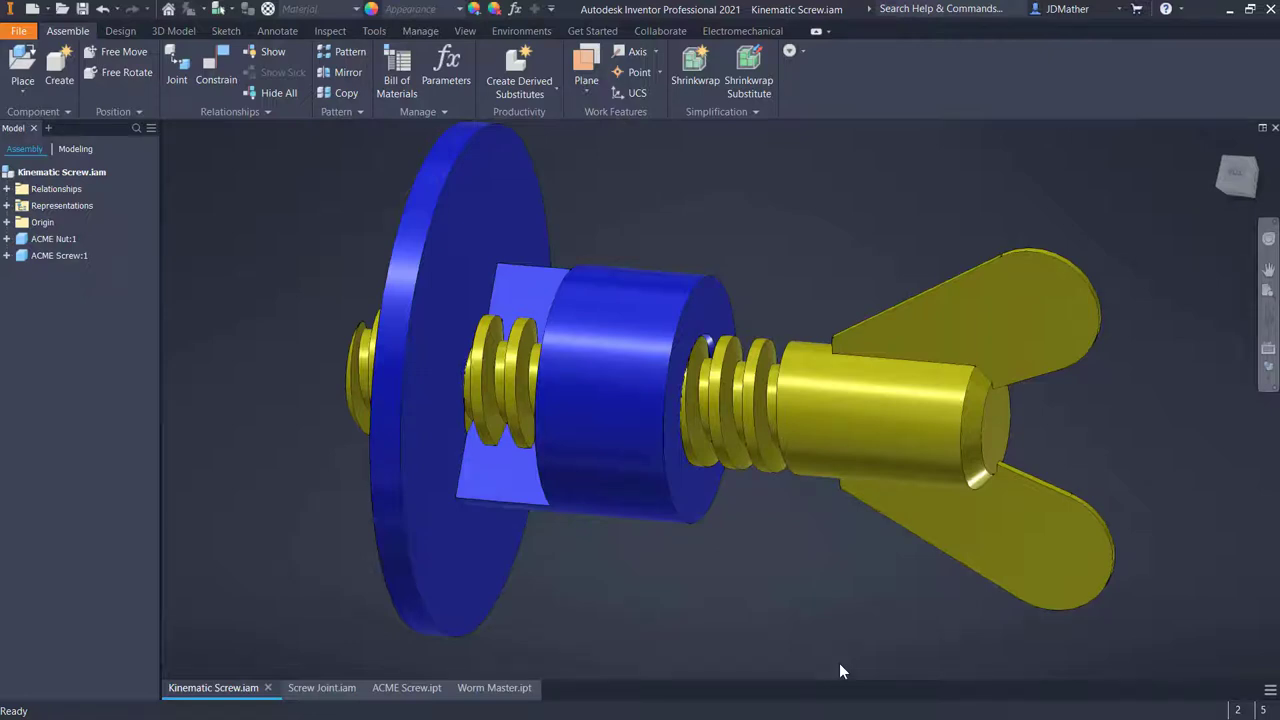
Move the nut and wing screw in the kinematic assembly to observe their motion, and switch to the Screw Joint assembly
drag(460, 541, 488, 563)
drag(903, 409, 680, 548)
click(320, 688)
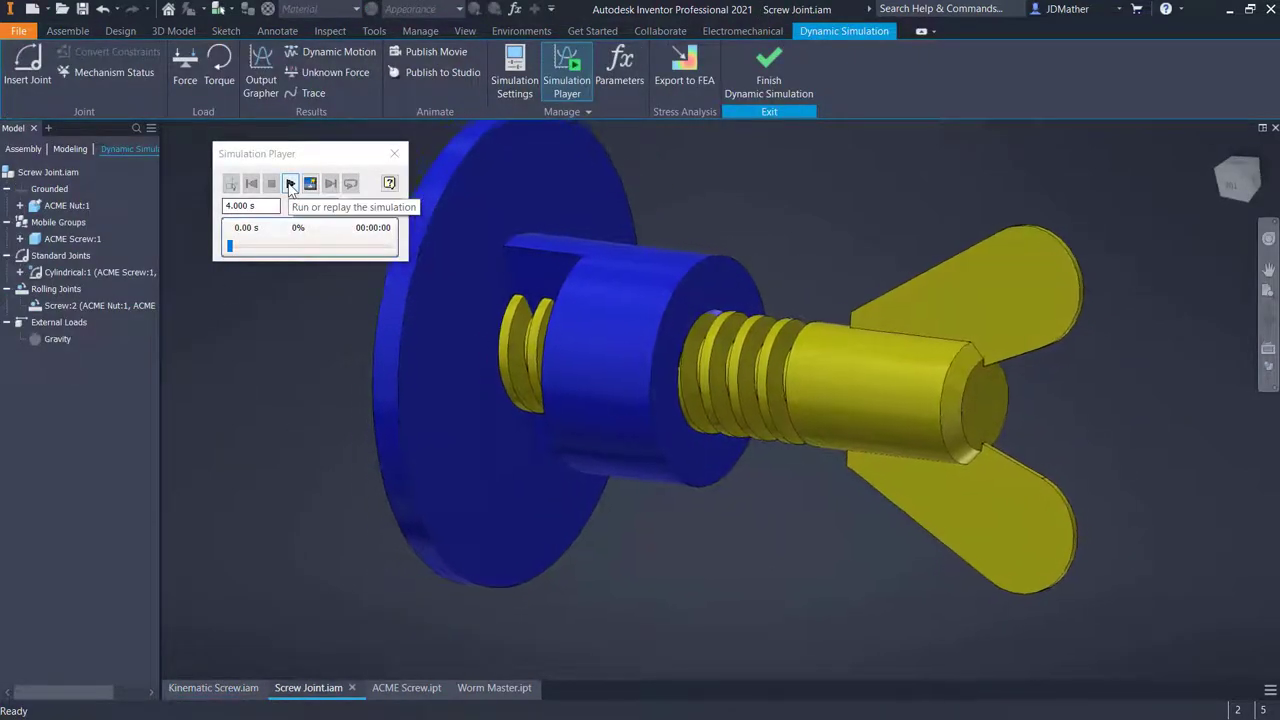
Run the dynamic simulation of the screw joint and look at the result from the Top view
click(290, 184)
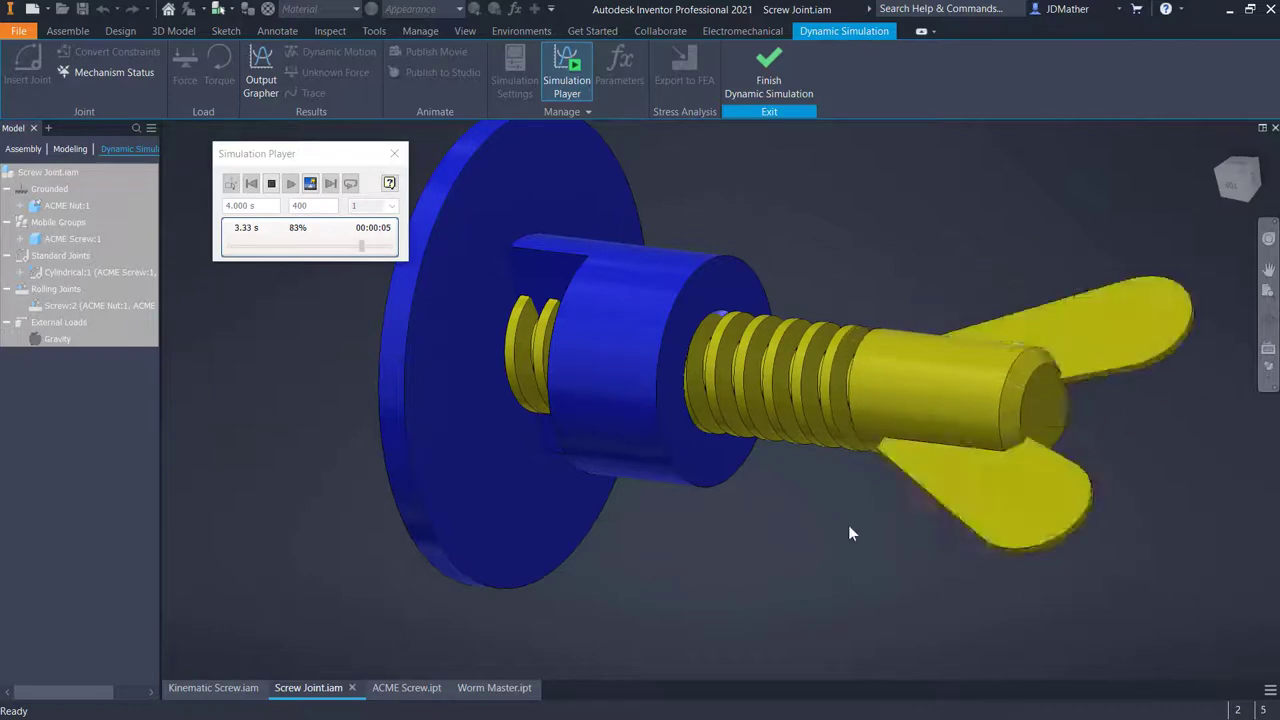
click(1257, 190)
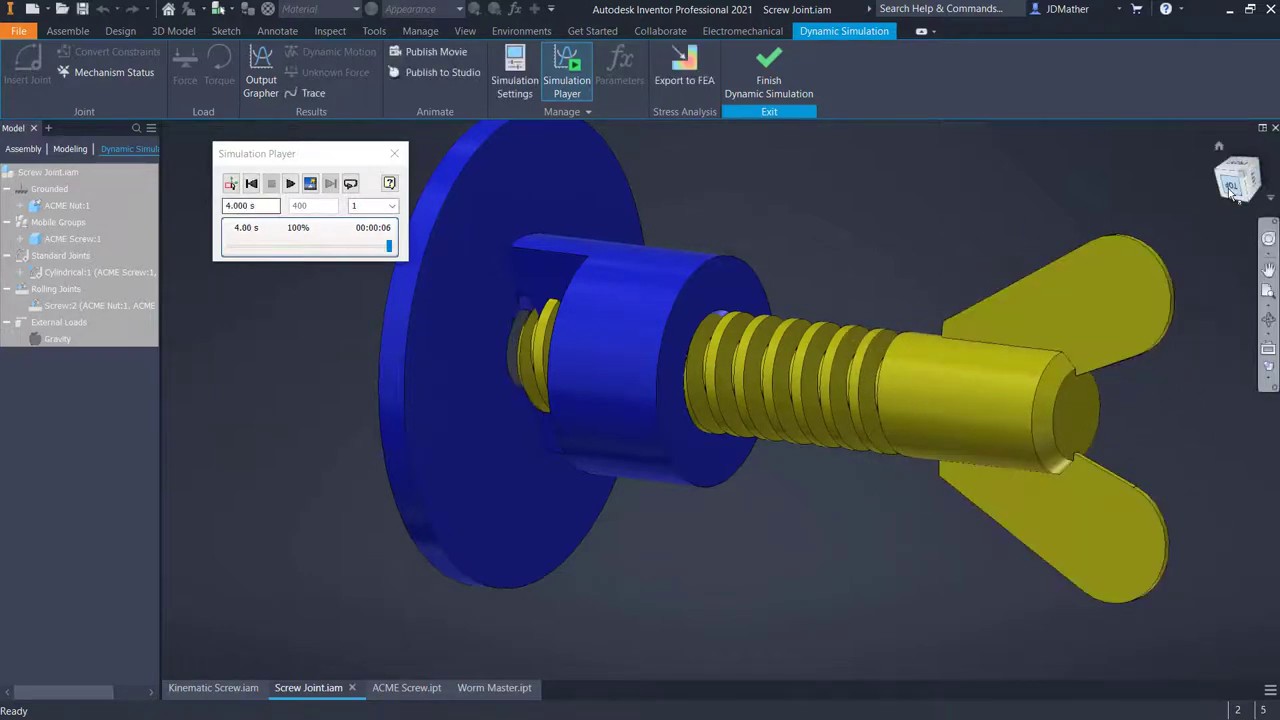
scroll(637, 427, up, 2)
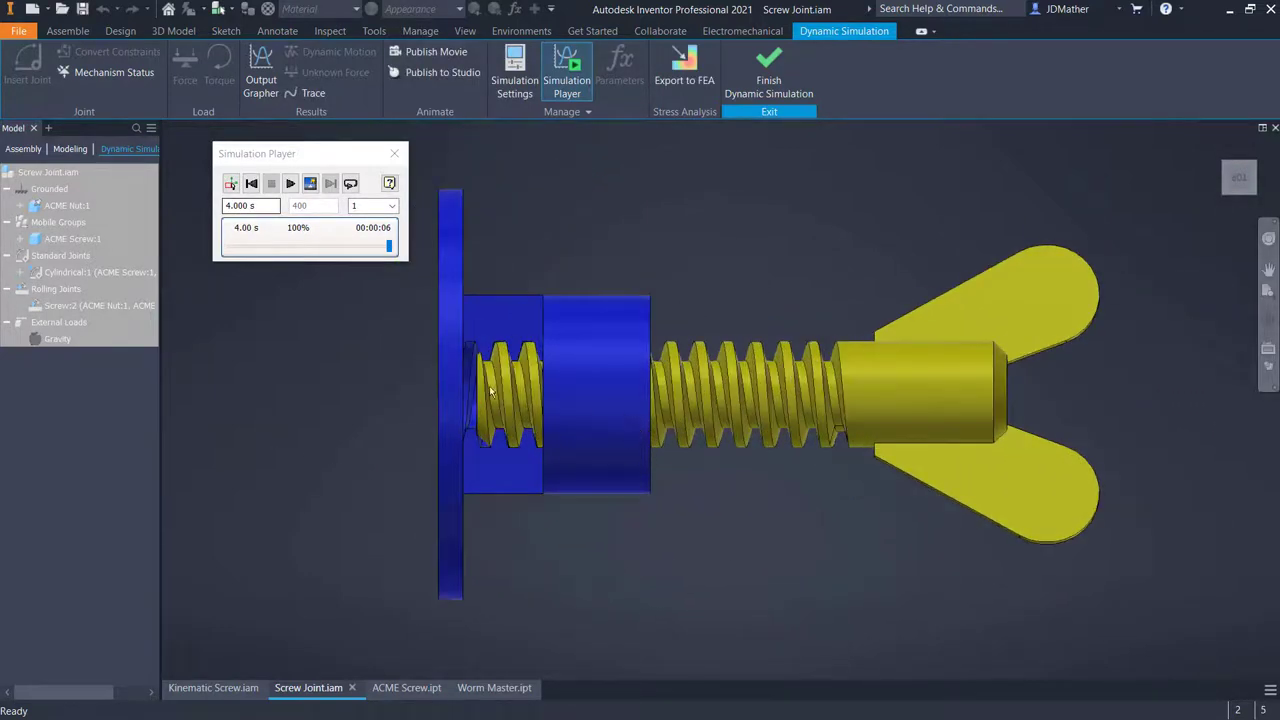
Rewind and replay the screw joint simulation, and return it to construction mode in the home view
click(251, 183)
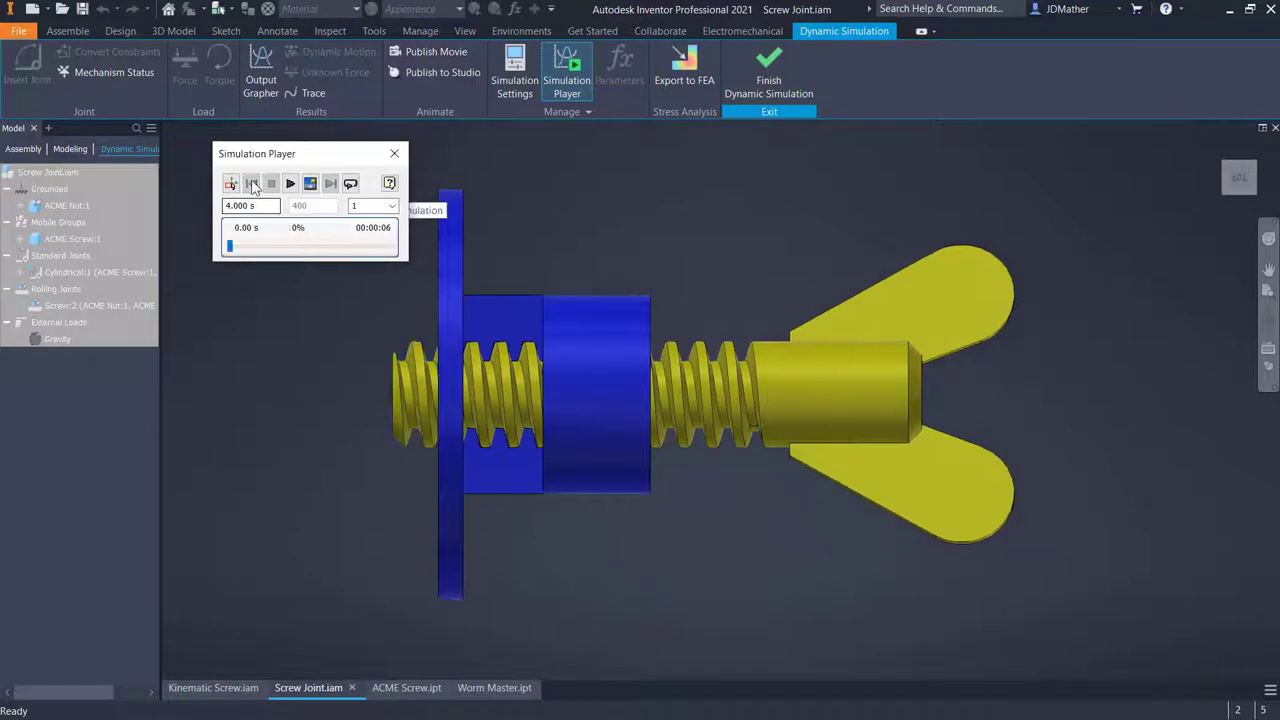
click(290, 183)
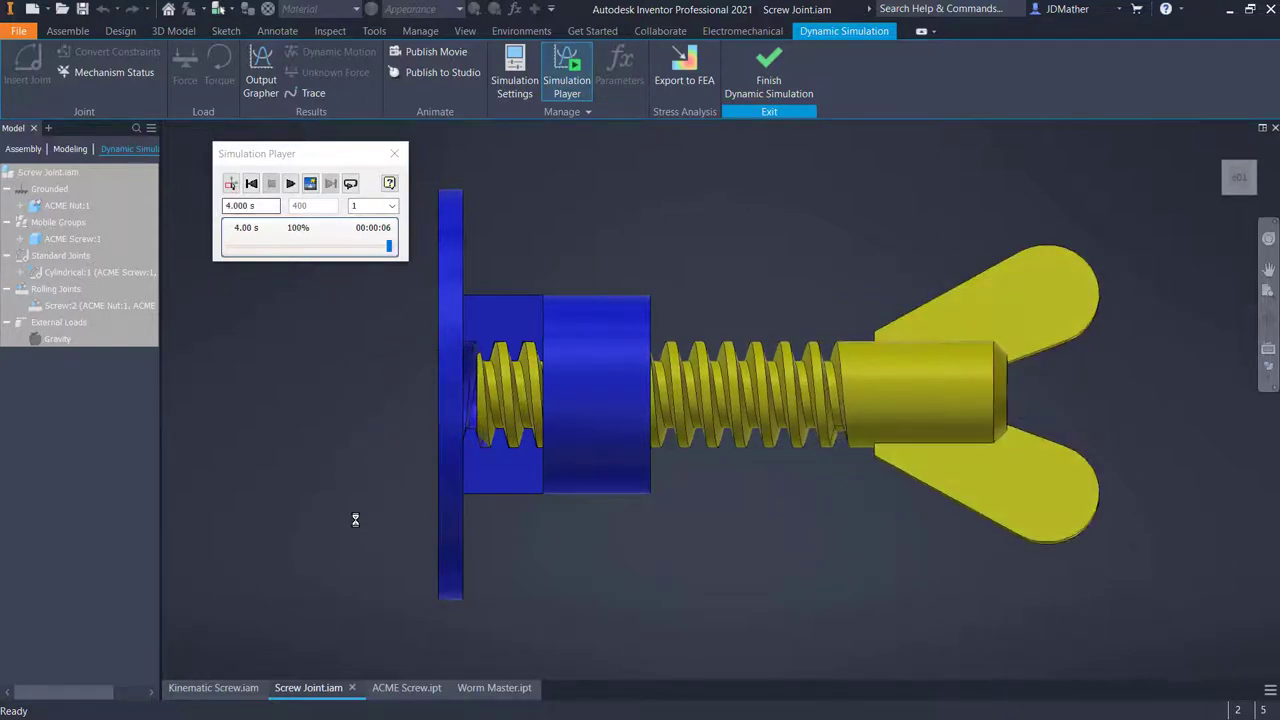
key(F6)
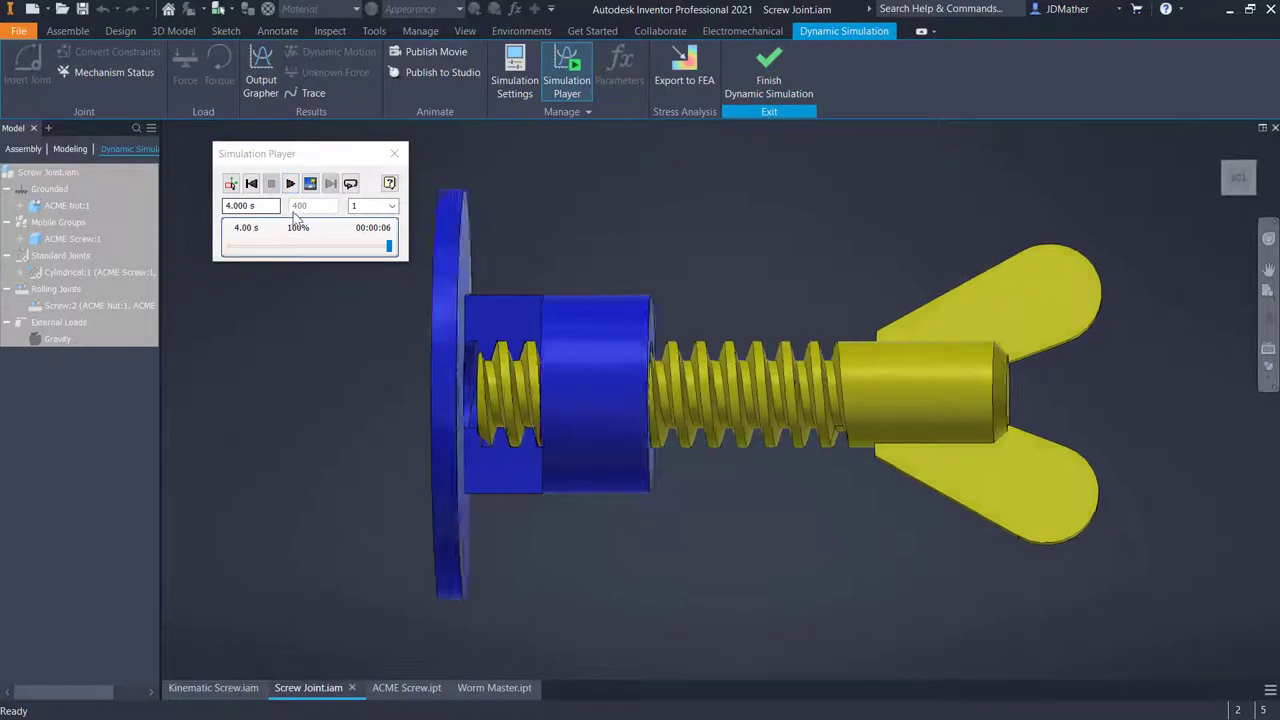
click(251, 184)
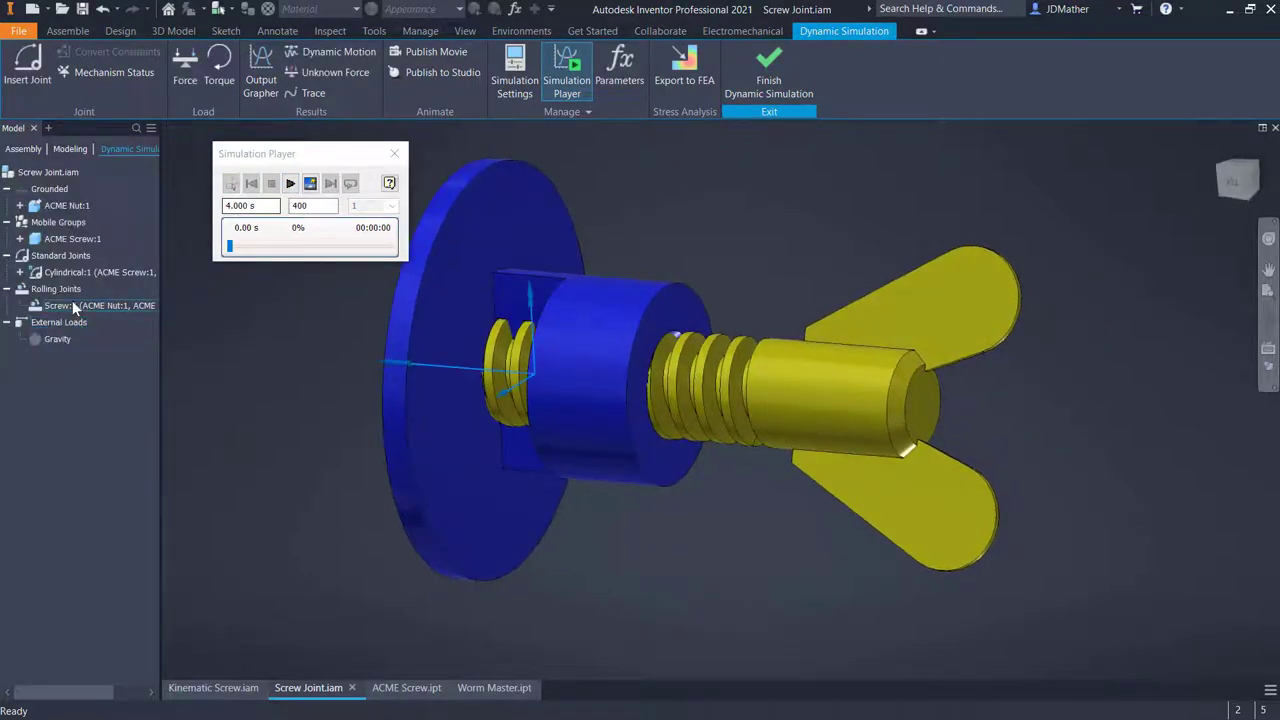
Open the properties of the cylindrical joint and display the imposed motion settings of dof 1 (R)
right_click(72, 272)
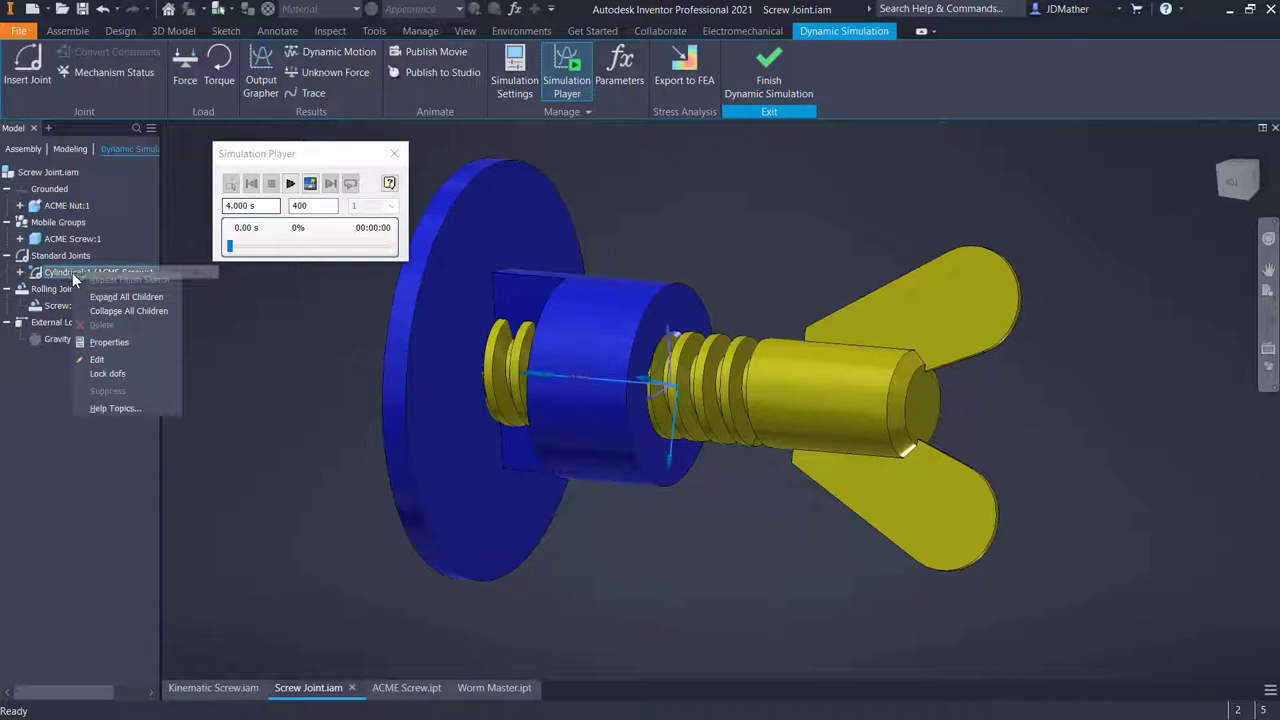
click(100, 343)
drag(947, 289, 705, 237)
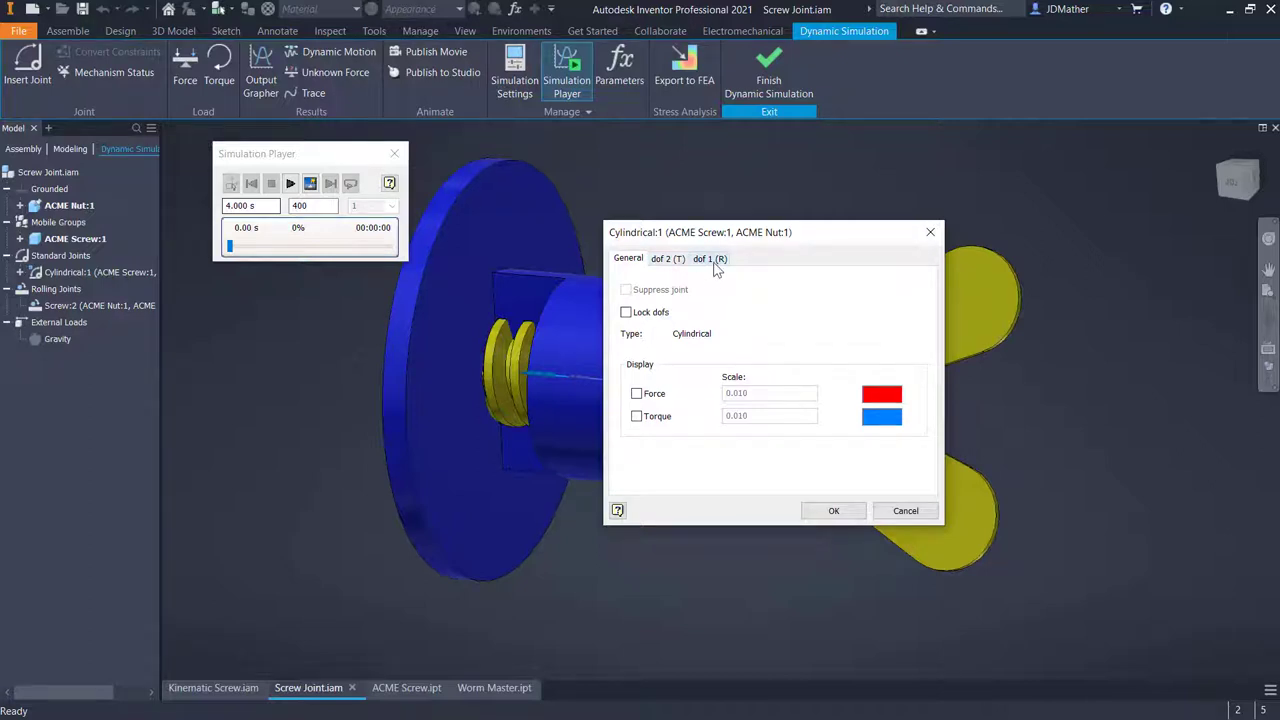
click(706, 259)
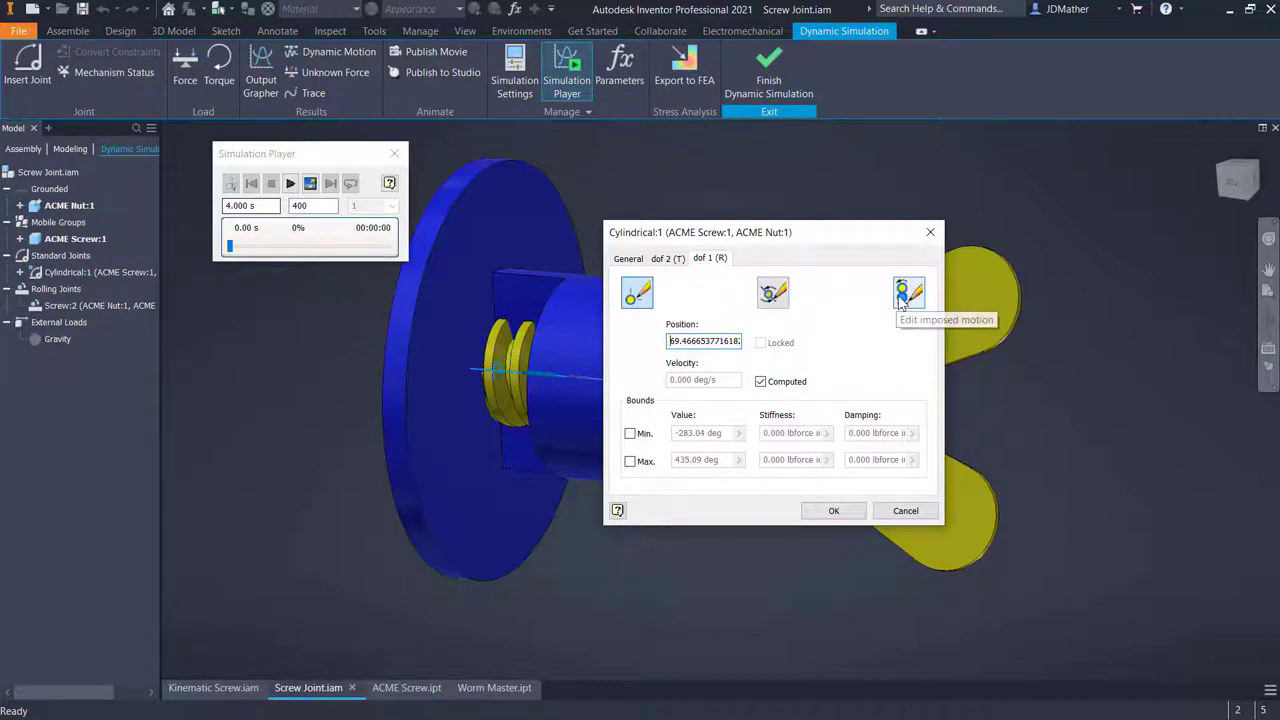
click(904, 295)
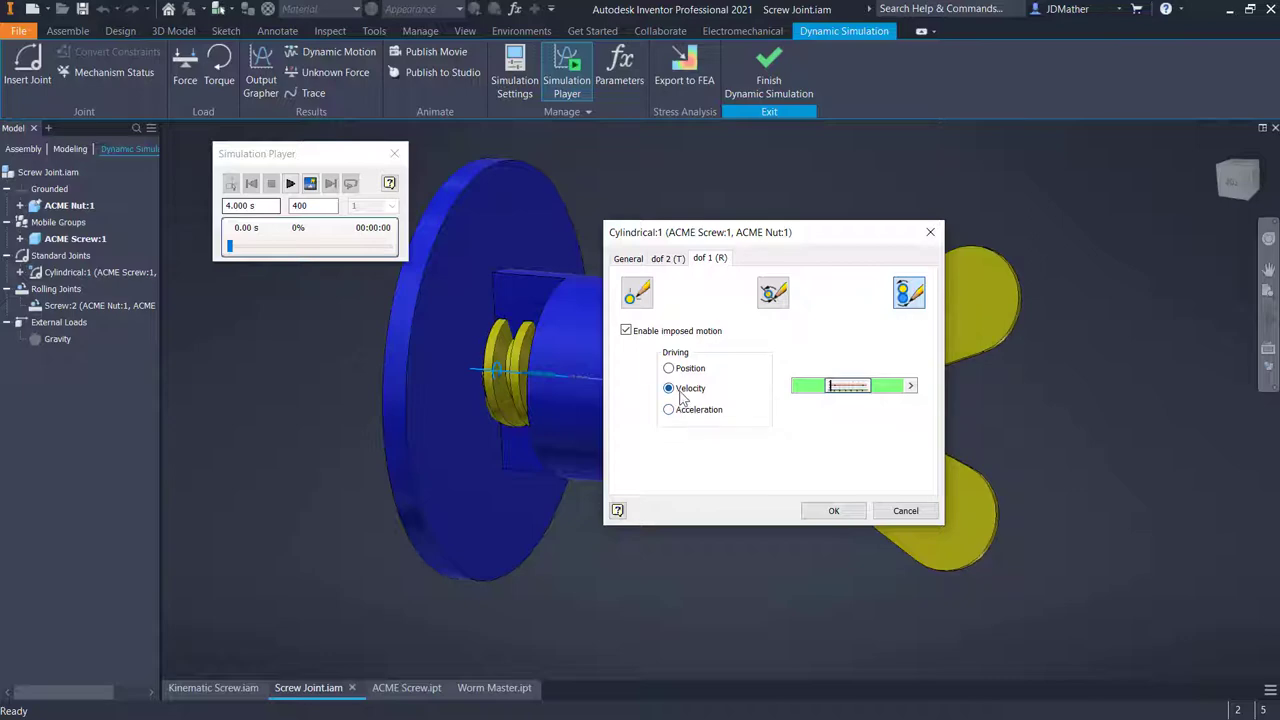
Examine both sectors of the imposed velocity curve for the joint's rotation and close the joint properties
click(848, 385)
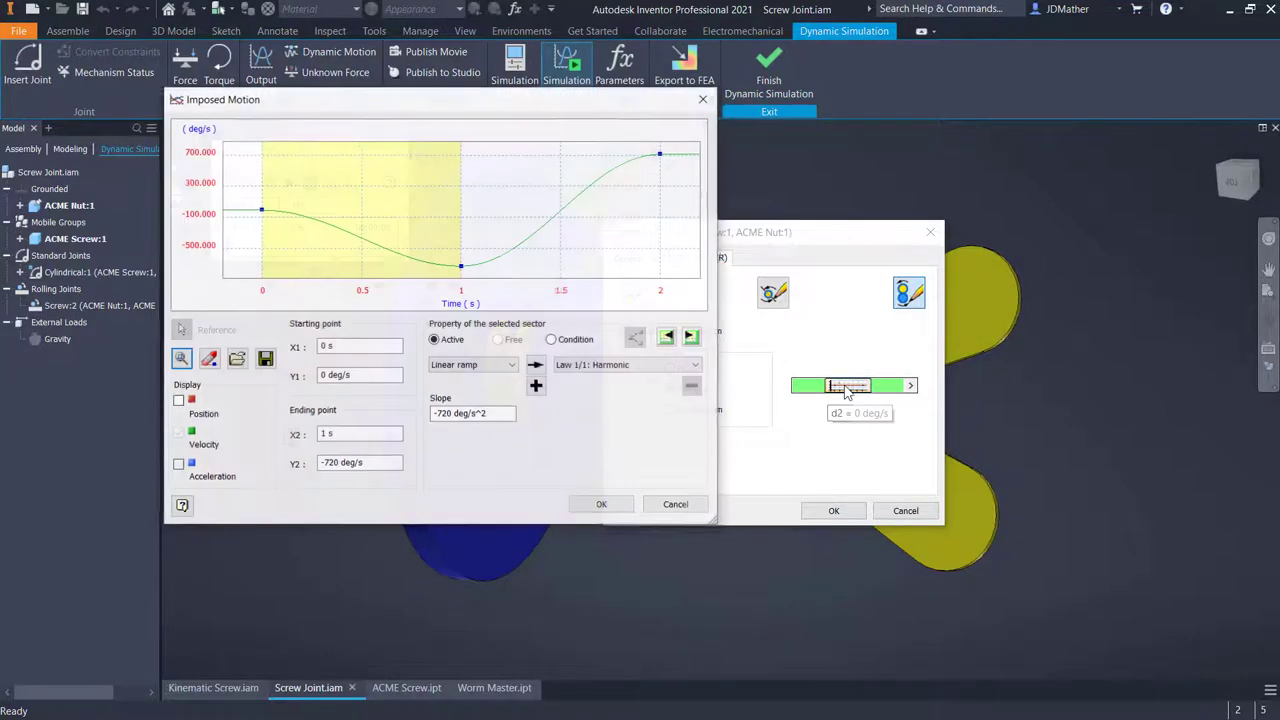
drag(436, 106, 651, 164)
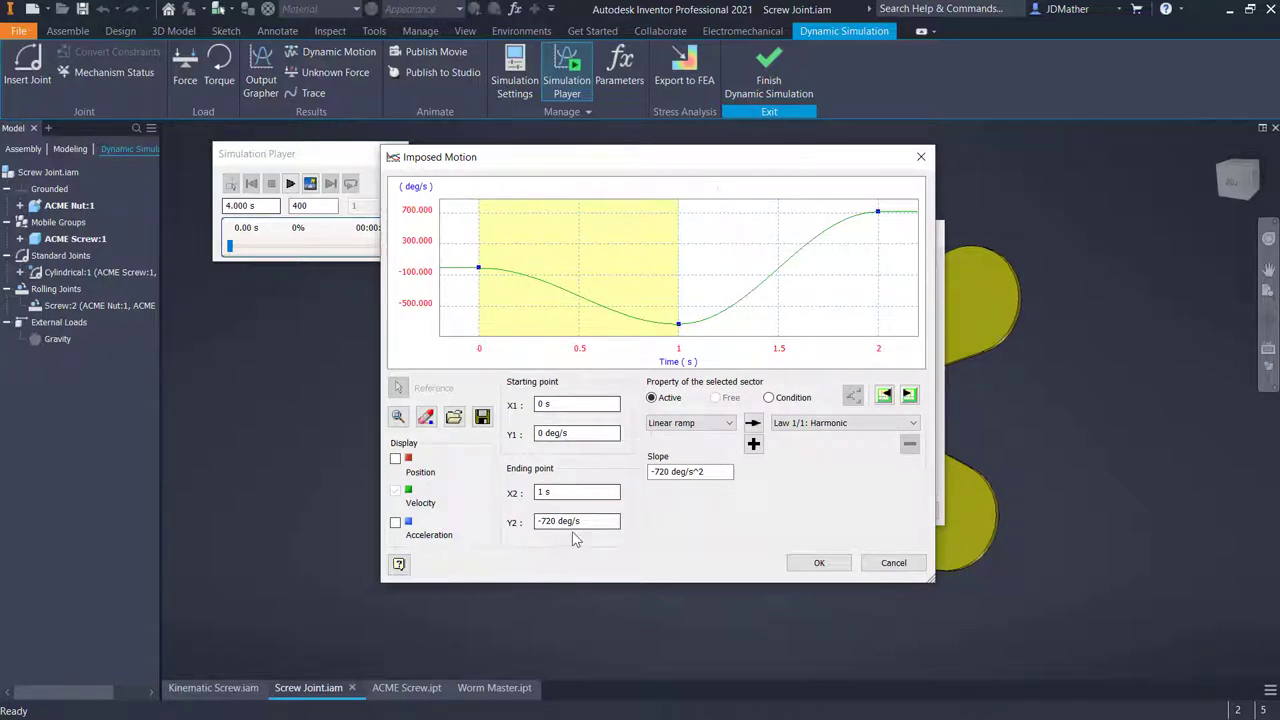
click(909, 394)
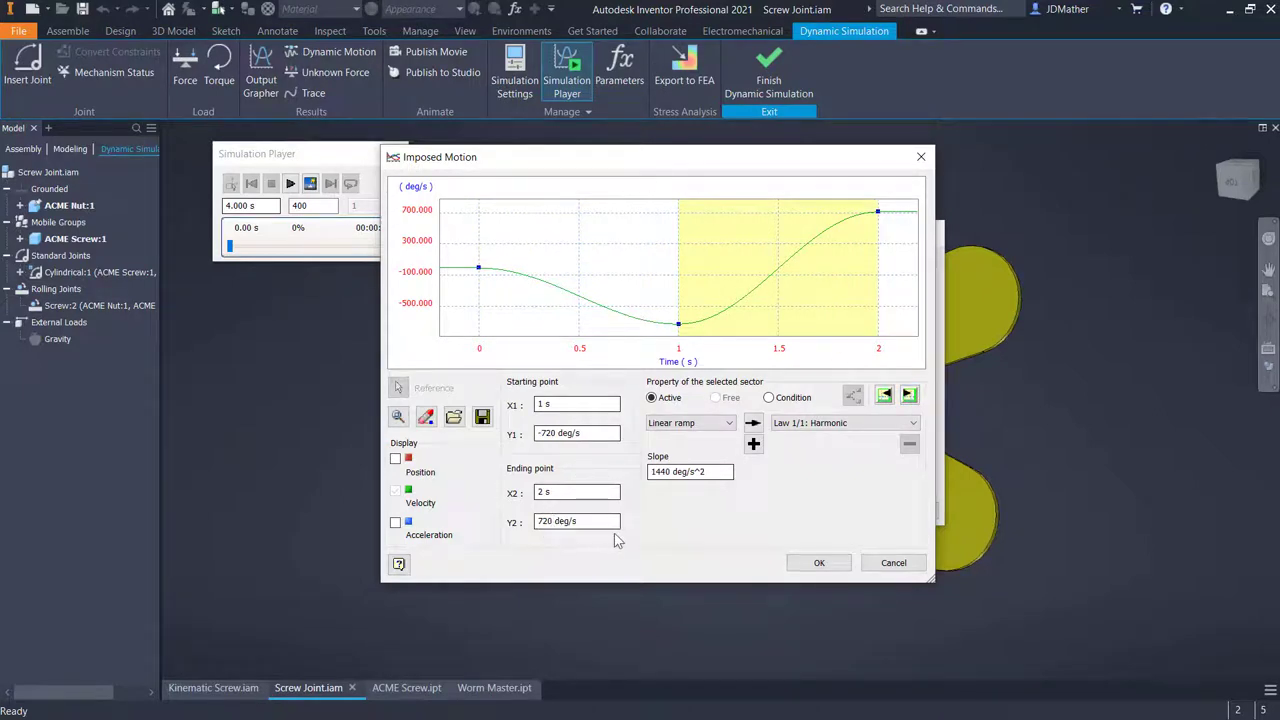
click(820, 563)
click(828, 509)
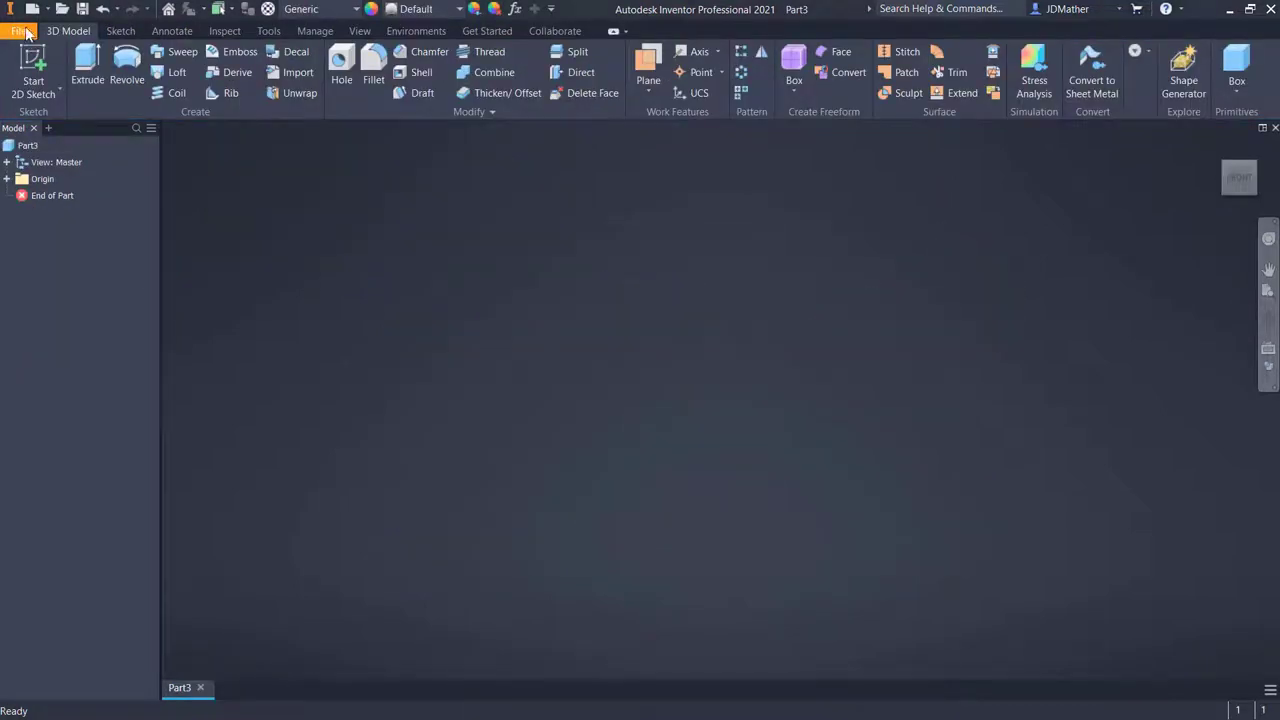
Create a new metric part from the Standard (mm).ipt template
click(25, 33)
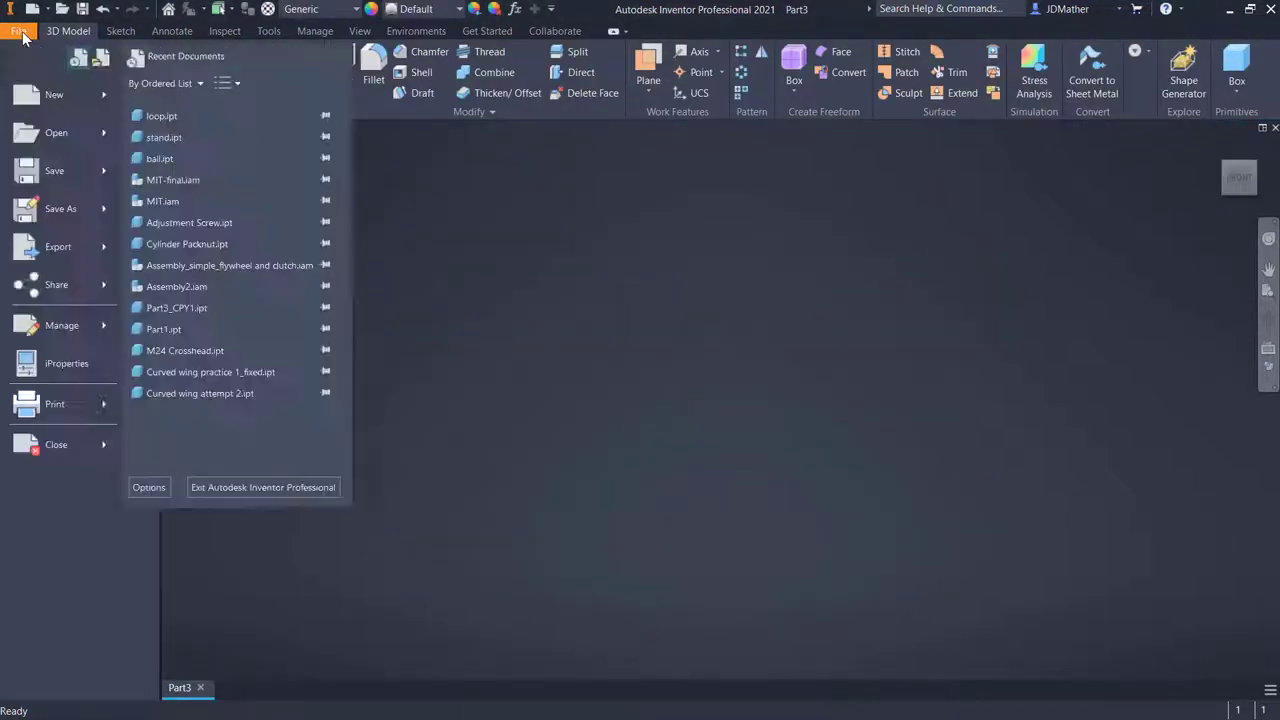
click(48, 94)
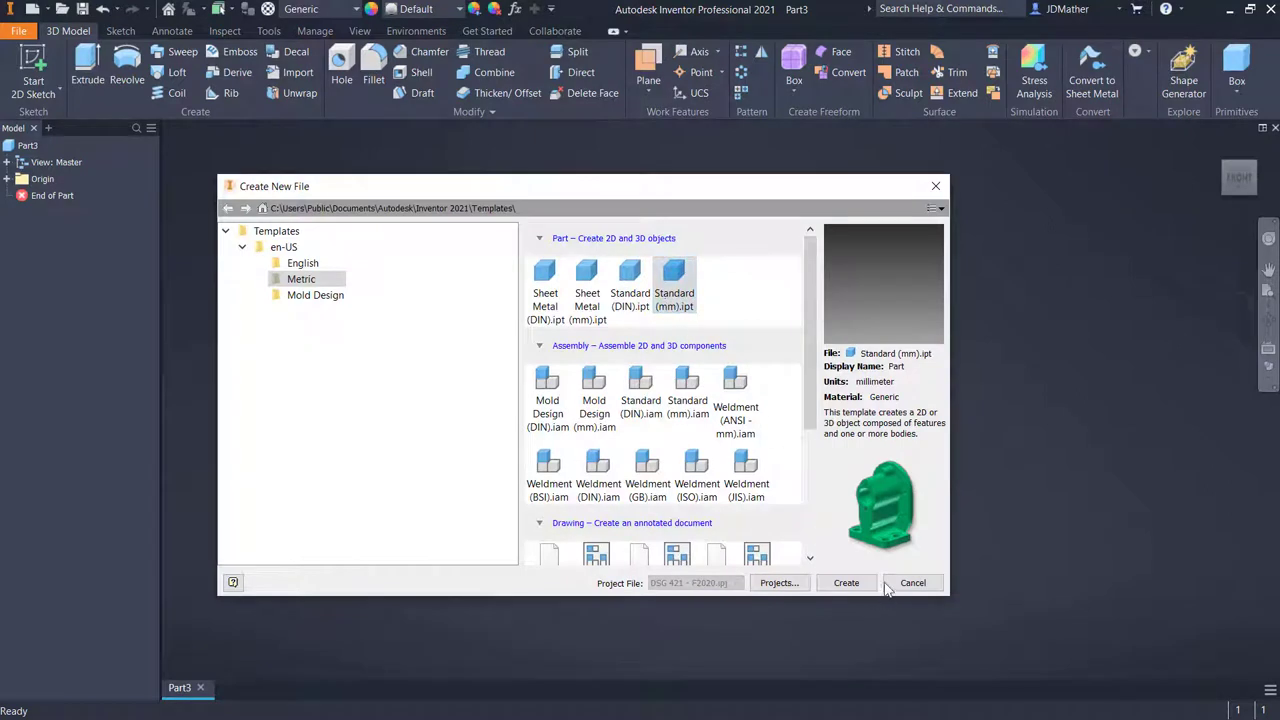
click(846, 583)
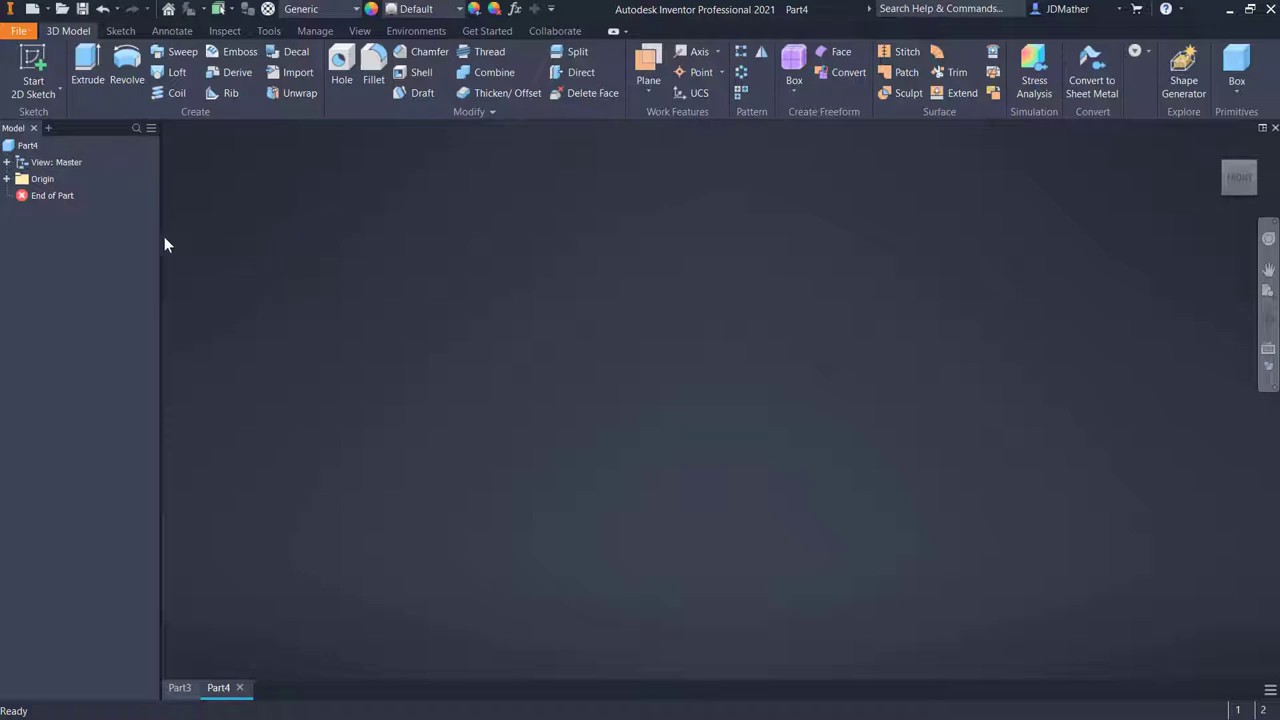
Narrow the model browser and save the new part in the Screw Joint folder as "Trapeziodal Screw - Master"
drag(161, 244, 112, 247)
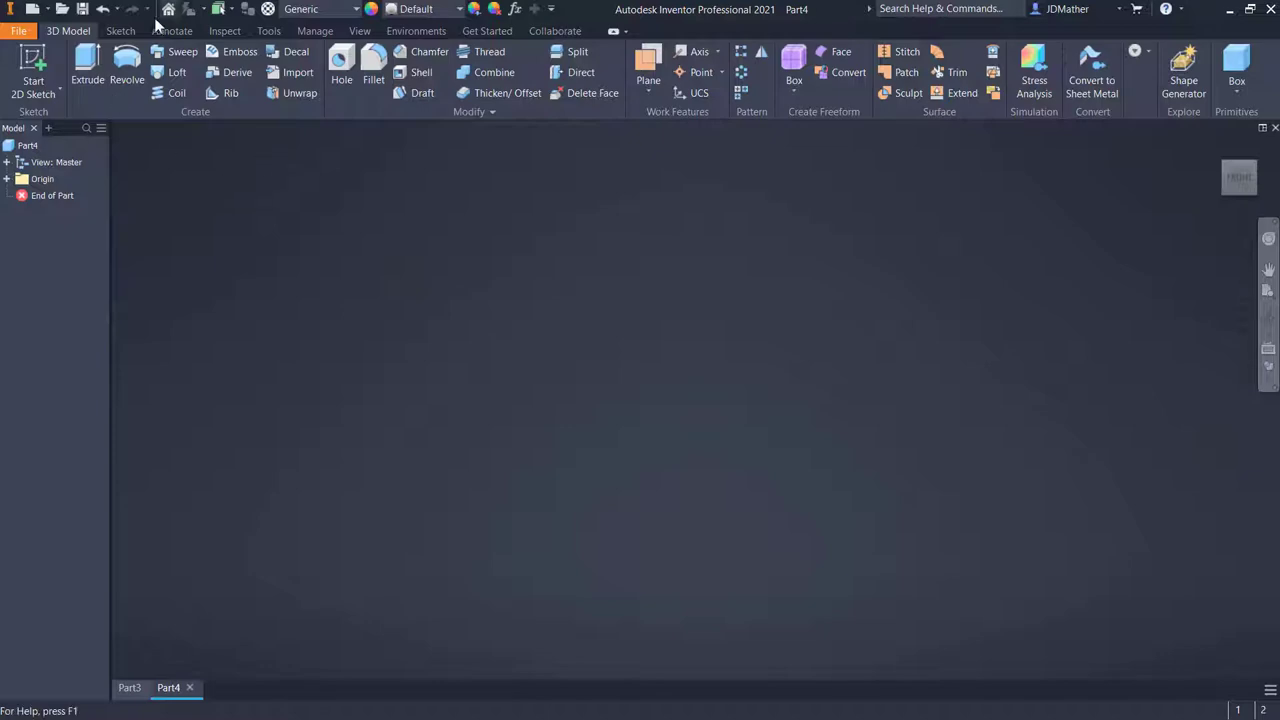
click(83, 10)
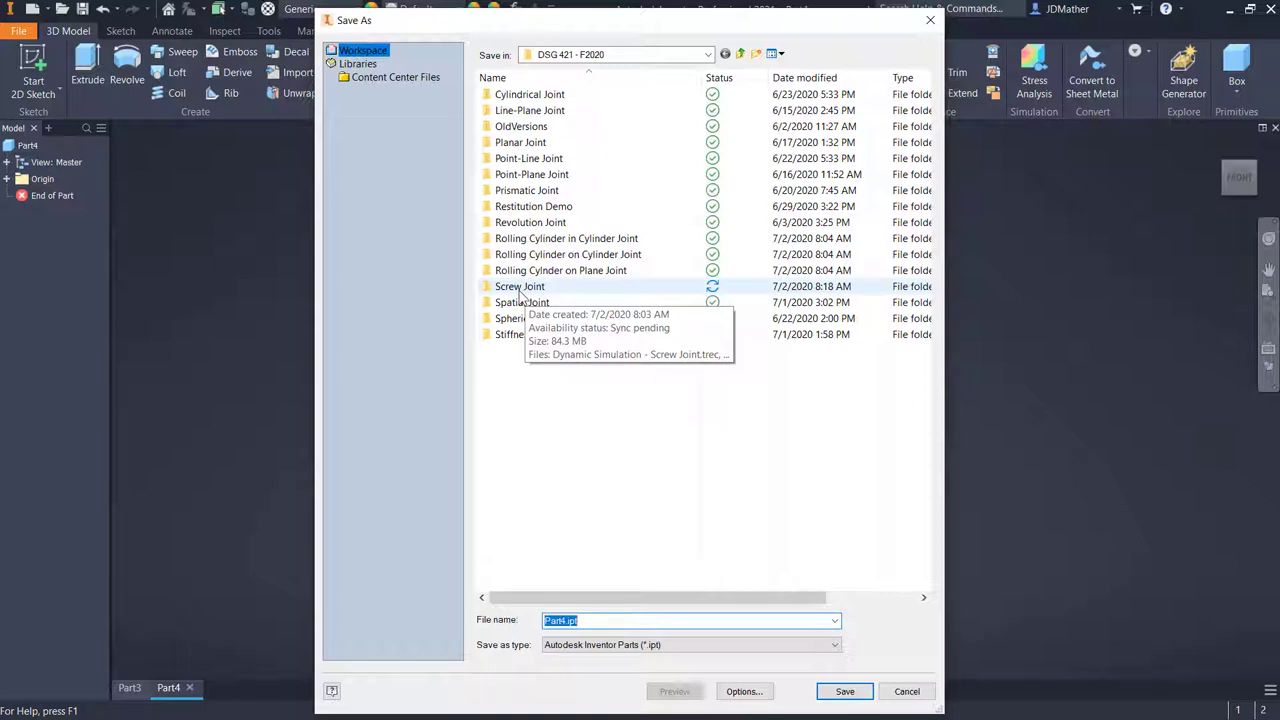
double_click(520, 288)
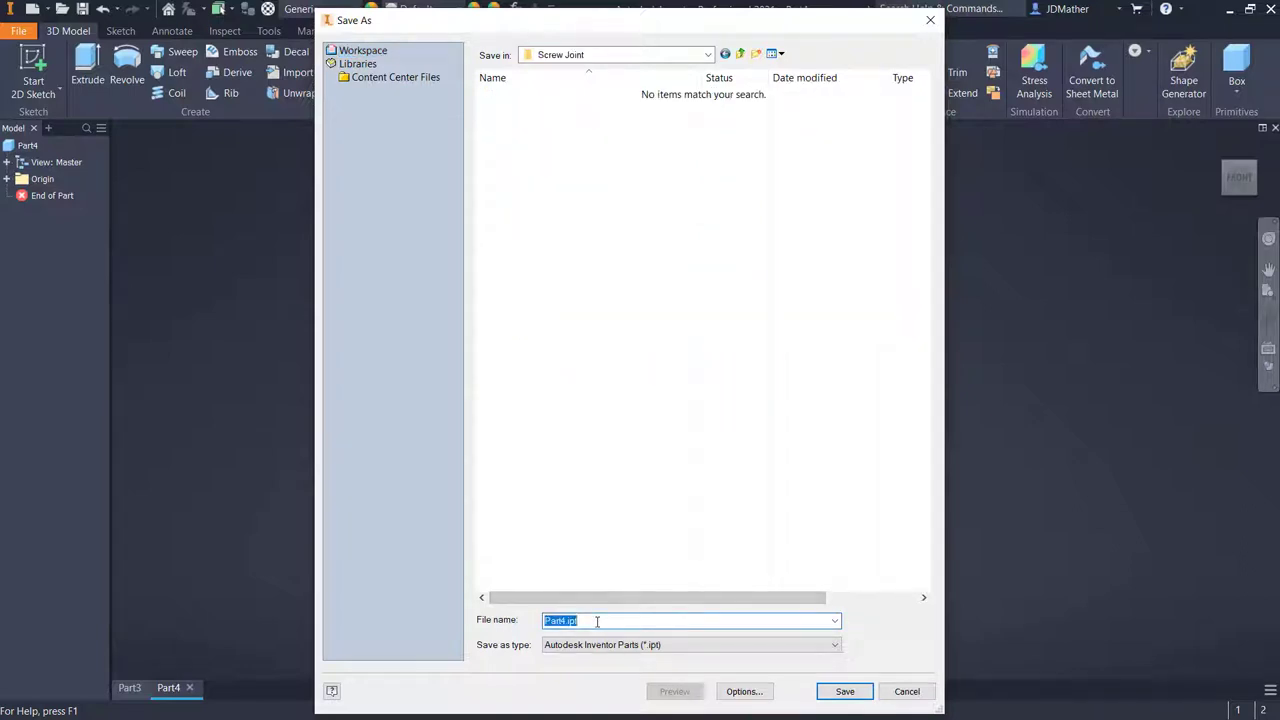
text(Trape)
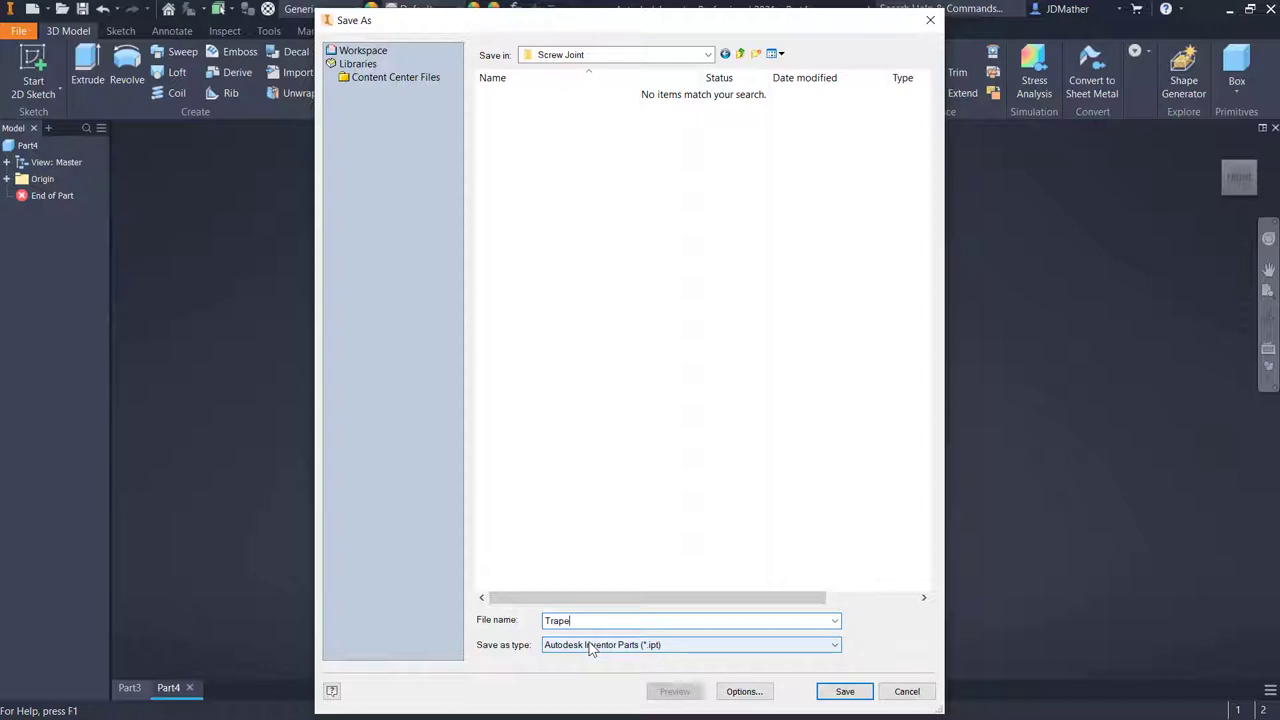
text(ziodal Screw - Master)
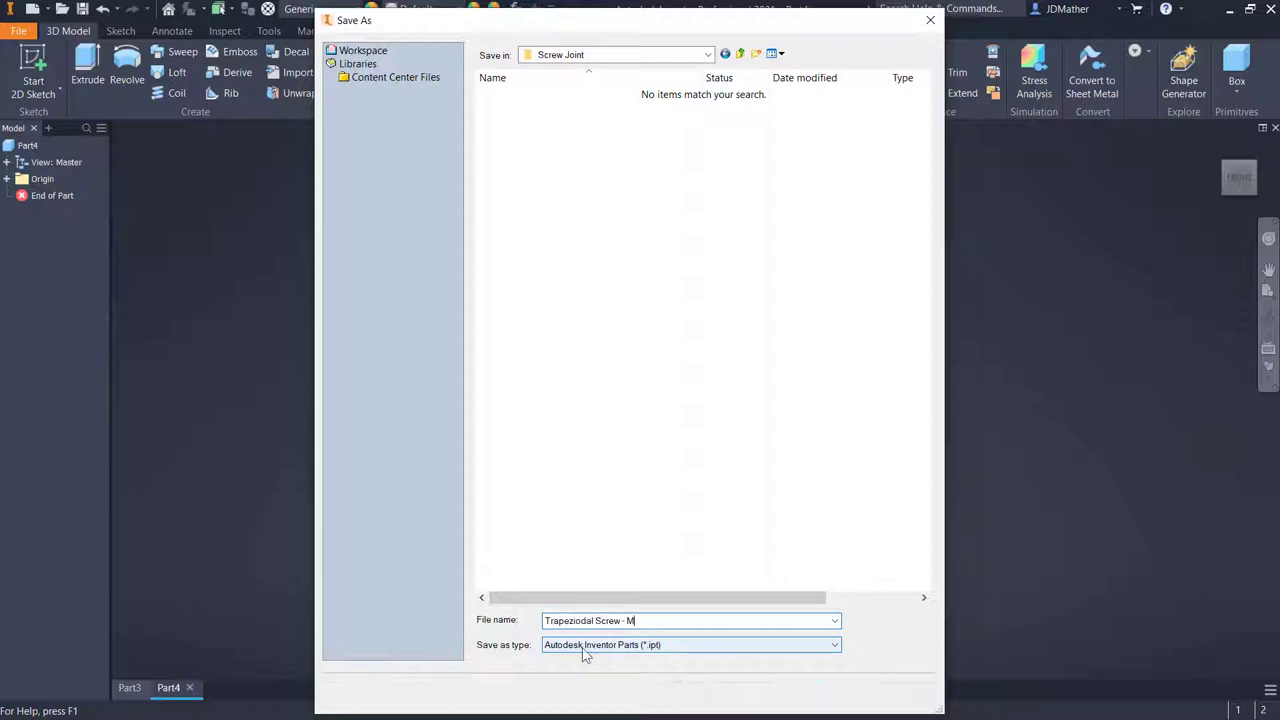
key(Return)
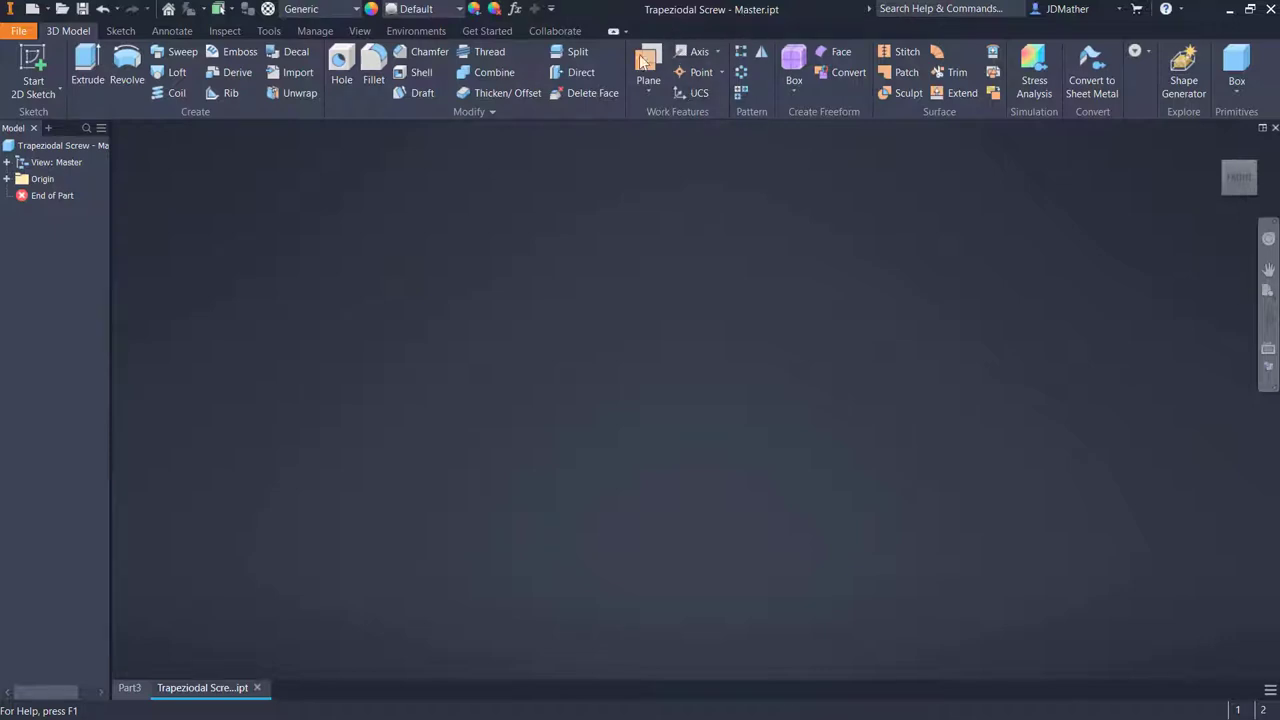
Start a sketch on the XY plane and draw a rectangle about 310 mm by 64 mm above the origin
click(7, 178)
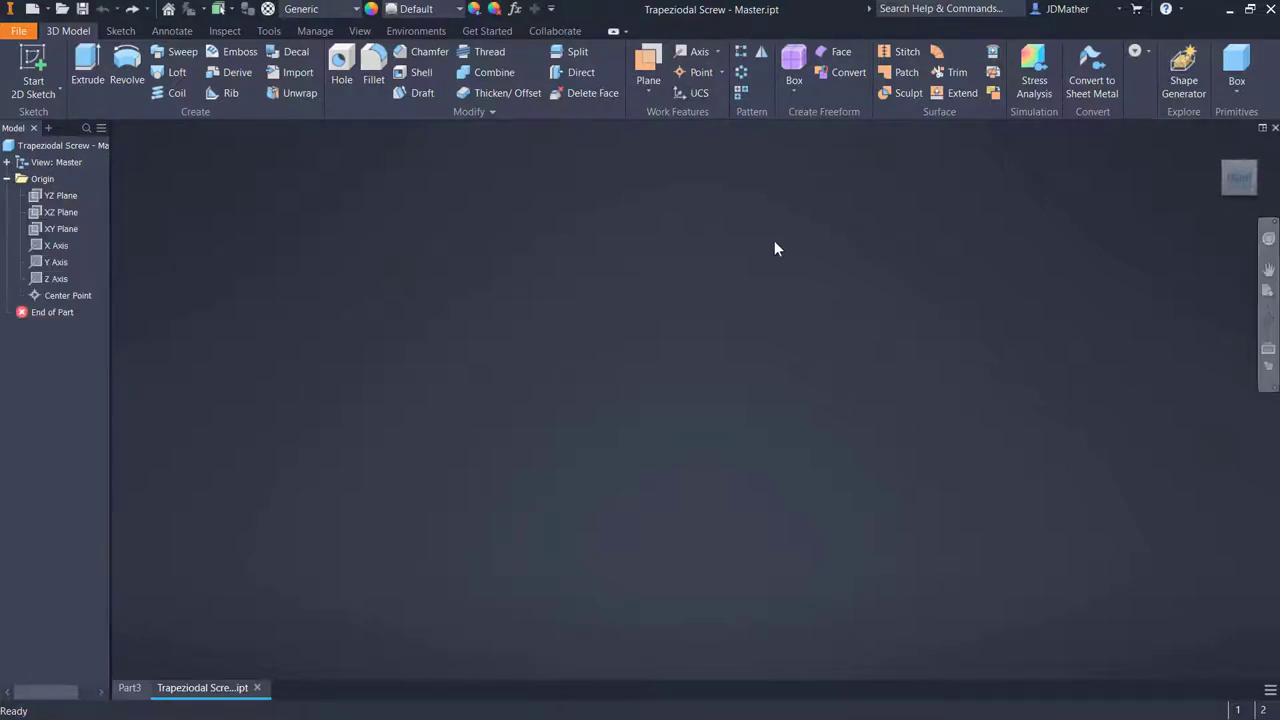
right_click(48, 228)
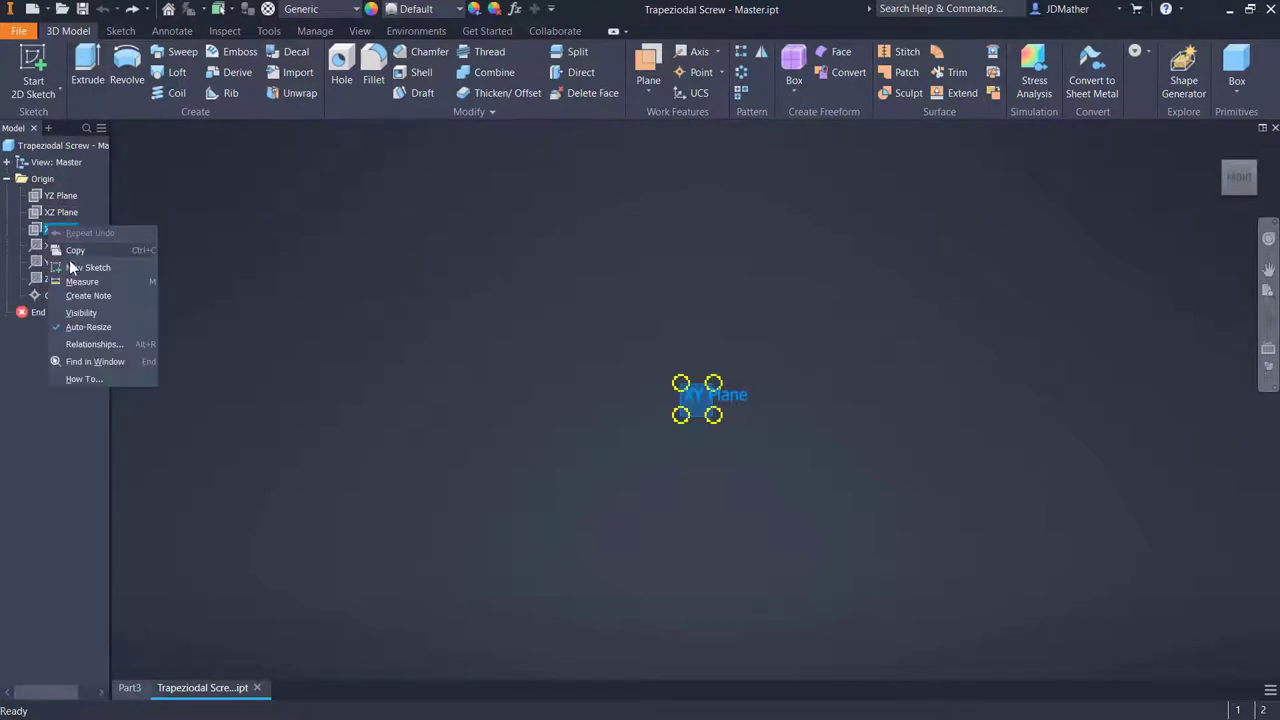
click(70, 265)
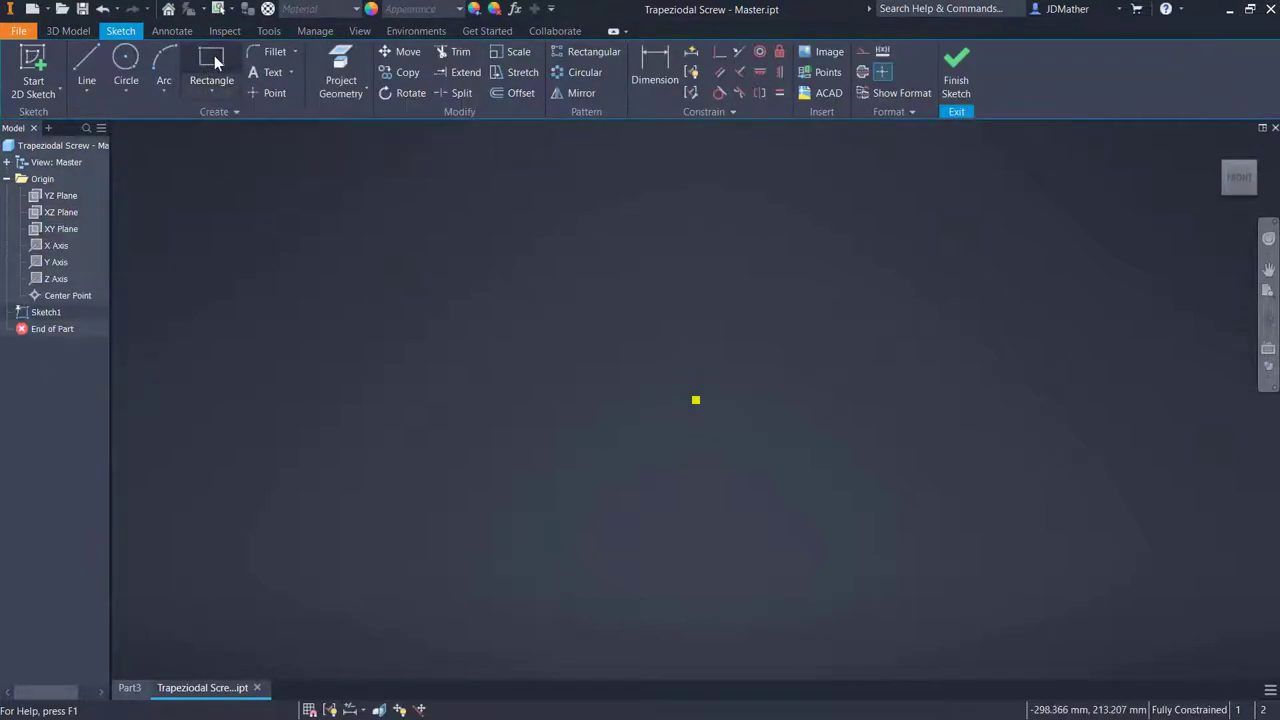
click(214, 55)
click(476, 270)
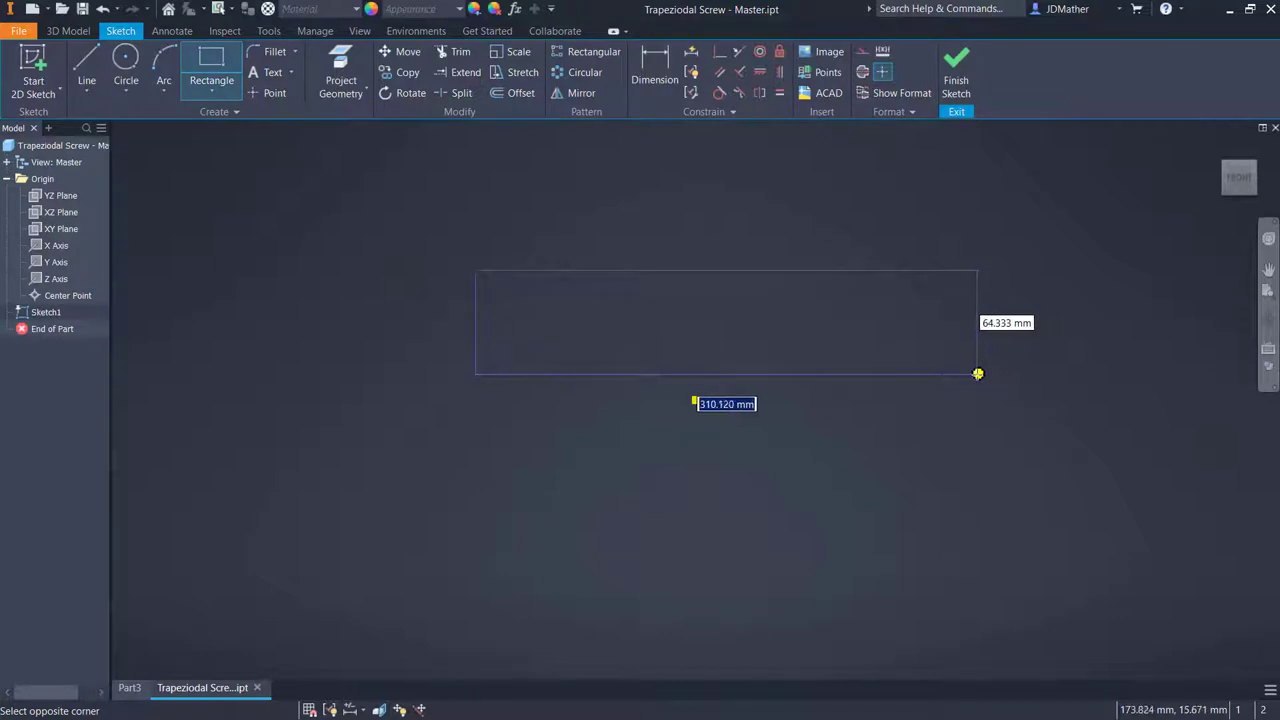
click(978, 374)
key(Escape)
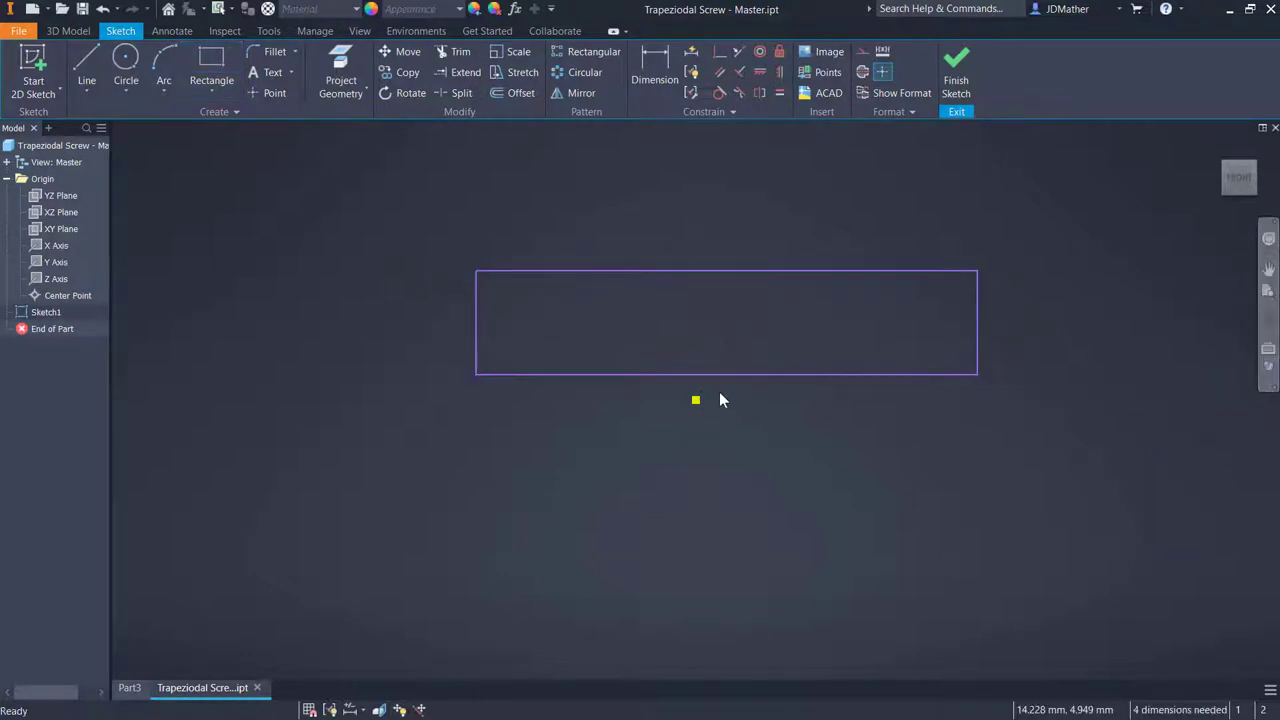
Make the midpoint of the rectangle's lower edge coincident with the origin and convert that edge to a centerline
click(719, 51)
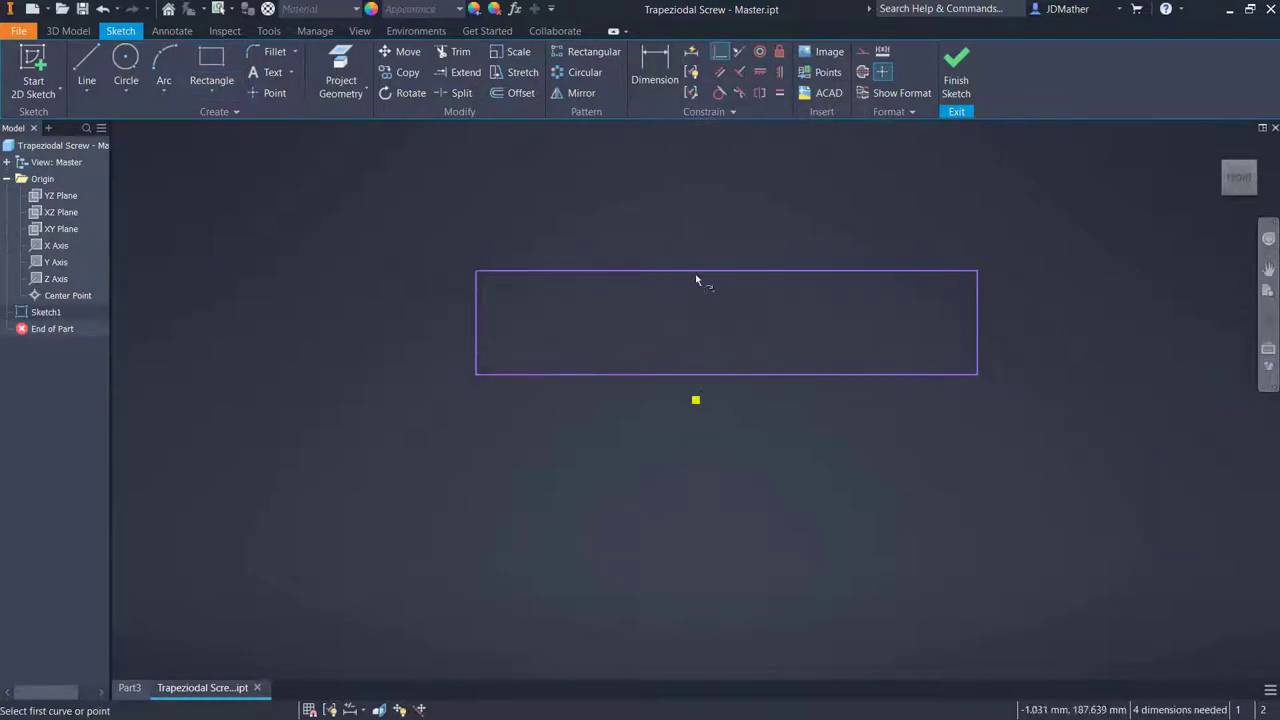
click(727, 376)
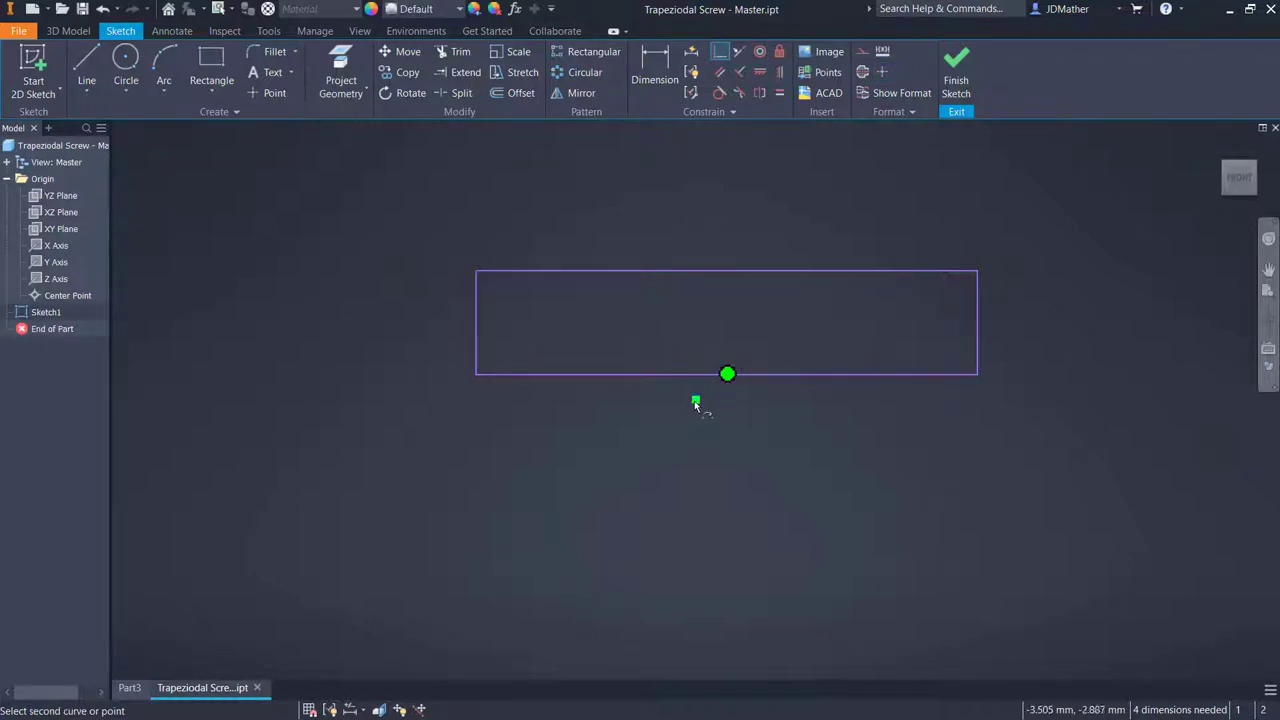
click(695, 401)
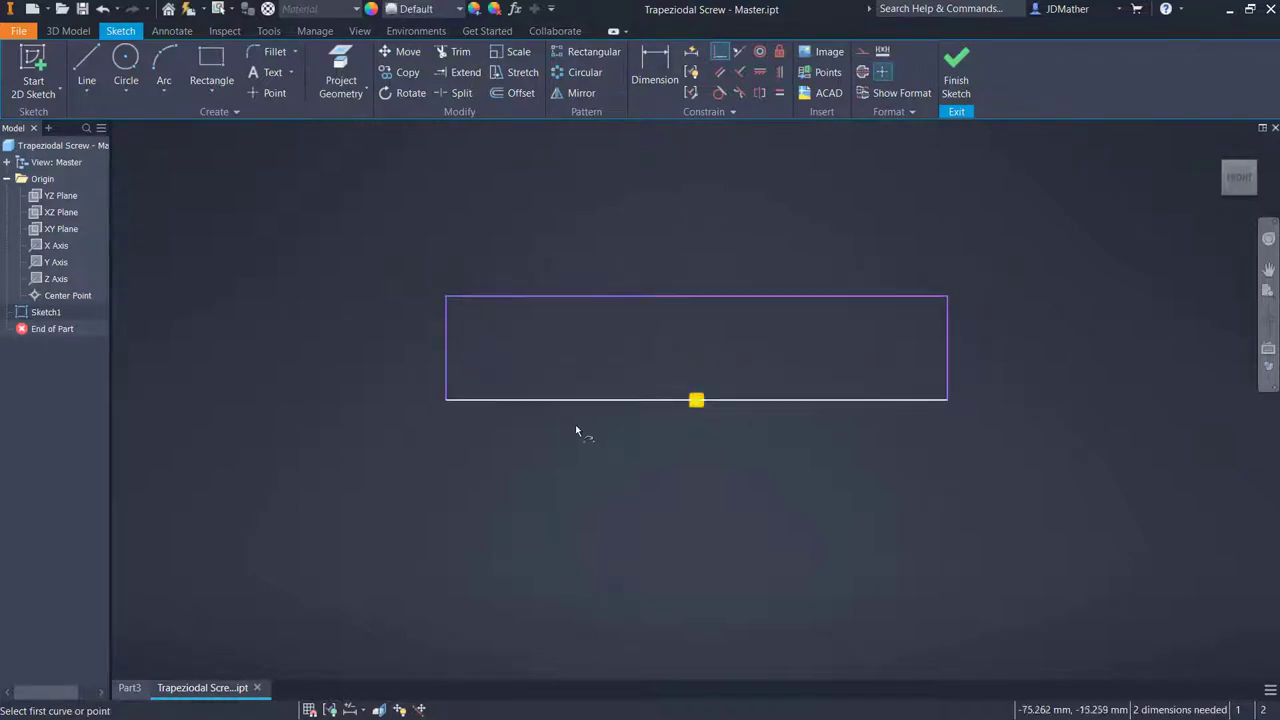
right_click(581, 400)
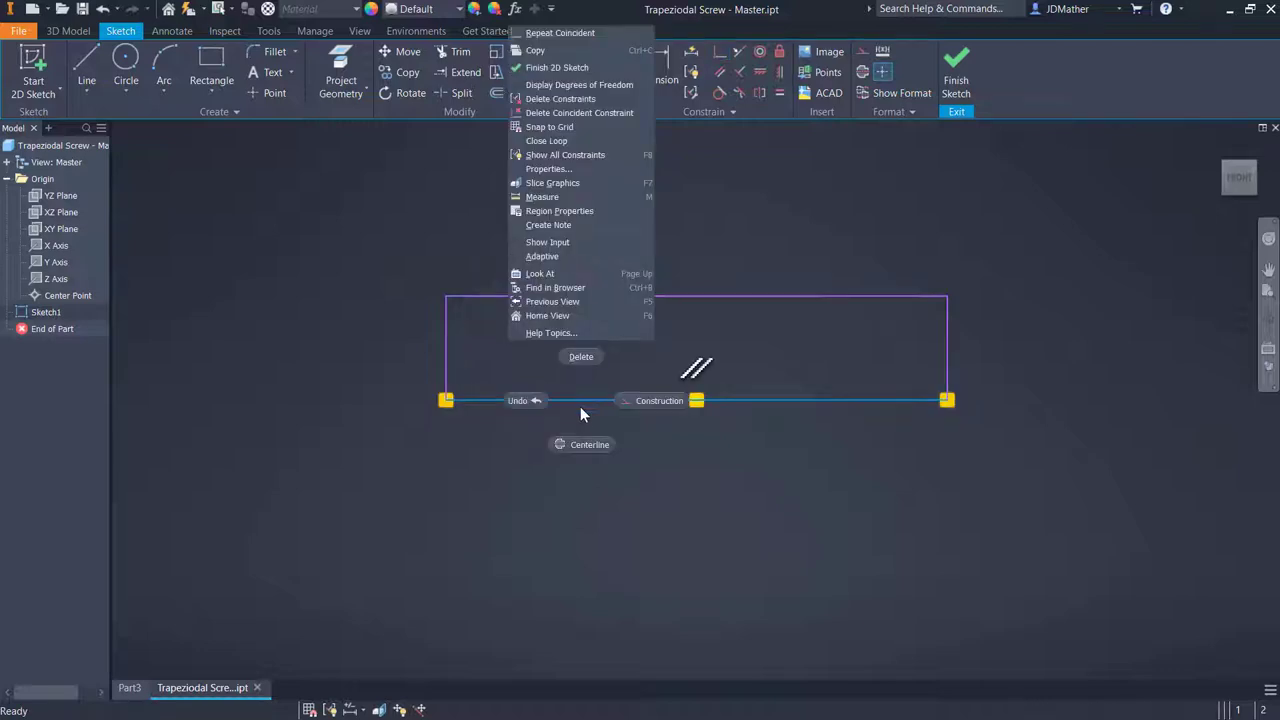
click(578, 441)
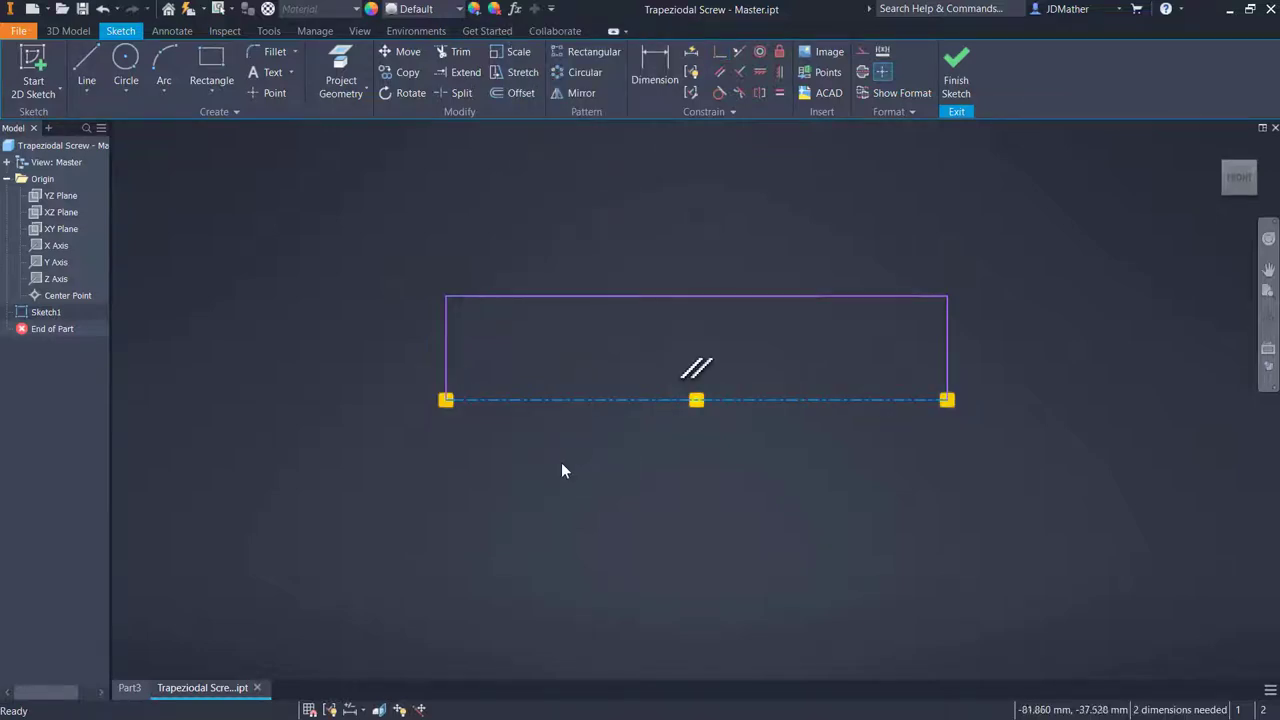
Dimension the rectangle's upper edge about the centerline as a 50 mm diameter
click(654, 56)
click(506, 297)
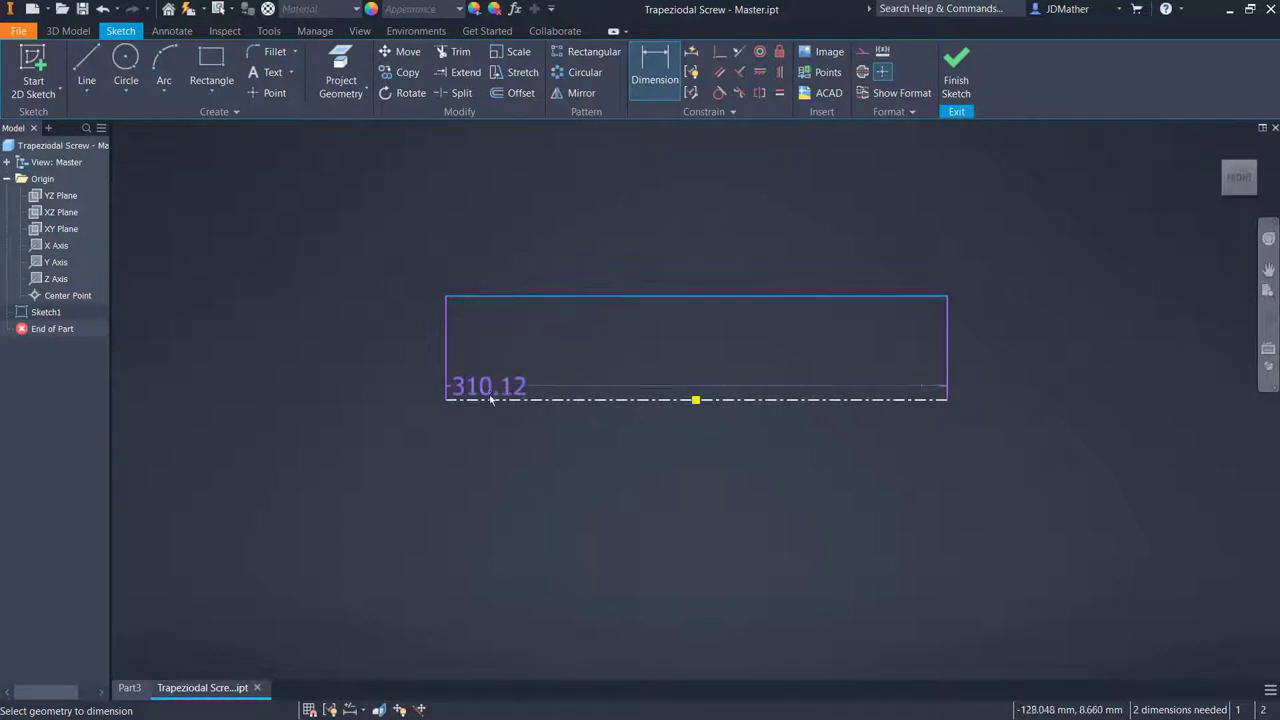
click(491, 400)
click(360, 430)
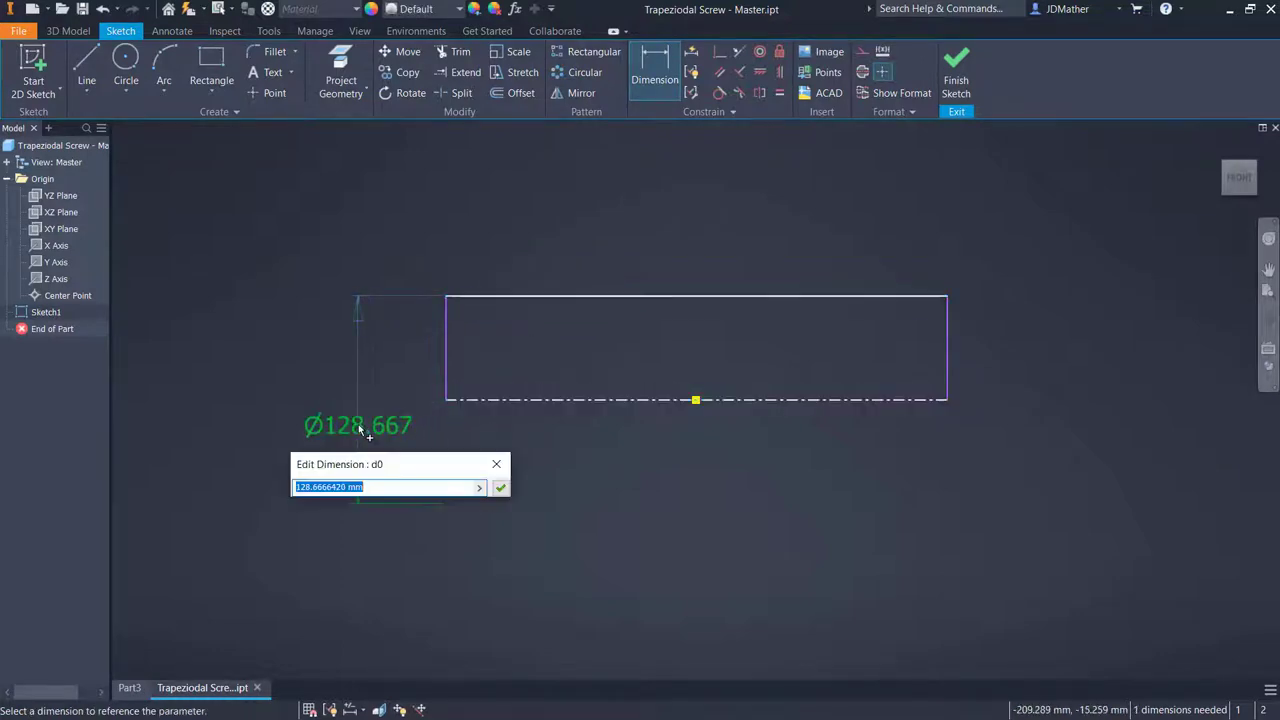
text(50)
key(Return)
Dimension the rectangle's upper edge to 250 mm long and finish the sketch
click(679, 368)
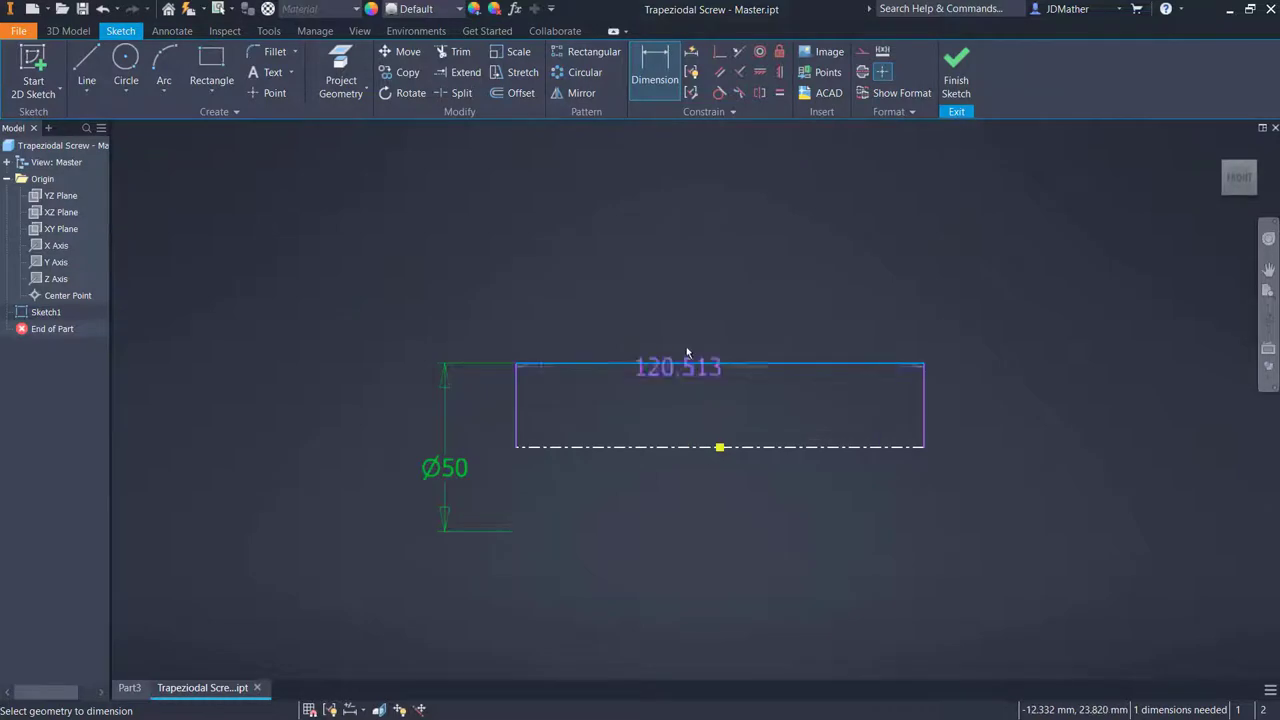
click(704, 279)
text(250)
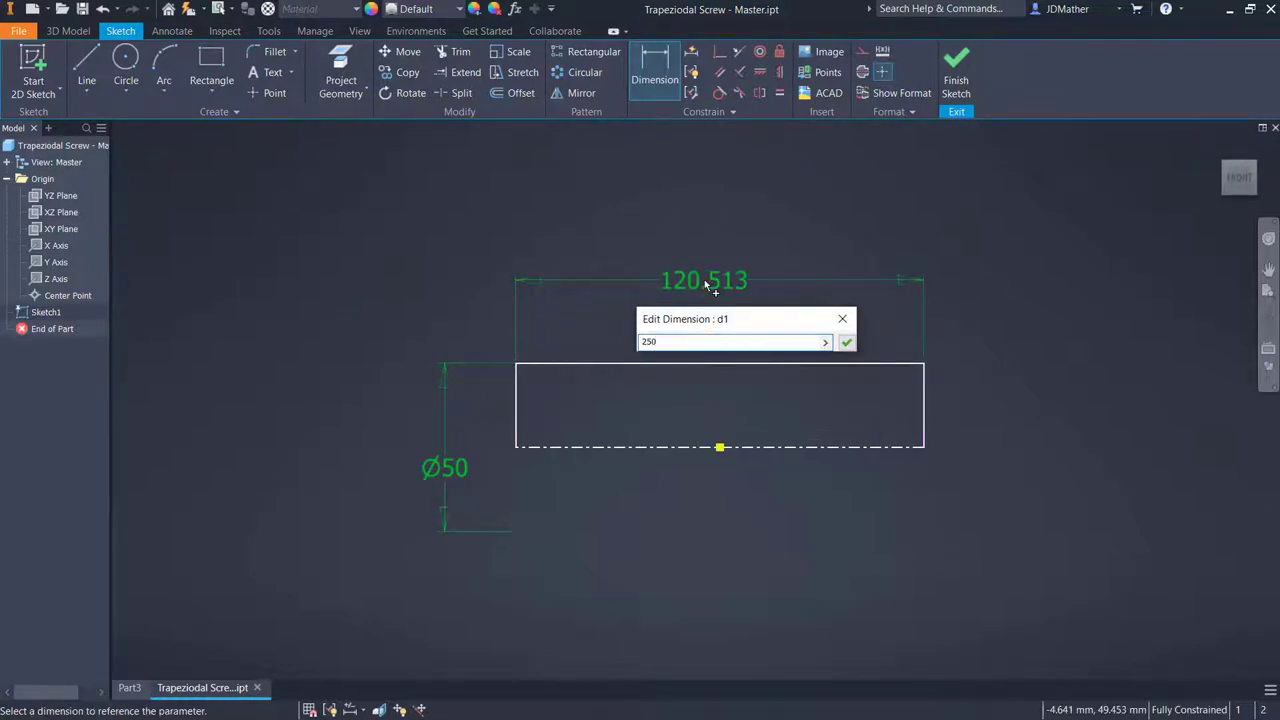
key(Return)
click(956, 70)
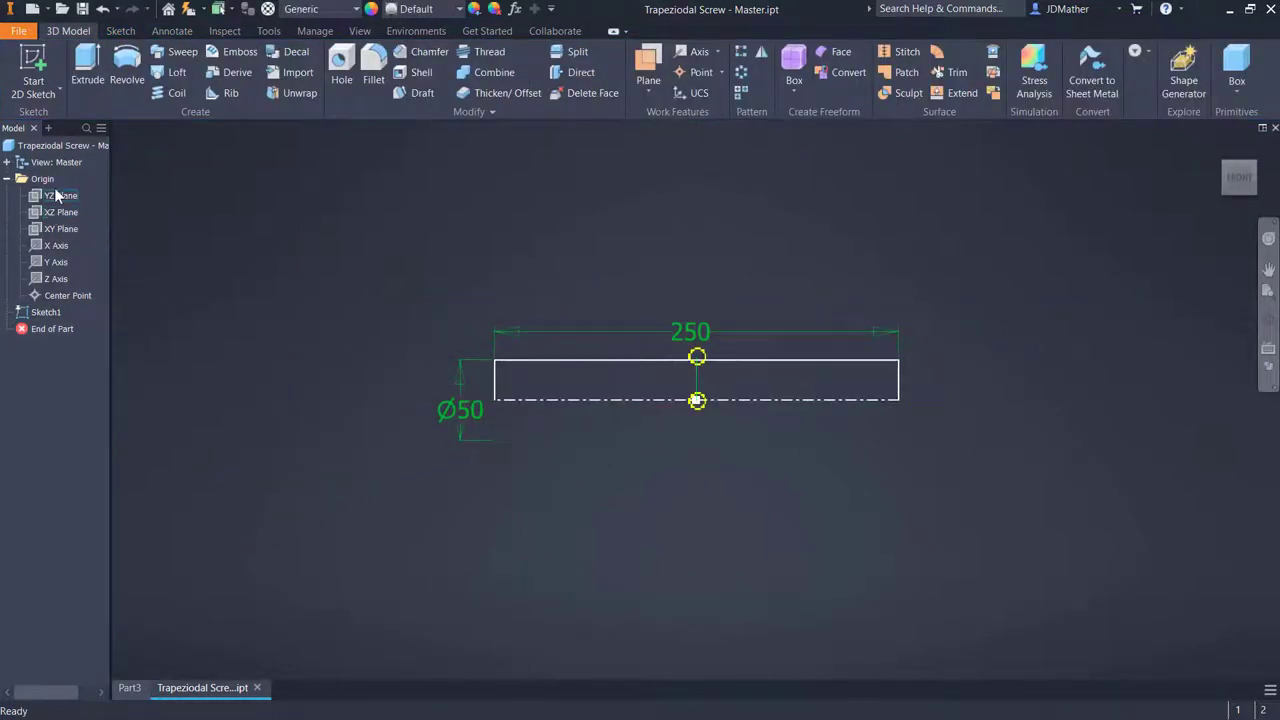
Start a second sketch on the XY plane and project the upper edge of the 250 mm rectangle into it
right_click(54, 230)
click(75, 271)
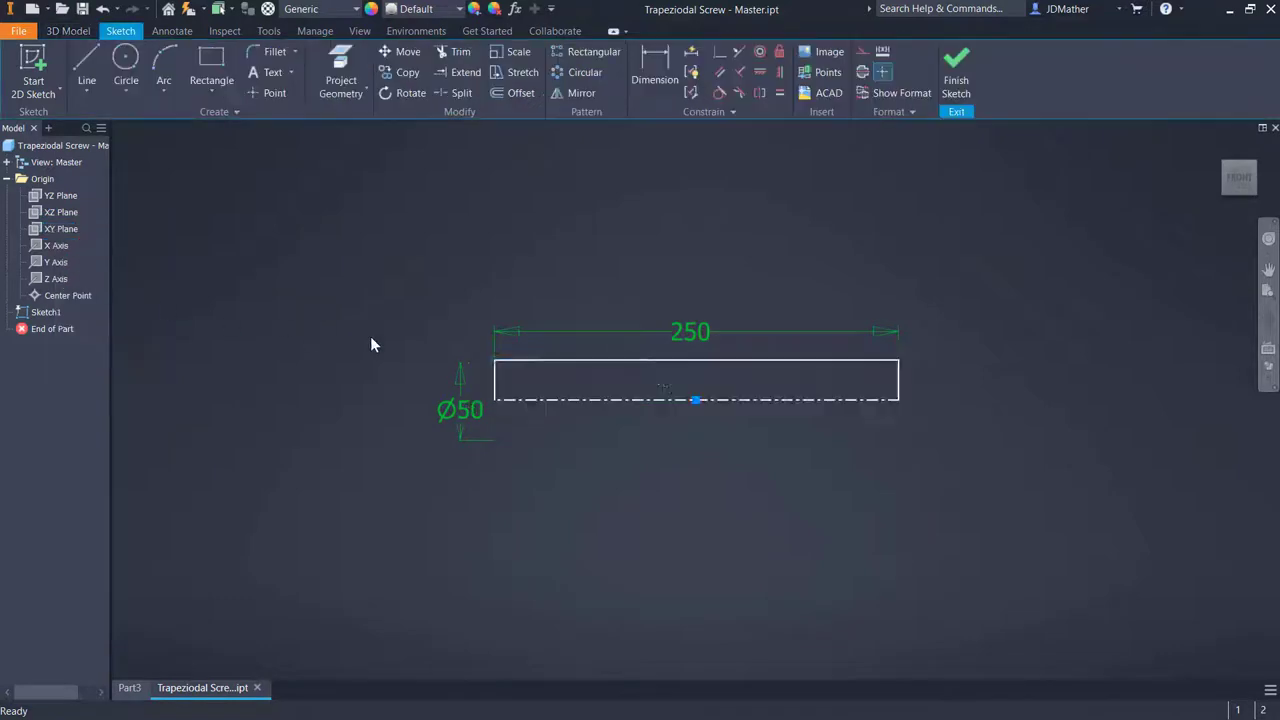
click(342, 62)
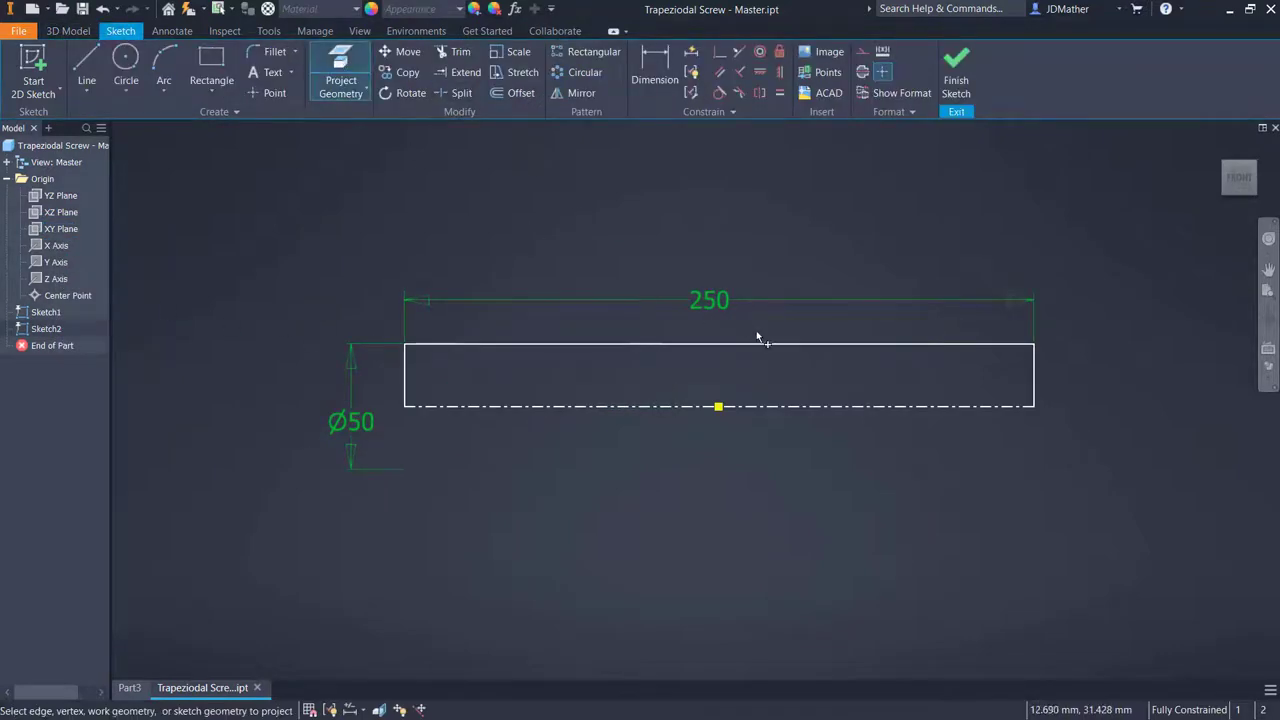
click(770, 345)
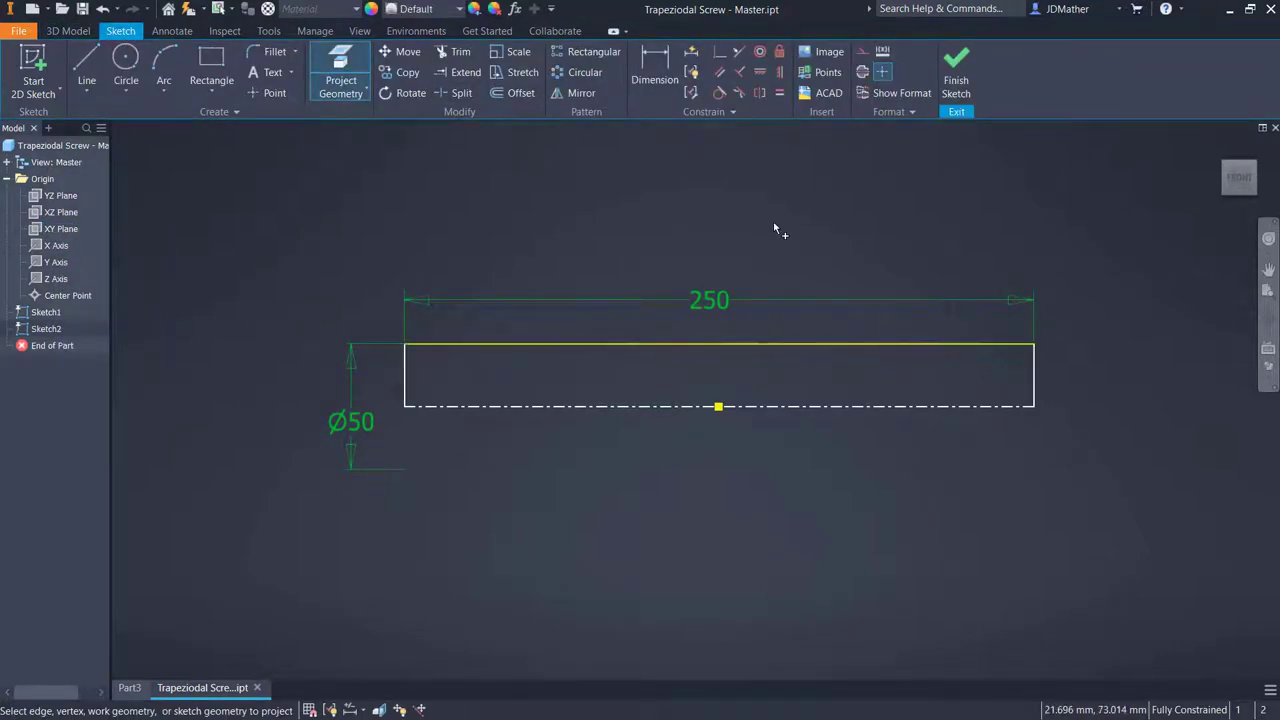
right_click(786, 223)
click(811, 219)
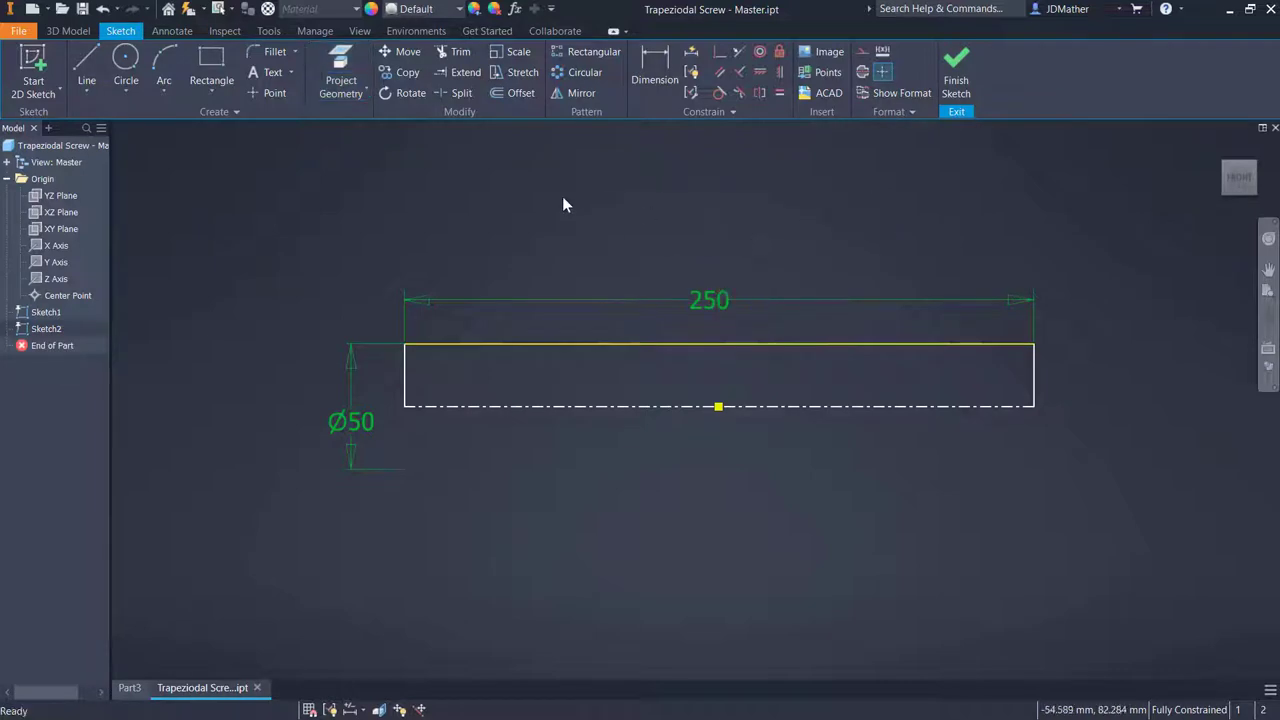
Draw a small rectangle about 12 mm by 7 mm just below the projected line, between the origin and the profile's far end
scroll(396, 192, down, 1)
click(218, 55)
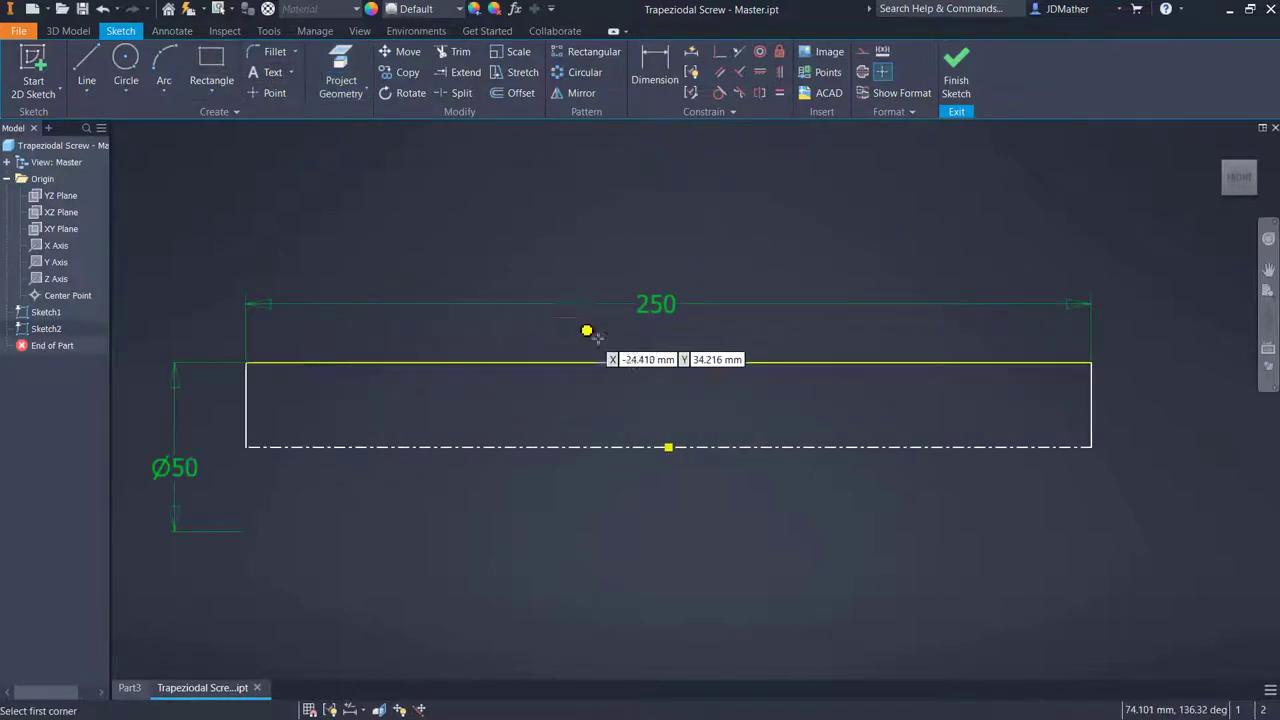
right_click(865, 405)
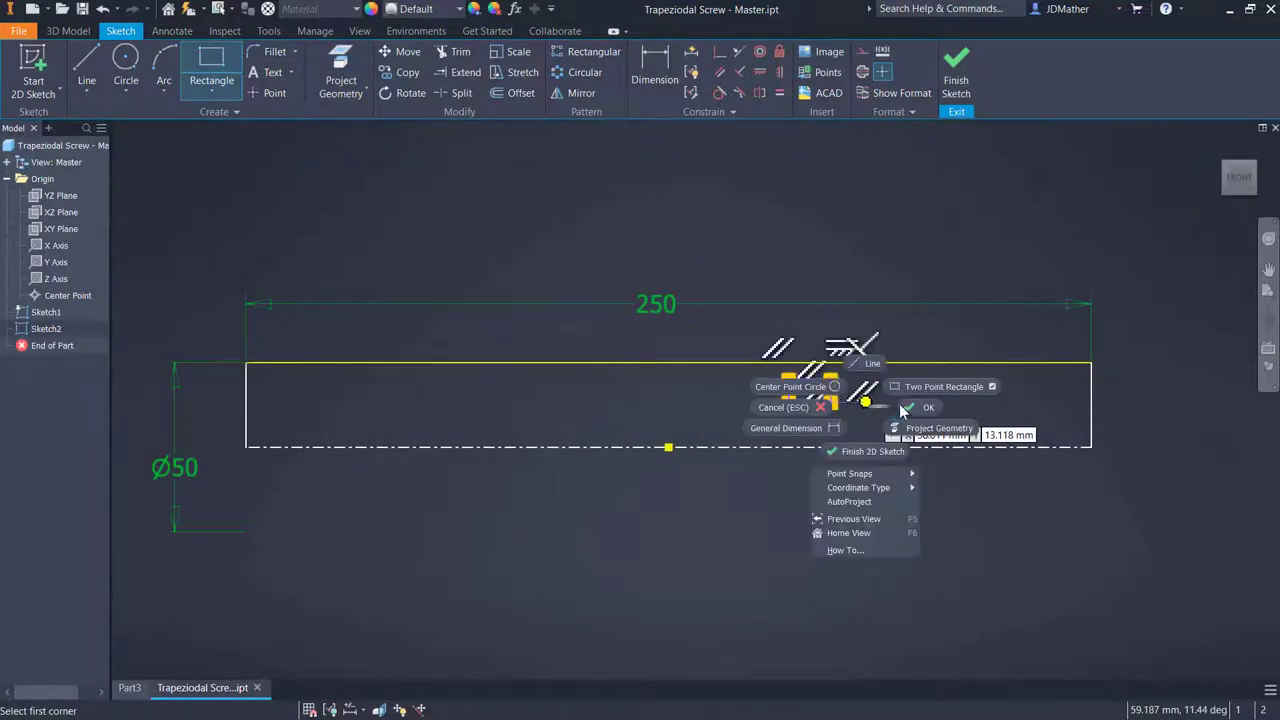
click(825, 397)
scroll(825, 397, down, 1)
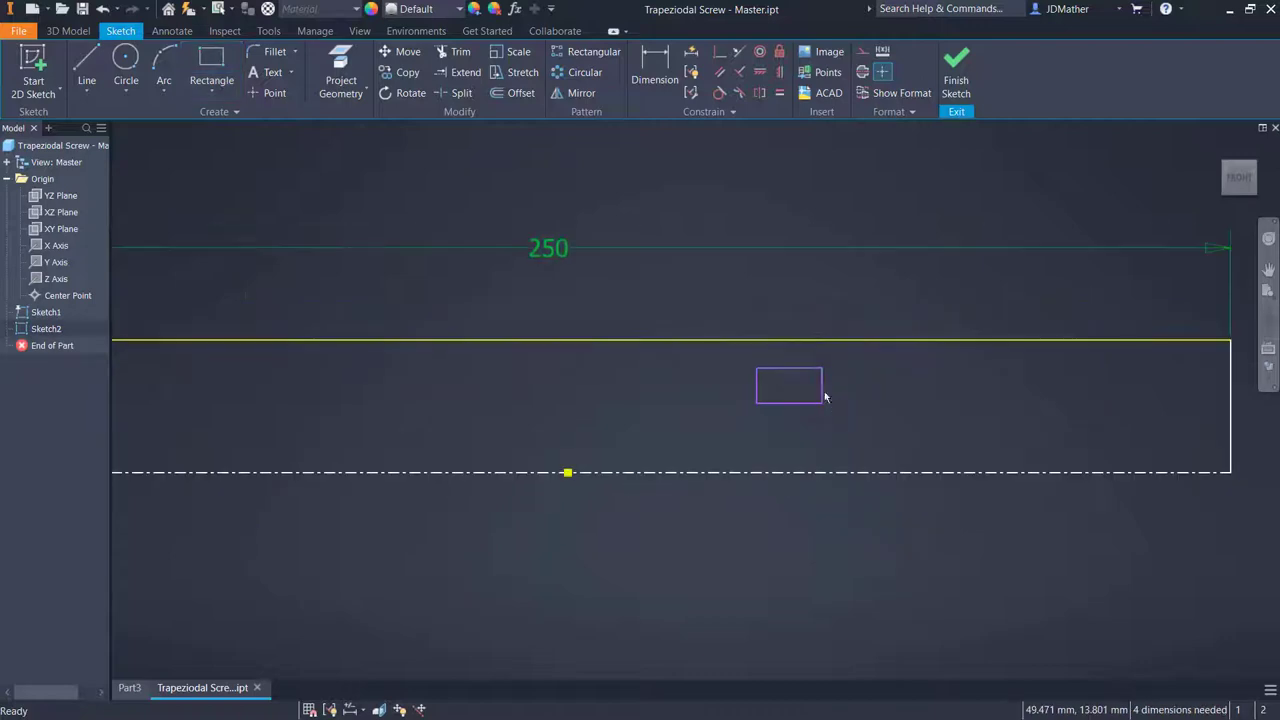
Hide the first sketch, leaving the projected line and small rectangle in view
click(775, 345)
right_click(38, 314)
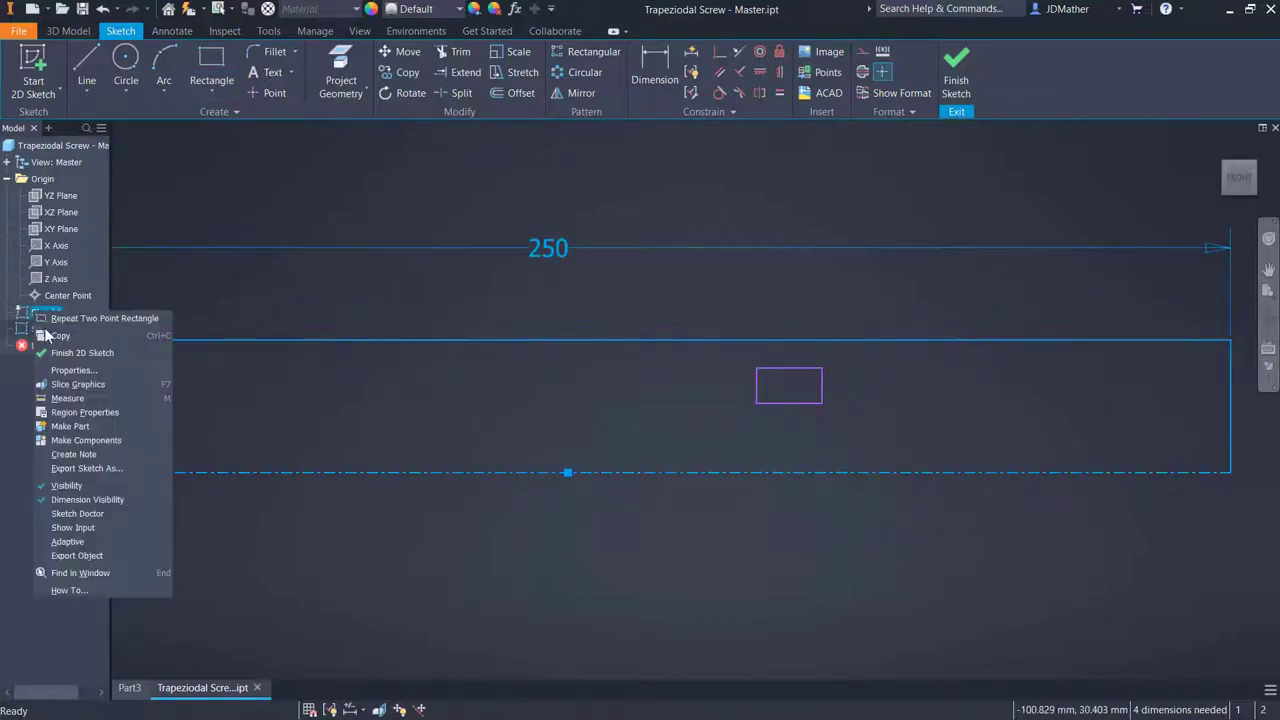
click(66, 485)
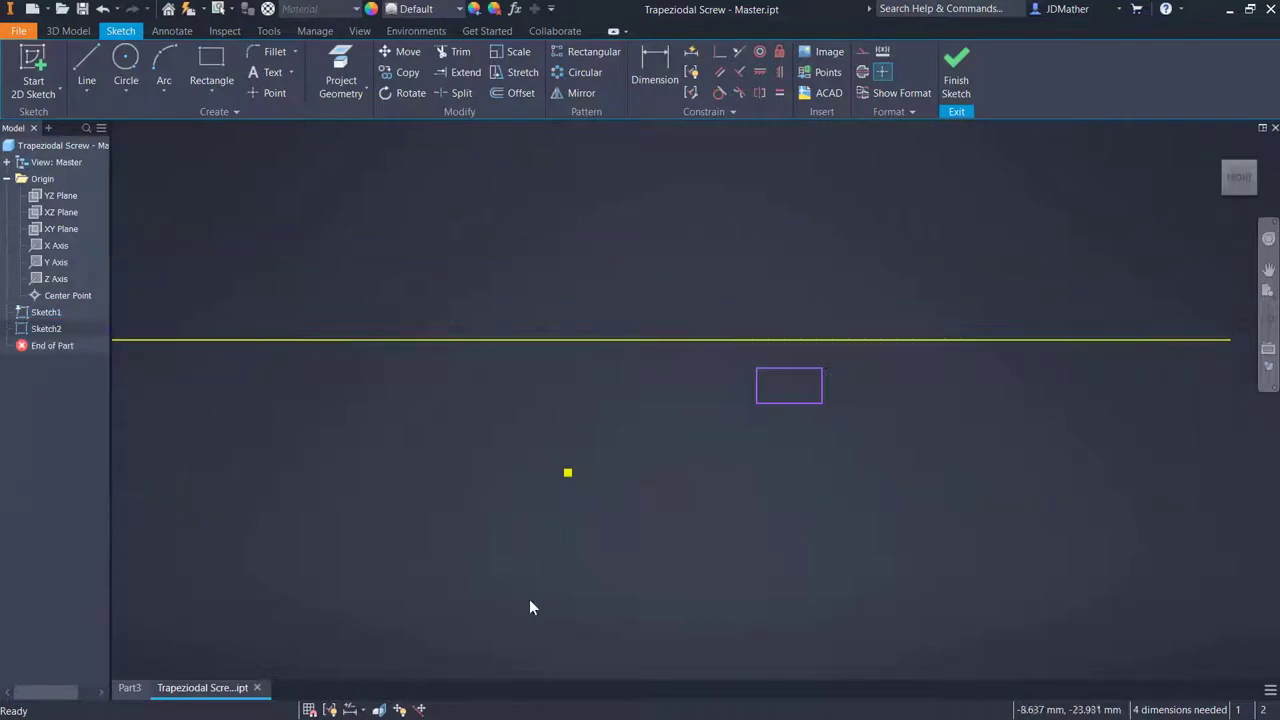
Make the small rectangle's upper edge collinear with the projected line and convert the projected line to construction
click(737, 54)
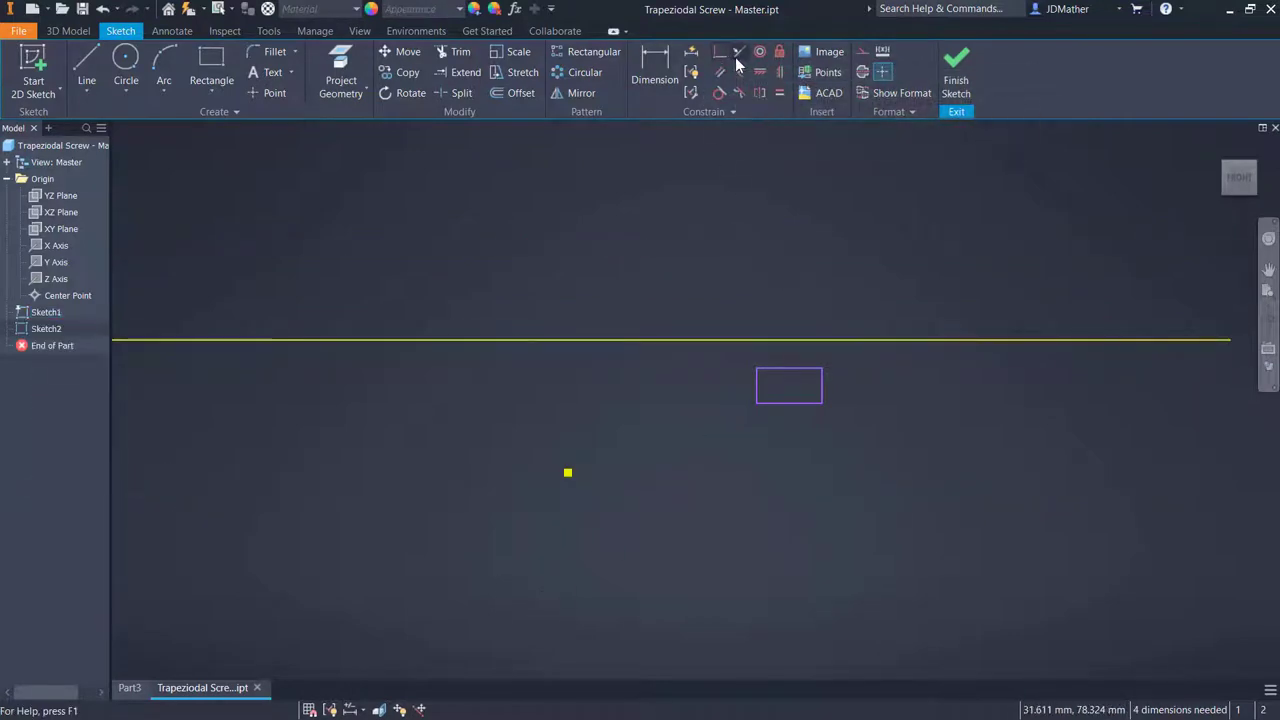
click(808, 338)
right_click(710, 229)
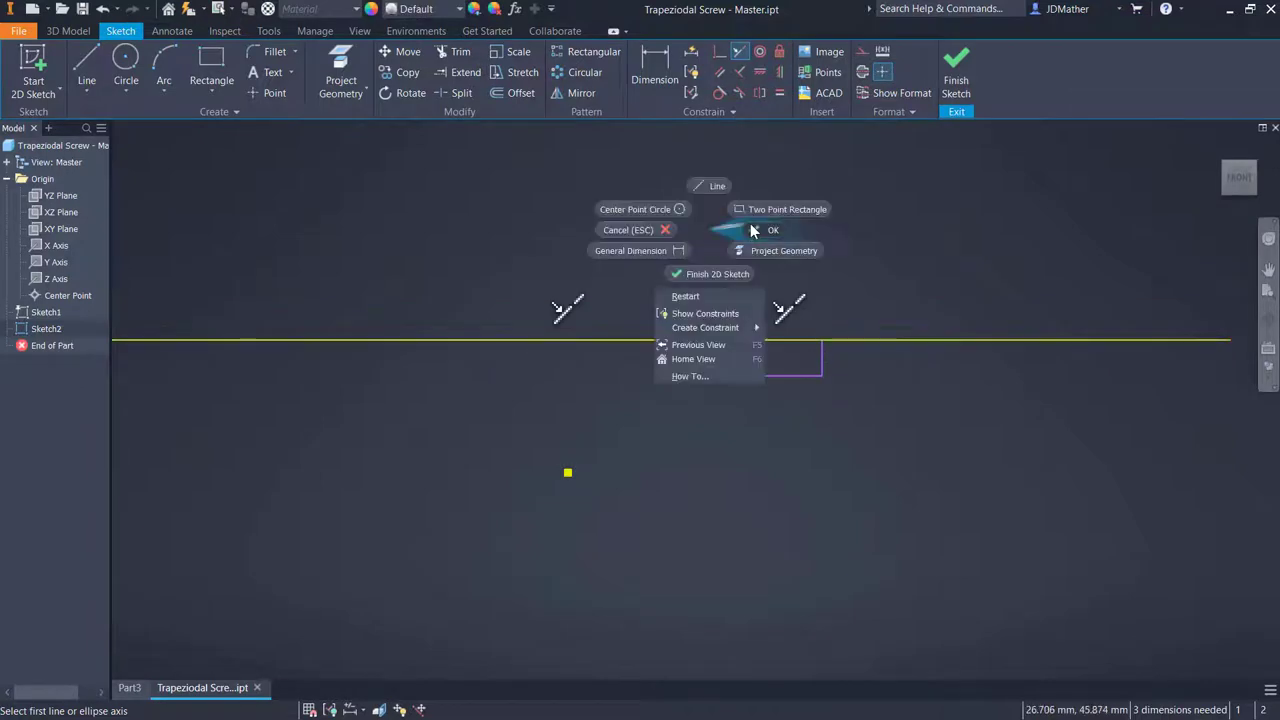
click(753, 230)
right_click(672, 340)
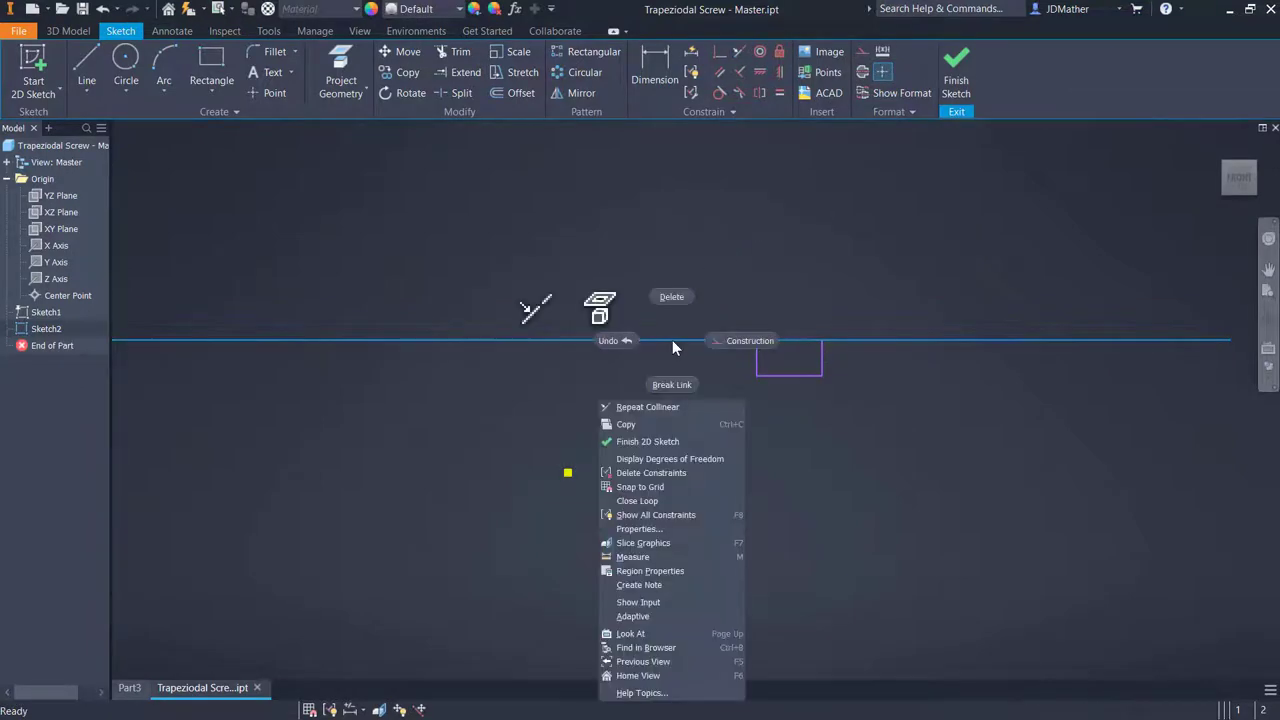
key(Escape)
Dimension the small rectangle's lower edge 16 mm above the origin
scroll(766, 349, up, 2)
scroll(753, 198, down, 1)
scroll(754, 205, down, 1)
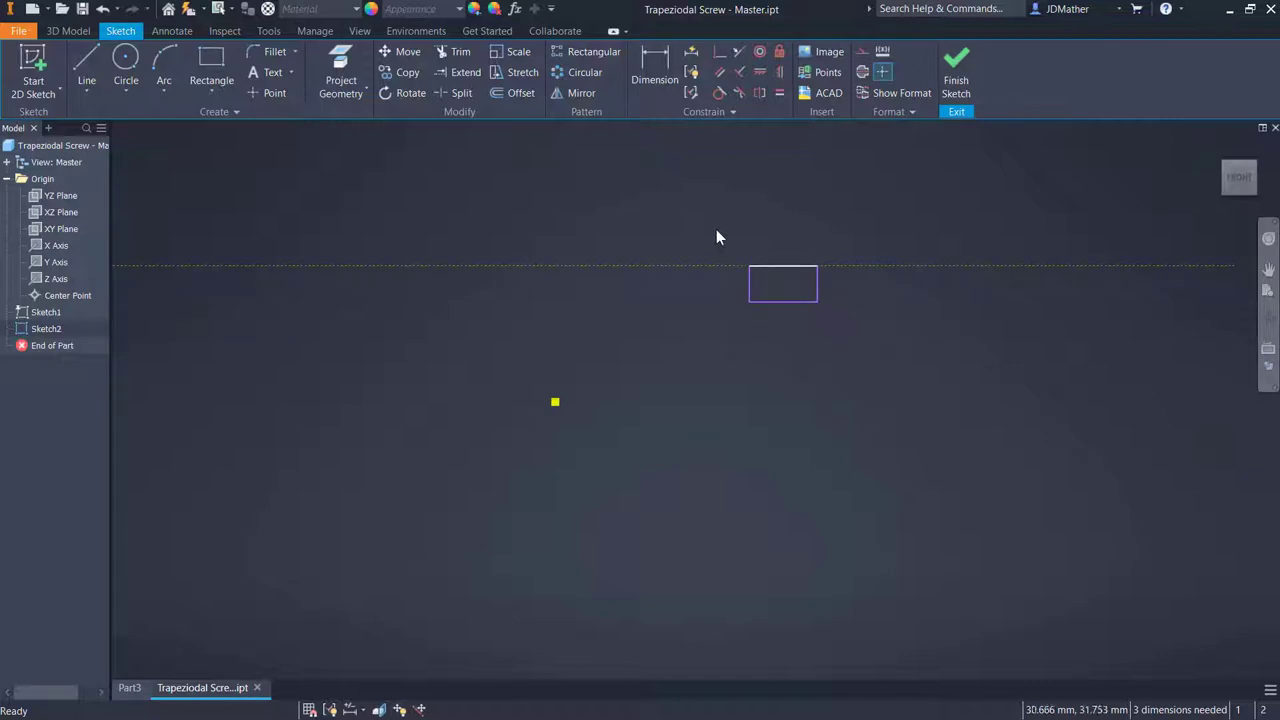
key(d)
click(555, 401)
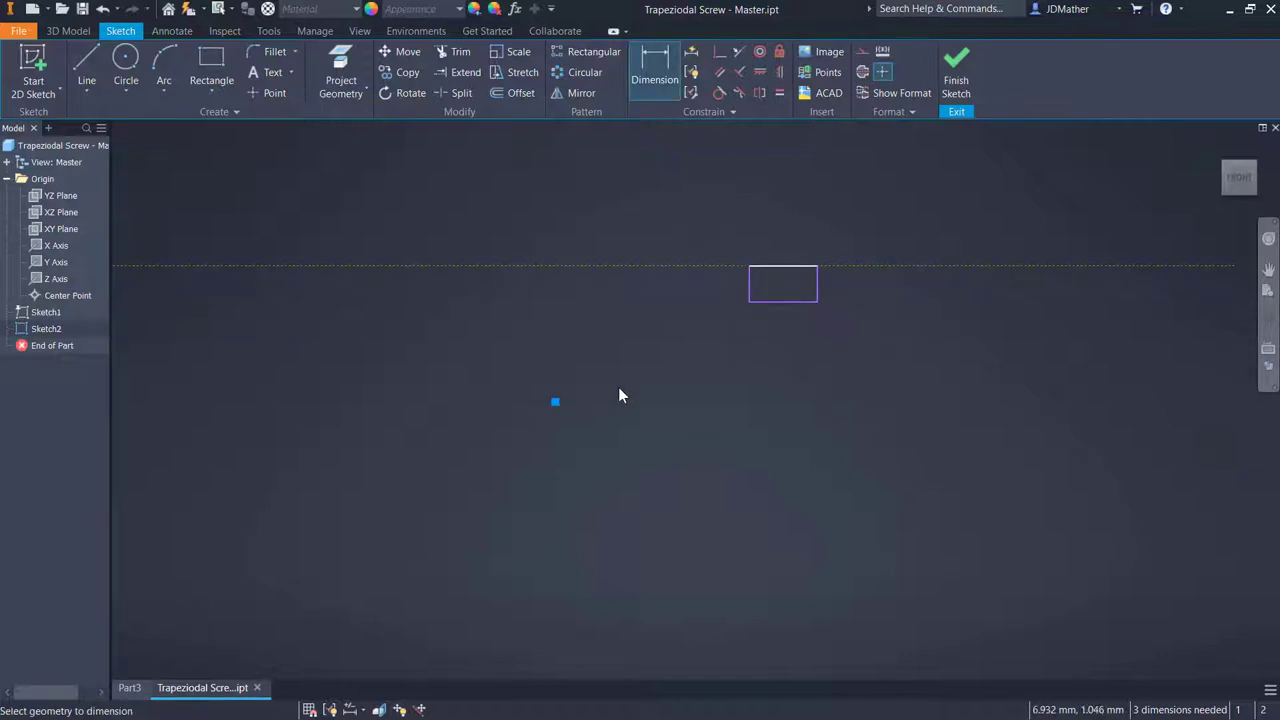
click(763, 301)
click(759, 367)
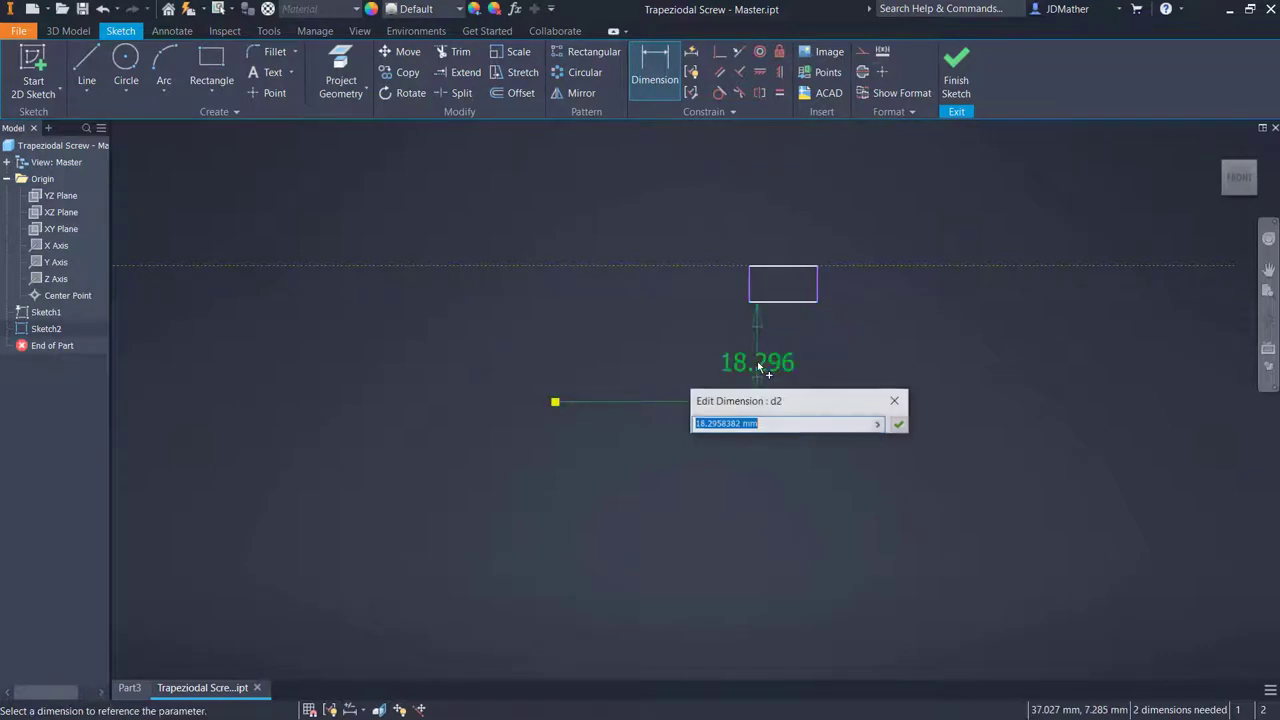
text(16)
key(Return)
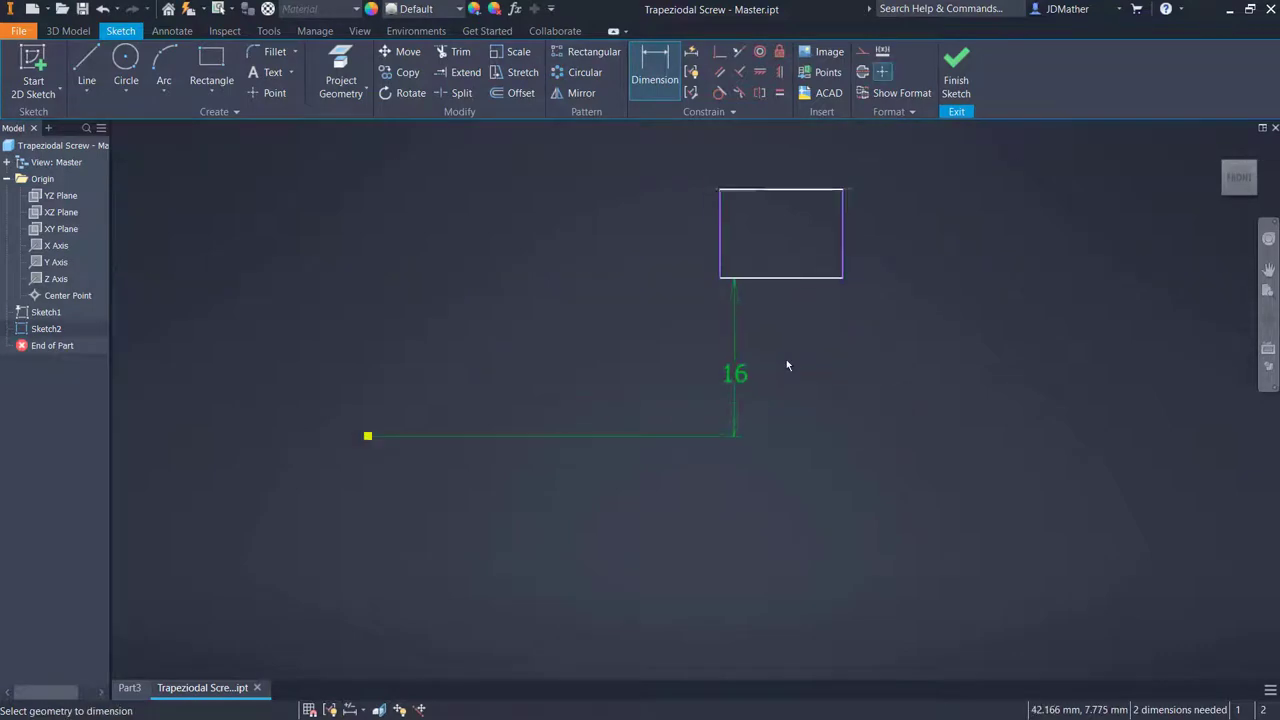
Draw a vertical line between the midpoints of the small rectangle's upper and lower edges and make it construction
scroll(789, 212, down, 3)
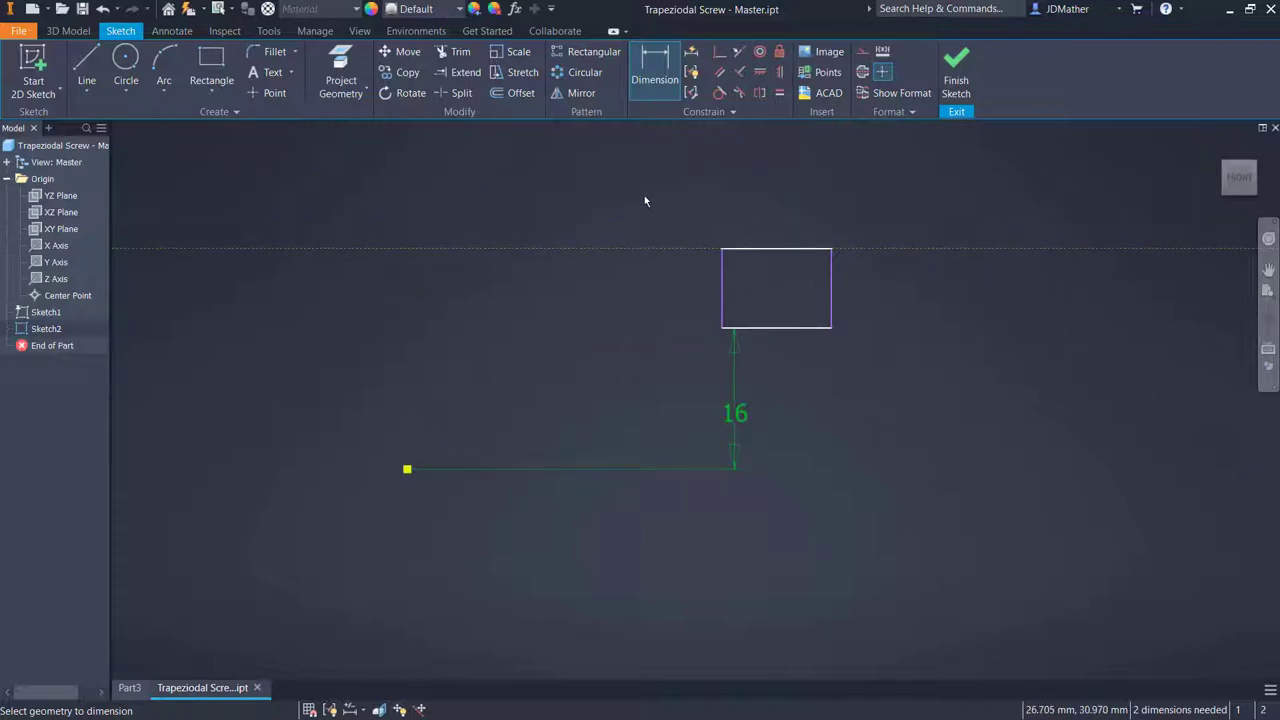
click(86, 64)
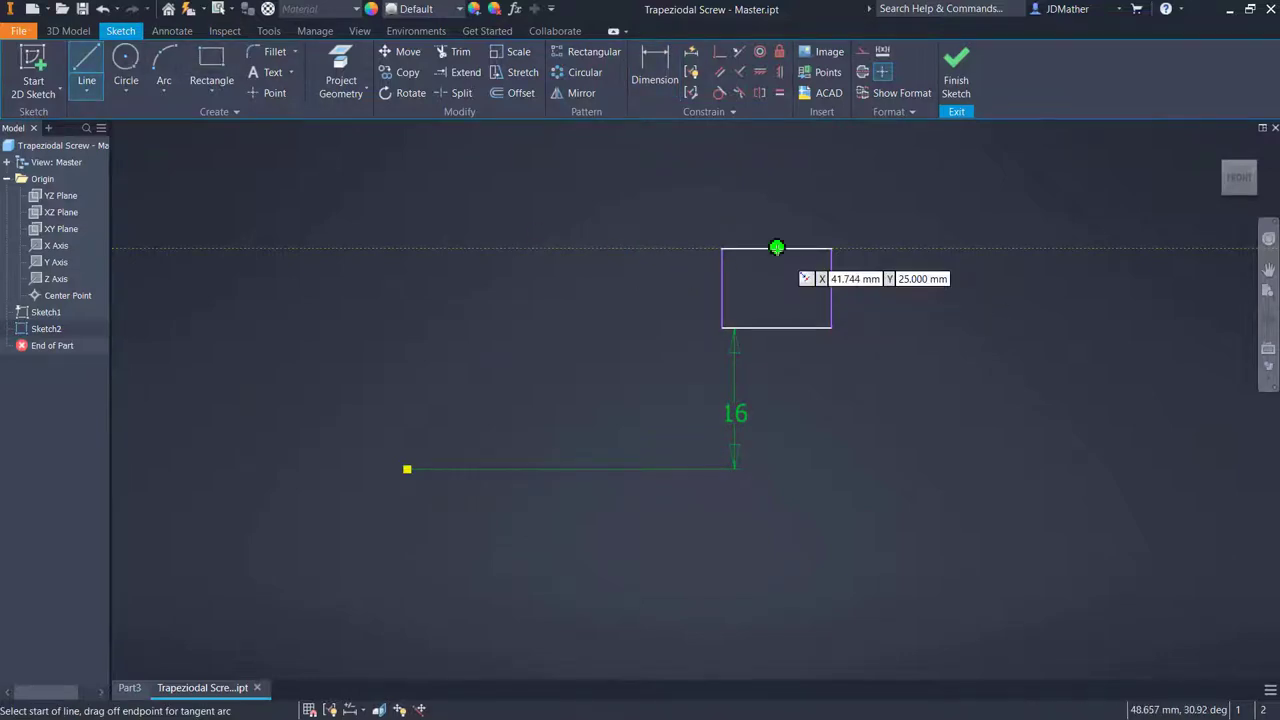
click(777, 247)
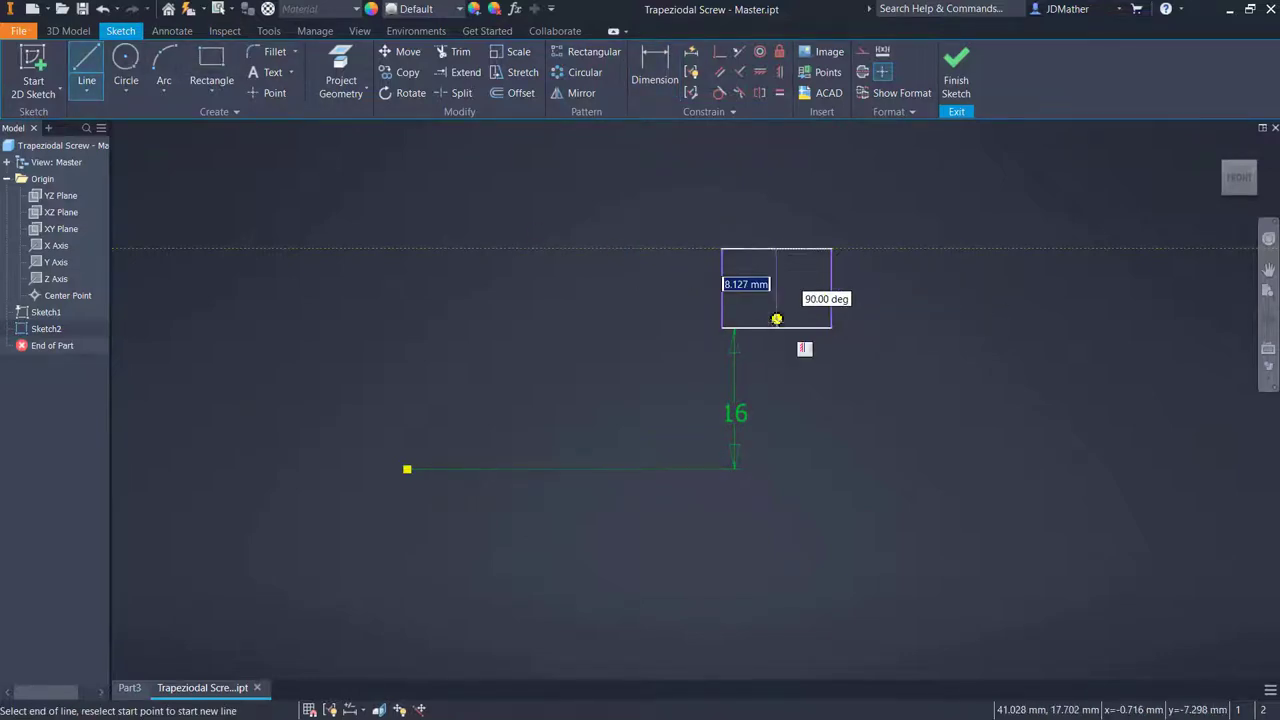
click(777, 327)
right_click(777, 327)
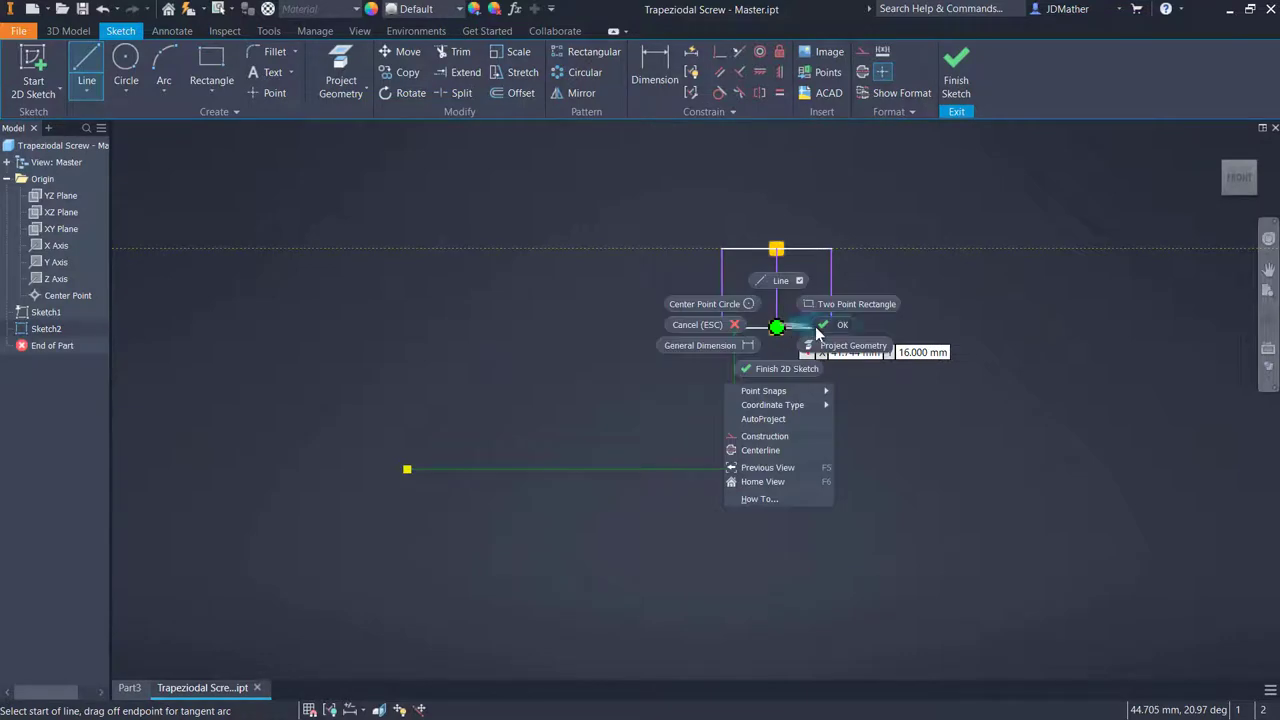
click(745, 366)
right_click(777, 315)
click(833, 313)
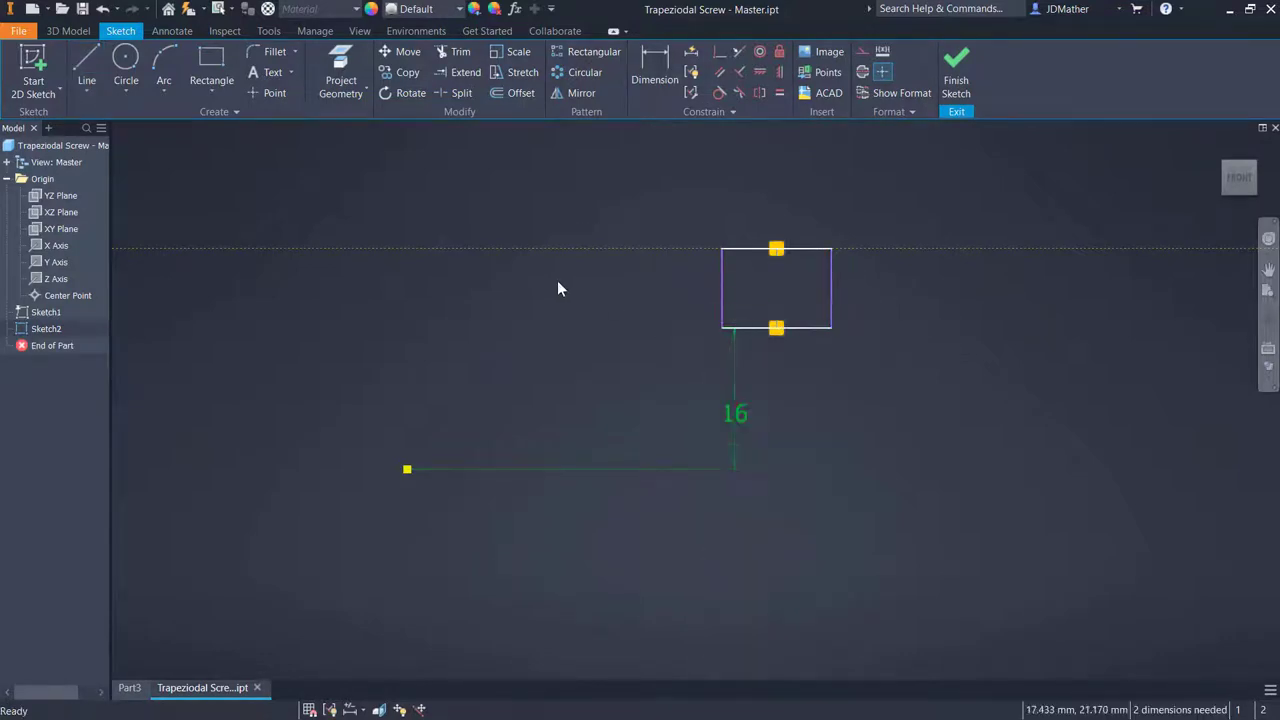
Draw a horizontal line between the midpoints of the small rectangle's two side edges and make it construction
click(85, 64)
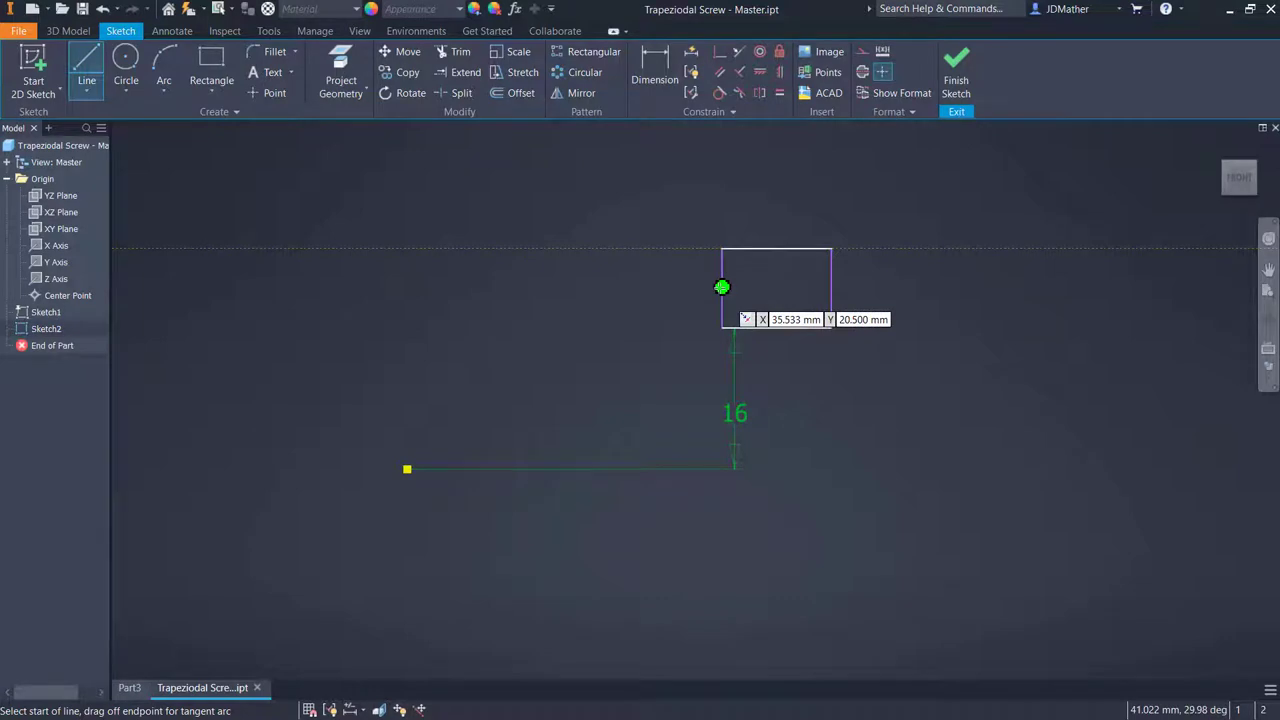
click(722, 287)
double_click(832, 287)
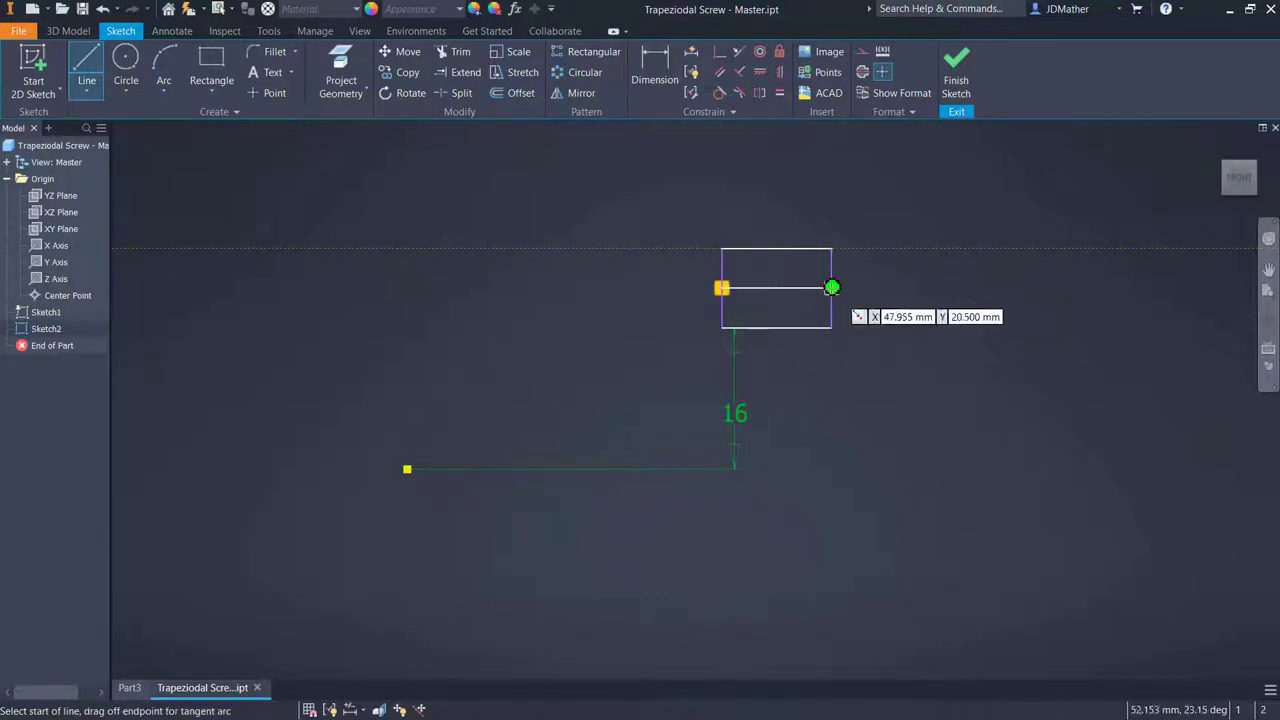
right_click(832, 287)
click(919, 303)
right_click(801, 293)
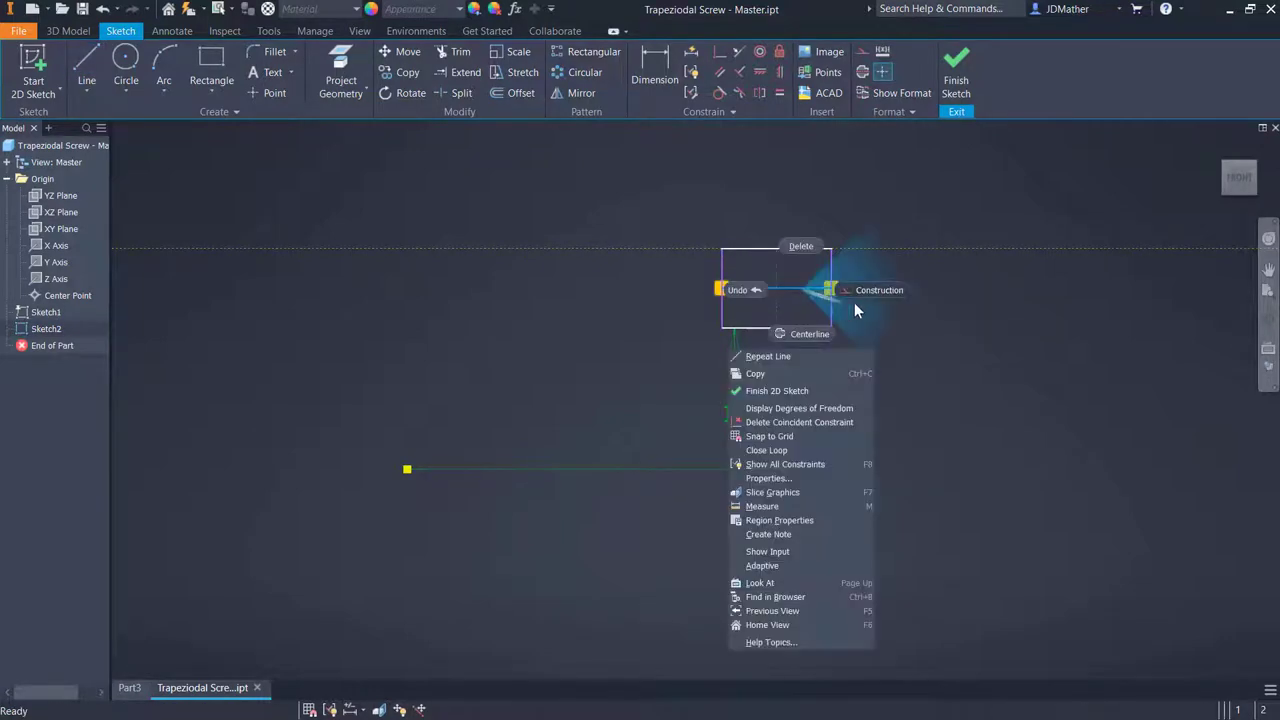
click(866, 293)
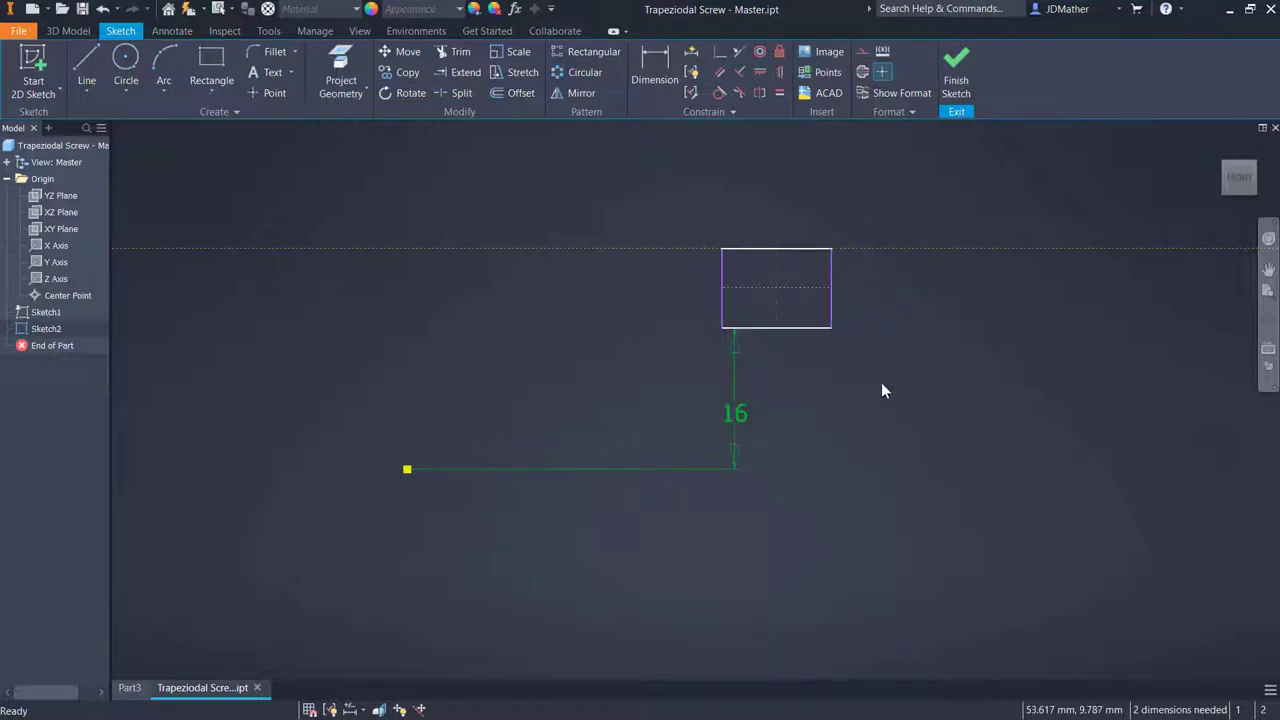
Dimension the horizontal construction line across the small rectangle to 6.5 mm
click(654, 72)
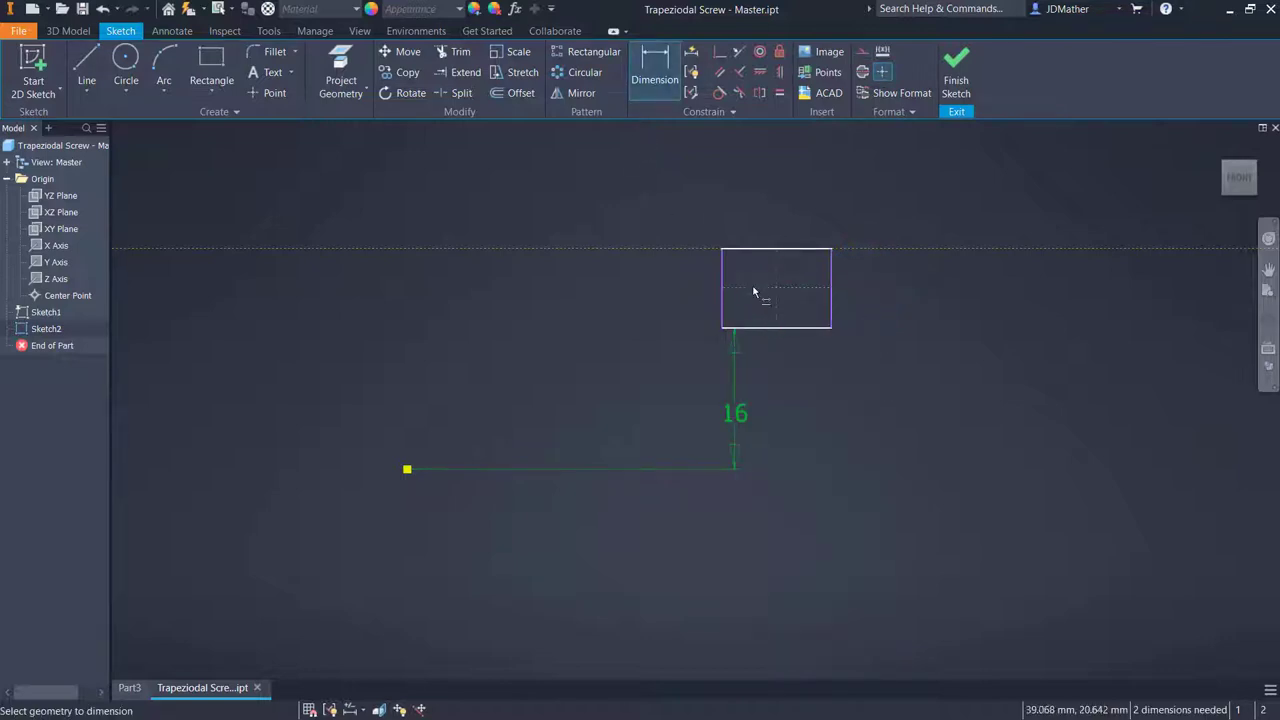
click(755, 296)
click(785, 178)
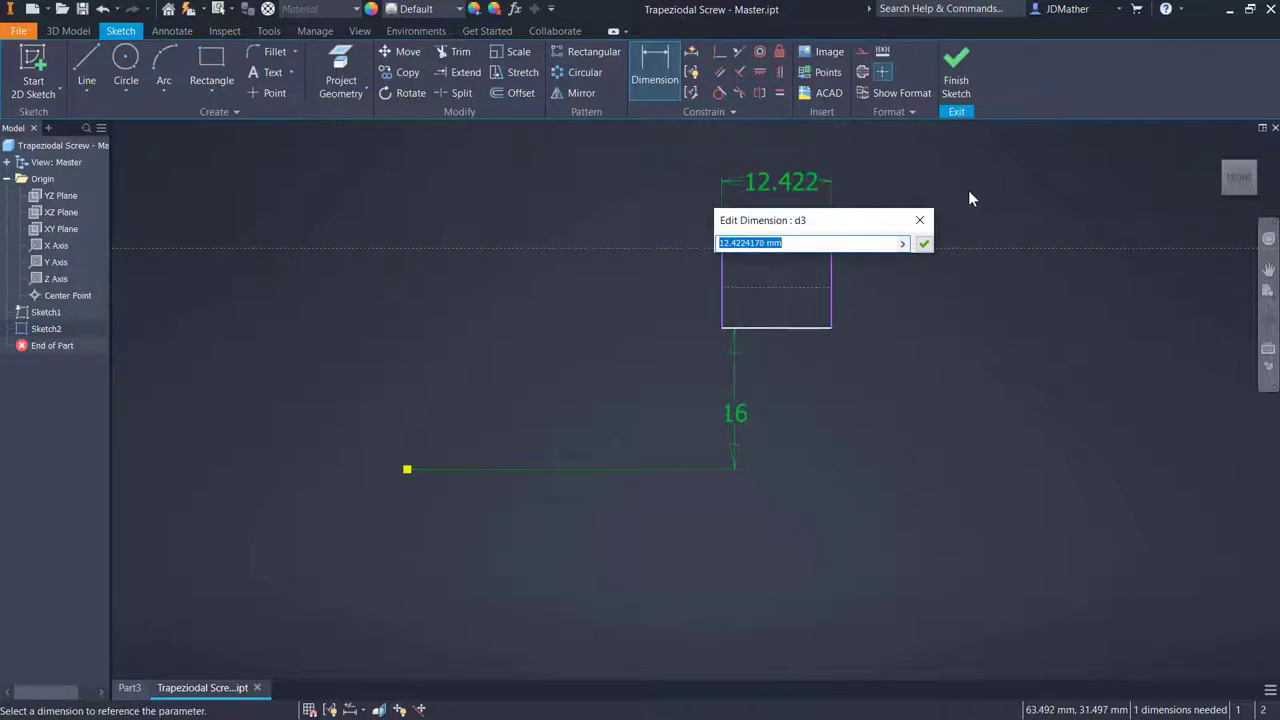
text(6.5)
key(Return)
Dimension the small rectangle's vertical construction line 45 mm horizontally from the origin
scroll(683, 387, up, 2)
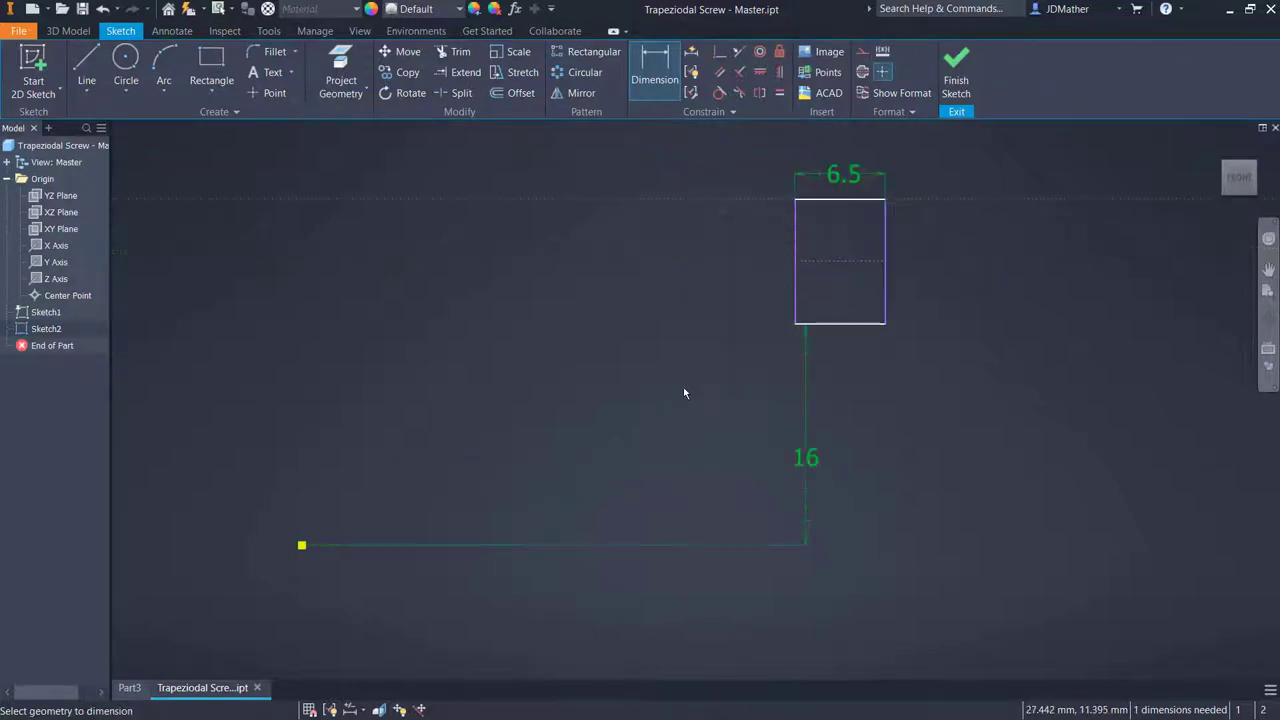
scroll(780, 408, down, 2)
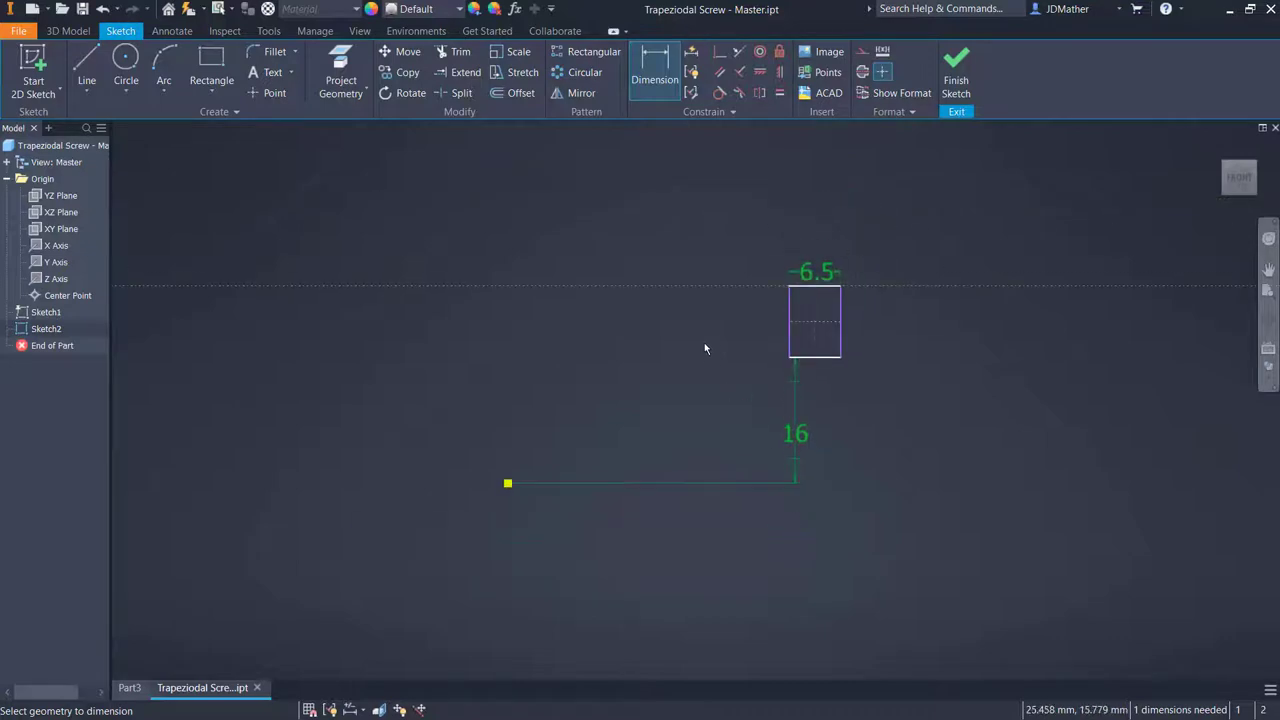
click(814, 337)
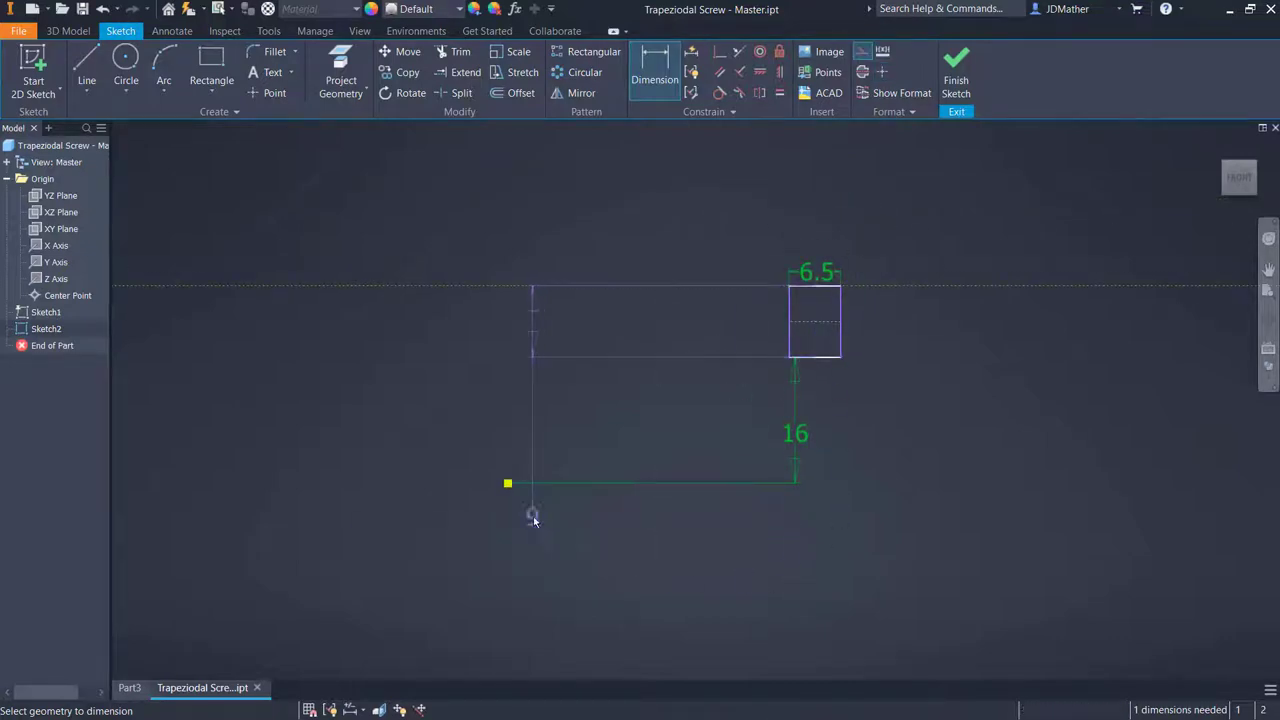
click(508, 483)
click(670, 558)
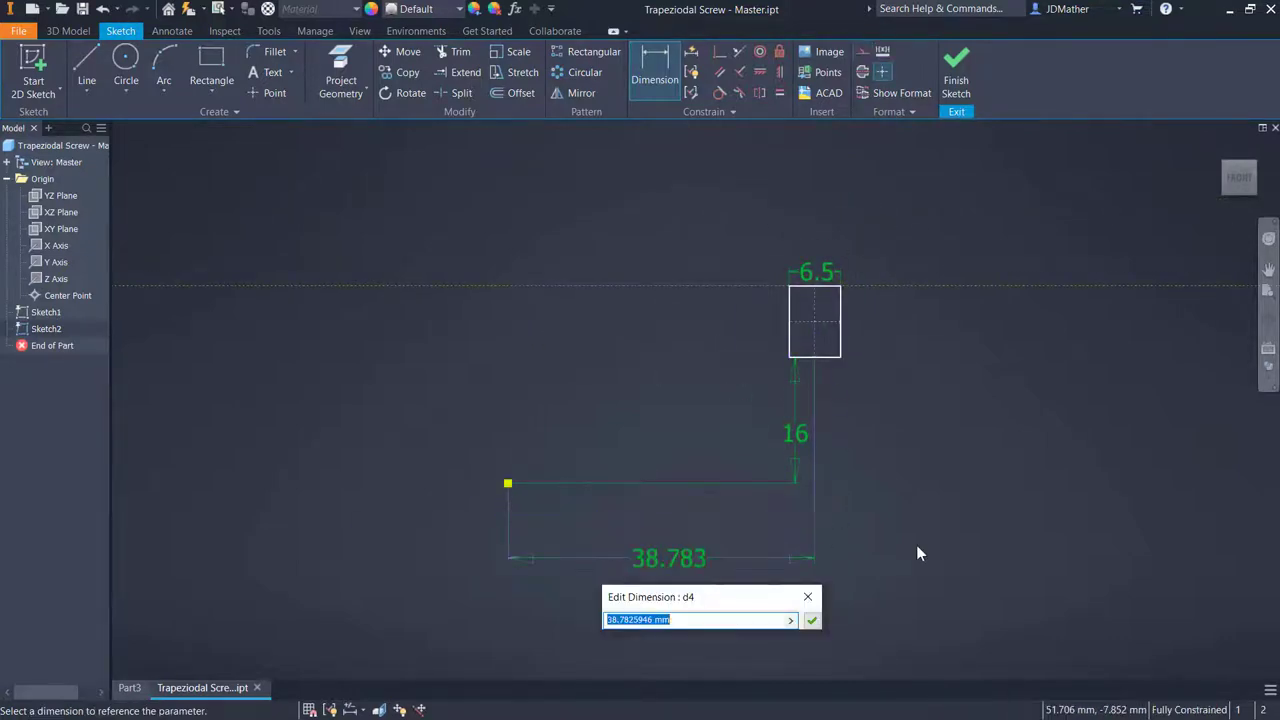
text(45)
key(Return)
scroll(575, 515, up, 1)
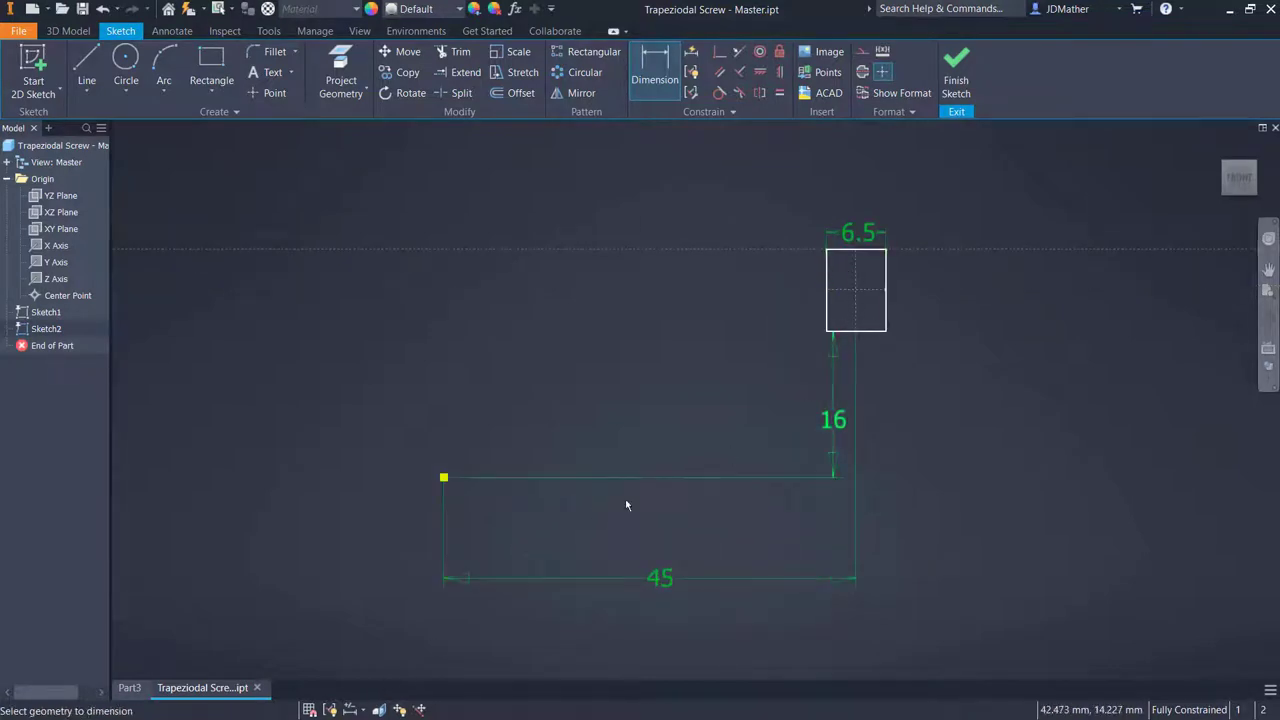
Display the sketch constraints and delete the parallel constraint between the small rectangle's two side edges
click(332, 709)
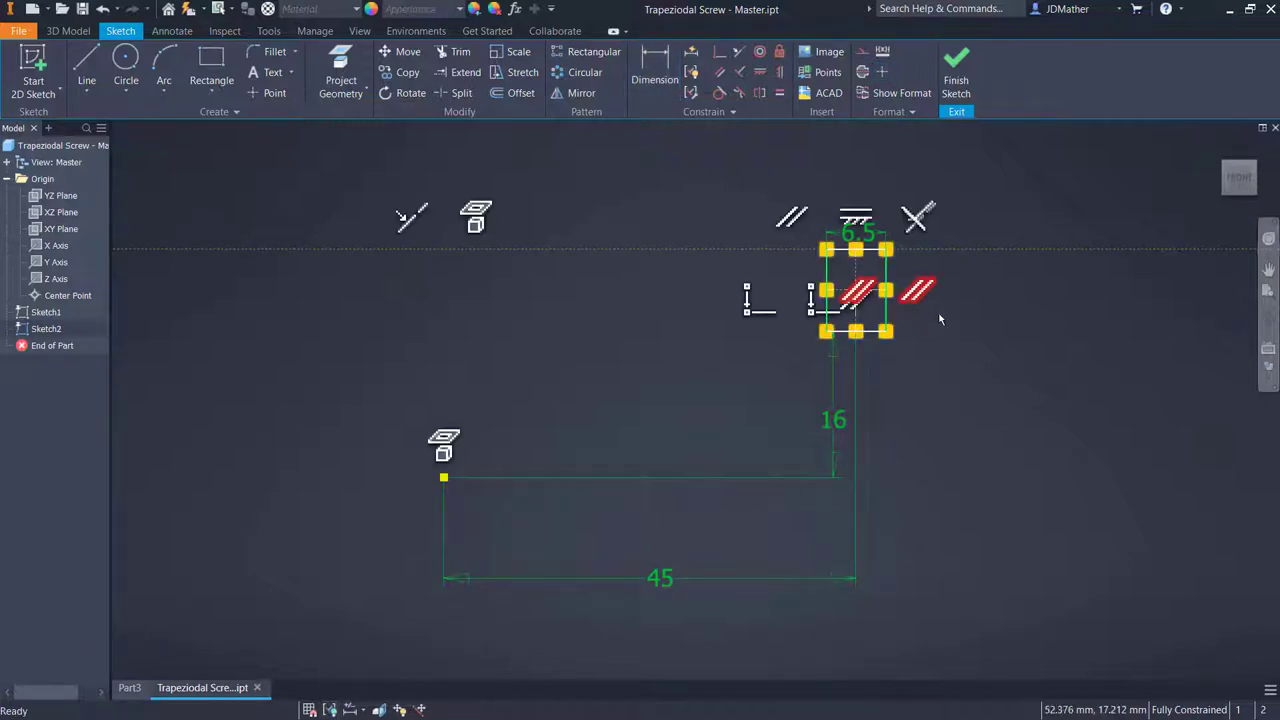
scroll(930, 300, up, 5)
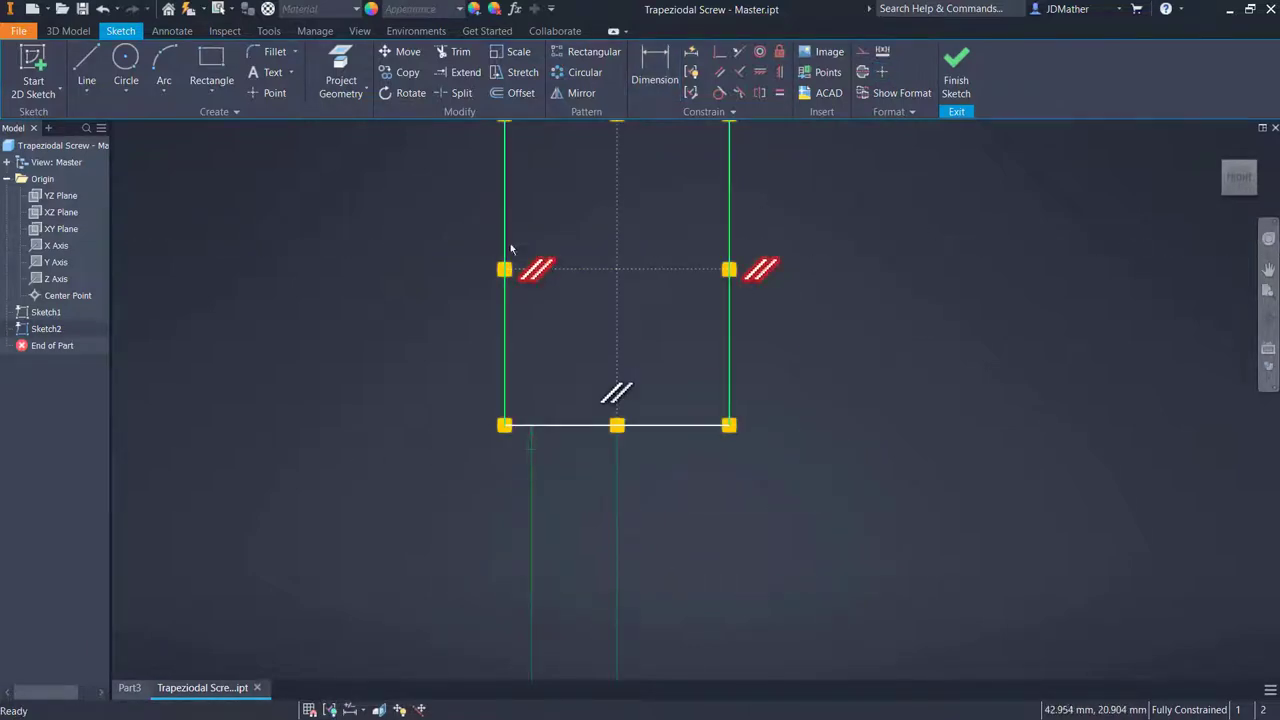
click(779, 285)
key(Delete)
scroll(804, 345, down, 5)
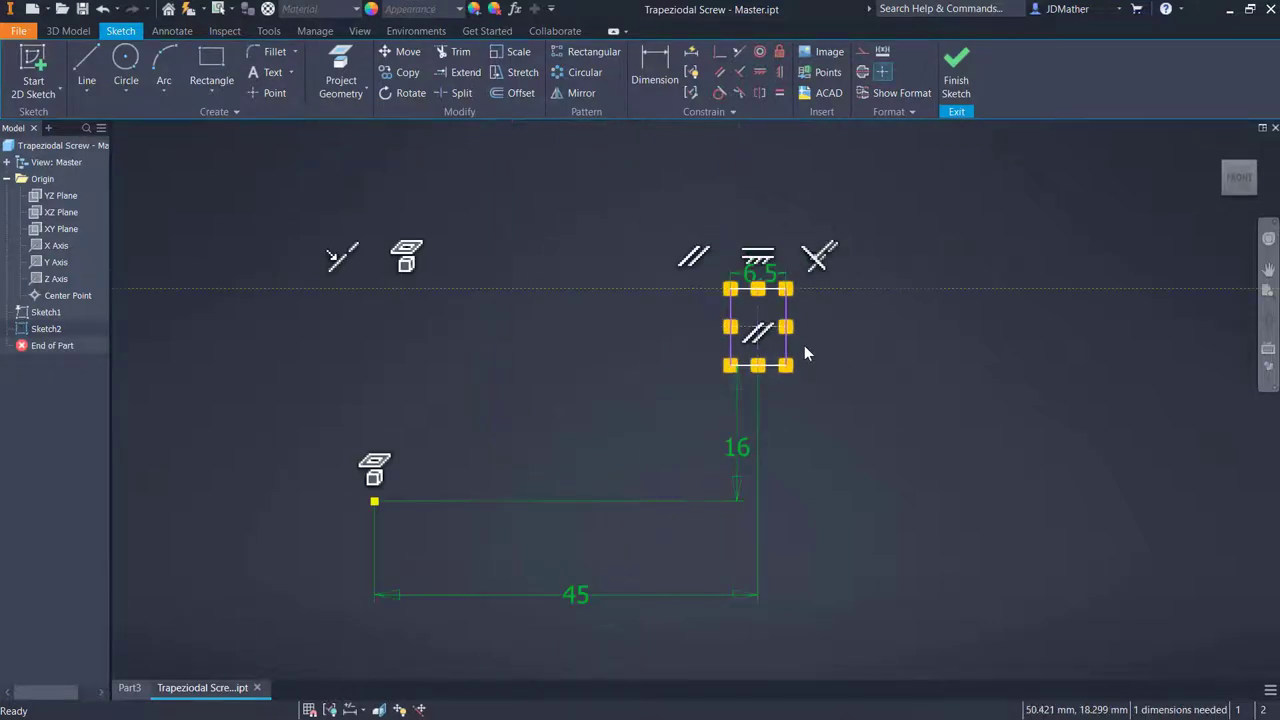
Delete the perpendicular constraint at the small rectangle's upper right corner and hide the constraint display
scroll(804, 345, up, 3)
scroll(804, 345, down, 1)
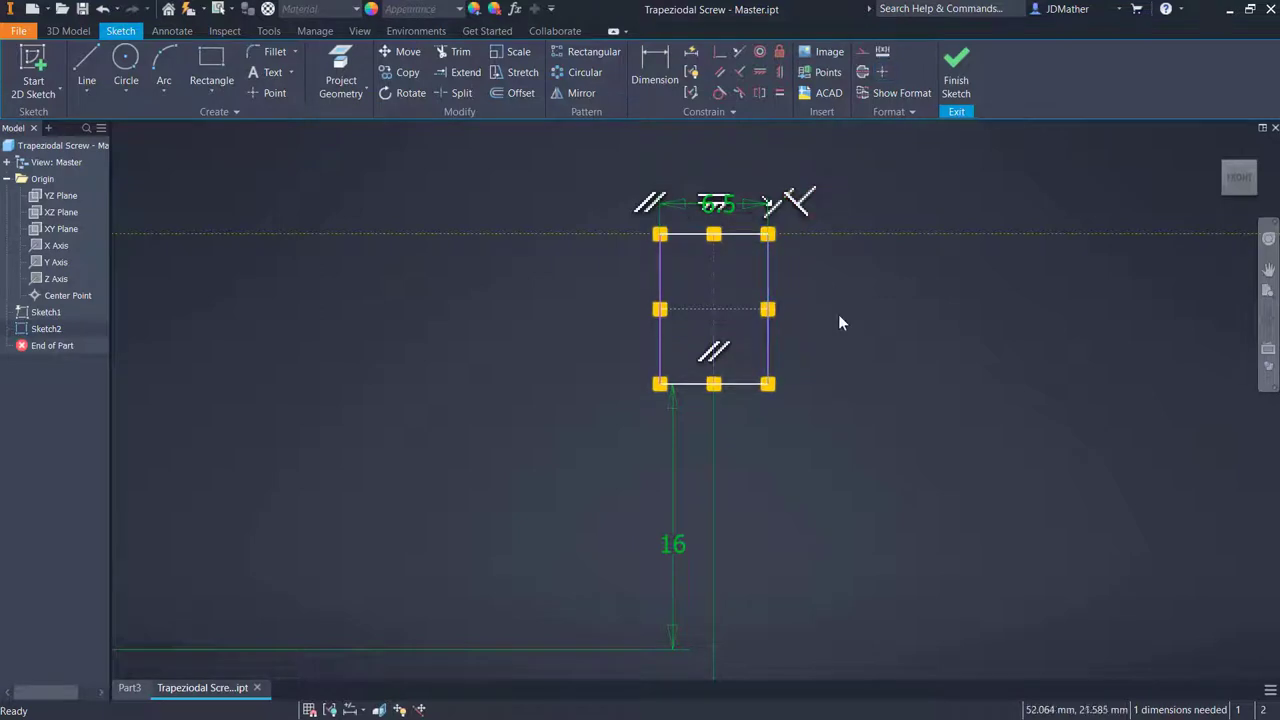
click(815, 215)
key(Delete)
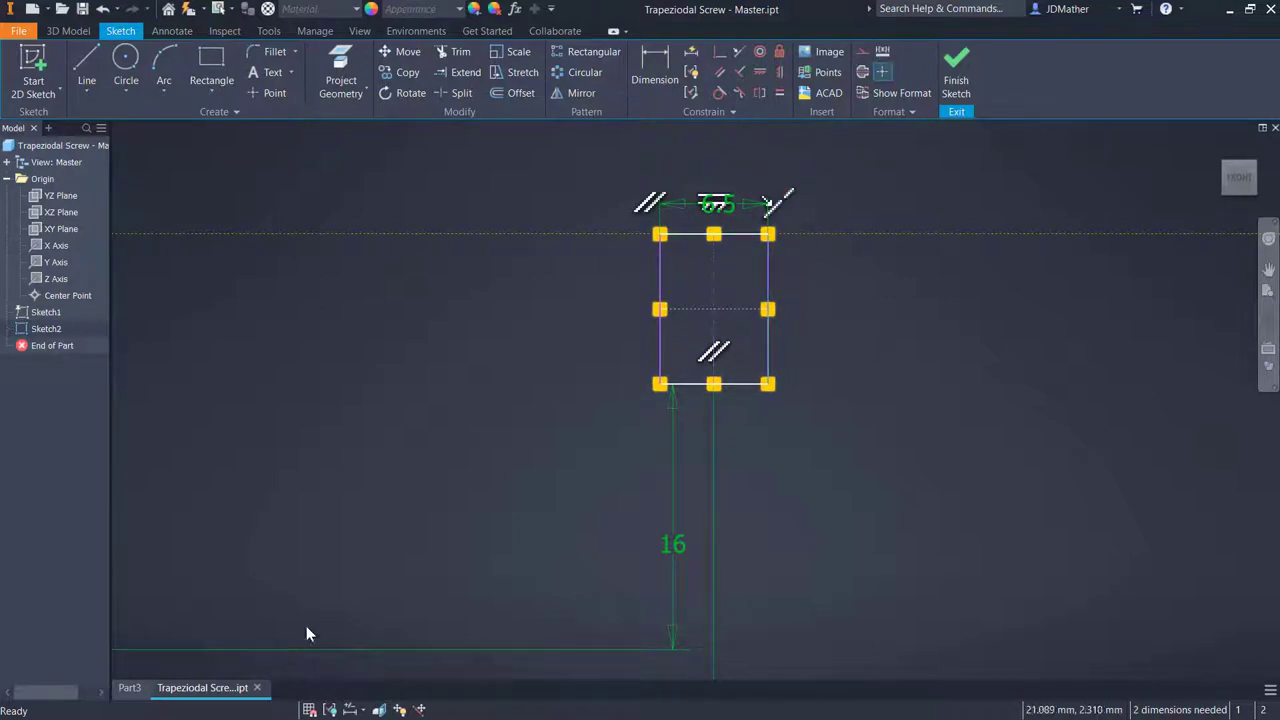
click(330, 709)
Pull the small rectangle's lower right corner inward so that its side edges taper towards the lower edge
scroll(787, 381, up, 3)
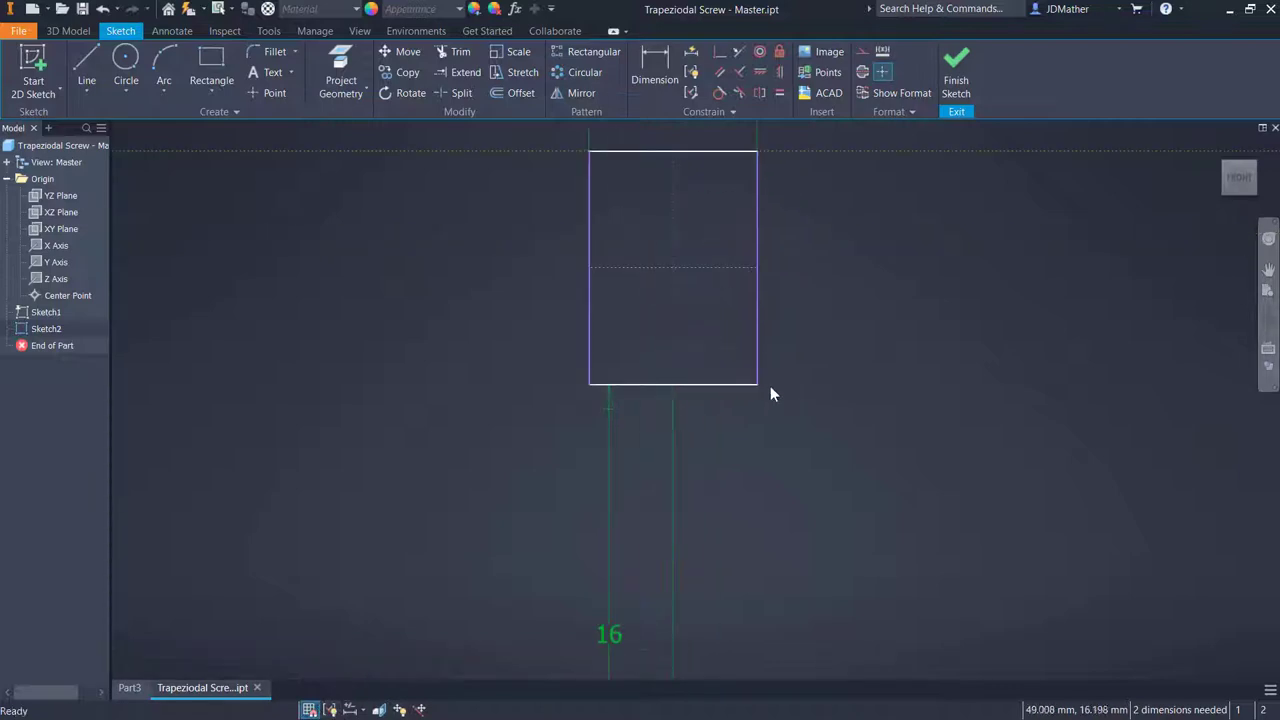
scroll(771, 420, down, 4)
drag(766, 422, 741, 421)
scroll(710, 413, up, 2)
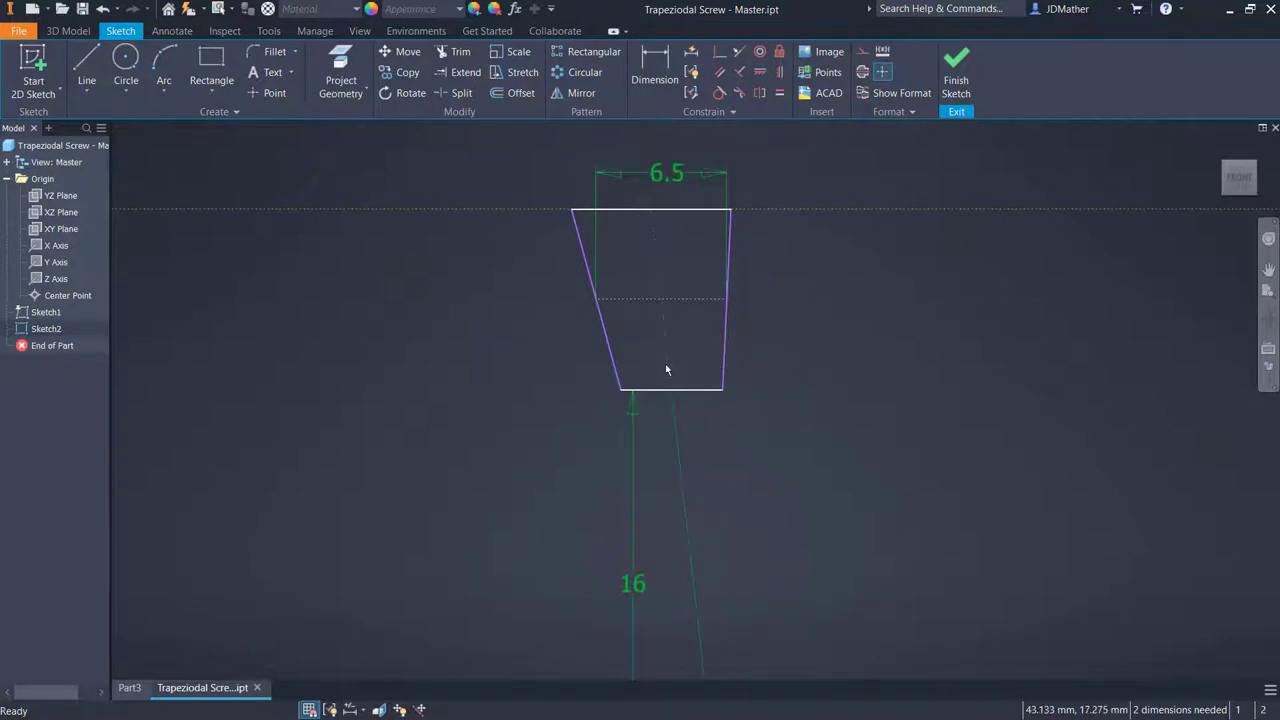
Constrain the thread profile's middle construction line vertical and pull the lower left corner inward to increase the taper
click(779, 75)
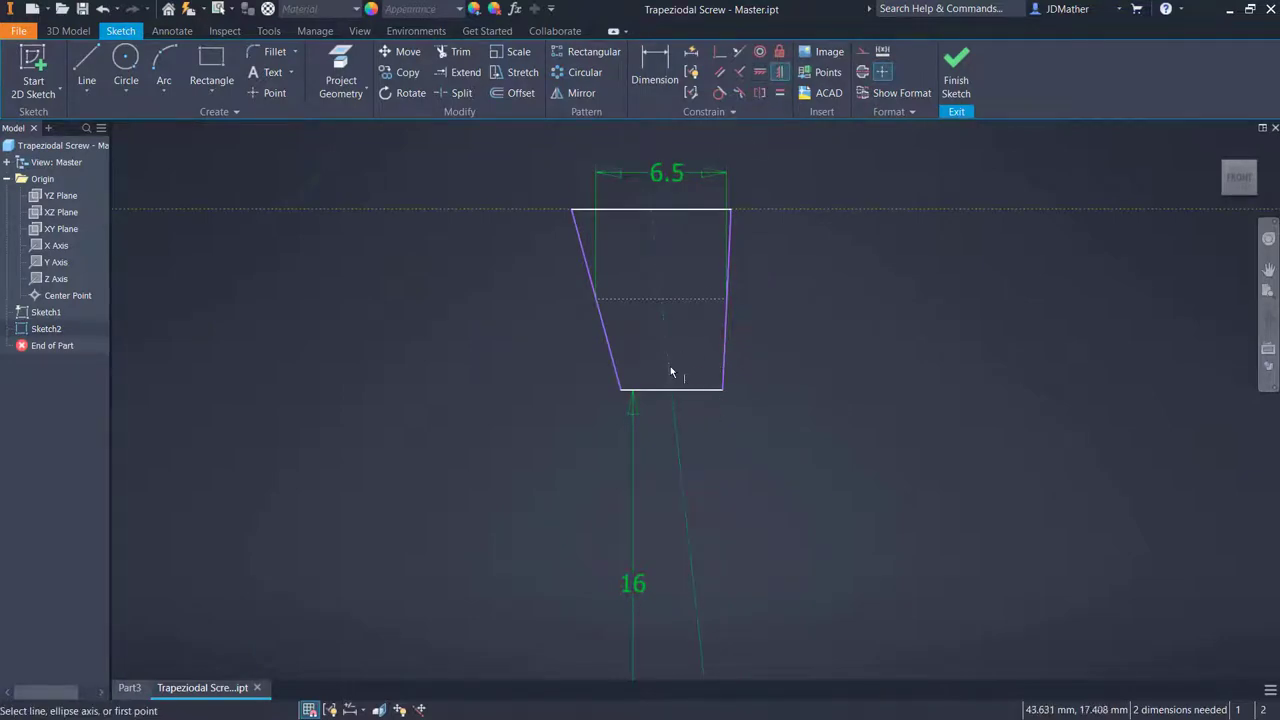
click(669, 370)
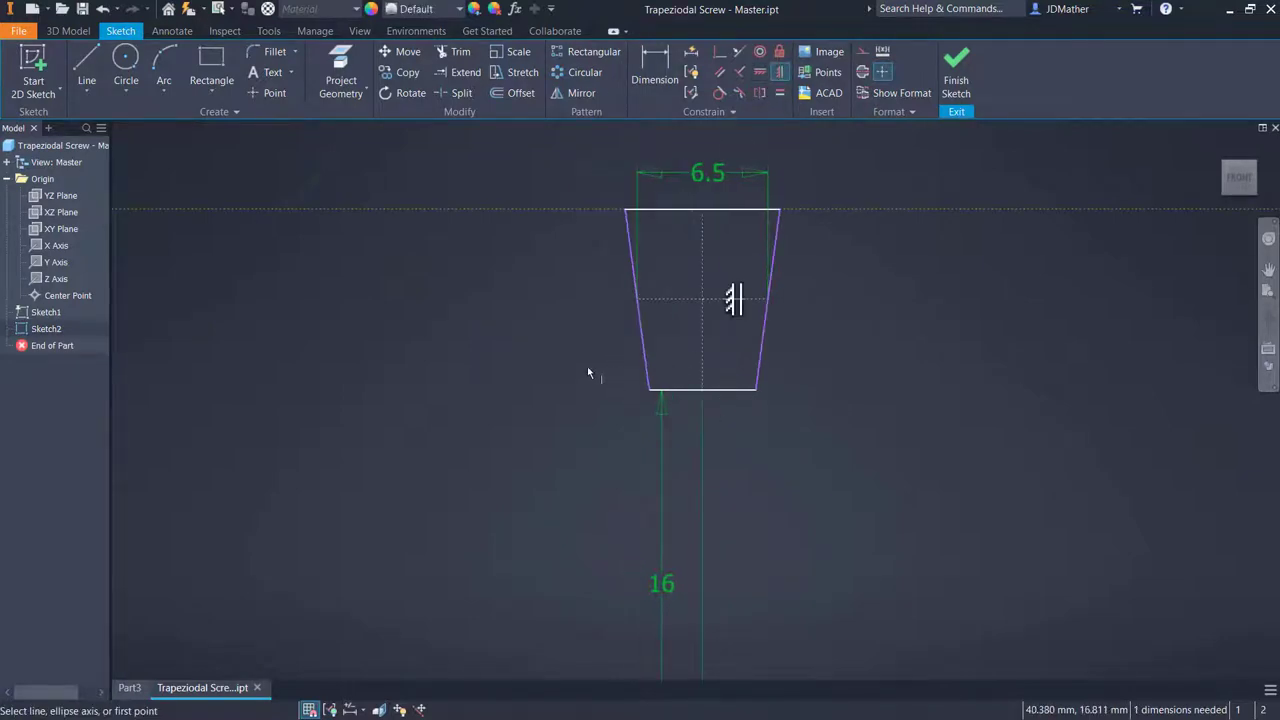
key(Escape)
mouse_move(651, 392)
mouse_down()
mouse_move(680, 389)
mouse_move(614, 386)
mouse_move(662, 389)
mouse_up()
Dimension the angle between the thread profile's two slanted edges to 30 degrees and finish the sketch
click(669, 56)
click(651, 323)
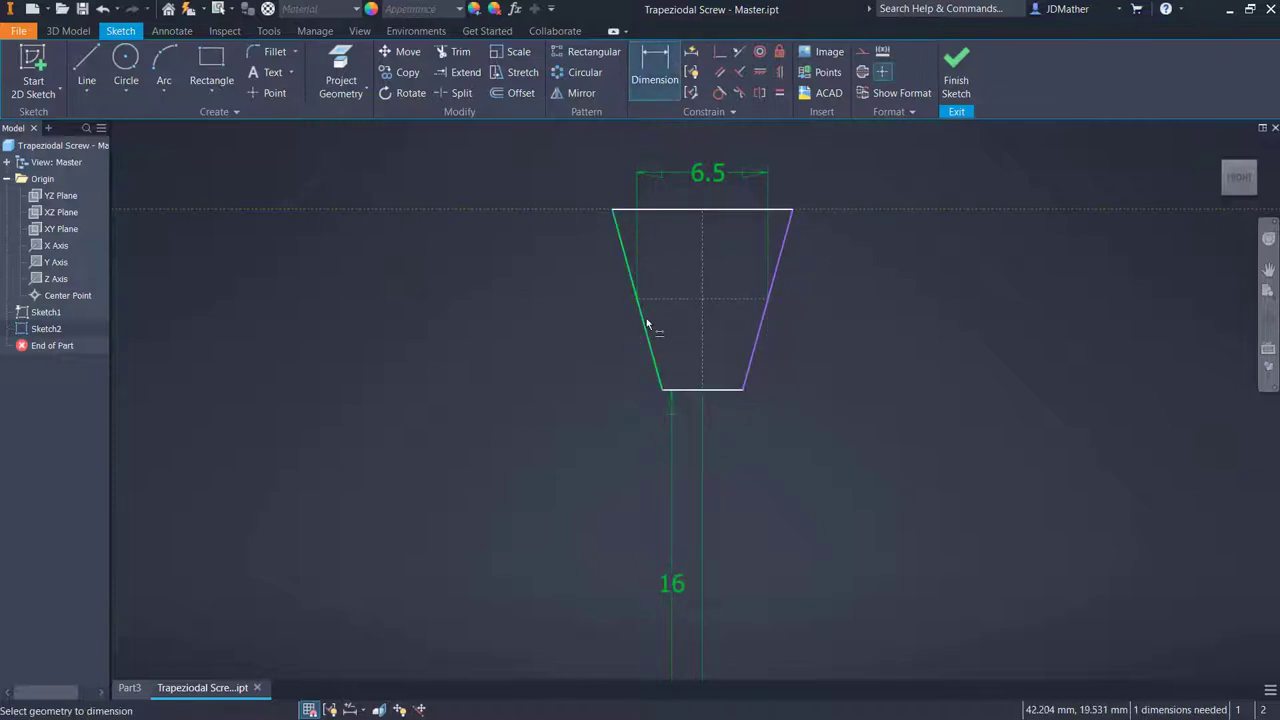
click(771, 337)
scroll(771, 337, down, 5)
click(732, 213)
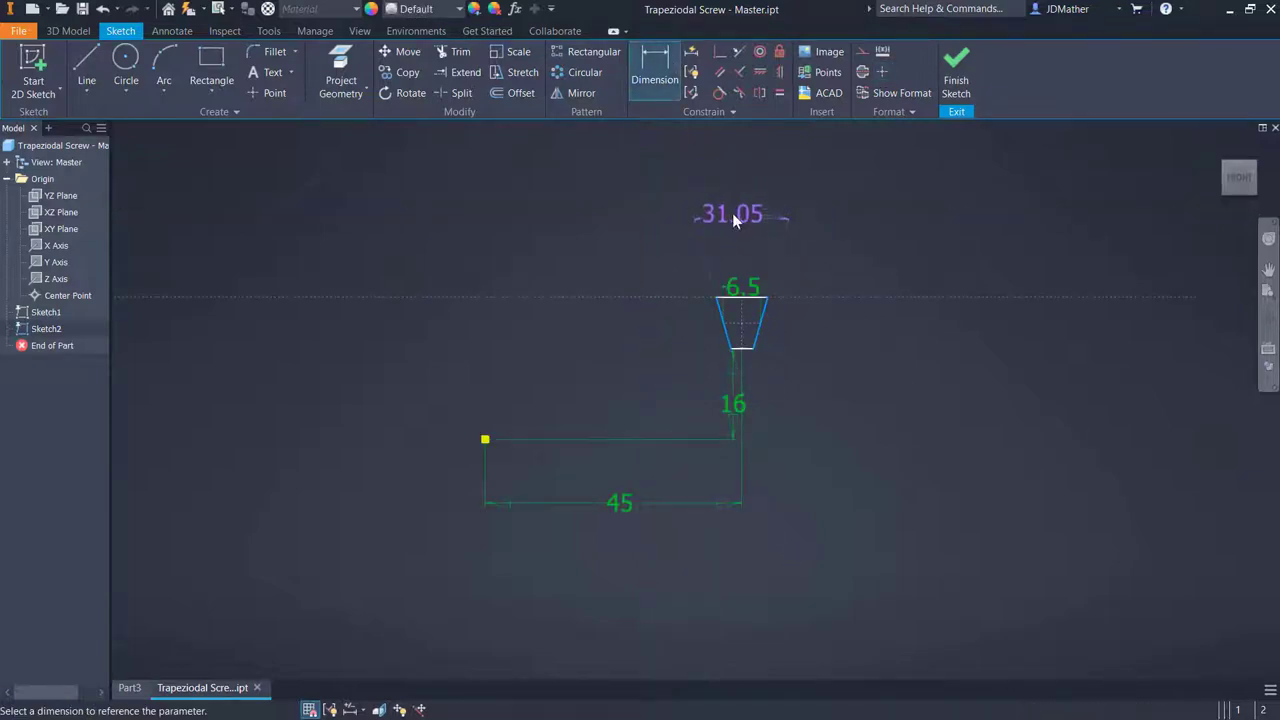
text(29)
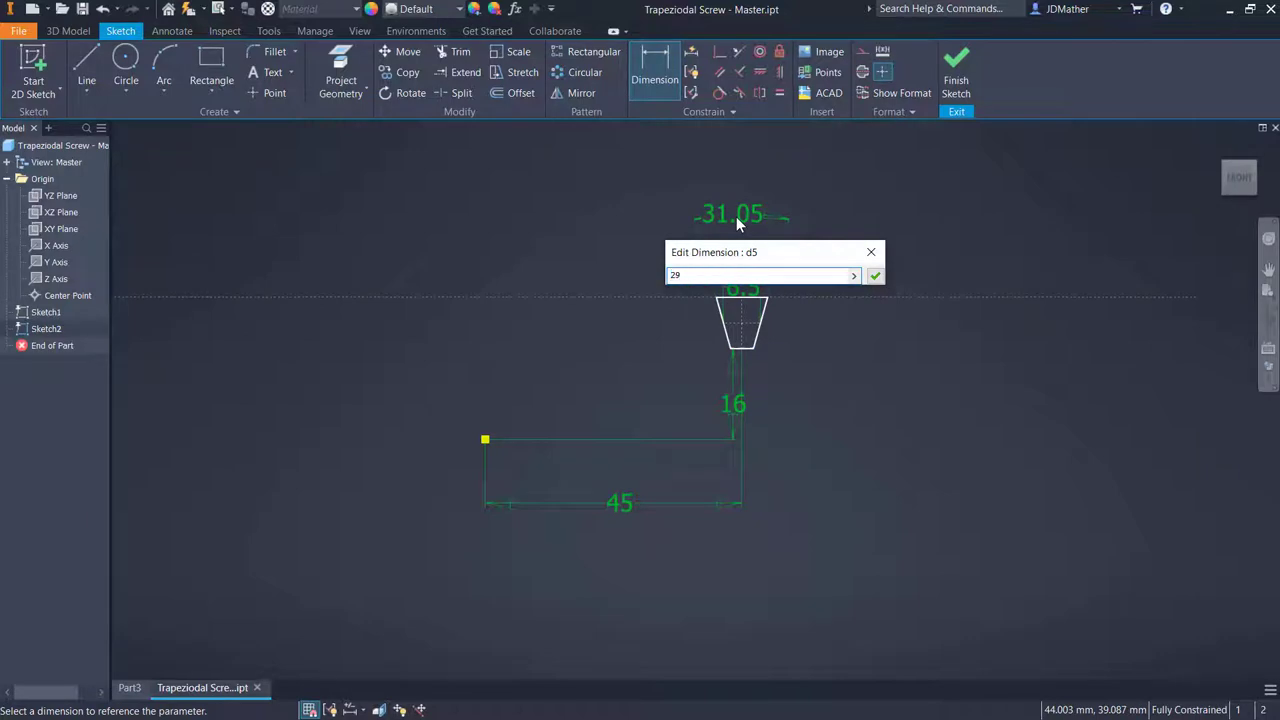
key(BackSpace)
key(BackSpace)
text(30)
key(Return)
key(ctrl+Return)
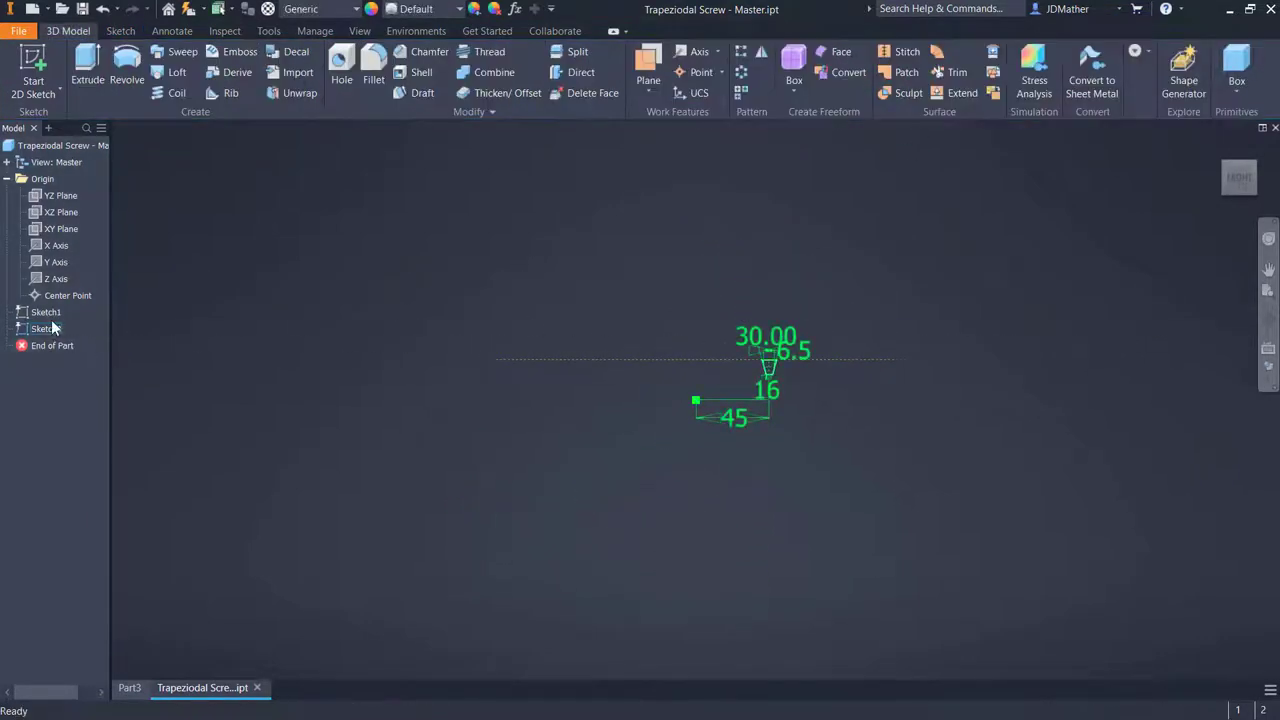
Make Sketch1 visible and move the End of Part marker above Sketch2
right_click(52, 318)
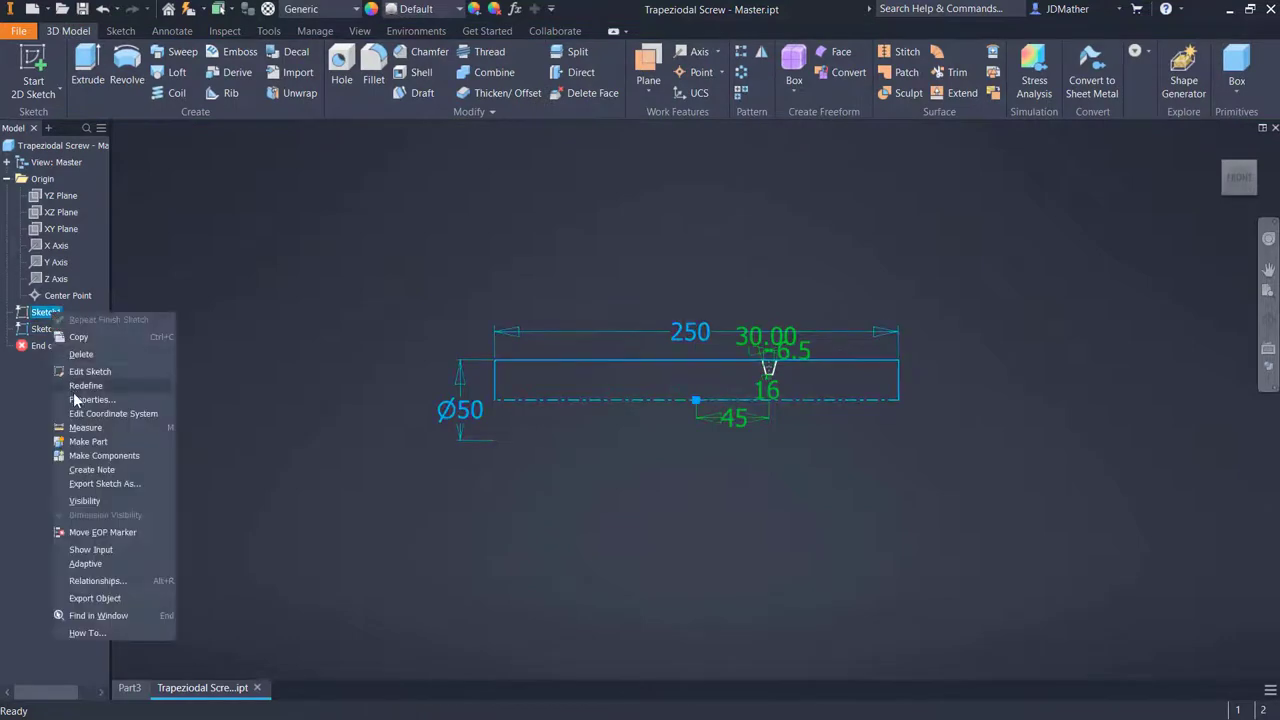
click(88, 494)
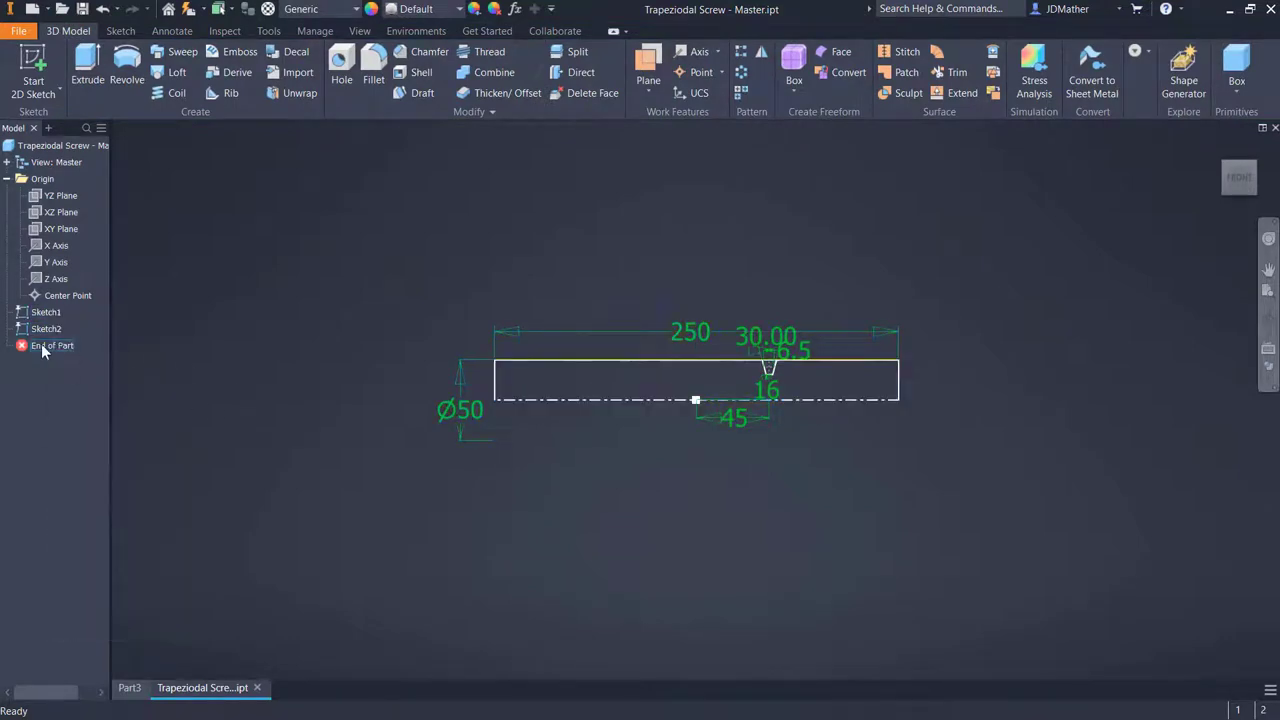
drag(42, 350, 44, 322)
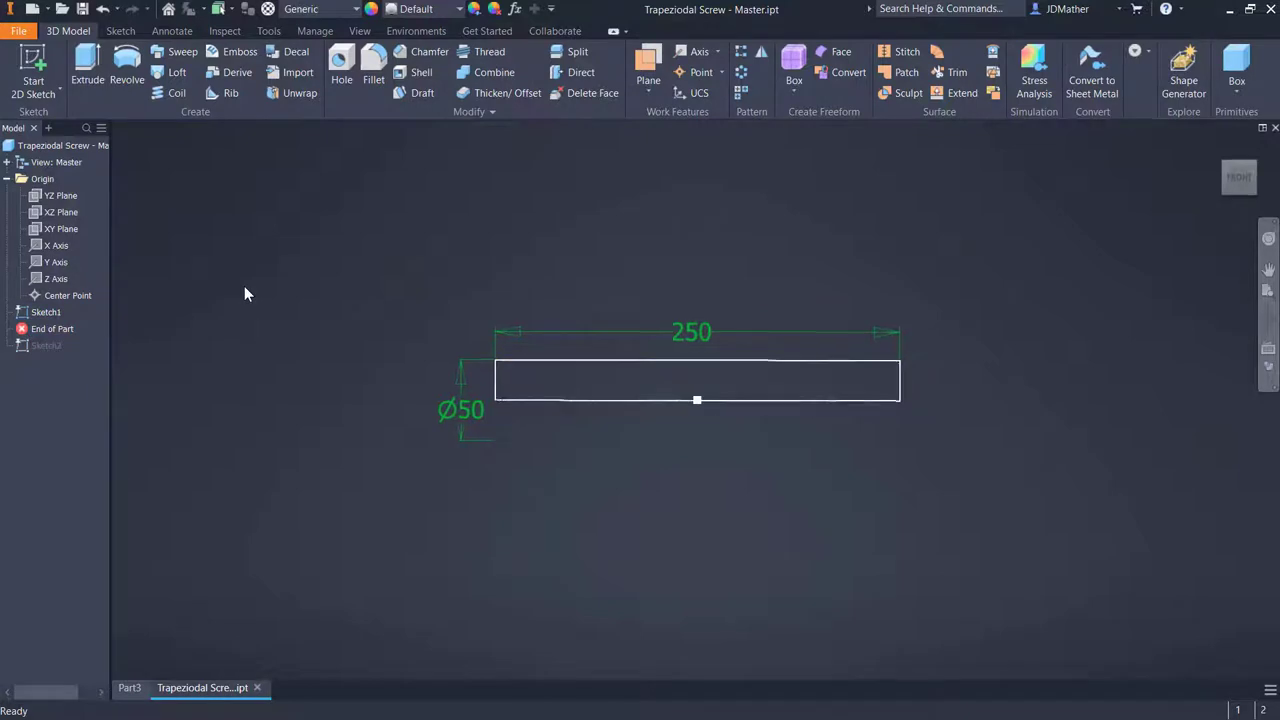
Revolve the 50 mm by 250 mm profile in Sketch1 into a solid cylinder
key(F6)
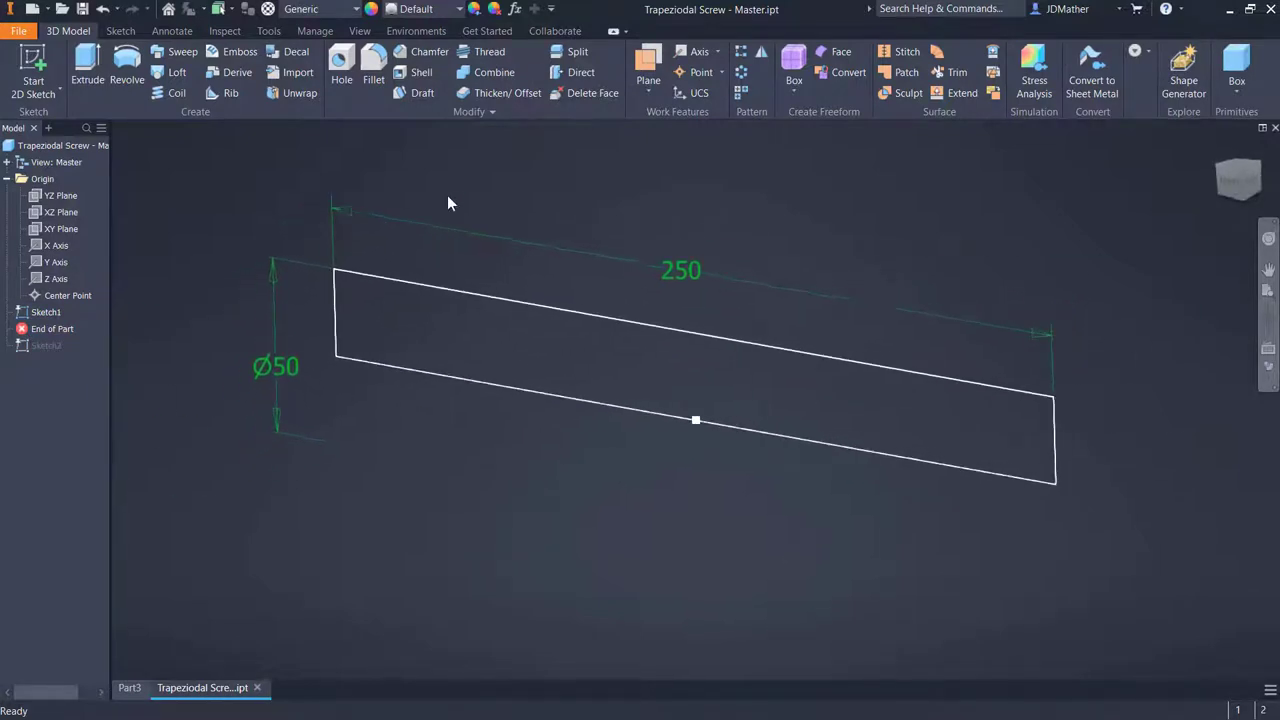
click(124, 68)
click(854, 436)
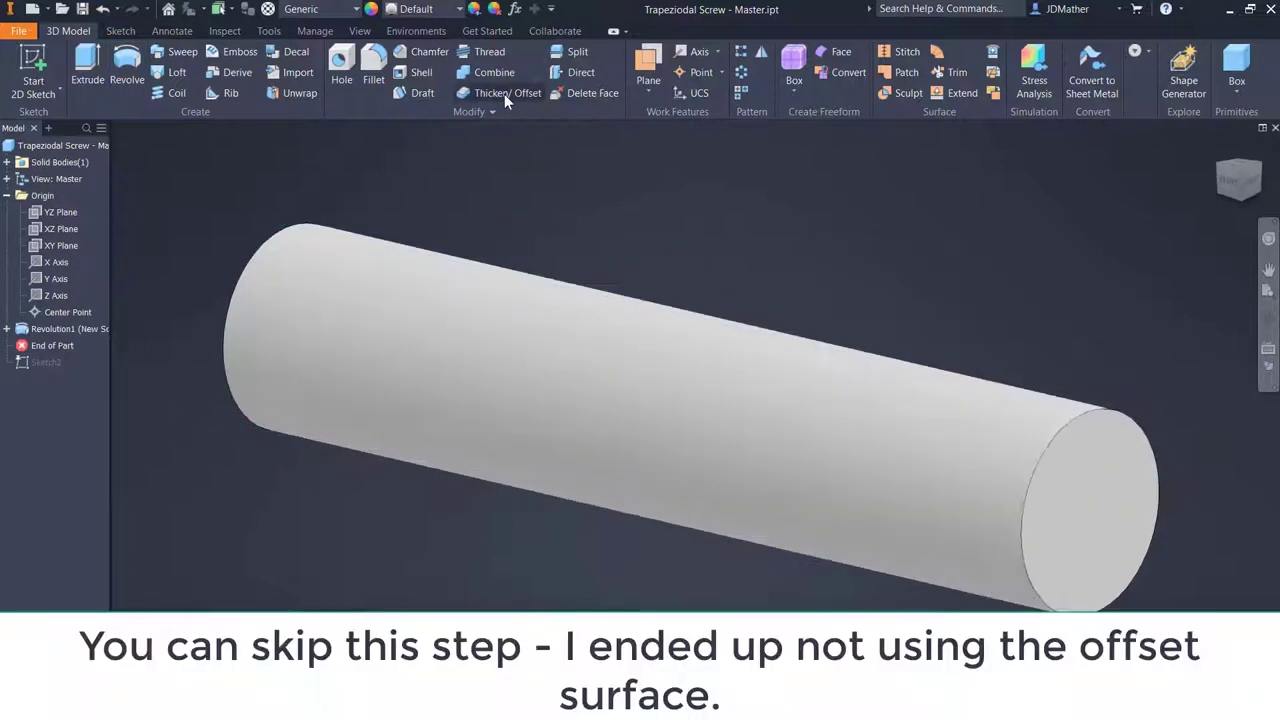
Create an offset surface 4 mm inward from the cylinder's outer face with Thicken/Offset in surface mode
click(504, 93)
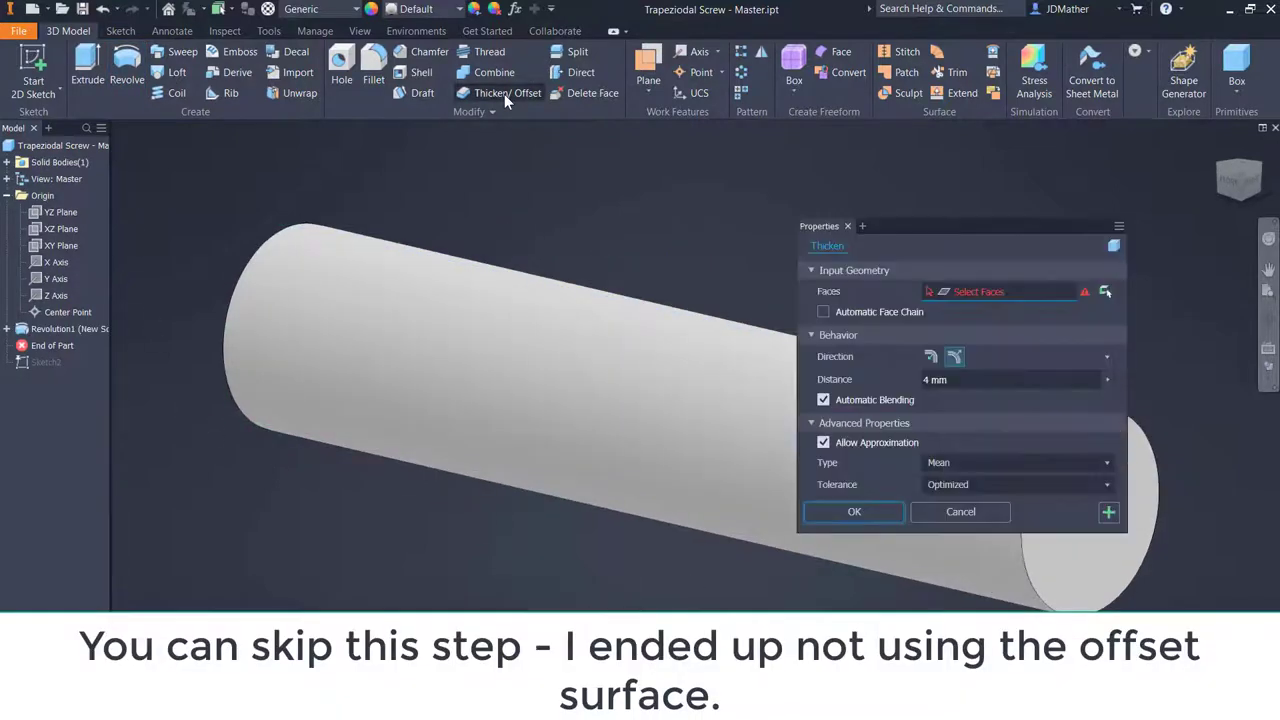
click(585, 316)
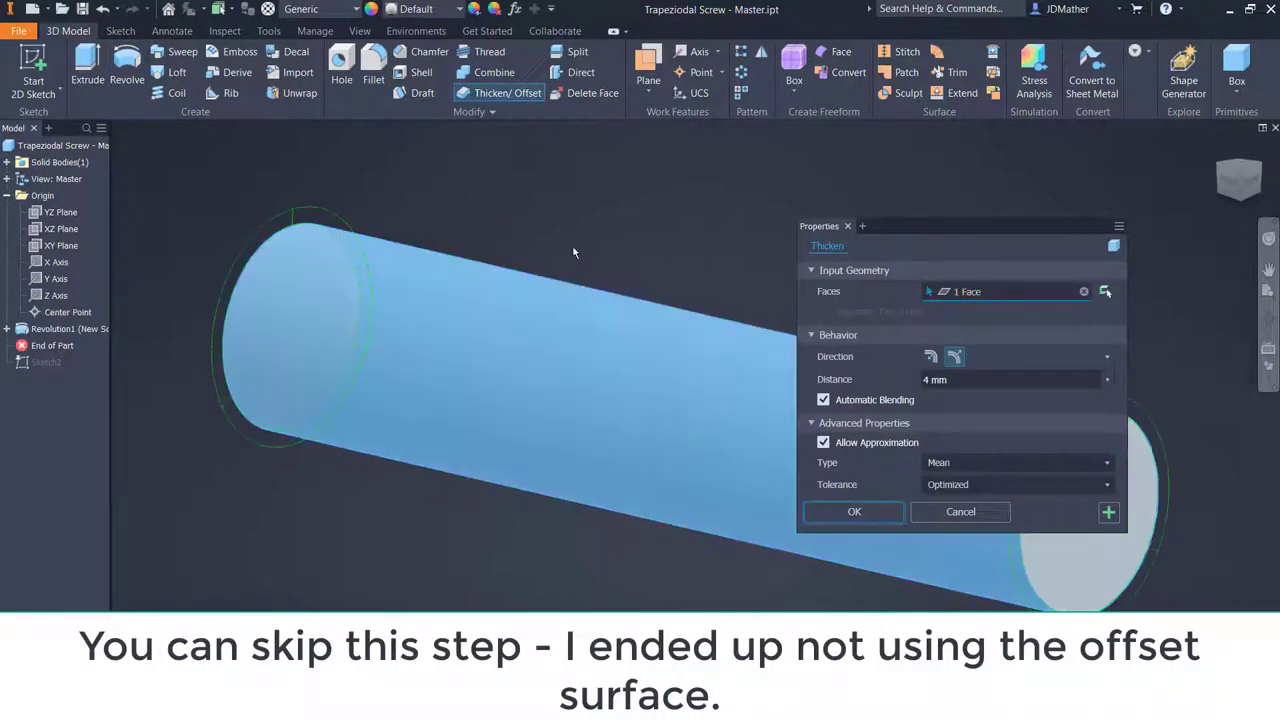
key(F6)
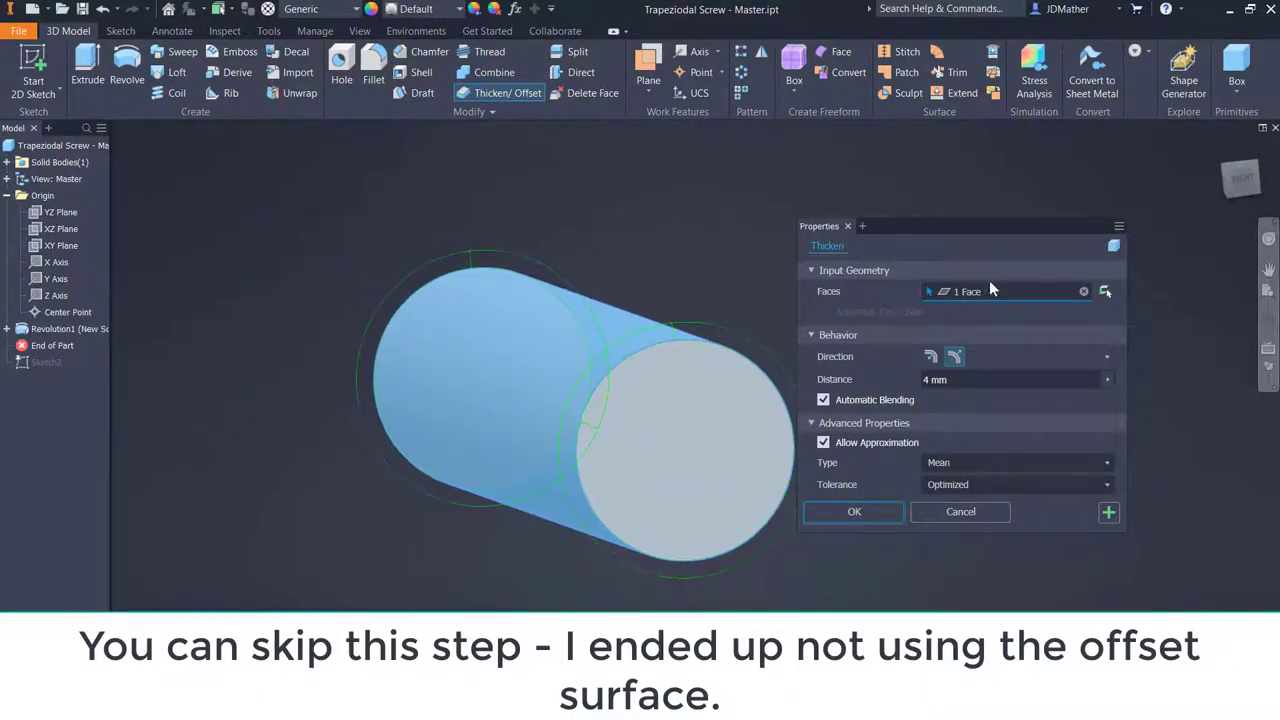
click(1116, 248)
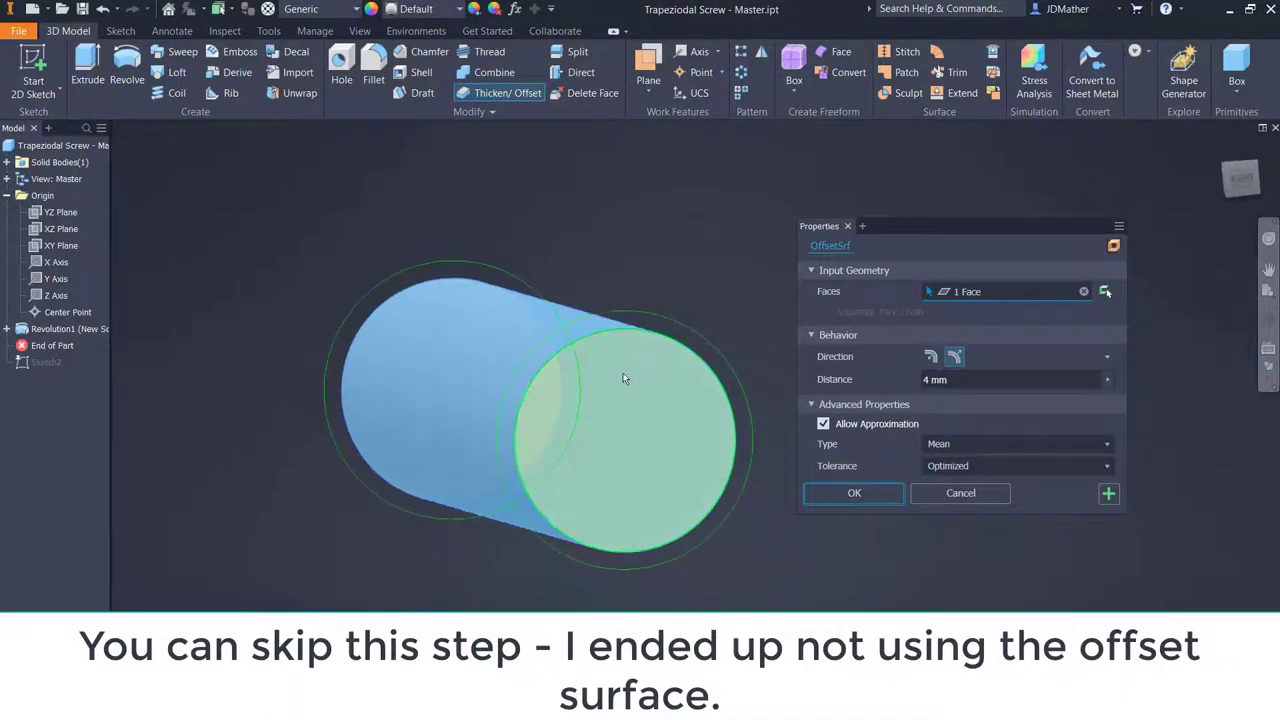
click(933, 358)
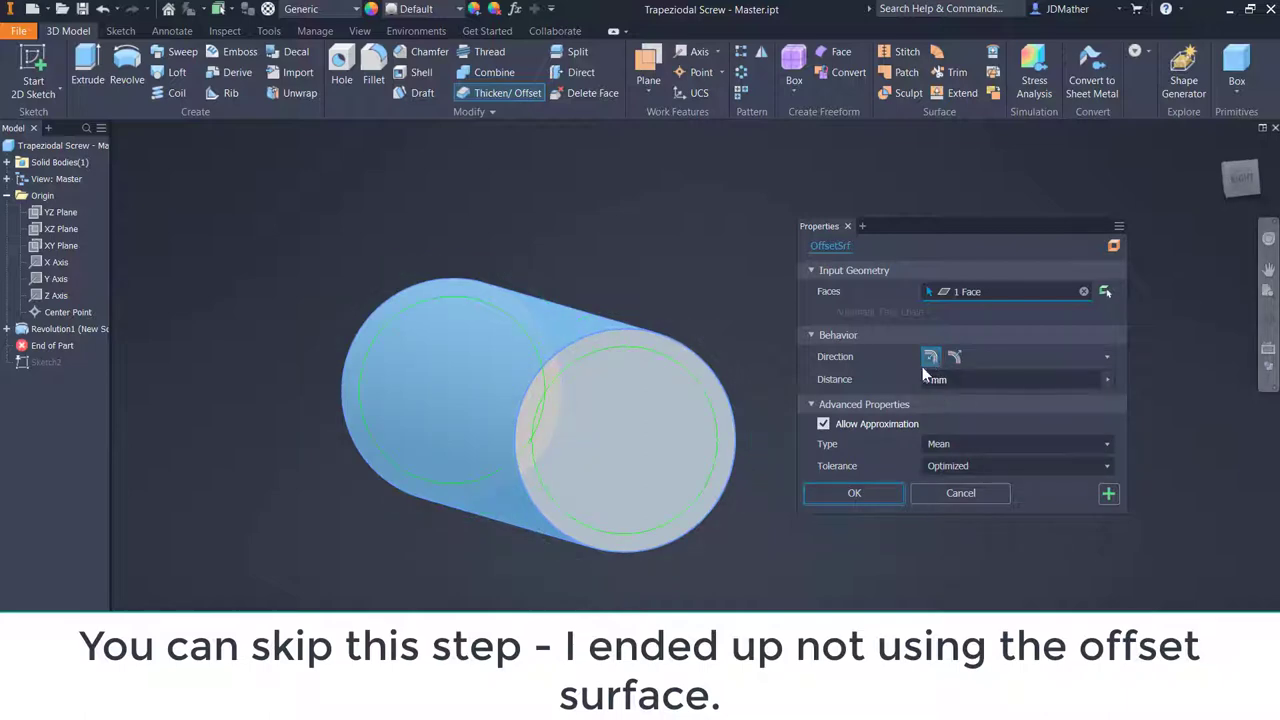
click(854, 494)
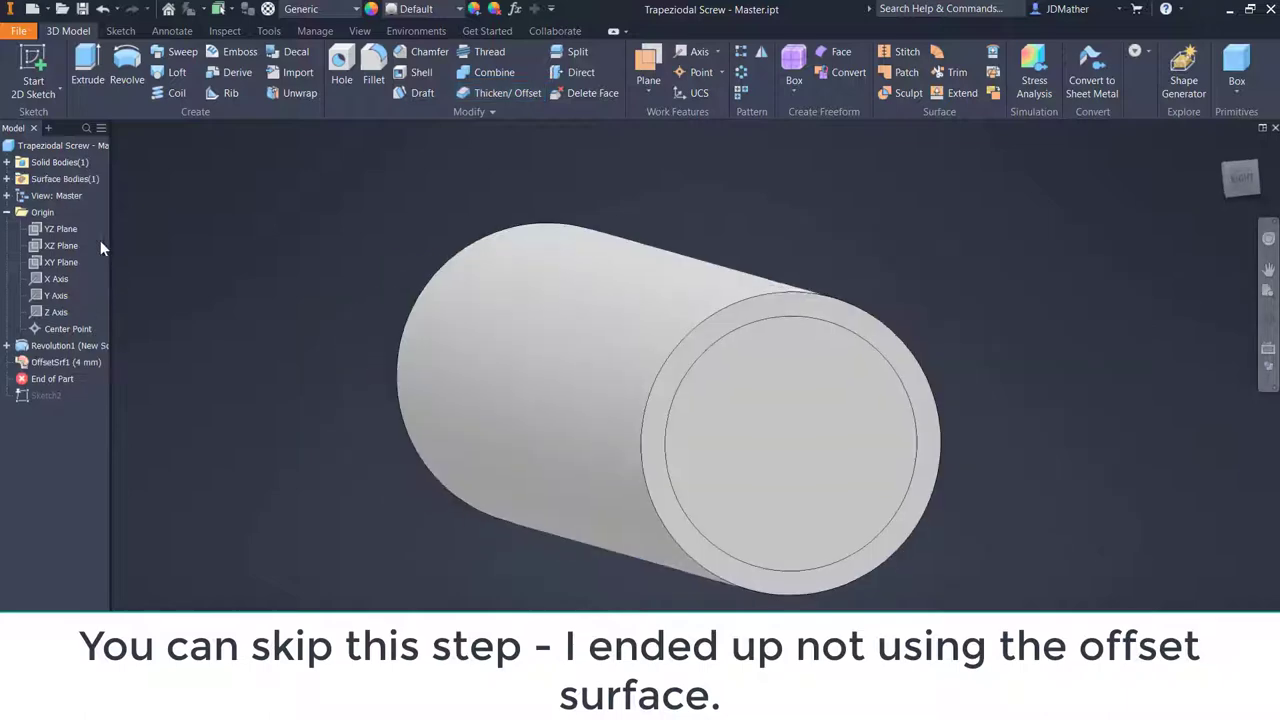
Hide the solid body to inspect the offset surface inside it, and show the solid body again
click(8, 179)
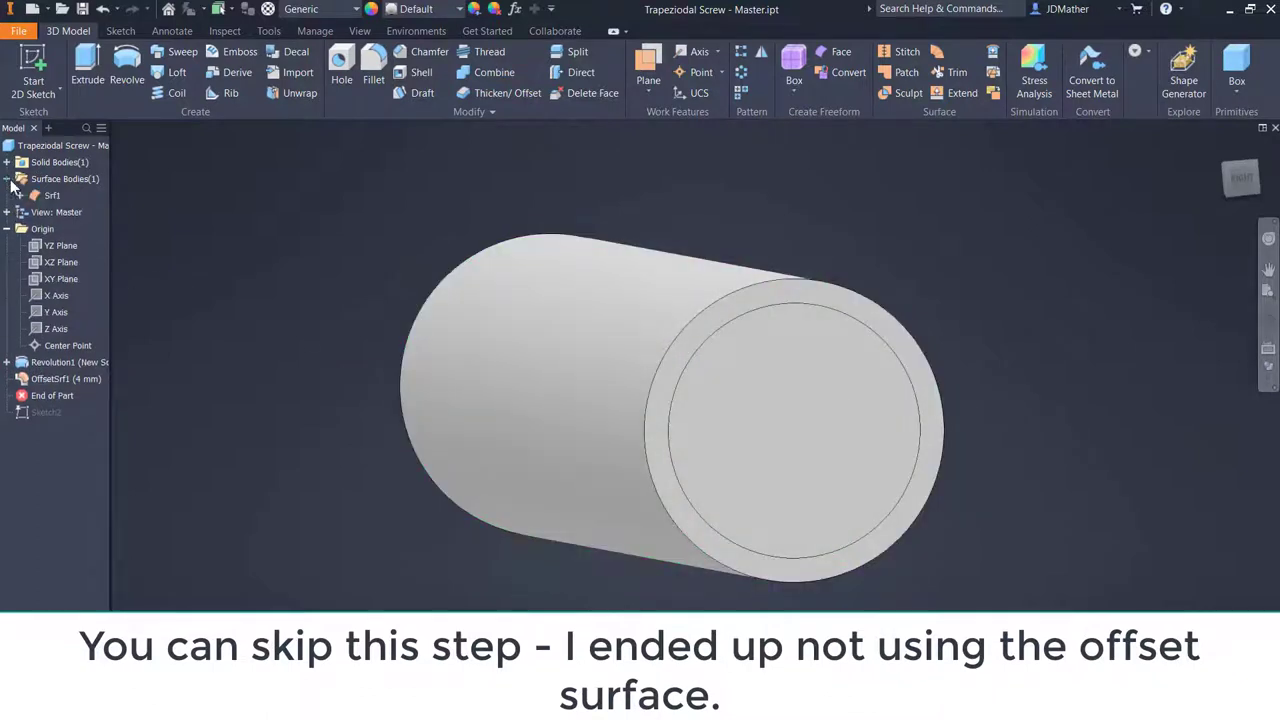
click(7, 162)
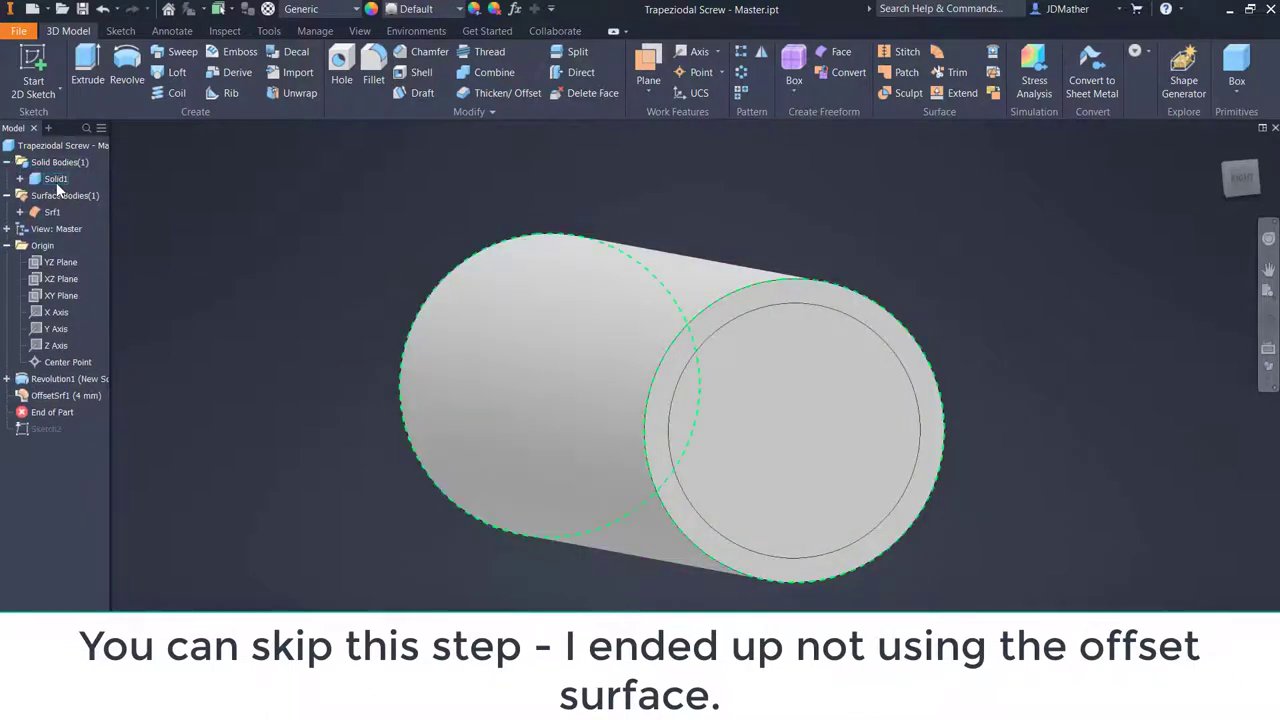
click(57, 180)
right_click(57, 180)
click(91, 267)
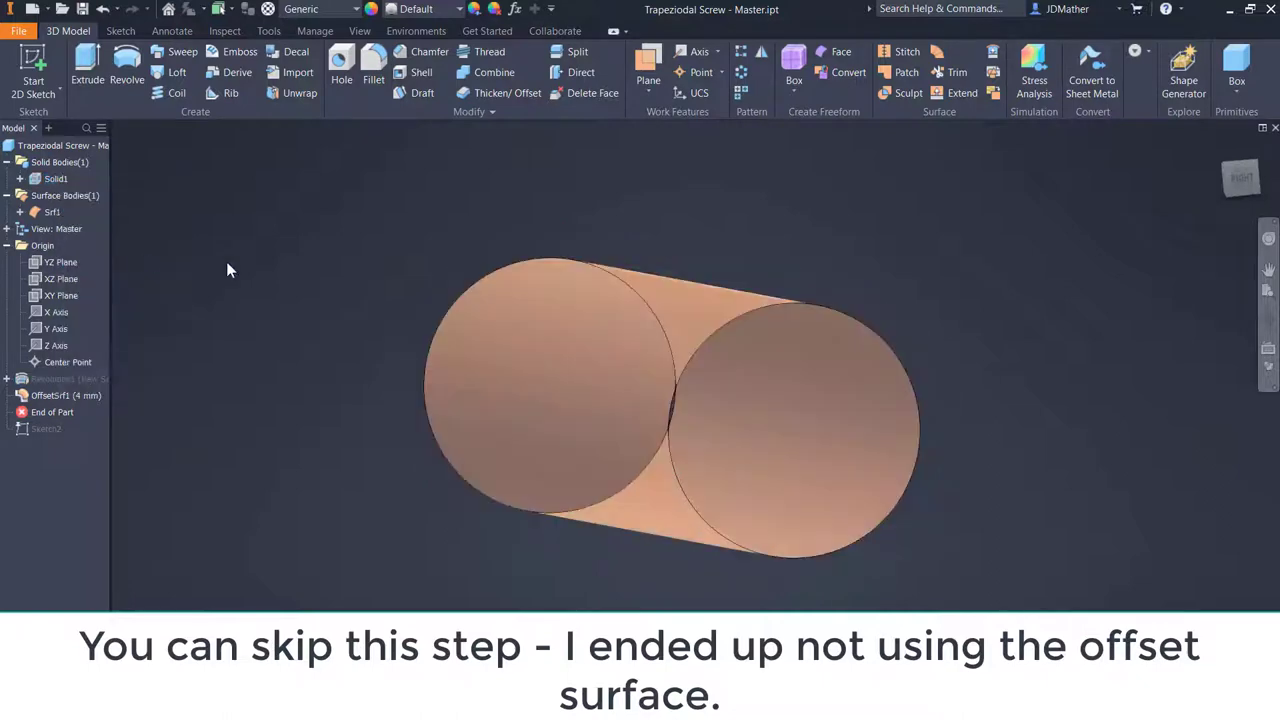
key(F5)
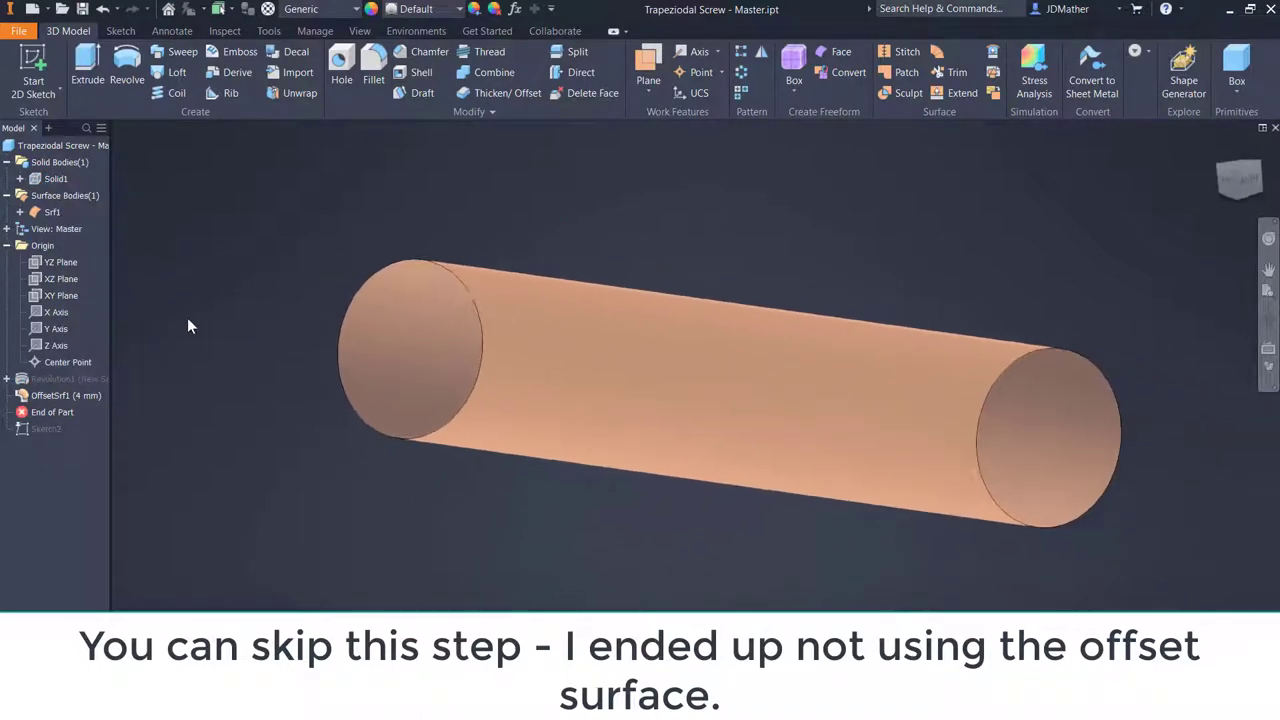
right_click(43, 179)
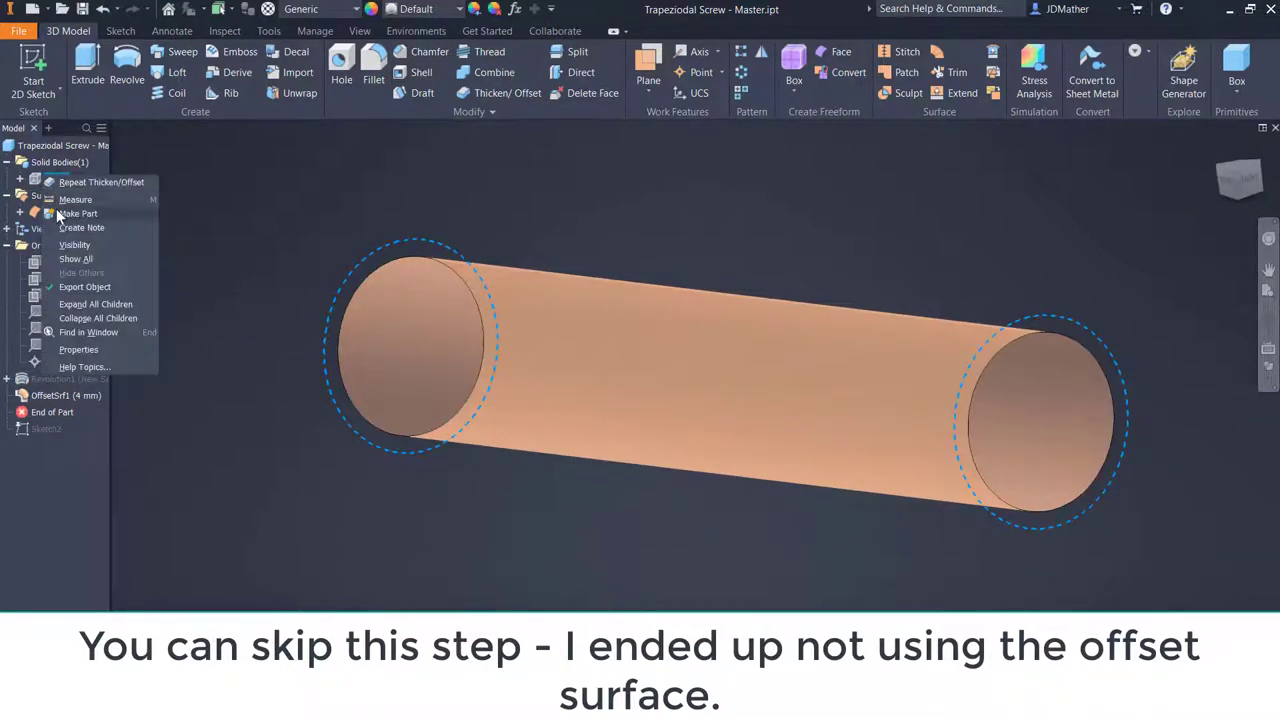
click(75, 245)
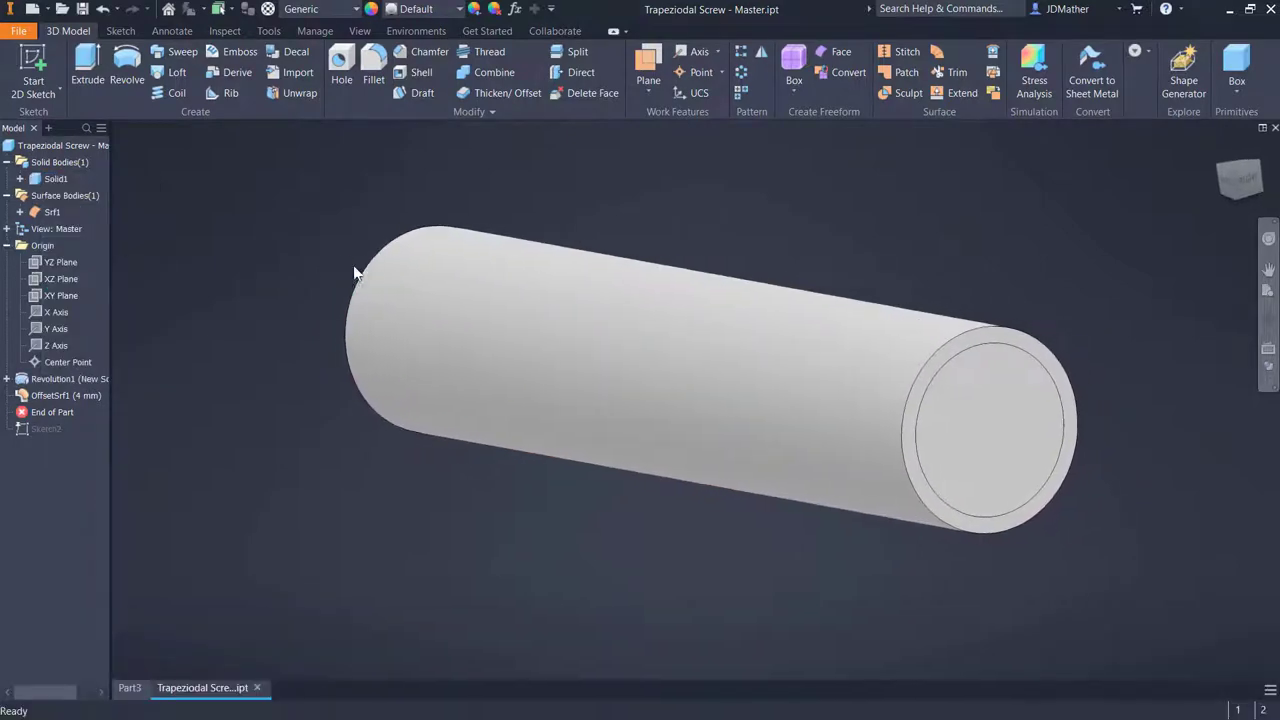
Chamfer the outer circular edge at the cylinder's far end by 5 mm and inspect it against the offset surface
click(427, 55)
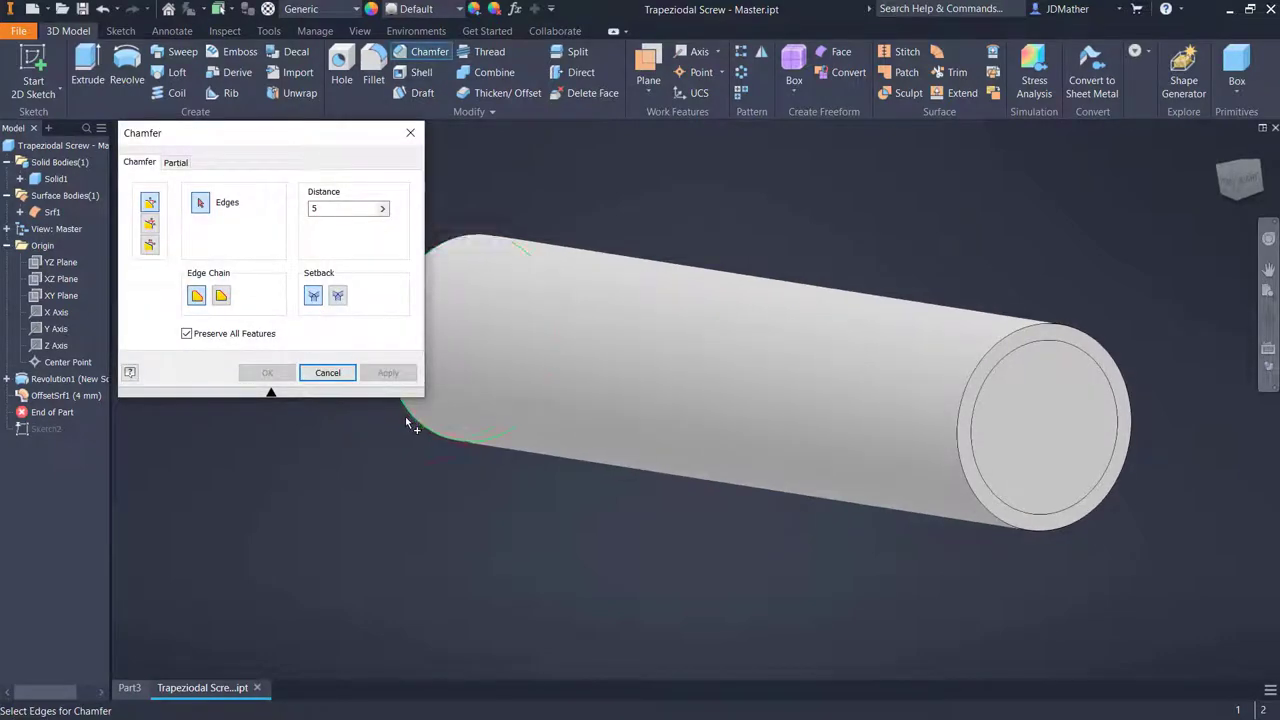
click(407, 418)
click(267, 372)
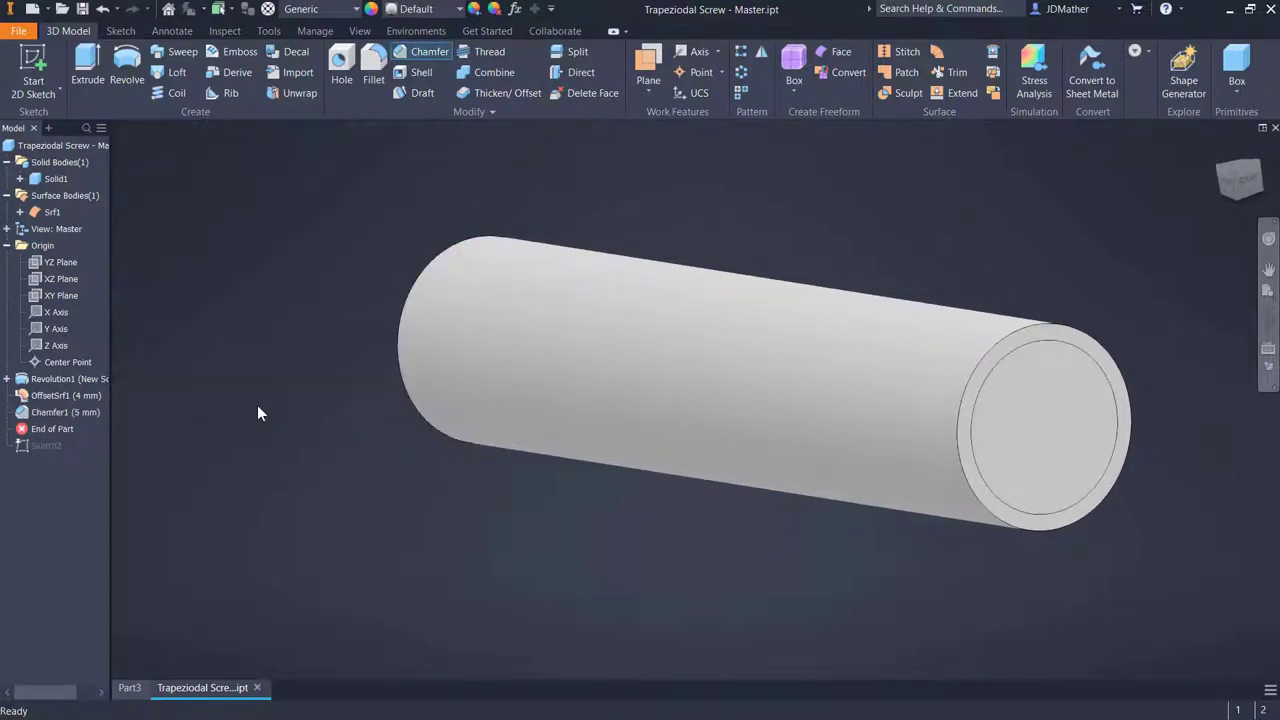
scroll(343, 400, up, 5)
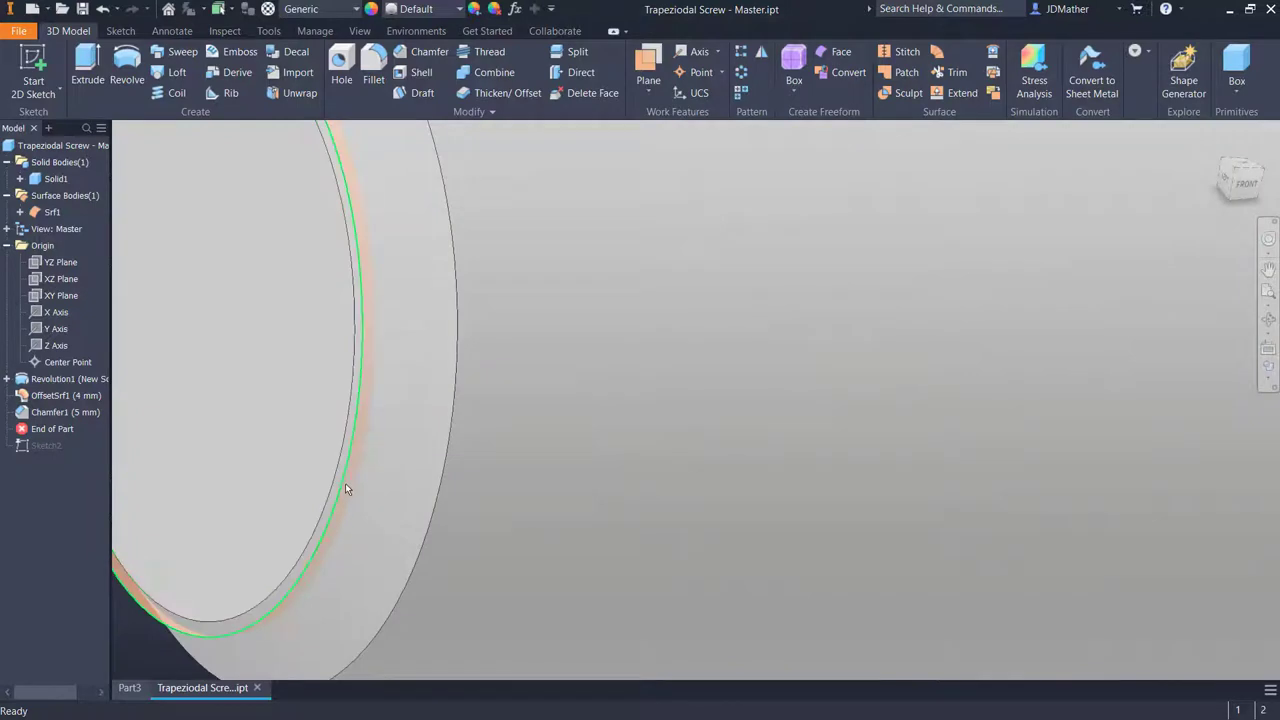
scroll(340, 500, down, 5)
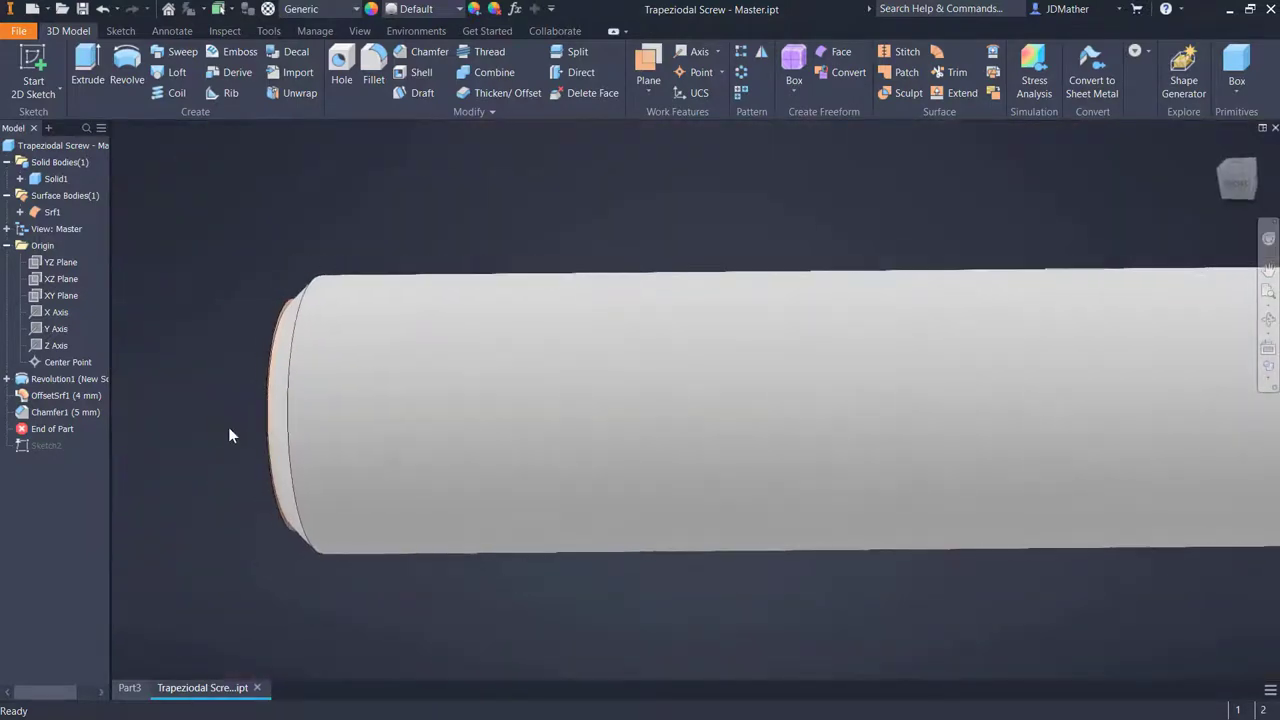
Move the End of Part marker below Sketch2 to restore the trapezoidal thread profile
key(F6)
click(55, 445)
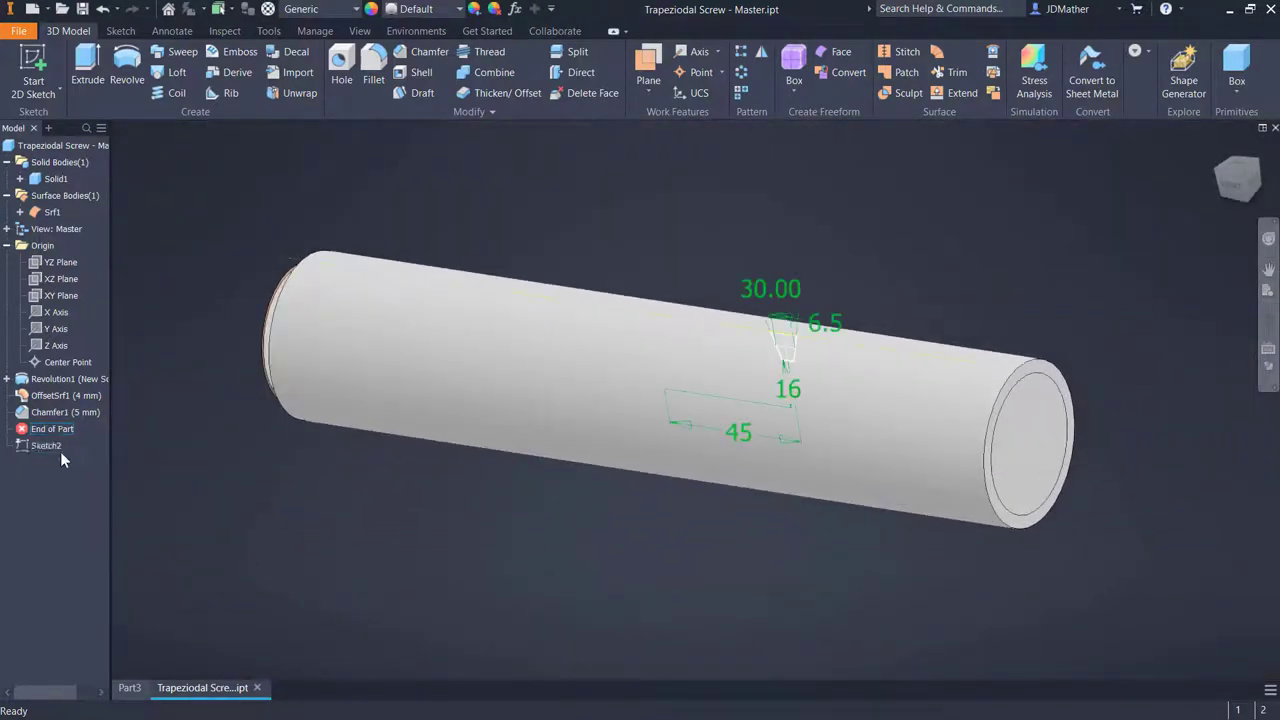
scroll(250, 524, up, 1)
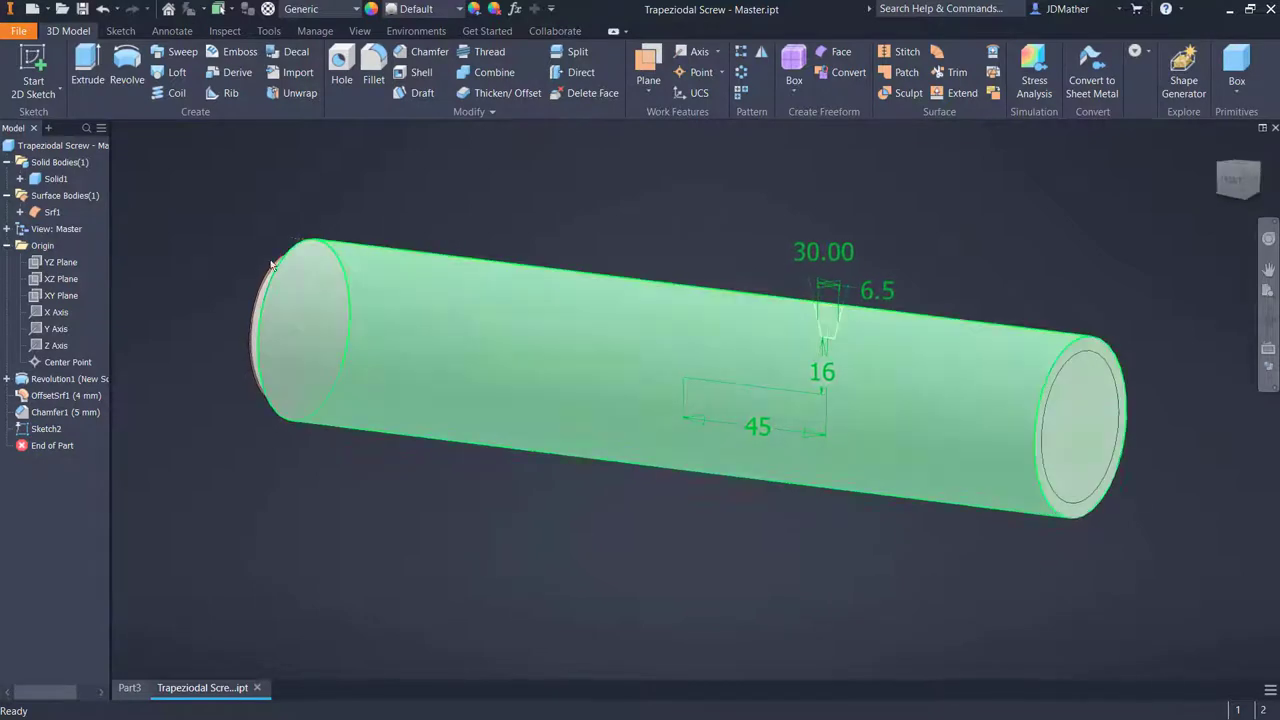
Cut the thread with a Coil of the trapezoidal profile around the X axis, using a pitch of d3*2 and 14 revolutions
click(169, 94)
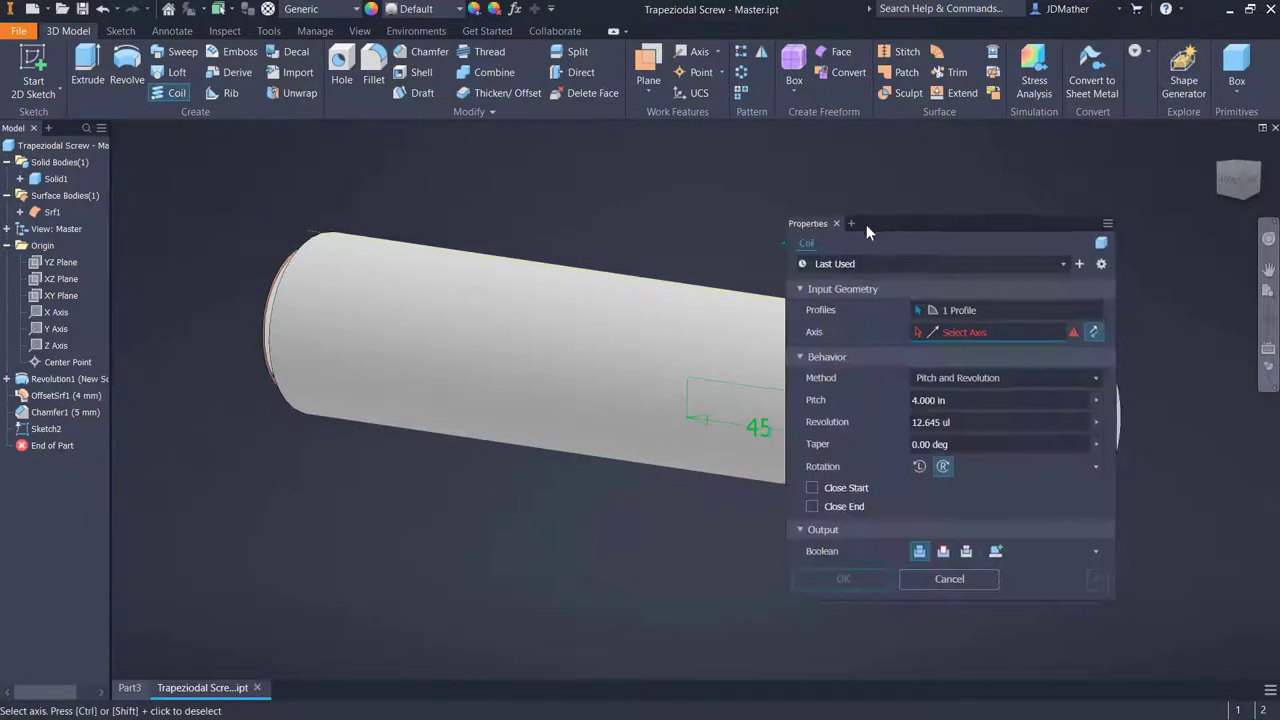
drag(866, 224, 365, 256)
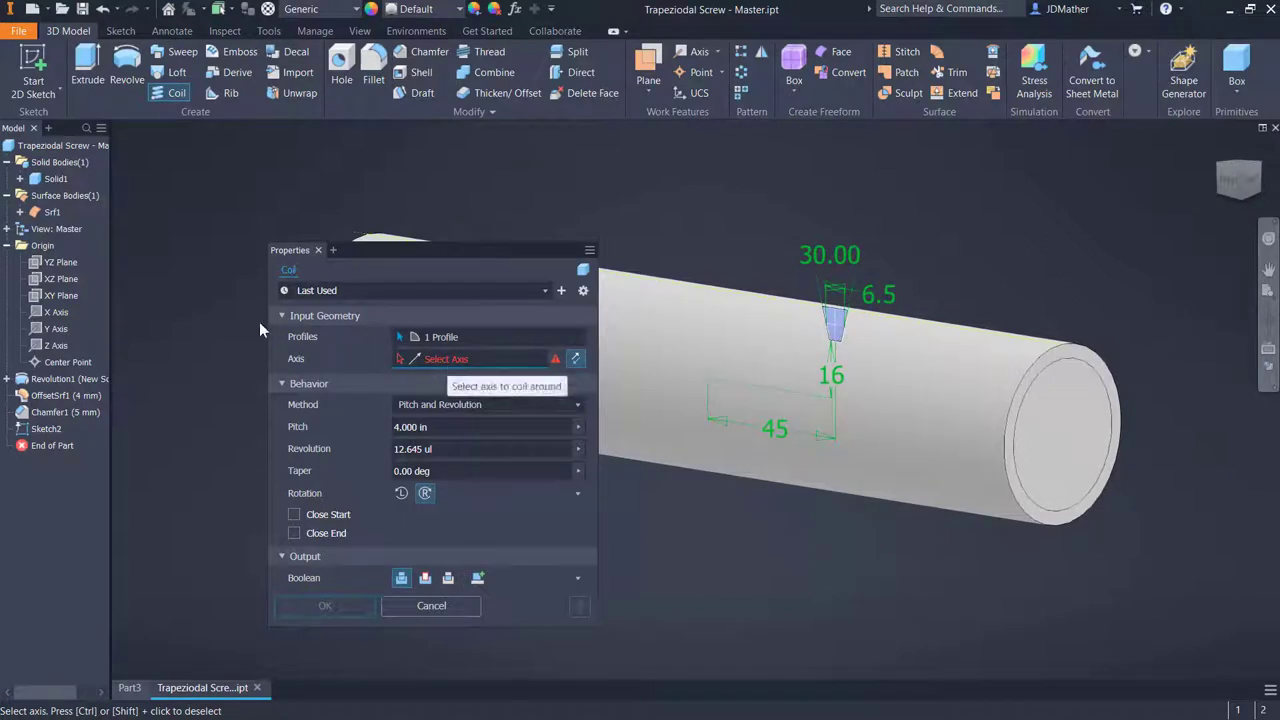
click(55, 316)
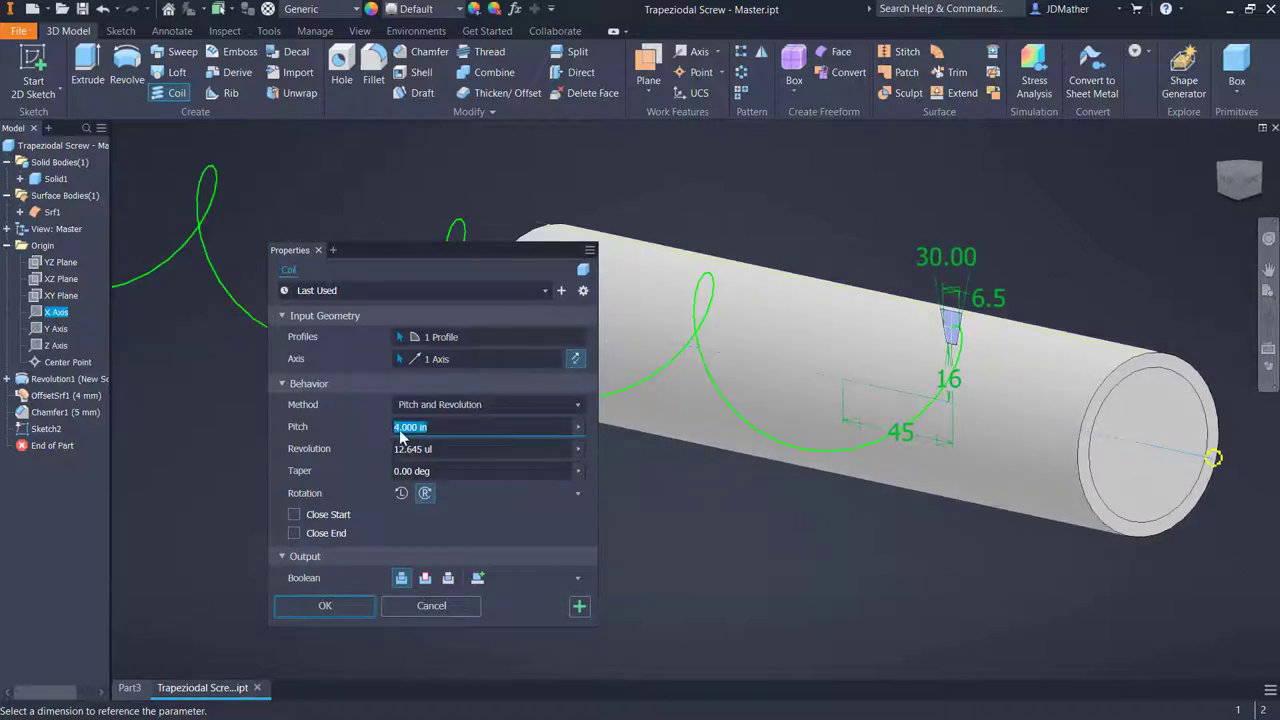
click(985, 300)
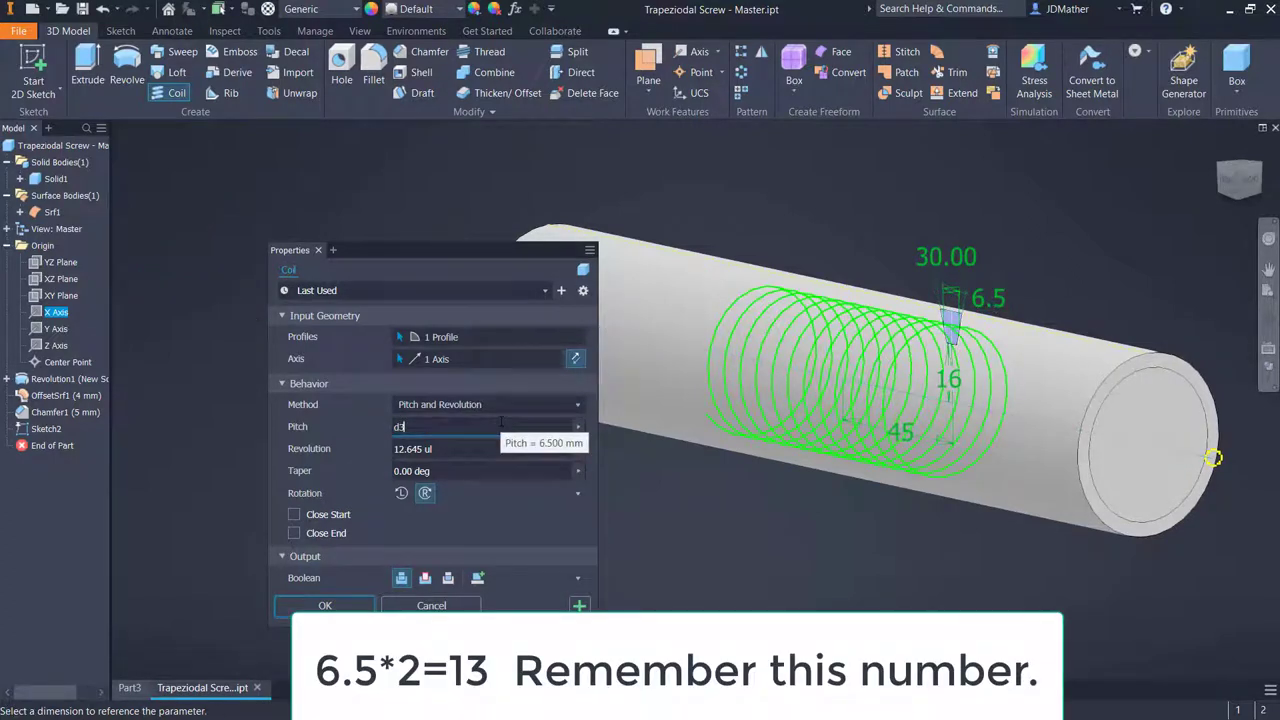
text(*2)
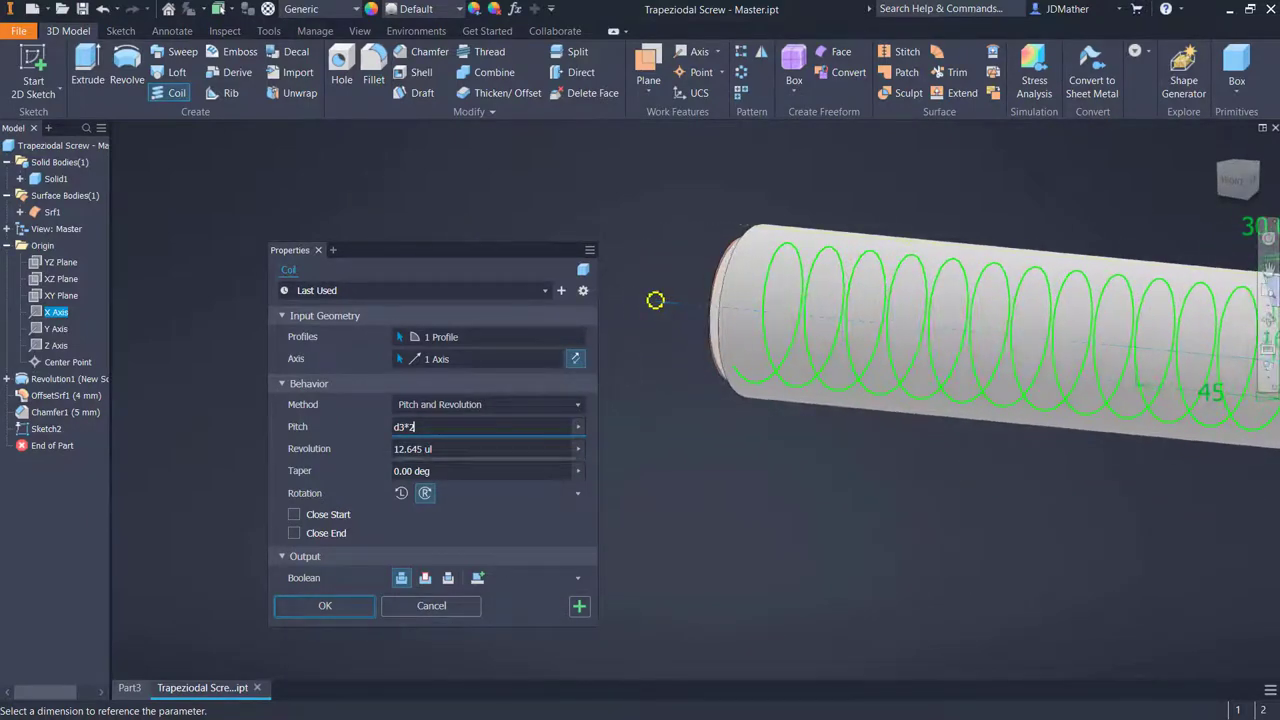
key(Tab)
text(14)
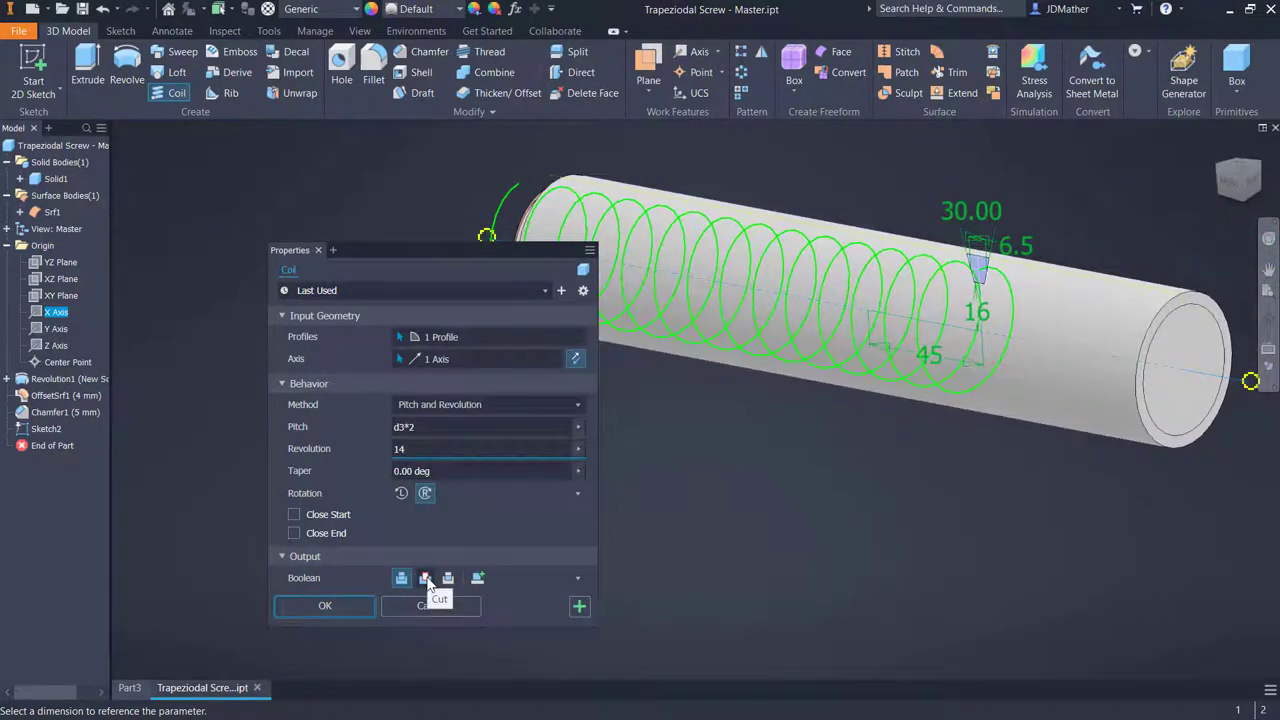
click(347, 611)
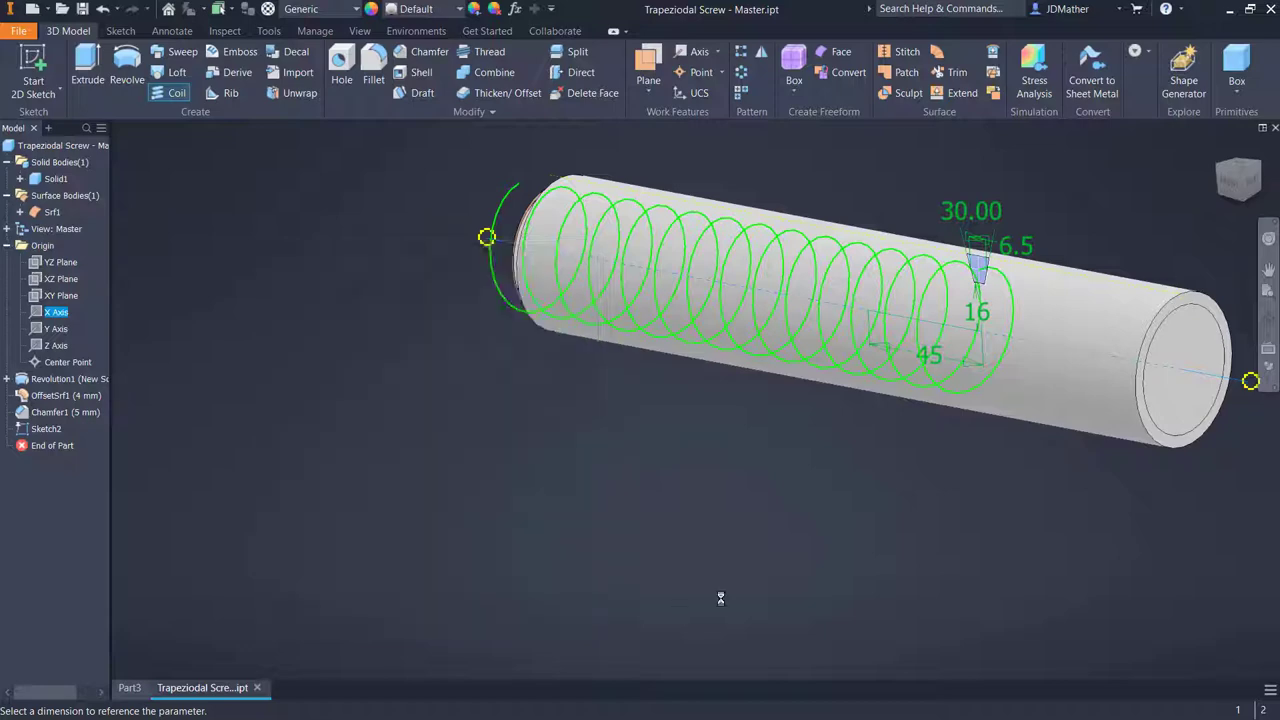
Hide the offset surface Srf1 and set the distance of the end chamfer to 9 mm
right_click(51, 214)
click(80, 288)
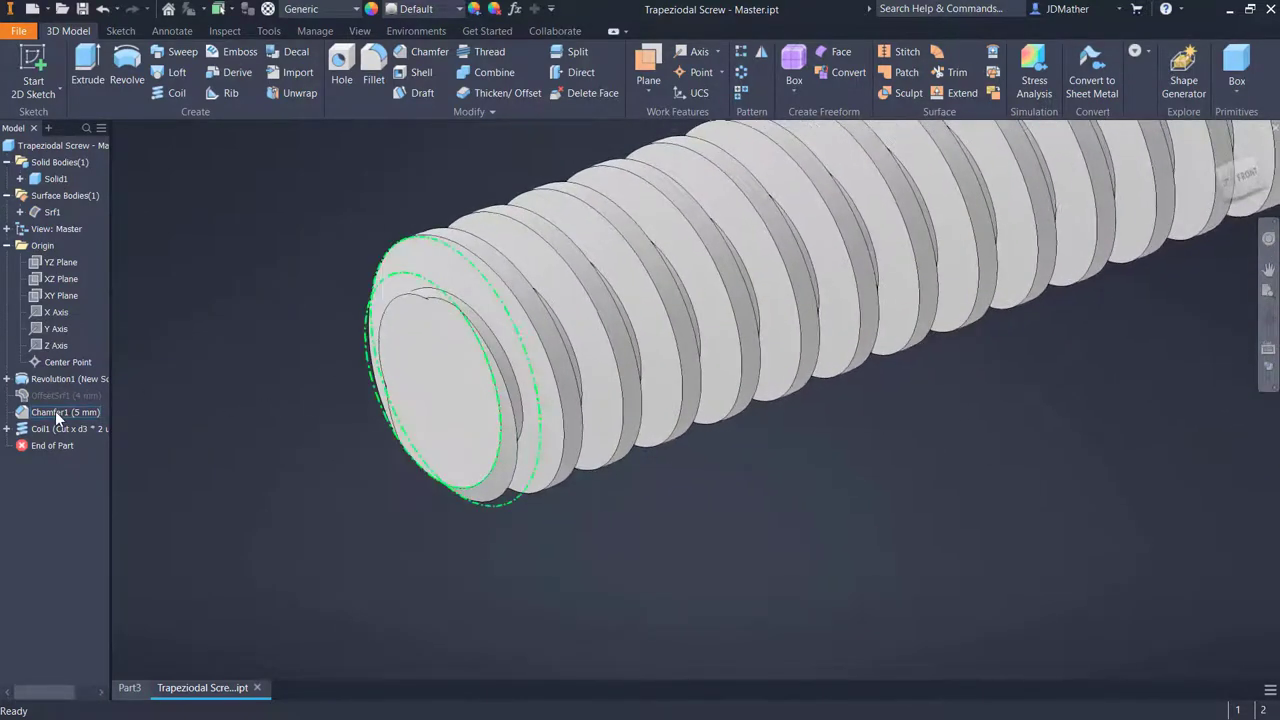
right_click(55, 412)
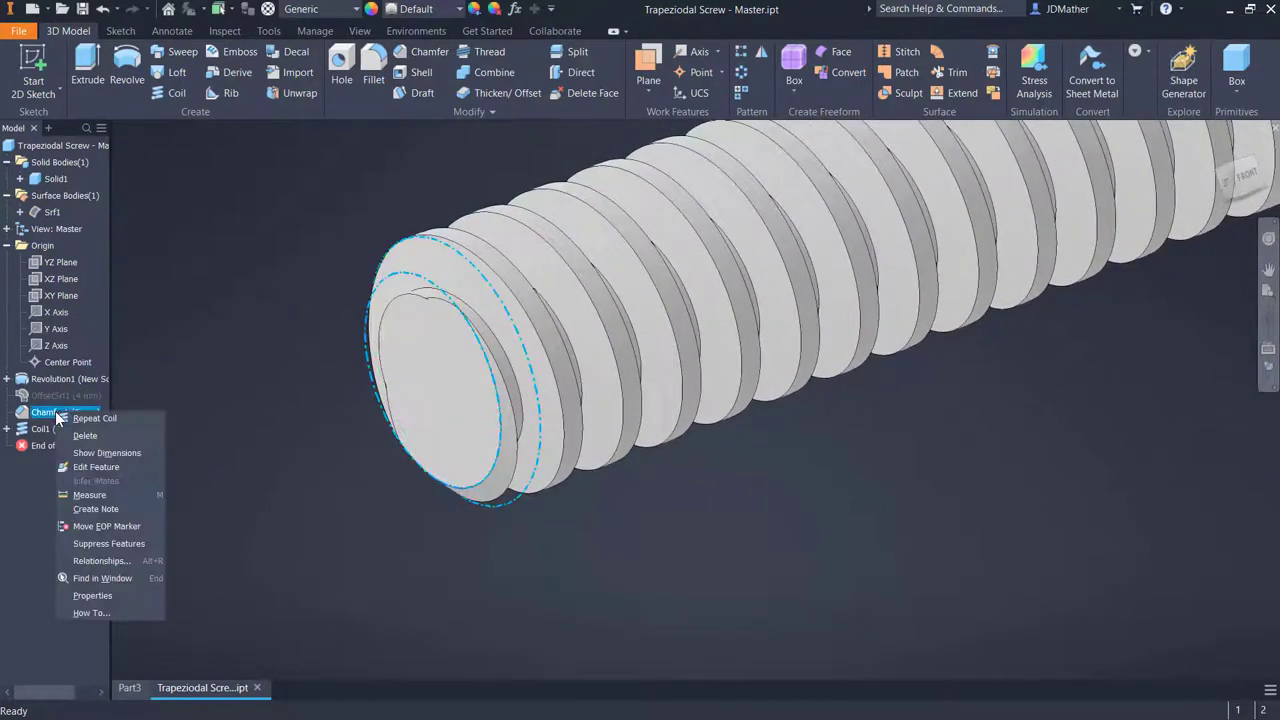
click(90, 470)
text(9)
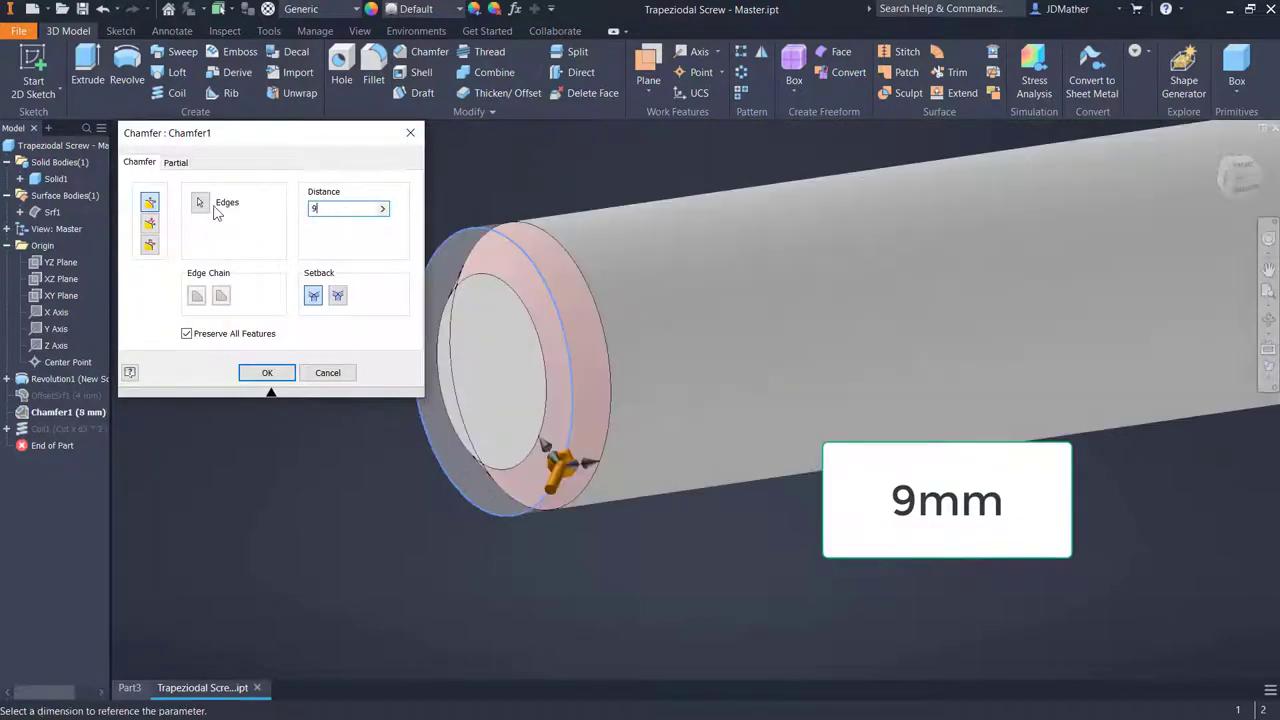
key(Return)
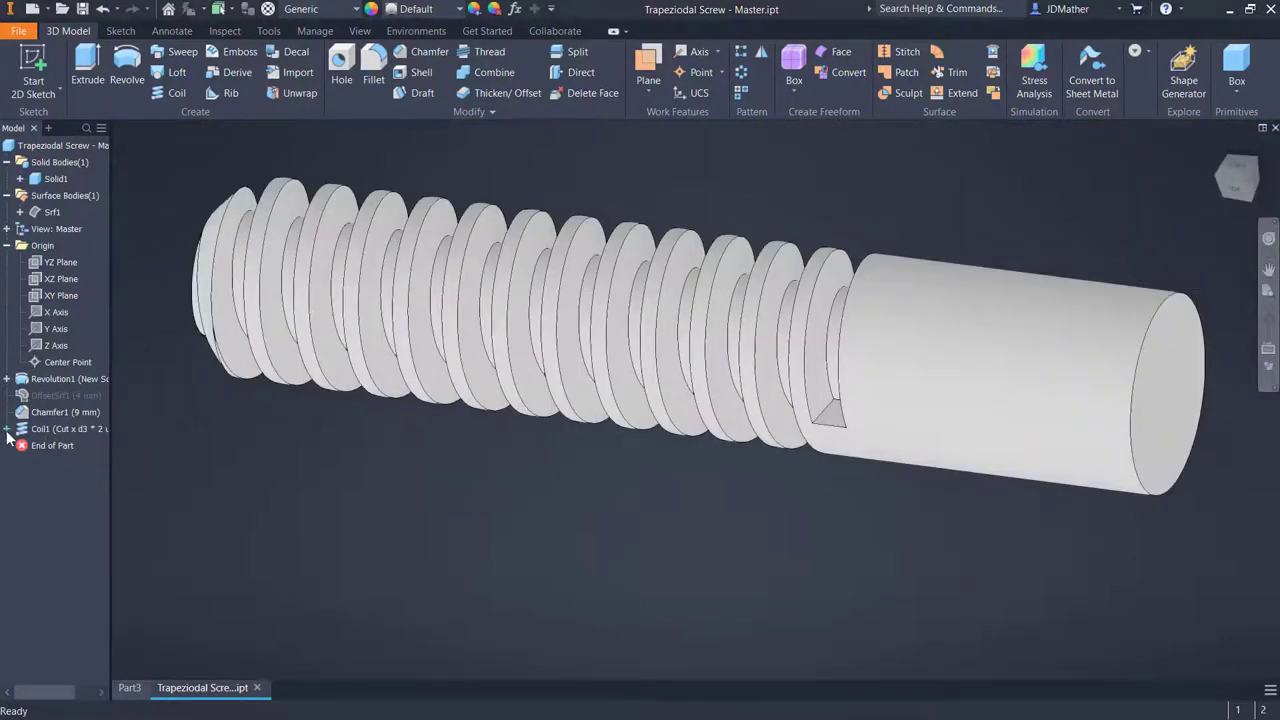
Make Sketch2 under Coil1 visible so the thread profile can be reused
click(8, 429)
right_click(40, 445)
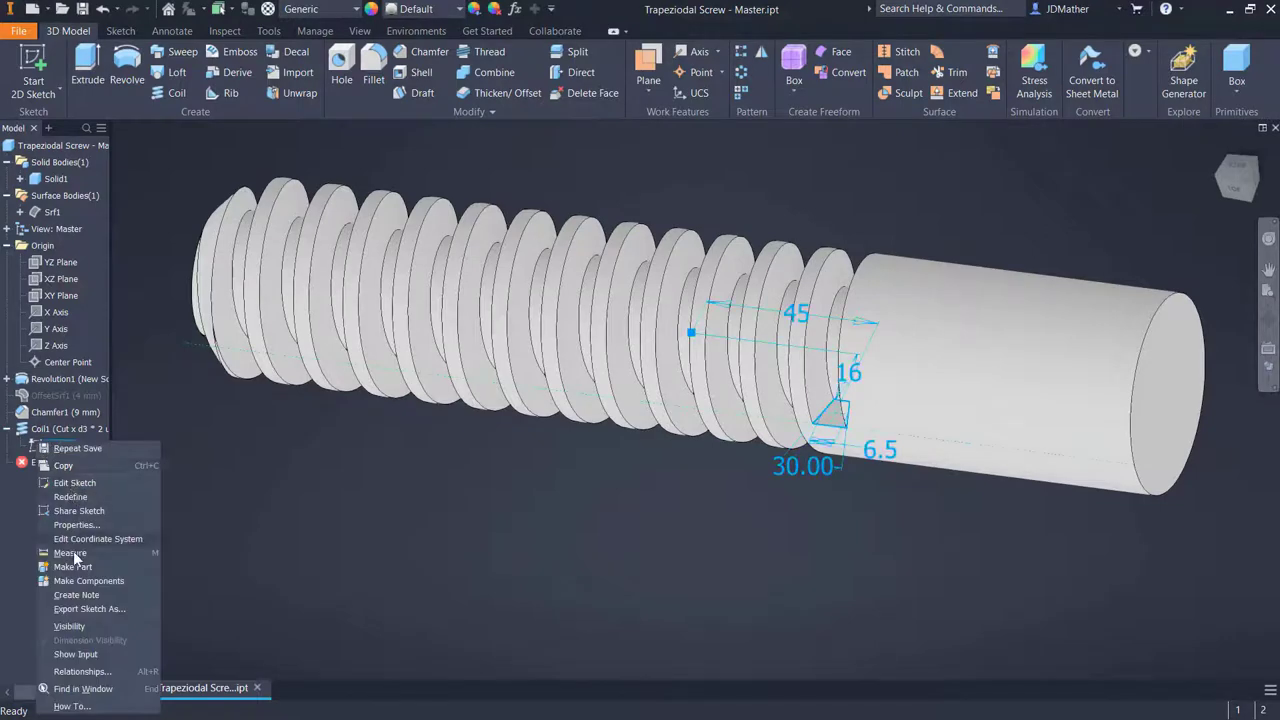
click(69, 626)
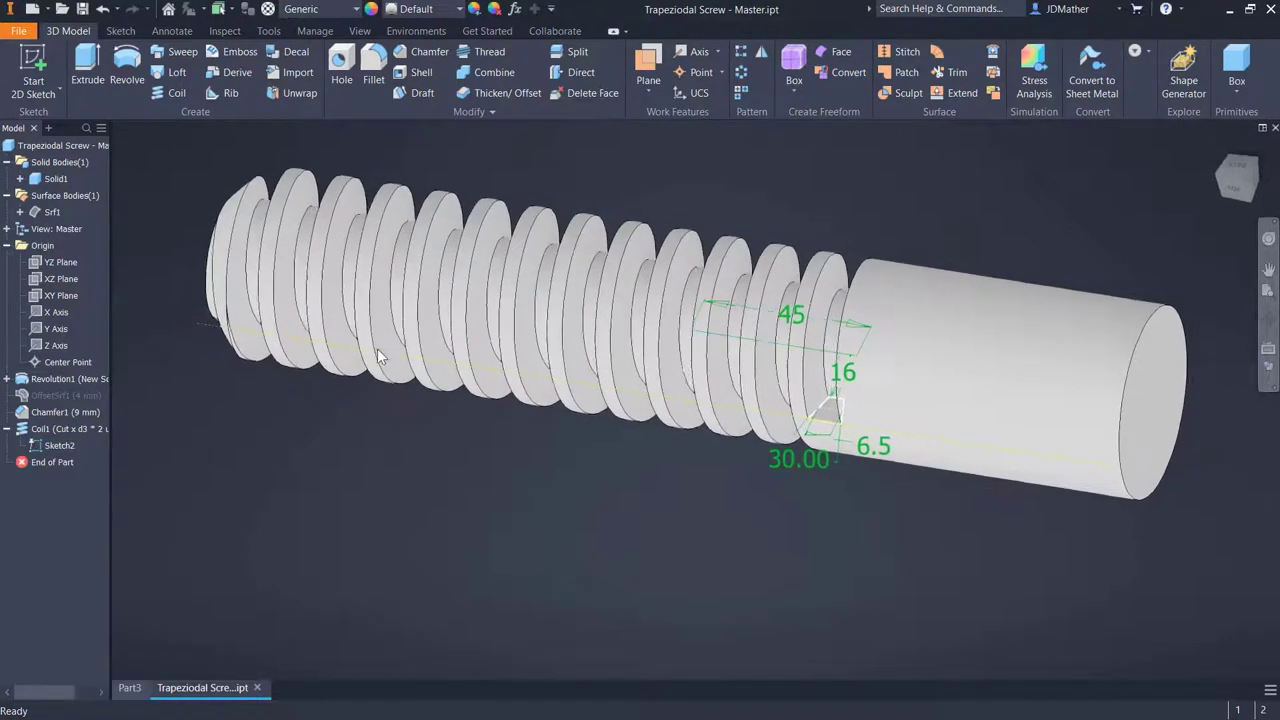
Cut a thread runout Coil from the profile around the X axis in the reversed direction, with pitch d3*2, 0.5 revolution and 60-degree taper
click(172, 93)
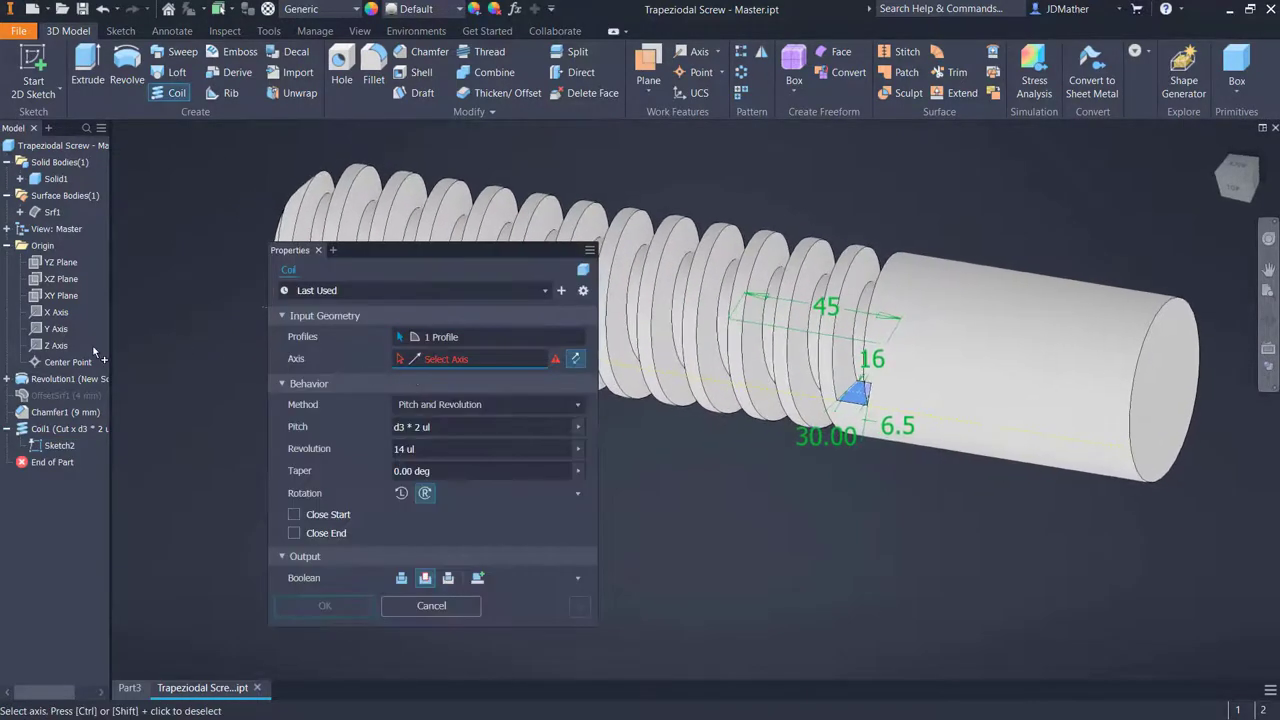
click(52, 314)
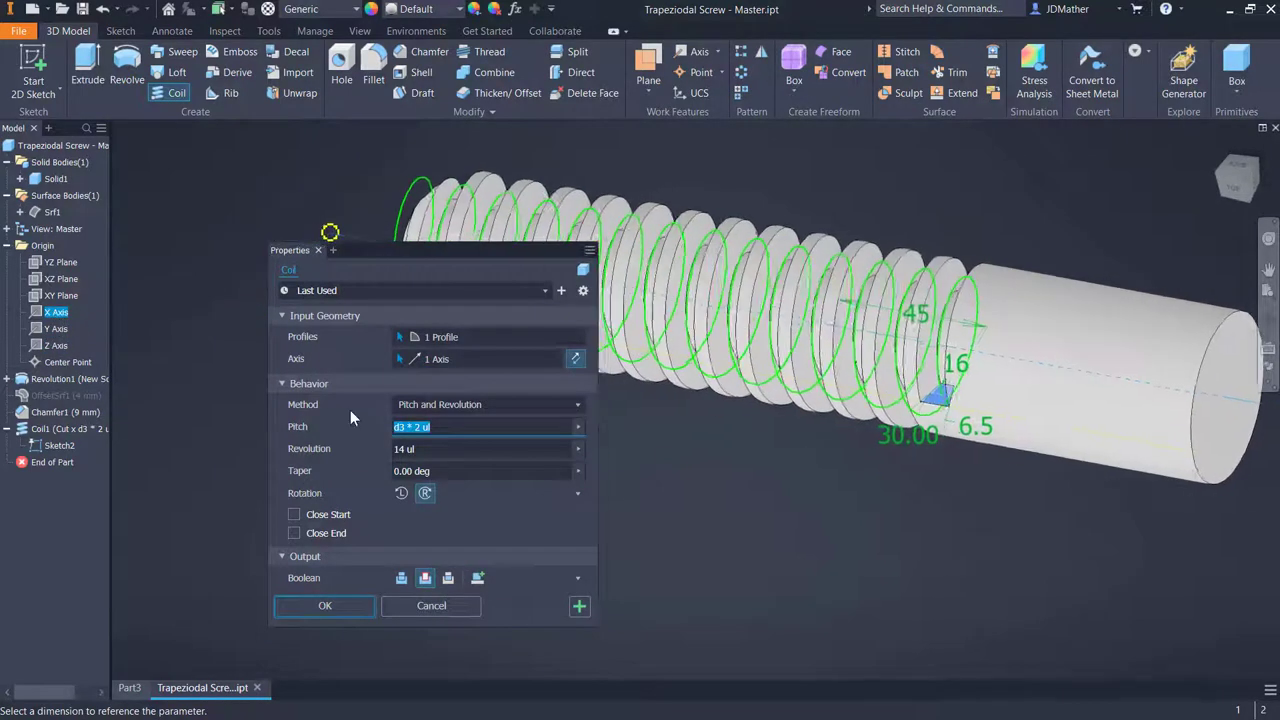
click(574, 359)
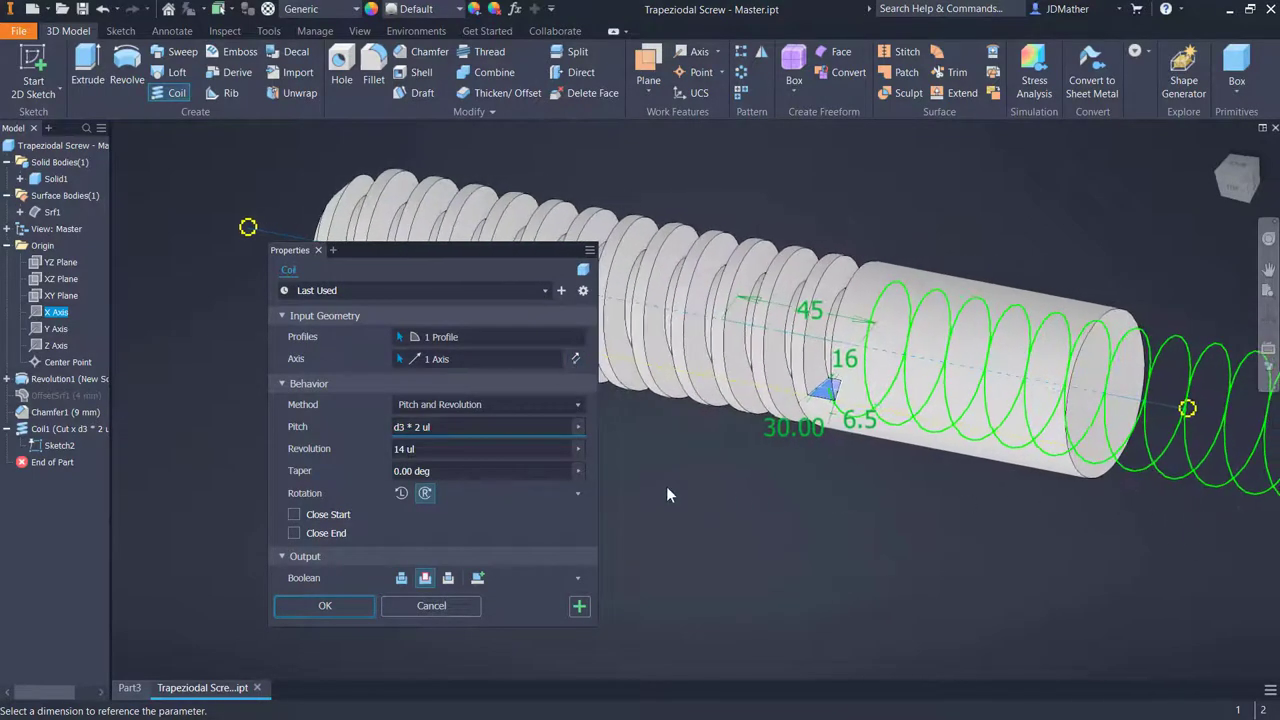
key(Tab)
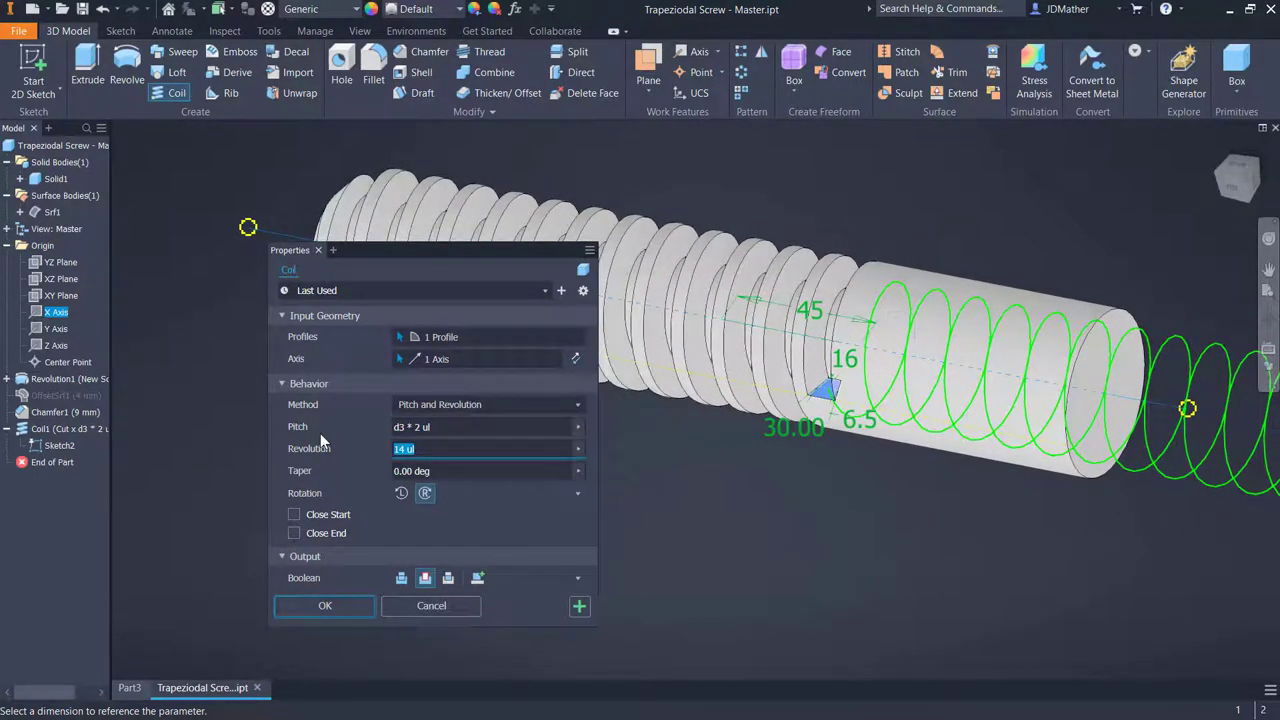
text(1)
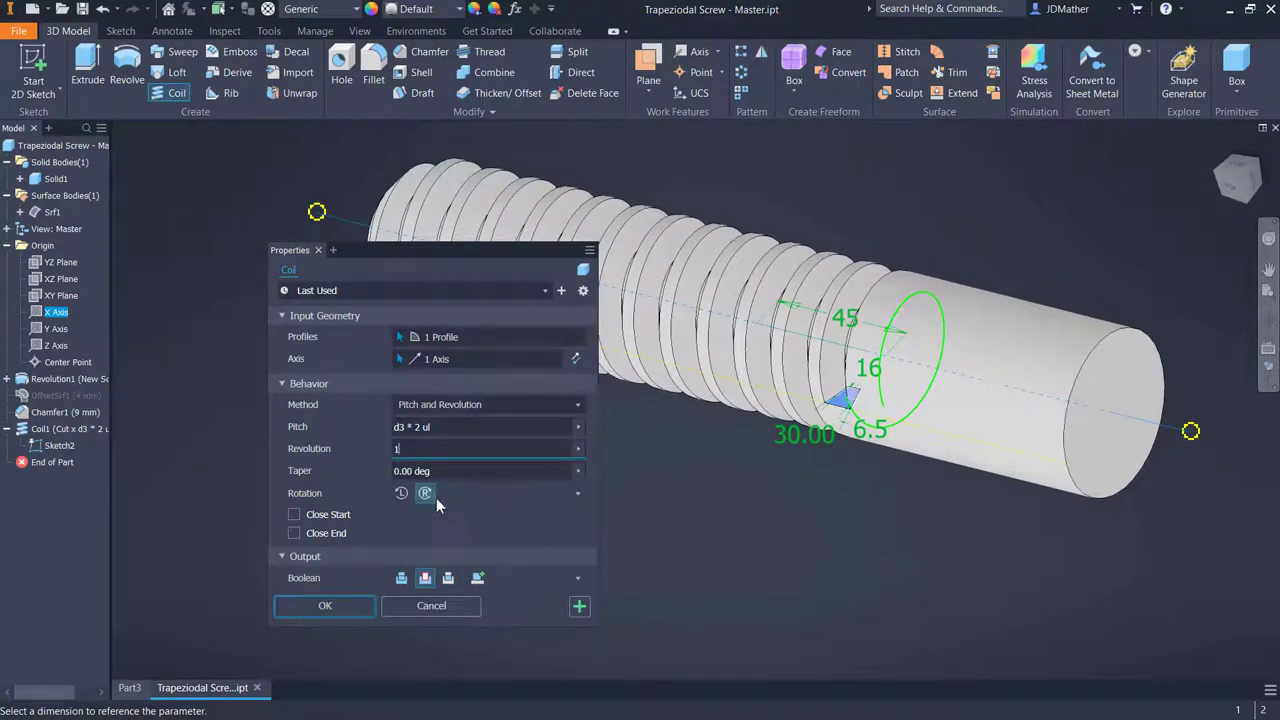
click(440, 471)
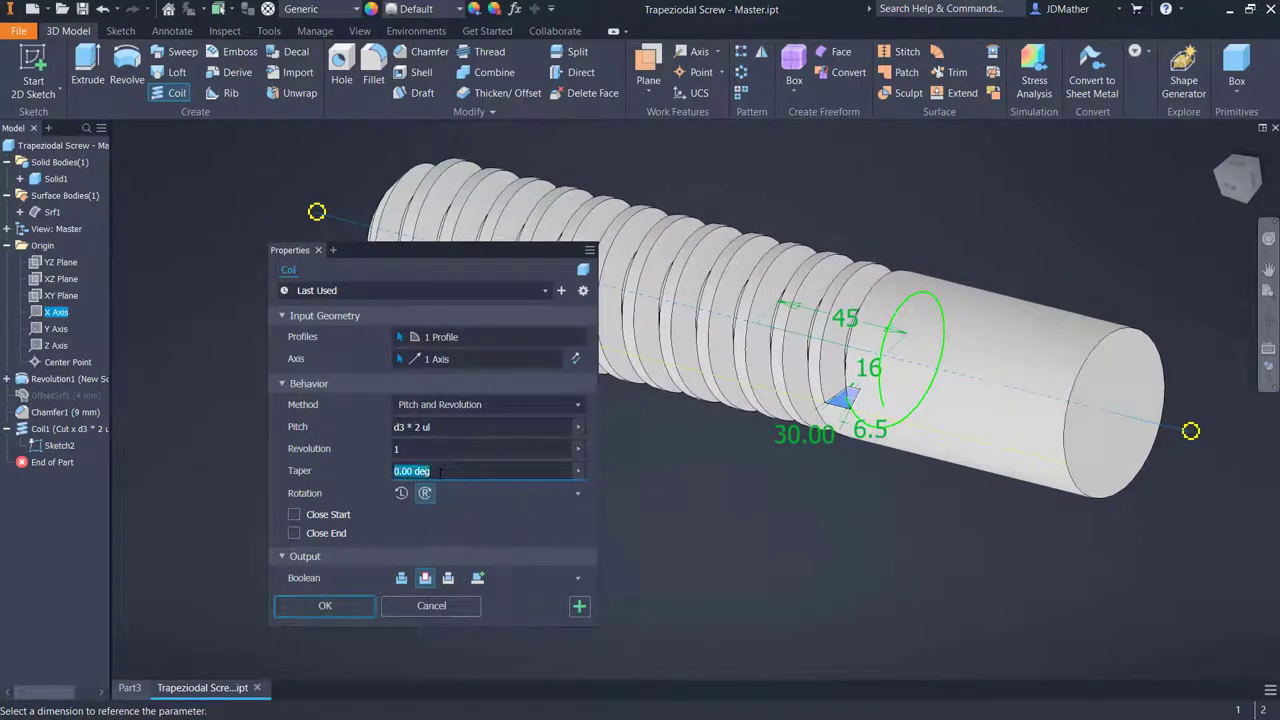
text(60)
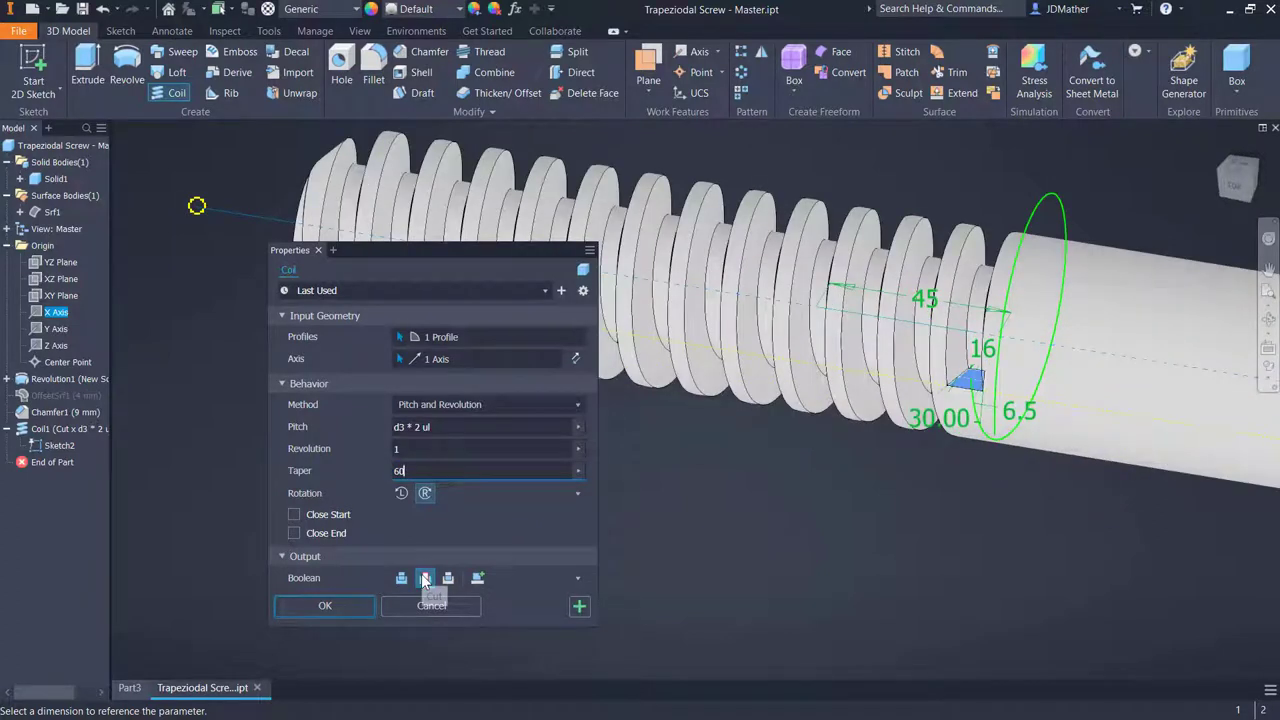
click(400, 449)
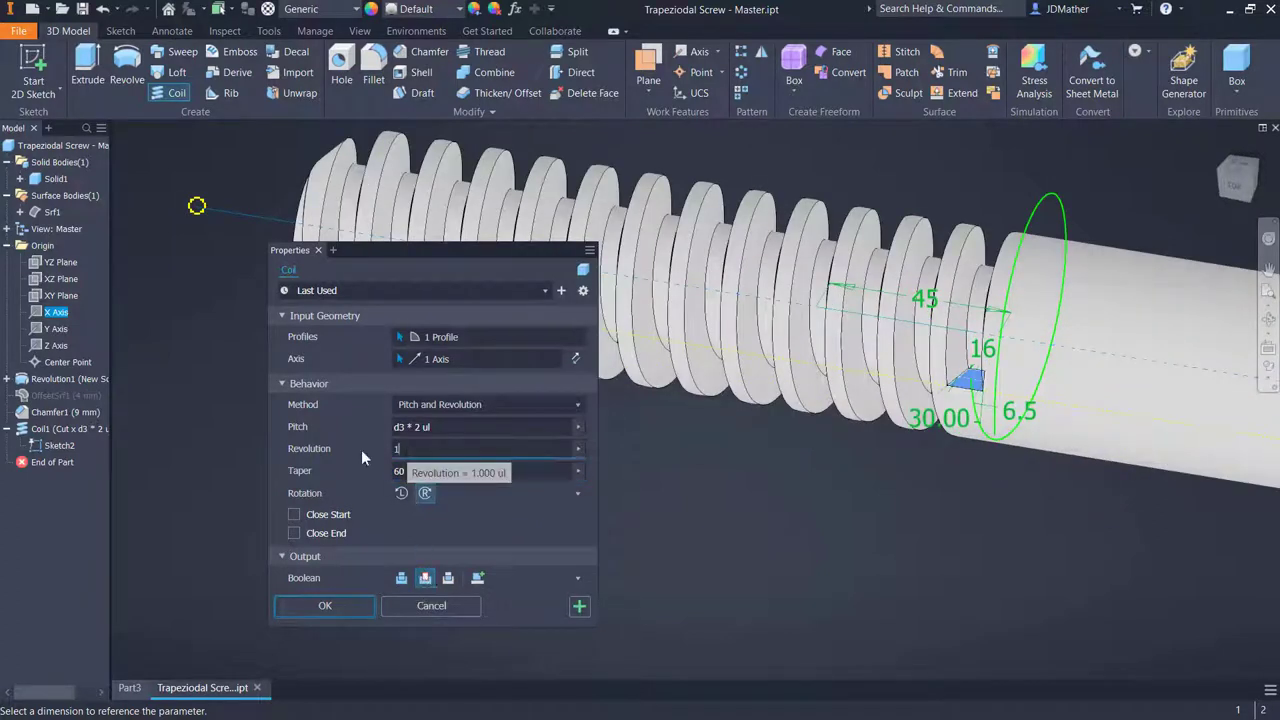
key(BackSpace)
text(.5)
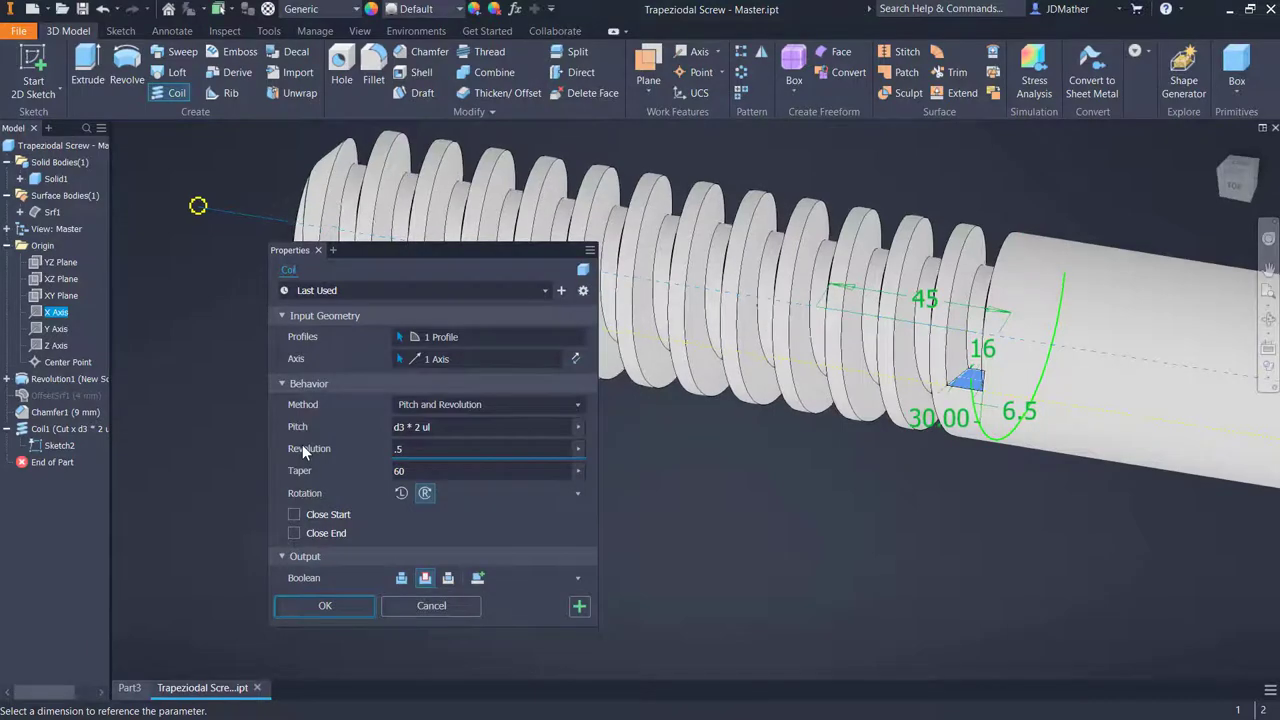
click(323, 607)
Inspect the thread runout next to the plain shank and hide Sketch2
shift+middle_drag(520, 560, 884, 440)
scroll(972, 447, up, 3)
shift+middle_drag(972, 447, 750, 479)
right_click(62, 463)
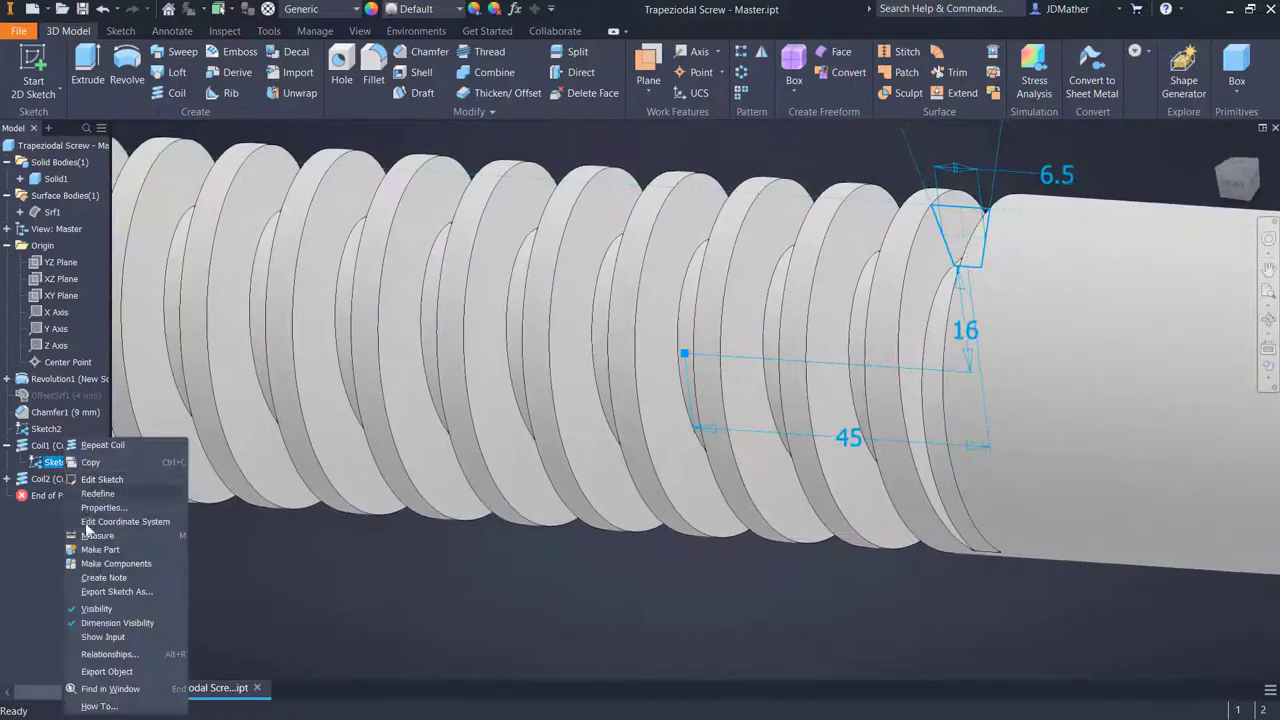
click(97, 609)
scroll(571, 554, down, 5)
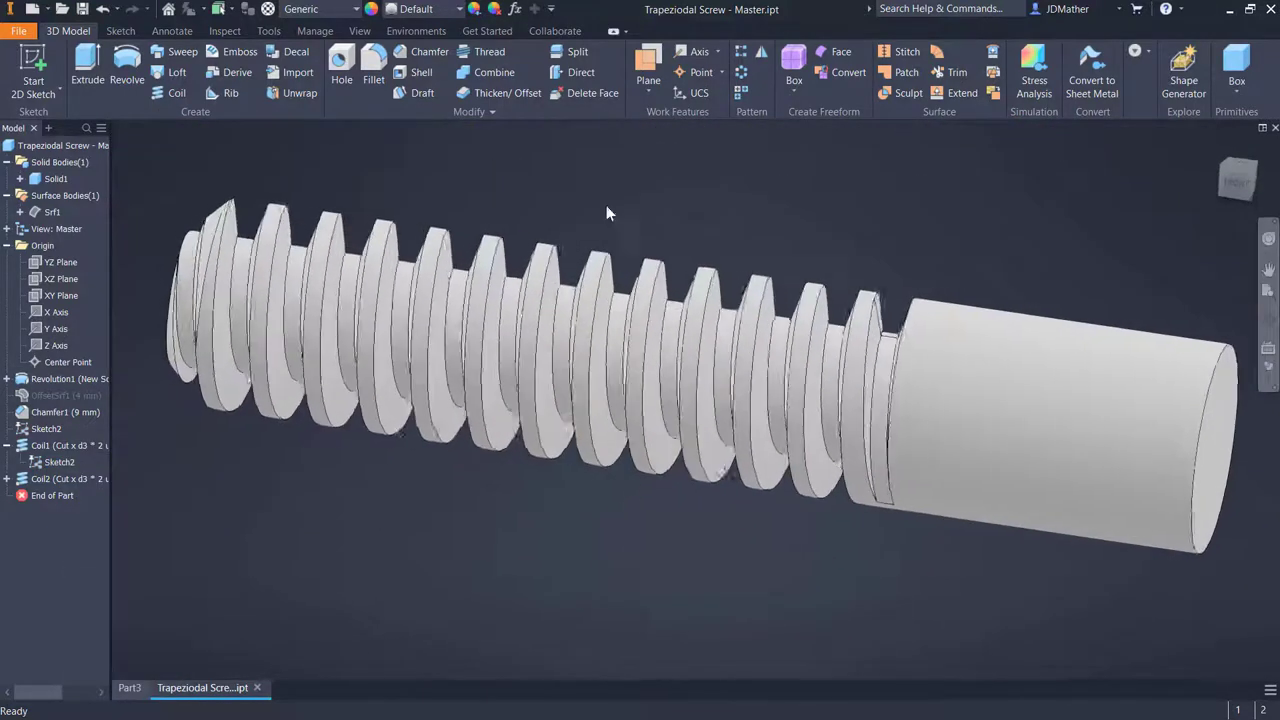
Apply the Yellow appearance from the Inventor Material Library to the screw
click(460, 9)
scroll(480, 364, down, 10)
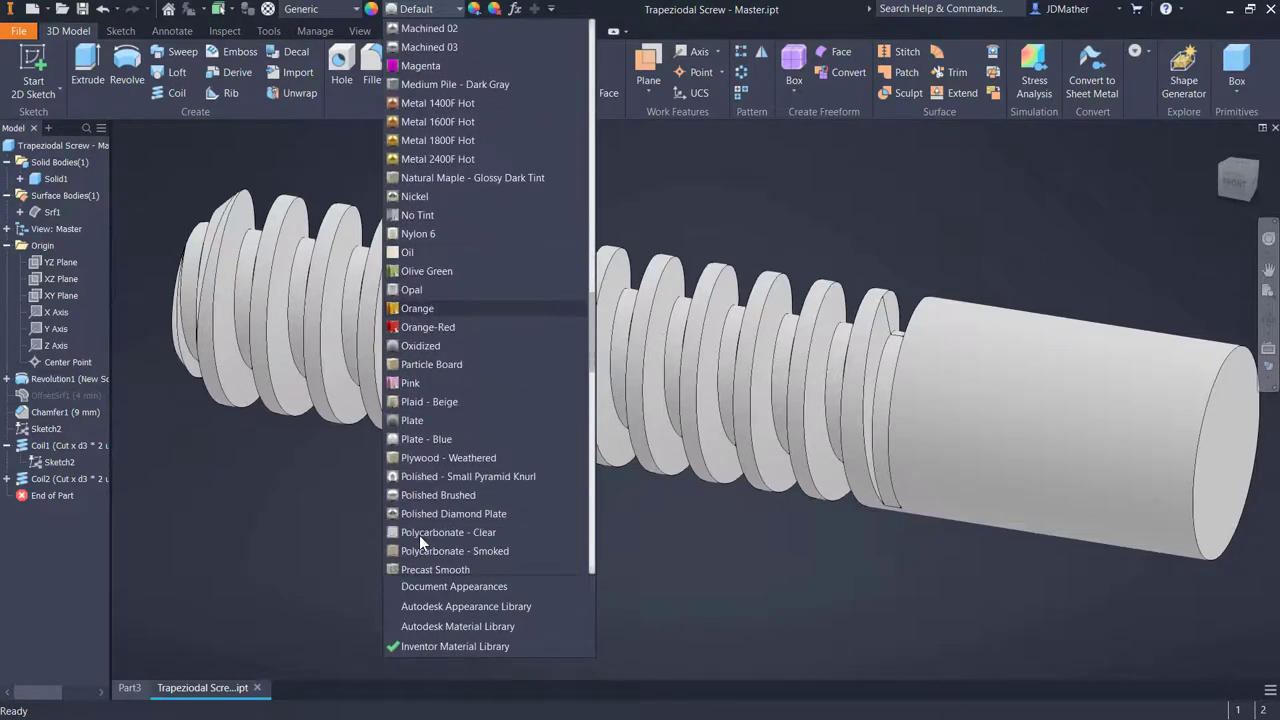
scroll(420, 537, down, 20)
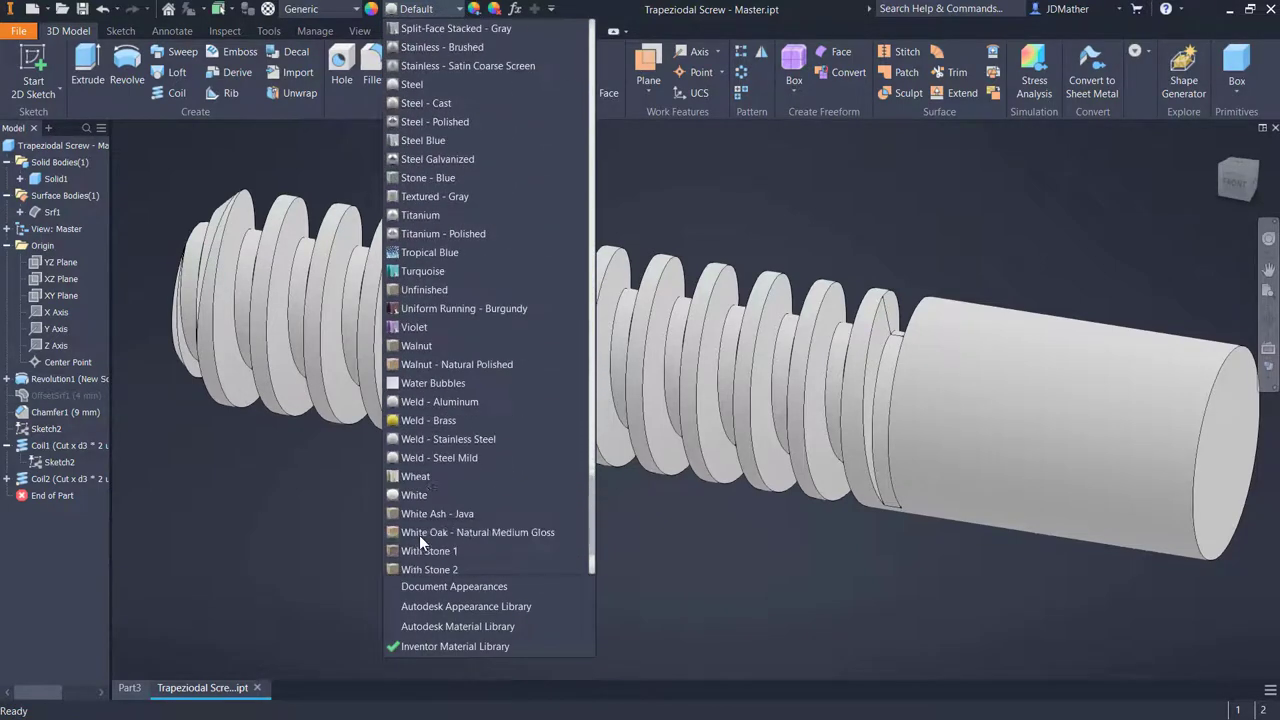
scroll(419, 535, down, 3)
click(419, 535)
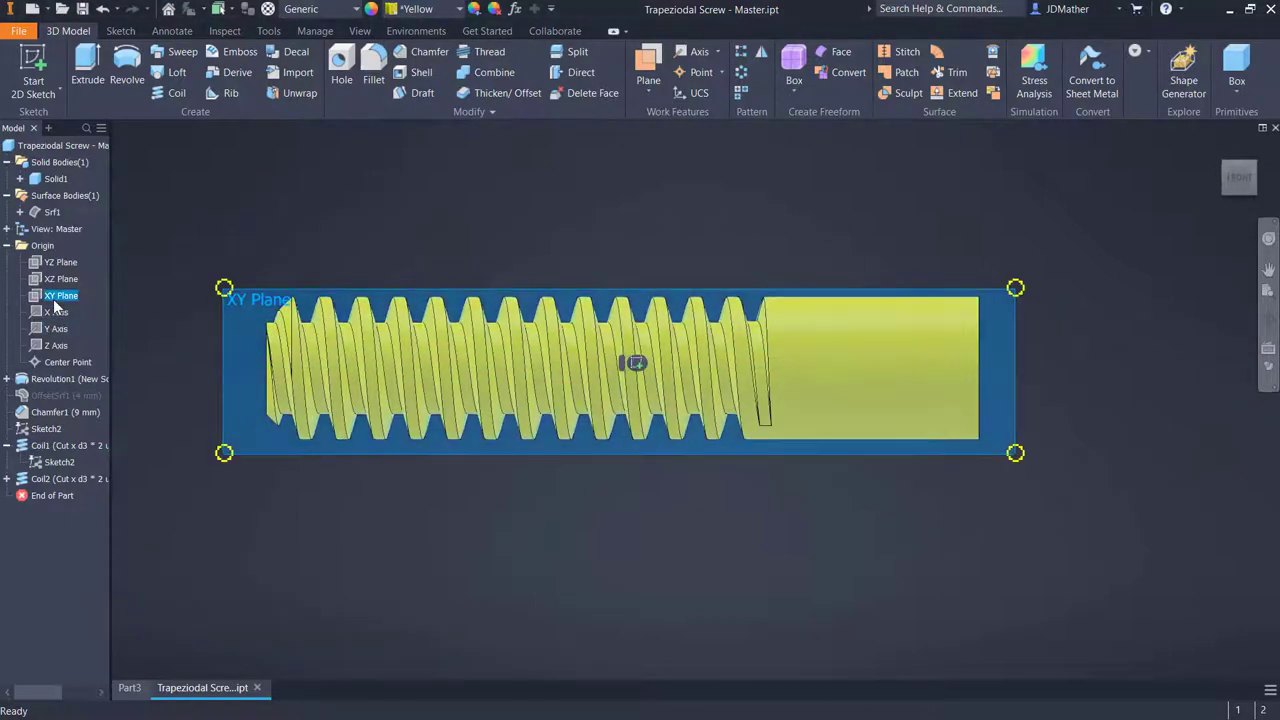
Start a new sketch on the XY Plane and slice the graphics at the sketch plane
right_click(55, 298)
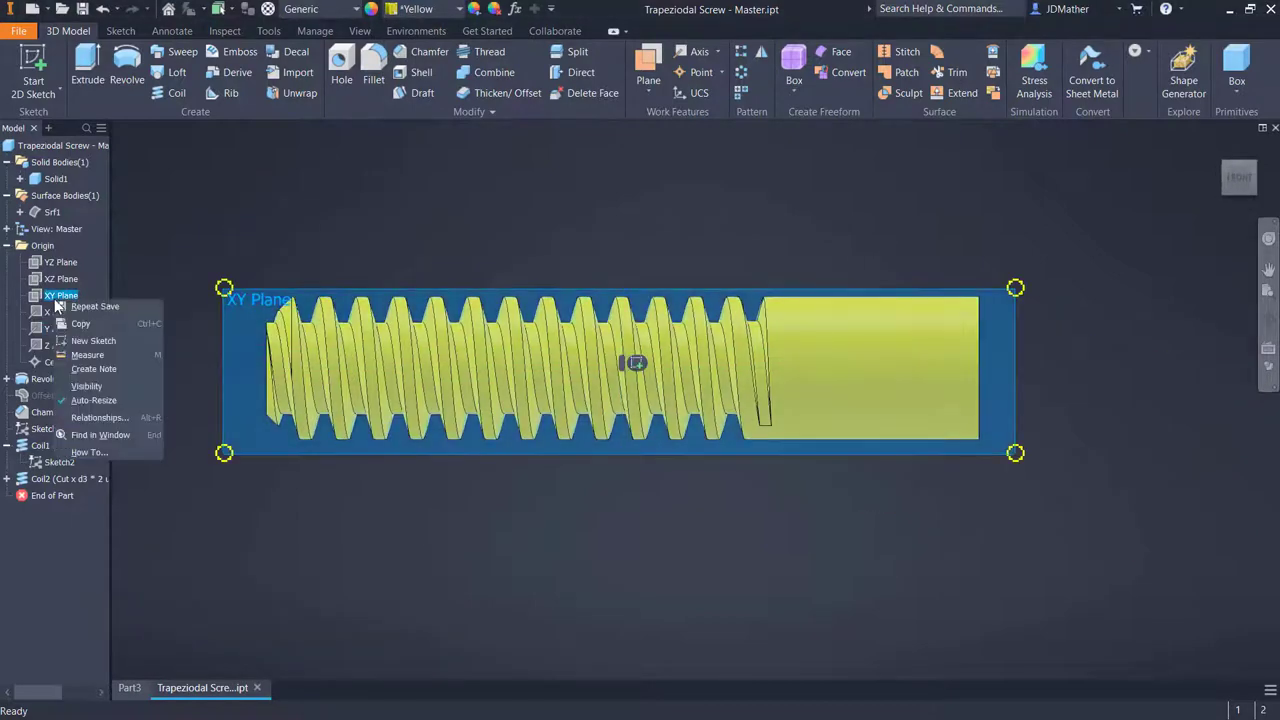
click(88, 341)
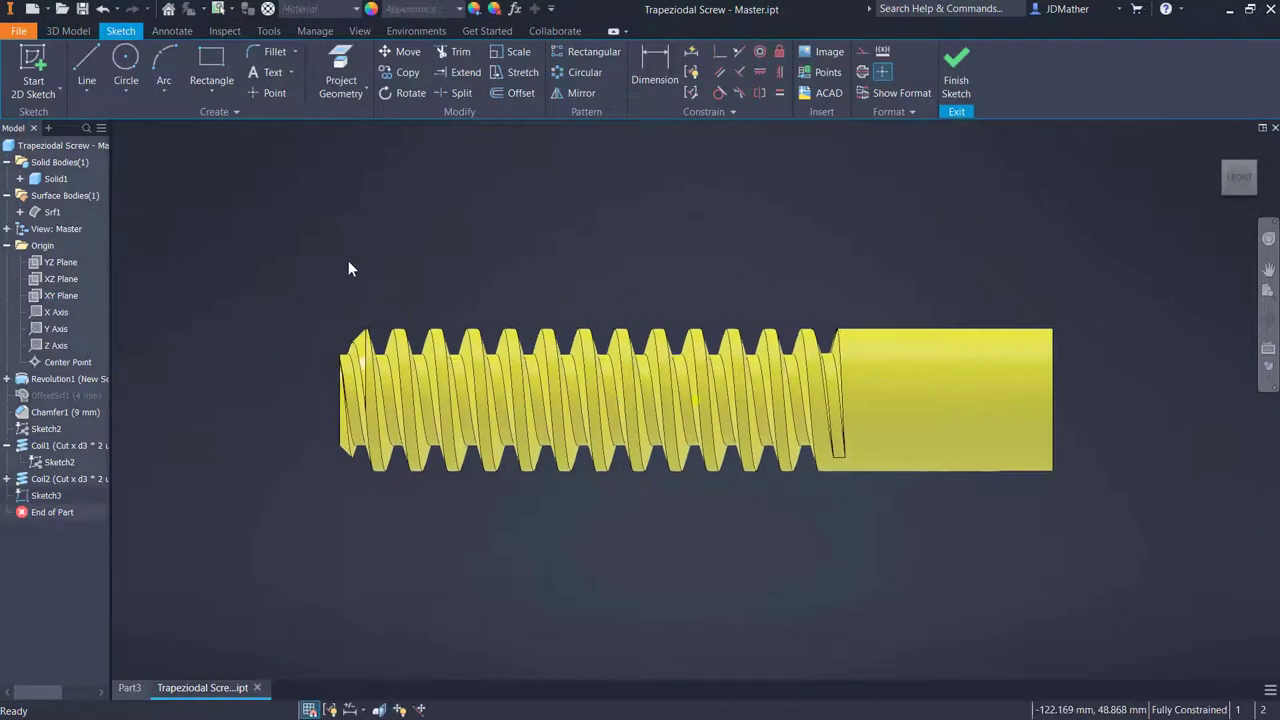
key(F7)
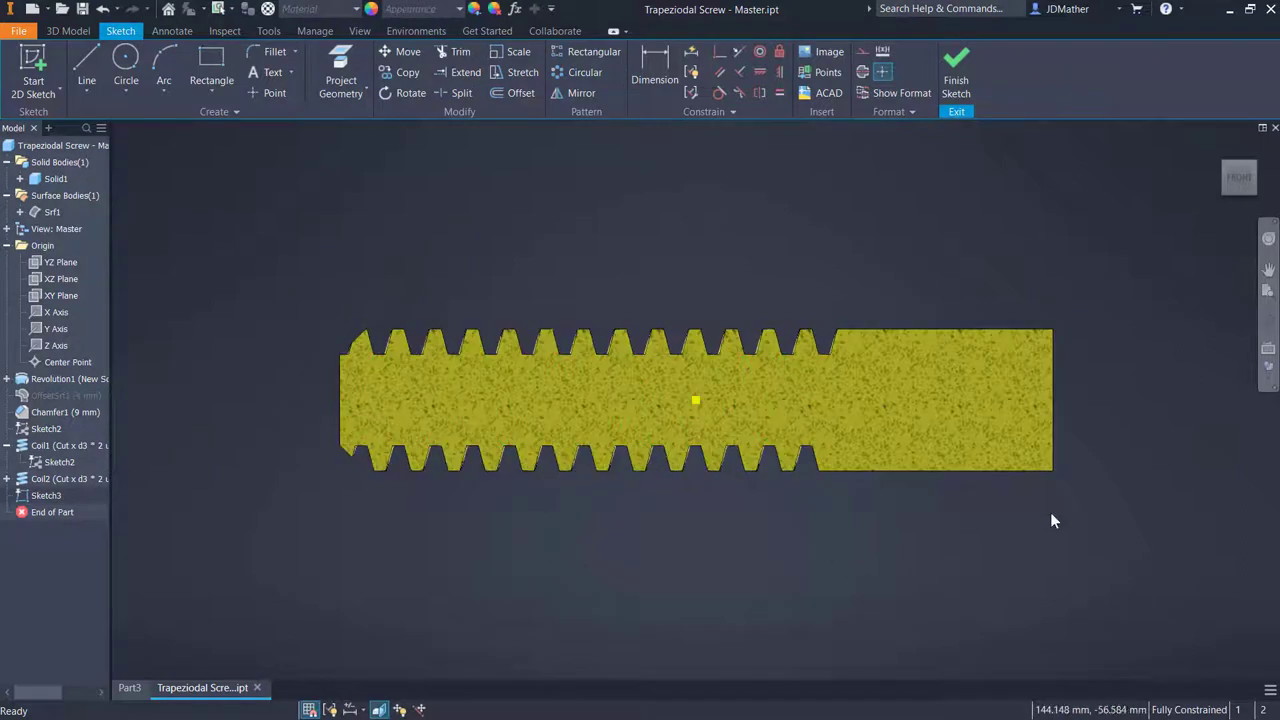
scroll(1021, 493, down, 2)
scroll(1136, 491, up, 3)
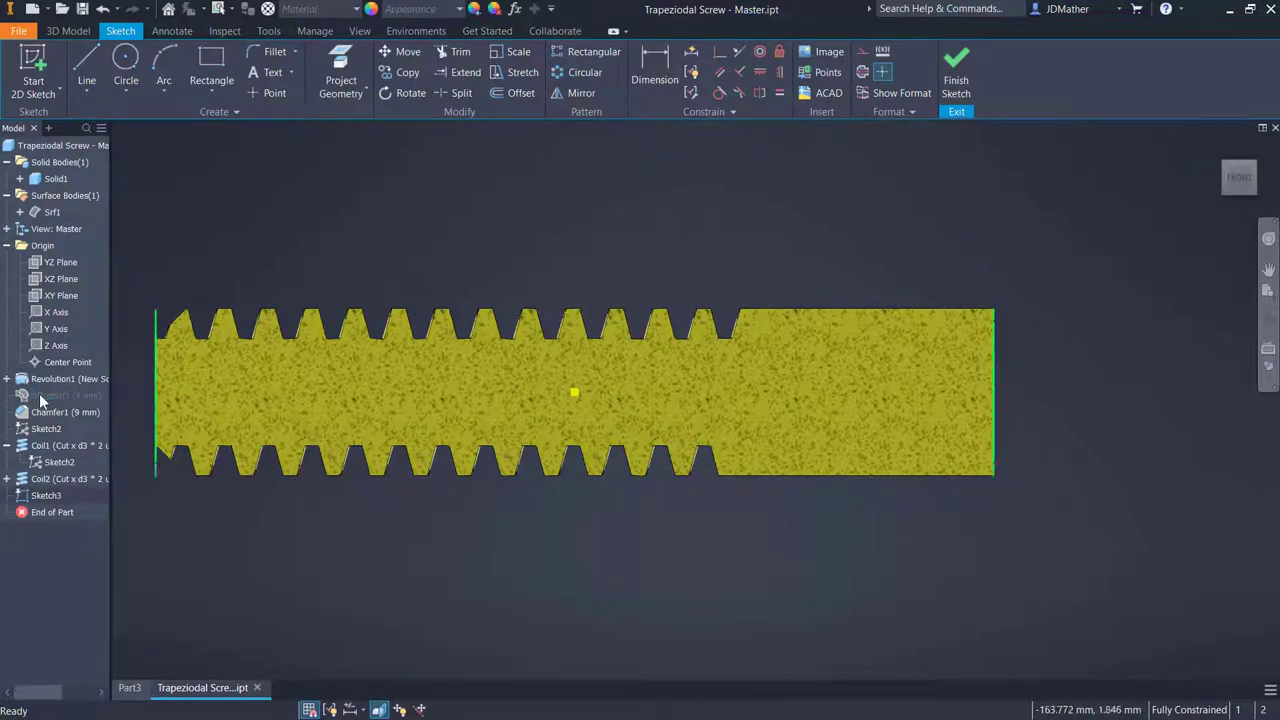
Make Sketch1 under Revolution1 visible as a reference for the new sketch
click(7, 378)
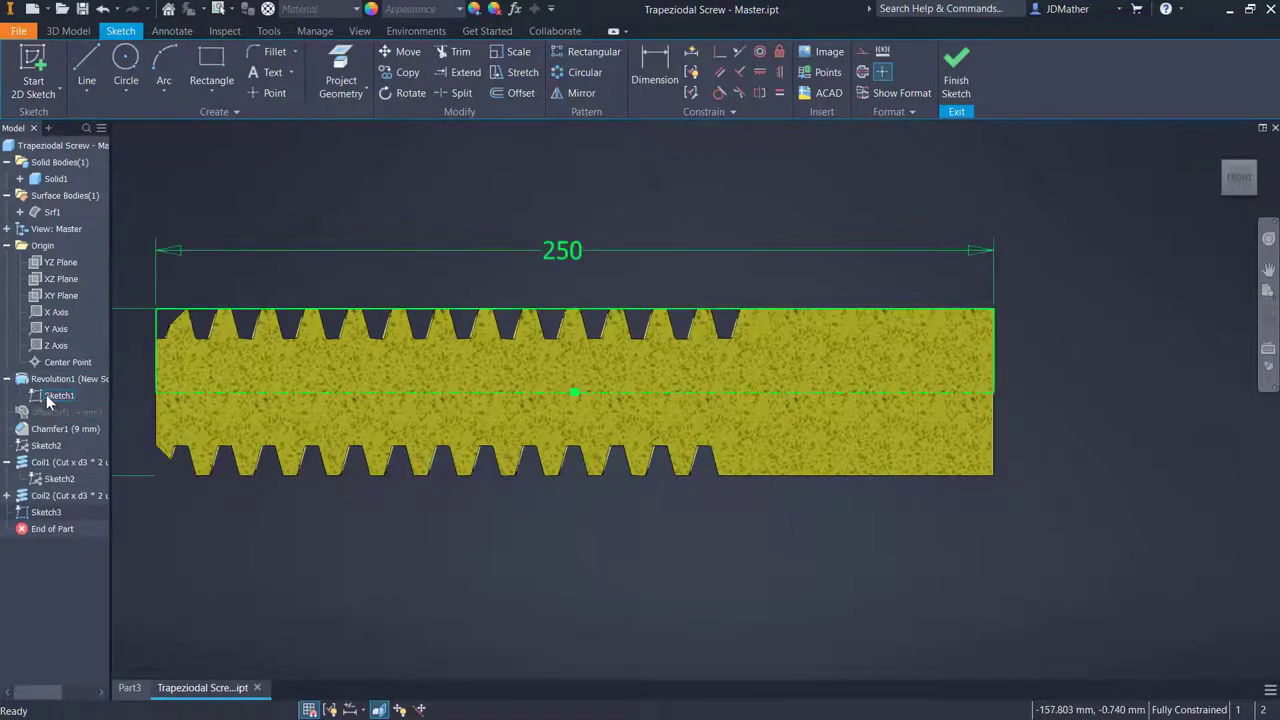
right_click(47, 400)
click(130, 420)
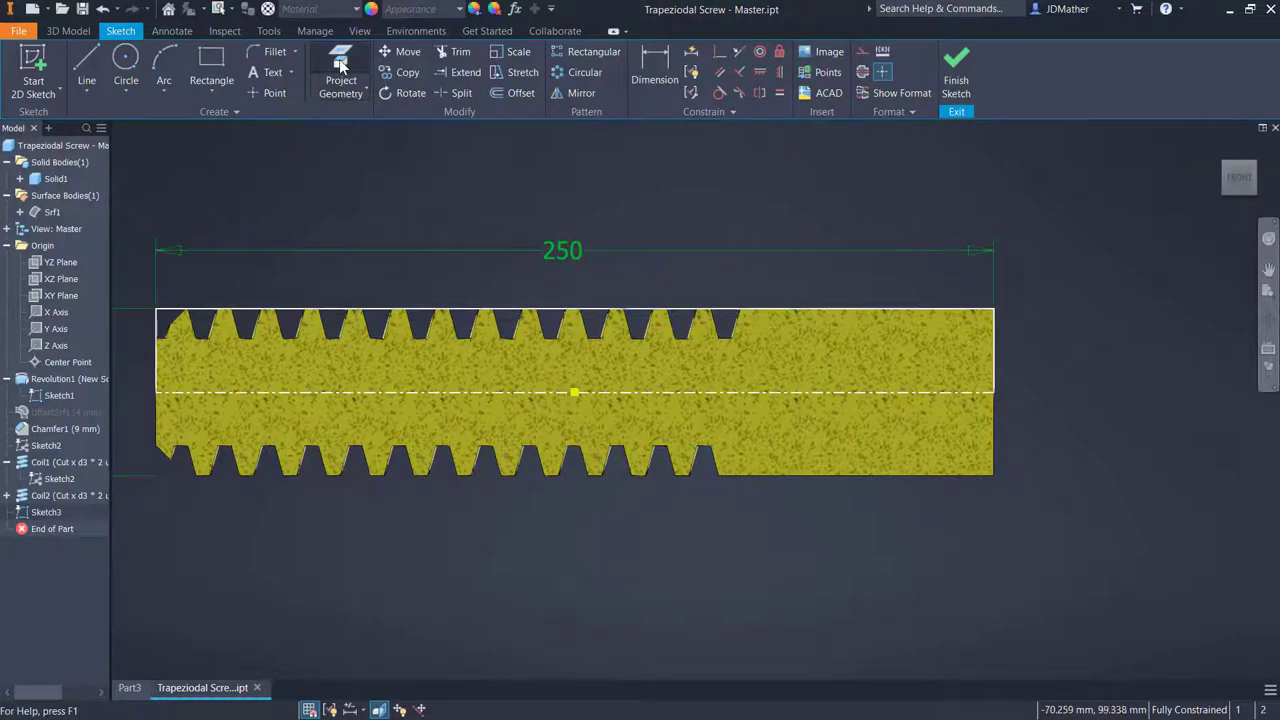
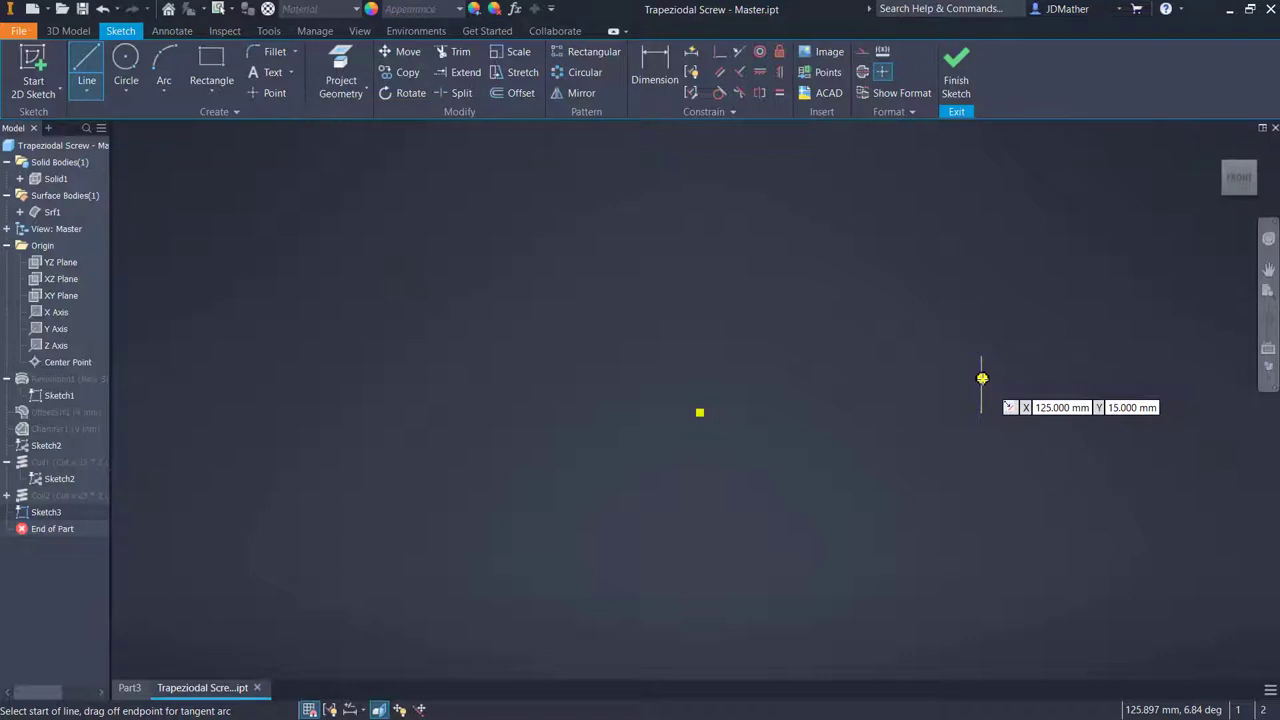
Sketch a horizontal line about 80 mm long from the projected shank end edge, with a short upright line constrained vertical at its inner end
click(982, 376)
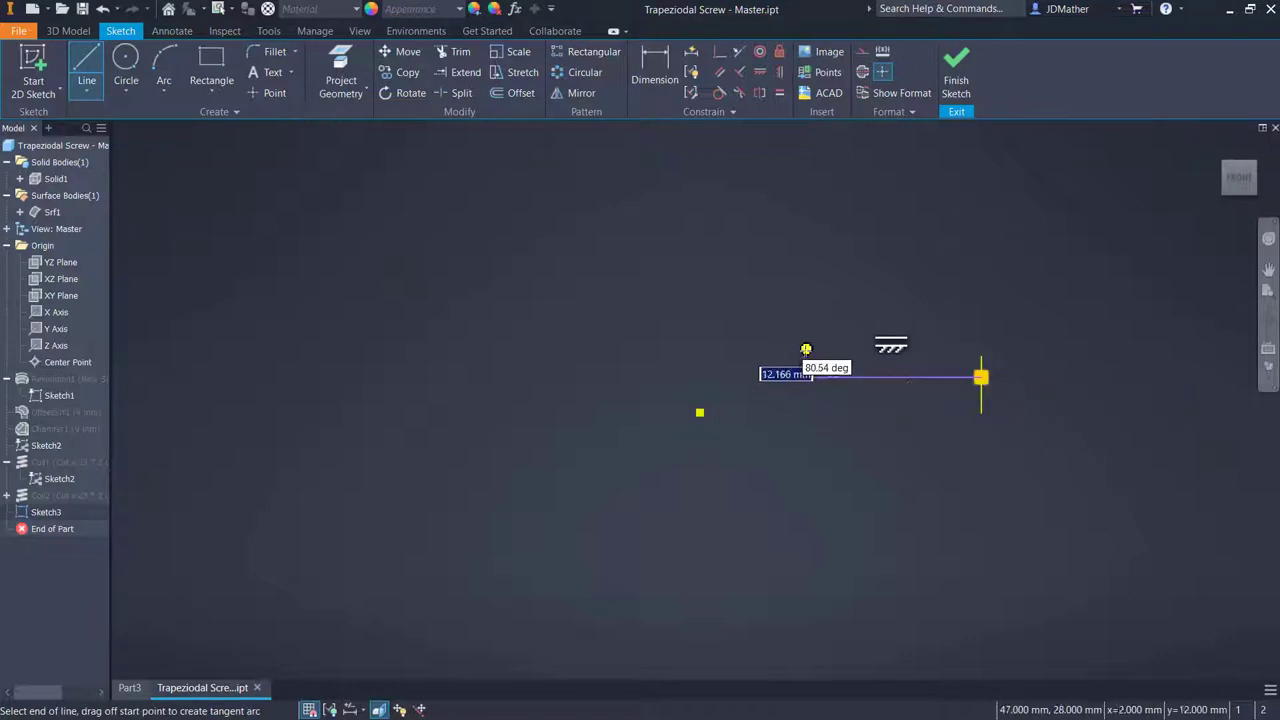
click(802, 376)
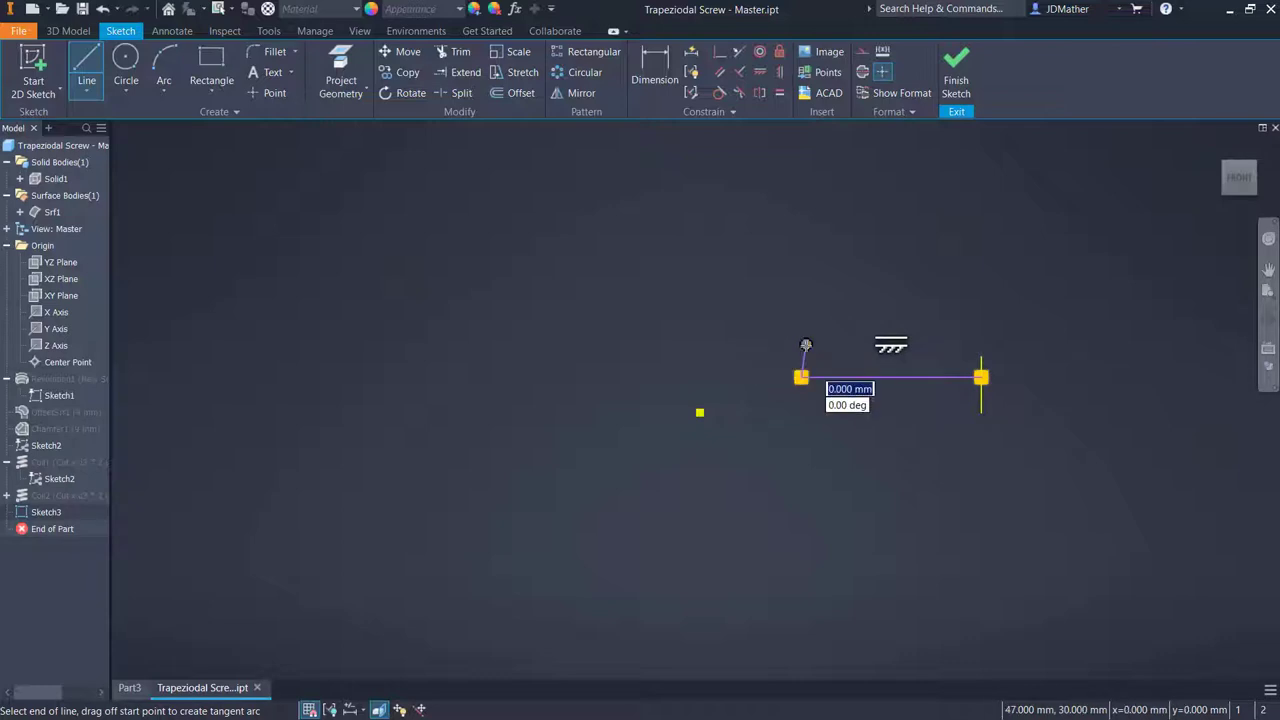
scroll(806, 345, up, 8)
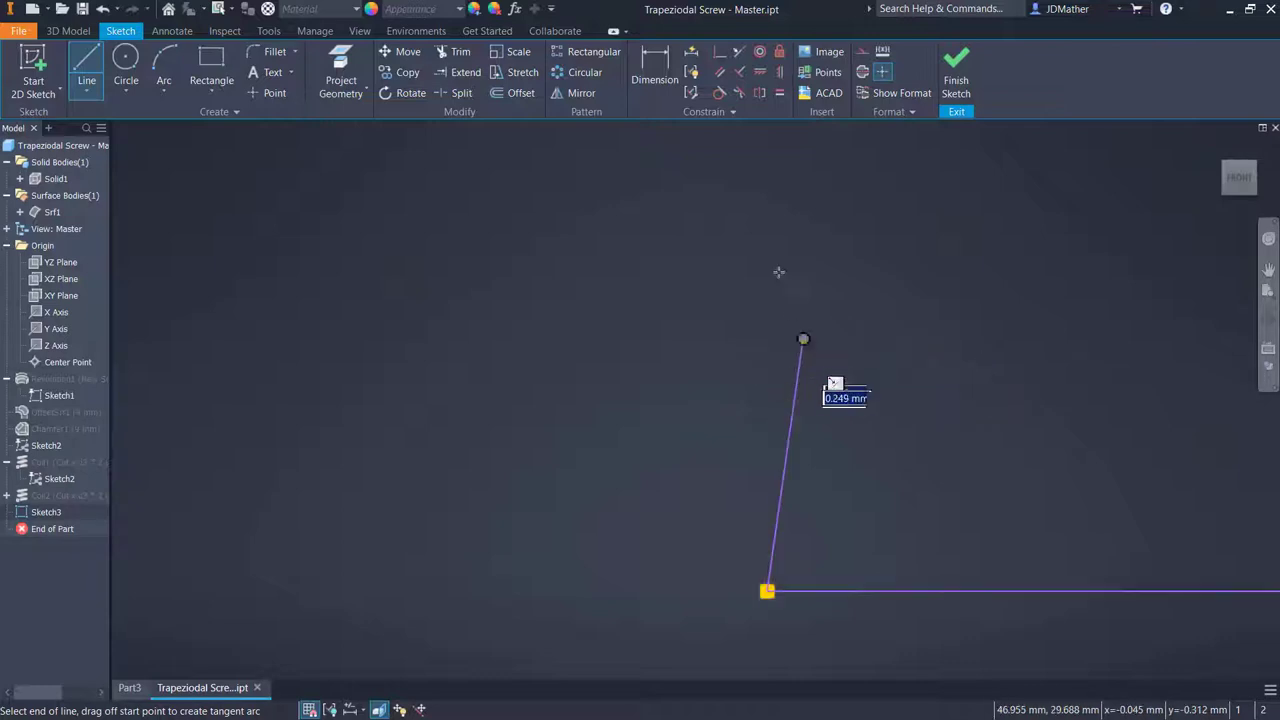
click(779, 72)
click(788, 440)
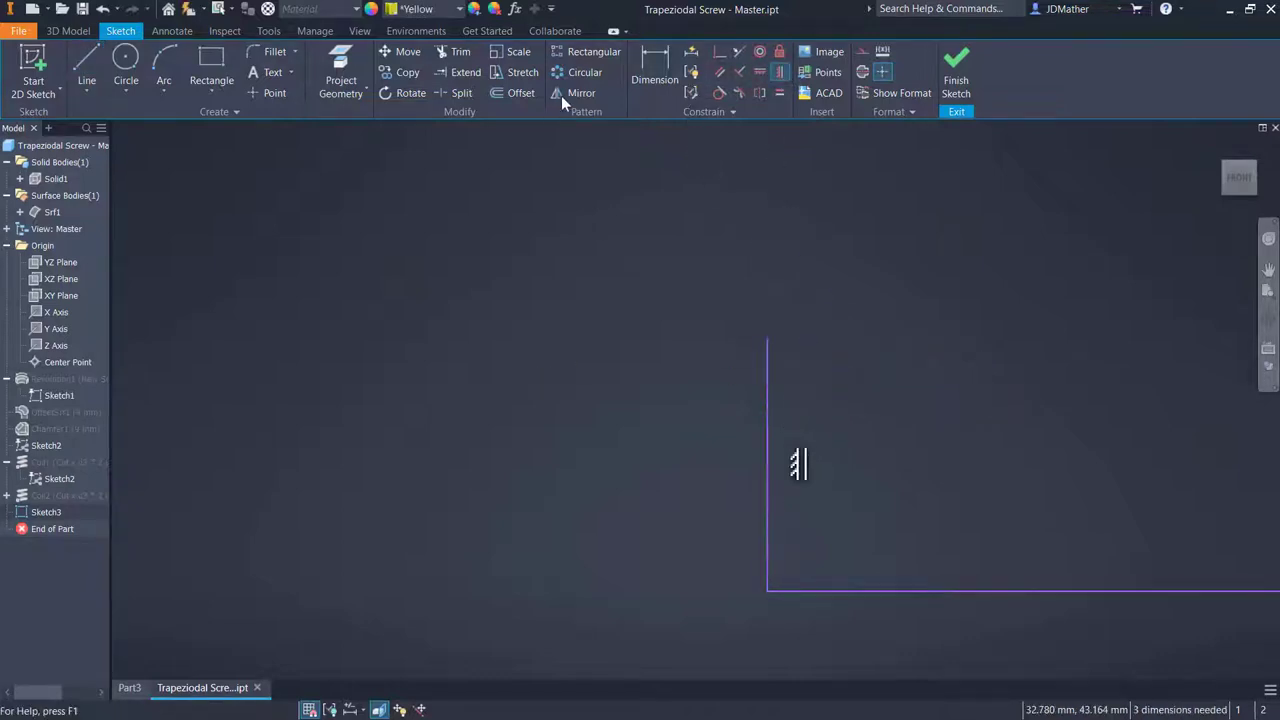
Close the profile with a rising line about 94 mm long, a tangent arc, and a line back to the shank end edge
click(87, 70)
scroll(407, 445, down, 5)
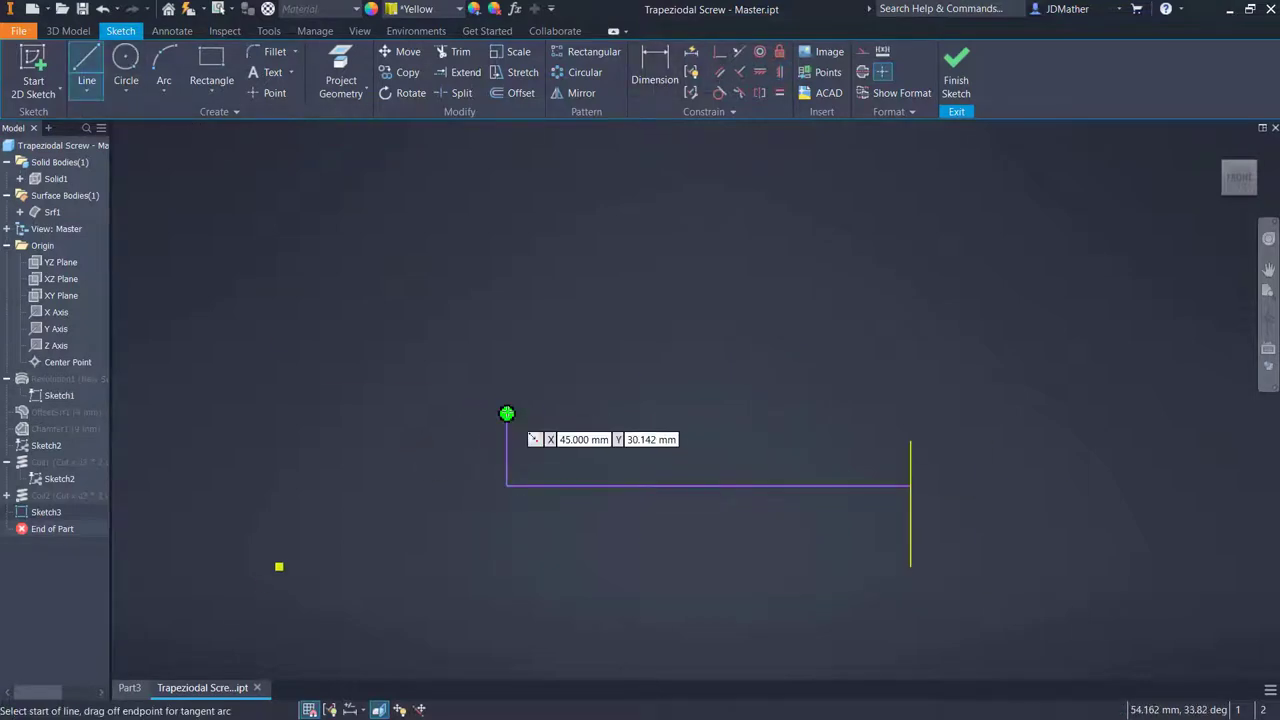
click(507, 413)
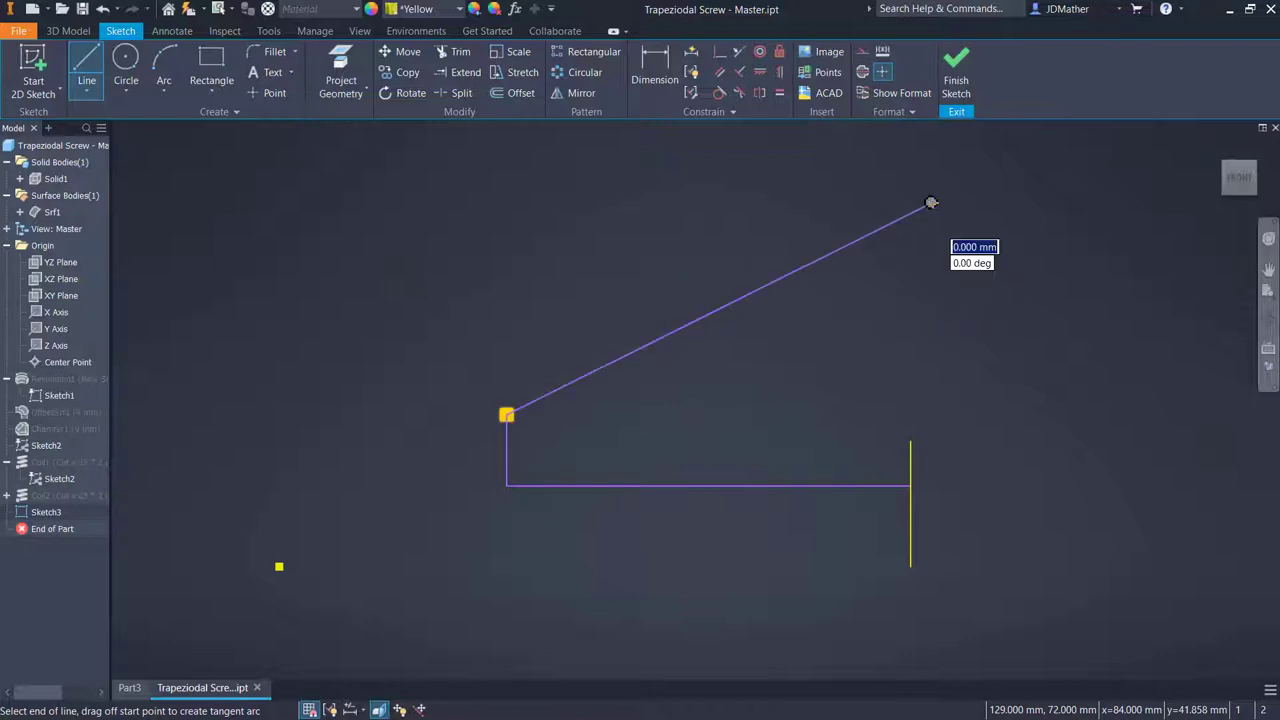
drag(931, 203, 1011, 318)
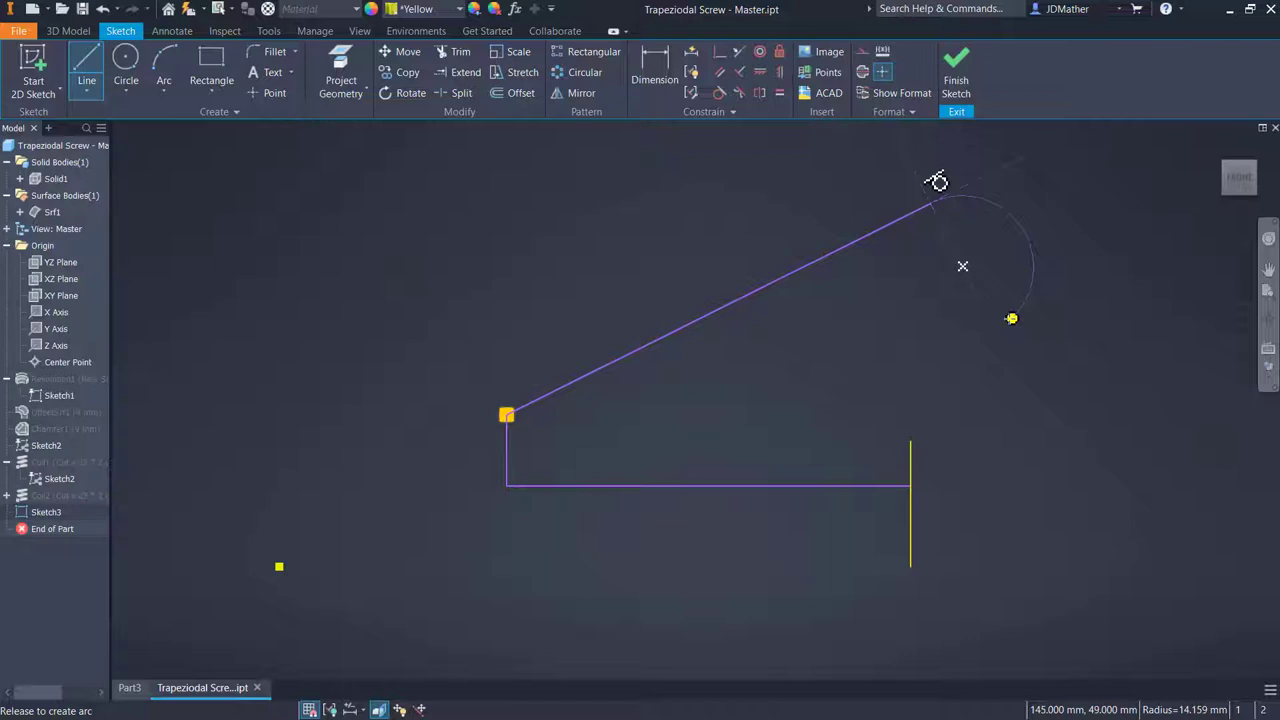
drag(1011, 318, 1016, 333)
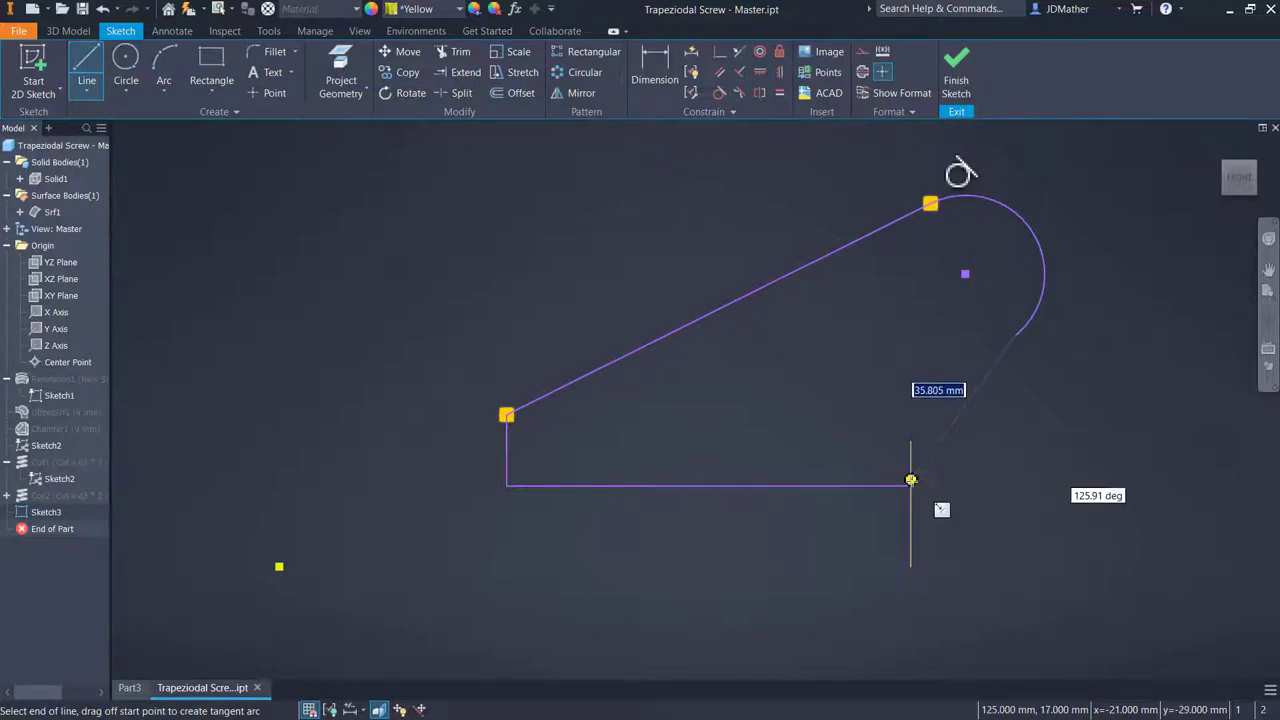
click(910, 485)
right_click(971, 457)
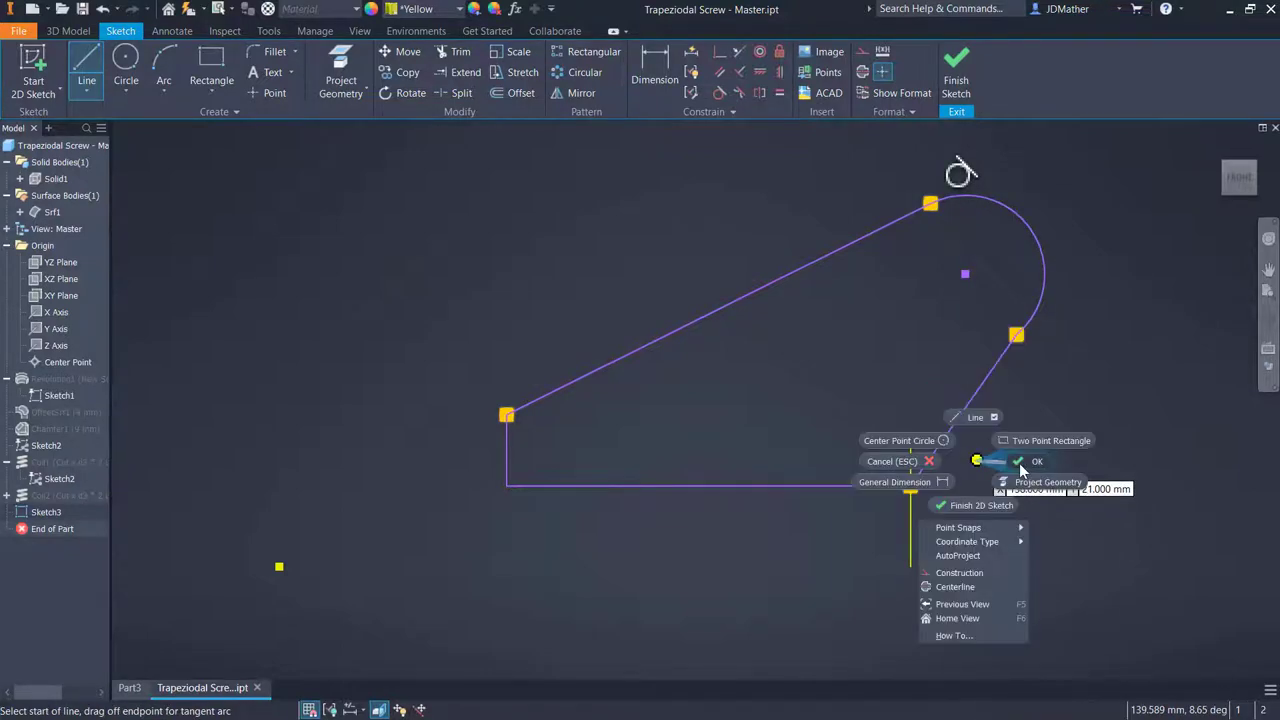
click(998, 522)
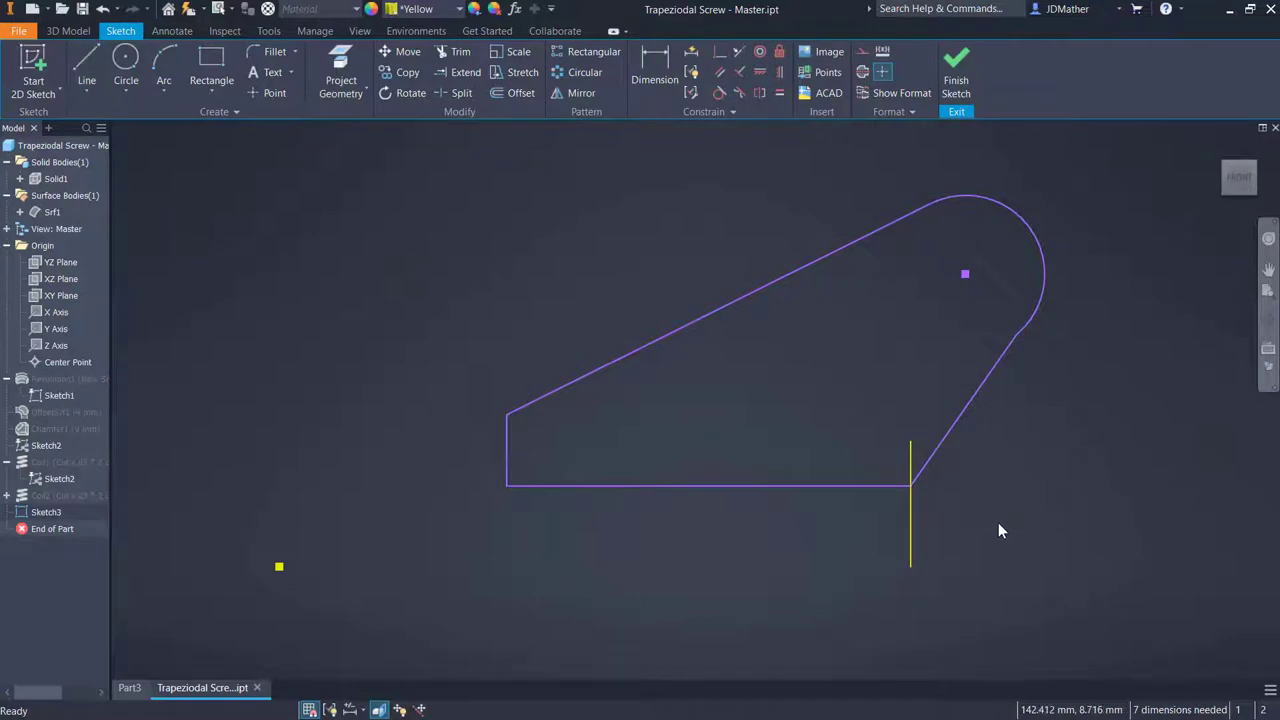
Make the closing line tangent to the arc and dimension the arc's radius as 25 mm
click(719, 92)
click(1034, 318)
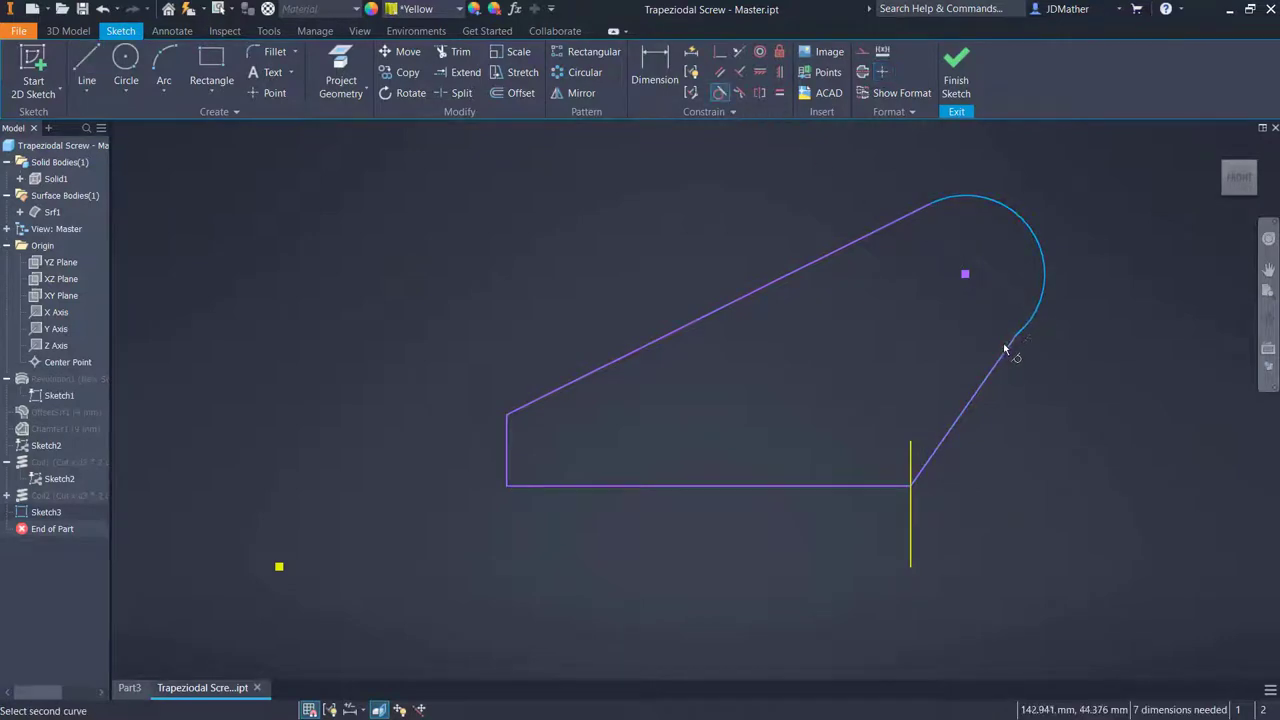
click(1008, 351)
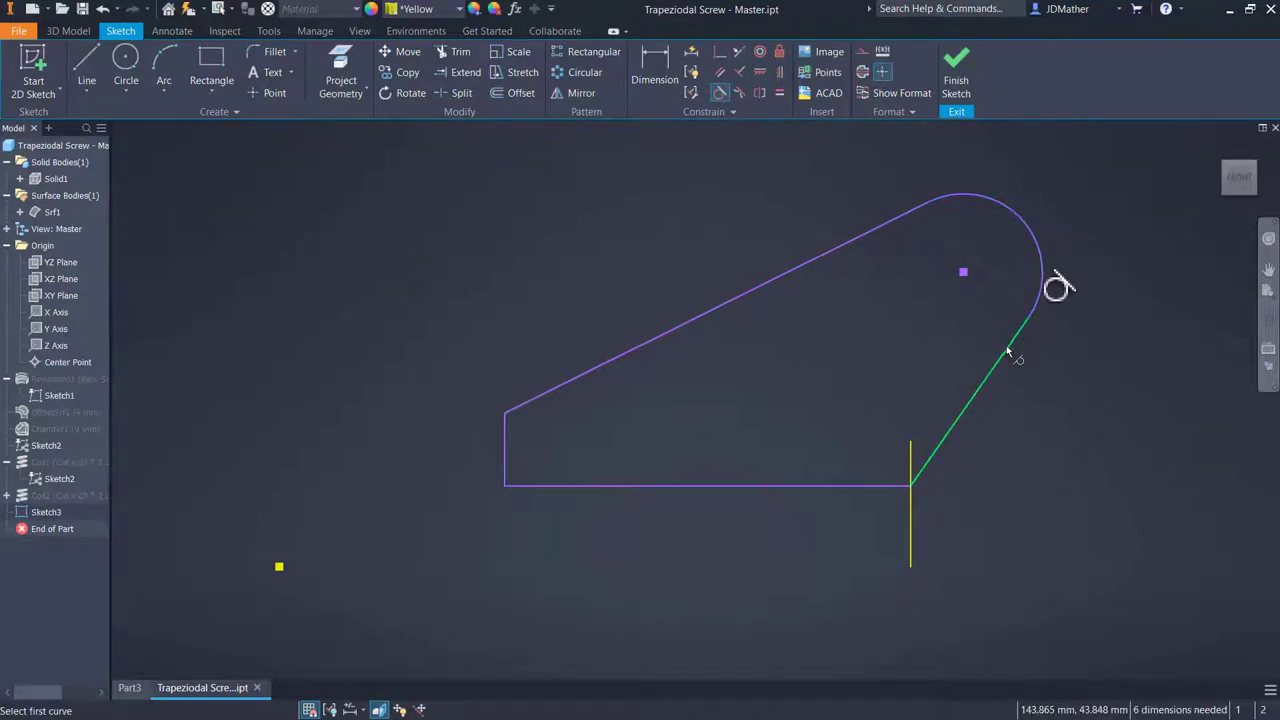
click(668, 62)
click(1013, 215)
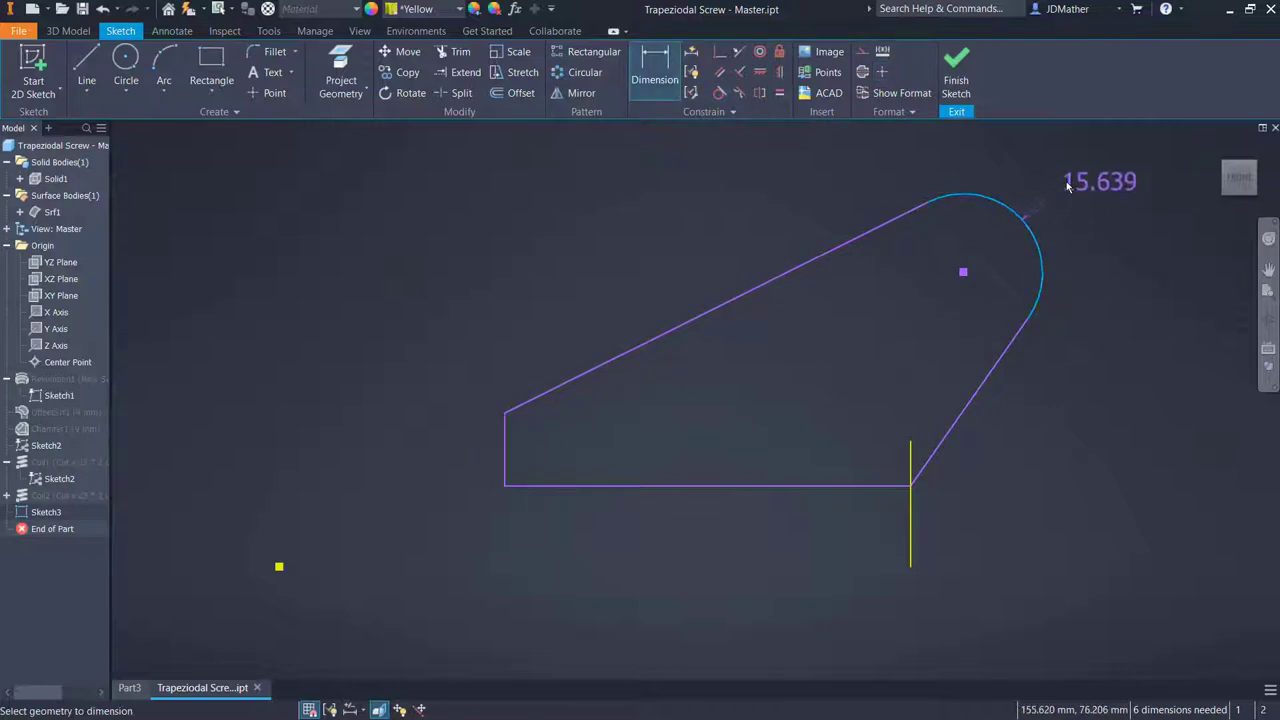
click(1066, 186)
text(25)
key(Return)
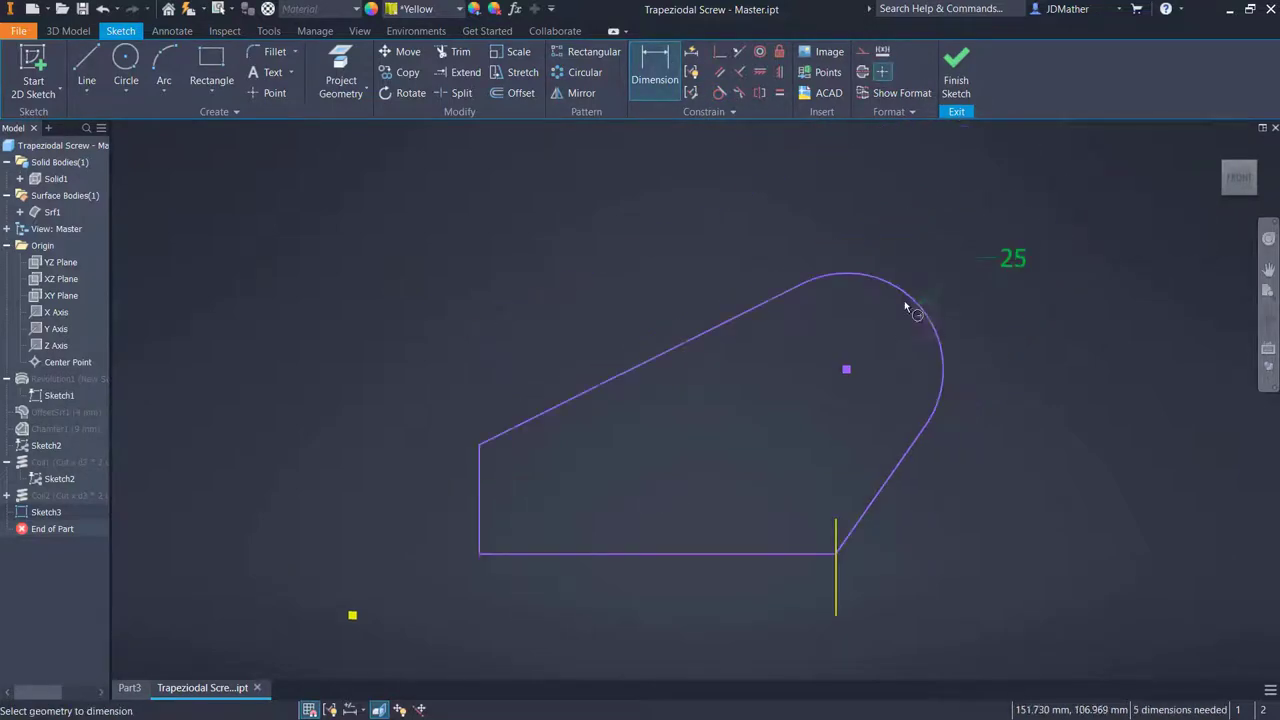
Dimension the horizontal line's length as 64 mm and the vertical line's height as 32 mm
click(723, 556)
click(655, 620)
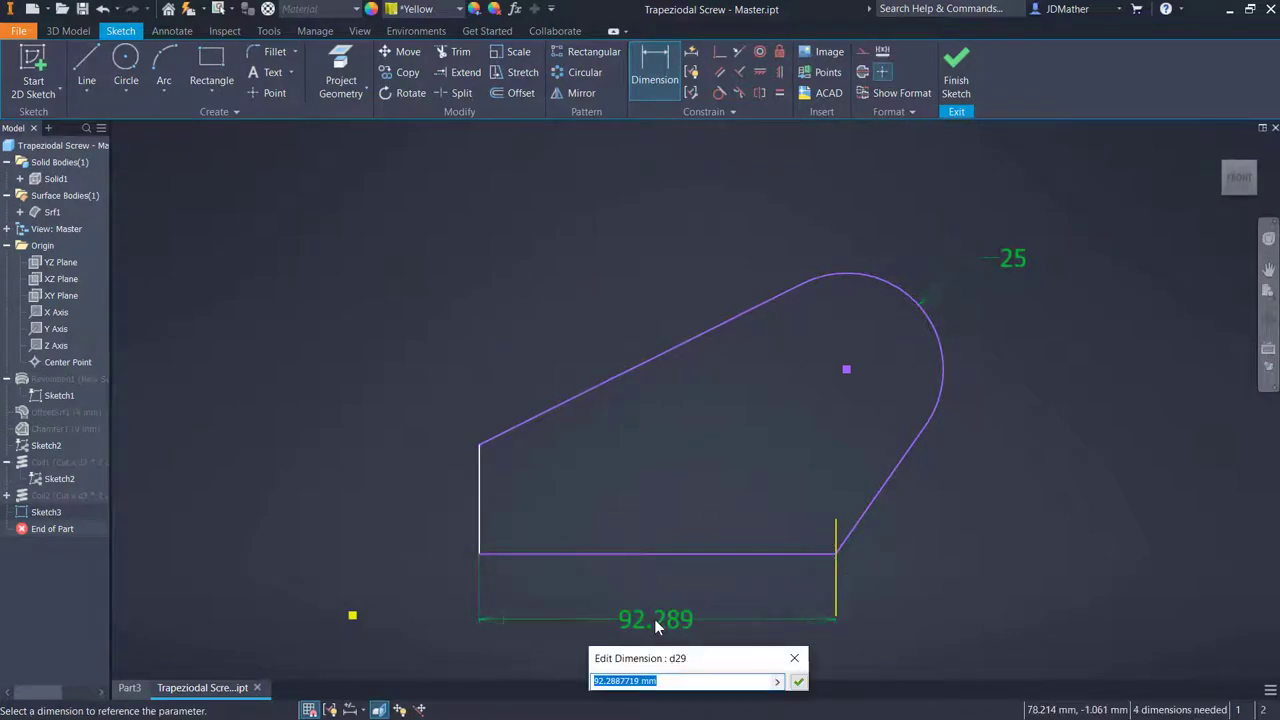
text(64)
key(Return)
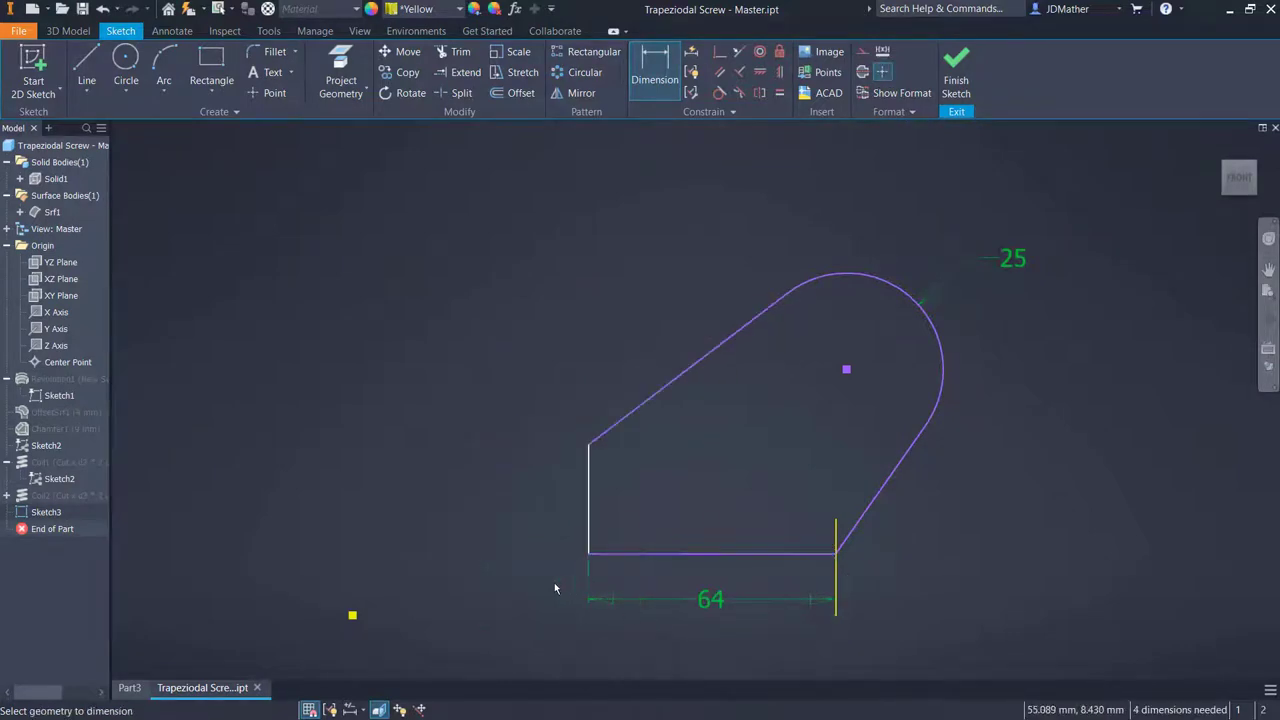
click(588, 507)
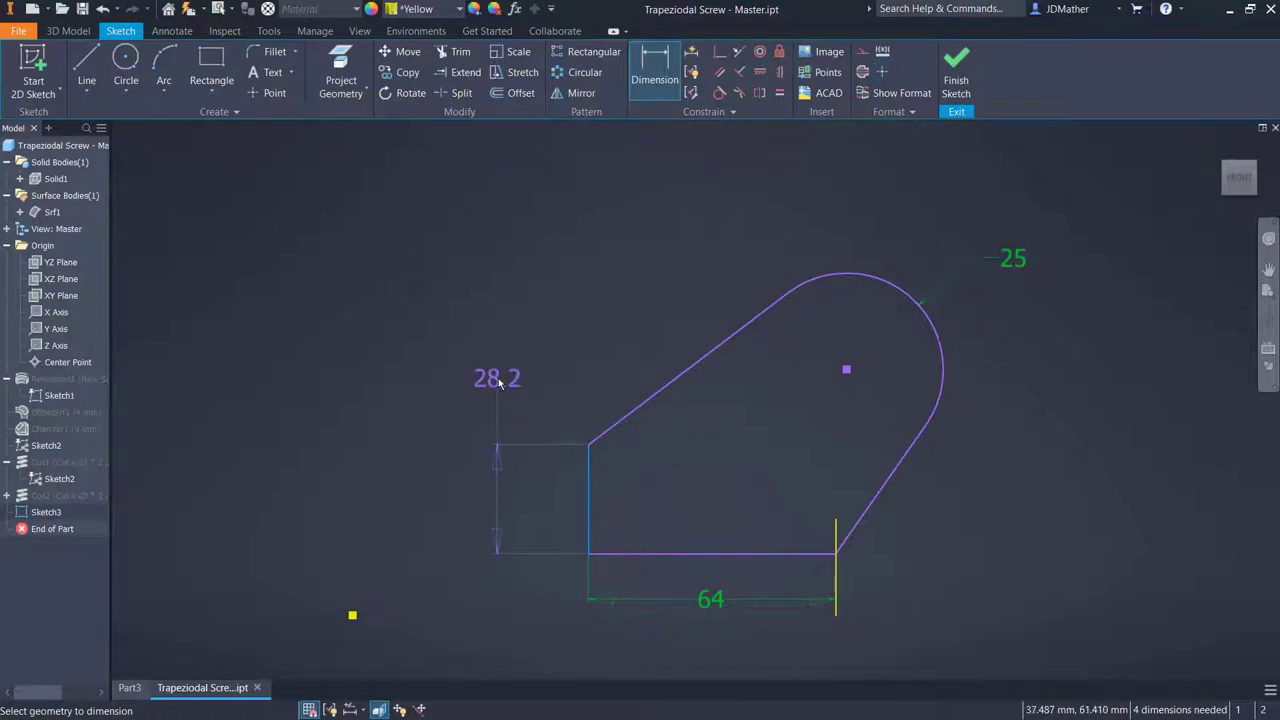
click(501, 383)
text(32)
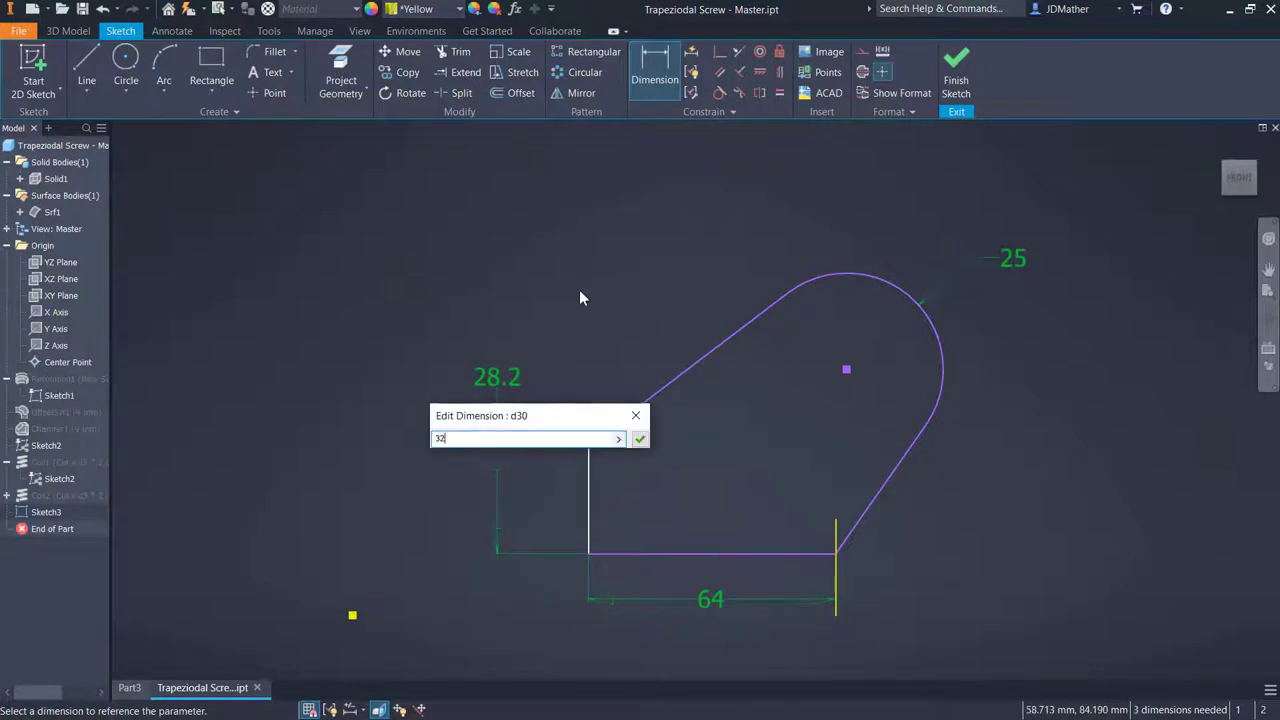
key(Return)
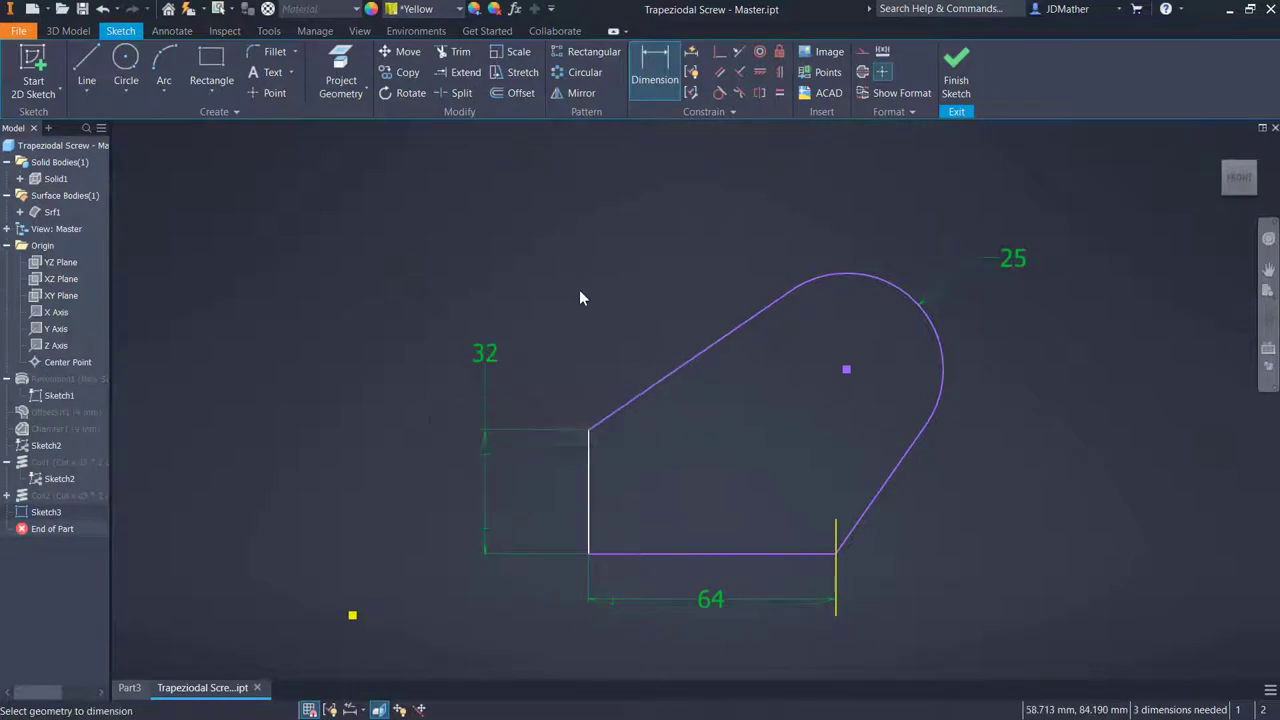
Dimension the horizontal line 16 mm above the origin center point
click(762, 555)
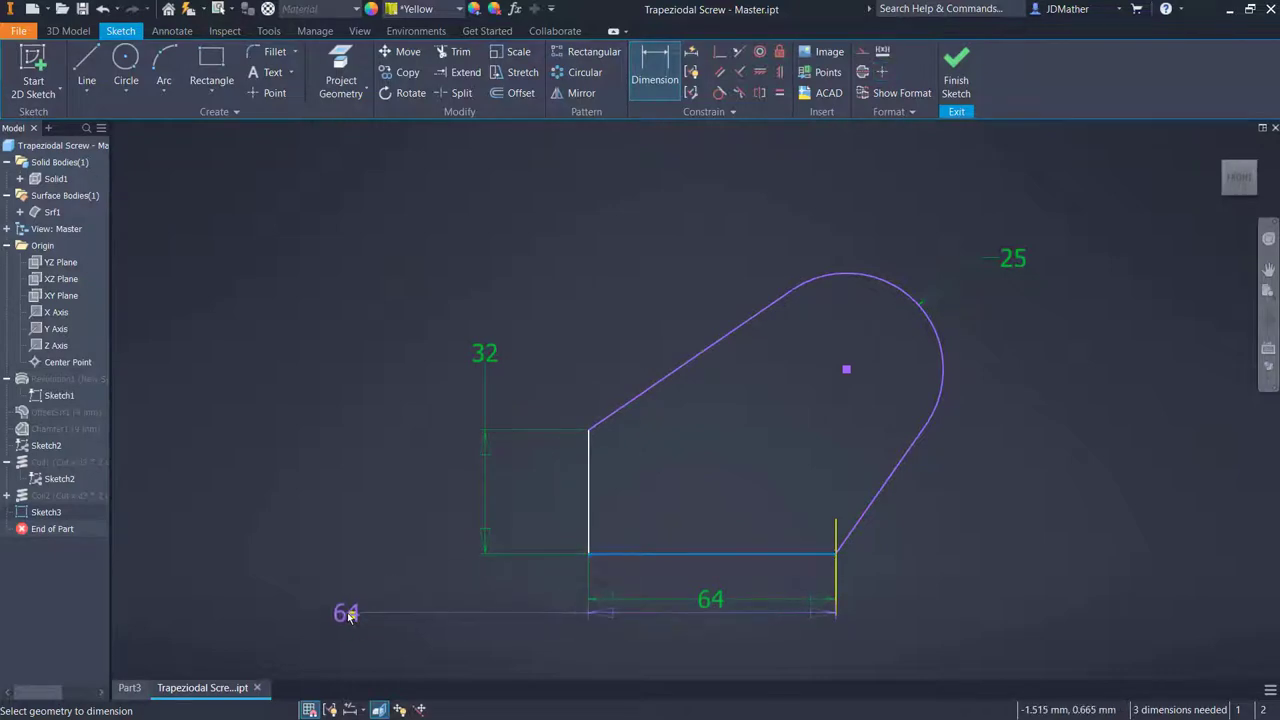
click(352, 616)
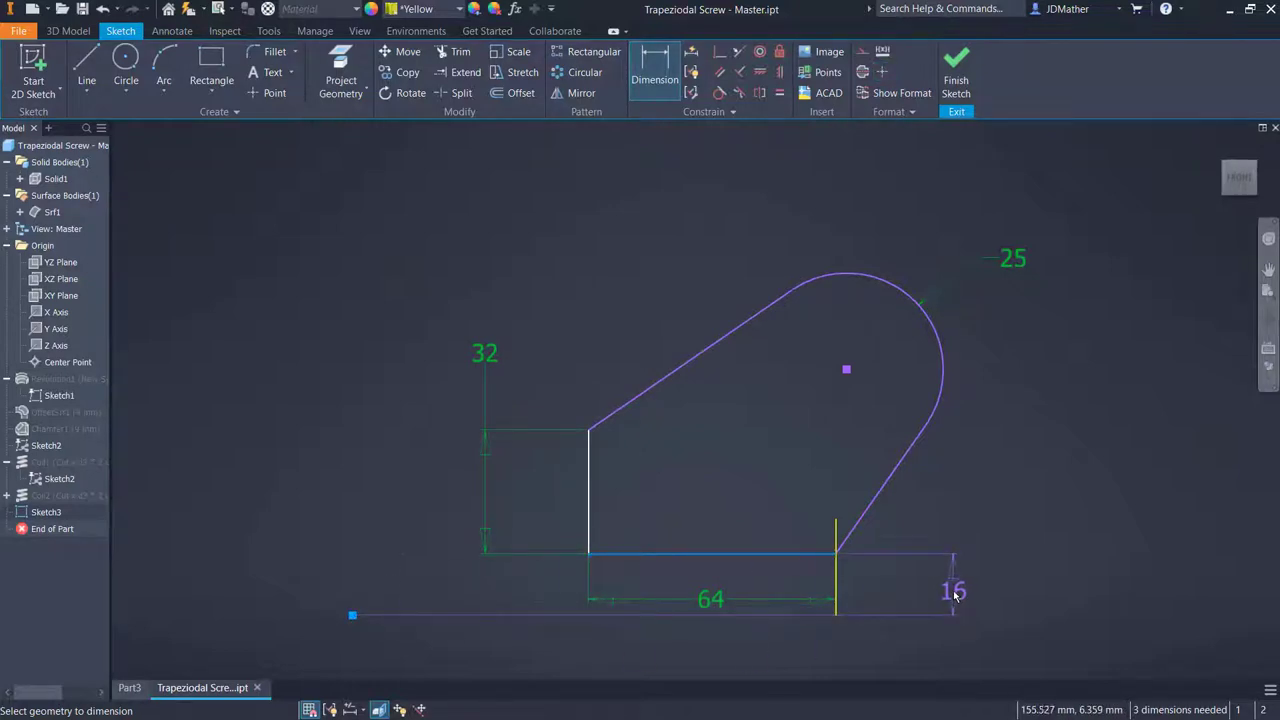
click(955, 594)
text(16)
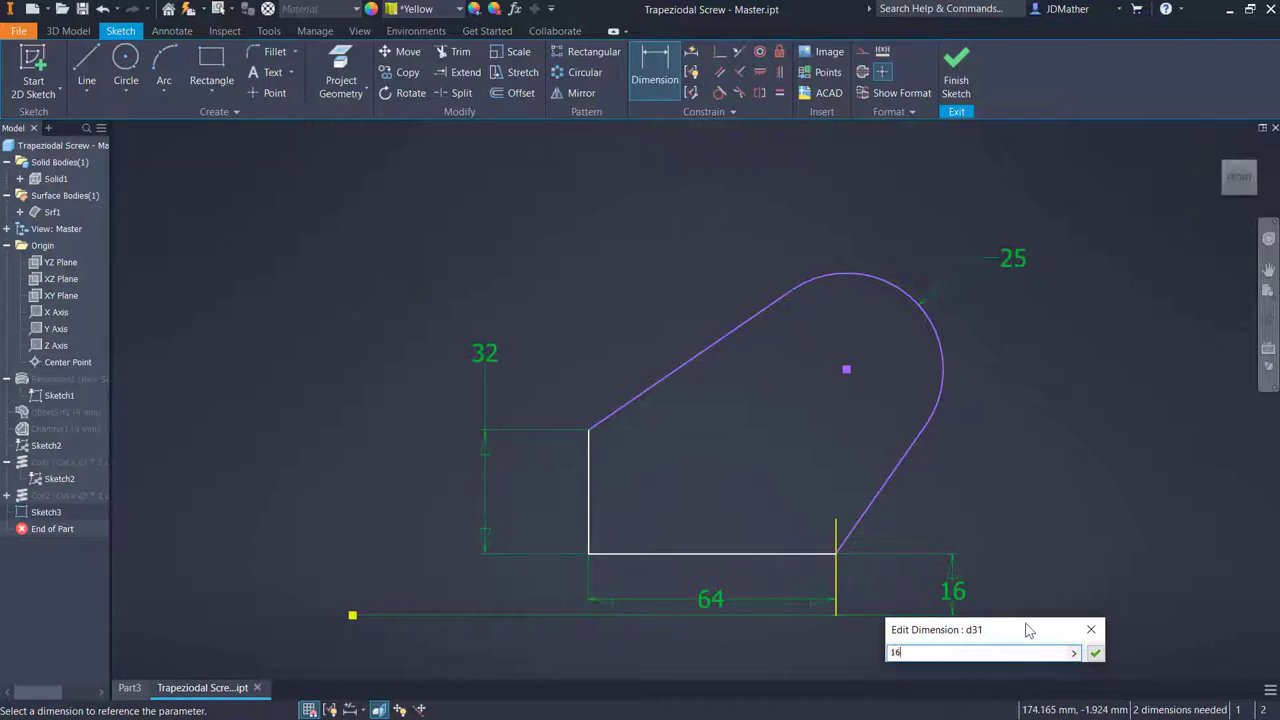
key(Return)
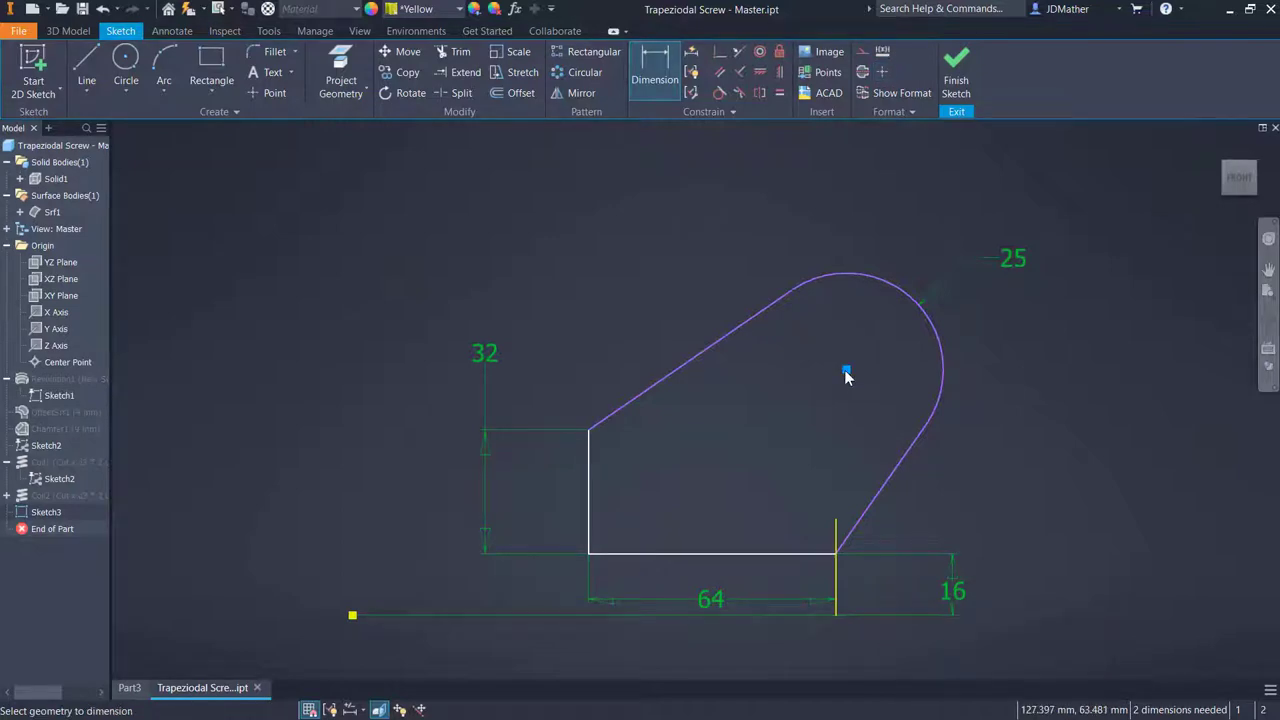
Dimension the arc's center 50 mm vertically and 145 mm horizontally from the origin center point
click(352, 615)
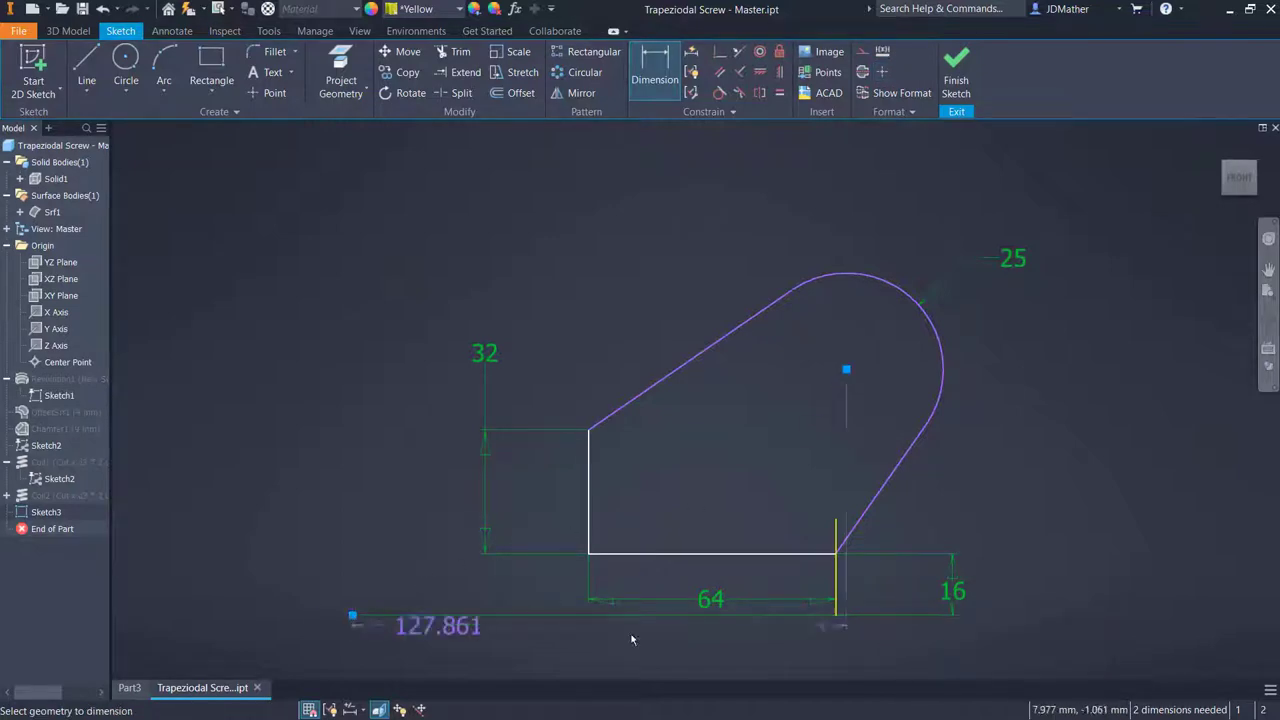
click(1030, 494)
text(50)
key(Return)
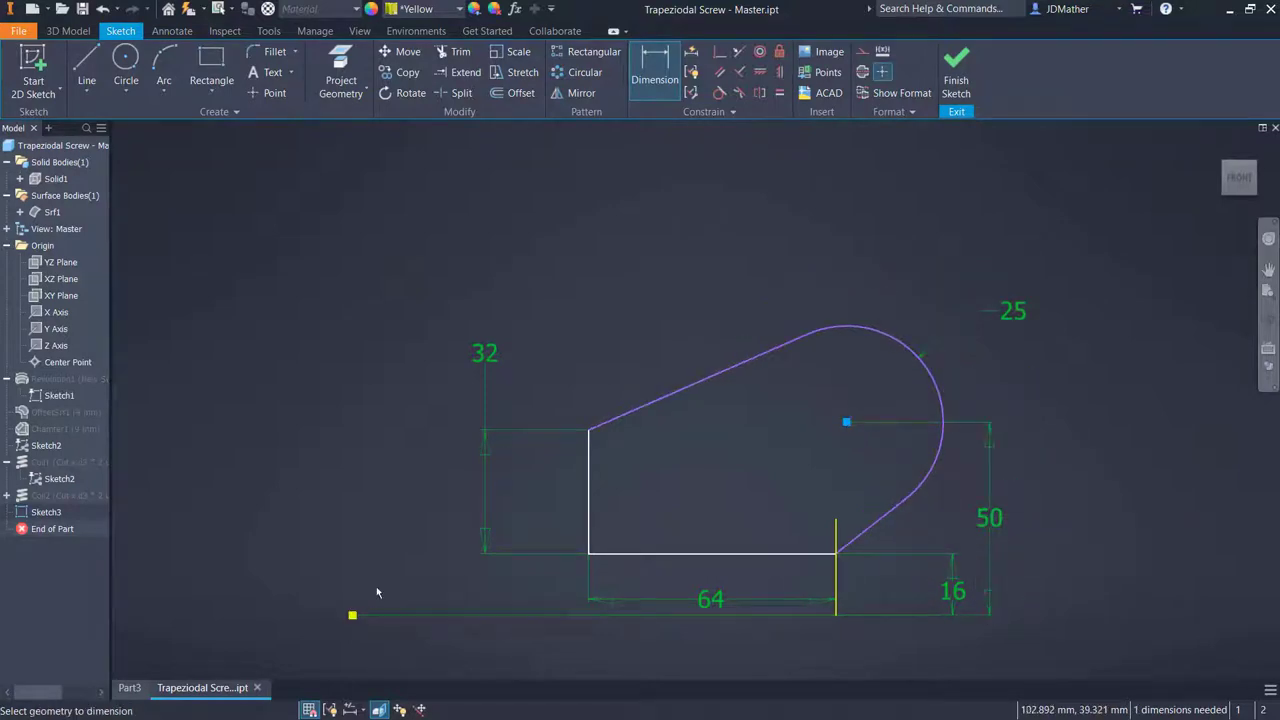
click(352, 615)
click(564, 656)
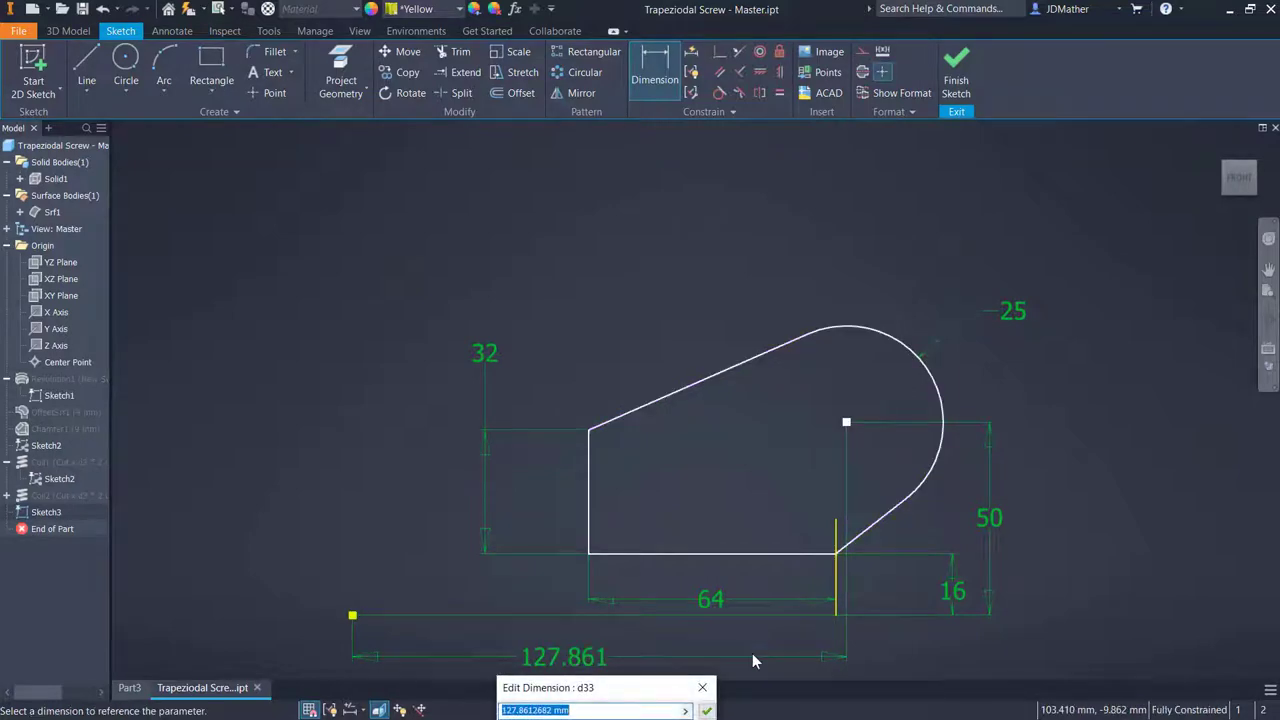
text(145)
key(Return)
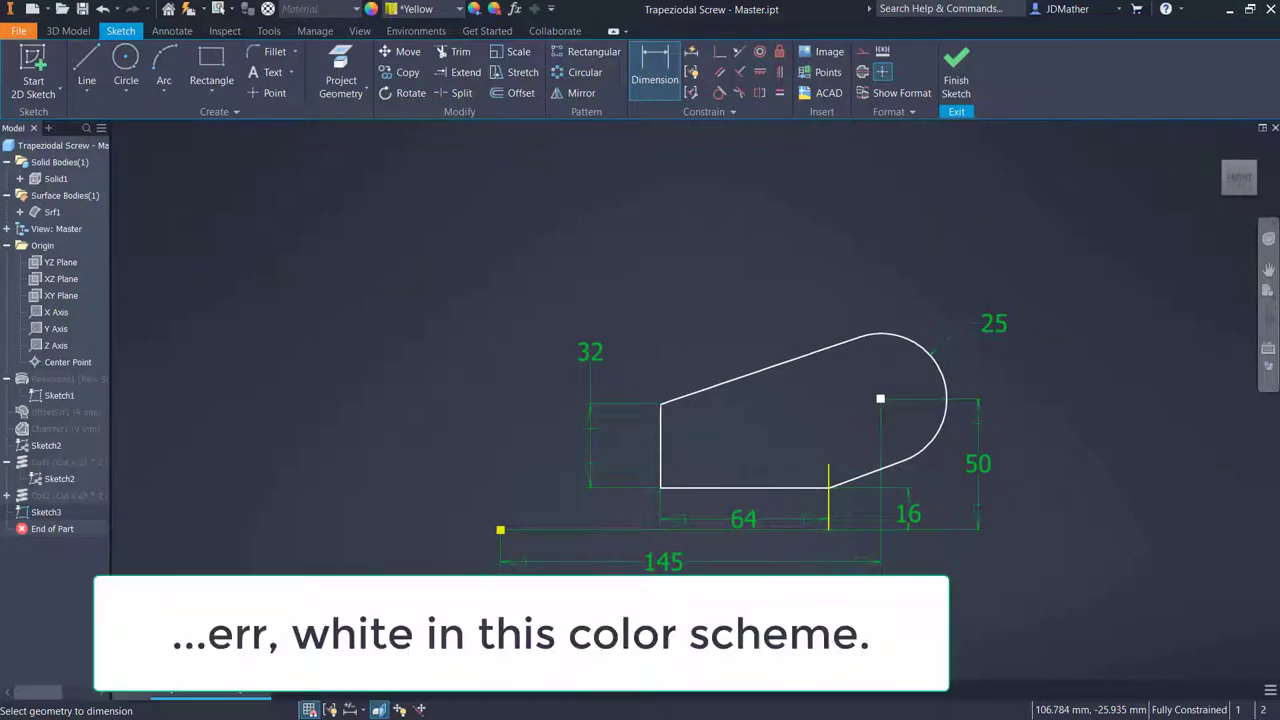
scroll(781, 597, down, 2)
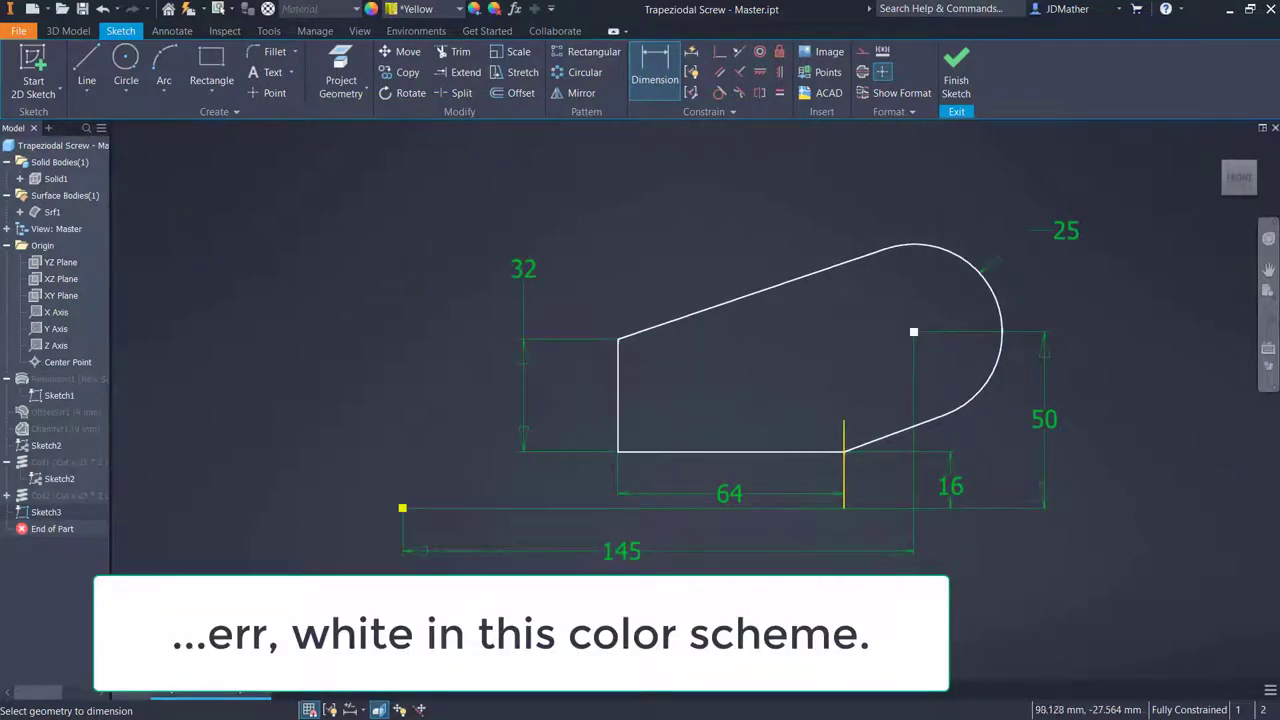
Set the horizontal line's offset above the origin center point to 15 mm and its length to 65 mm
click(952, 500)
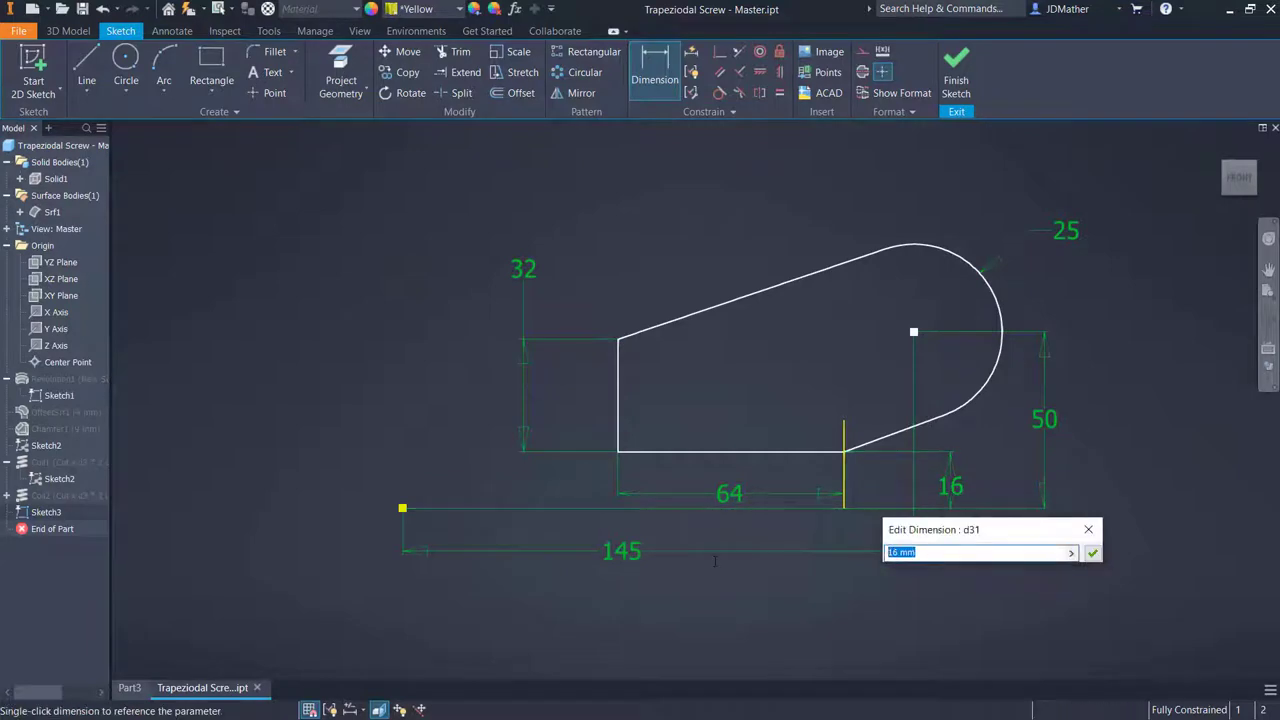
text(15)
key(Return)
click(740, 498)
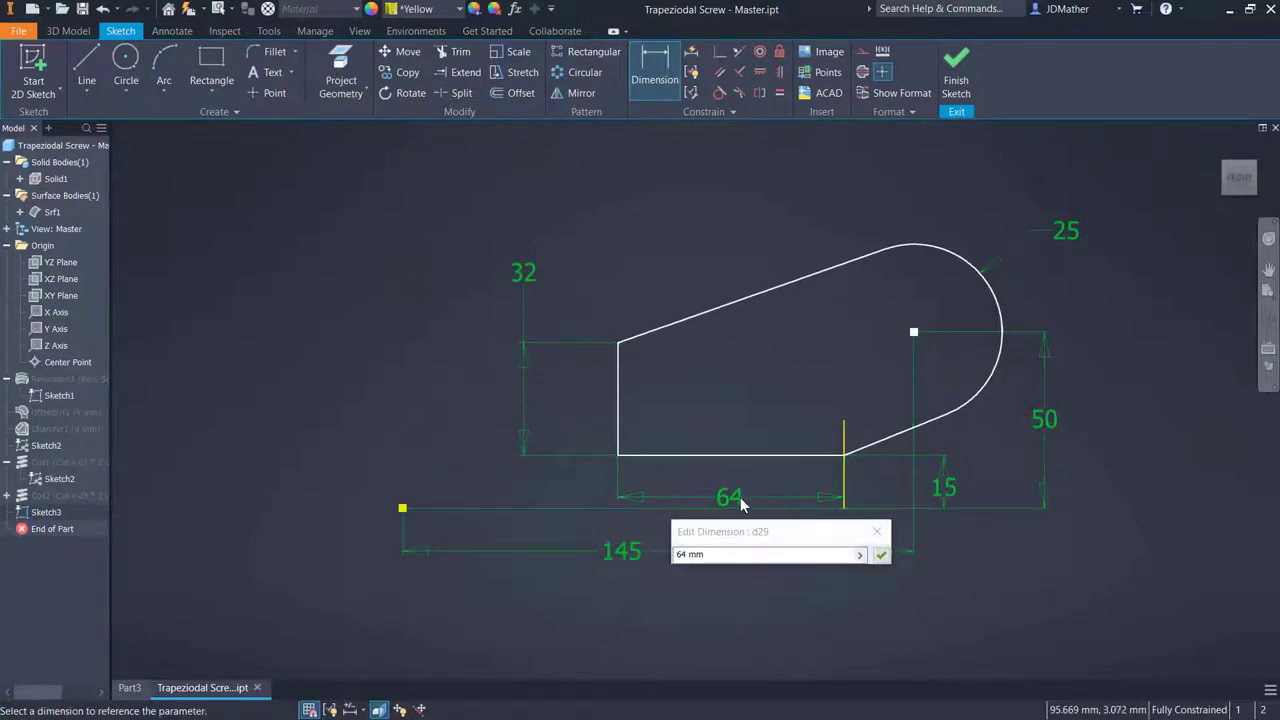
drag(729, 551, 586, 557)
text(65)
key(Return)
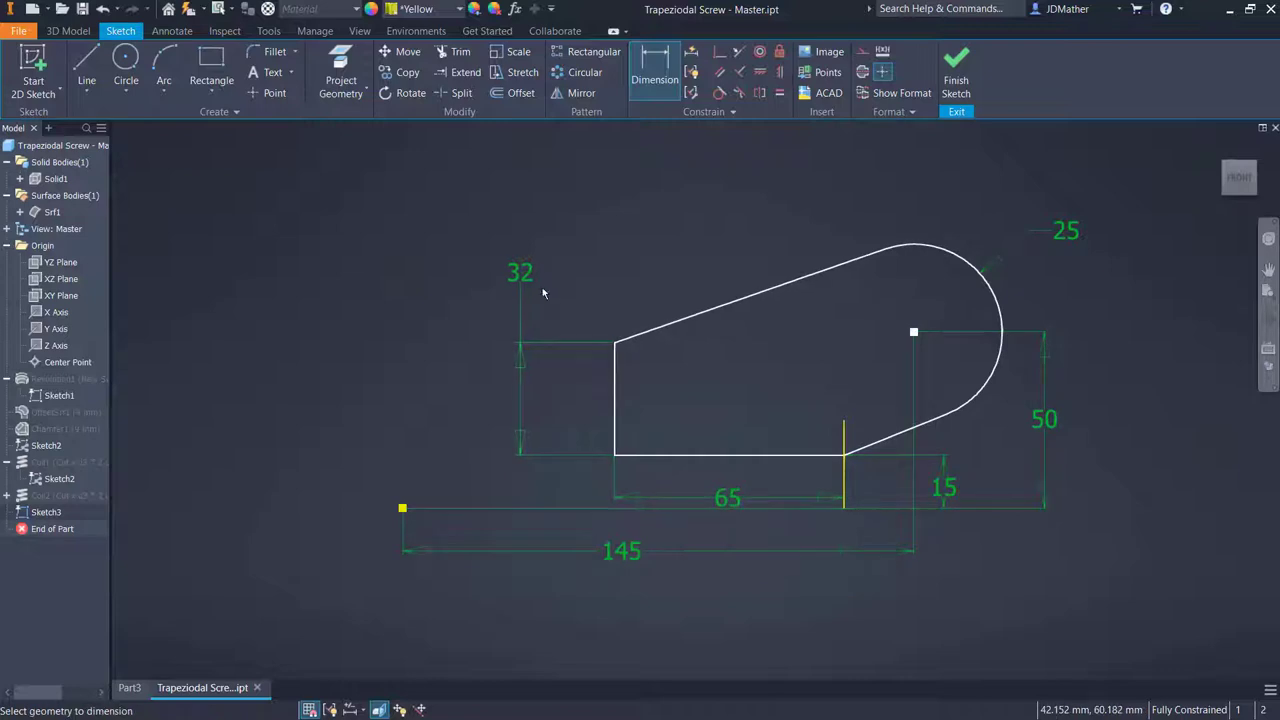
Set the profile's vertical line to a height of 30 mm and finish the sketch
click(521, 279)
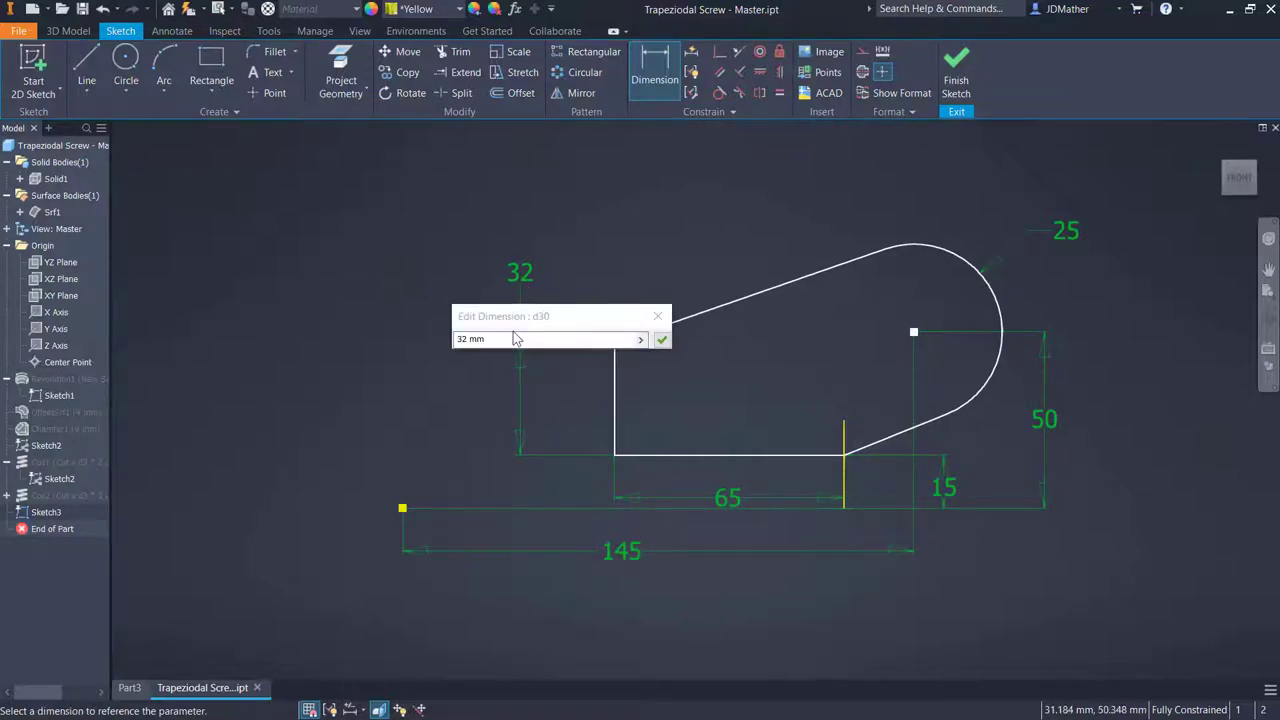
drag(515, 339, 456, 339)
text(30)
key(Return)
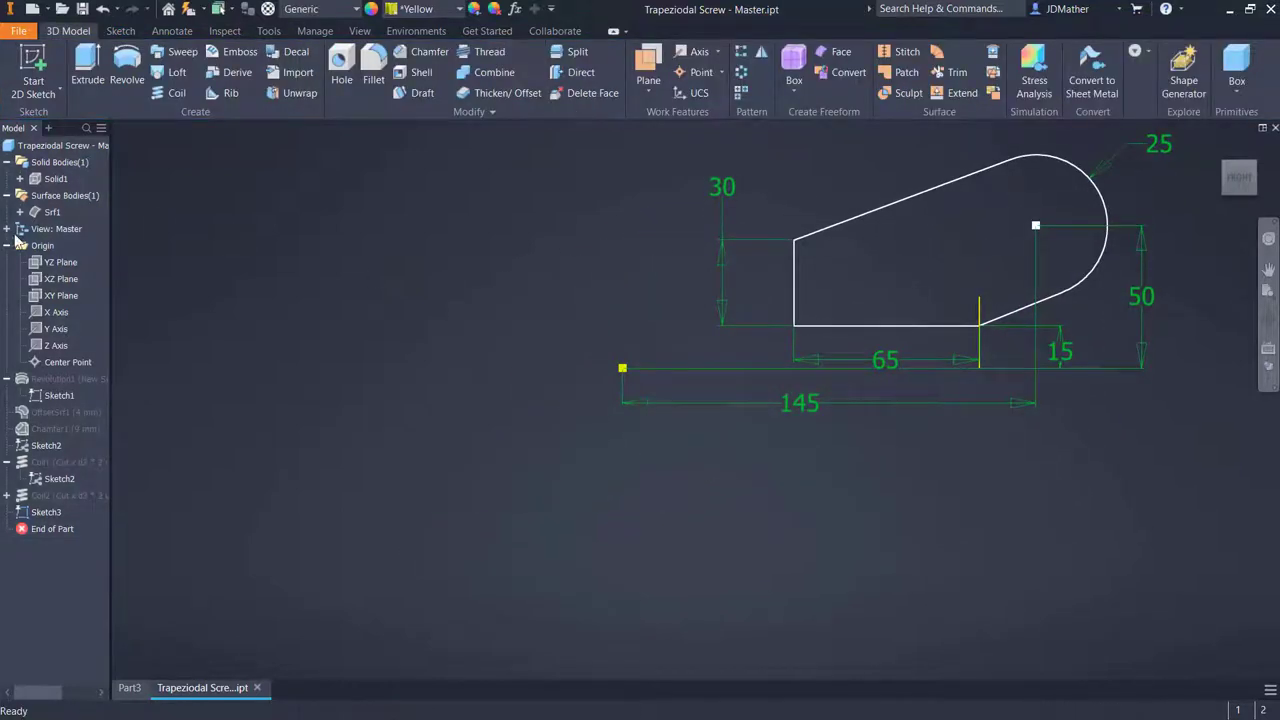
Show the hidden screw solid and extrude the wing profile symmetrically by 3 mm, joined to the solid
right_click(52, 180)
click(76, 254)
key(e)
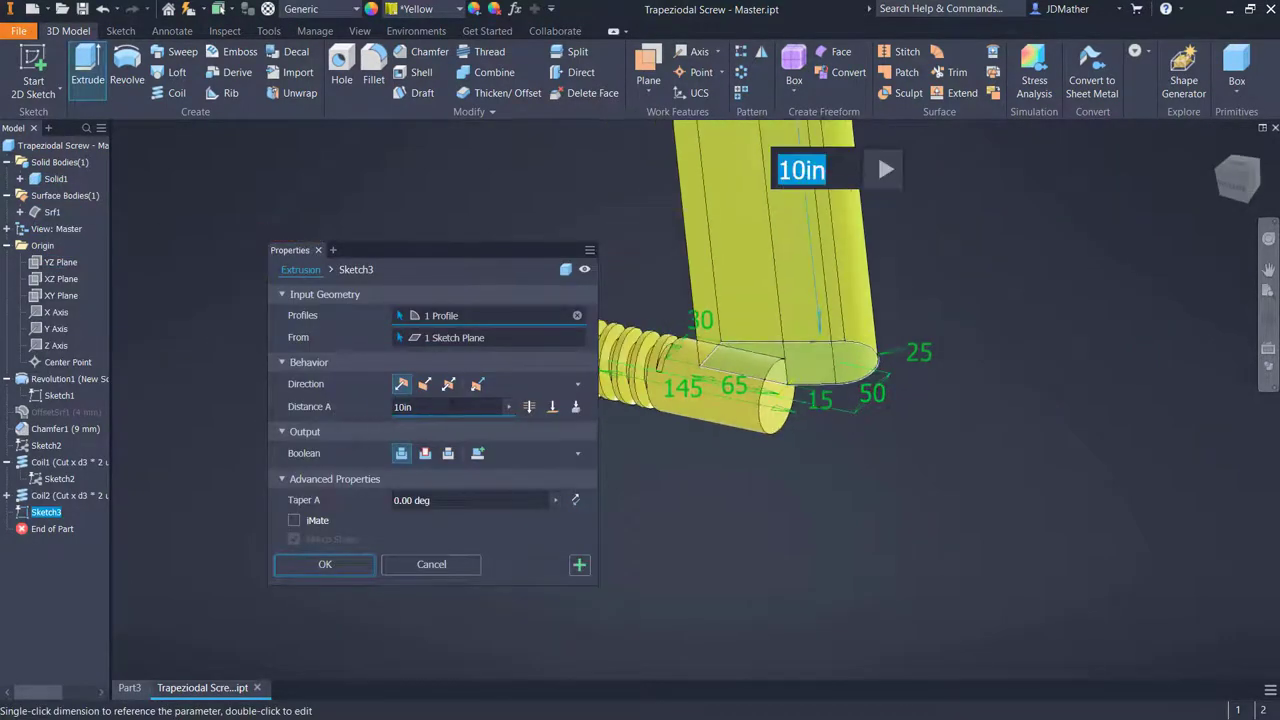
click(448, 384)
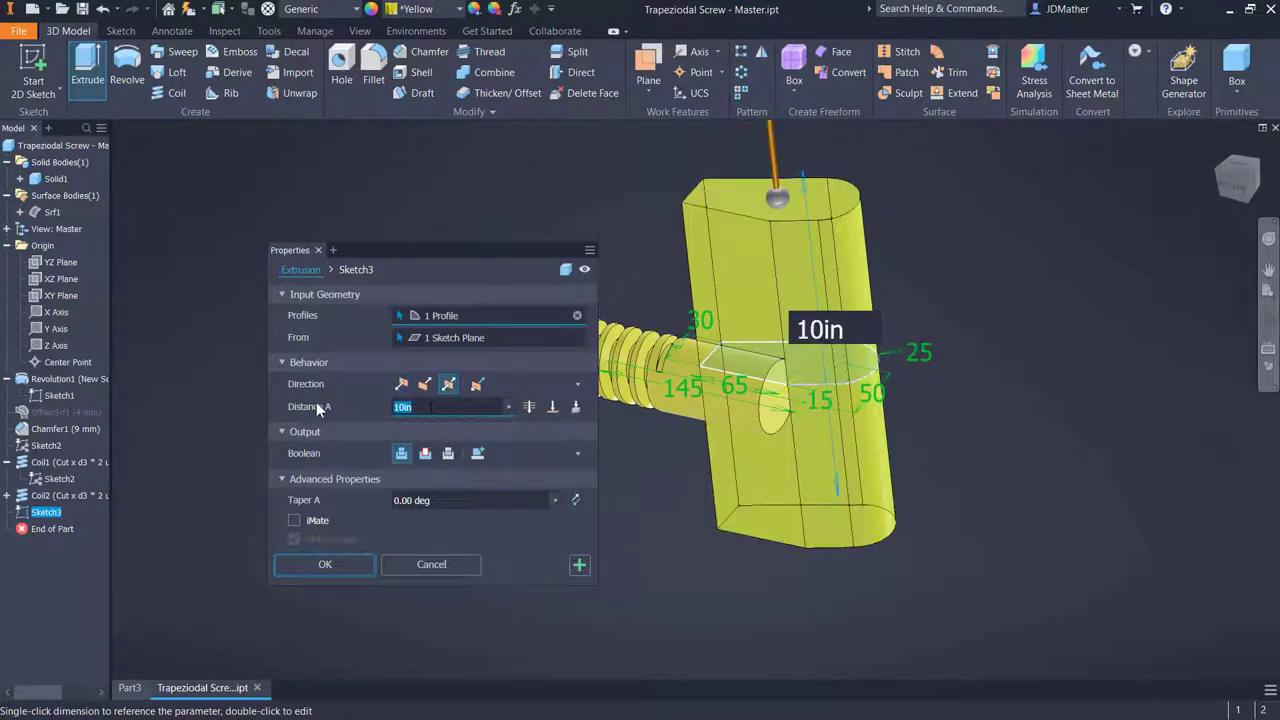
text(3mm)
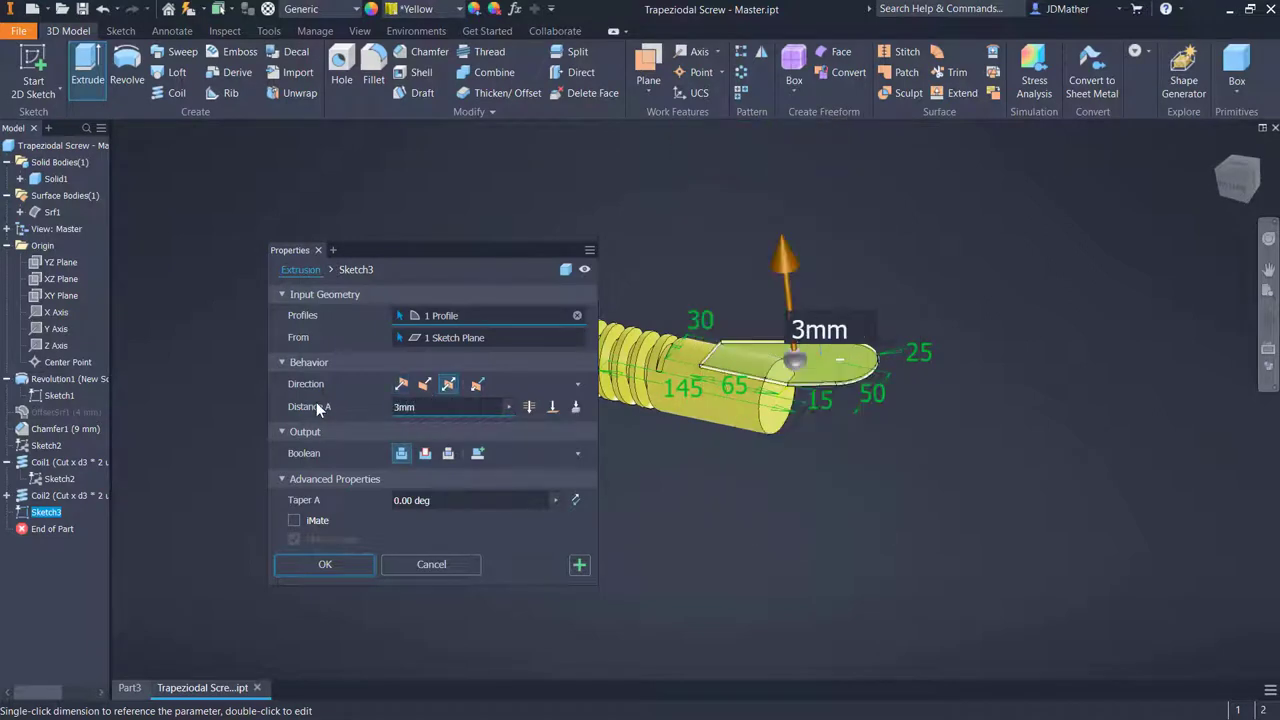
key(Return)
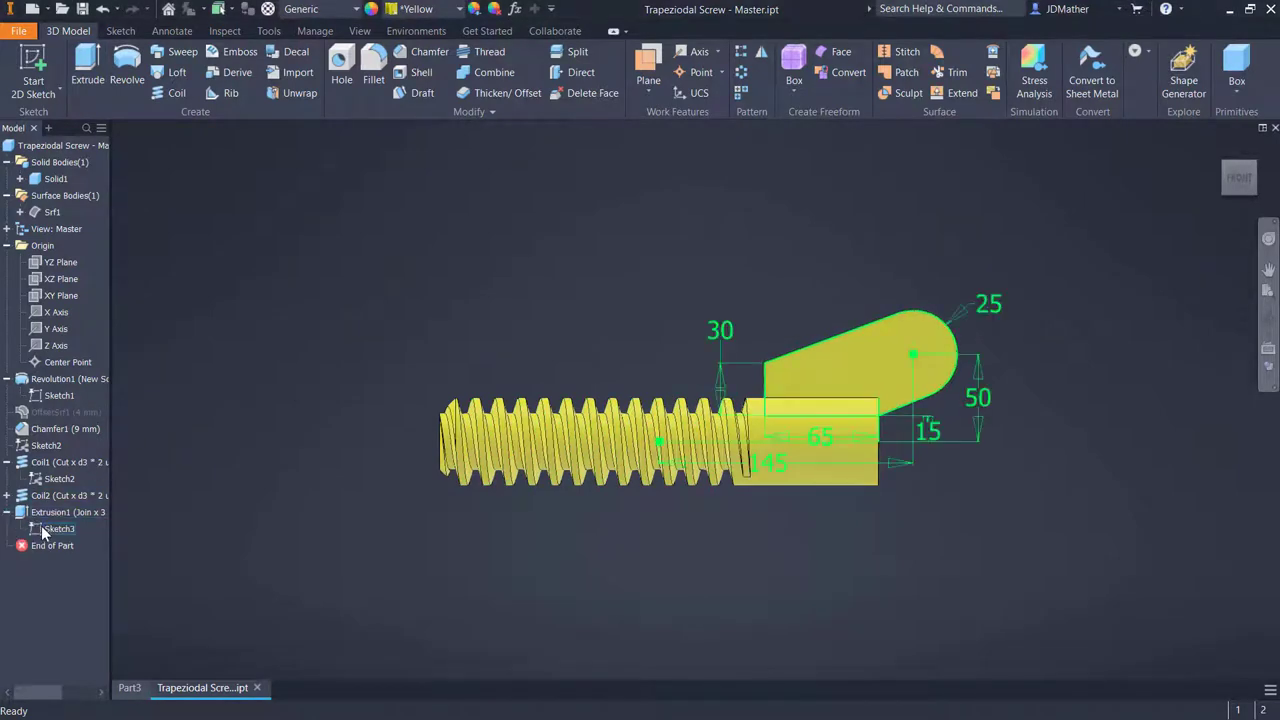
Edit the extrusion's sketch to set the vertical line's height to 15 mm, then finish the sketch
right_click(45, 512)
click(80, 482)
double_click(617, 250)
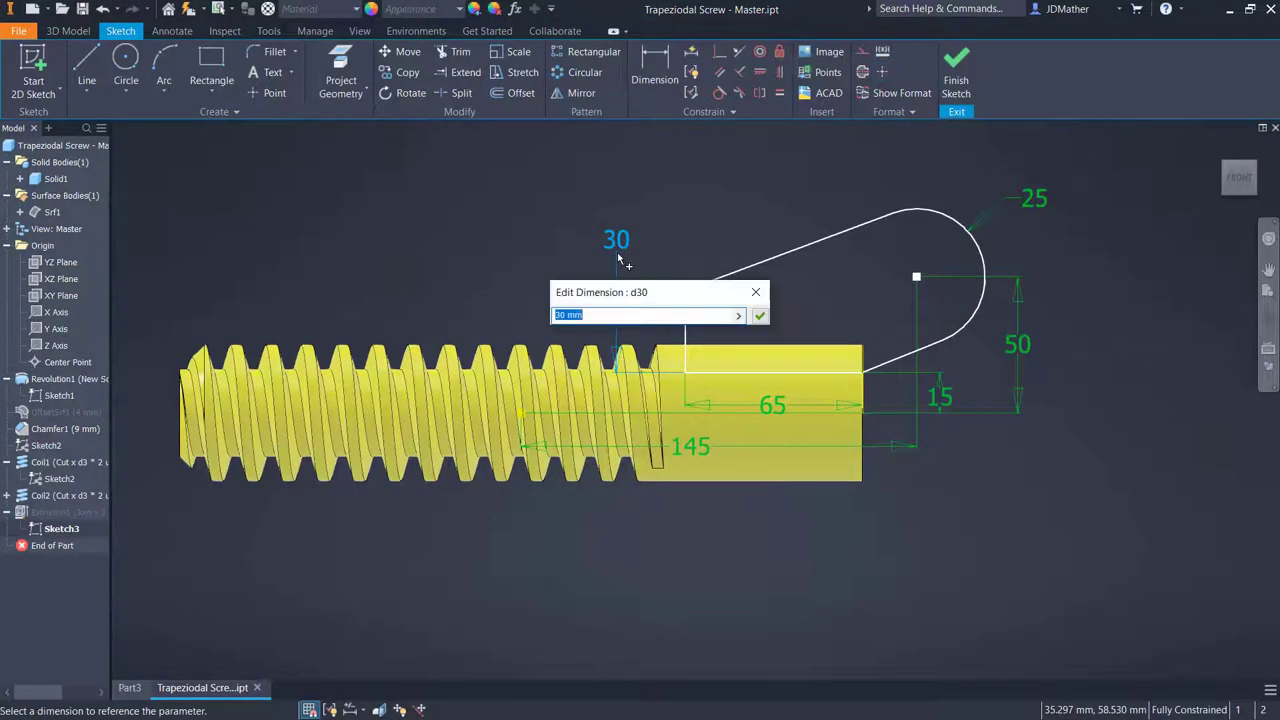
text(15)
key(Return)
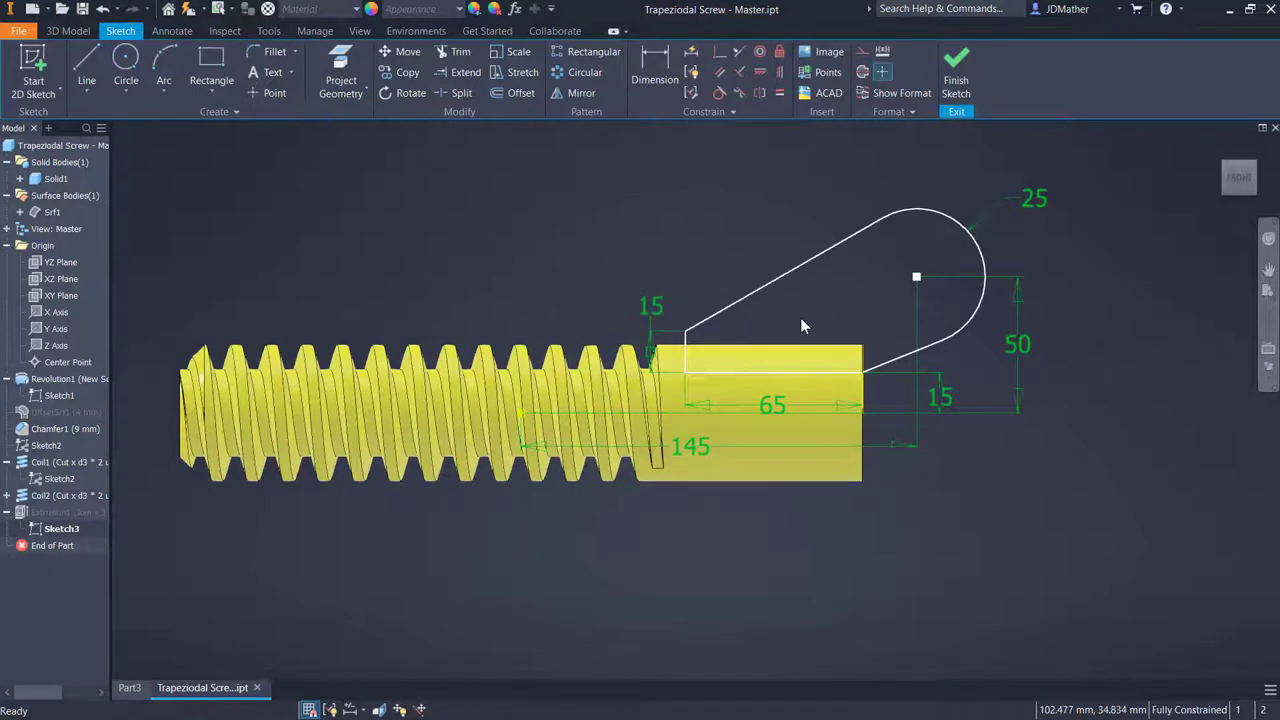
click(958, 66)
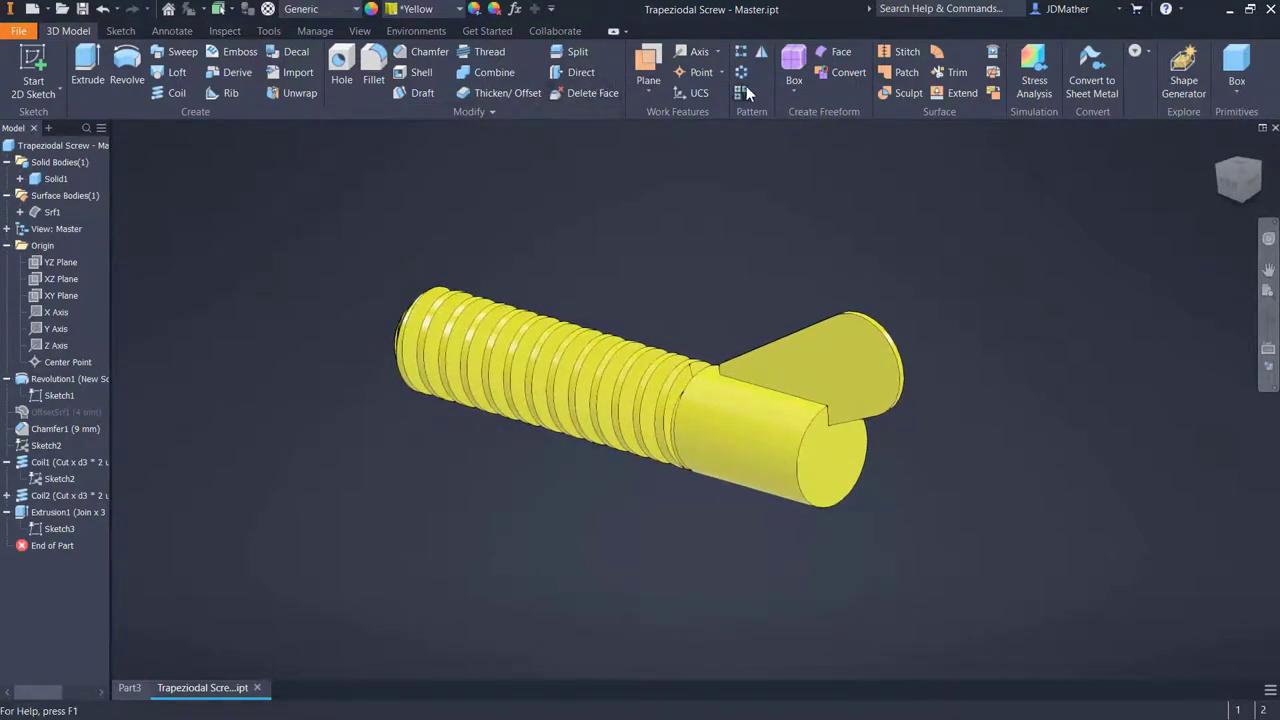
Mirror the wing extrusion about the XZ plane
click(760, 54)
click(770, 345)
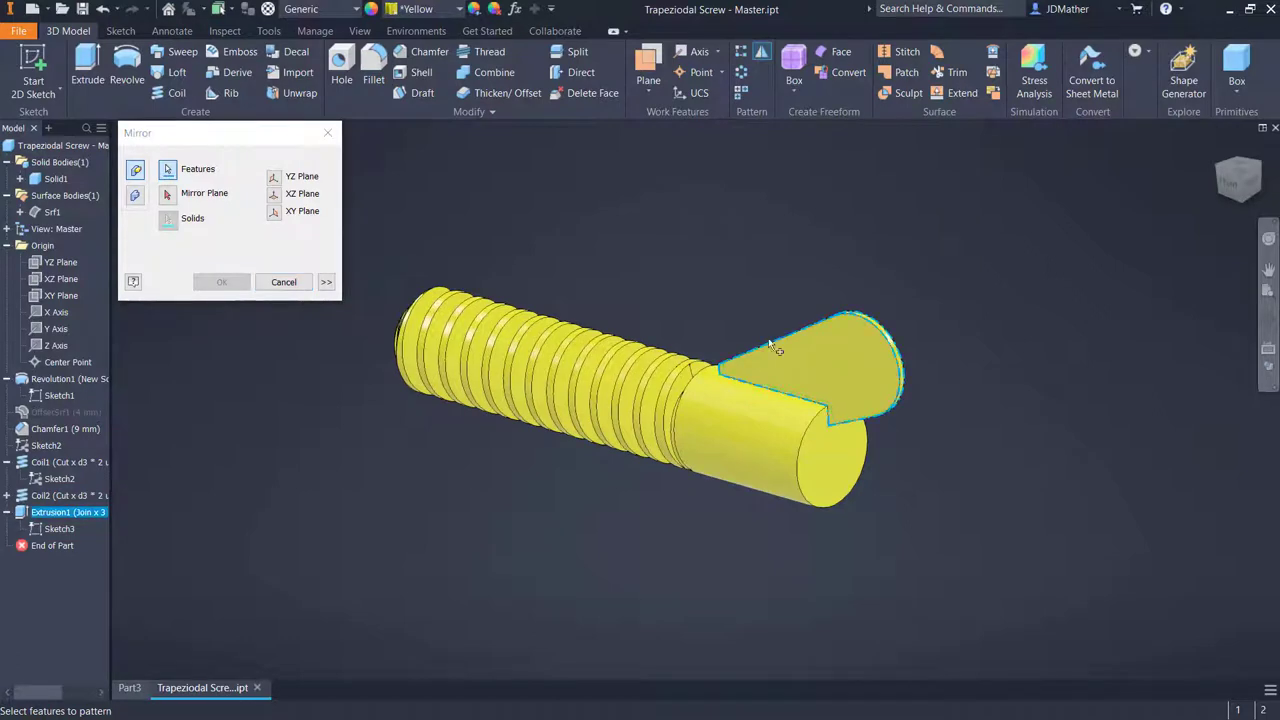
click(171, 198)
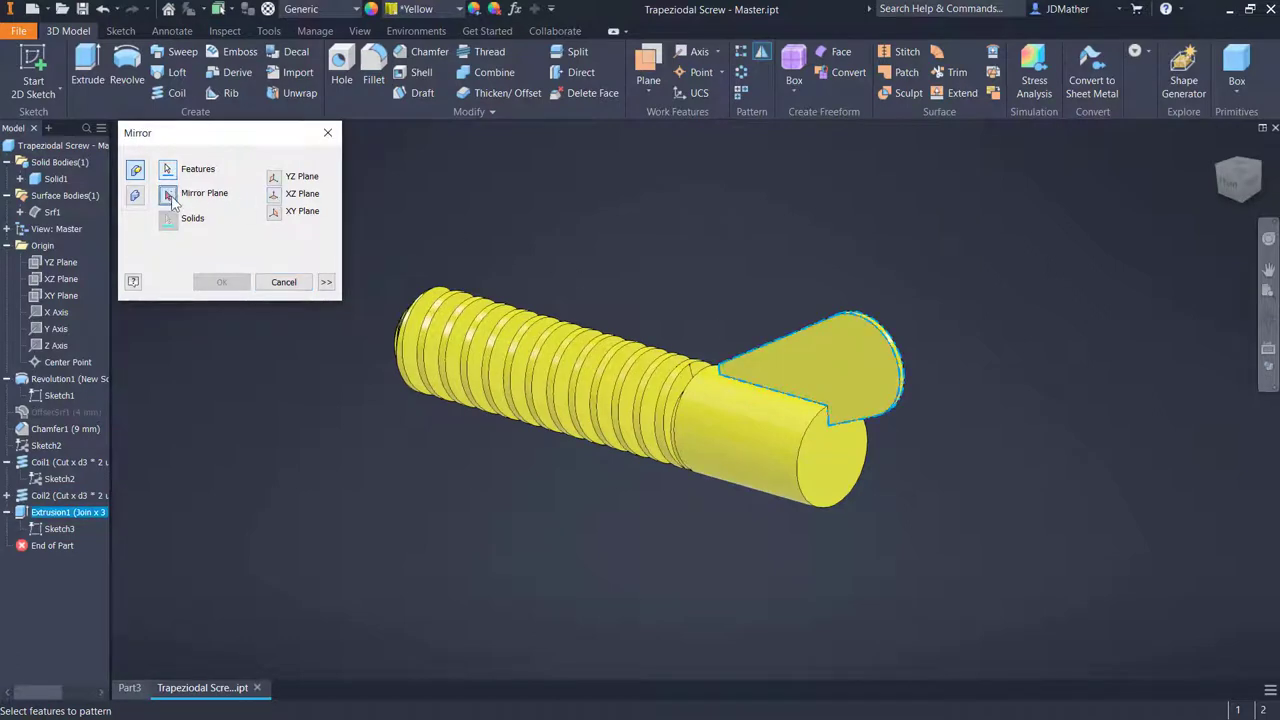
click(62, 279)
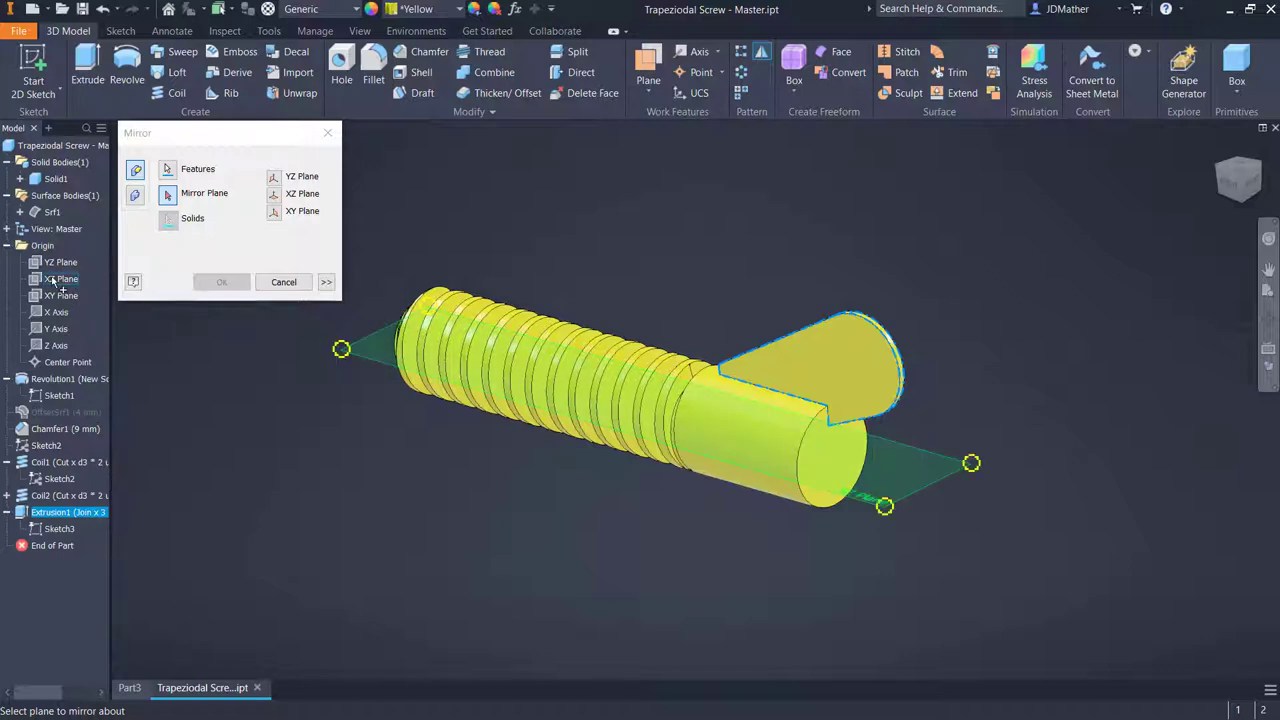
click(222, 281)
Chamfer the circular edge at the shank's free end with a 5 mm distance
key(F5)
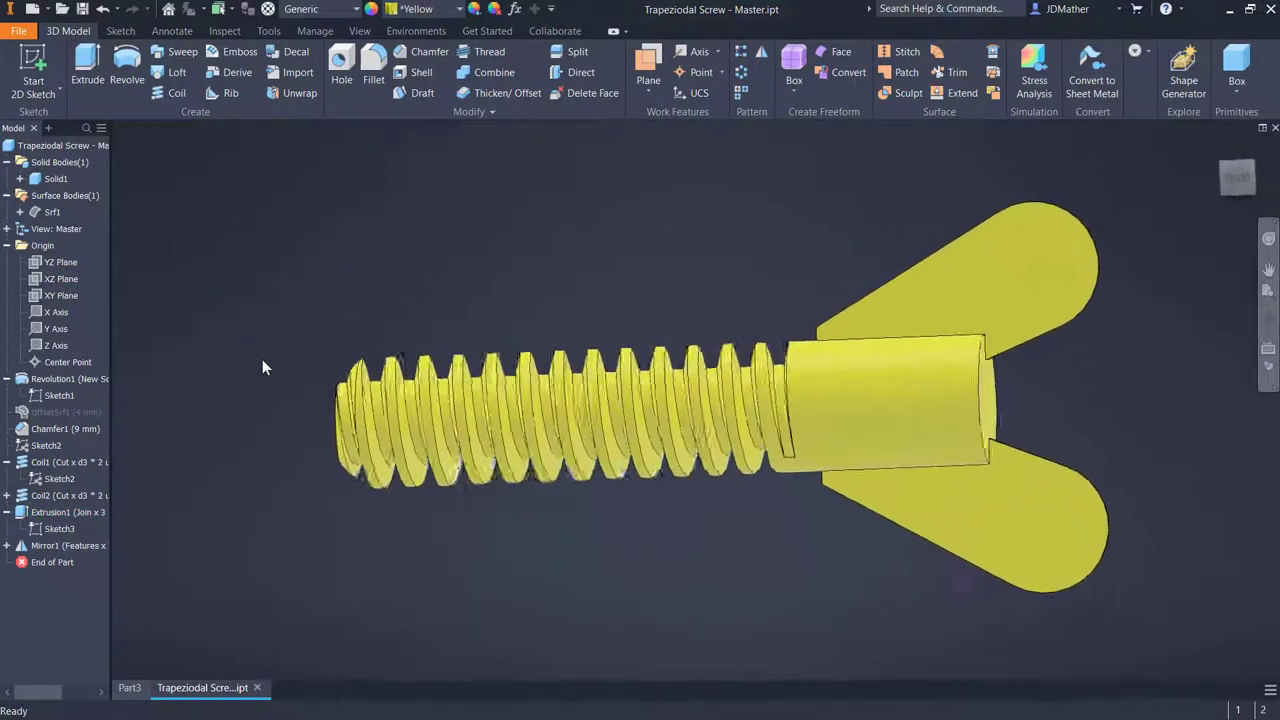
key(F6)
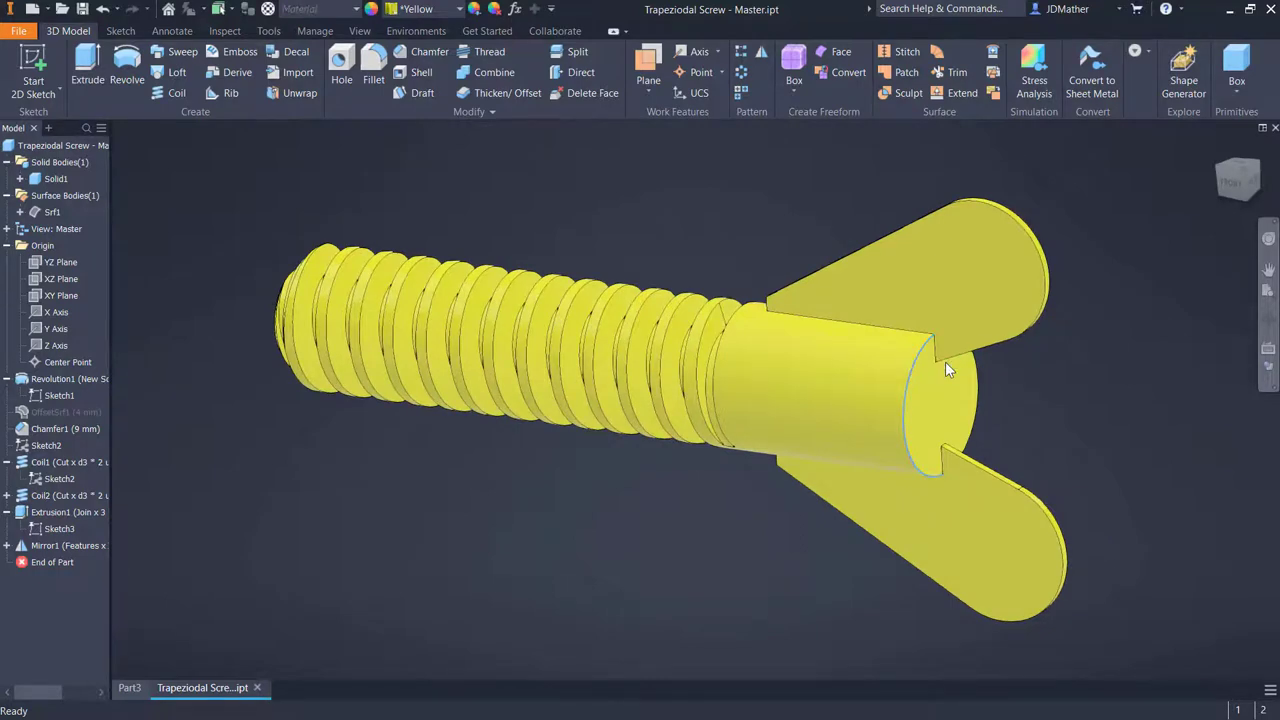
key(ctrl+shift+k)
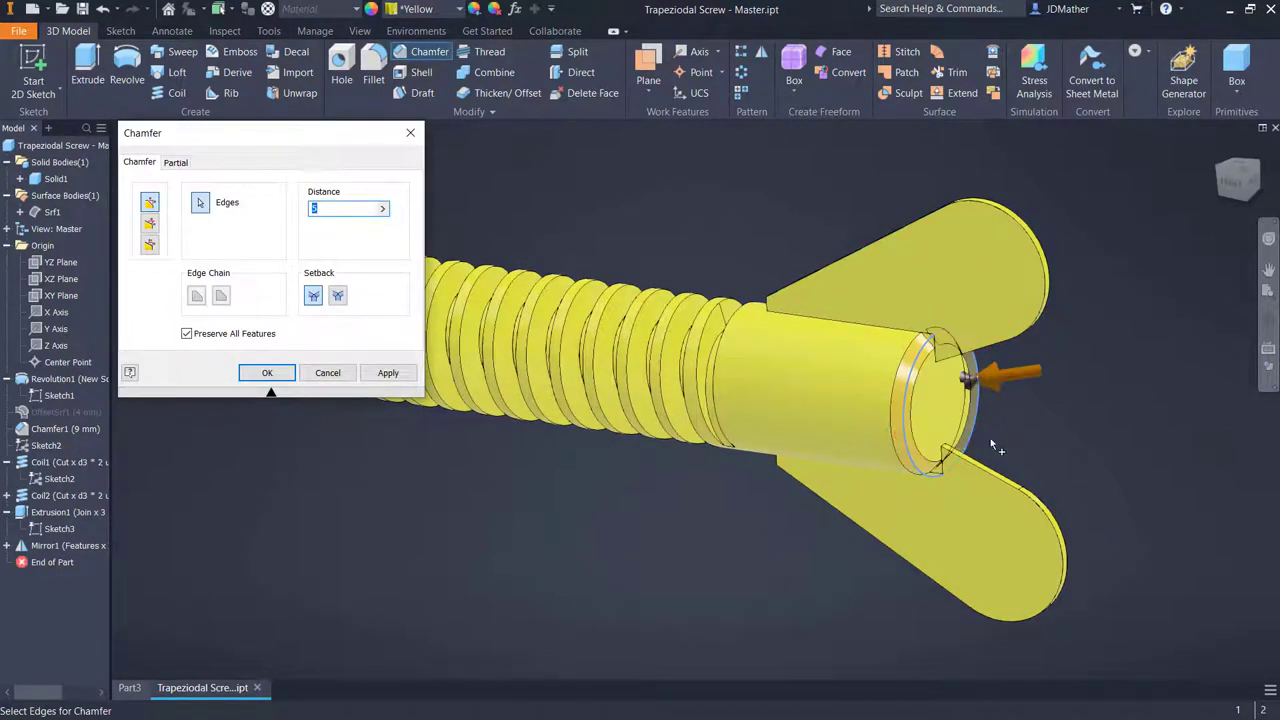
click(267, 372)
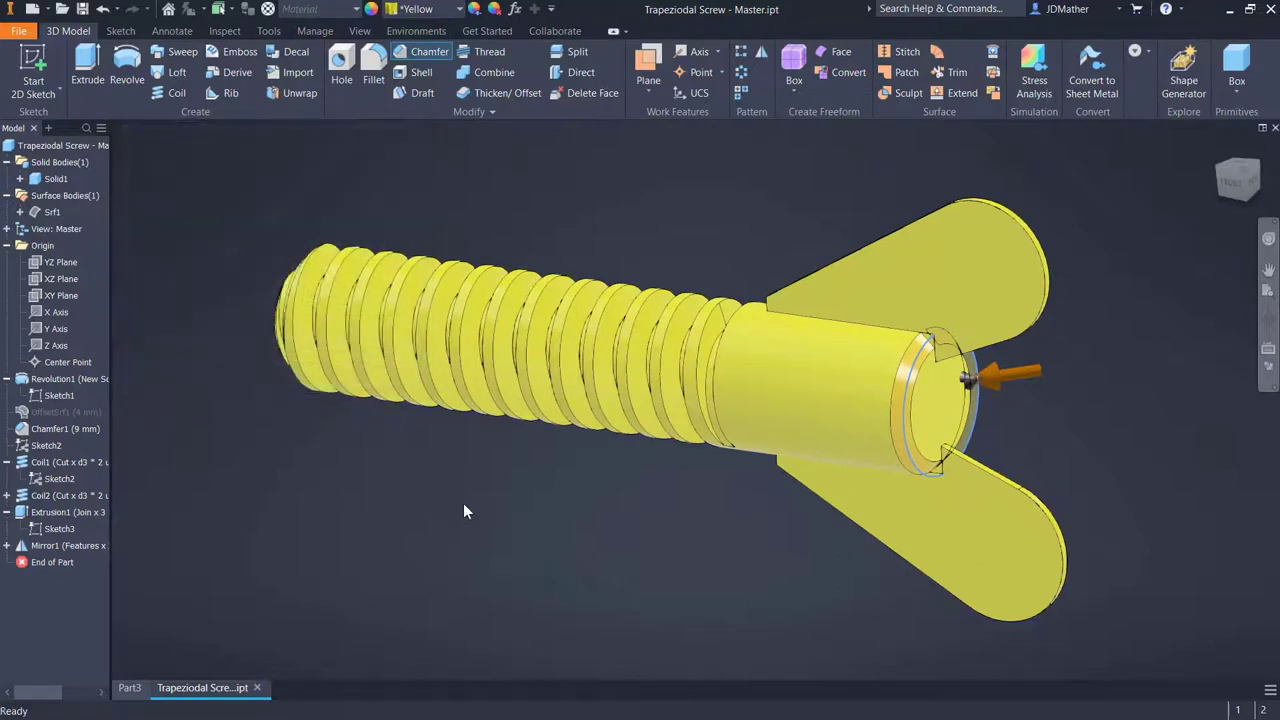
Start a new sketch on the XY plane and slice the model graphics at the sketch plane
key(F5)
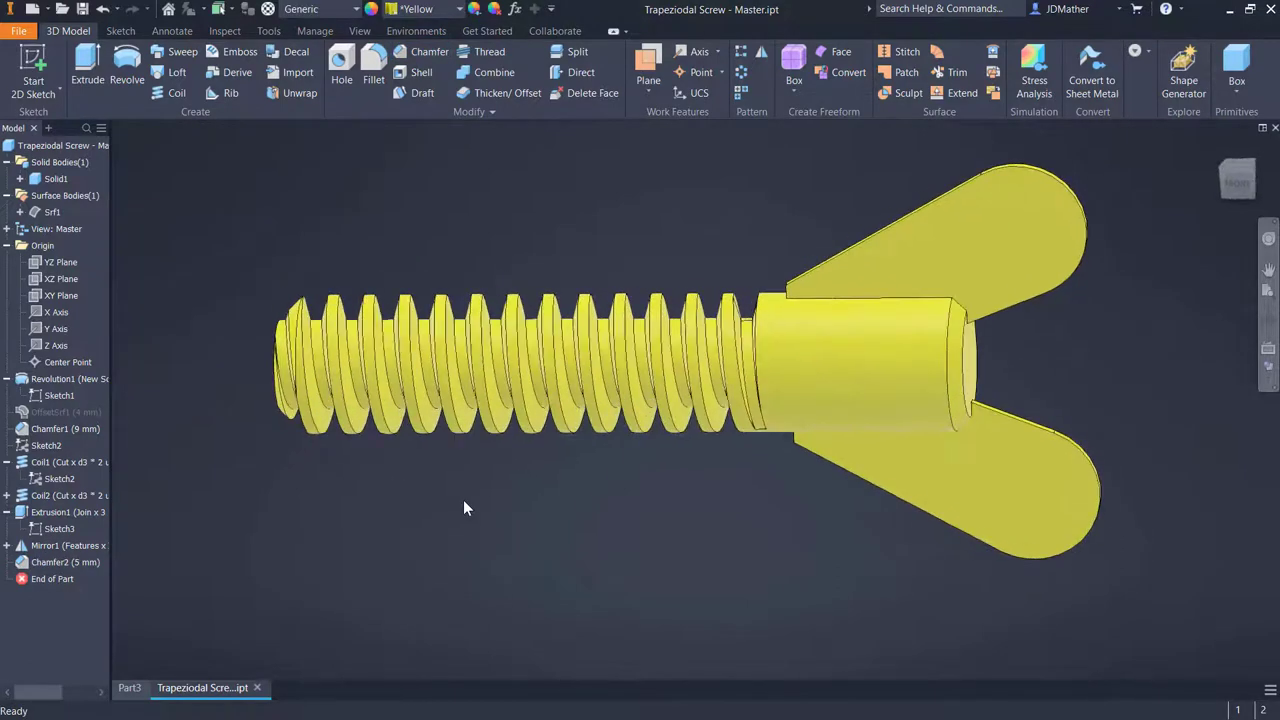
click(1238, 186)
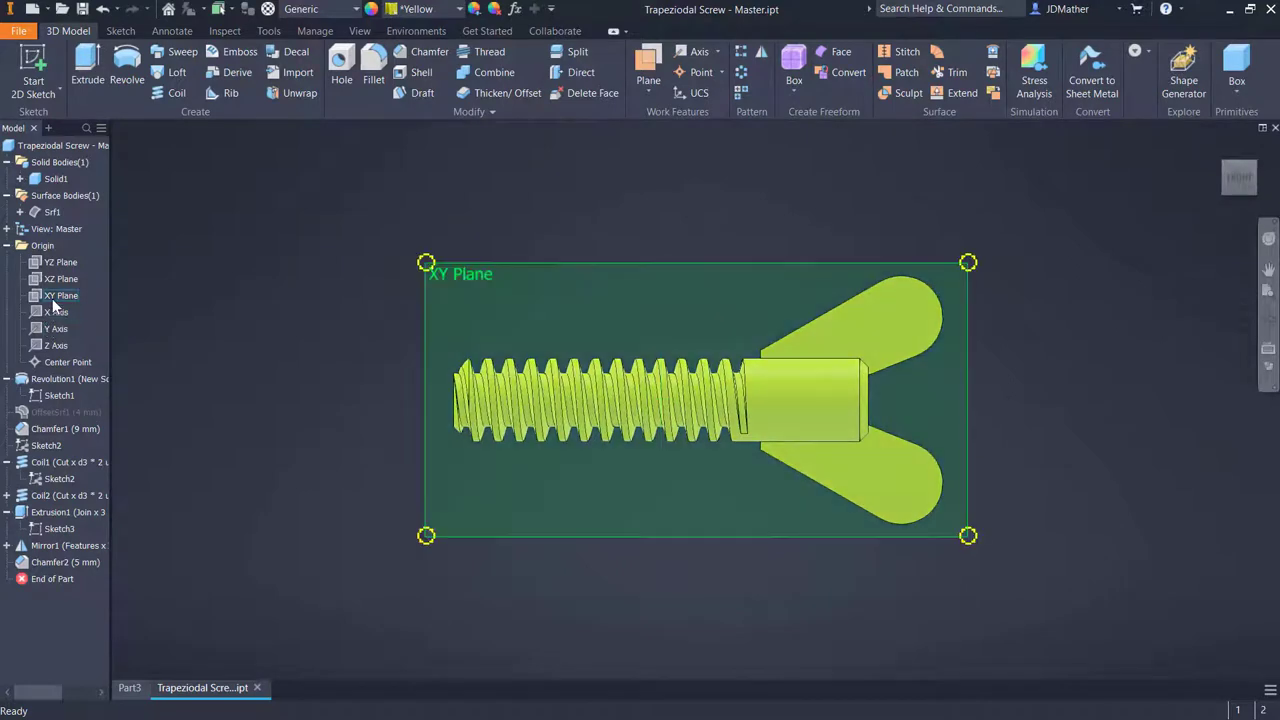
right_click(52, 298)
click(80, 340)
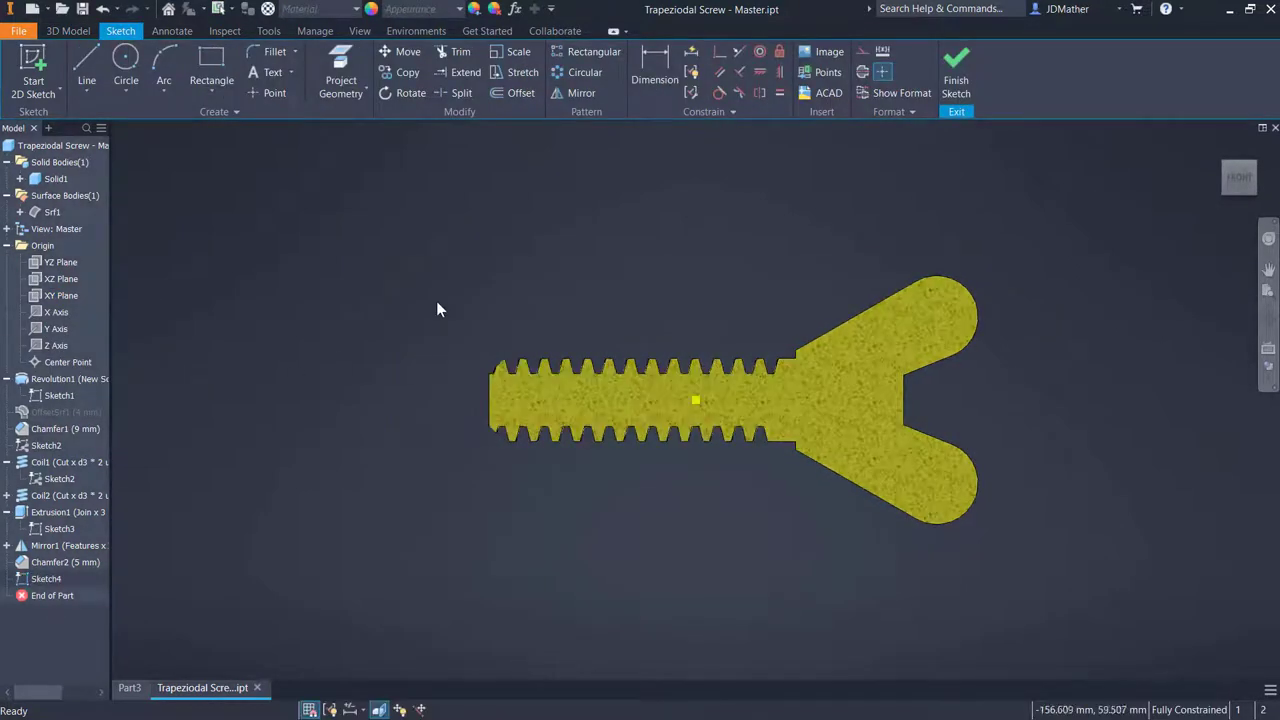
Draw a rectangle about 72 by 48 mm from the origin center point and a narrow adjoining rectangle about 83 mm tall, both above the screw axis
scroll(436, 301, up, 1)
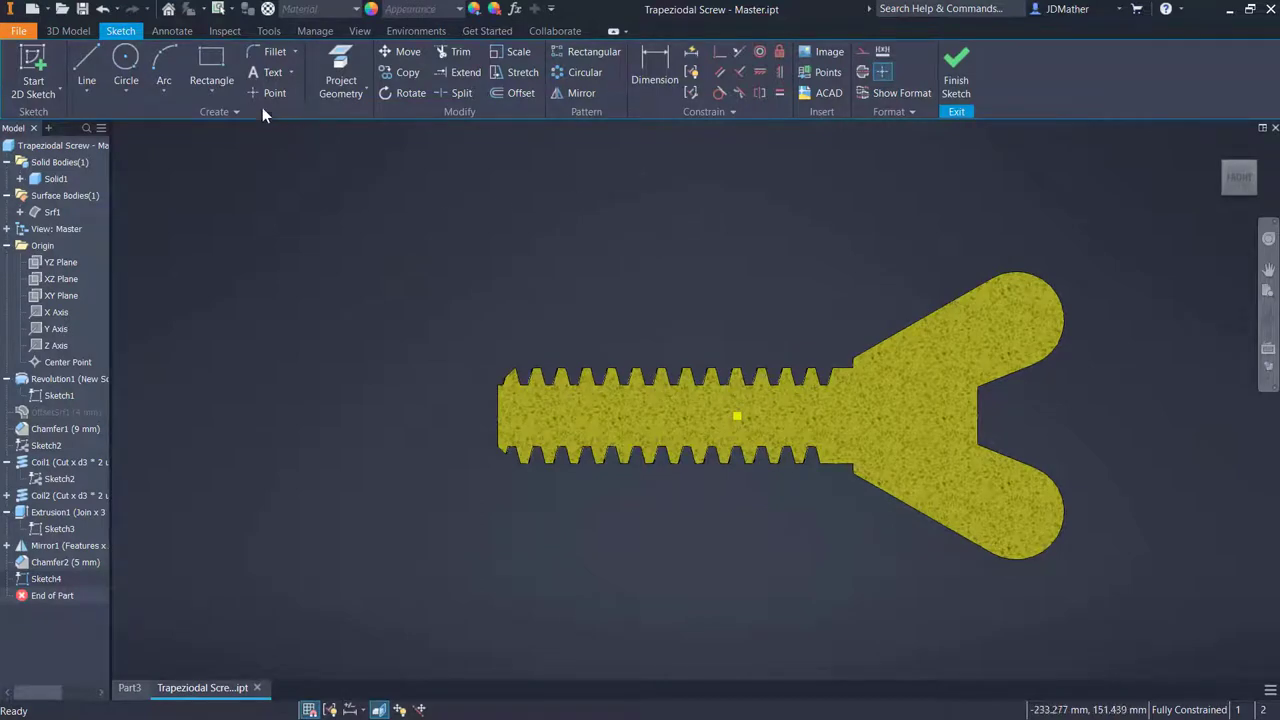
click(211, 64)
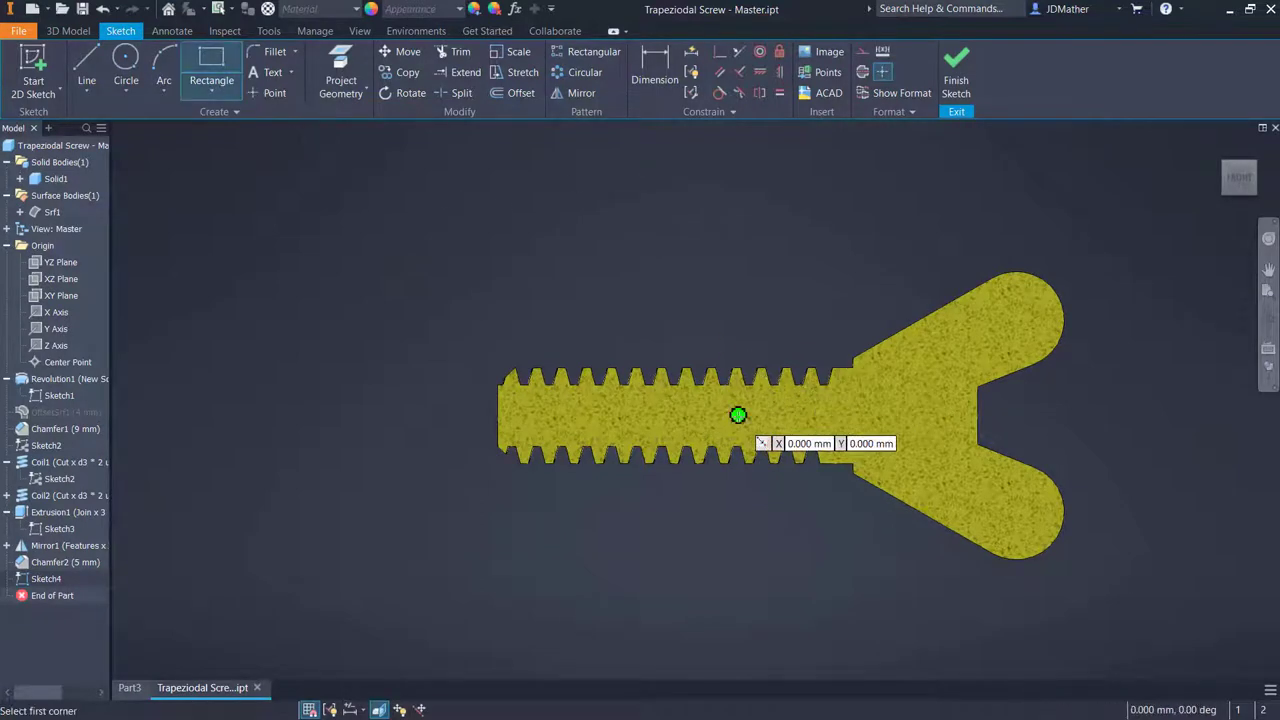
click(736, 416)
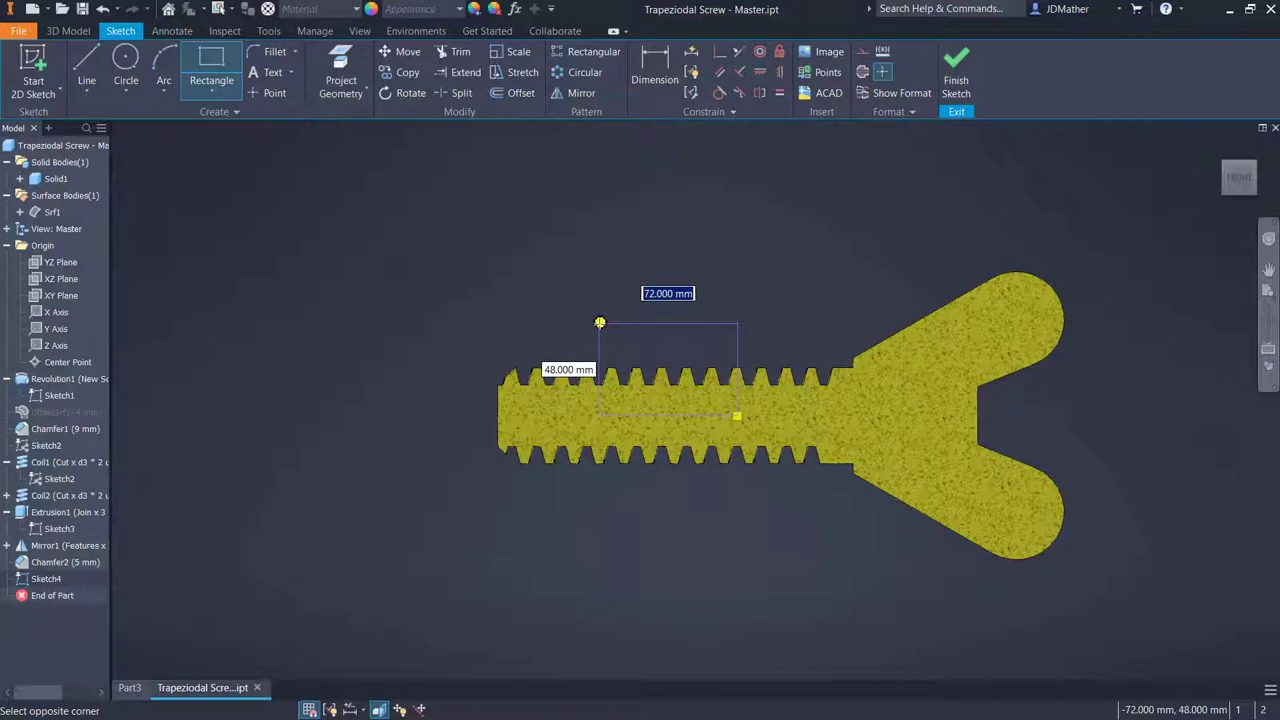
click(599, 321)
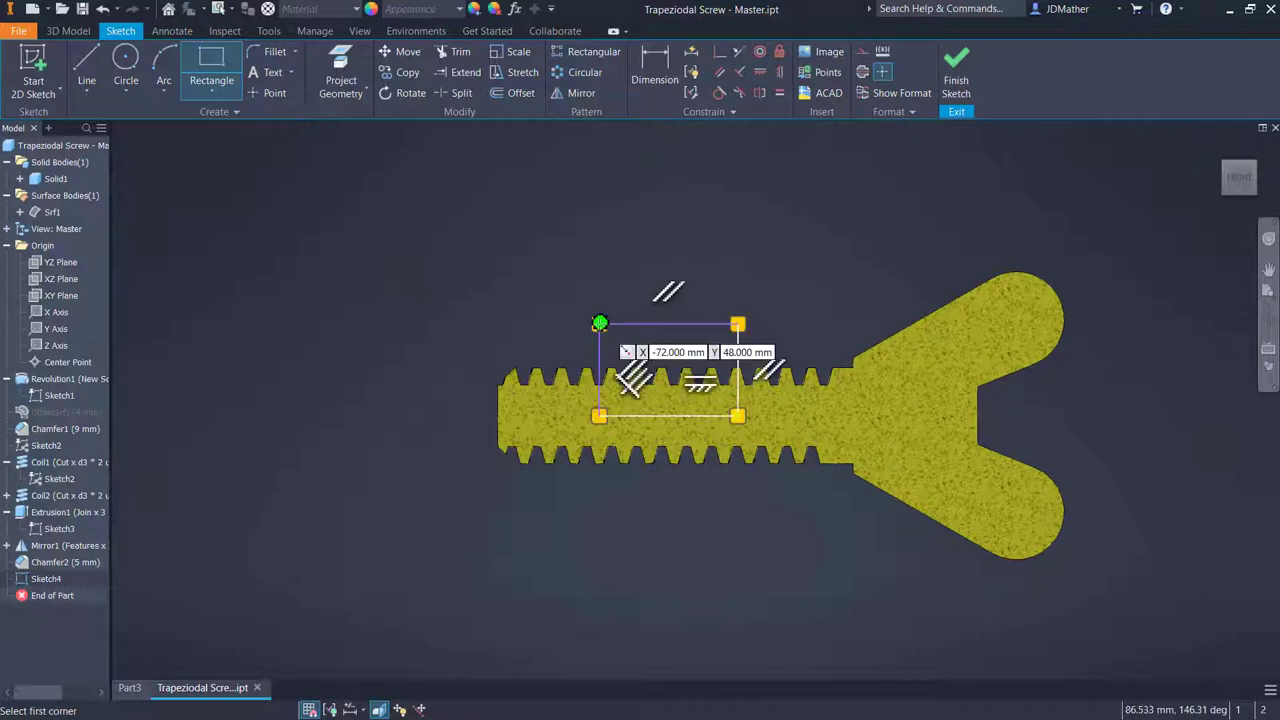
click(599, 415)
click(567, 255)
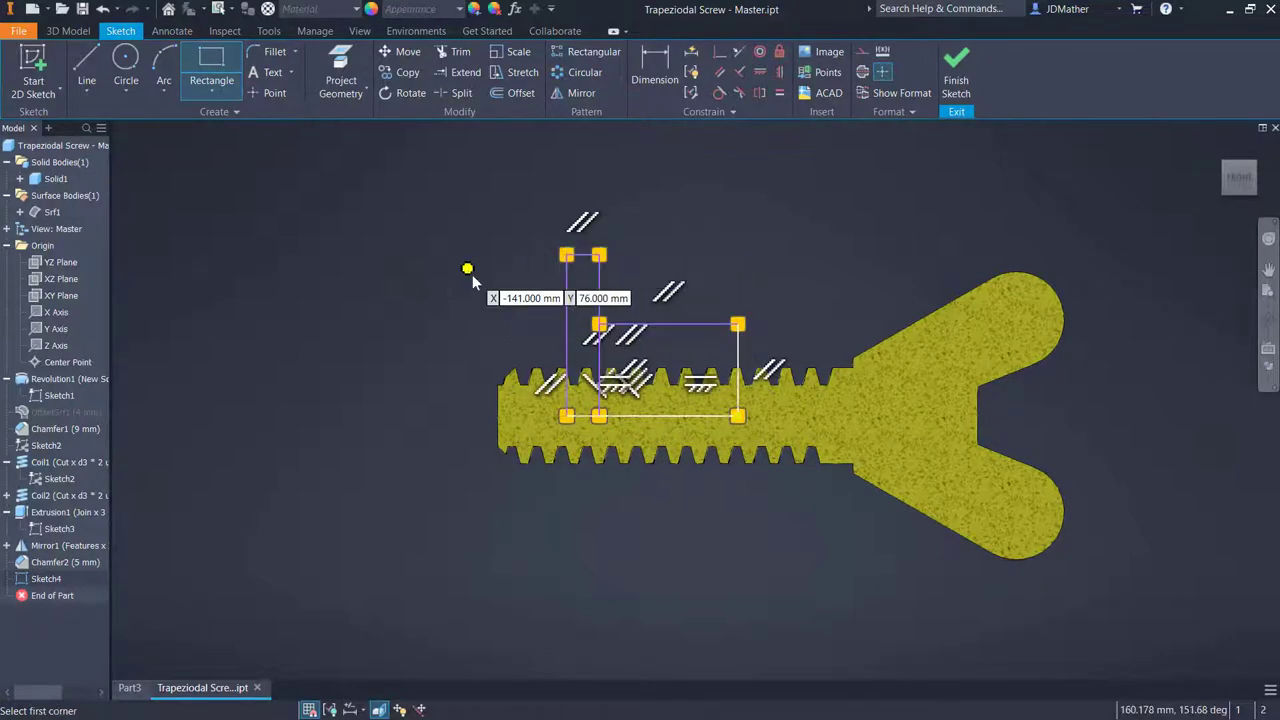
right_click(467, 269)
click(512, 271)
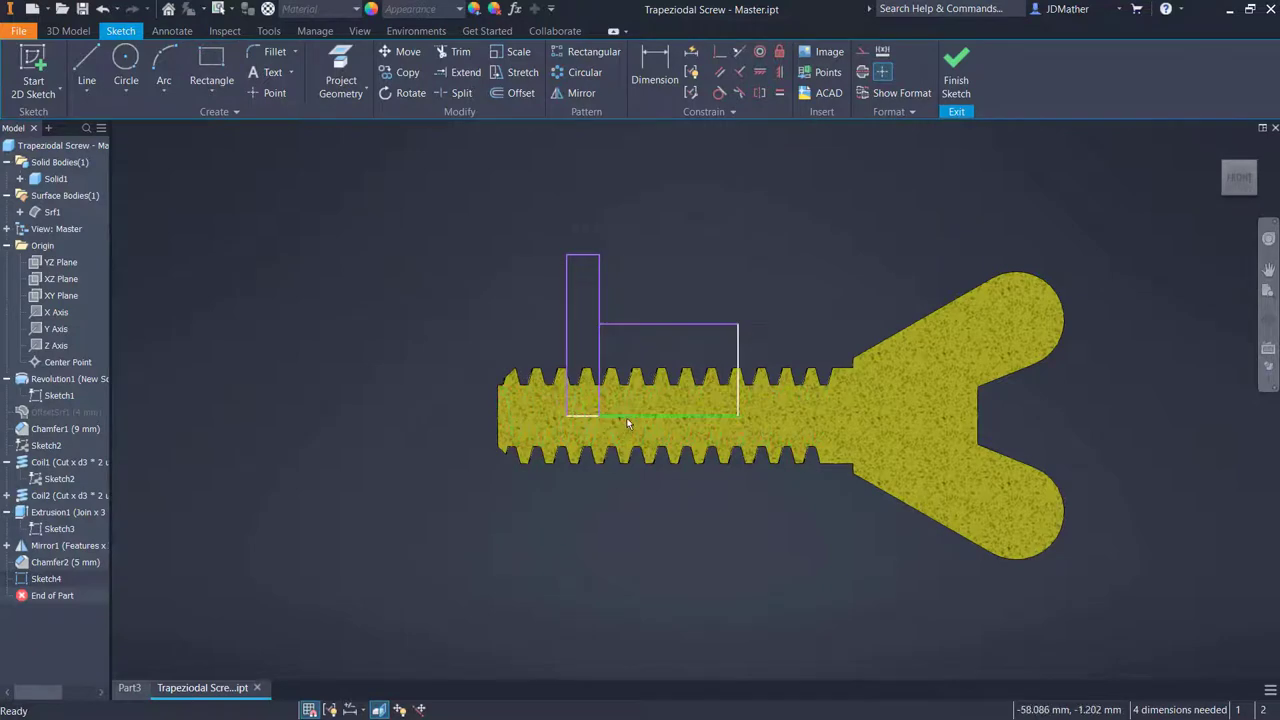
Convert the lower edges of both rectangles on the screw axis to centerlines
click(627, 418)
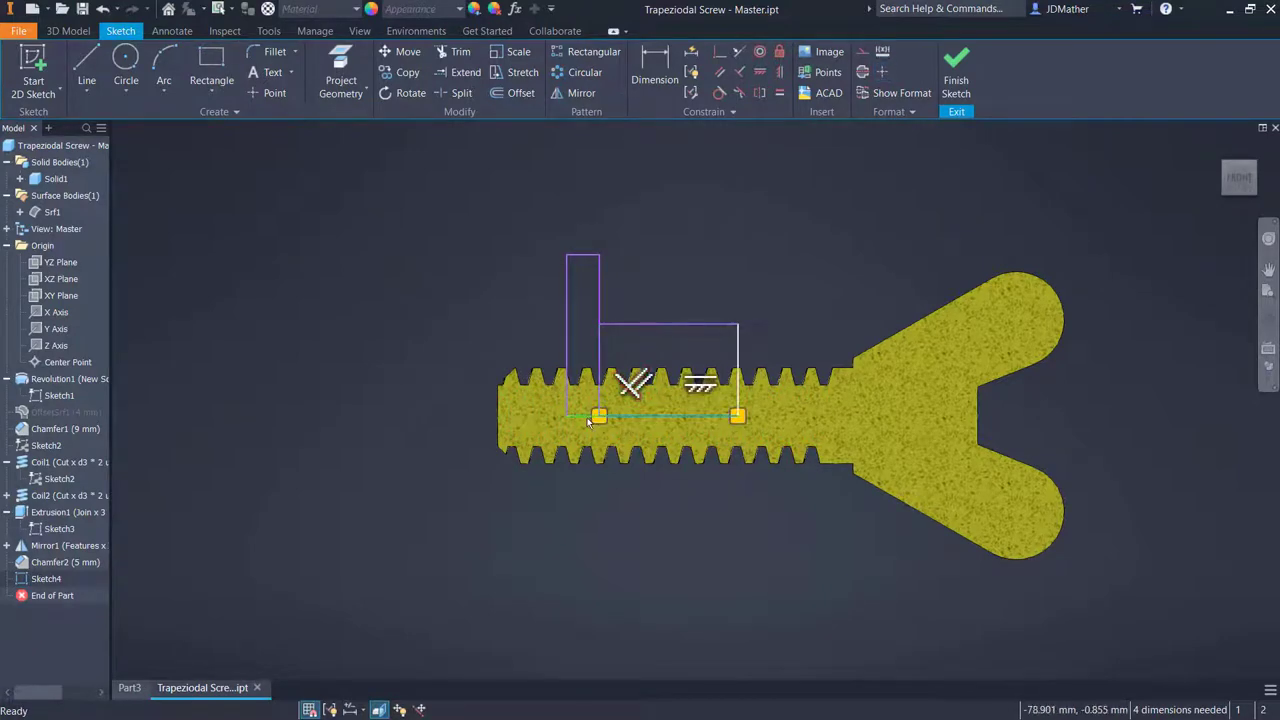
right_click(589, 424)
click(548, 516)
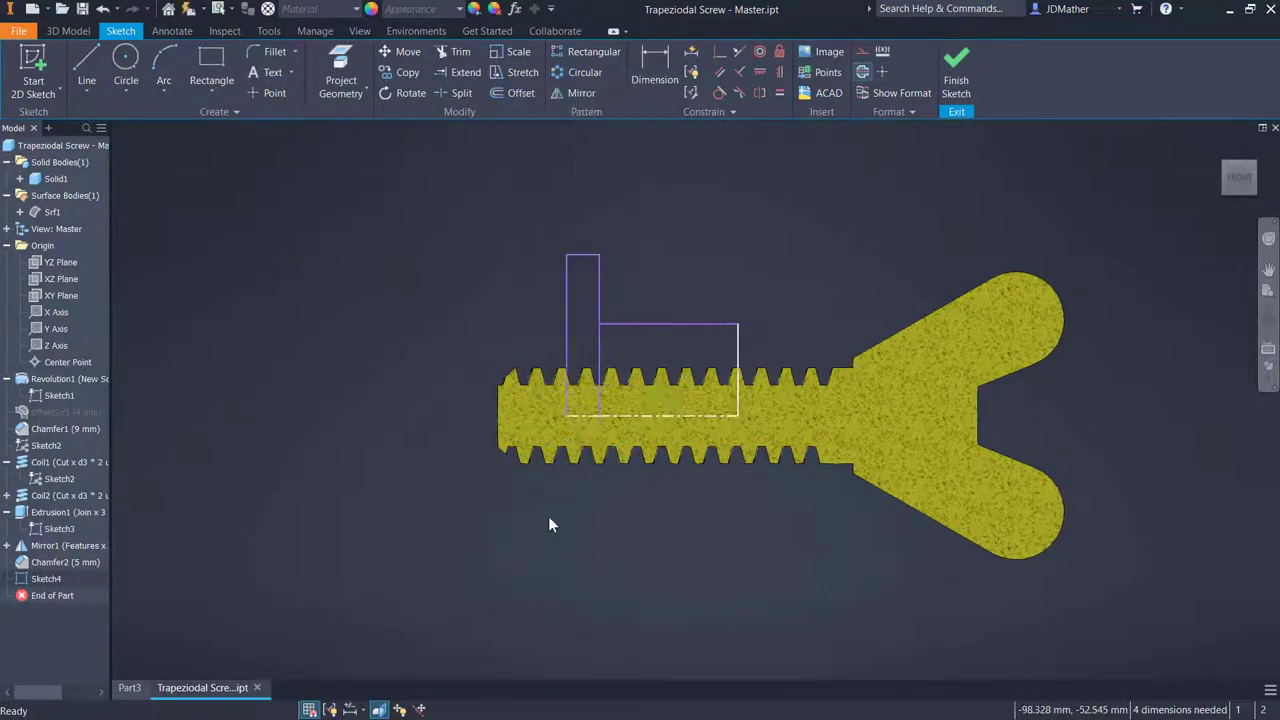
Dimension the wide rectangle's upper edge from the centerline as a 95 mm diameter
click(646, 55)
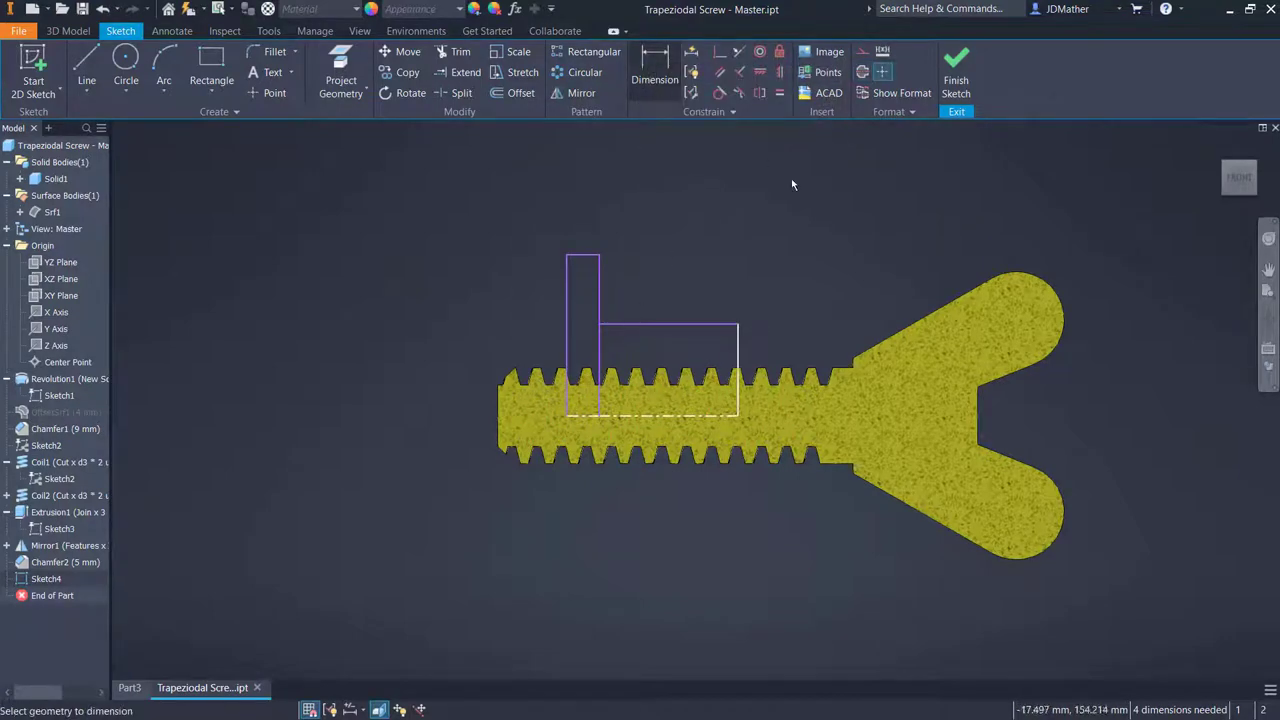
click(719, 323)
click(704, 417)
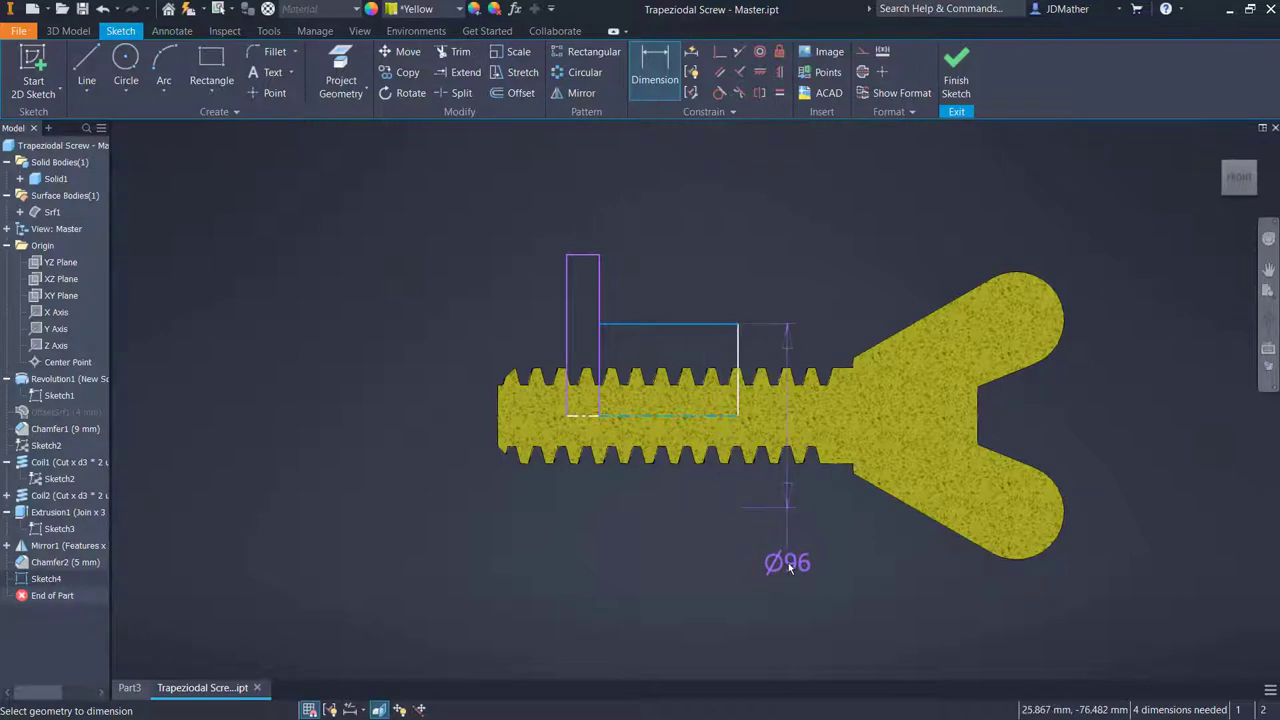
click(788, 562)
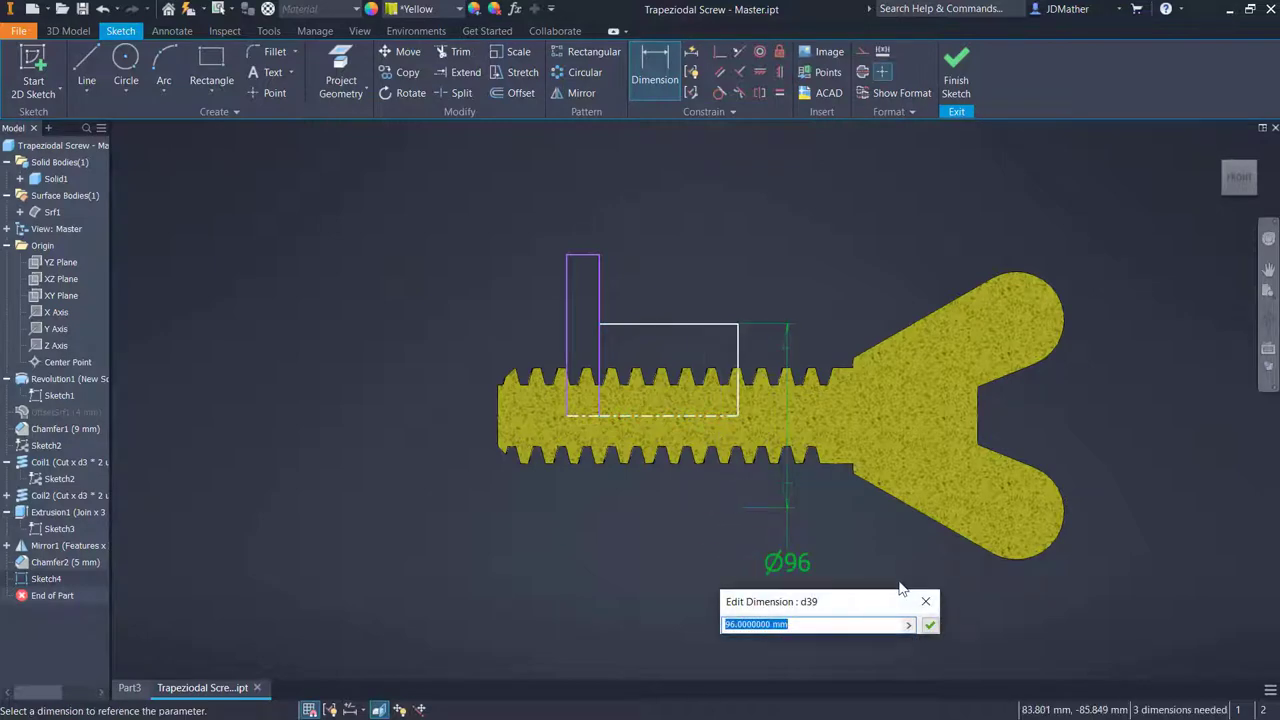
text(95)
key(Return)
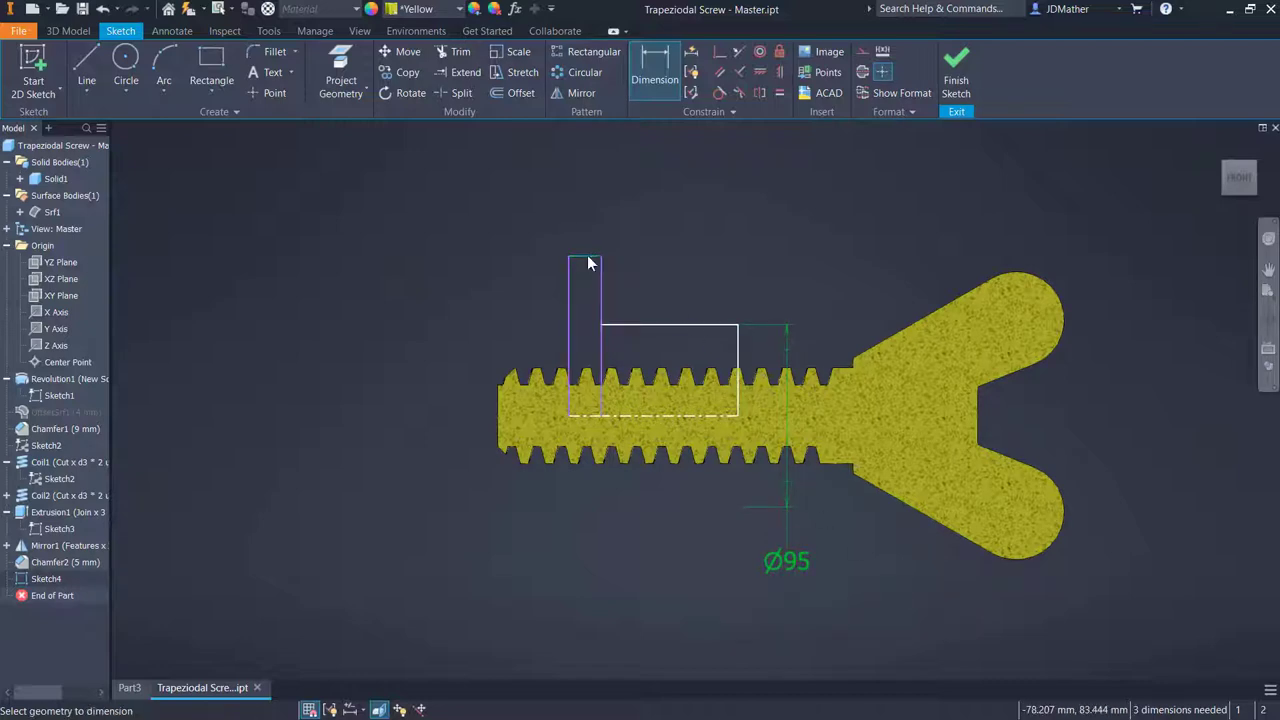
Dimension the narrow rectangle's upper edge from the centerline as a 190 mm diameter
click(583, 418)
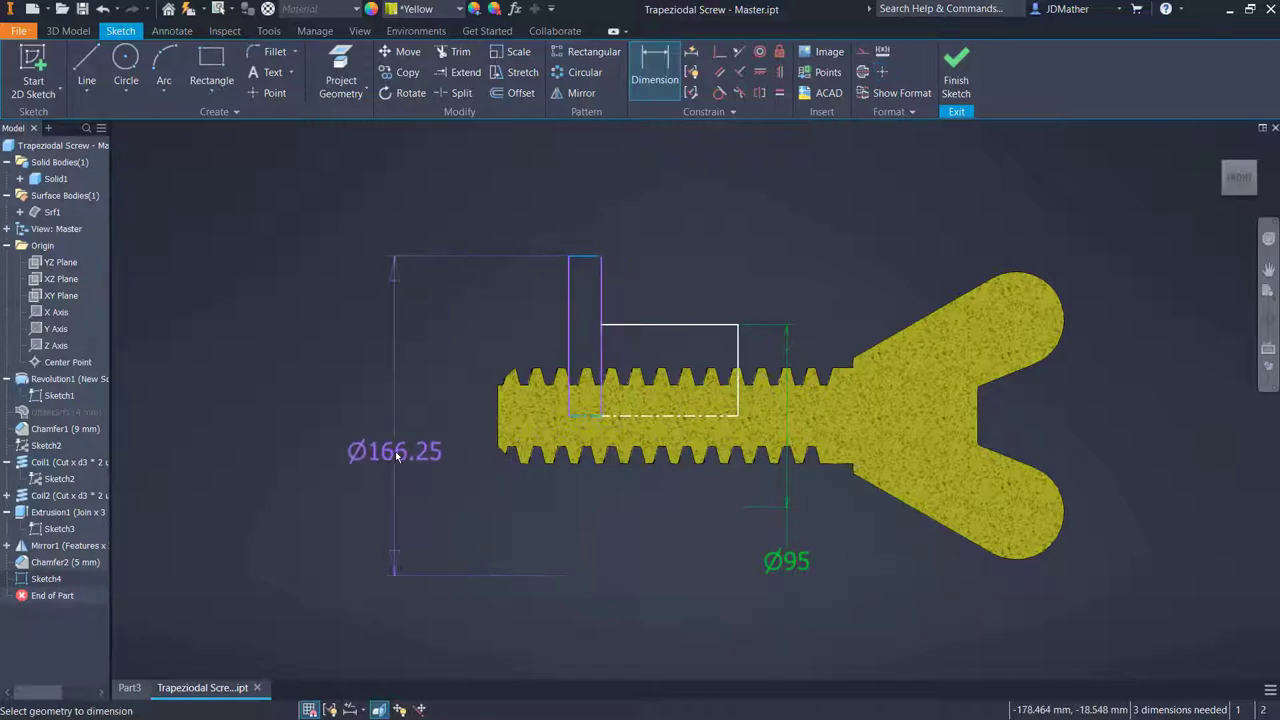
click(394, 451)
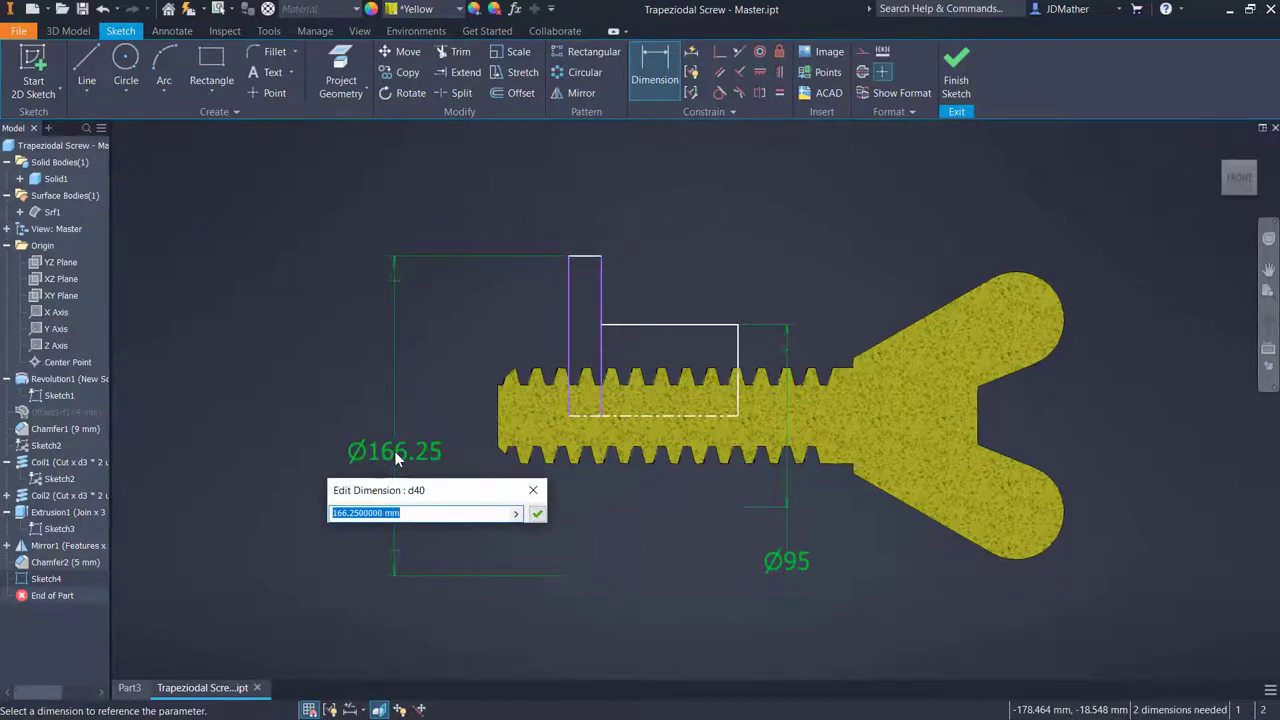
text(190)
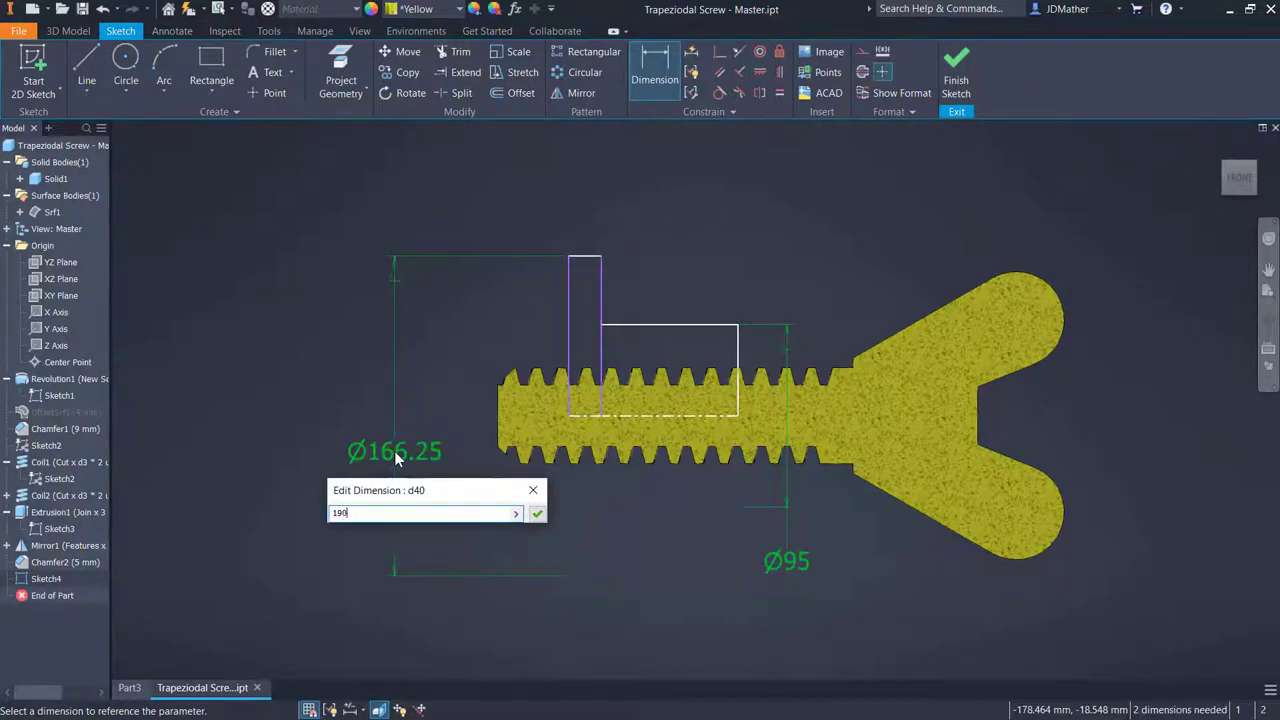
key(Return)
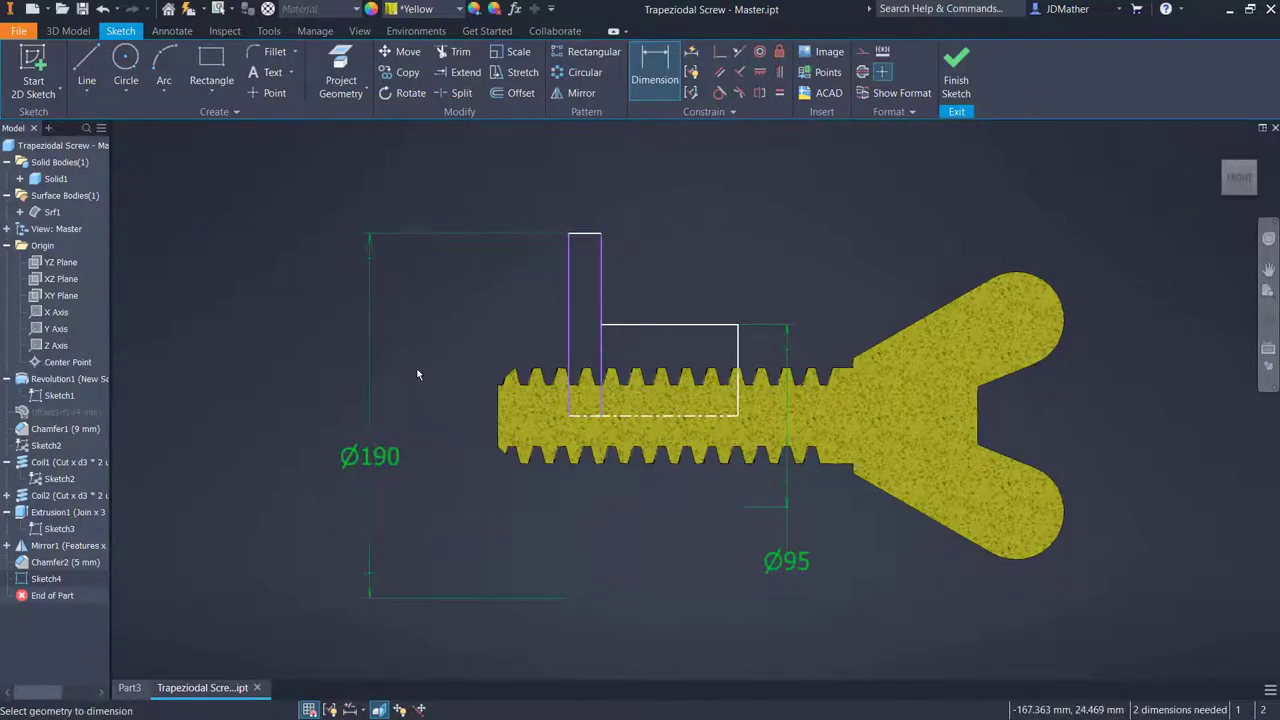
Dimension the narrow rectangle's width as 12 mm
click(568, 280)
click(601, 270)
click(489, 186)
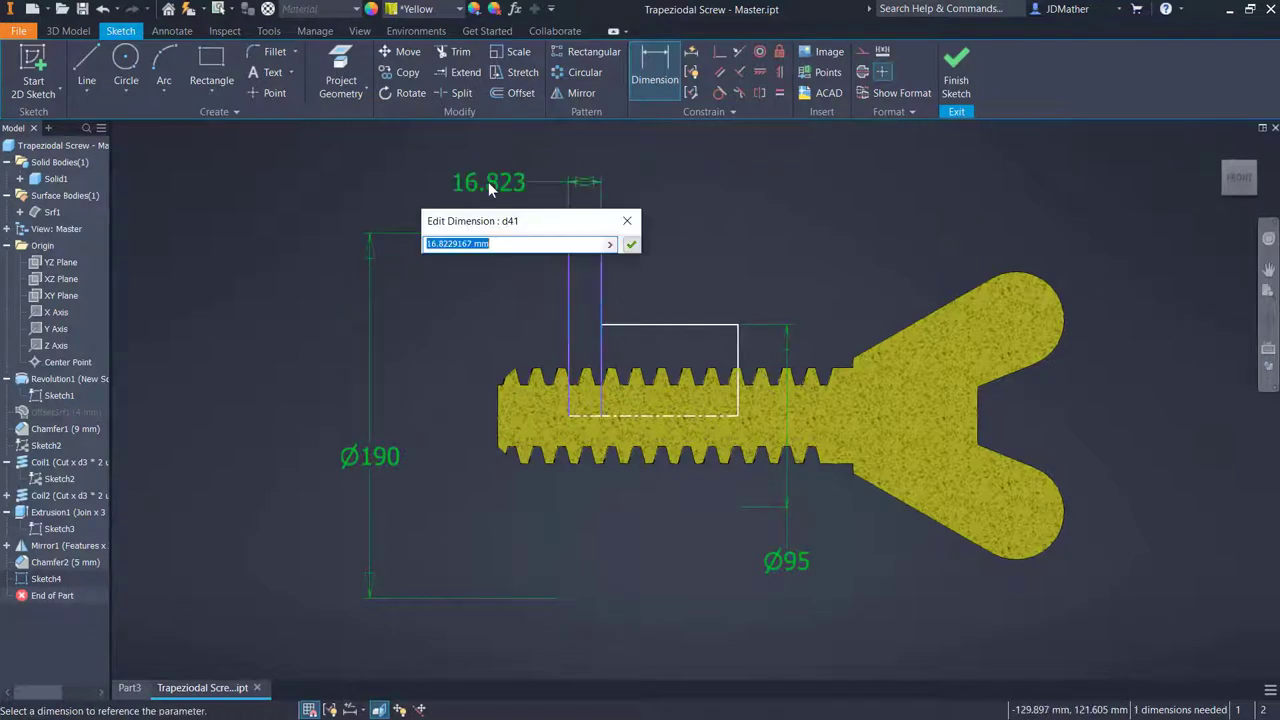
text(12)
key(Return)
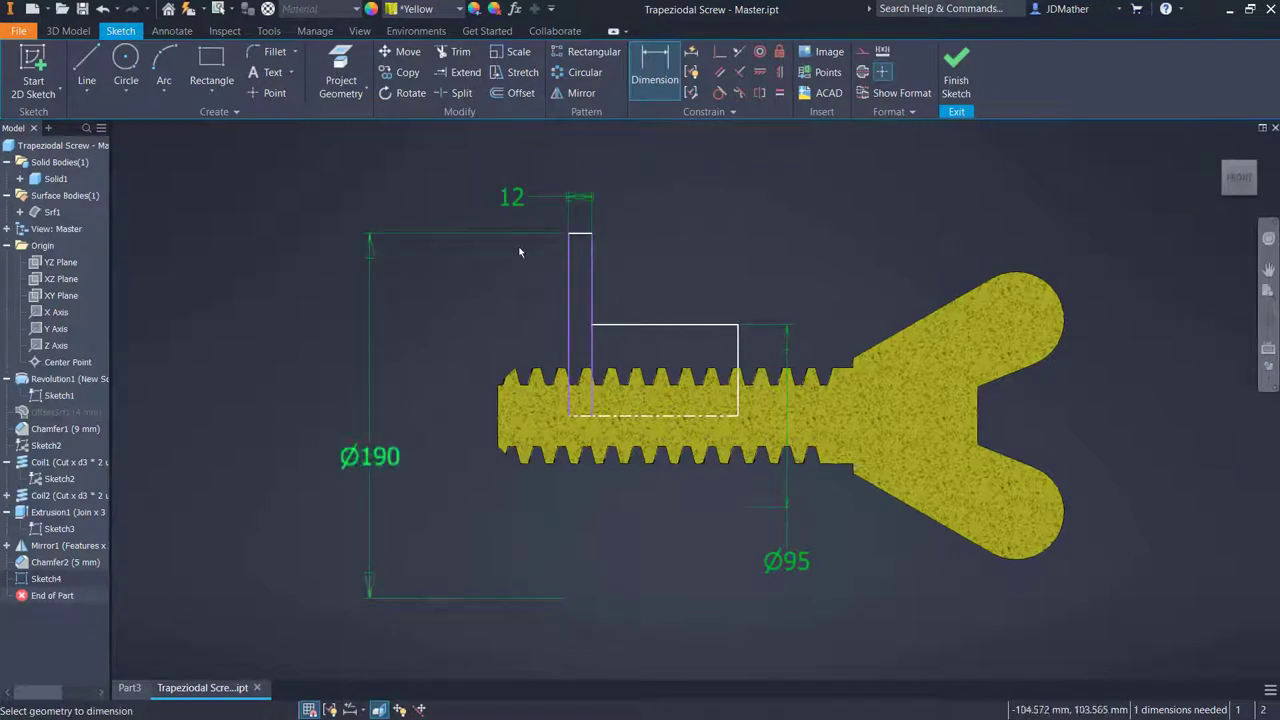
Dimension the overall length across both rectangles as 100 mm and finish the sketch
click(568, 300)
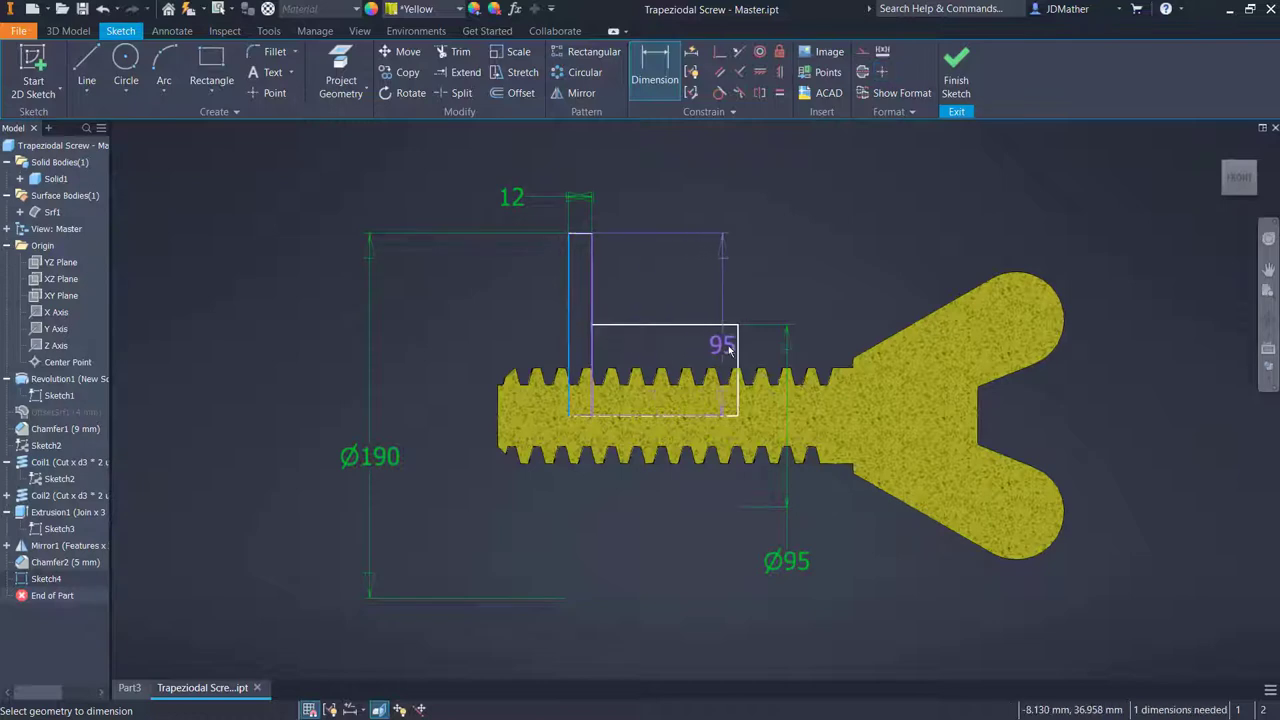
click(738, 352)
click(670, 174)
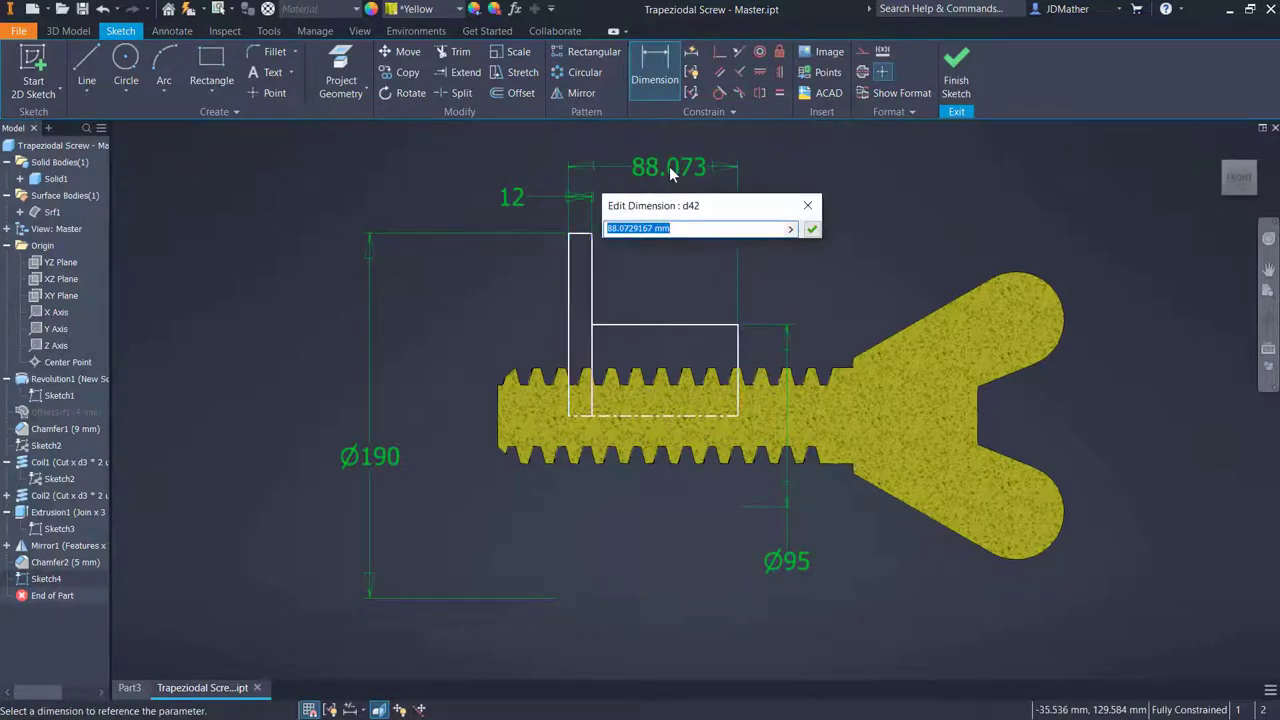
text(100)
key(Return)
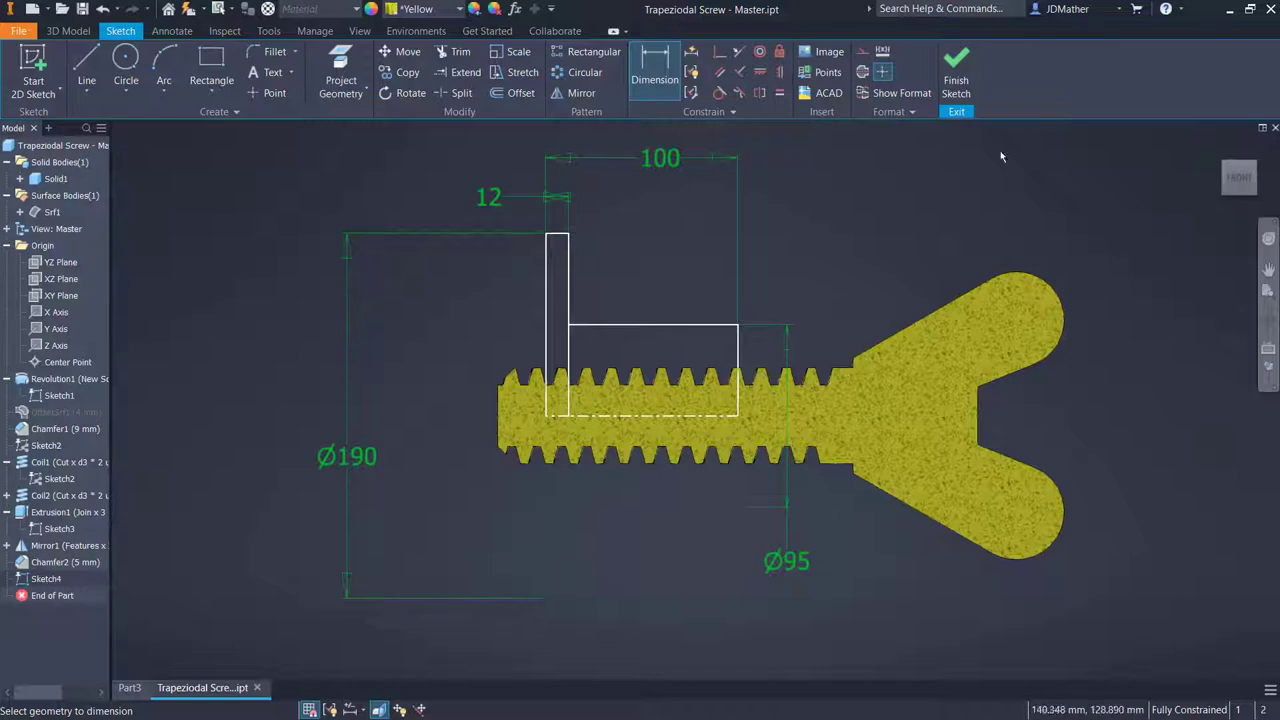
click(956, 80)
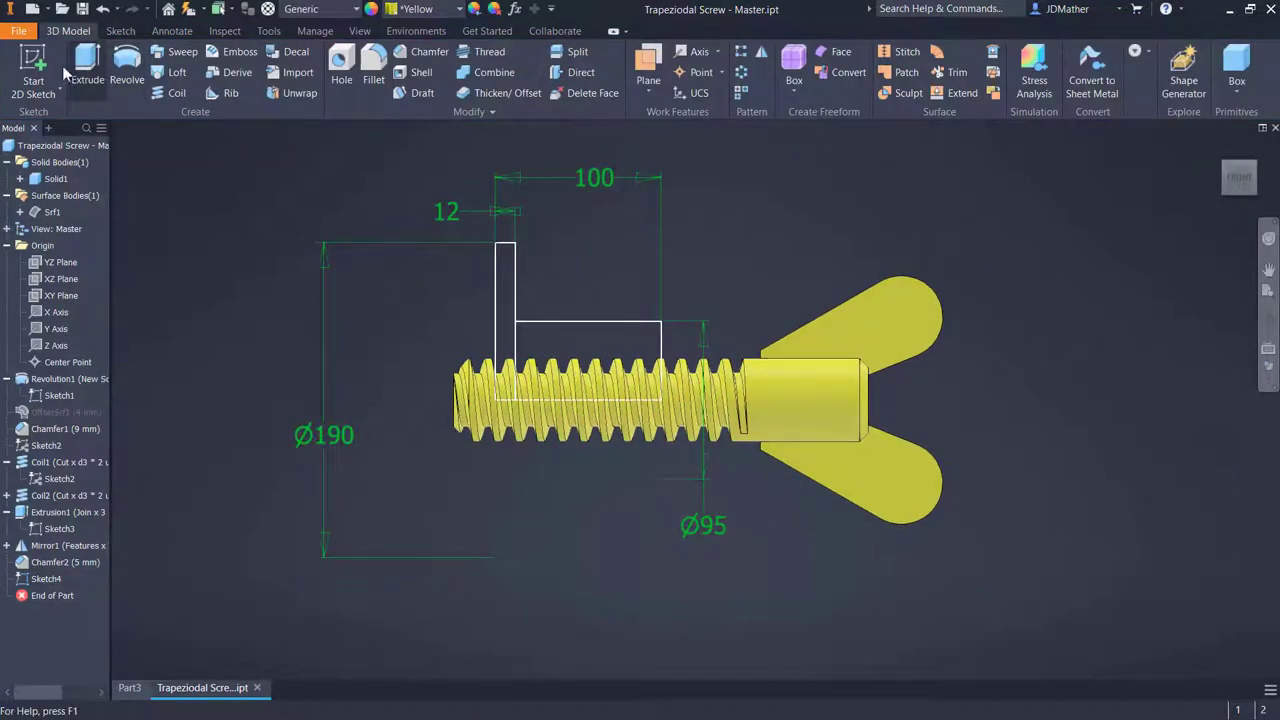
Revolve both rectangular profiles a full 360 degrees about the sketch centerline as a new solid body
click(125, 72)
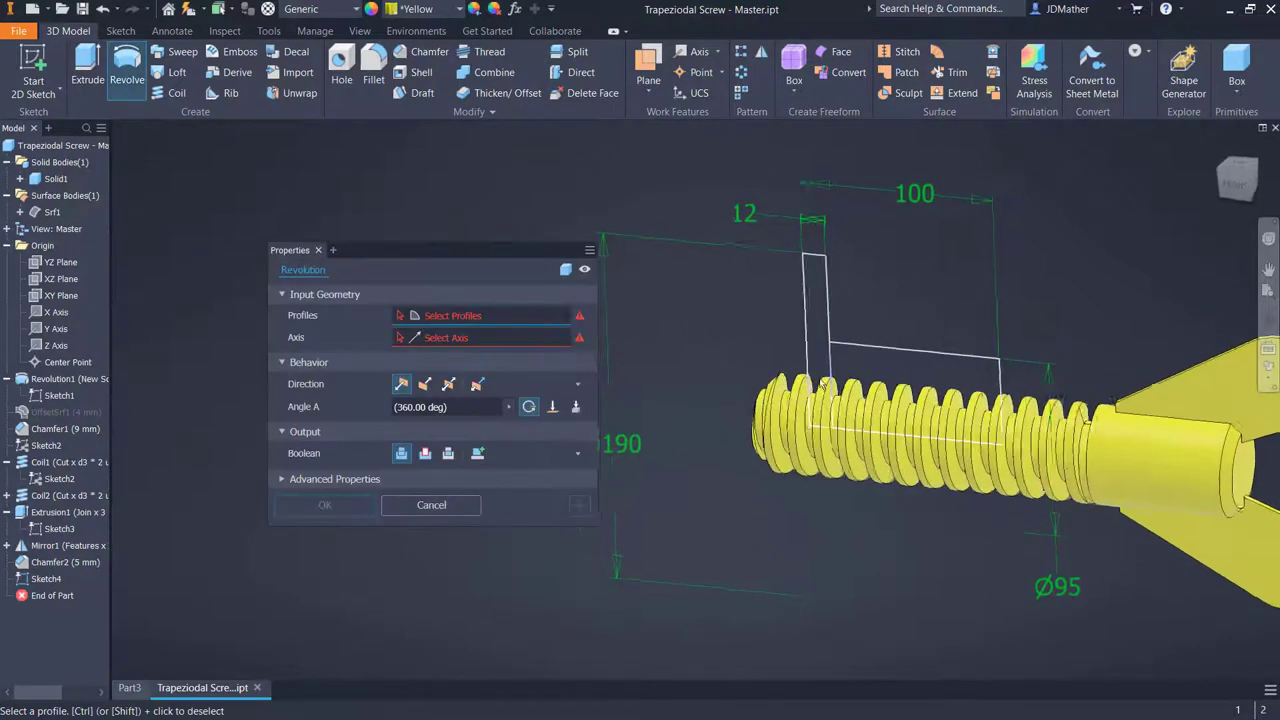
click(816, 345)
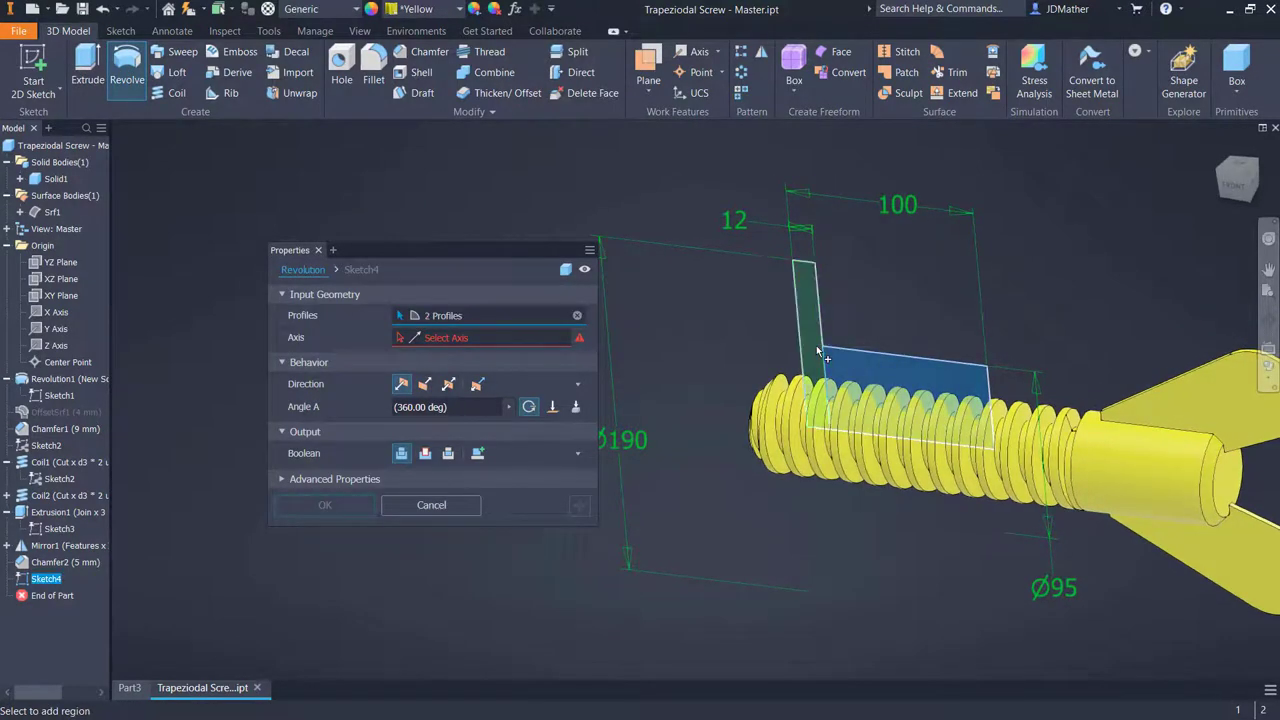
click(466, 338)
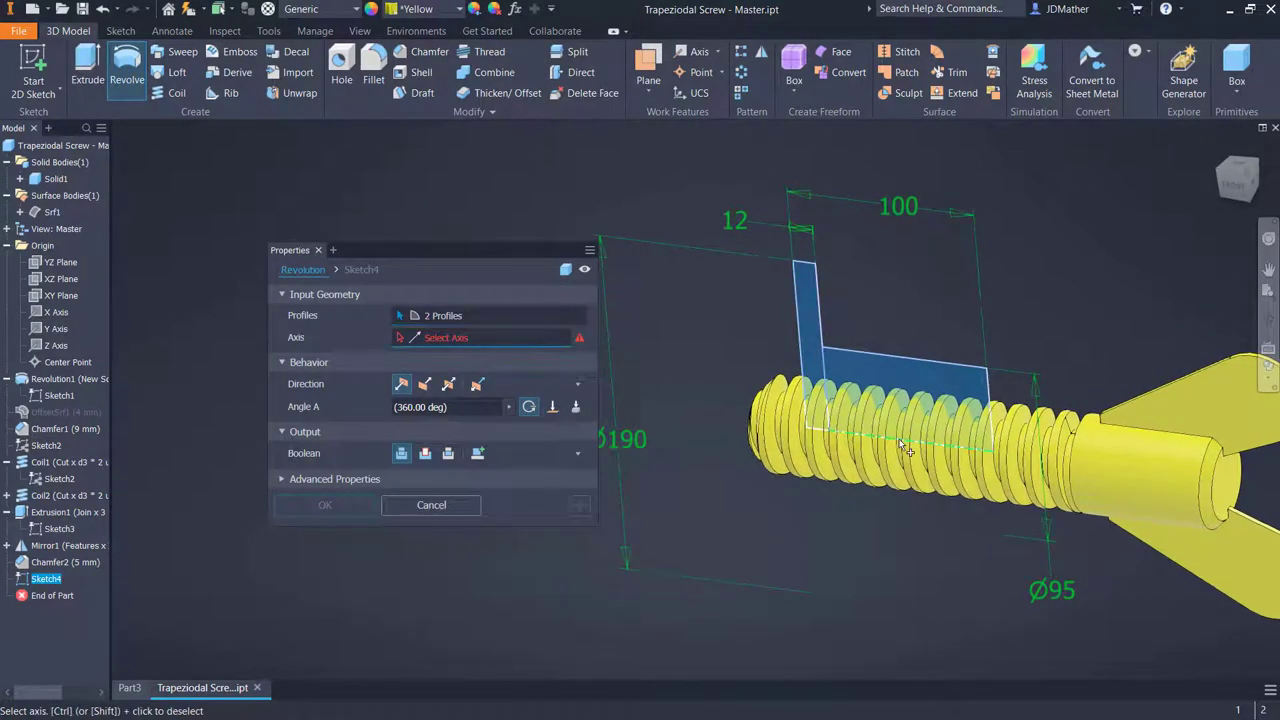
click(903, 447)
scroll(668, 517, down, 3)
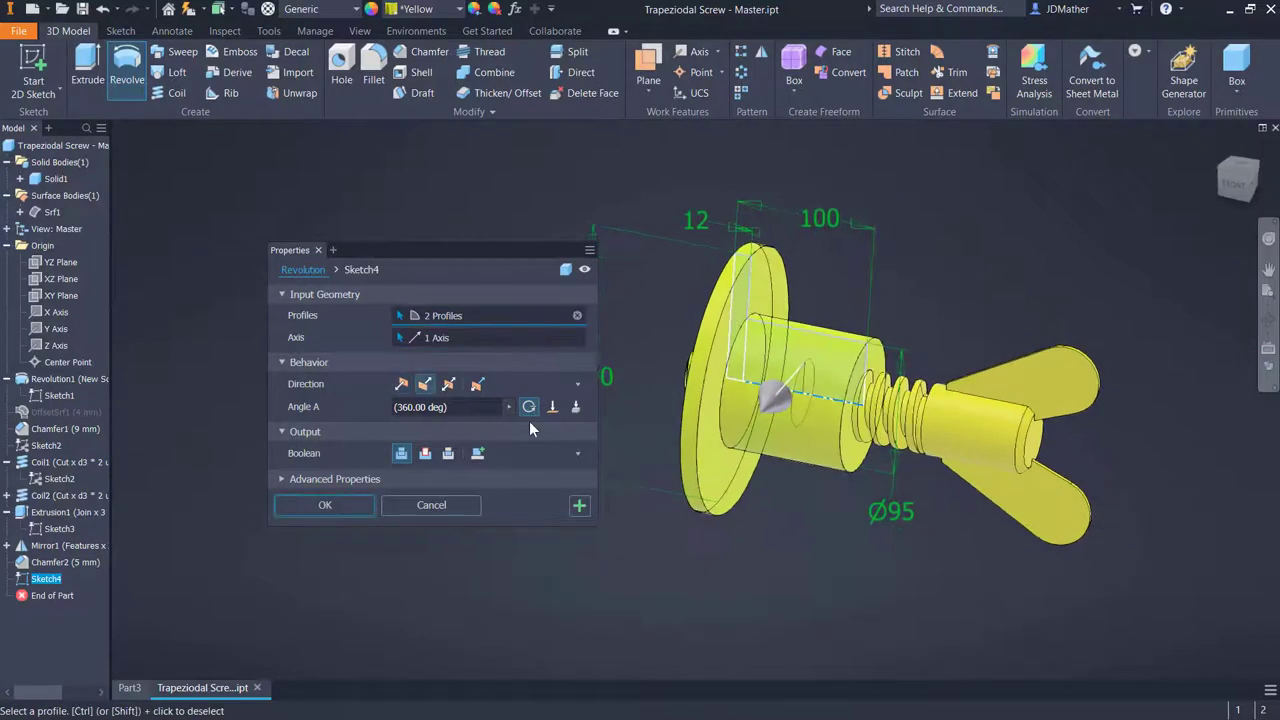
click(478, 453)
key(Return)
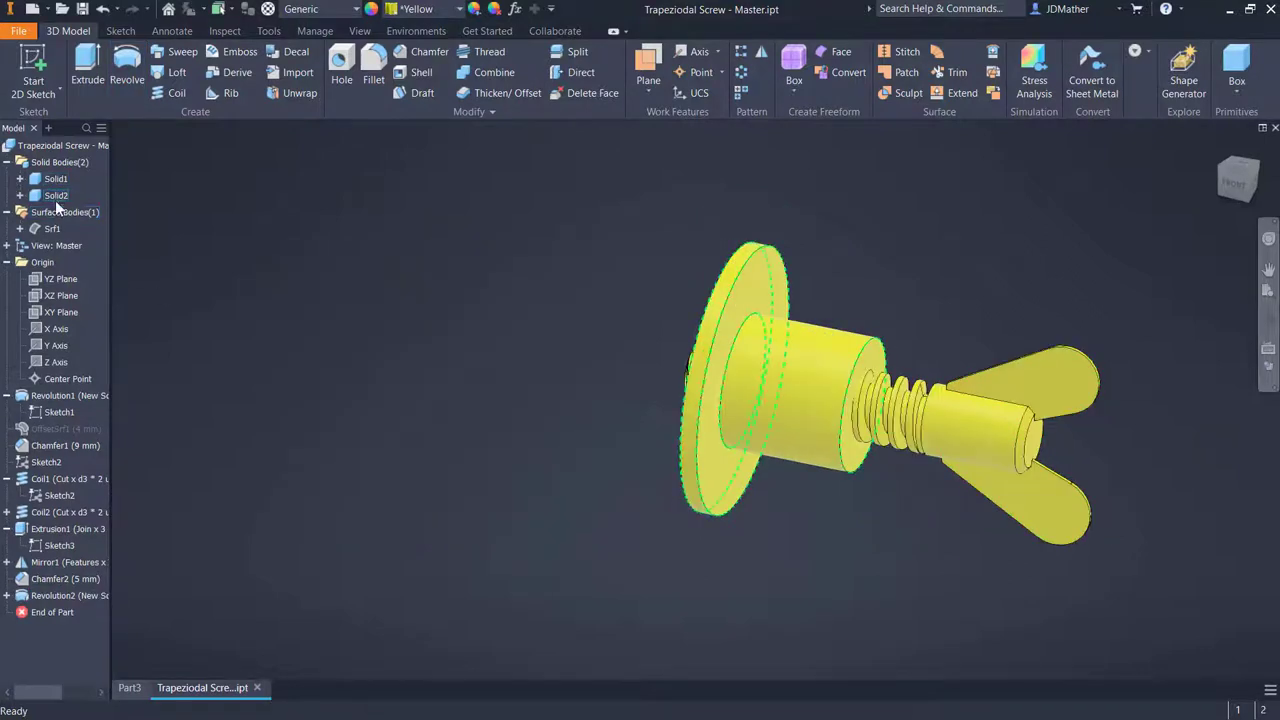
Open the properties of the flanged solid body Solid2 and its list of body appearances
right_click(57, 199)
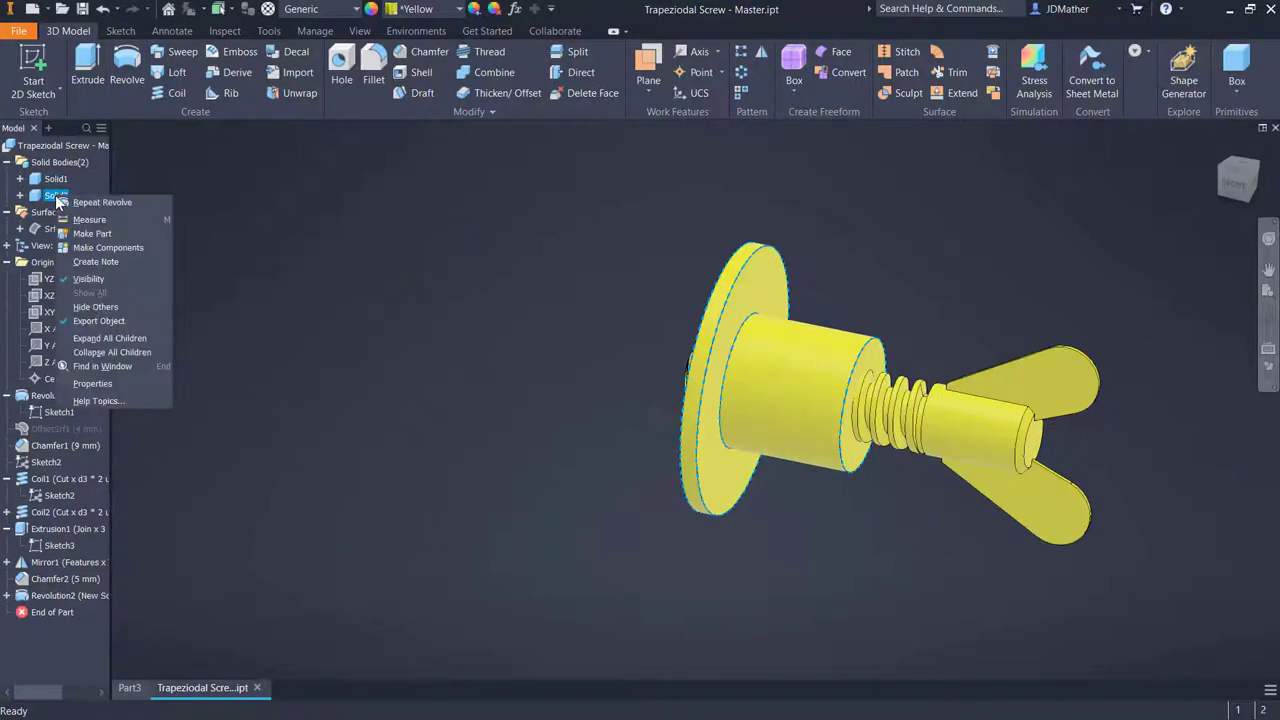
click(93, 383)
click(325, 375)
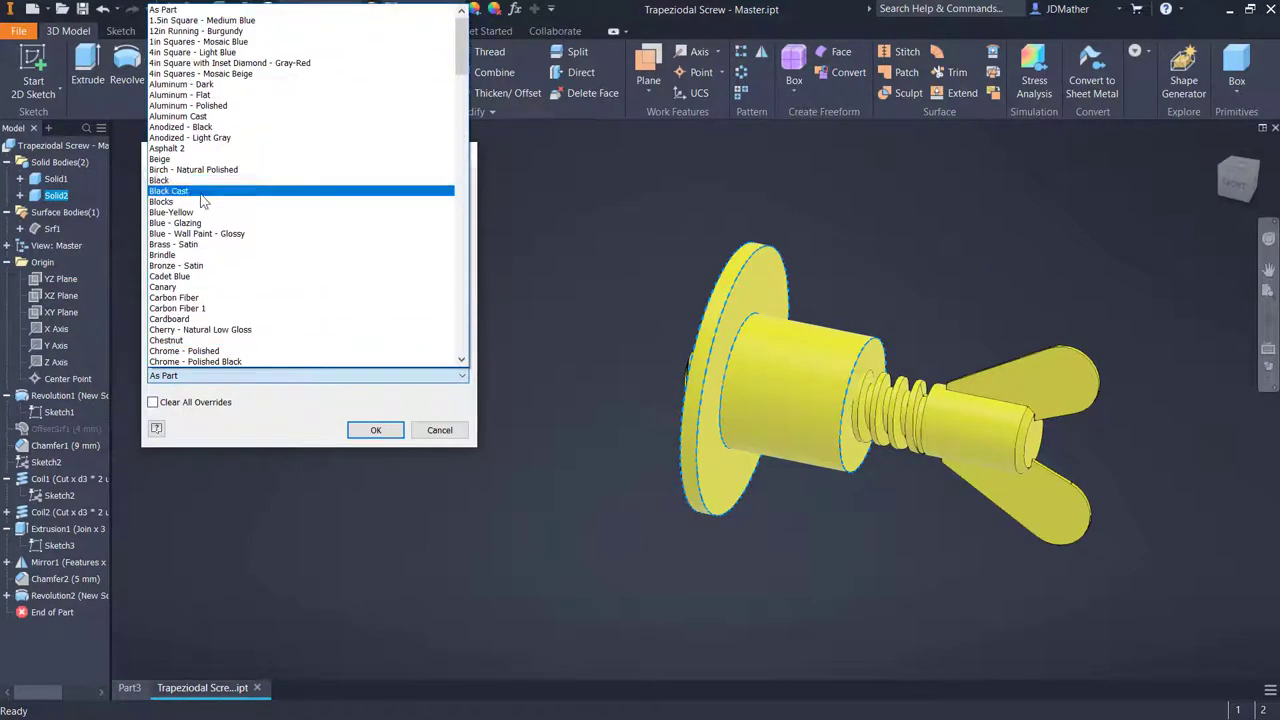
Set the appearance of the flanged nut body Solid2 to Blue - Glazing
click(195, 222)
click(376, 430)
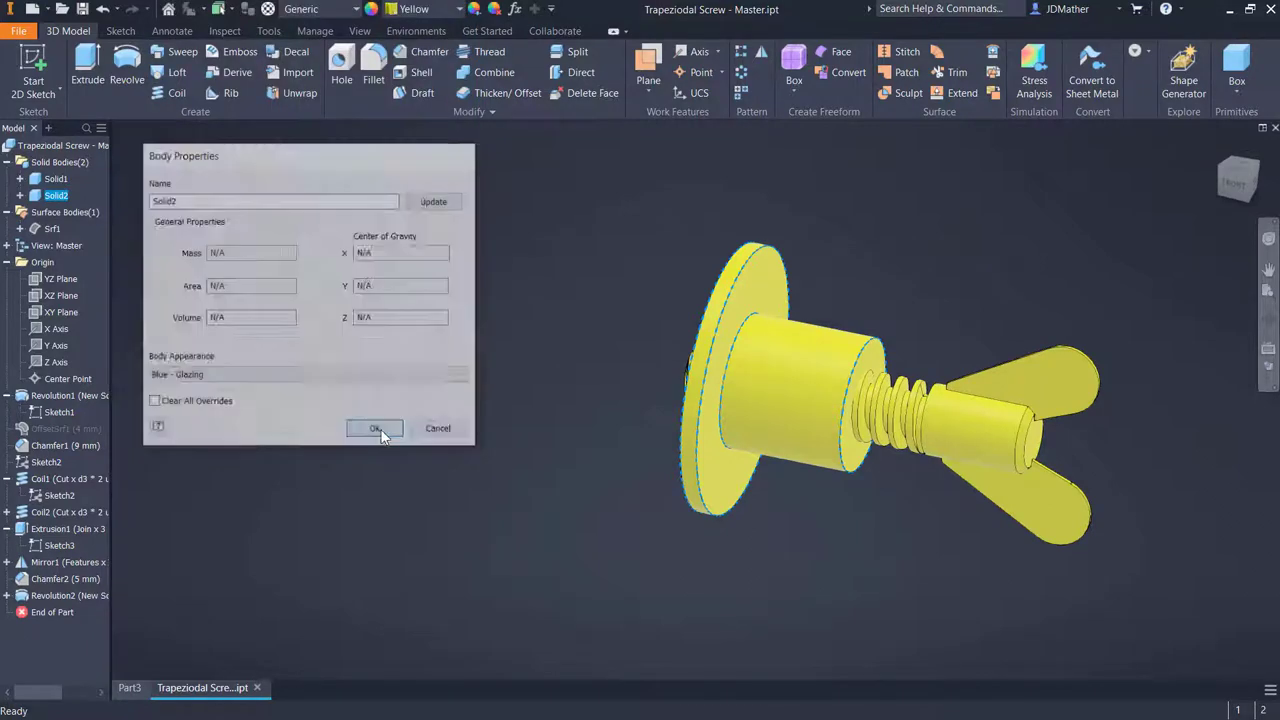
key(F6)
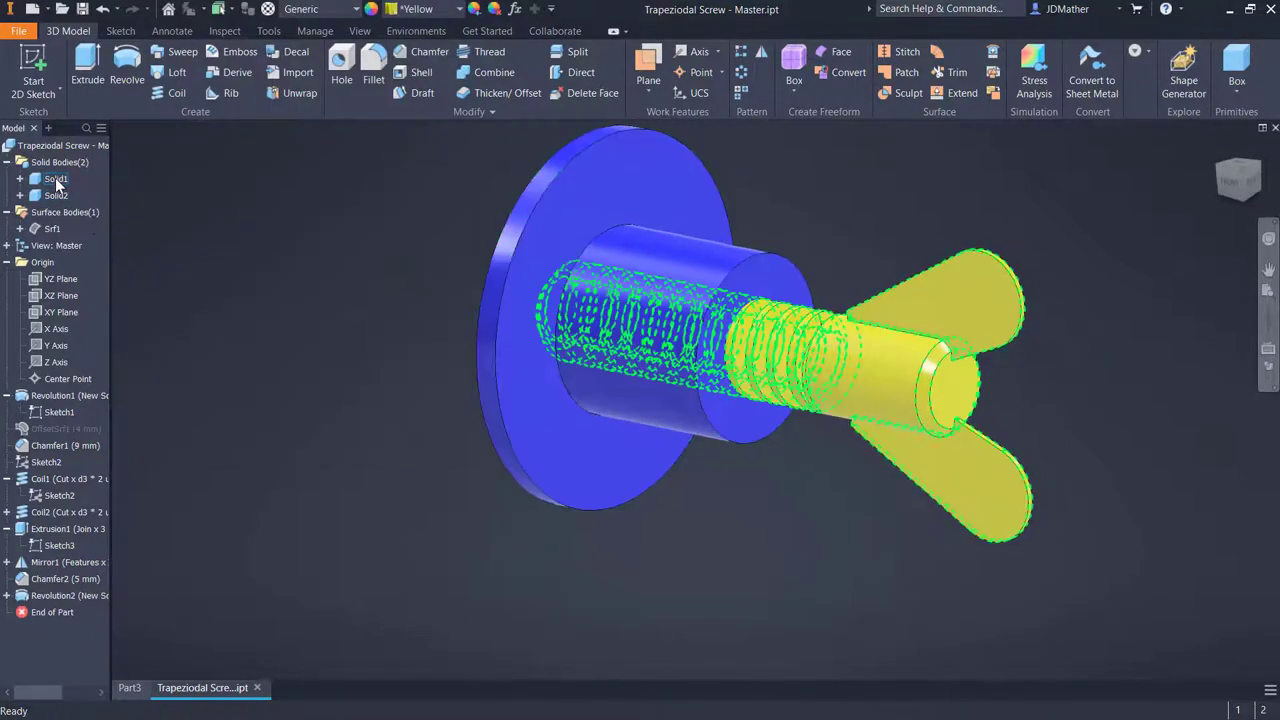
Rename the yellow screw's solid body to Screw and hide it
click(56, 180)
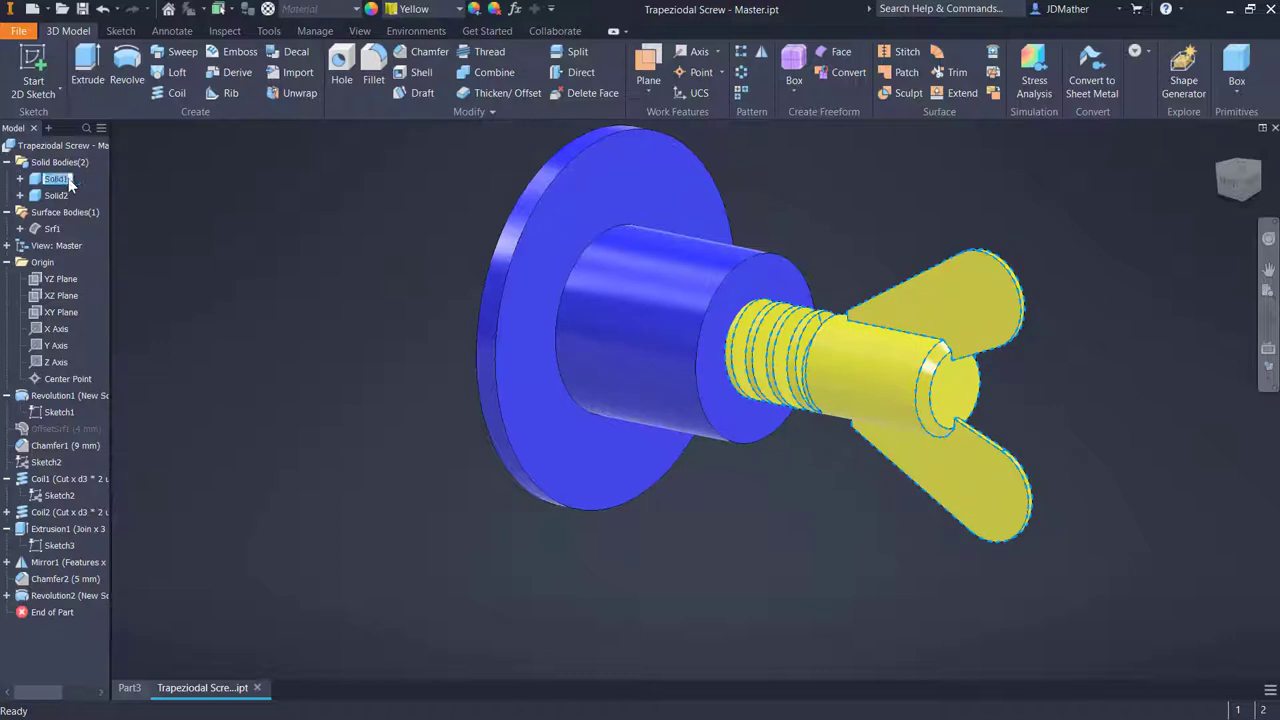
text(S)
text(ctre)
key(alt+v)
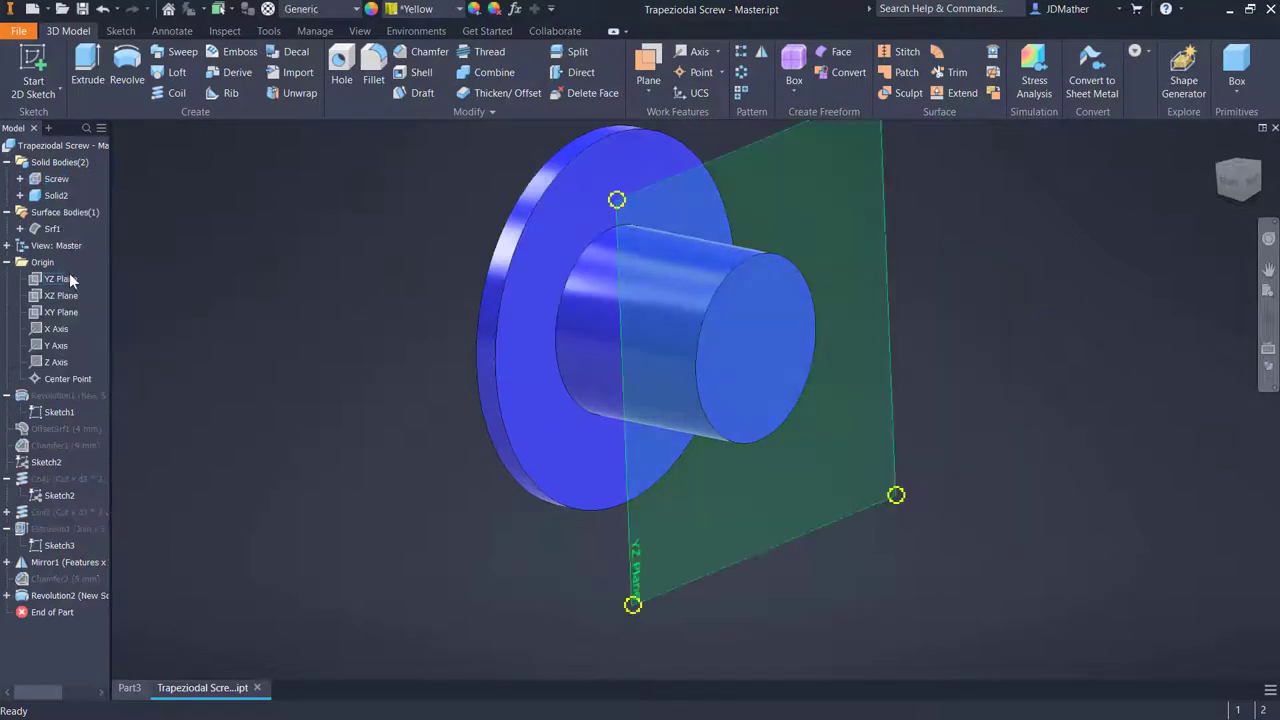
Start a sketch on the YZ Plane and draw a circle about 44 mm in diameter centred on the origin
click(70, 283)
right_click(70, 283)
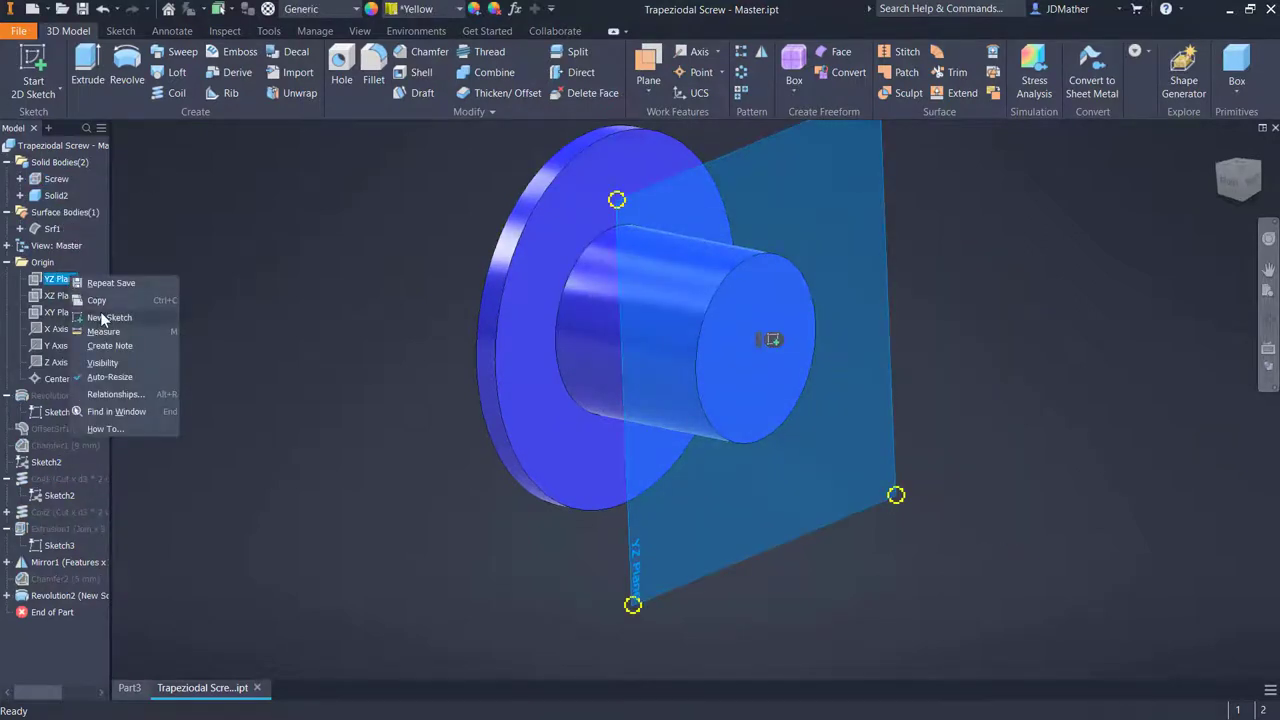
click(100, 316)
click(125, 70)
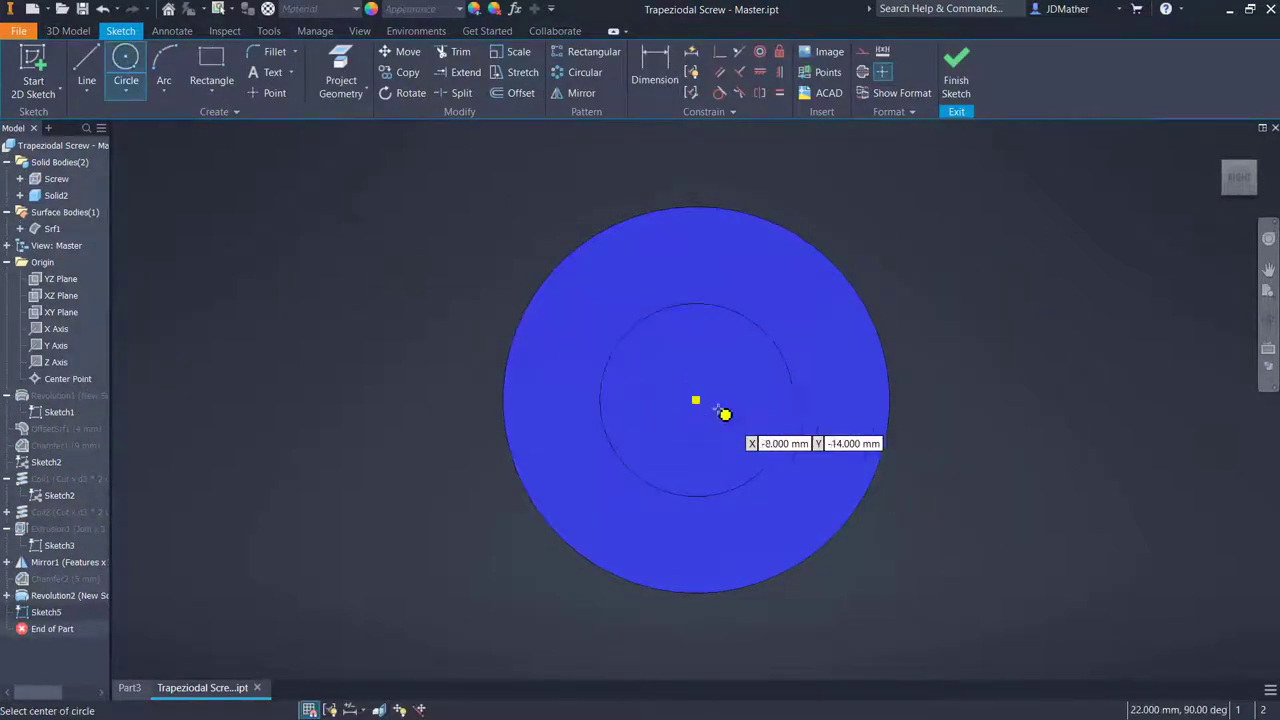
click(697, 399)
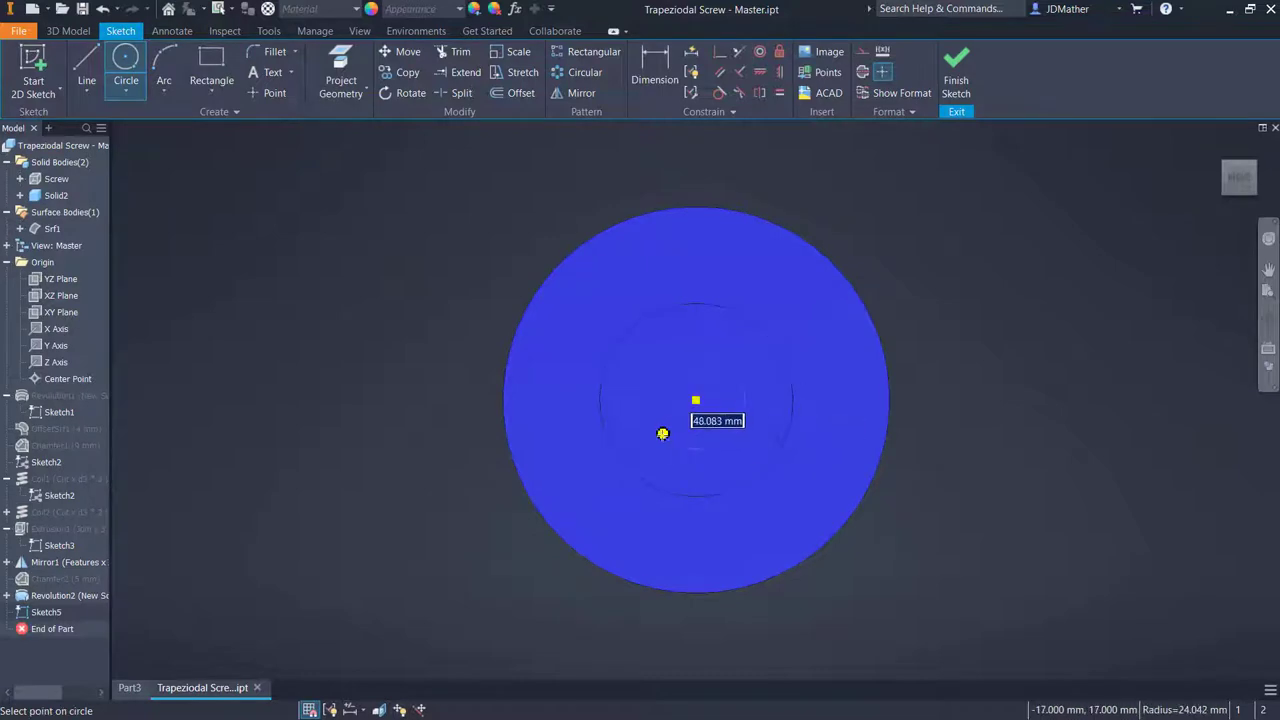
click(666, 432)
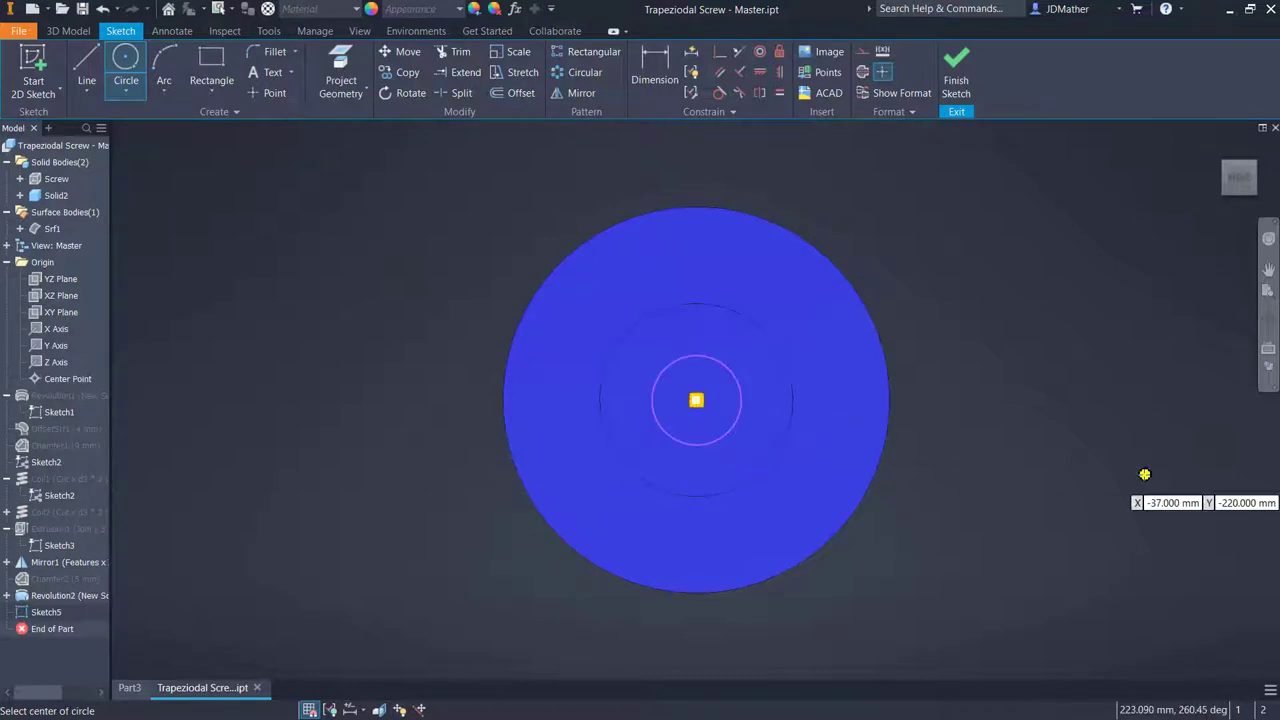
Dimension the sketched circle's diameter to 25 mm
scroll(1143, 474, down, 3)
scroll(1140, 450, up, 3)
key(d)
click(634, 343)
click(785, 273)
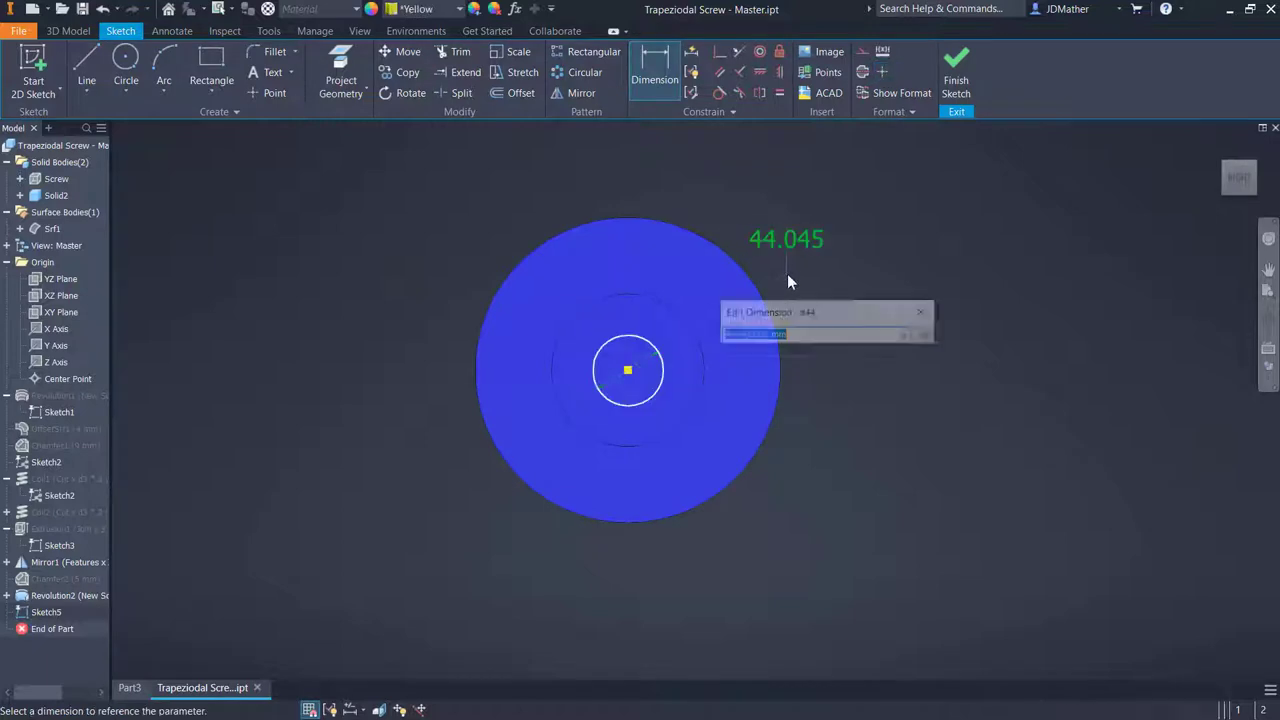
text(25)
key(Return)
Extrude the circle as a cut through all of the flanged nut body
key(e)
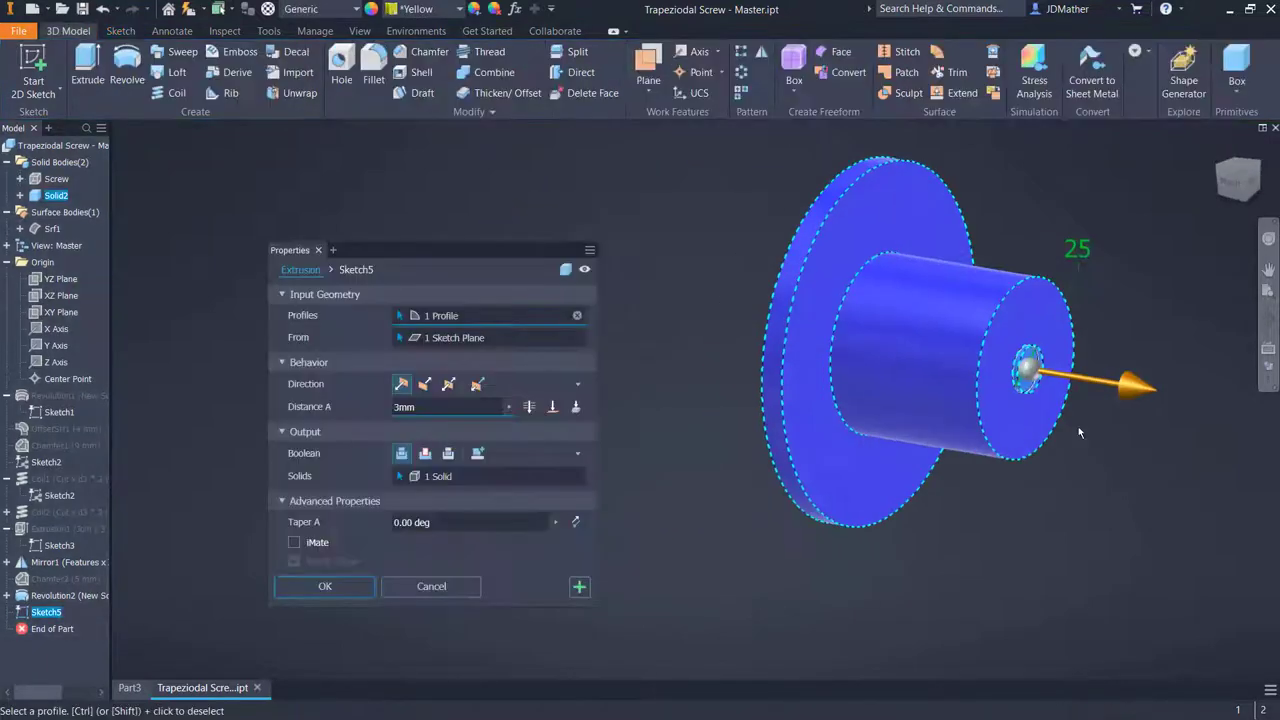
mouse_move(1137, 389)
mouse_down()
mouse_move(748, 286)
mouse_move(610, 265)
mouse_move(630, 270)
mouse_up()
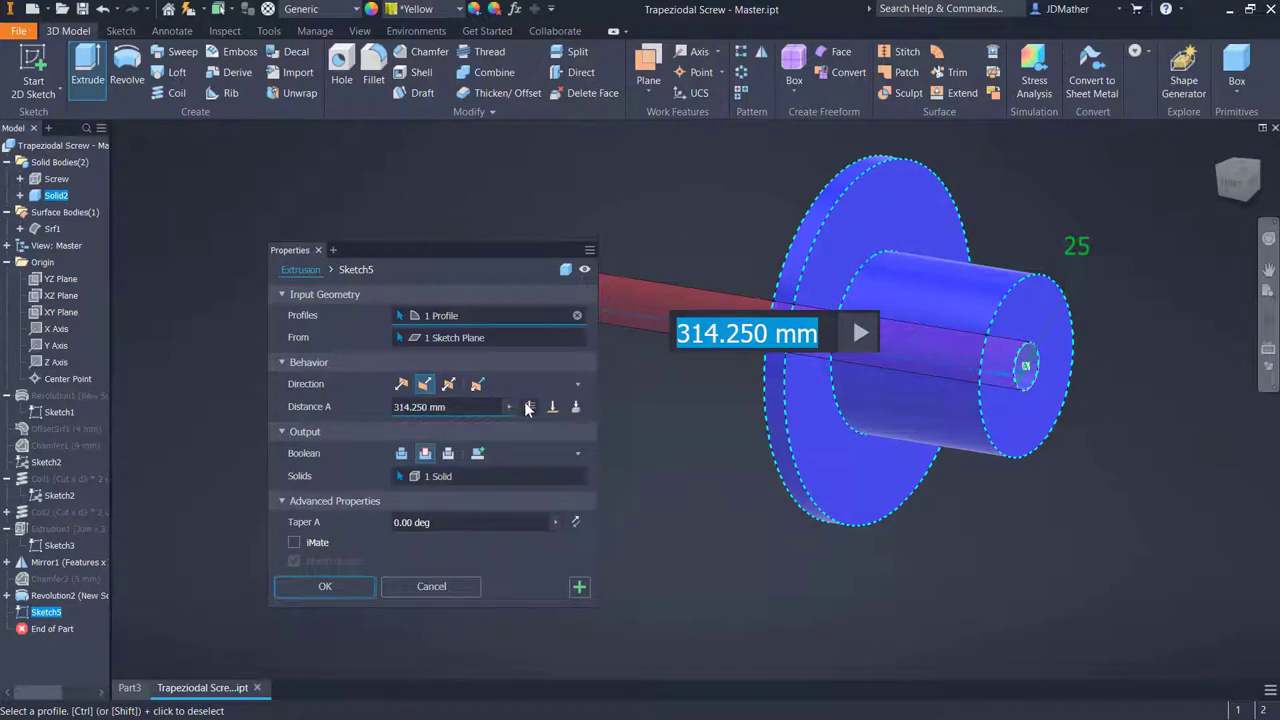
click(529, 407)
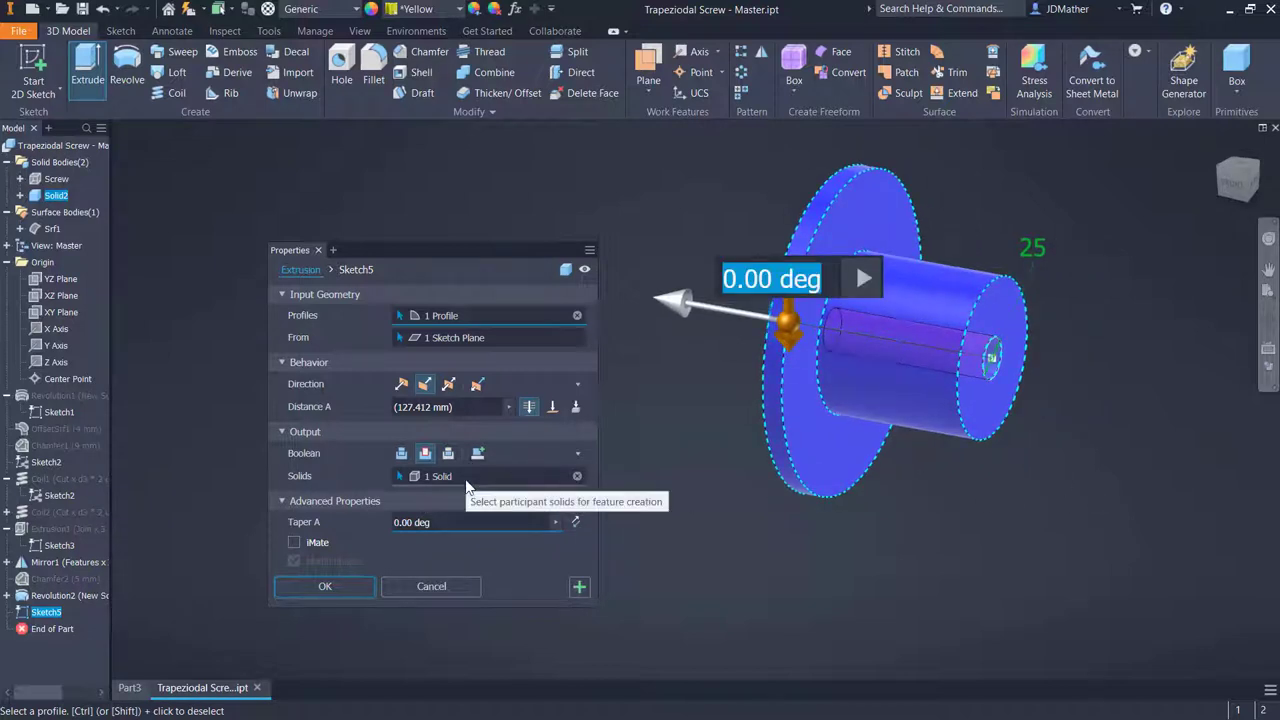
click(355, 589)
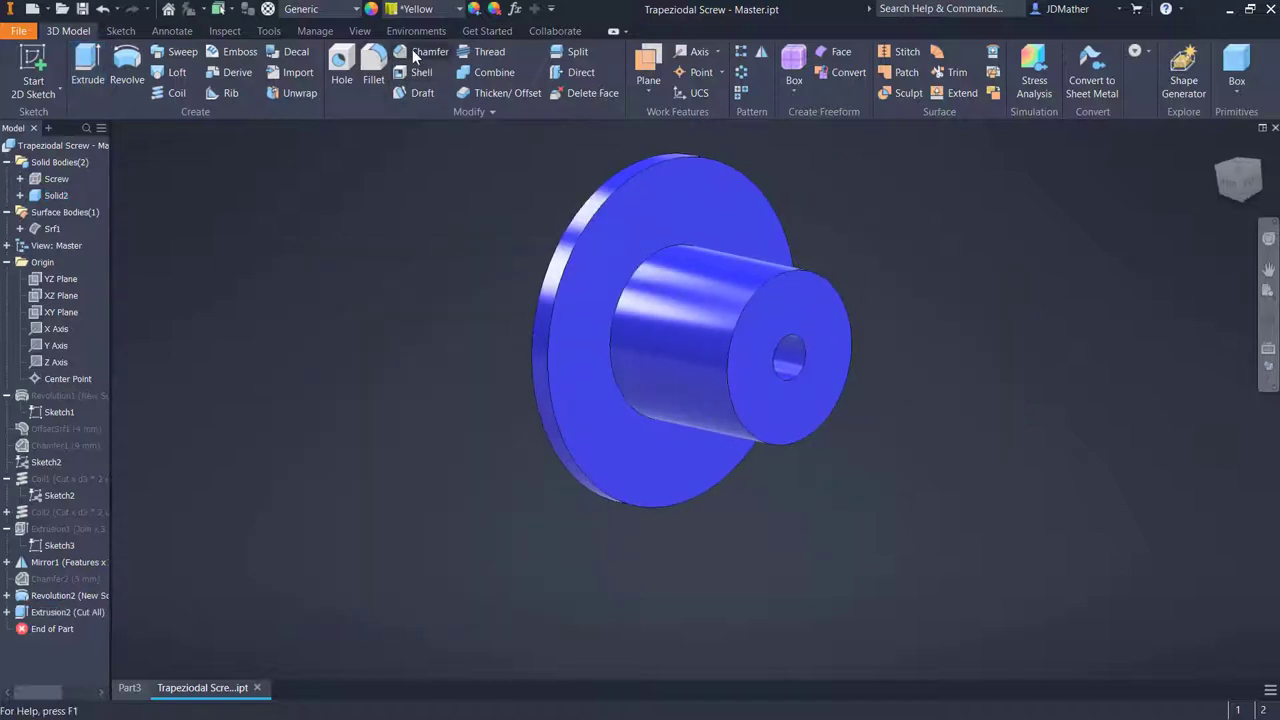
Chamfer the circular edges at both ends of the hole with a distance of 10 mm
click(412, 50)
click(790, 378)
shift+middle_drag(681, 410, 650, 361)
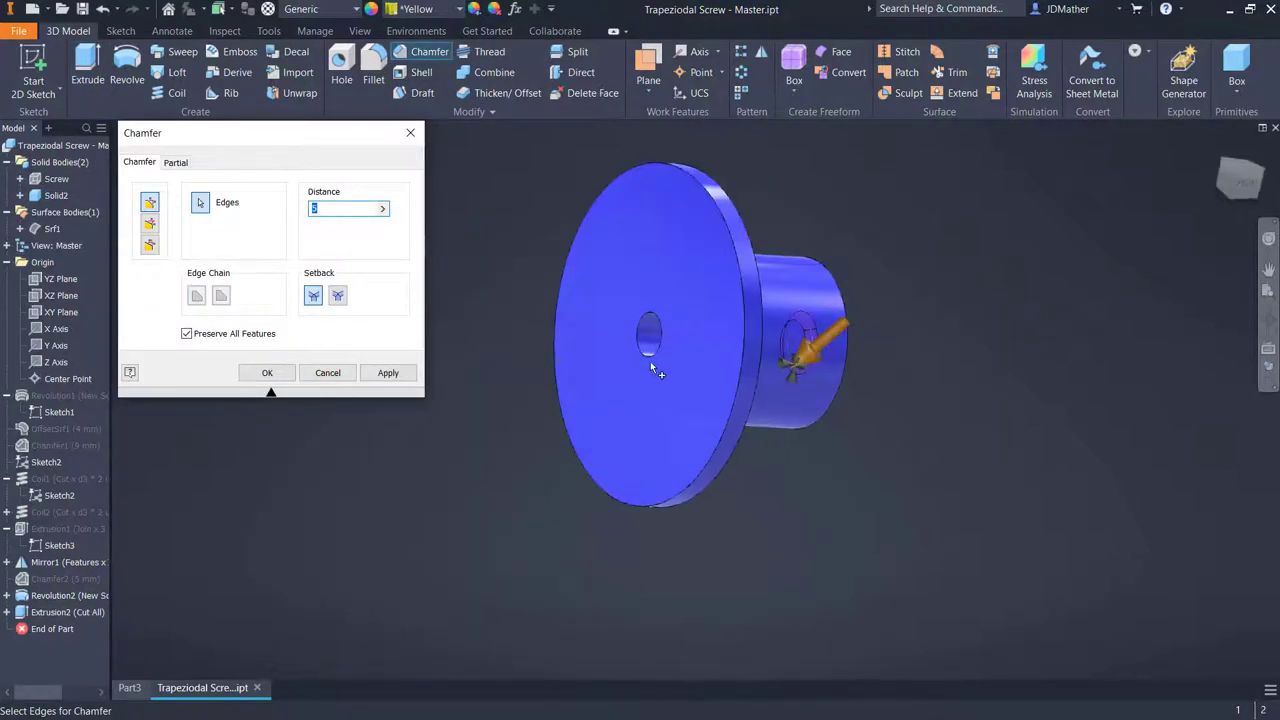
click(327, 208)
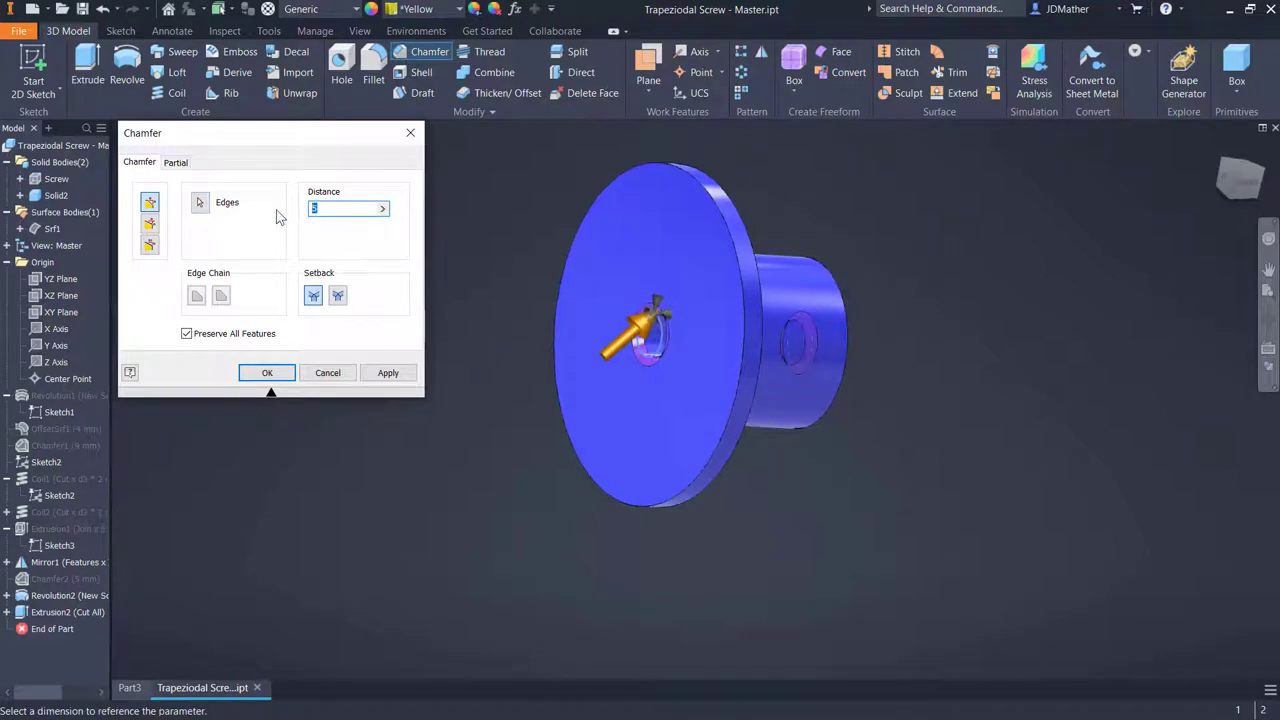
text(10)
click(267, 372)
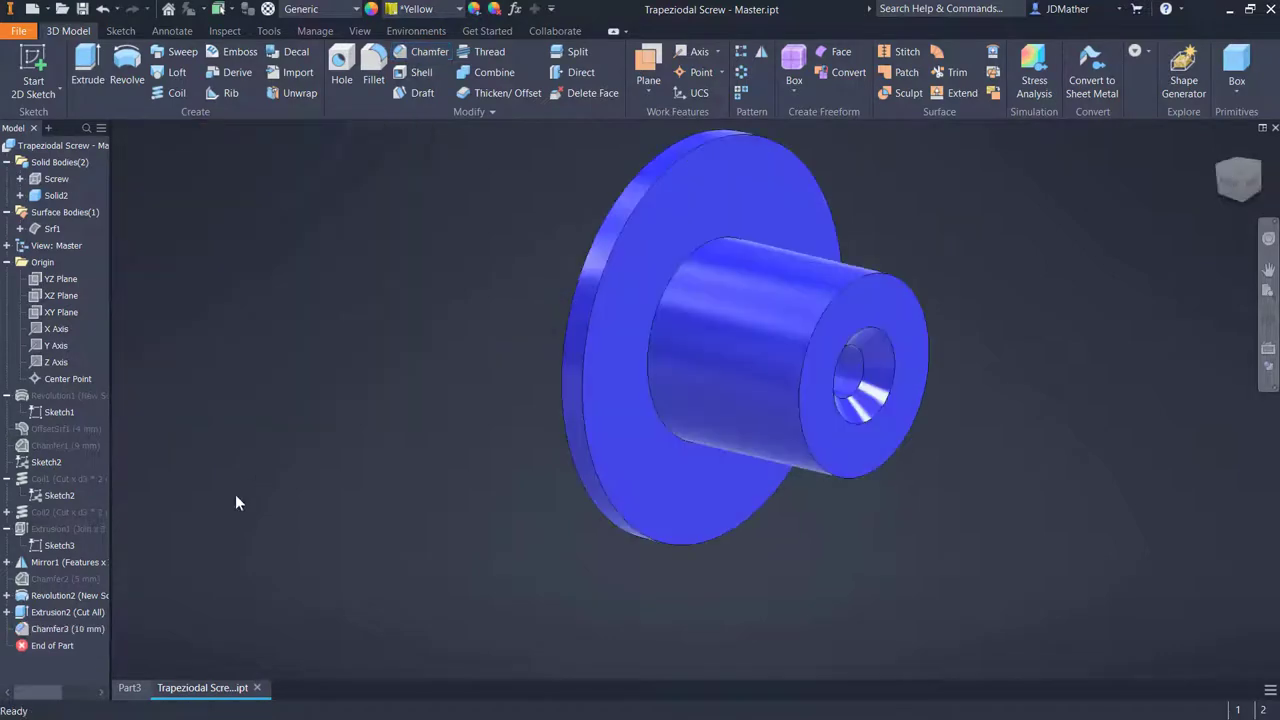
Show the Screw body and set the distance of the hole's chamfer, Chamfer3, to 12.5 mm
right_click(50, 181)
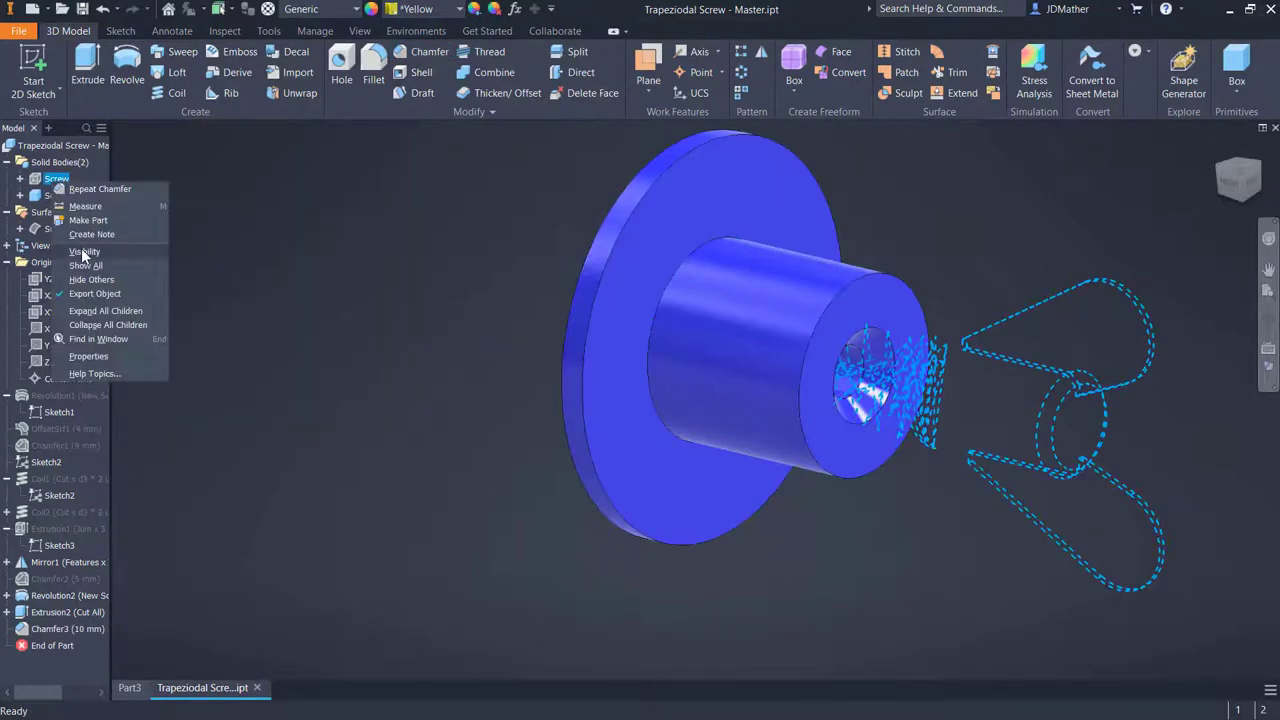
click(84, 251)
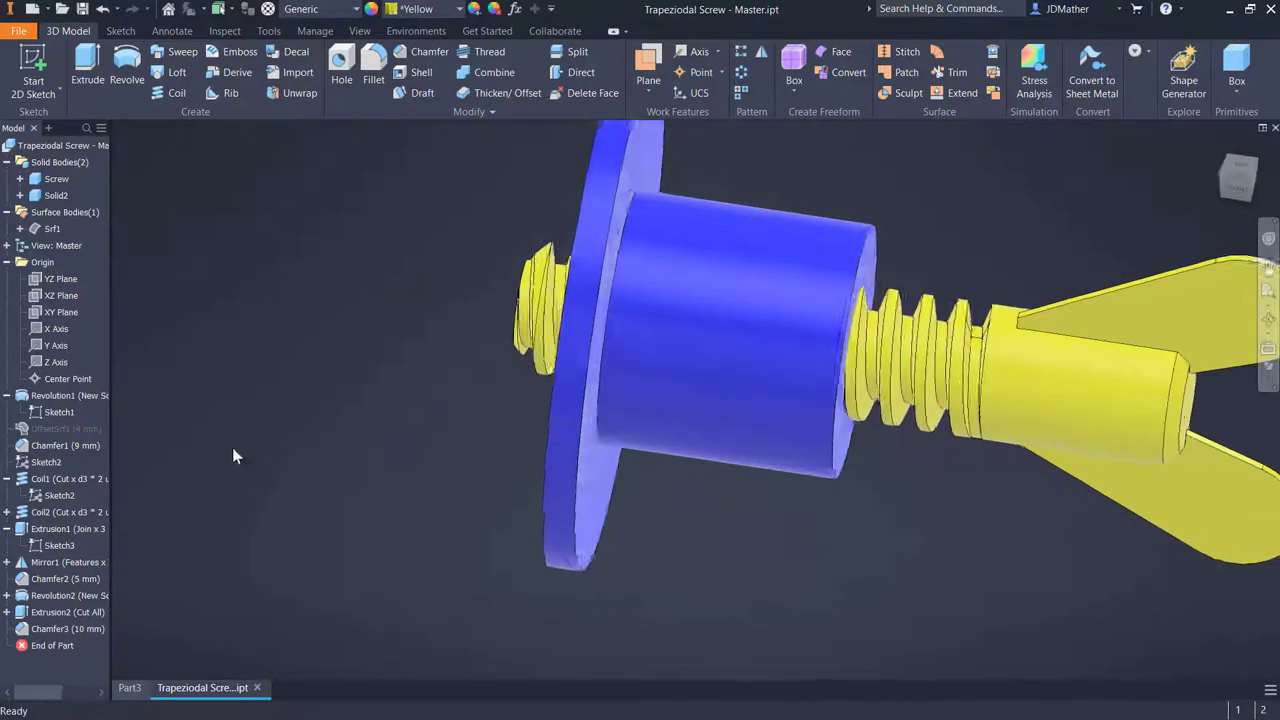
right_click(52, 630)
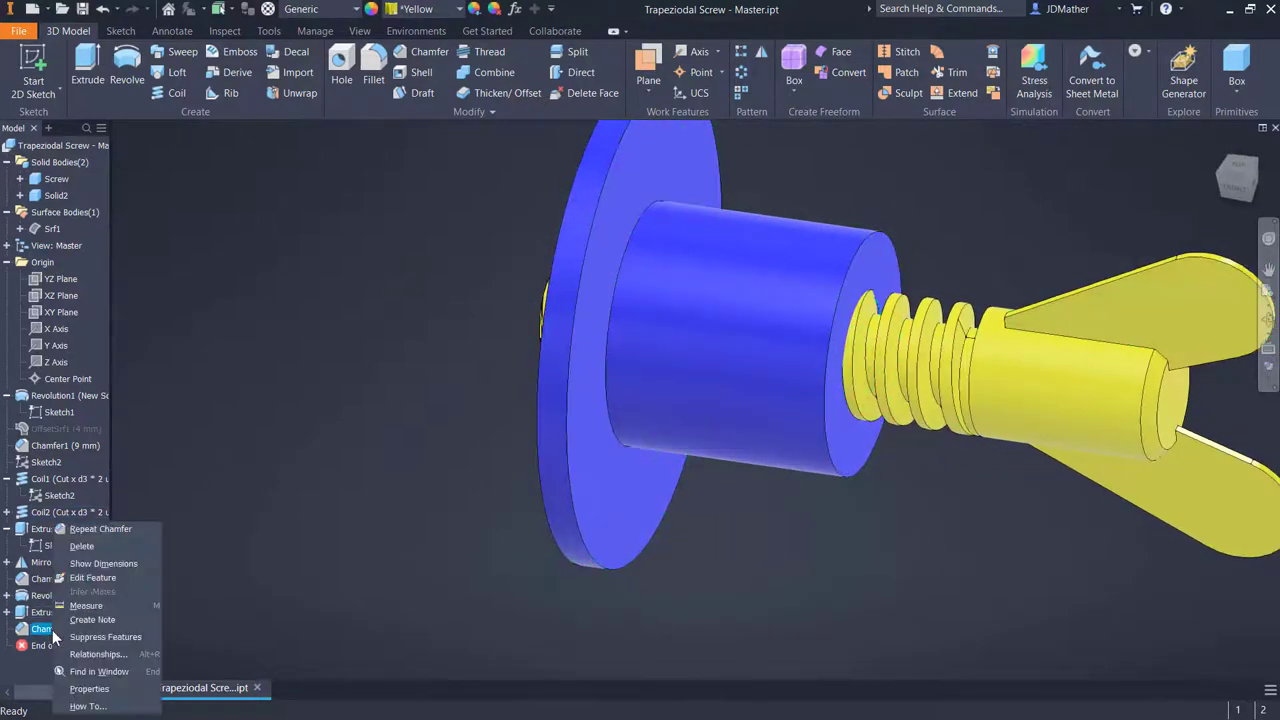
click(130, 619)
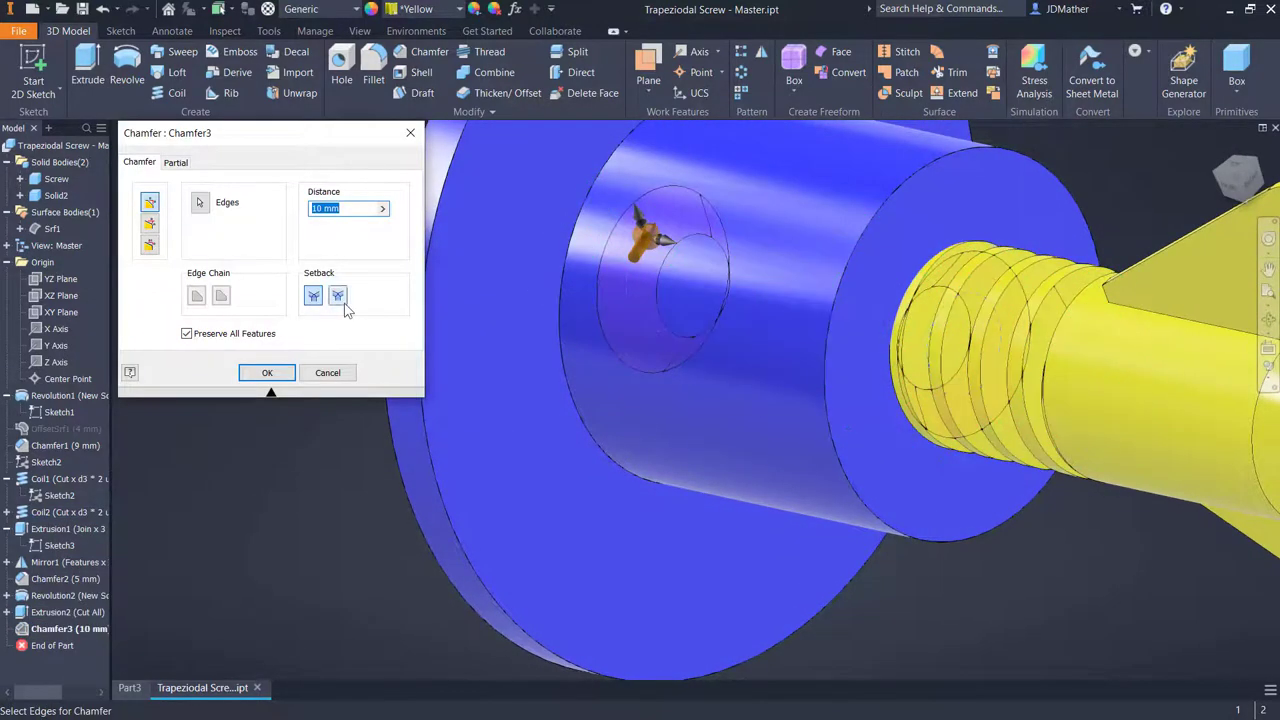
click(255, 208)
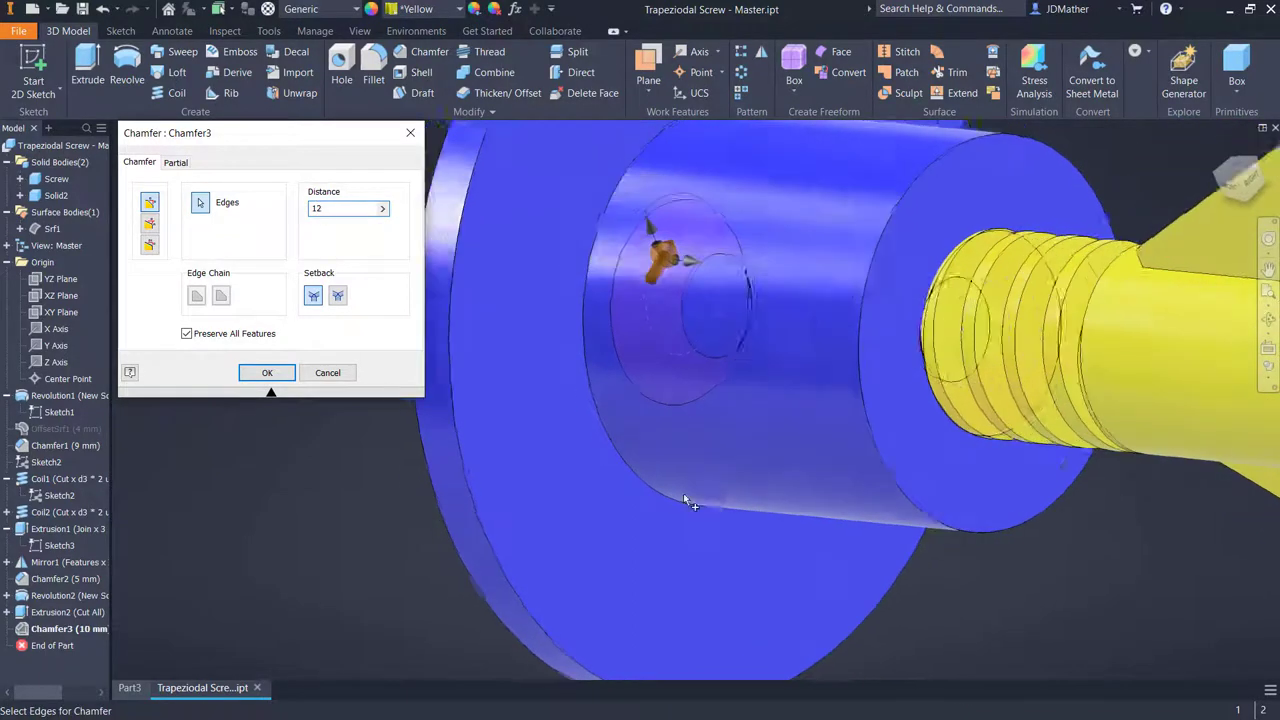
click(340, 207)
text(12.5)
key(Return)
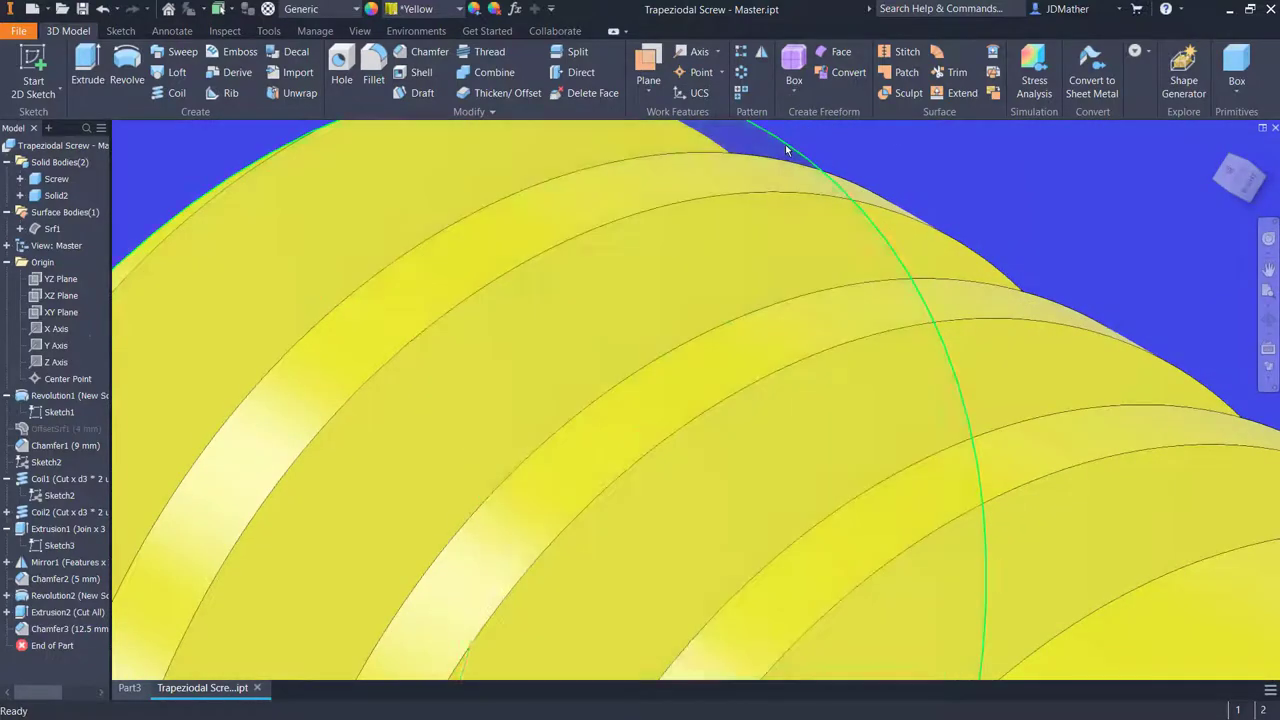
Cut the screw out of the blue nut body with Combine, using Solid2 as base body and keeping the tool body
key(F6)
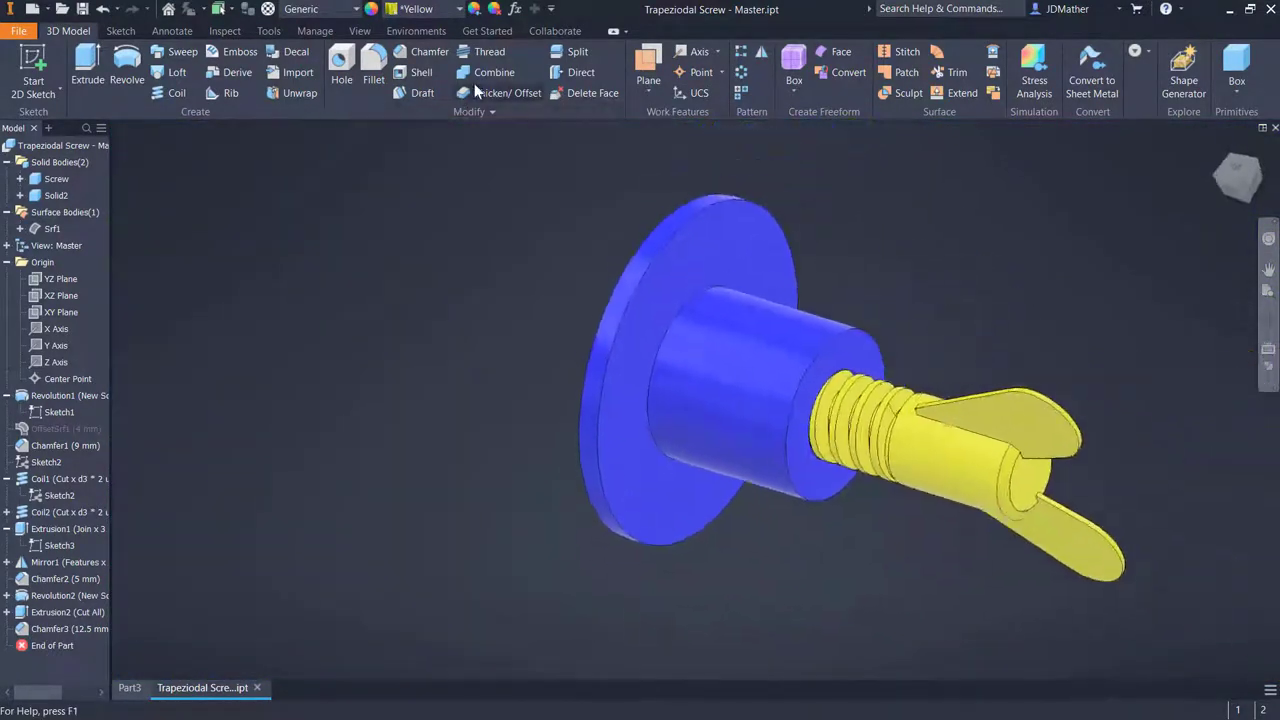
click(486, 72)
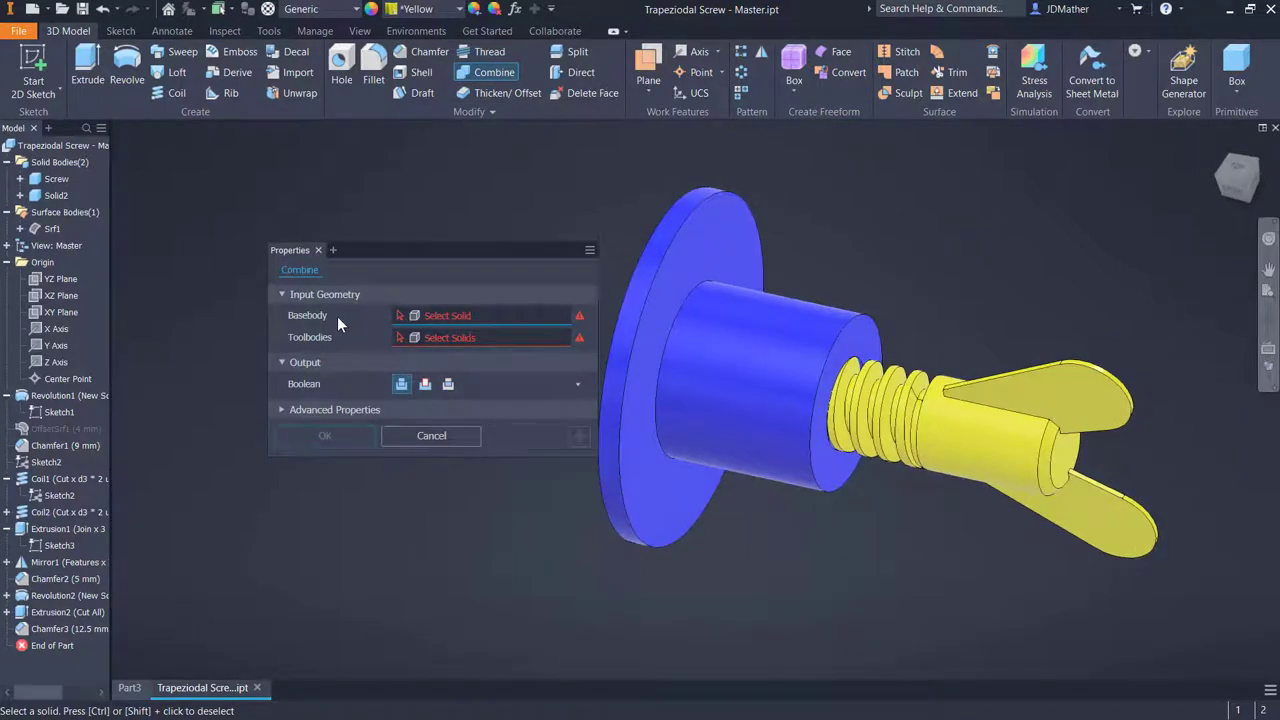
click(657, 523)
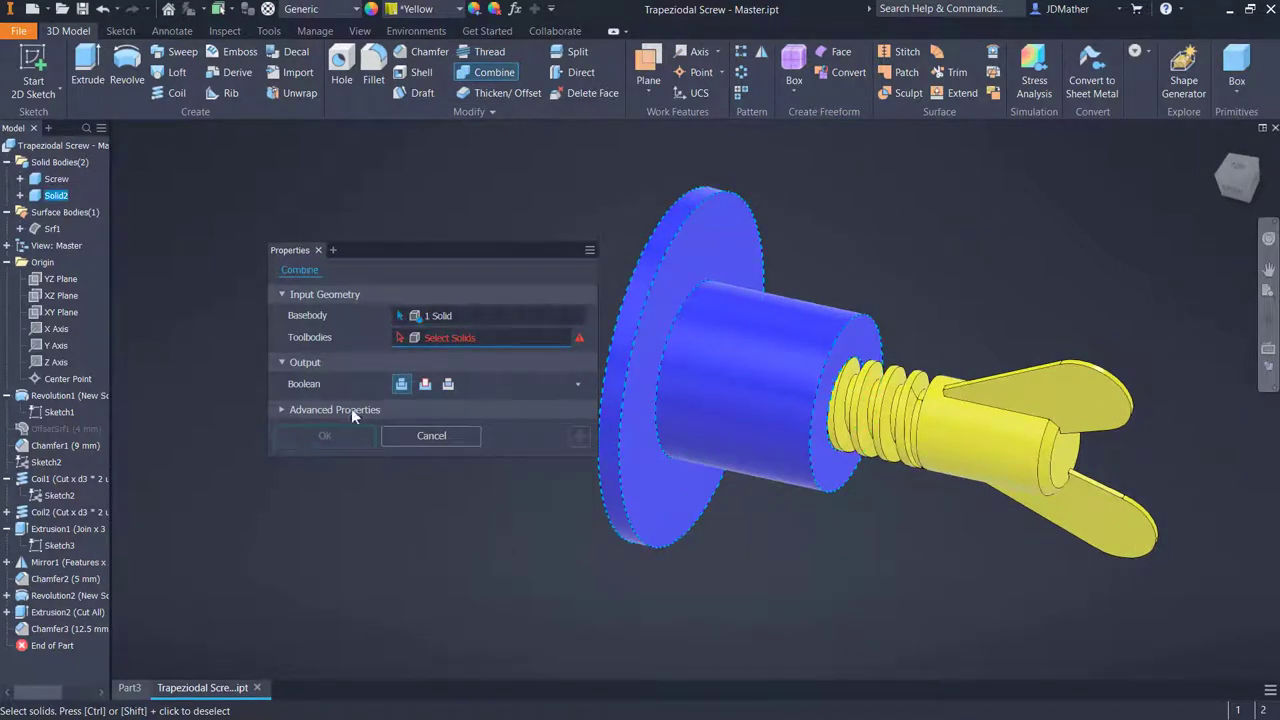
click(979, 462)
click(428, 388)
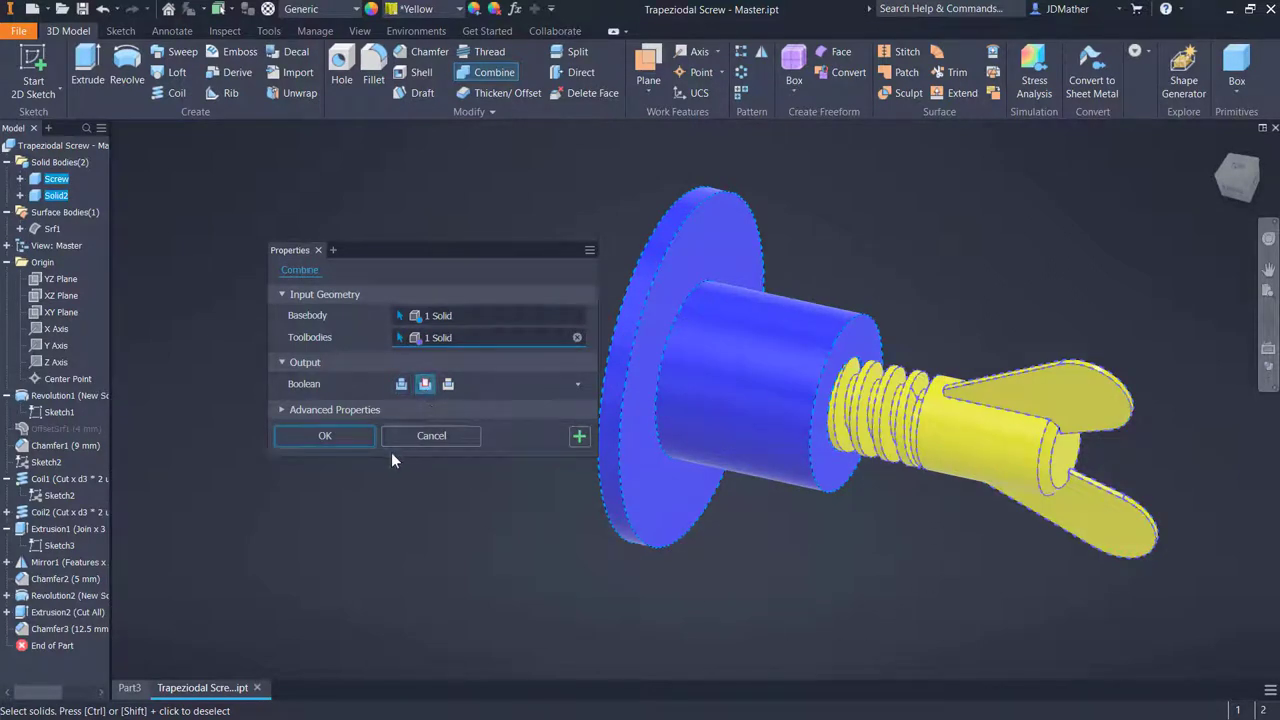
click(282, 410)
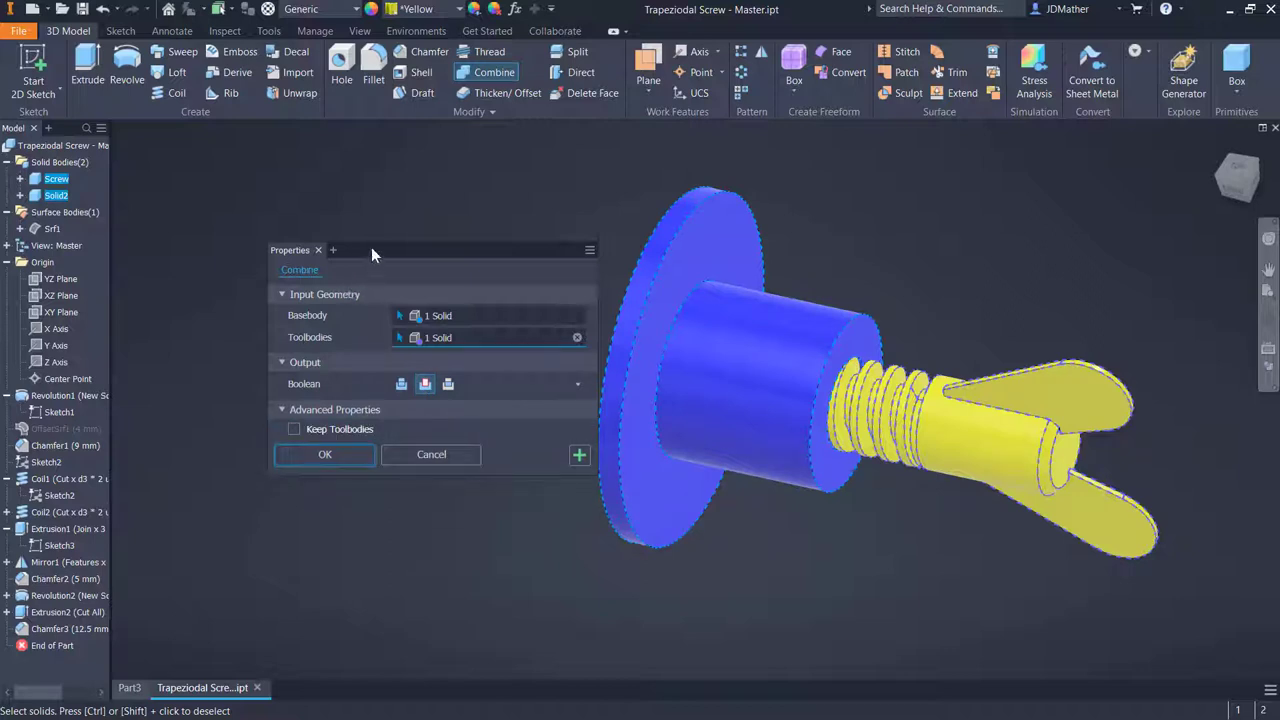
drag(371, 247, 354, 183)
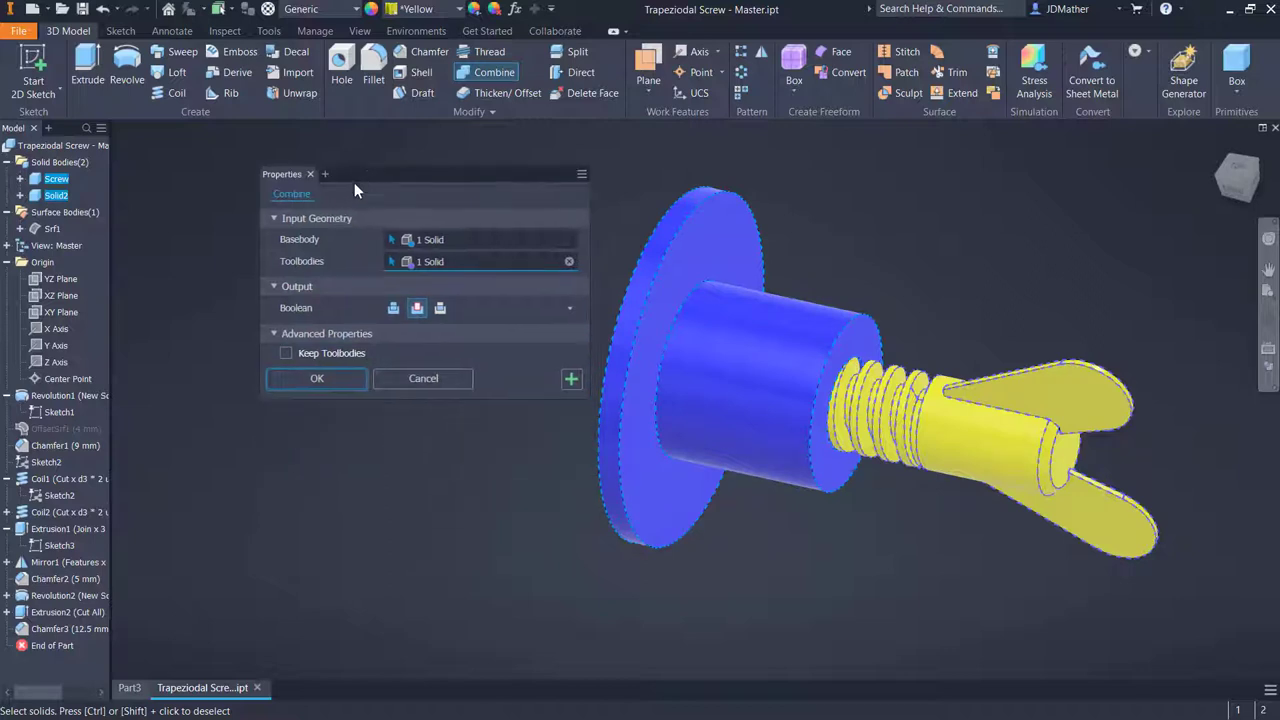
click(287, 354)
click(306, 382)
shift+drag(316, 413, 805, 510)
shift+middle_drag(808, 510, 502, 466)
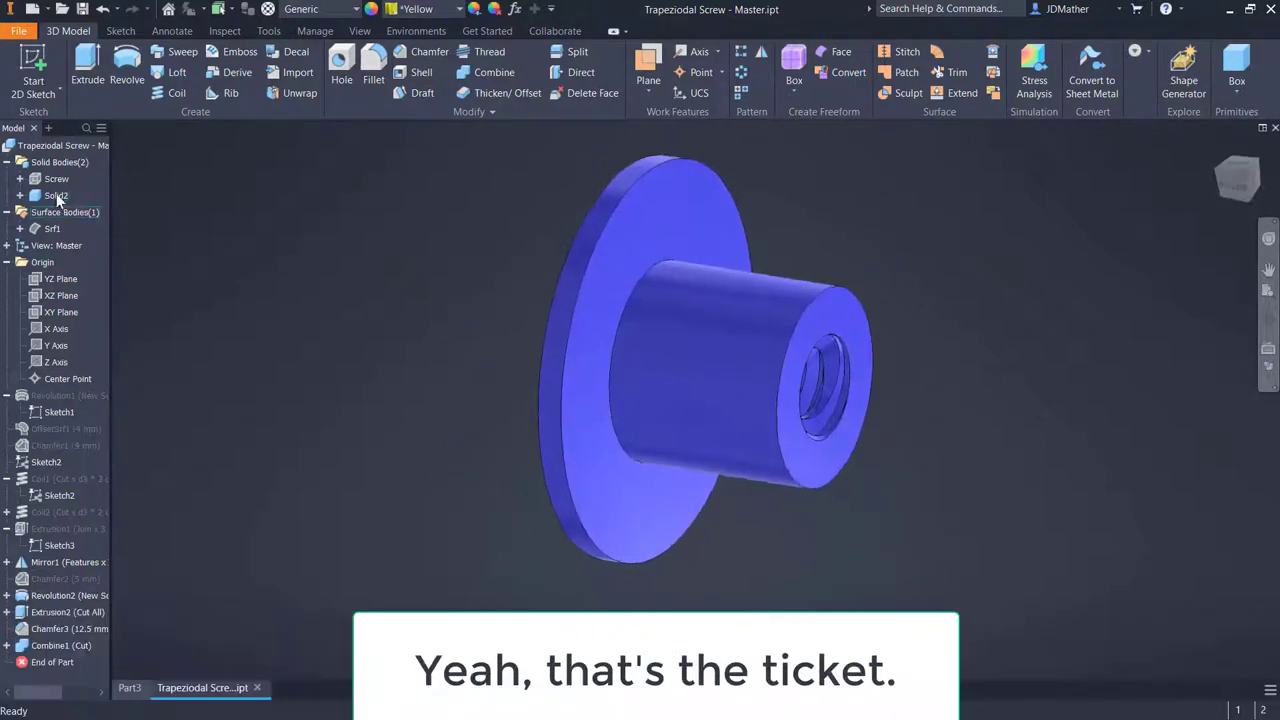
Show the Screw body and examine how it sits in the threaded nut from the front
right_click(55, 179)
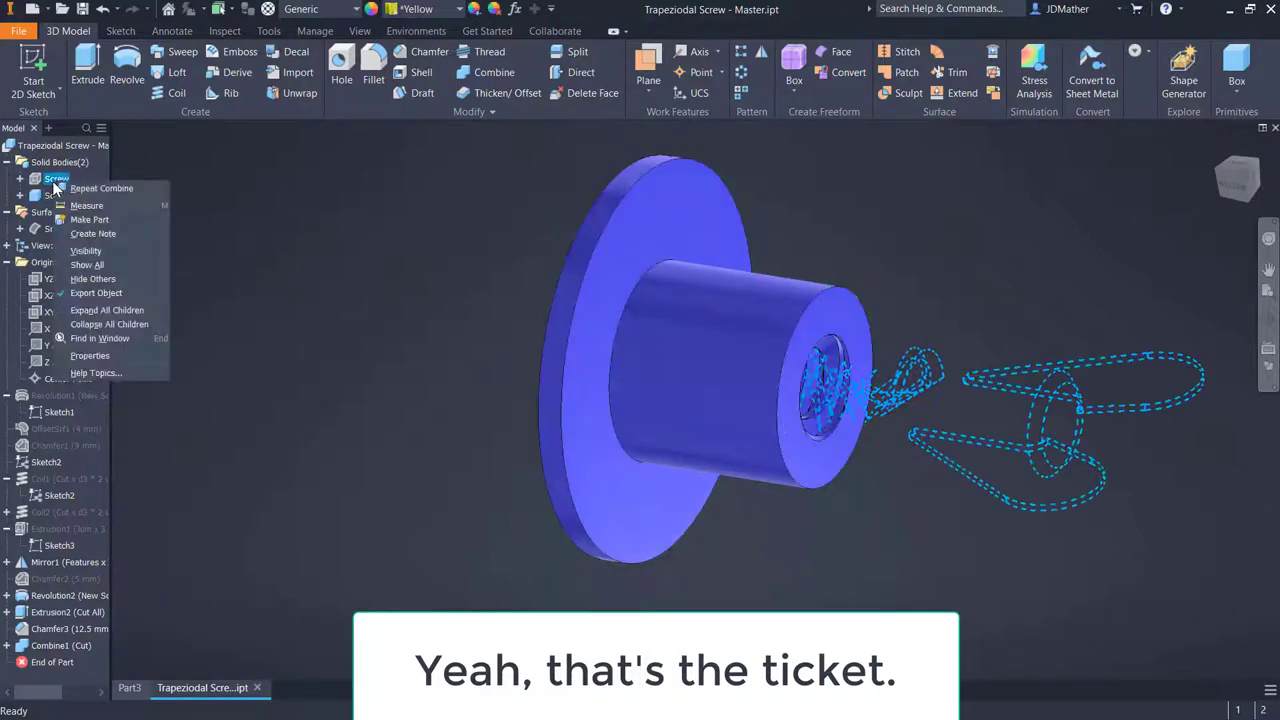
click(84, 251)
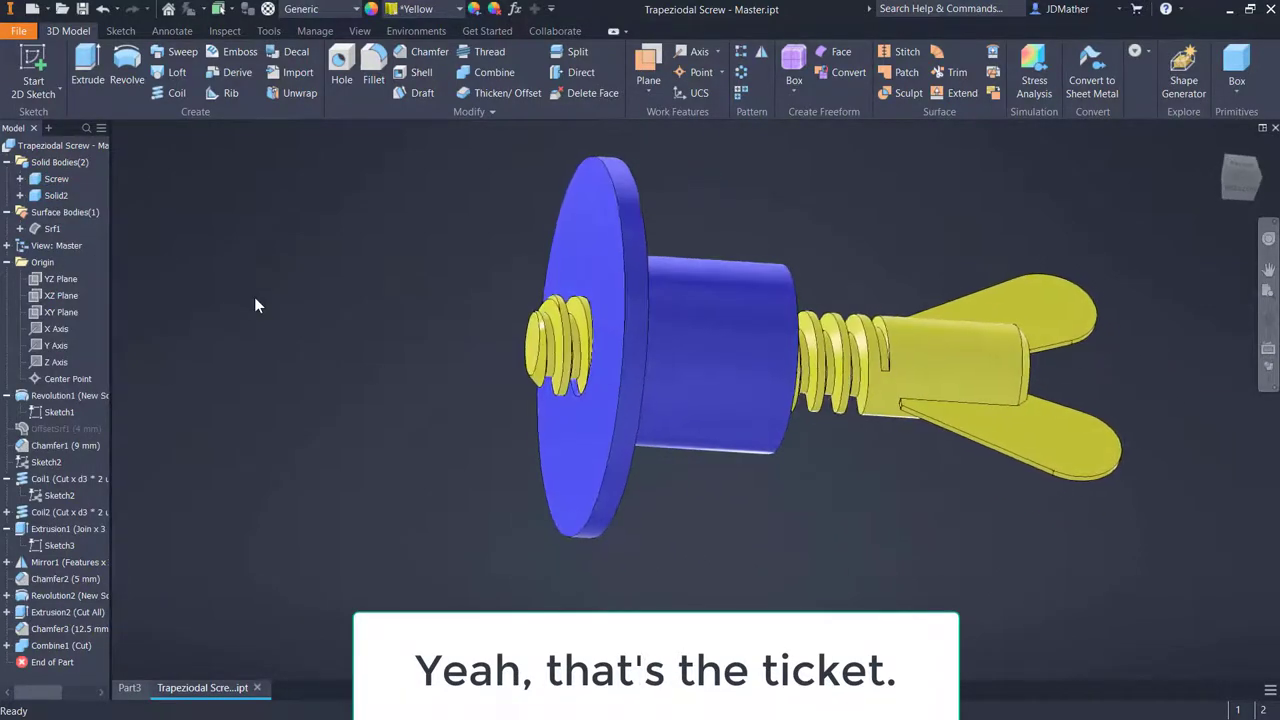
click(1226, 182)
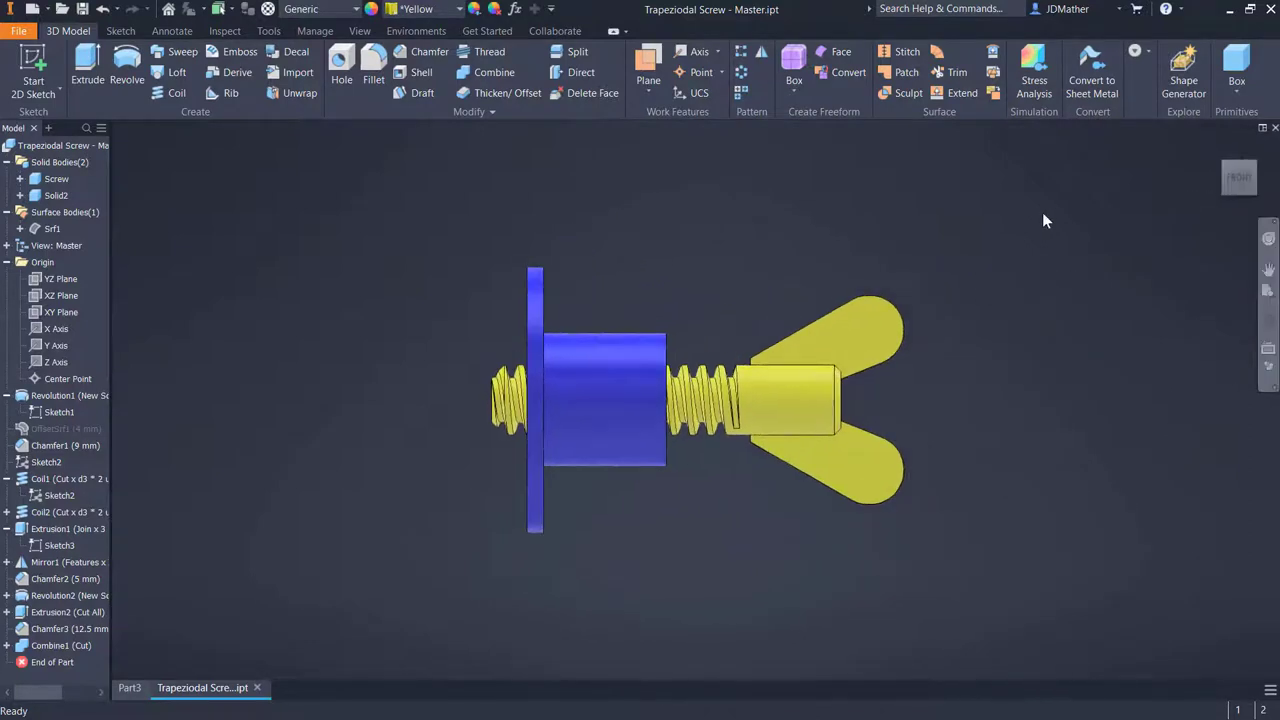
Hide the Screw body and make Sketch4 under Revolution2 visible with its dimensions
right_click(56, 179)
click(85, 285)
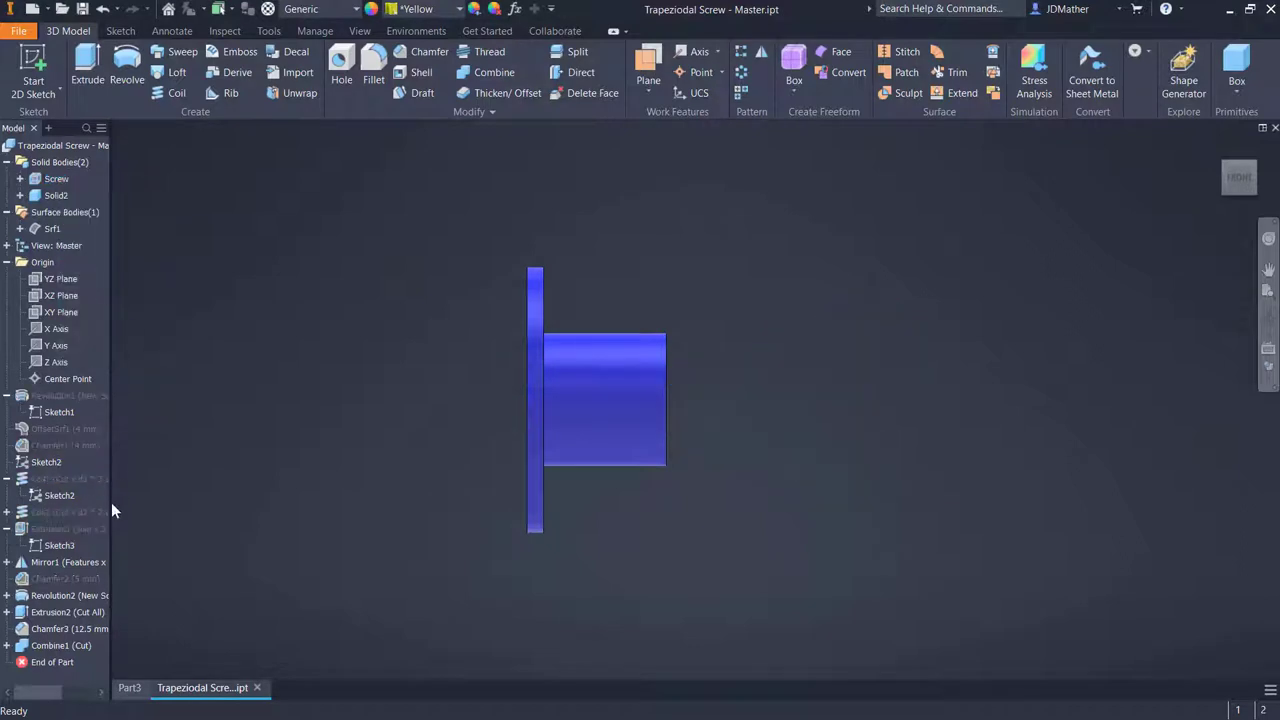
click(7, 596)
right_click(50, 613)
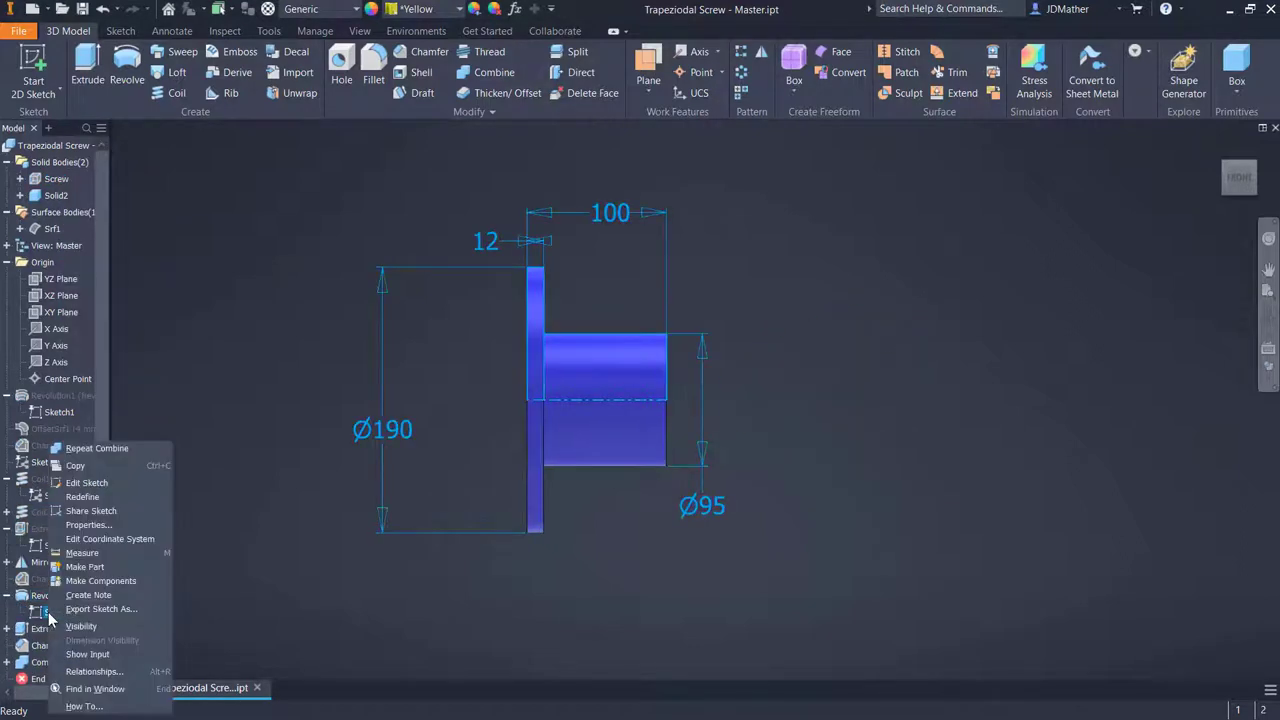
click(90, 684)
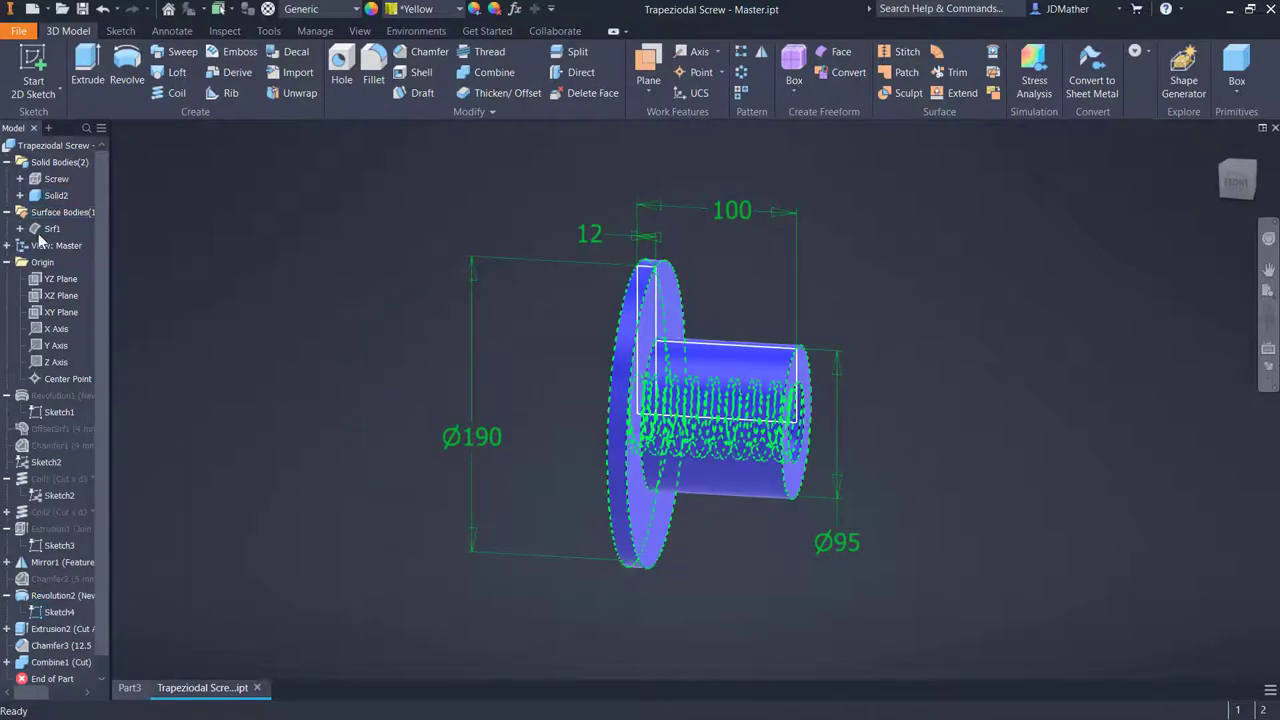
Start a sketch in the plane of Sketch4's profile, project the flange's inner face line and the hub's outer line, and hide Sketch4
right_click(52, 296)
click(76, 354)
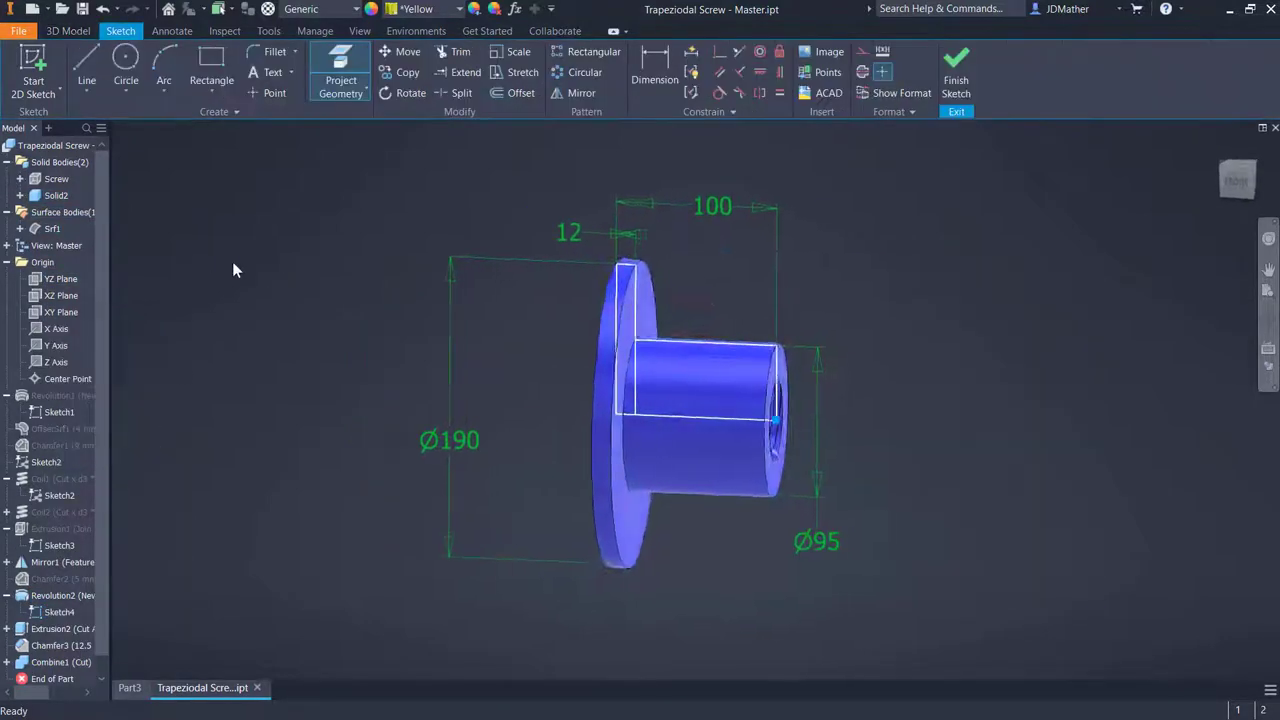
click(340, 62)
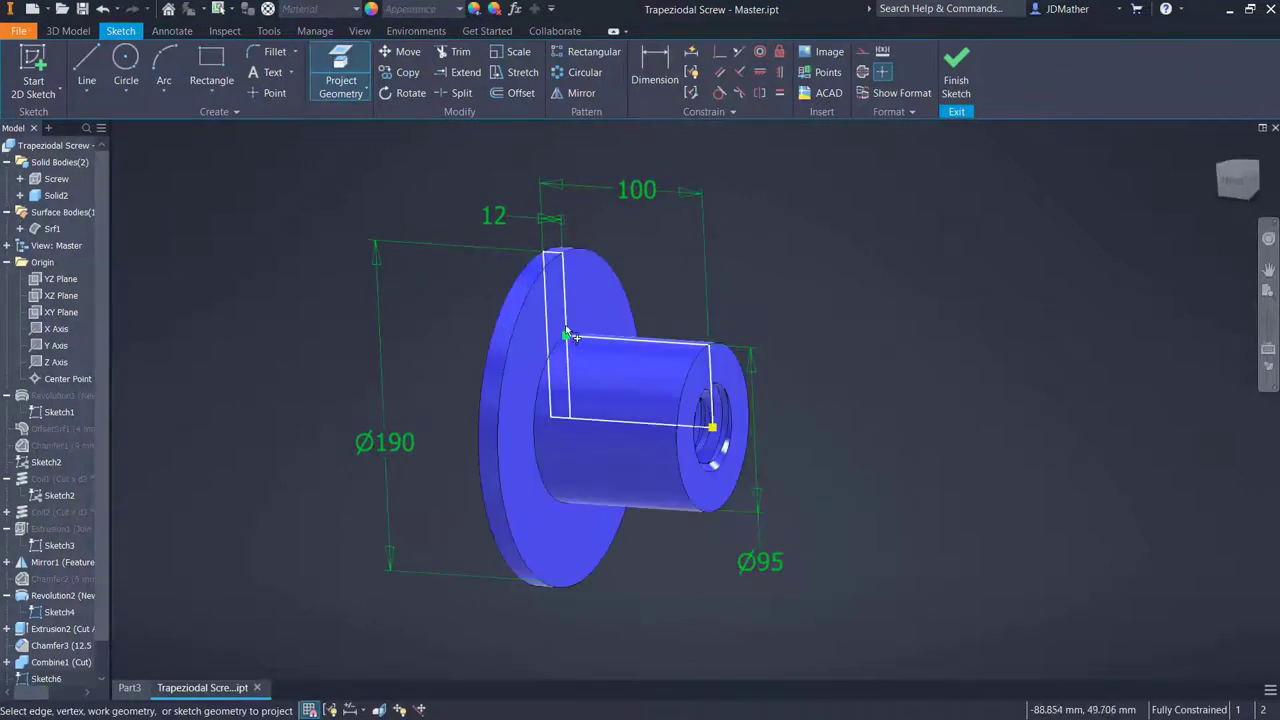
right_click(275, 287)
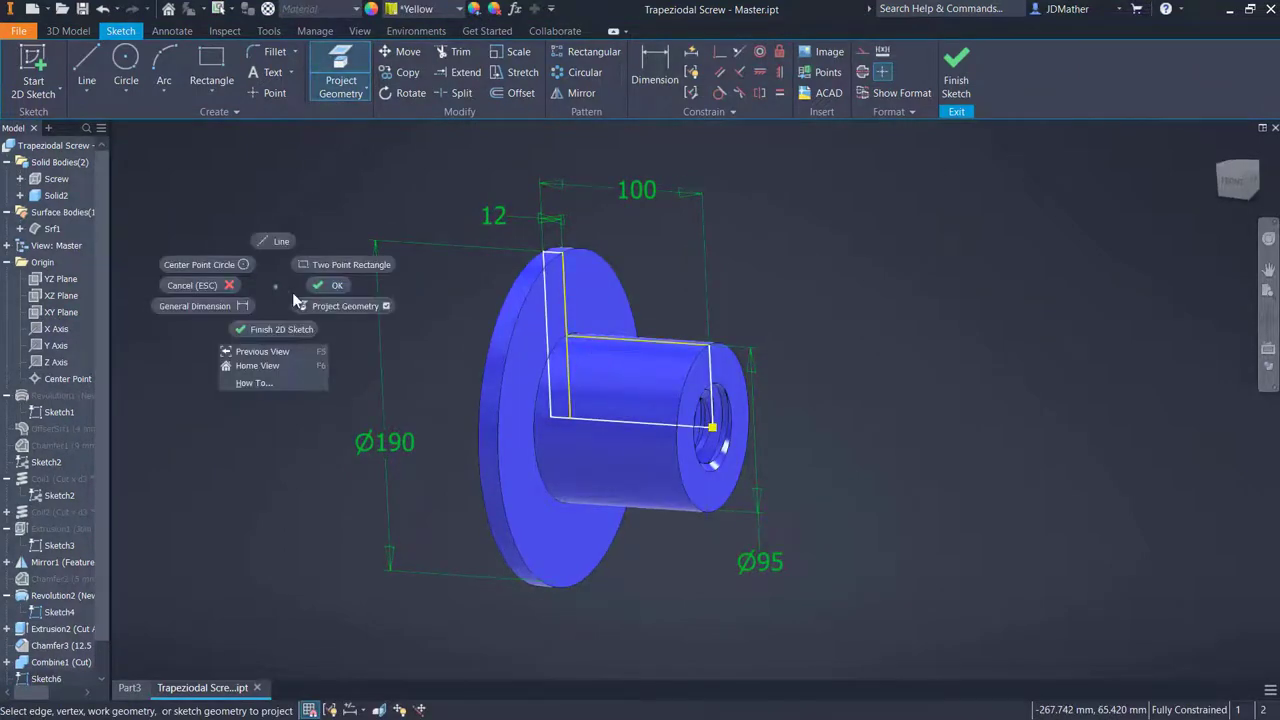
click(318, 287)
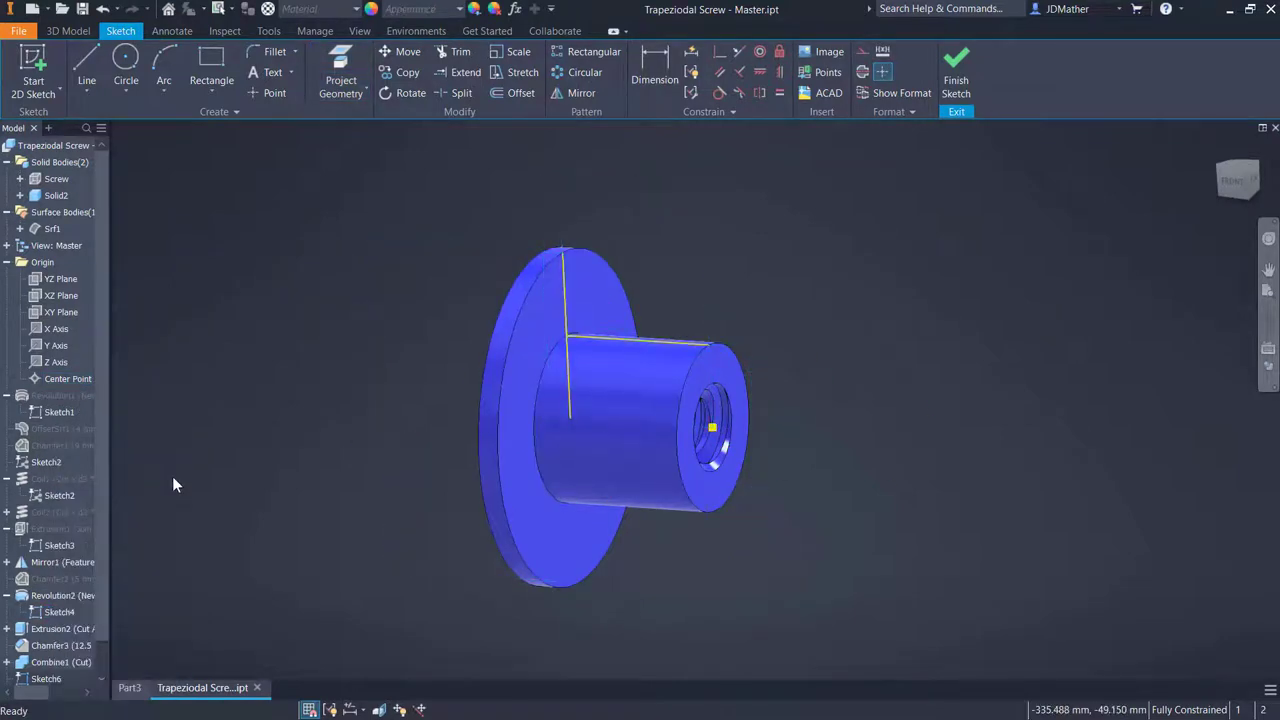
Slice the view and sketch a 44 by 47.5 mm rectangle from the axis at the flange's inner face to the hub outer line's midpoint
key(F7)
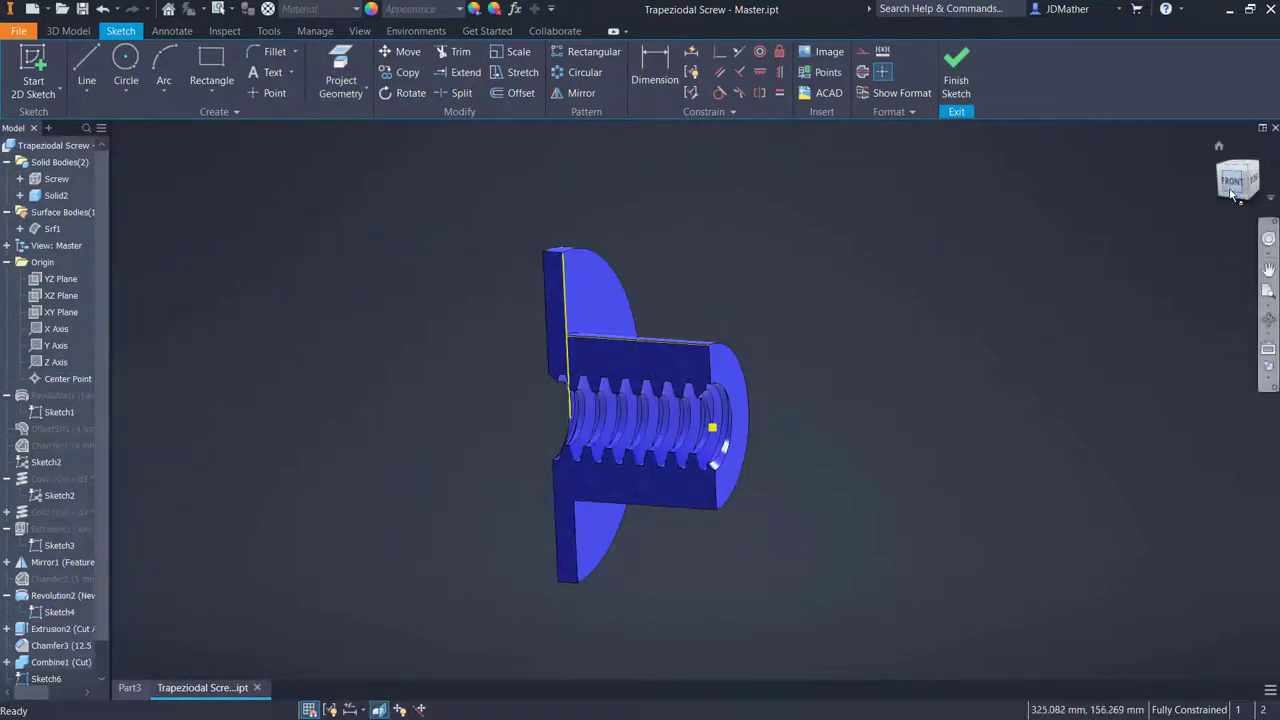
key(Page_Up)
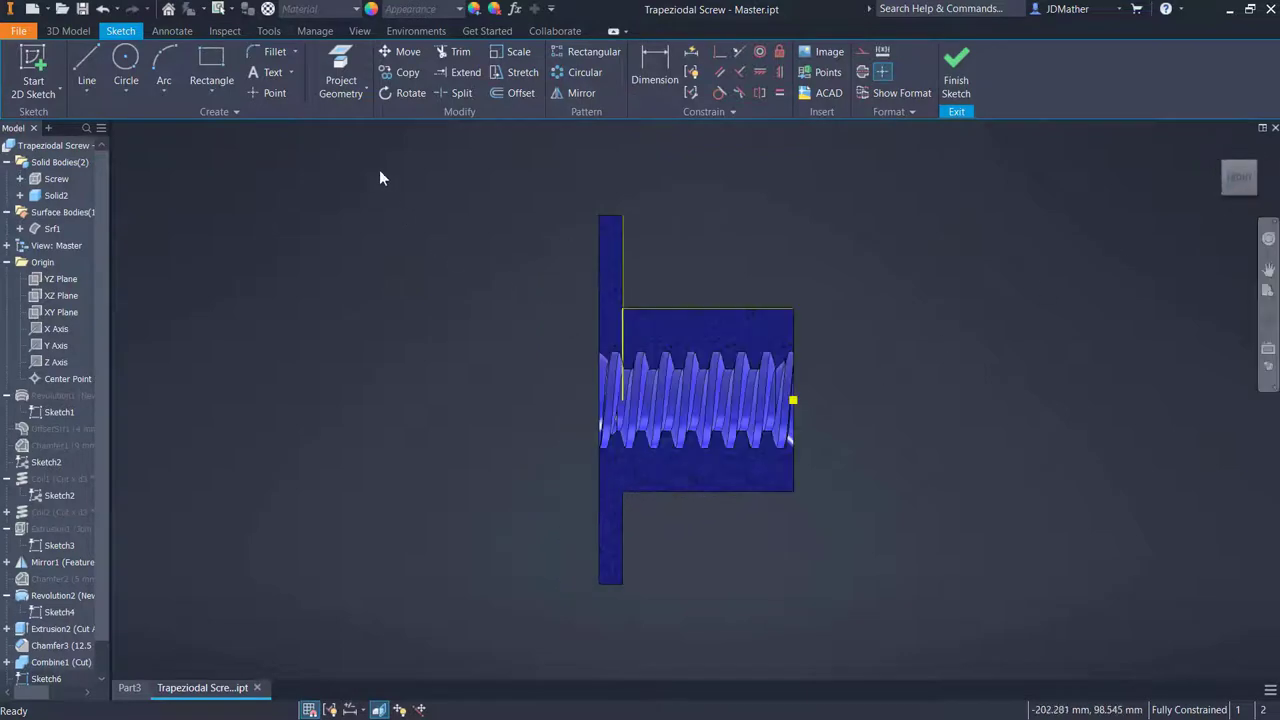
click(206, 57)
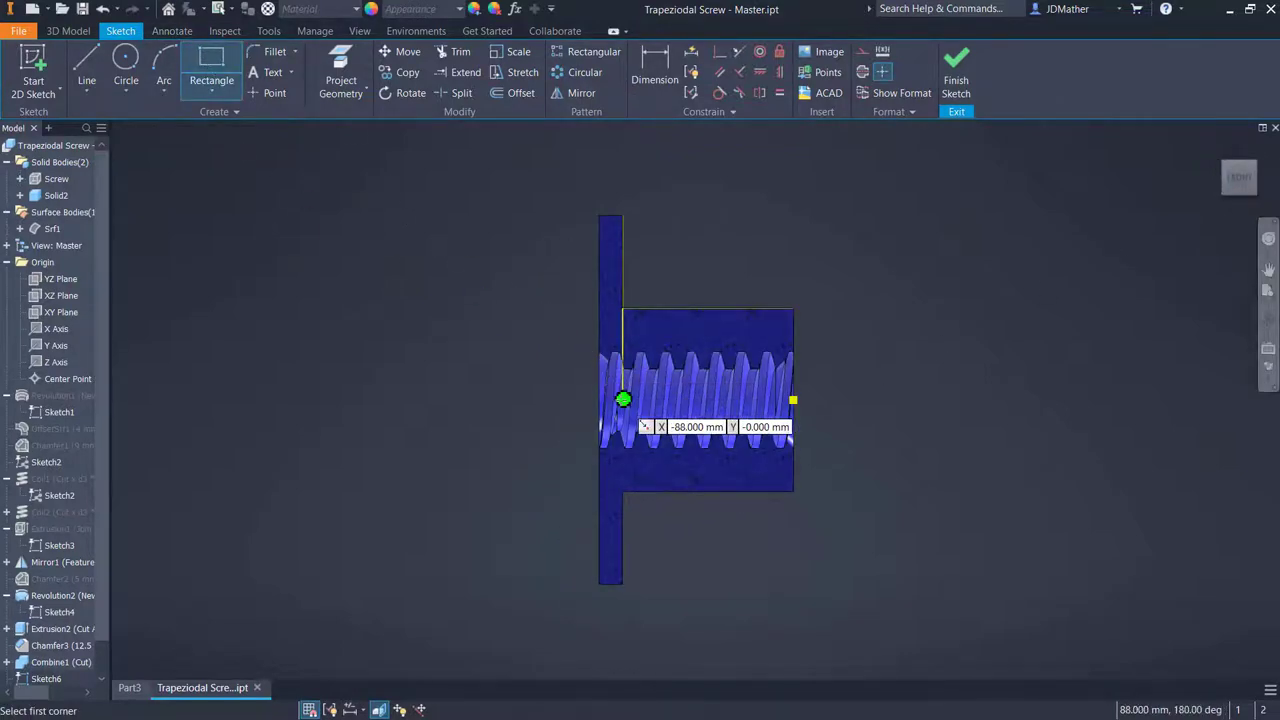
click(623, 399)
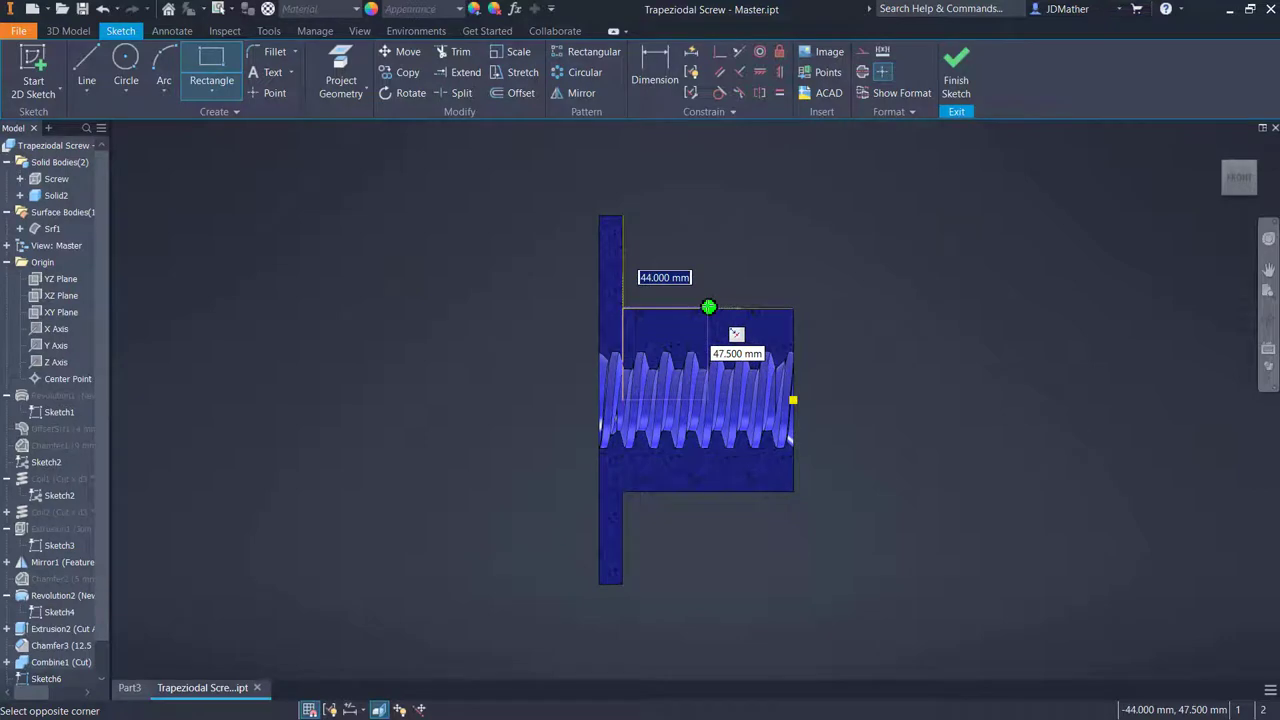
click(790, 306)
key(Escape)
key(F6)
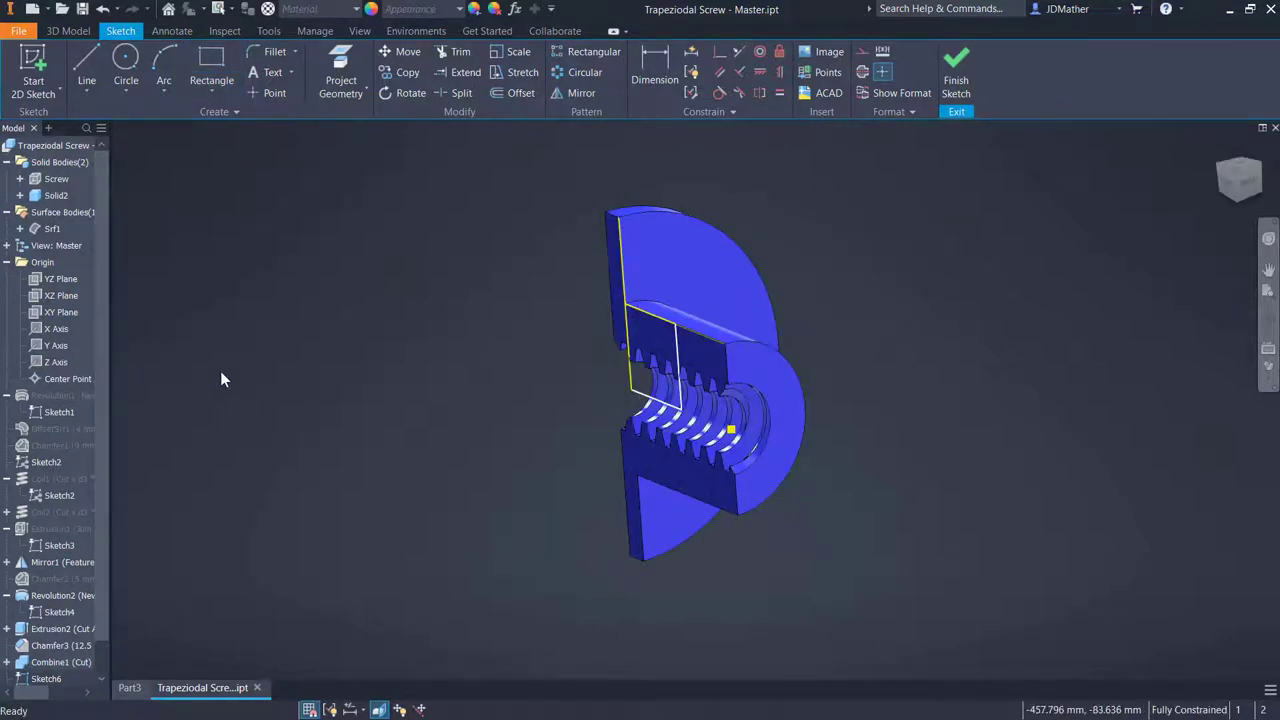
key(F7)
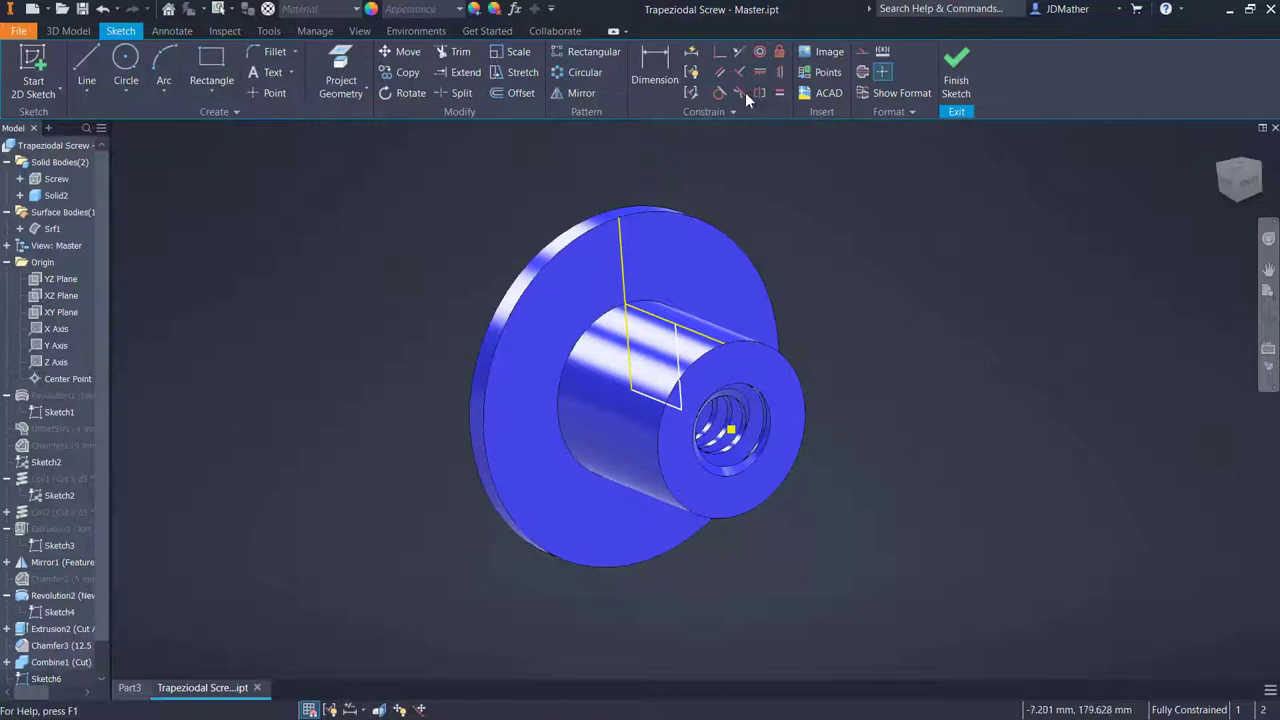
Extrude the rectangle as a cut through all of Solid2 in the default direction, opening a window in the nut's hub
click(939, 59)
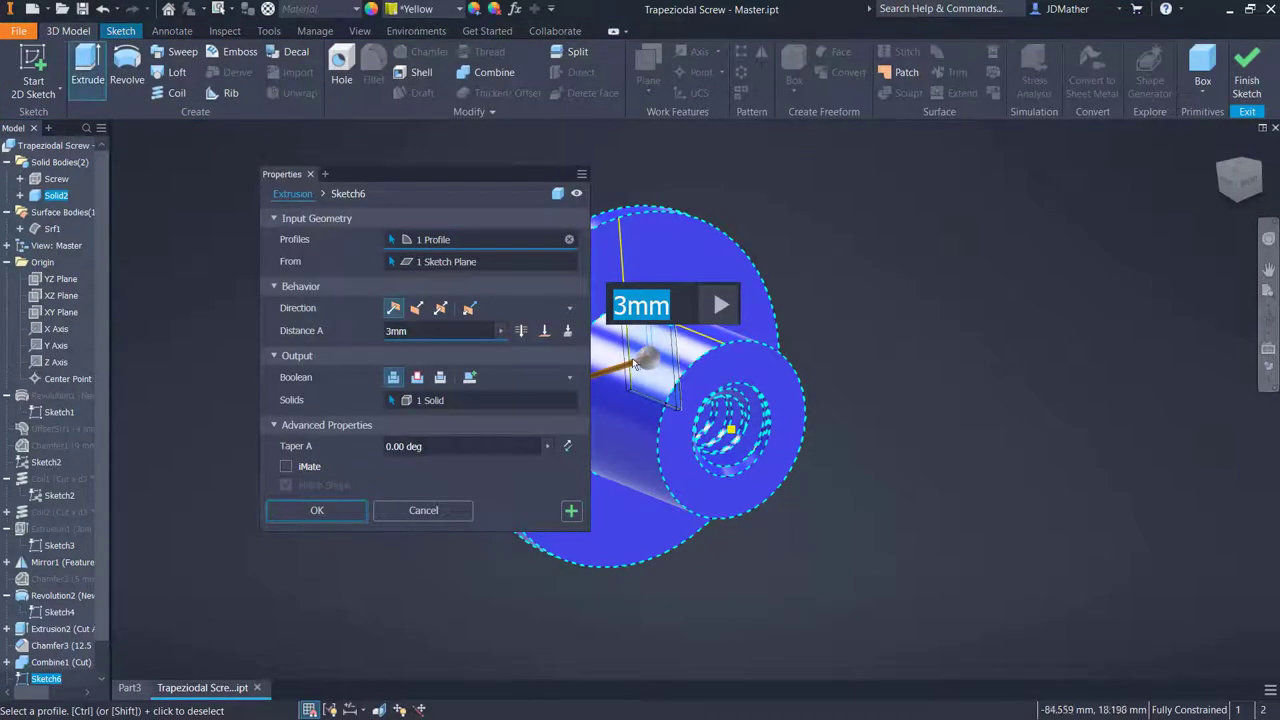
click(417, 309)
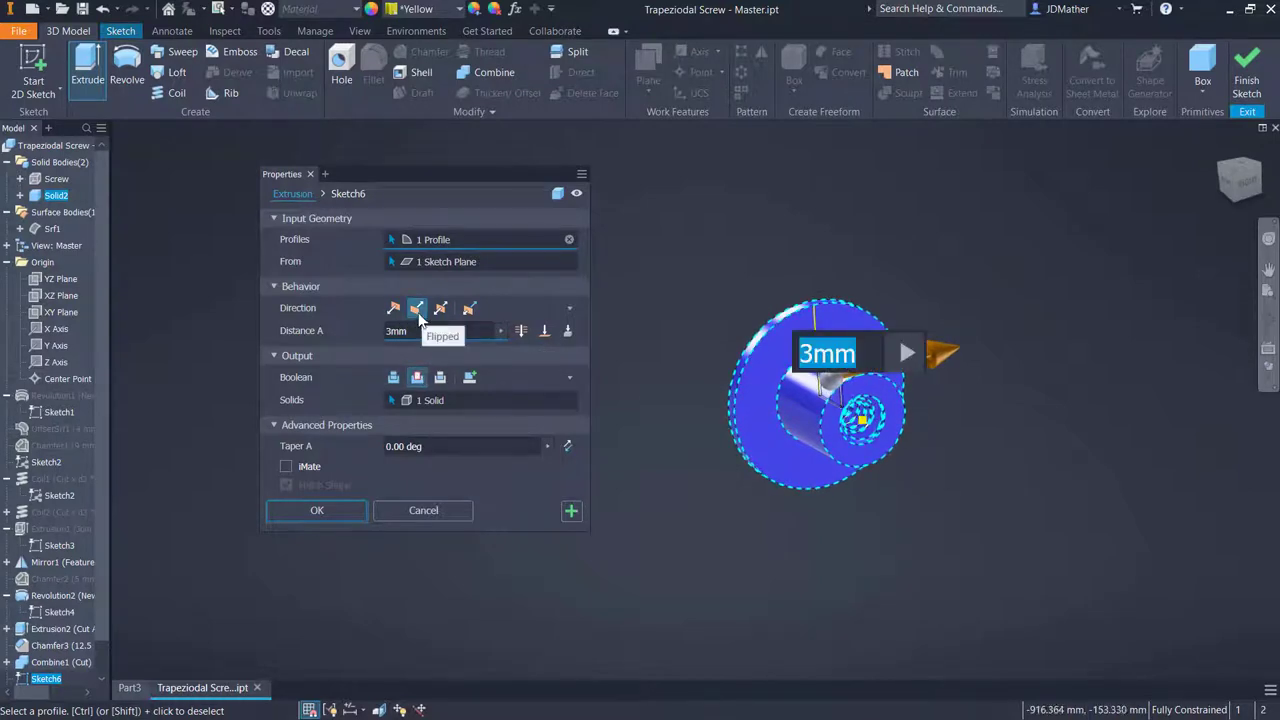
click(393, 308)
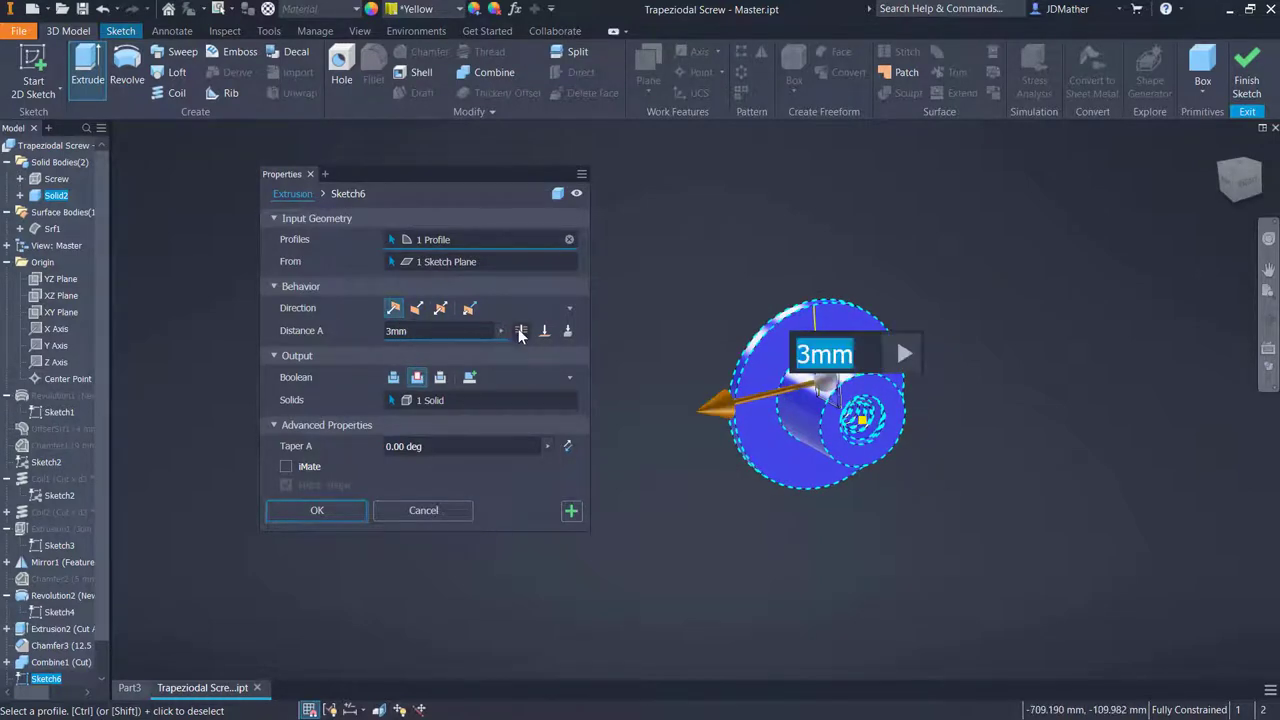
key(Return)
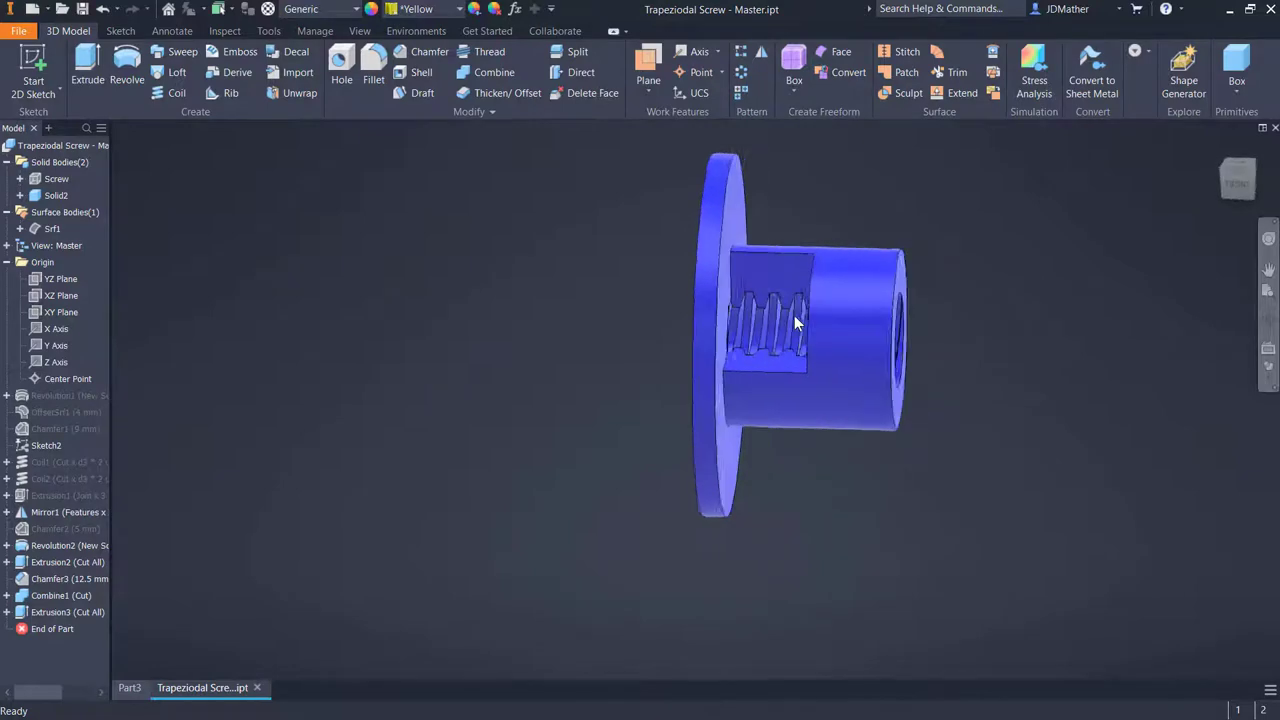
Show the Screw body and rename the Solid2 body to Nut
right_click(52, 186)
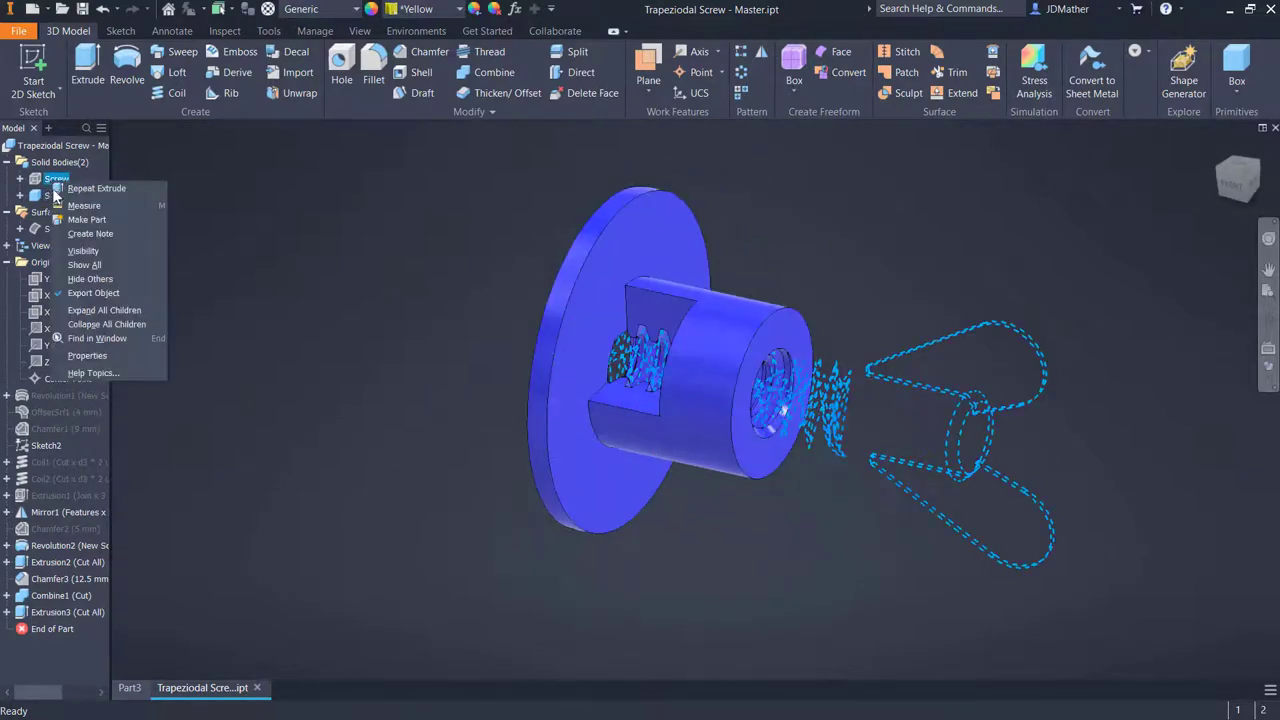
click(80, 278)
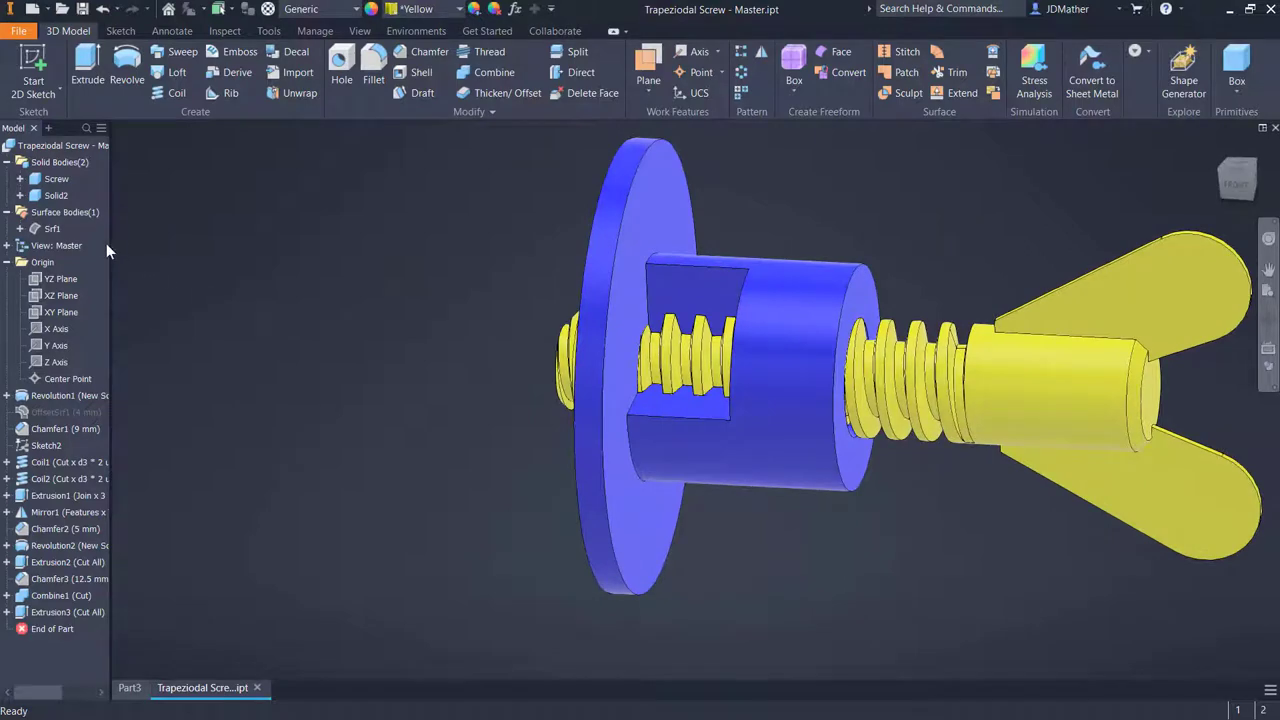
click(62, 197)
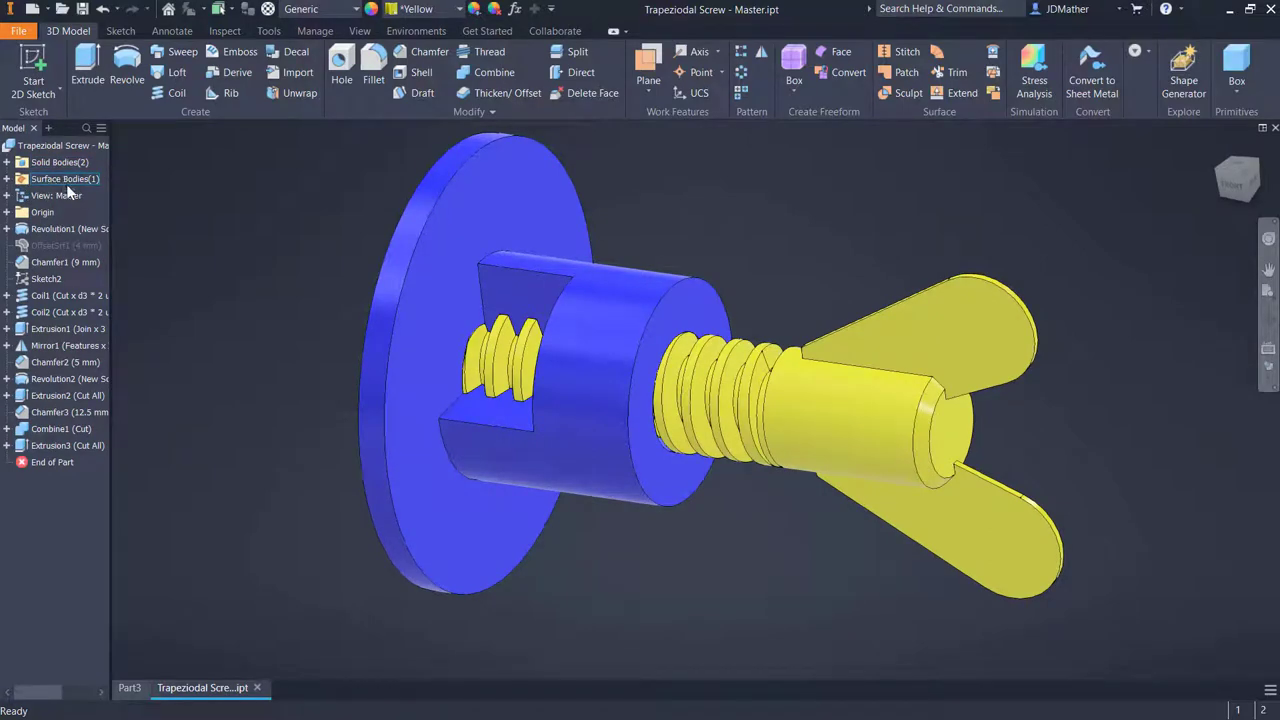
double_click(21, 164)
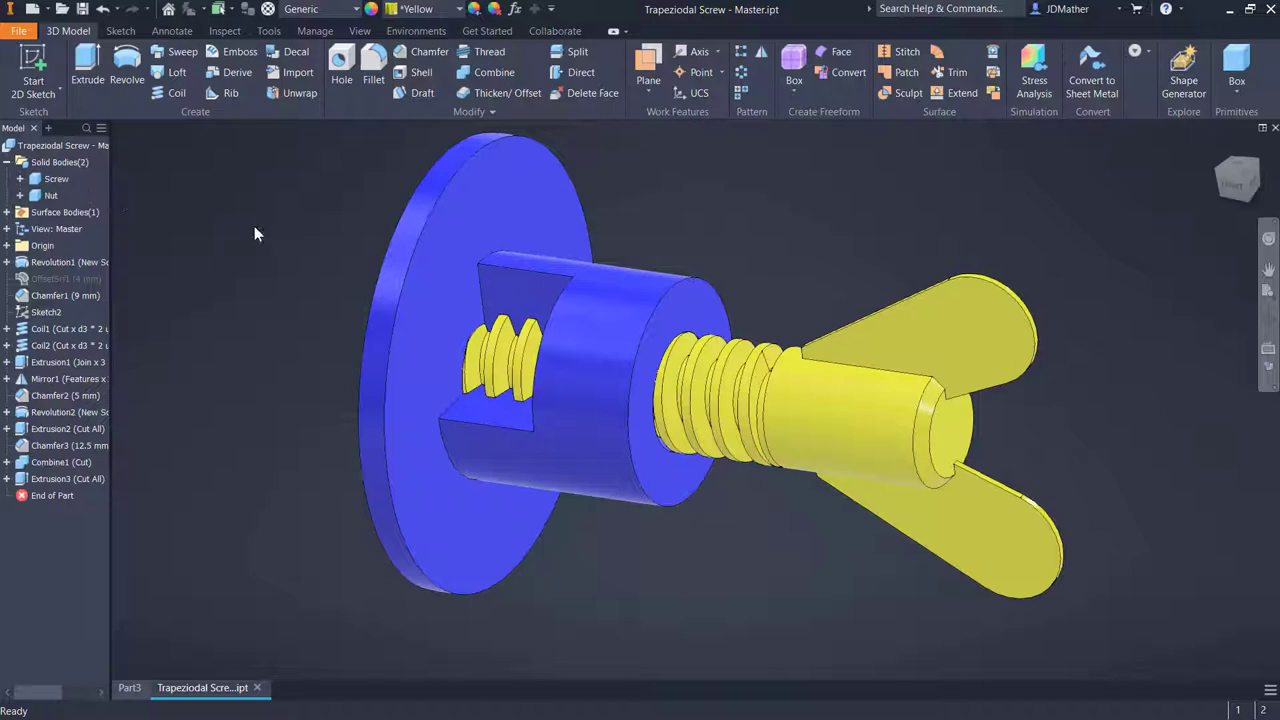
Start Make Components with the Screw and Nut bodies and name the target assembly Trapeziodal Screw.iam
click(314, 31)
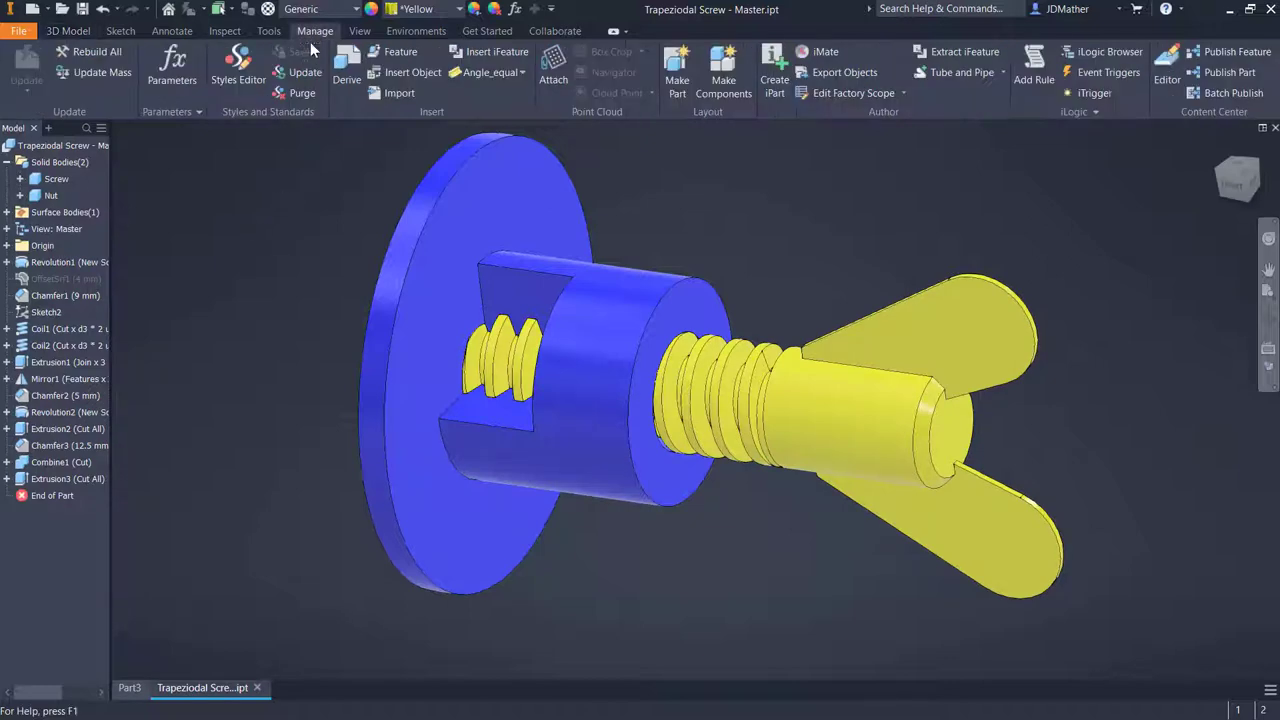
click(724, 92)
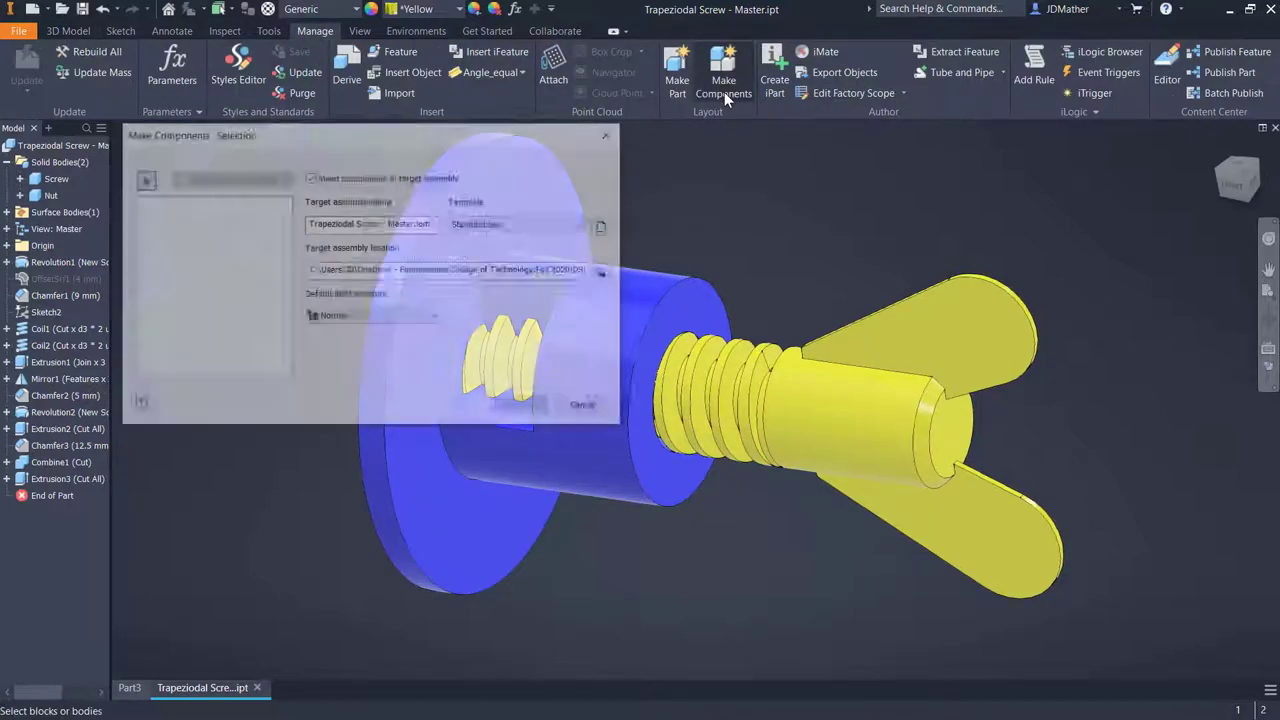
click(60, 180)
click(50, 195)
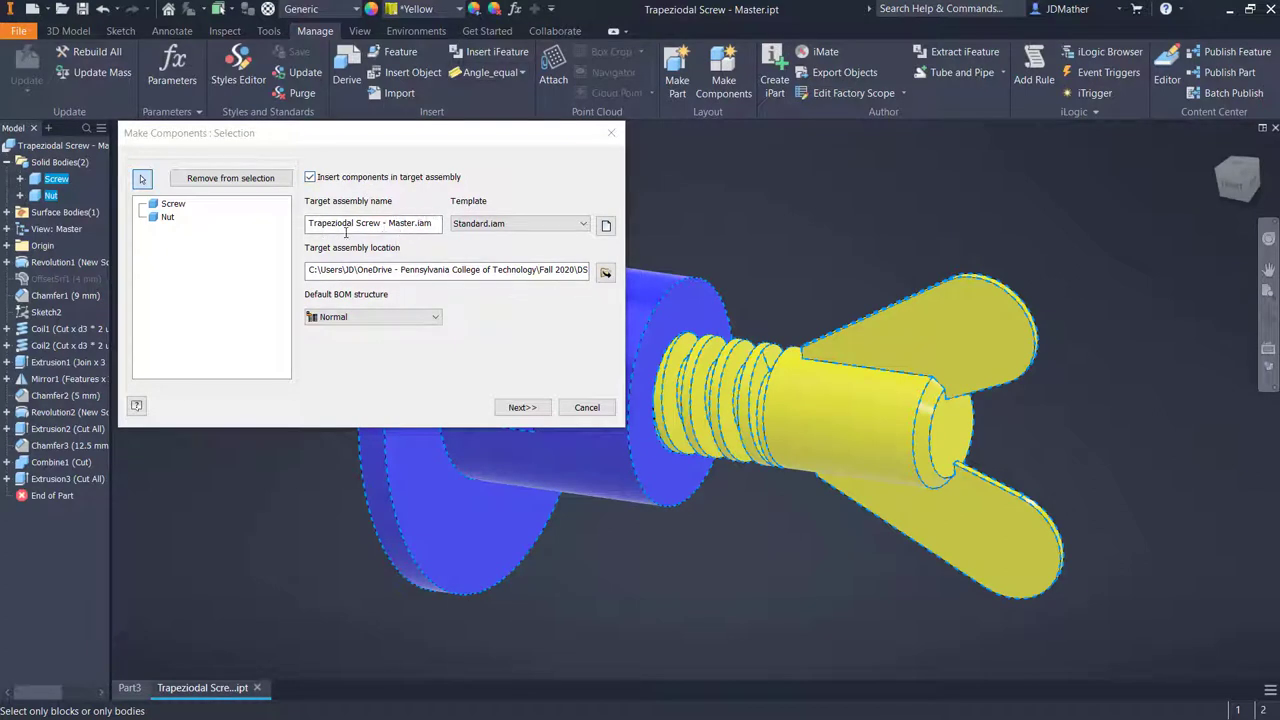
click(415, 224)
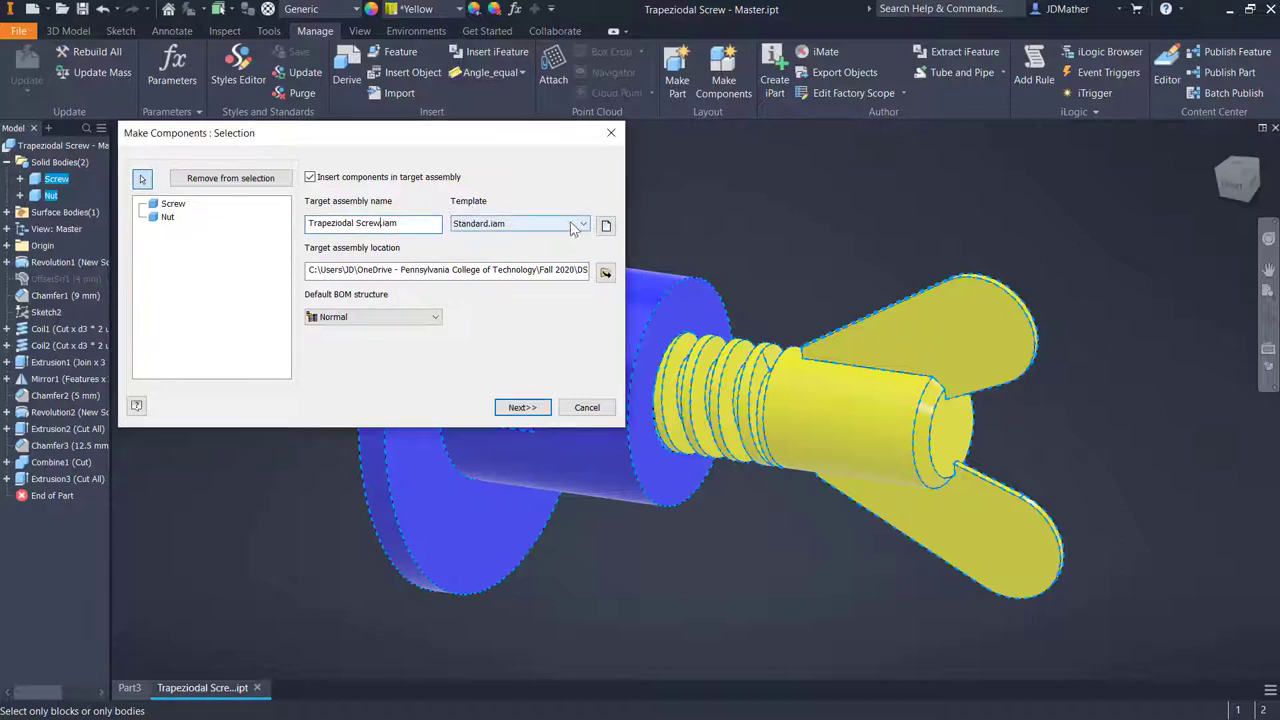
Set the target assembly's template to the metric Standard (mm).iam
click(604, 227)
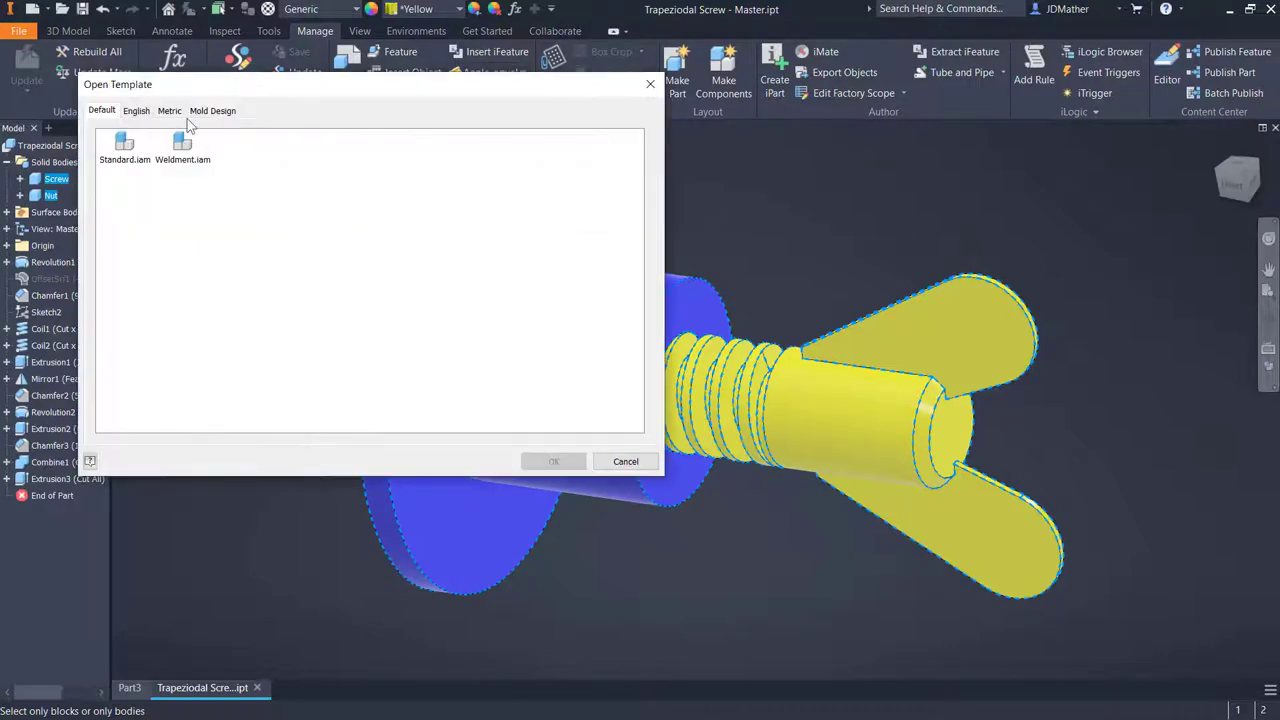
click(170, 112)
click(492, 168)
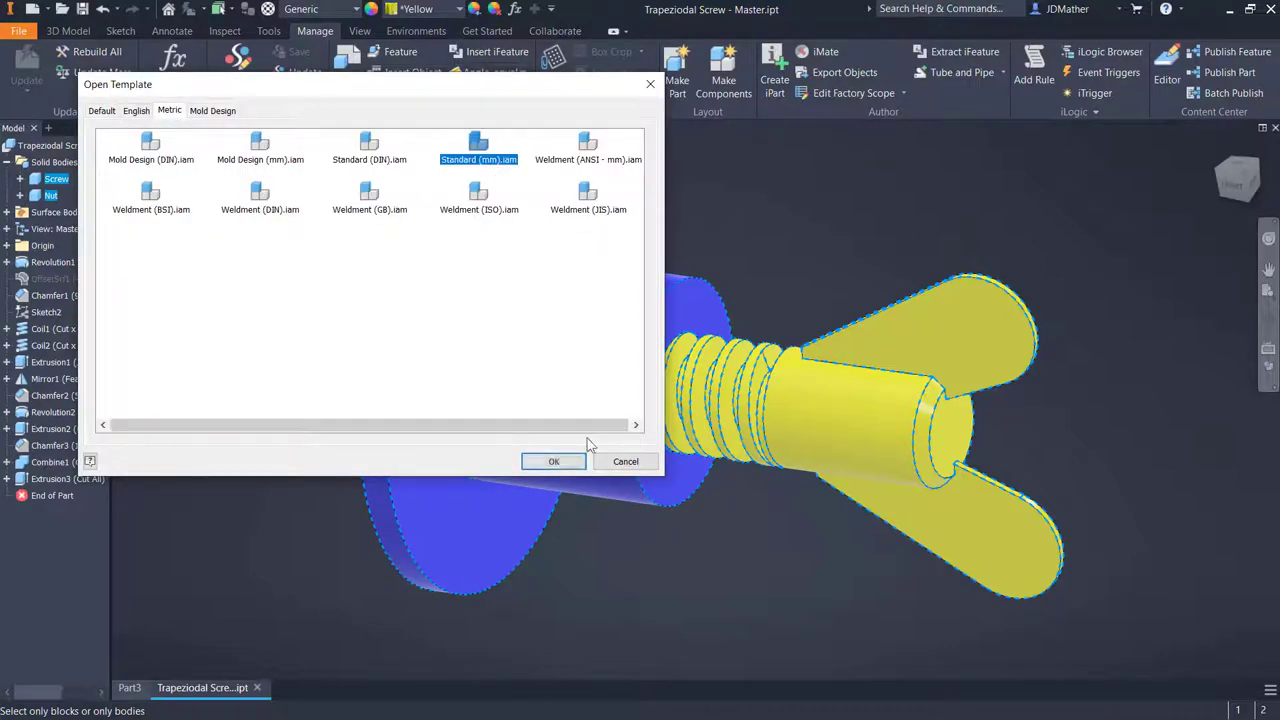
click(553, 461)
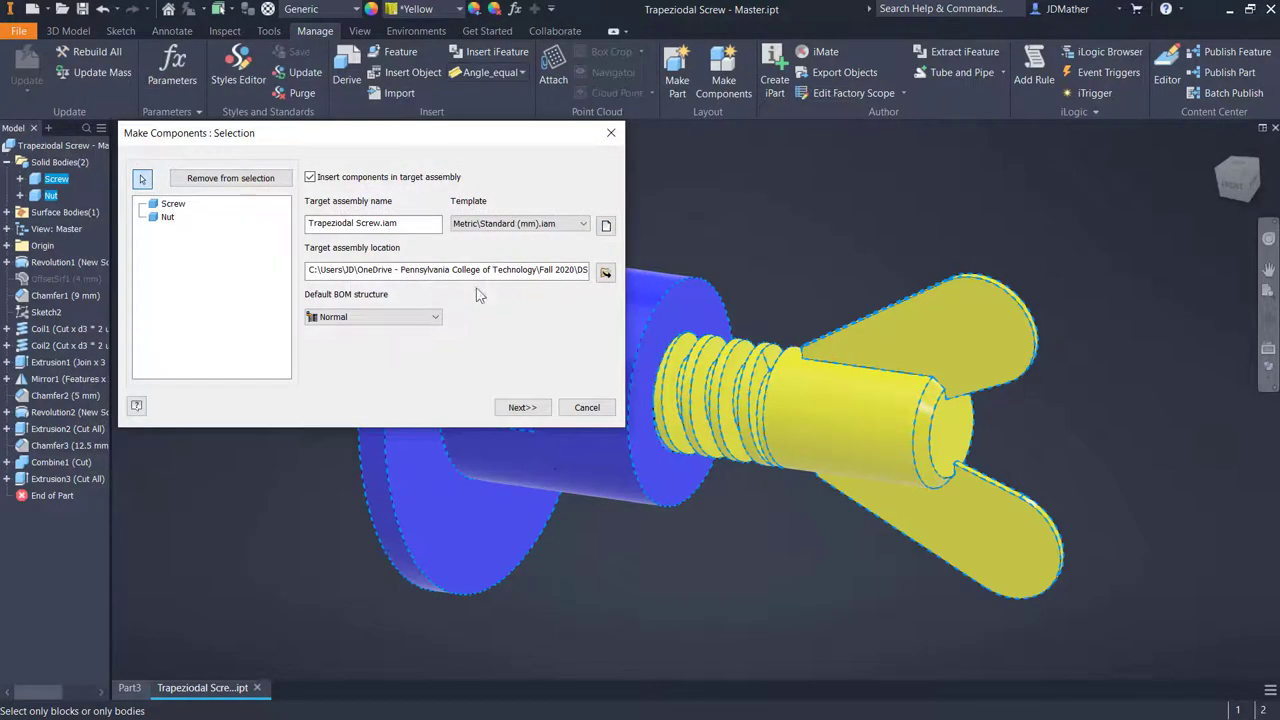
Create a new target assembly file in the Screw Joint folder and proceed to the body settings
click(605, 272)
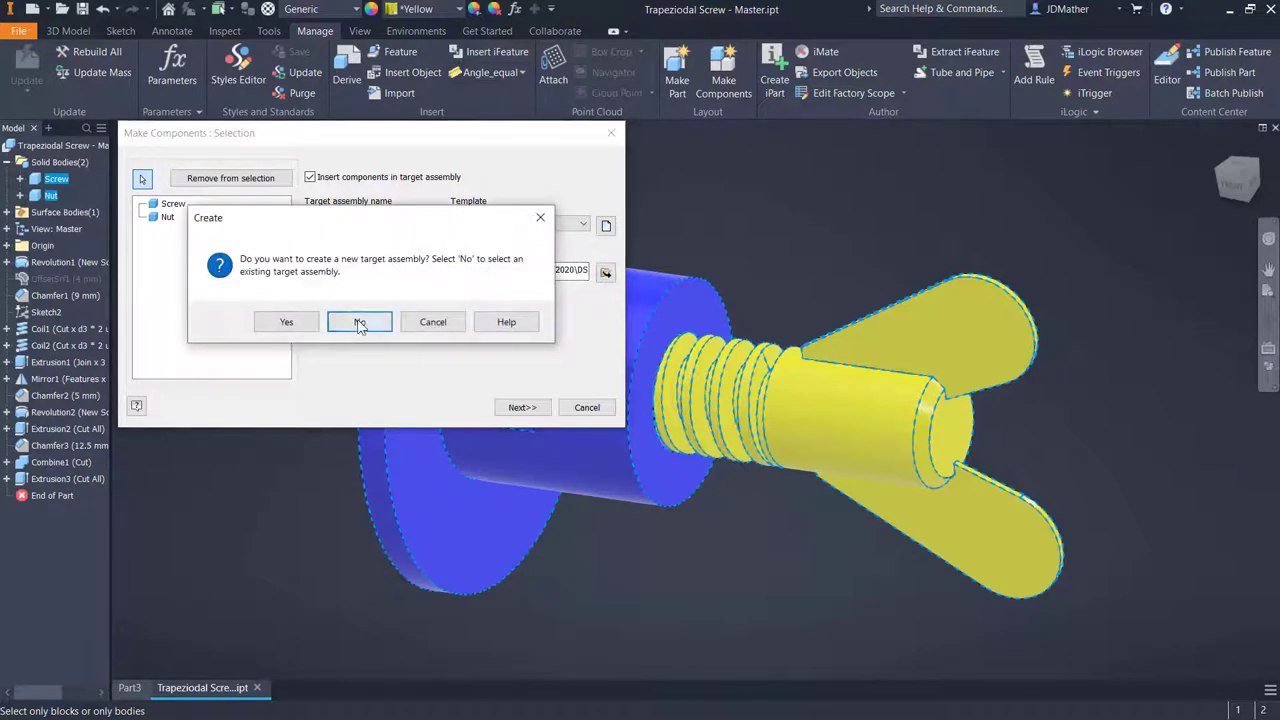
click(290, 322)
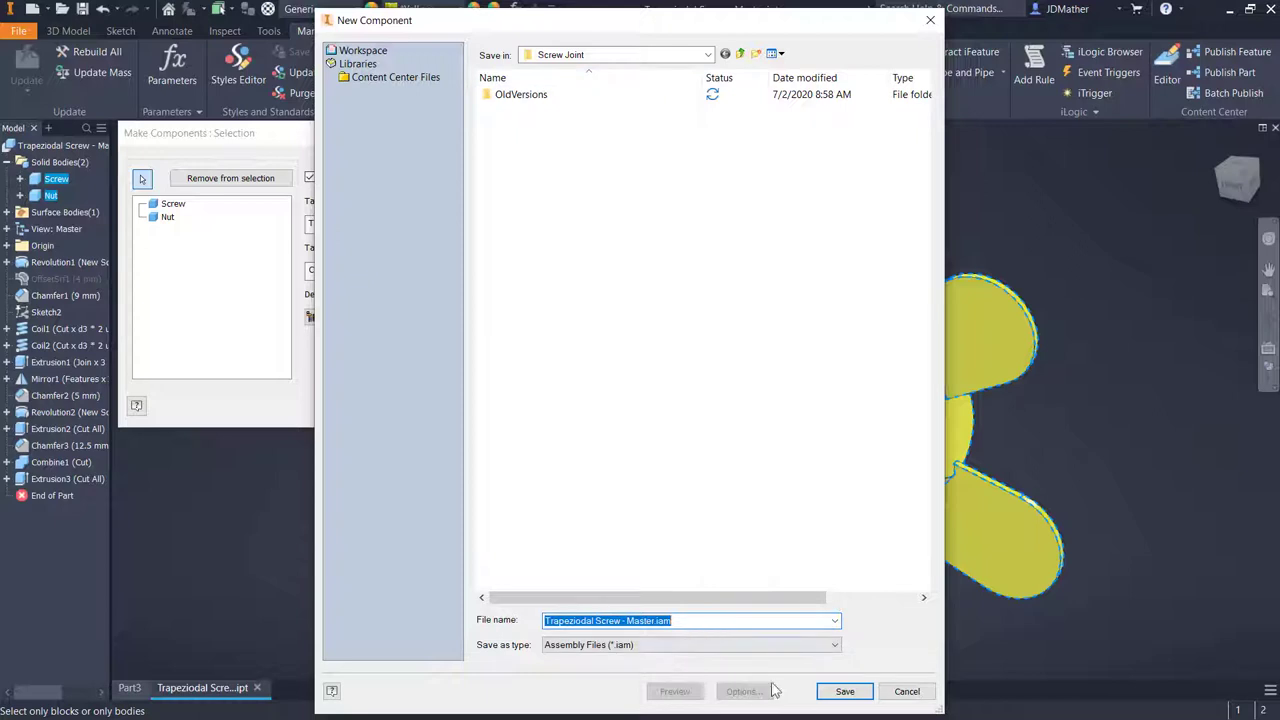
click(845, 691)
click(519, 408)
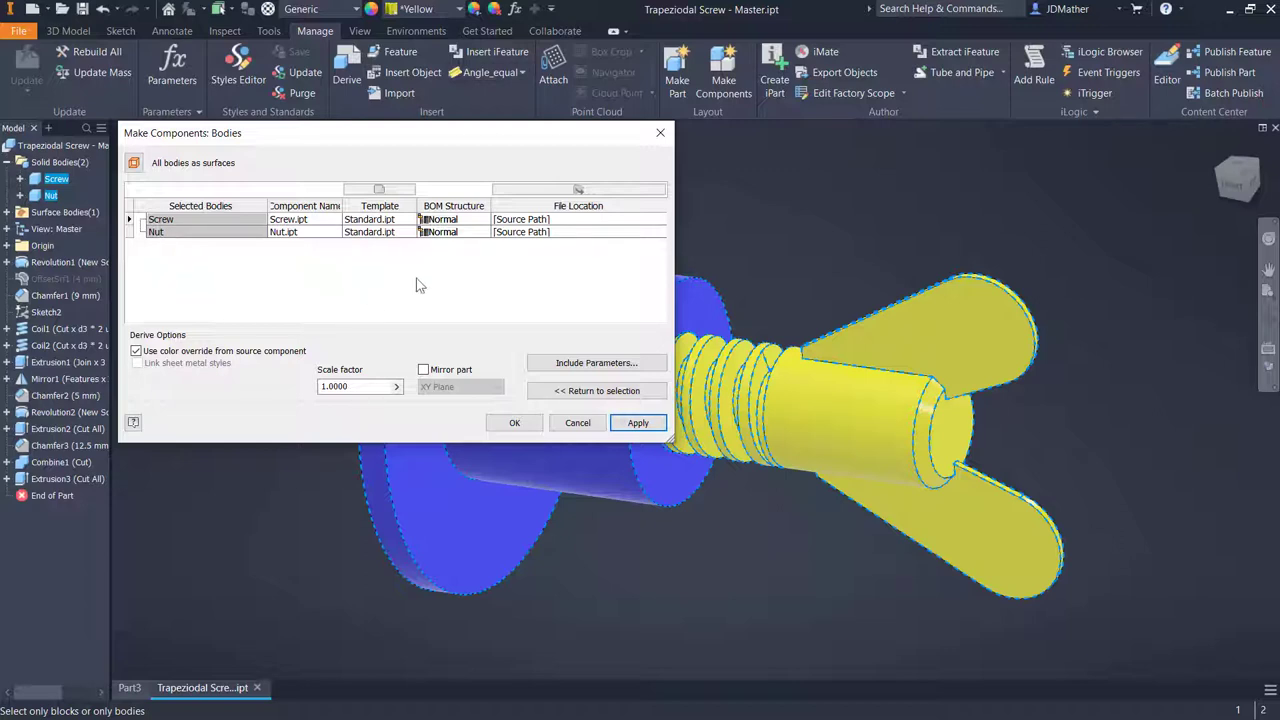
Set the Screw component's part template to the metric Standard (mm).ipt
click(393, 229)
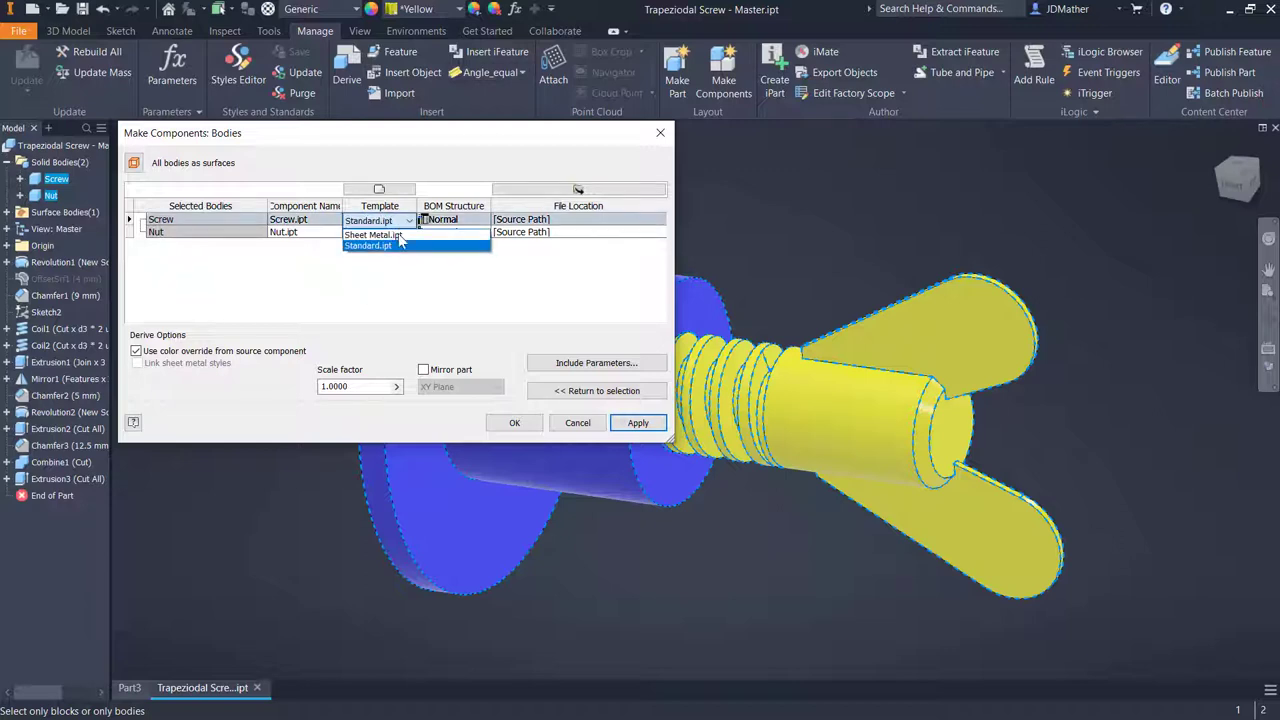
click(400, 246)
click(194, 119)
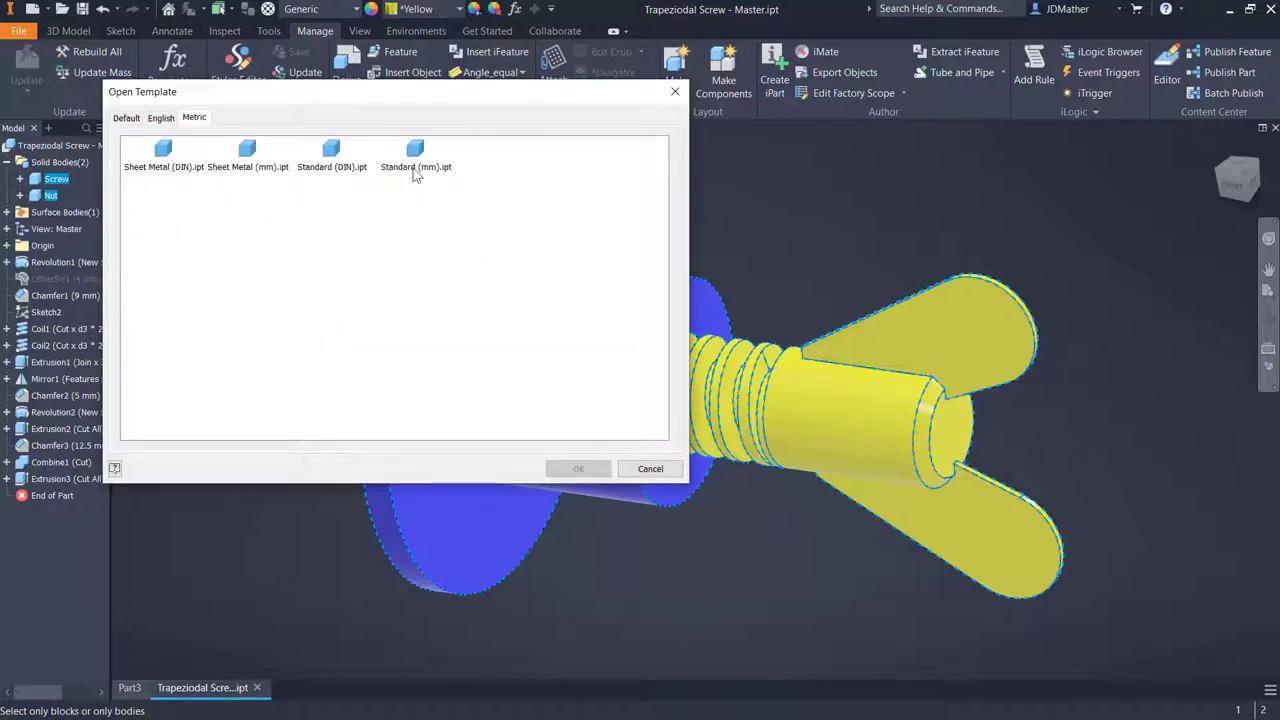
click(416, 172)
click(576, 469)
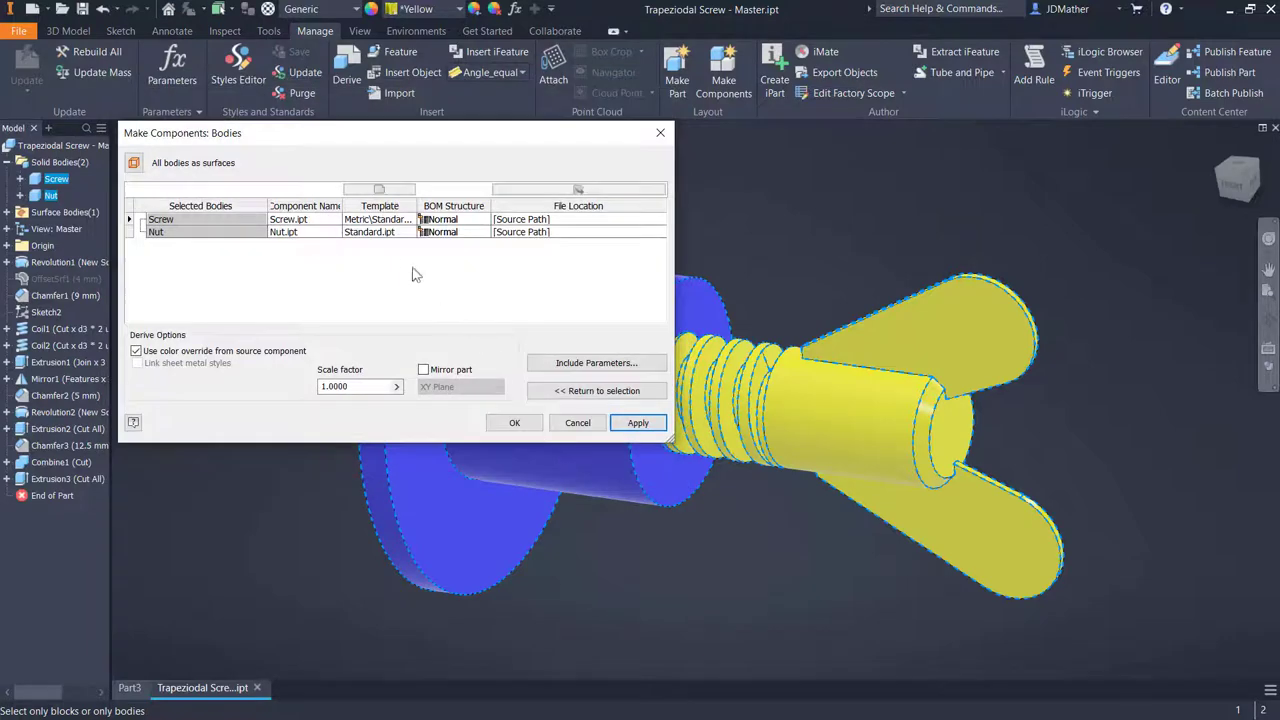
Set the Nut component's part template to the metric Standard (mm).ipt
click(390, 233)
click(386, 192)
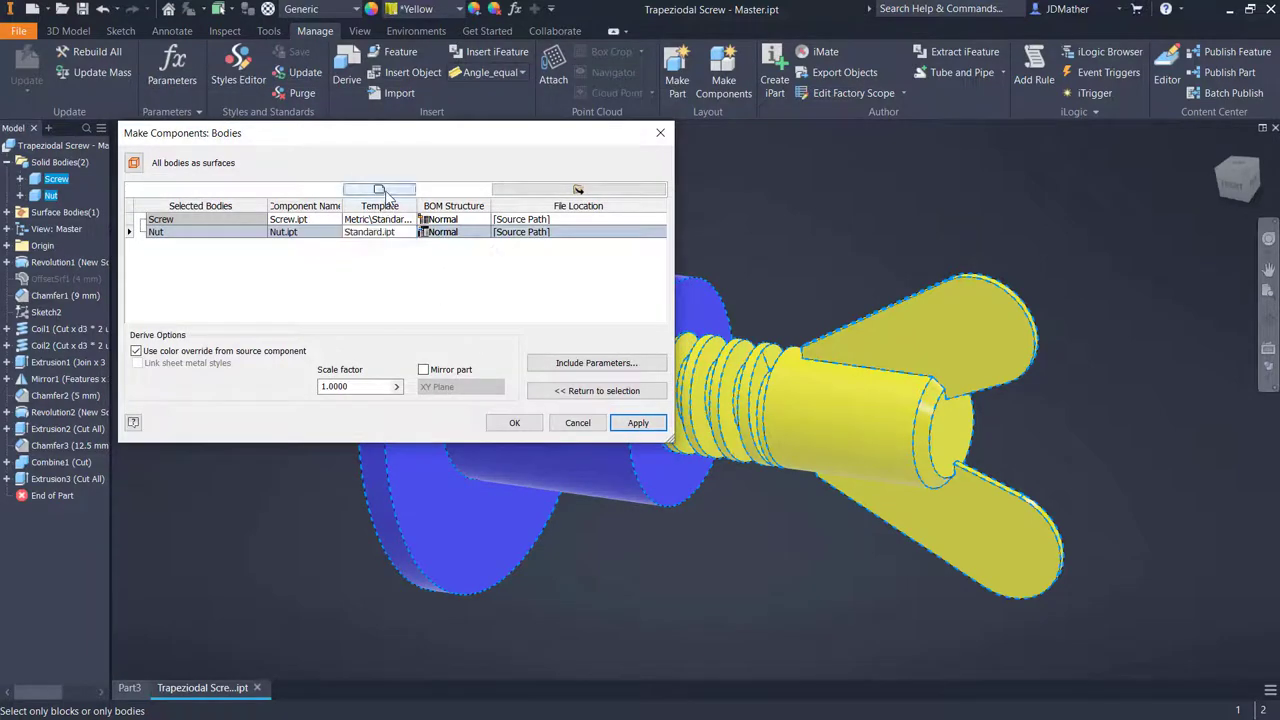
click(193, 119)
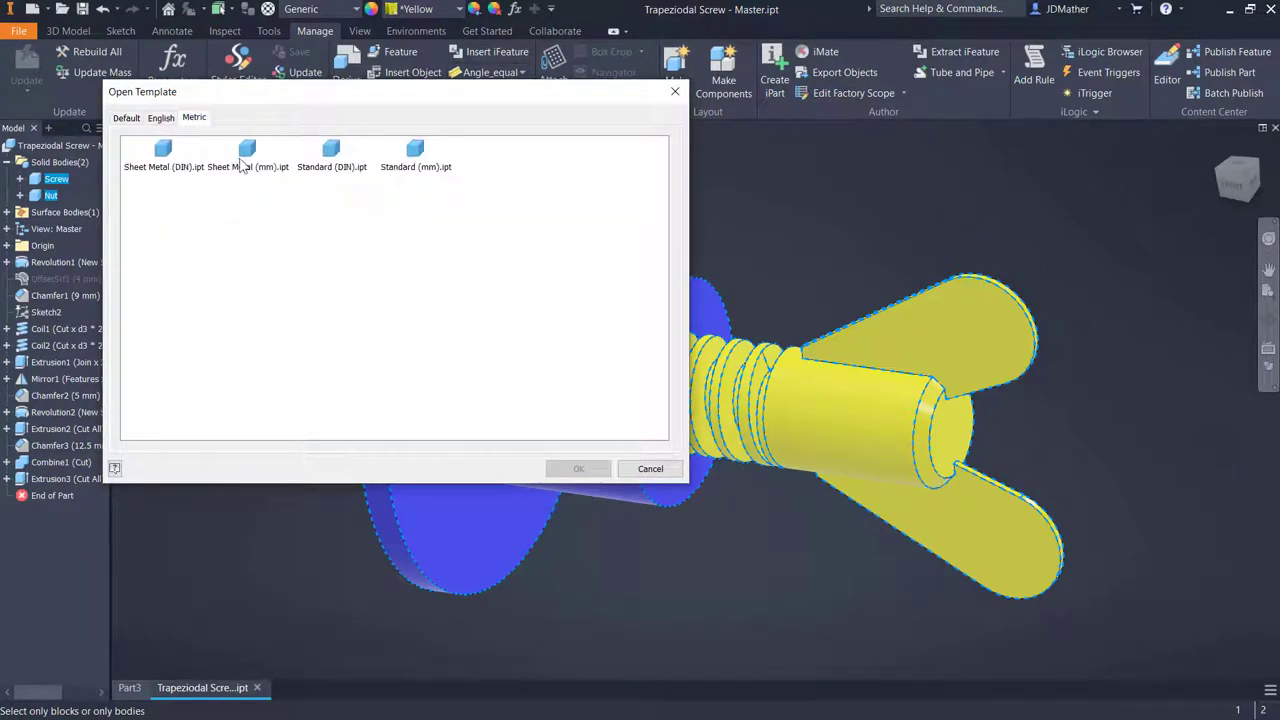
click(415, 170)
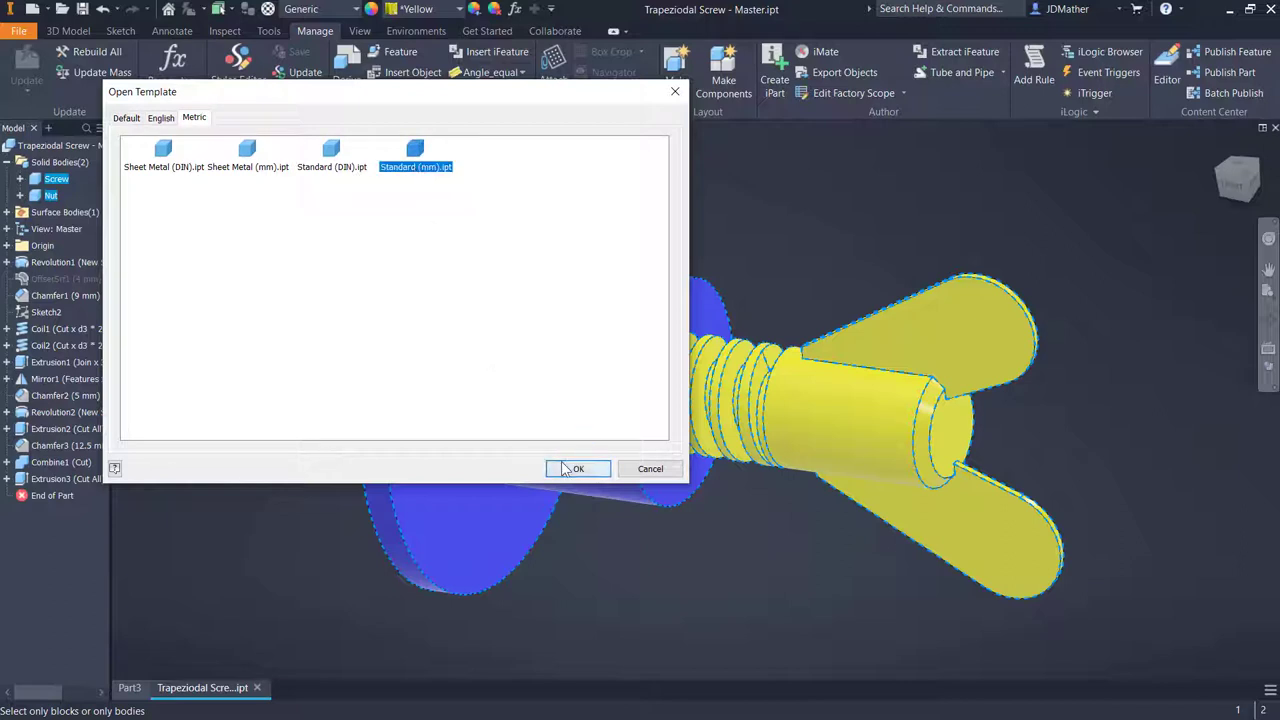
click(560, 468)
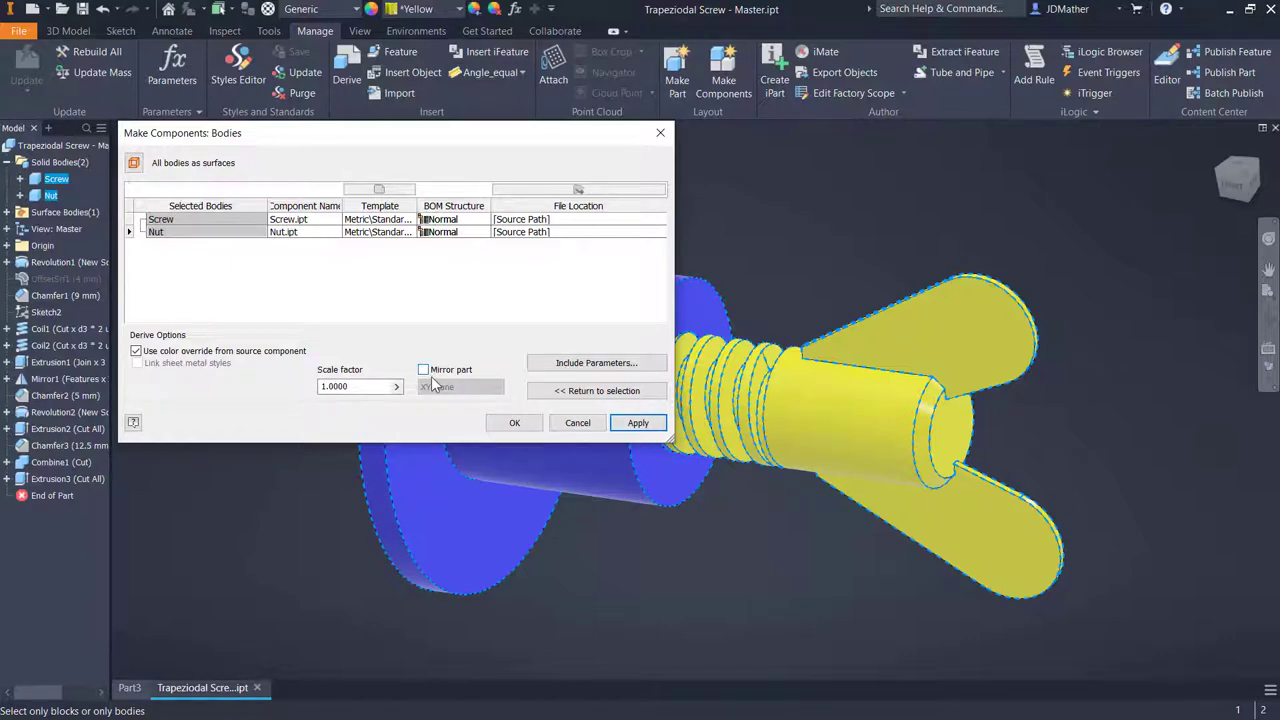
Generate the Screw and Nut components from the master part's bodies in the new assembly
click(512, 424)
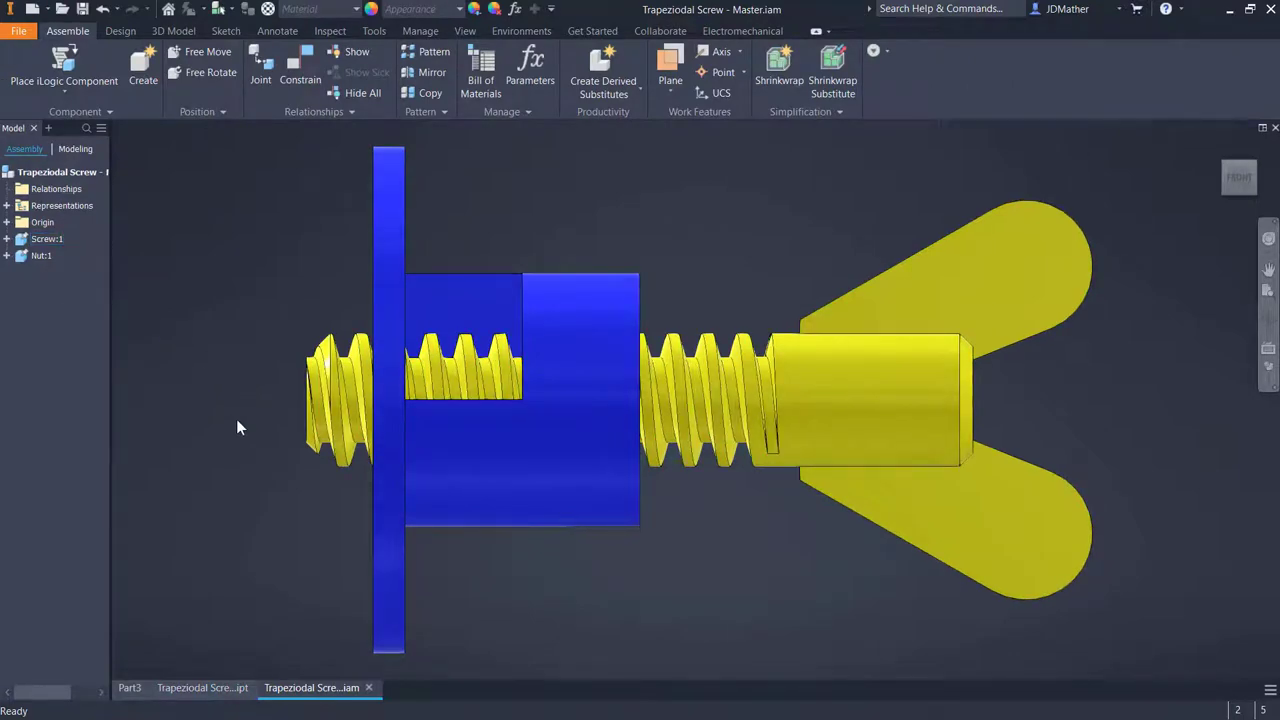
key(F6)
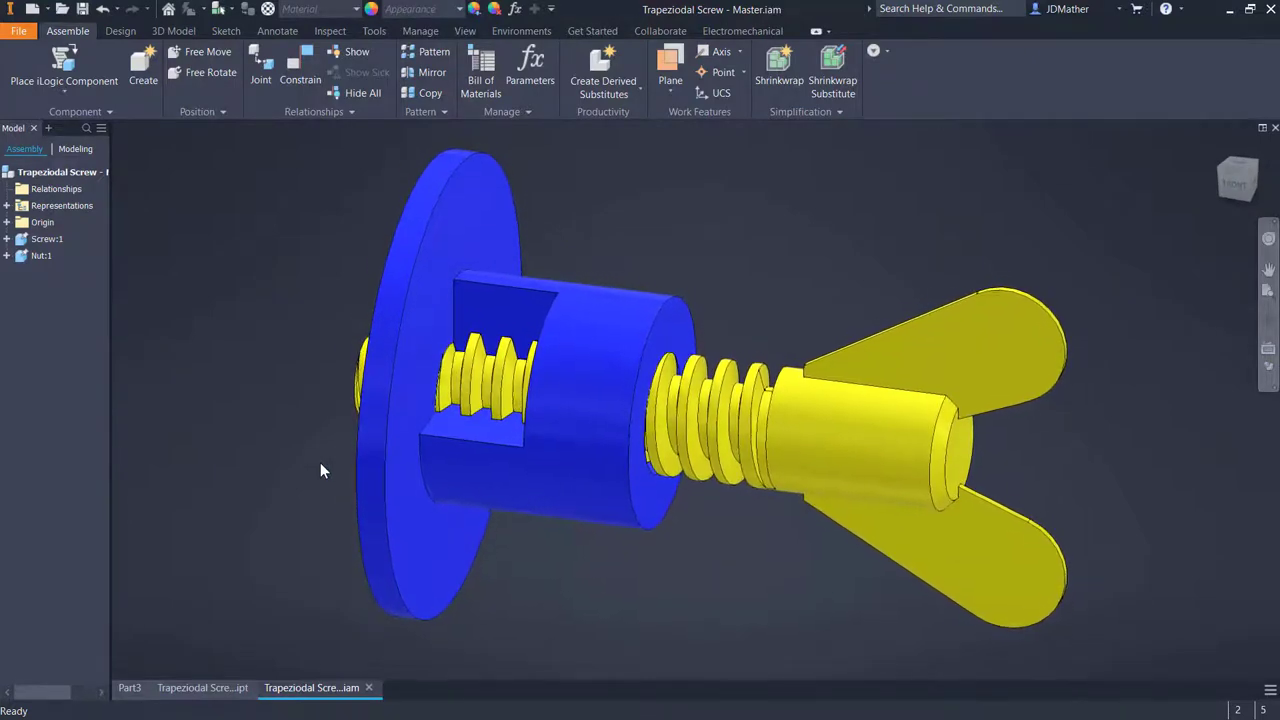
Unground the Screw component and move it out of the nut, below it
right_click(43, 241)
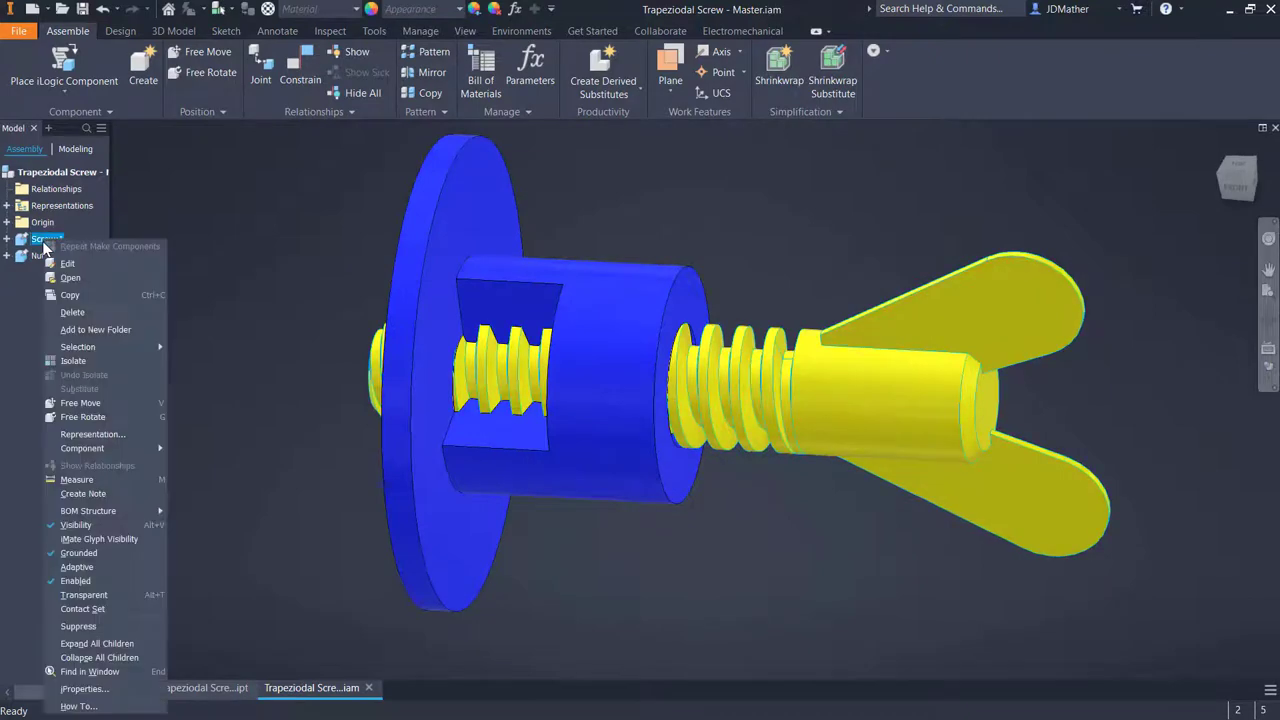
click(73, 552)
drag(868, 398, 915, 585)
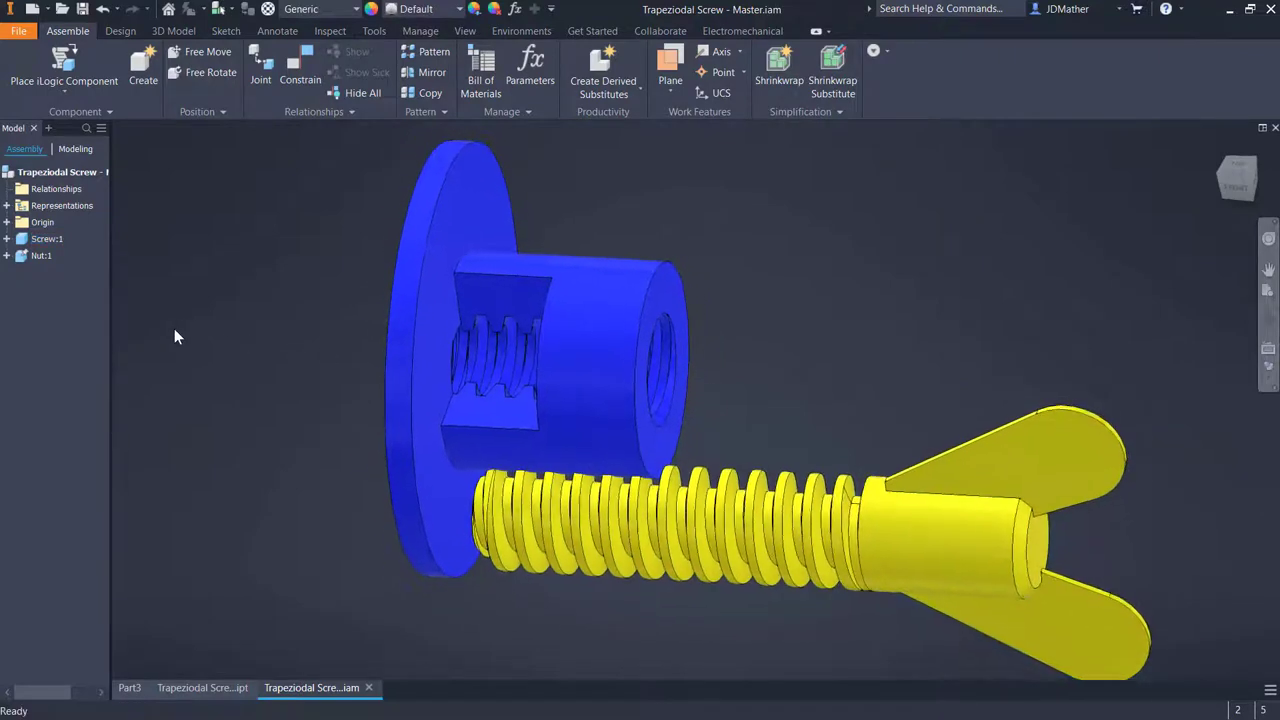
click(174, 336)
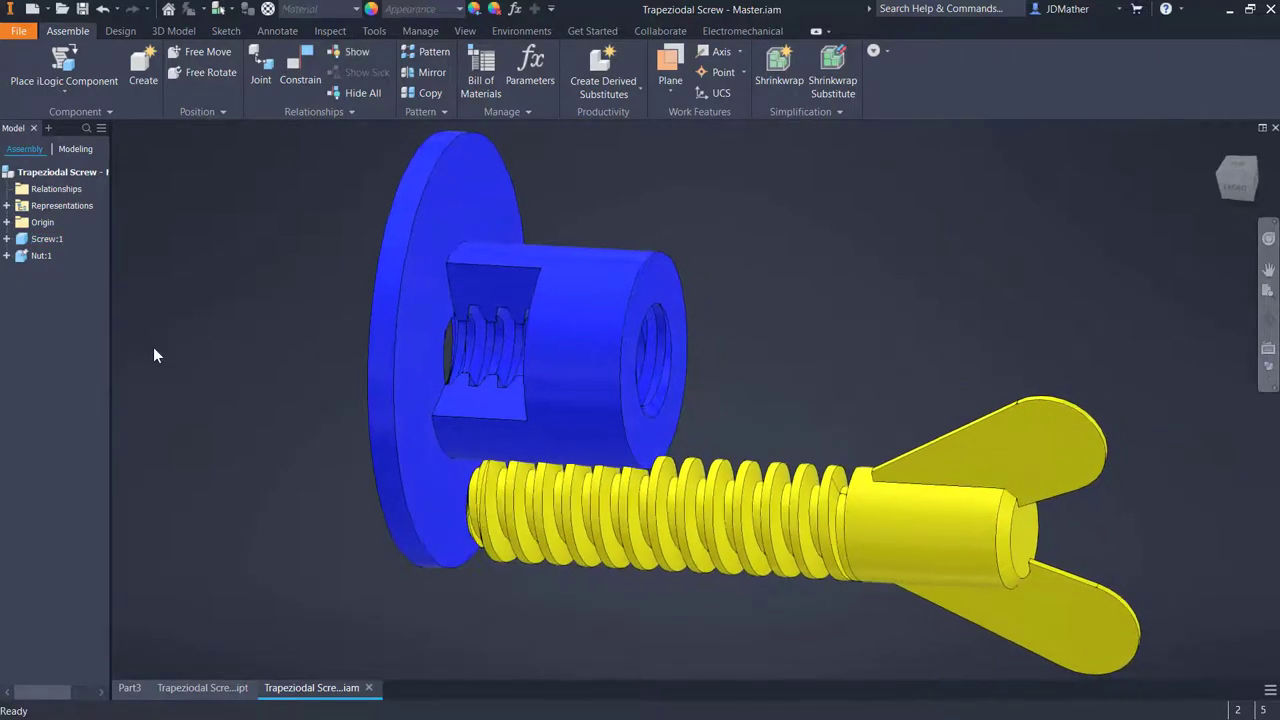
Mate the Screw's X axis to the assembly's X axis and slide the screw clear of the nut along it
click(7, 239)
click(20, 256)
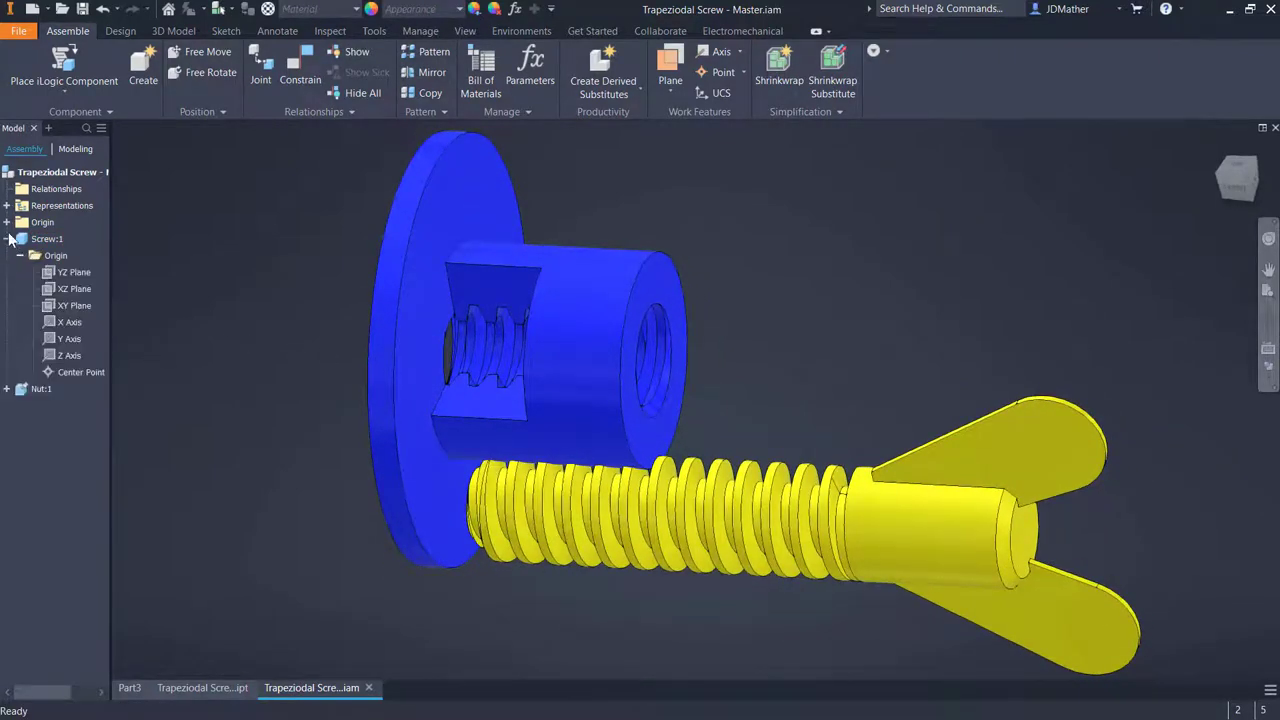
click(7, 222)
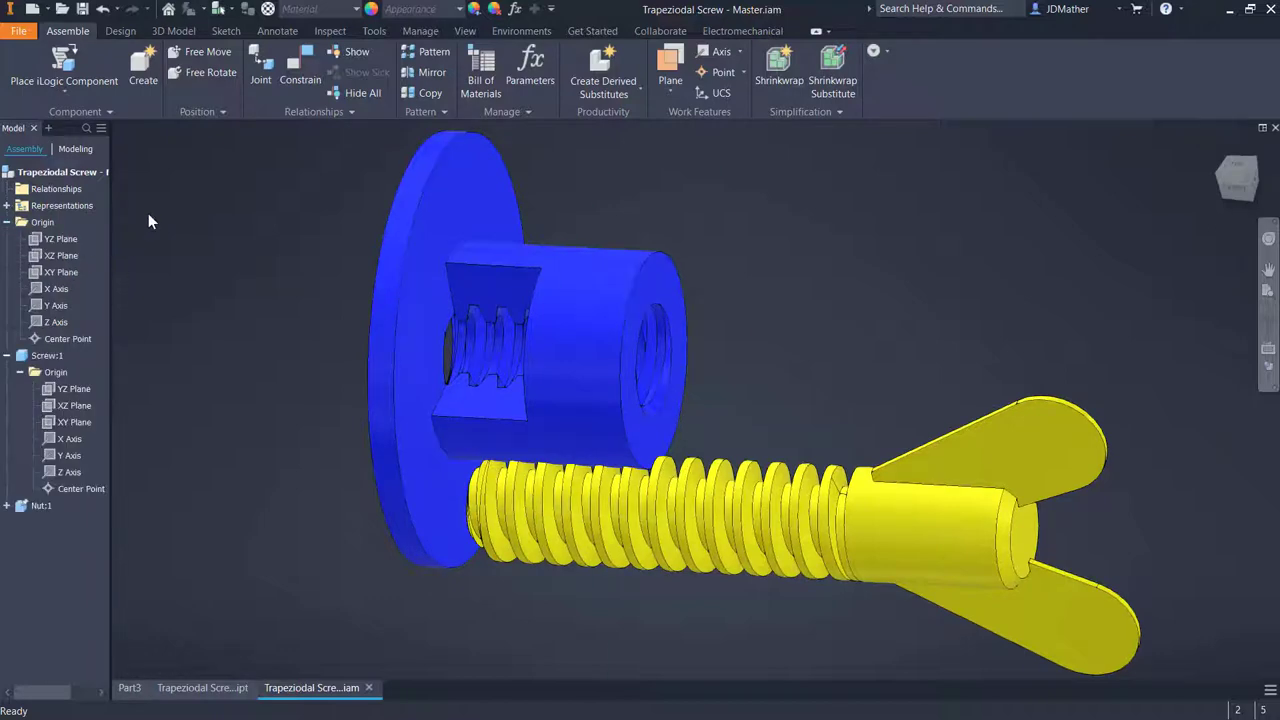
click(300, 66)
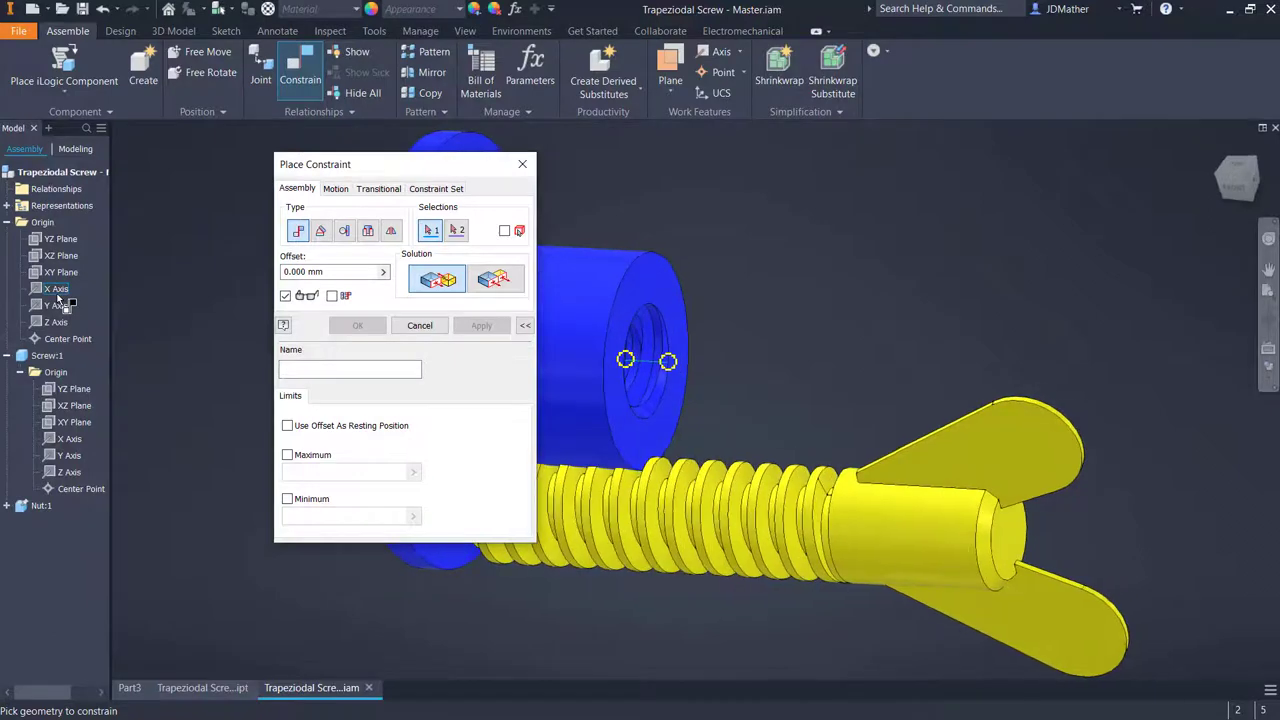
click(57, 290)
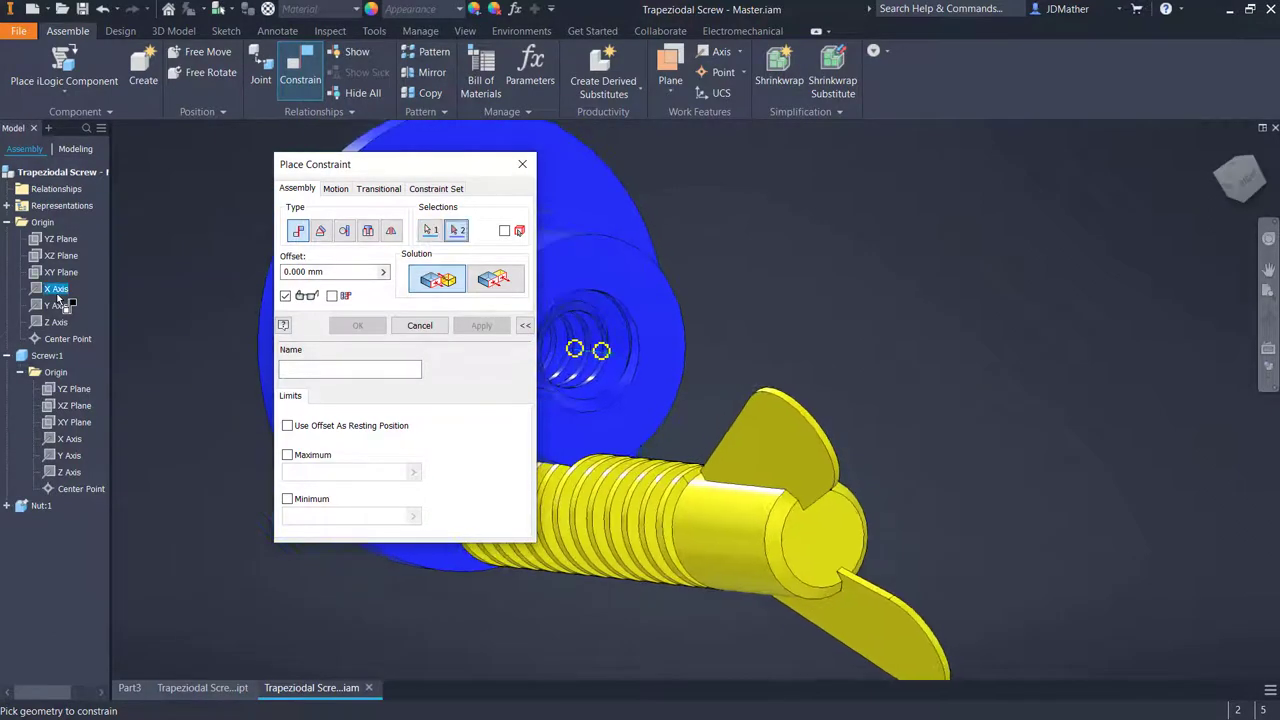
click(68, 440)
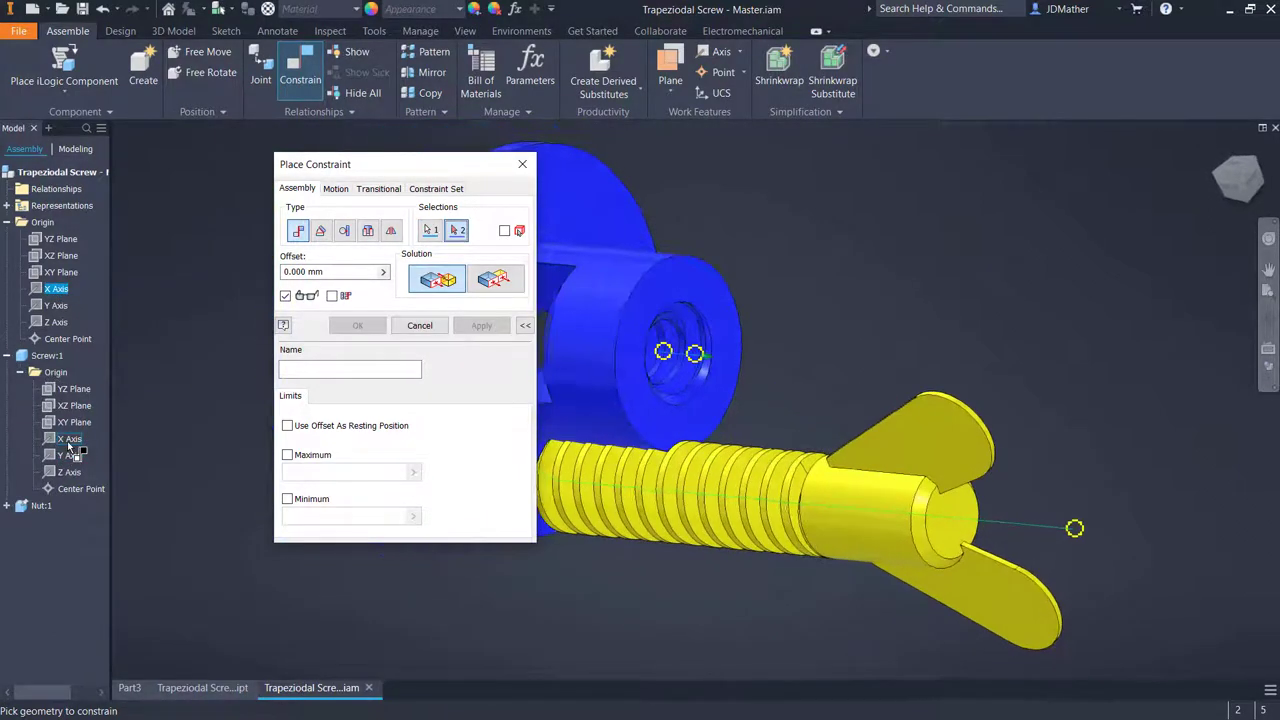
key(Return)
drag(823, 418, 823, 537)
shift+middle_drag(823, 537, 248, 420)
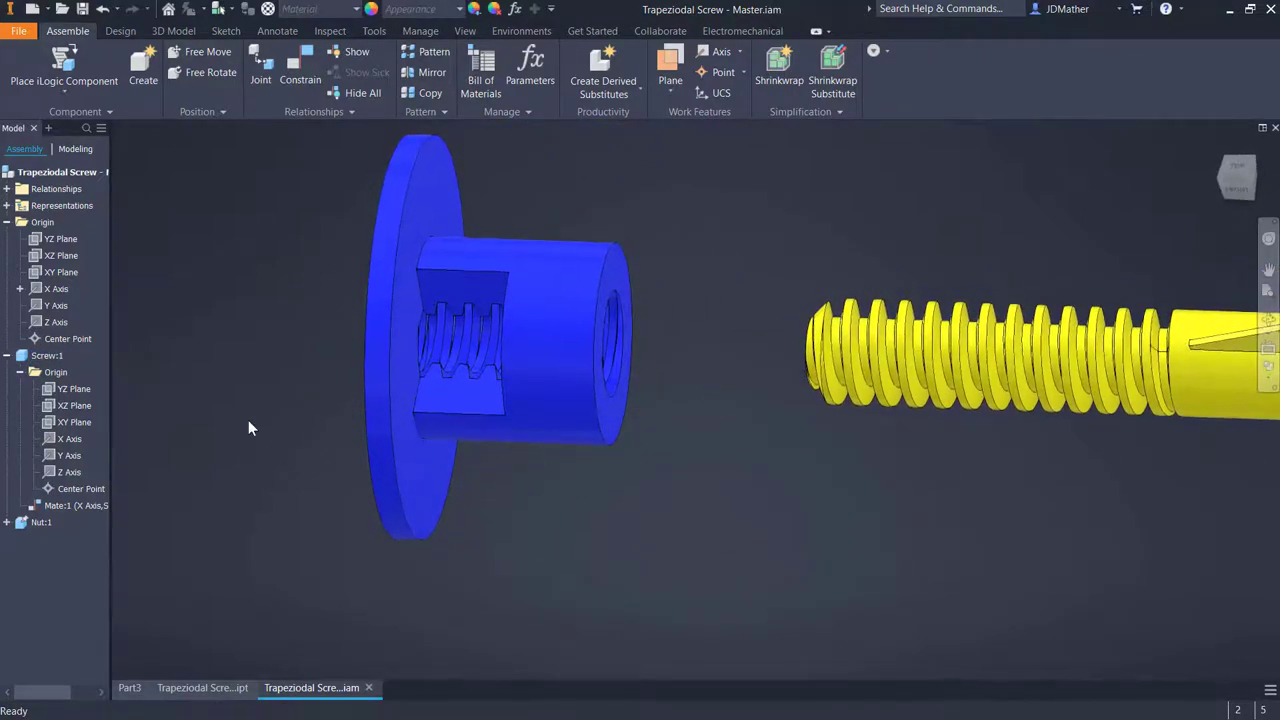
Unground the Nut component and mate its X axis to the assembly's X axis
click(202, 510)
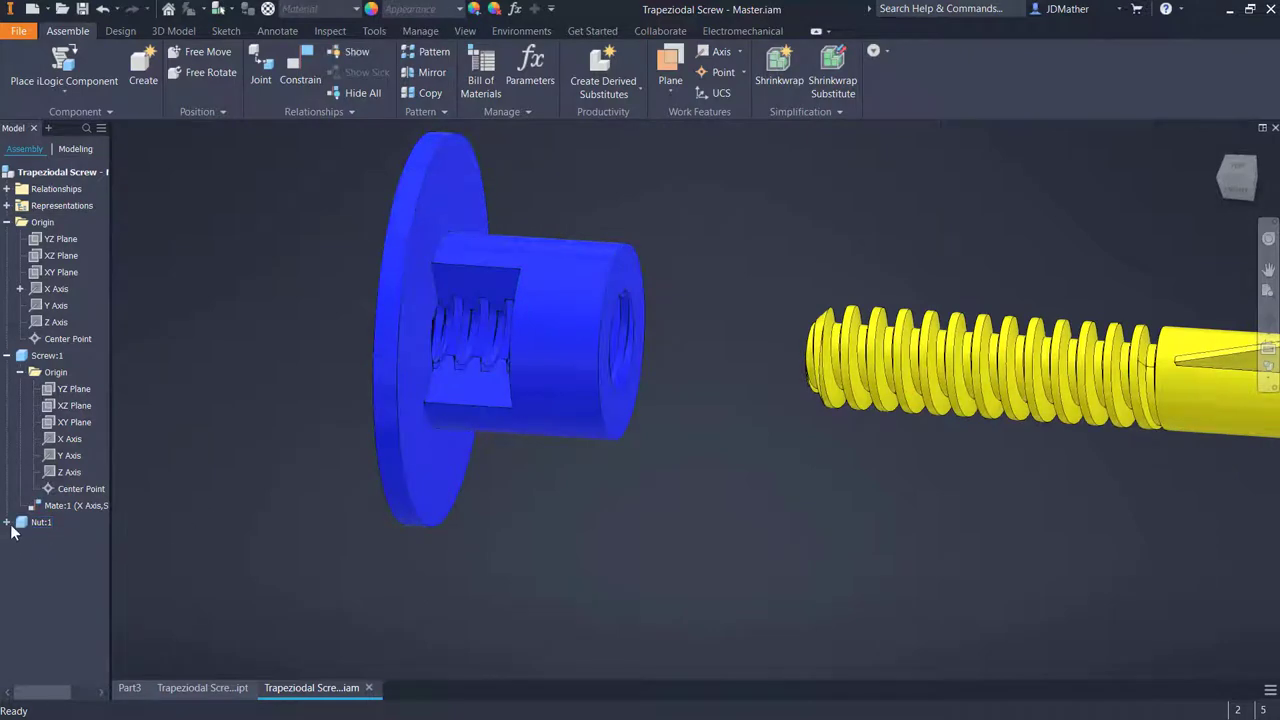
click(7, 522)
click(20, 539)
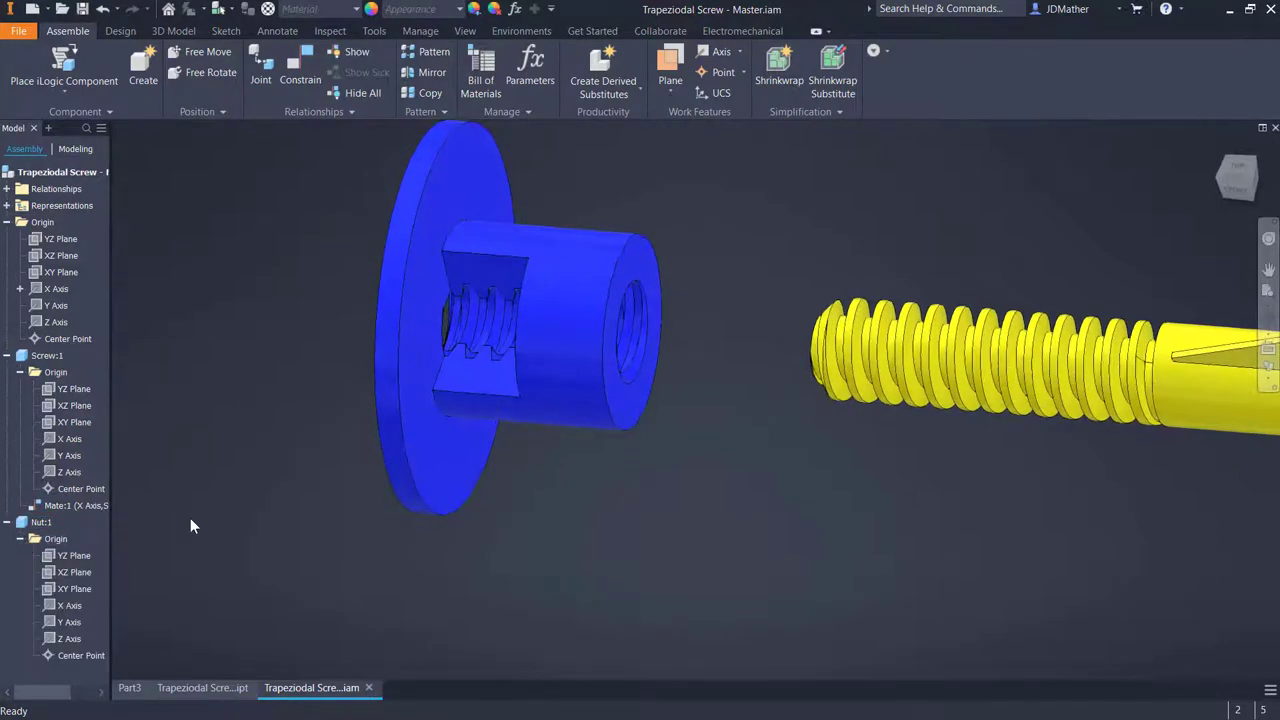
key(c)
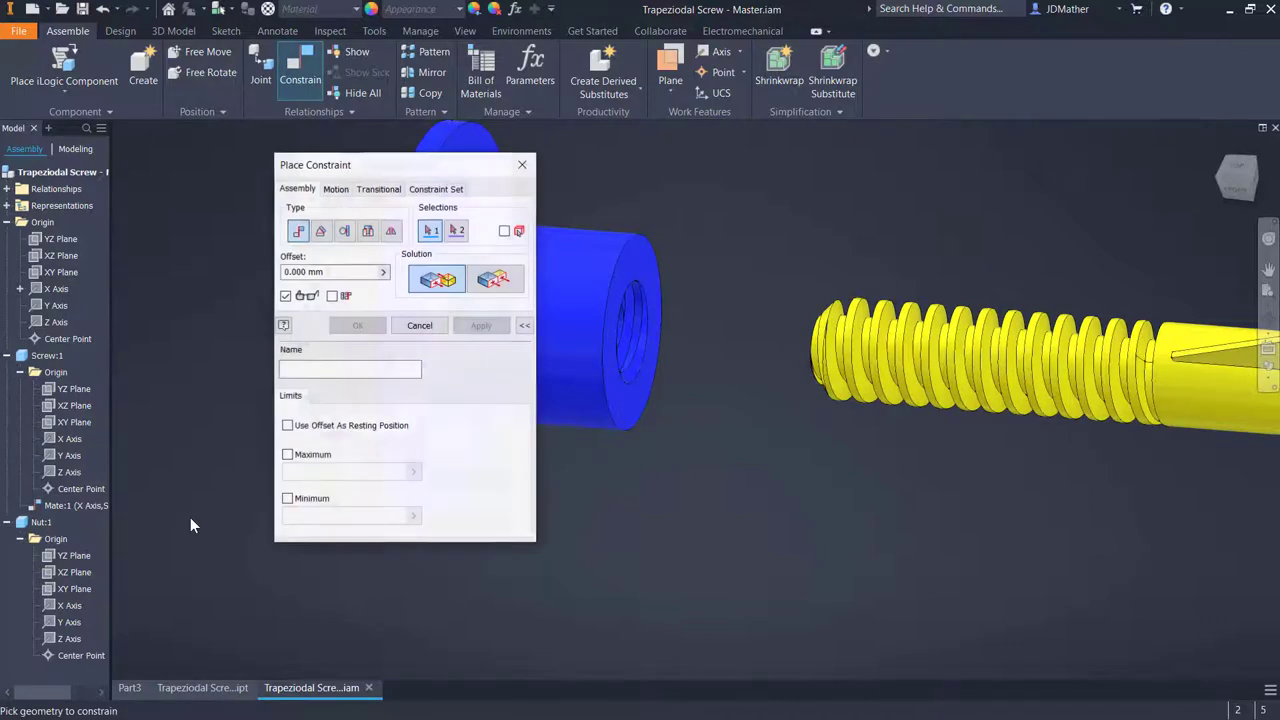
click(77, 608)
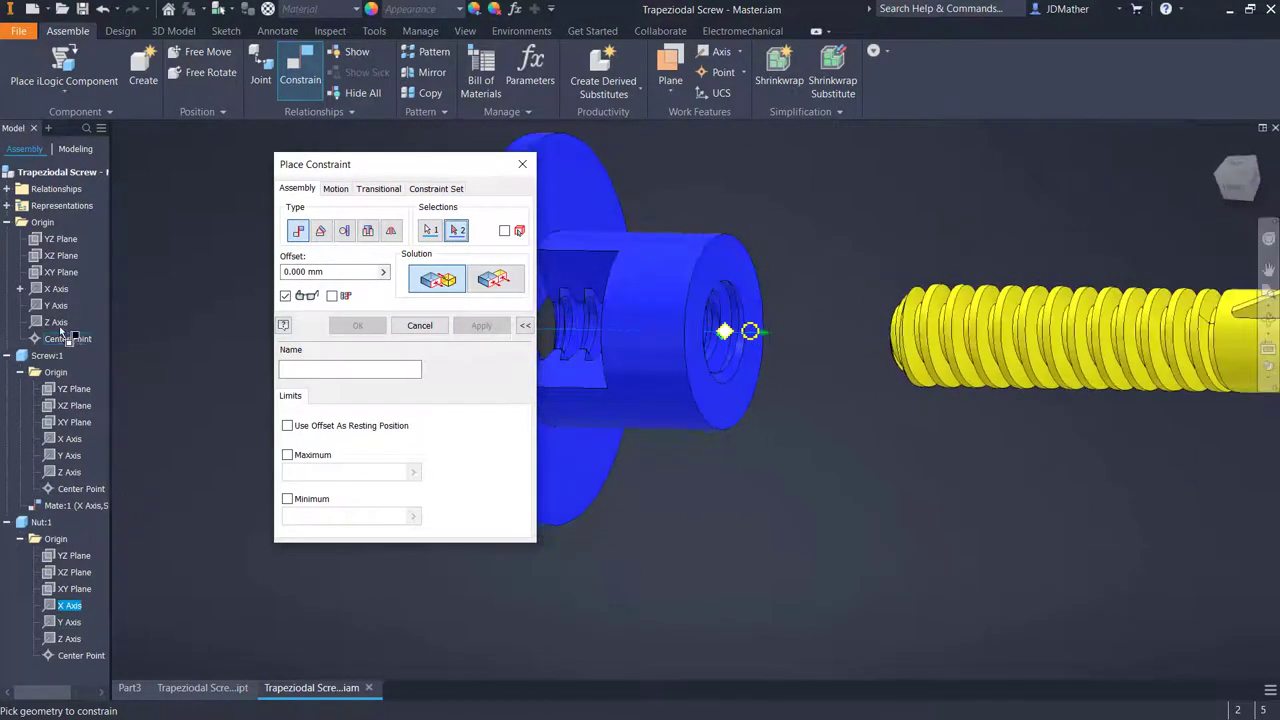
click(58, 290)
key(Return)
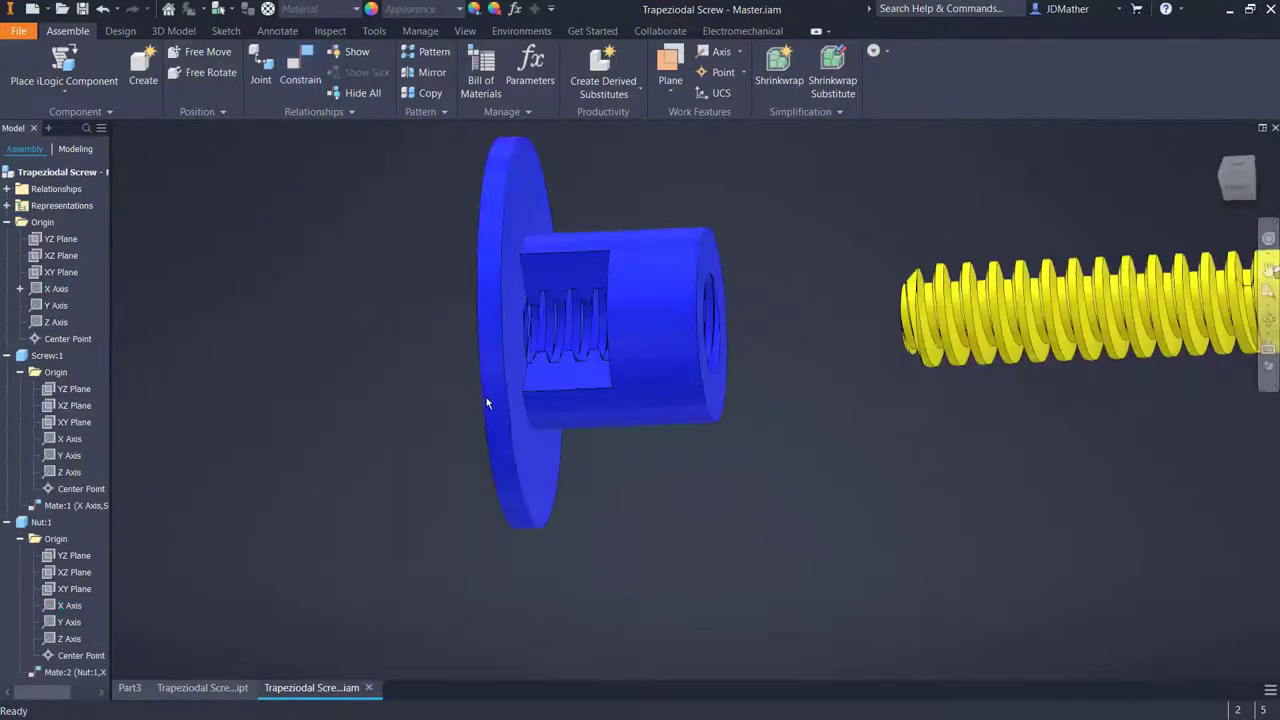
Move the nut along and around the X axis to check its remaining freedom of motion
drag(486, 397, 563, 409)
key(F6)
drag(506, 329, 536, 333)
shift+middle_drag(462, 378, 492, 375)
drag(545, 390, 510, 385)
click(493, 384)
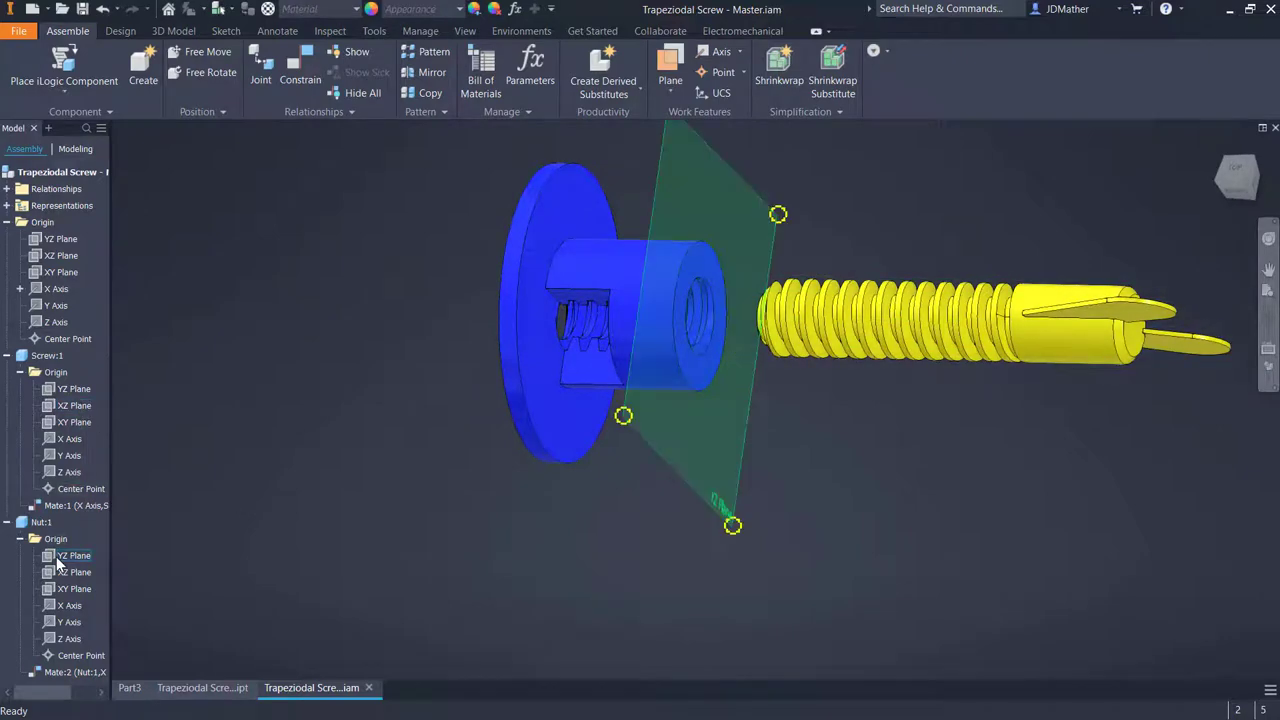
Constrain the Nut's XY plane to the assembly's XY plane using the Flush solution
key(Page_Up)
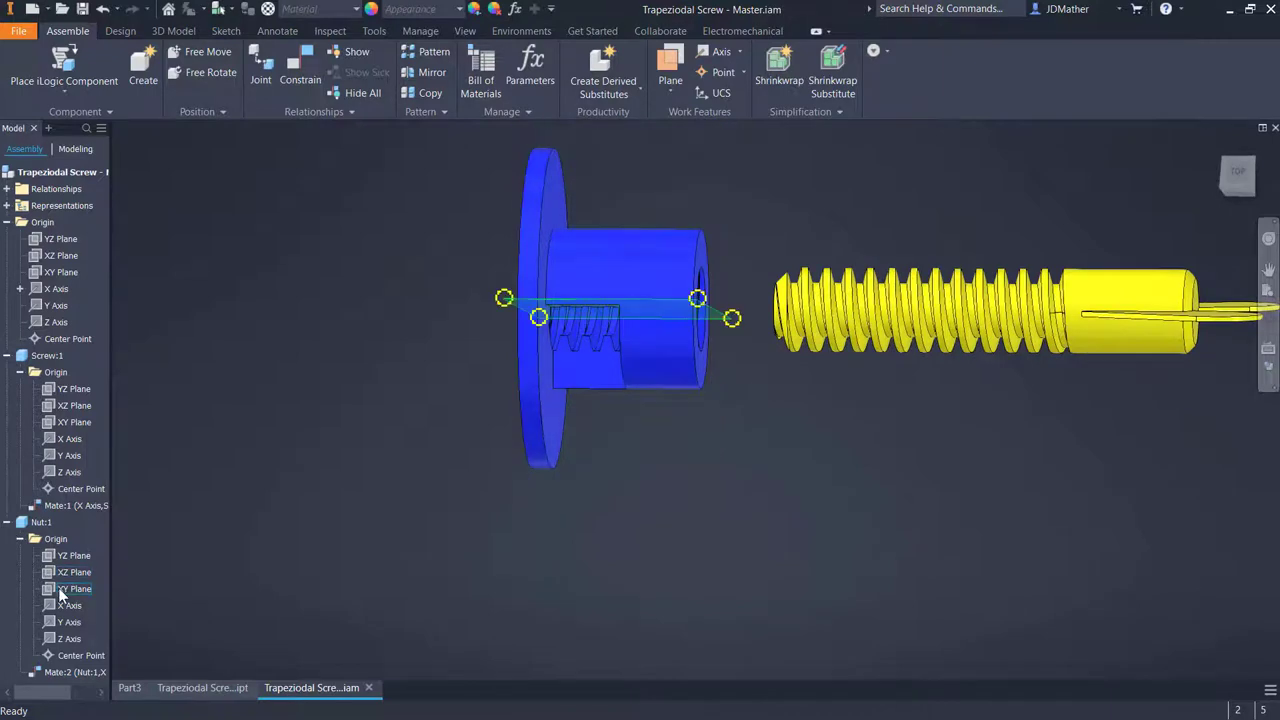
click(70, 588)
key(F6)
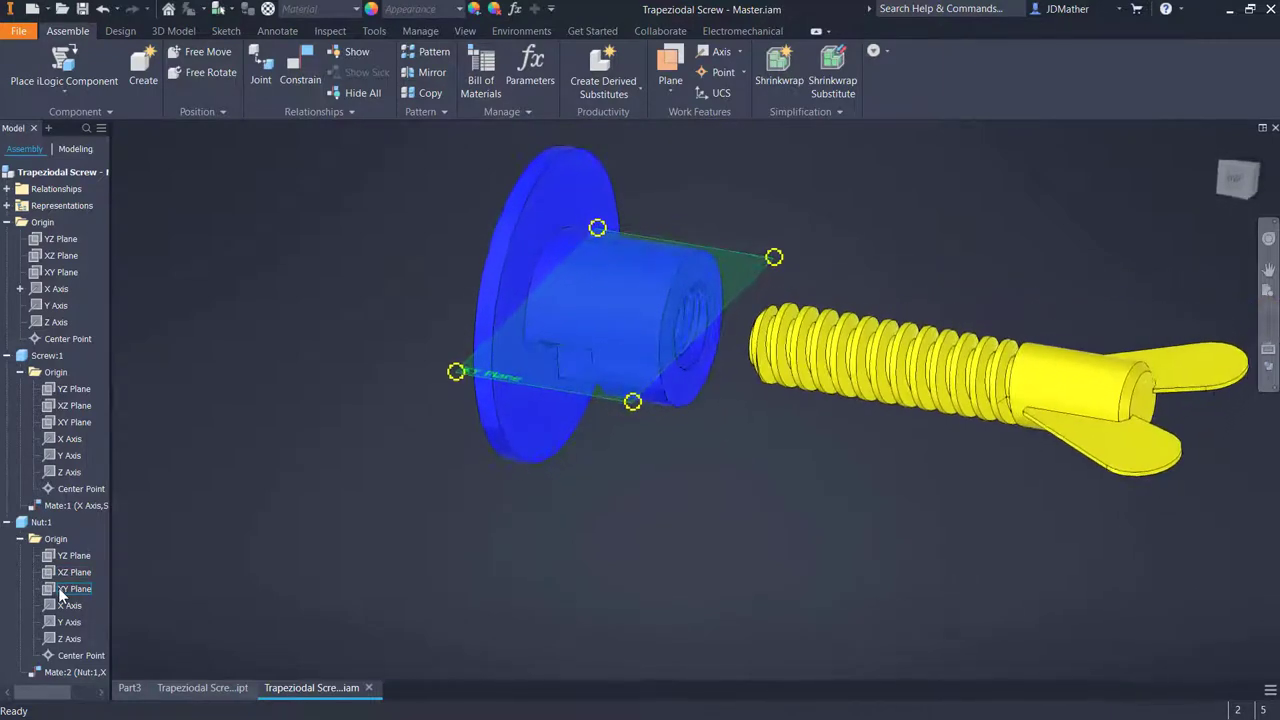
key(c)
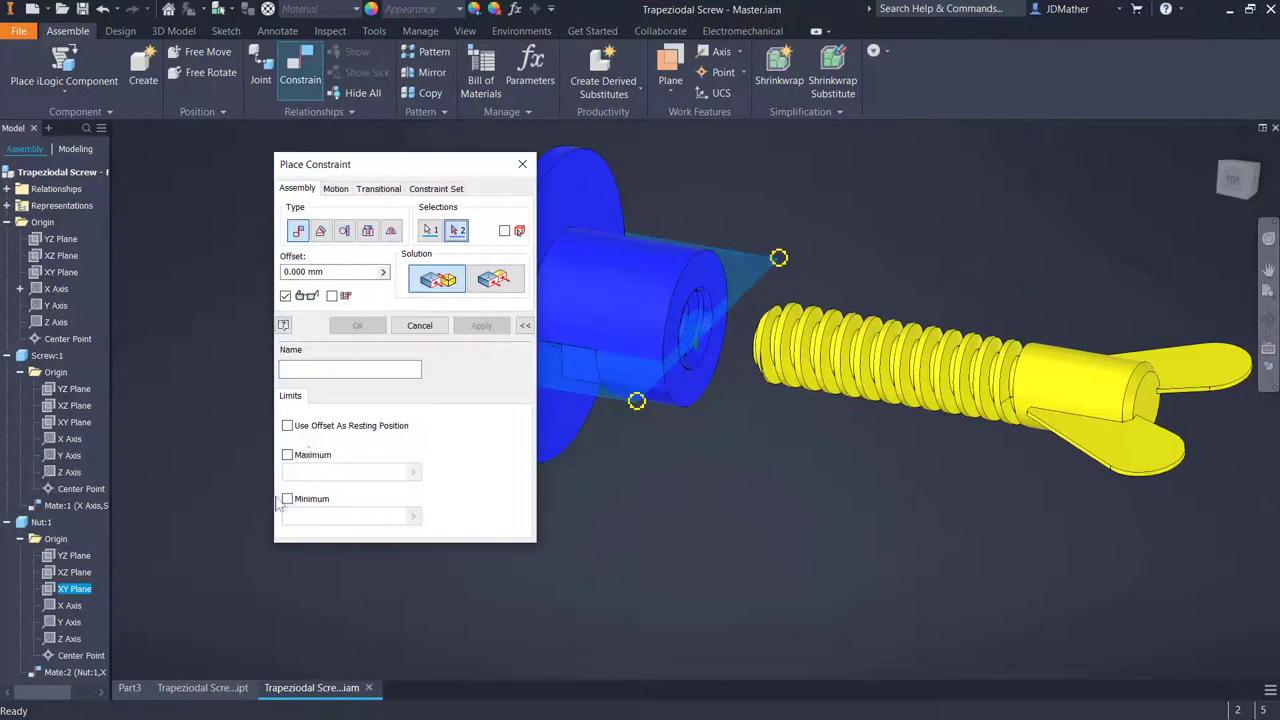
click(494, 279)
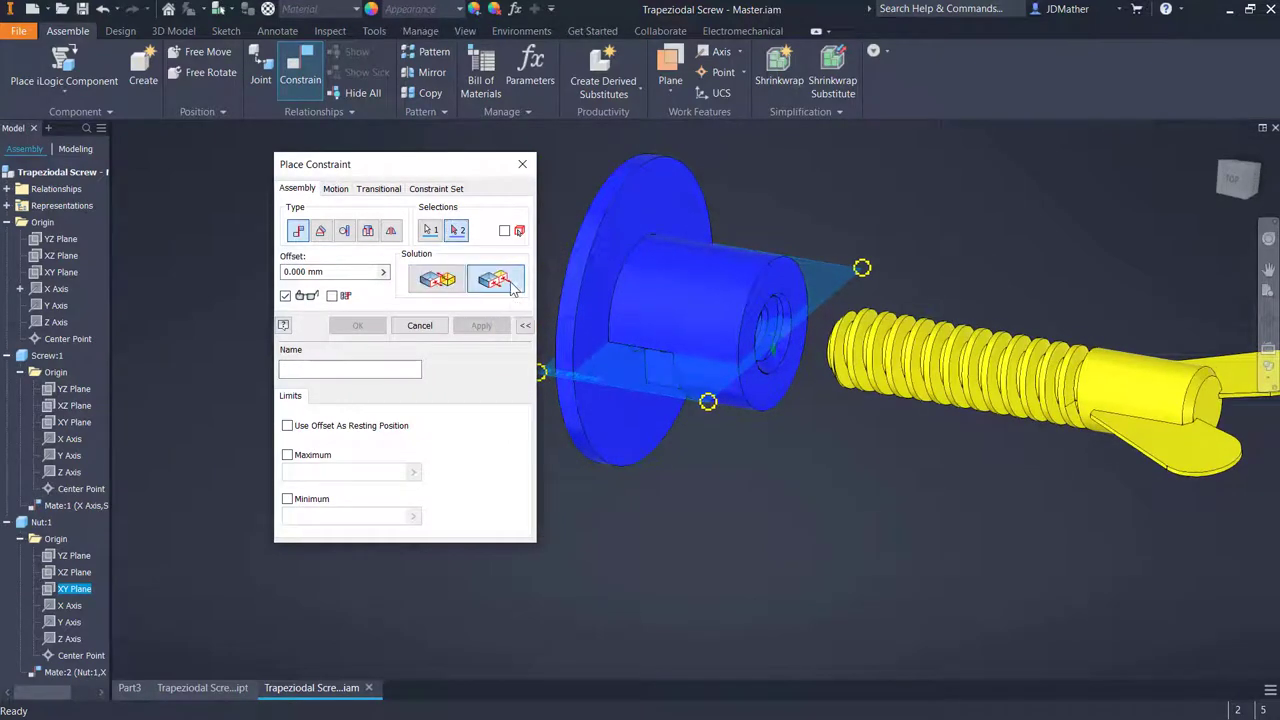
click(62, 272)
key(Return)
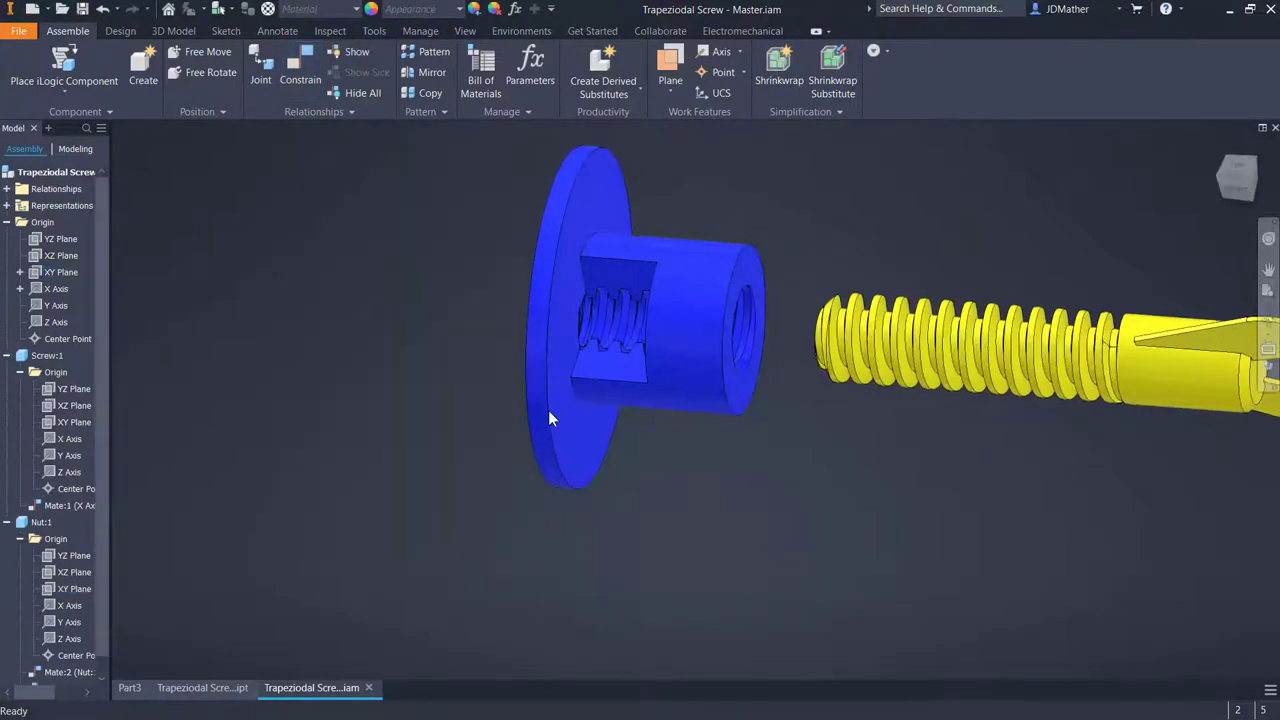
Slide the nut and screw together along the axis and line up the threads in the nut's cutaway
drag(621, 404, 491, 555)
key(Home)
drag(673, 367, 866, 560)
scroll(705, 345, up, 2)
scroll(629, 409, up, 5)
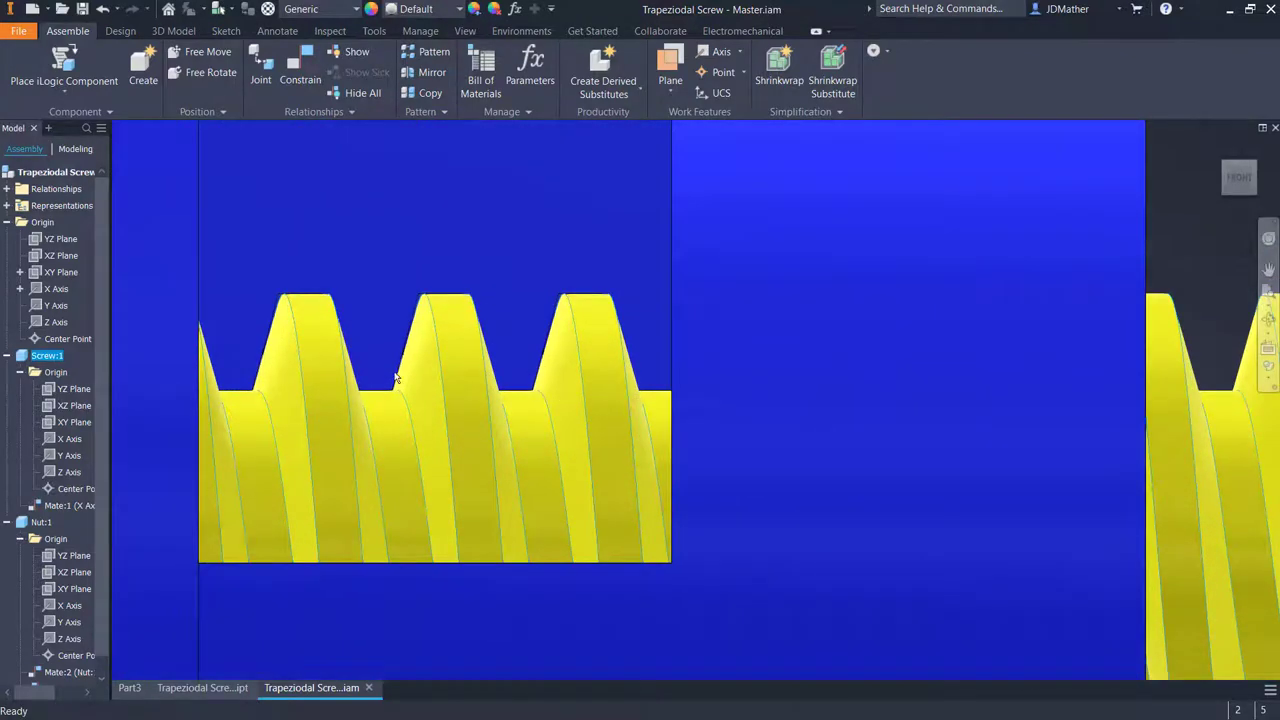
key(Home)
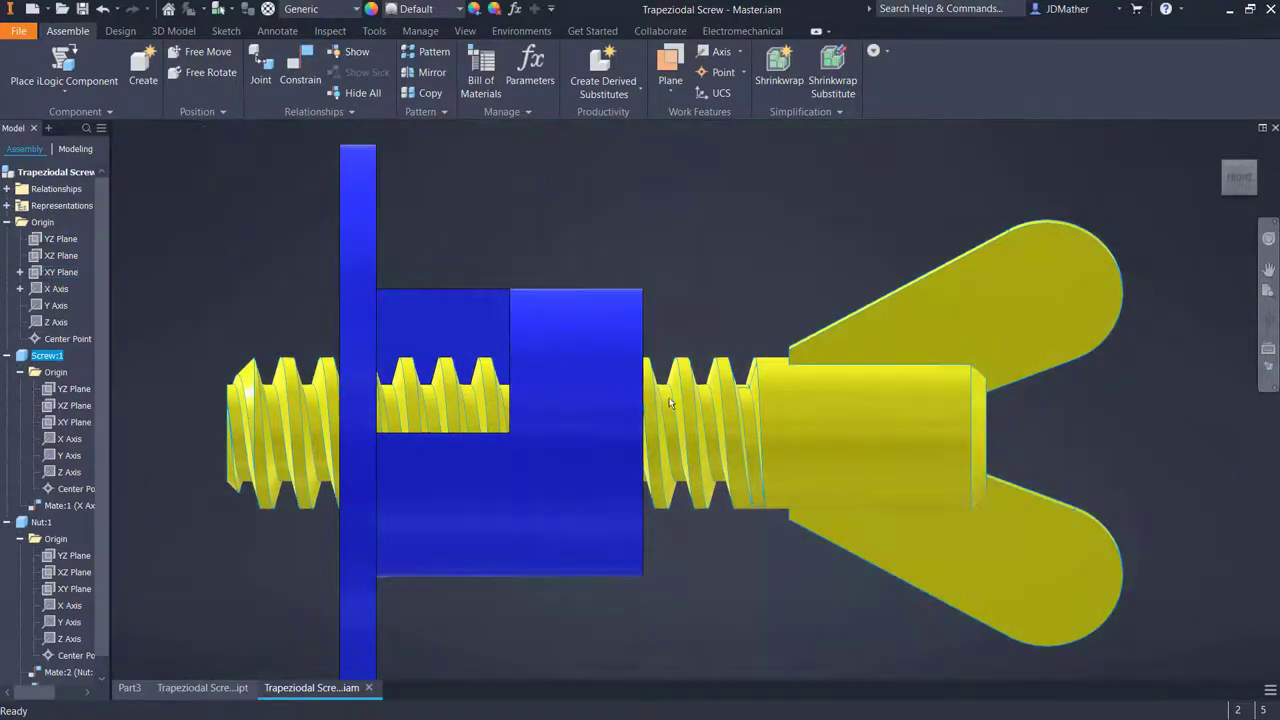
click(257, 284)
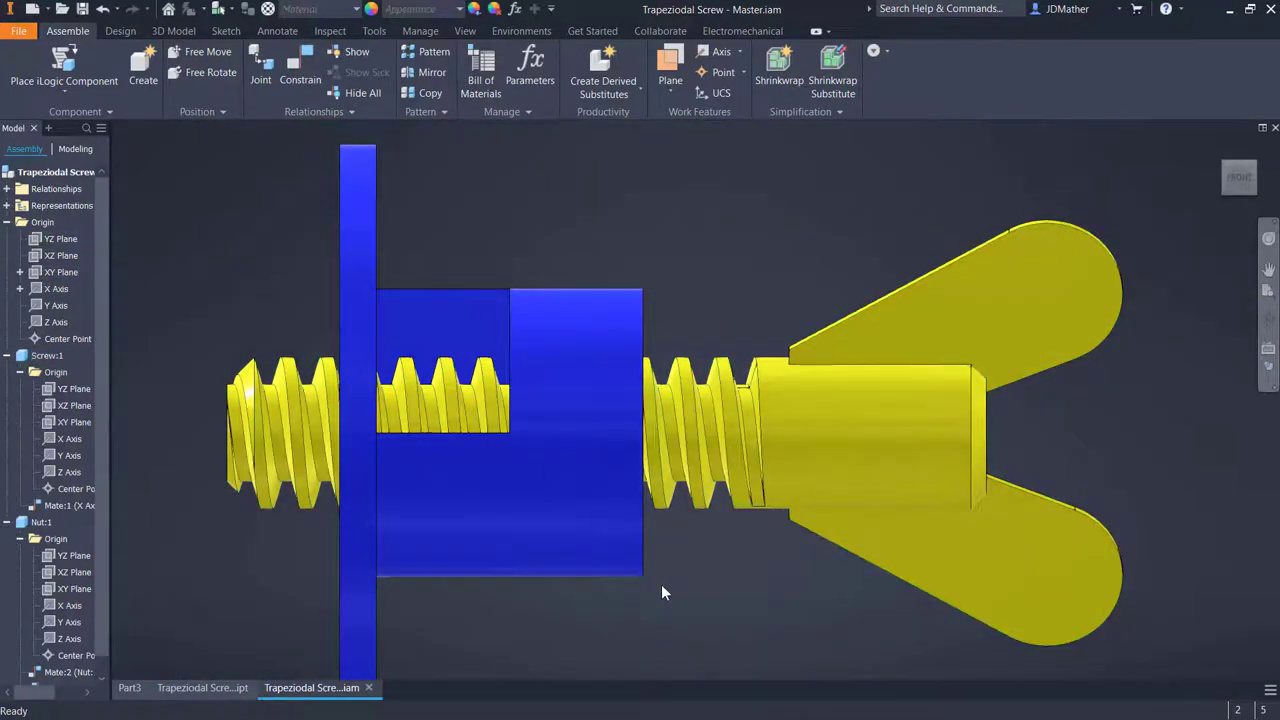
scroll(661, 584, down, 3)
key(F6)
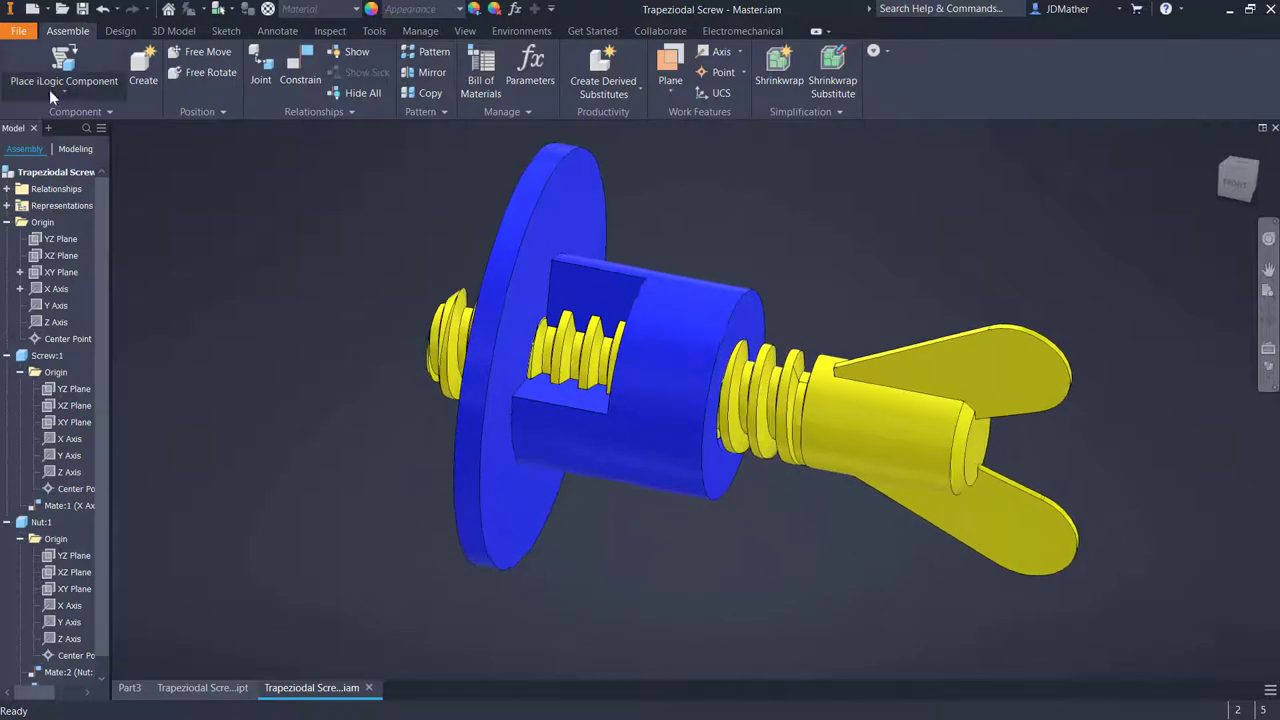
Add a Rotation-Translation motion constraint between the screw and the nut with a distance of 13 mm
click(294, 74)
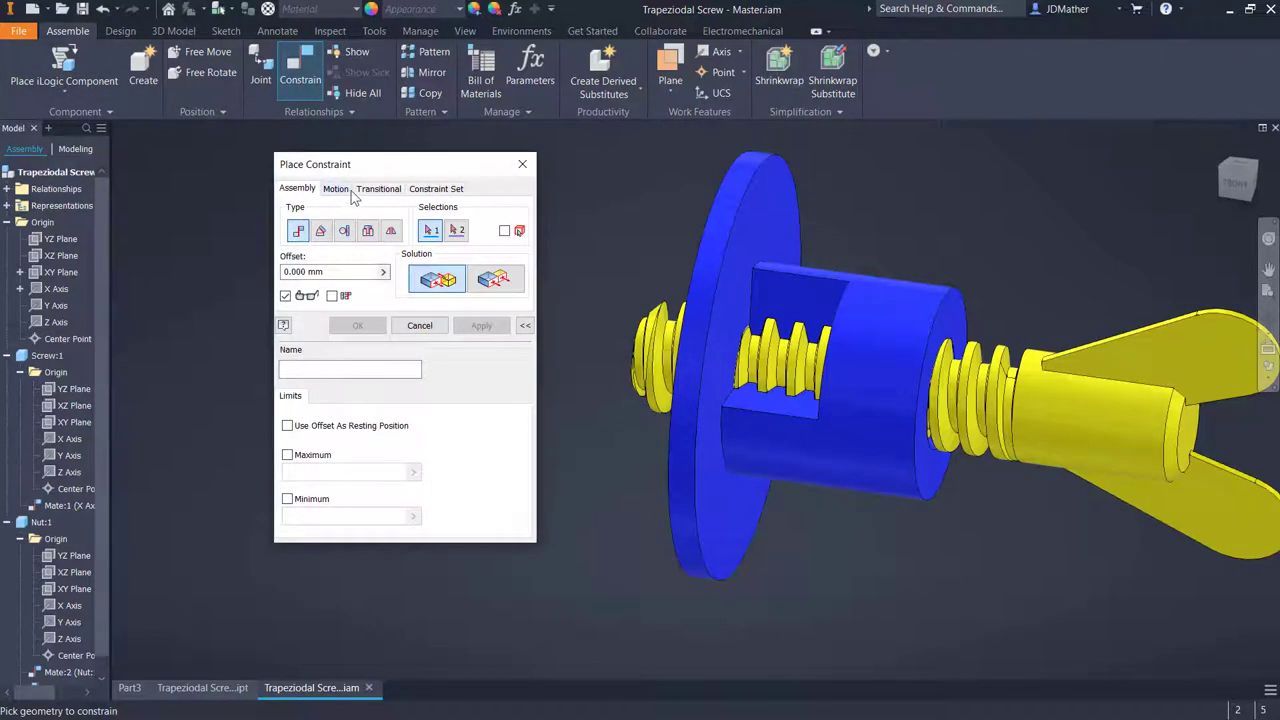
click(338, 190)
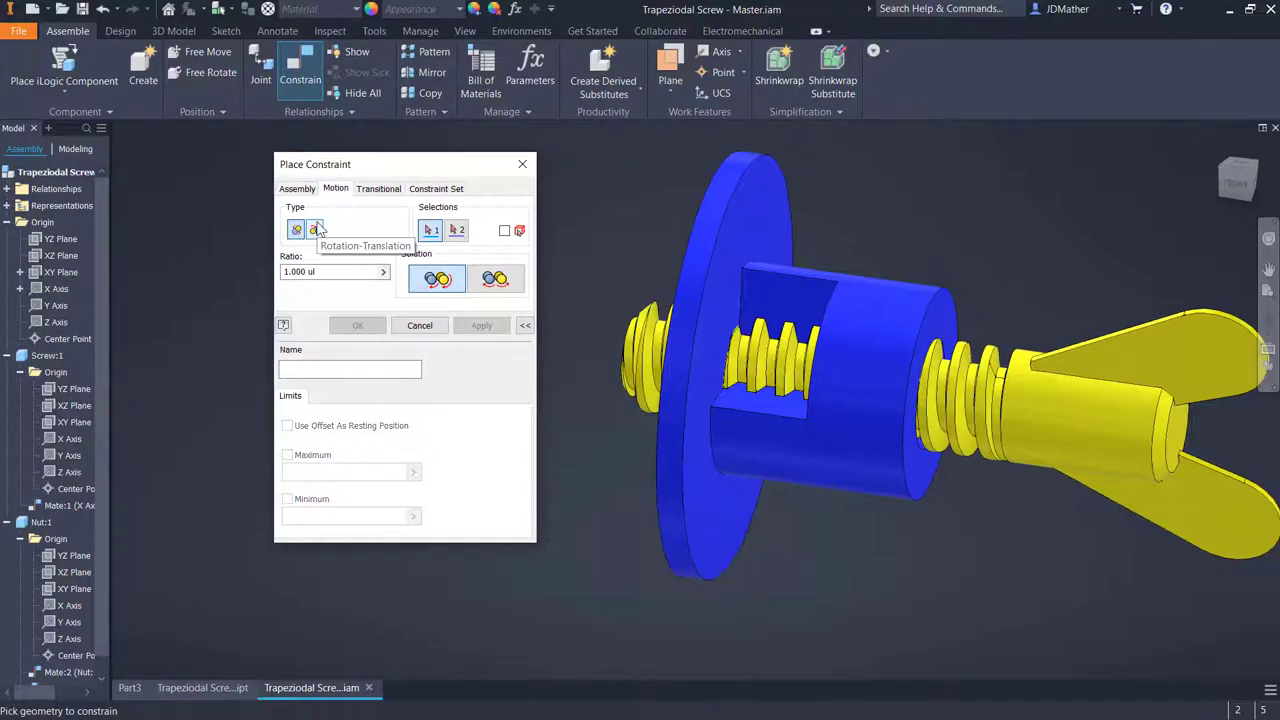
click(316, 229)
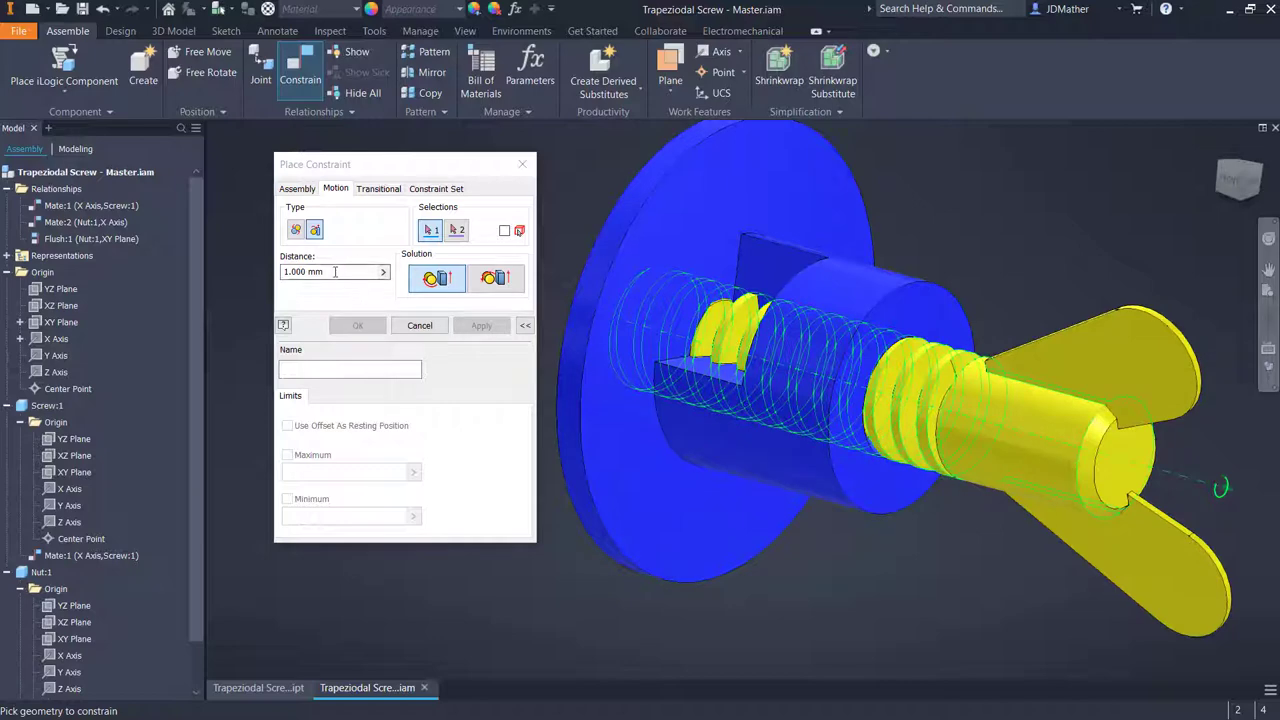
text(13)
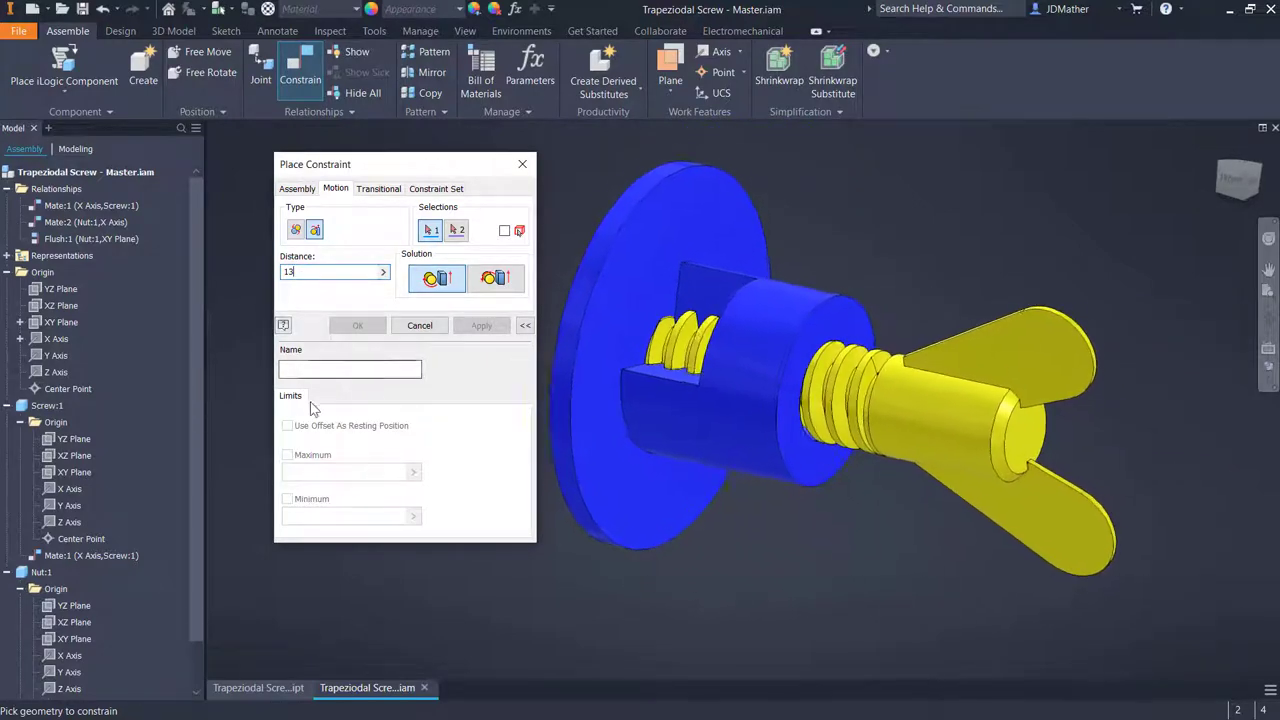
click(949, 447)
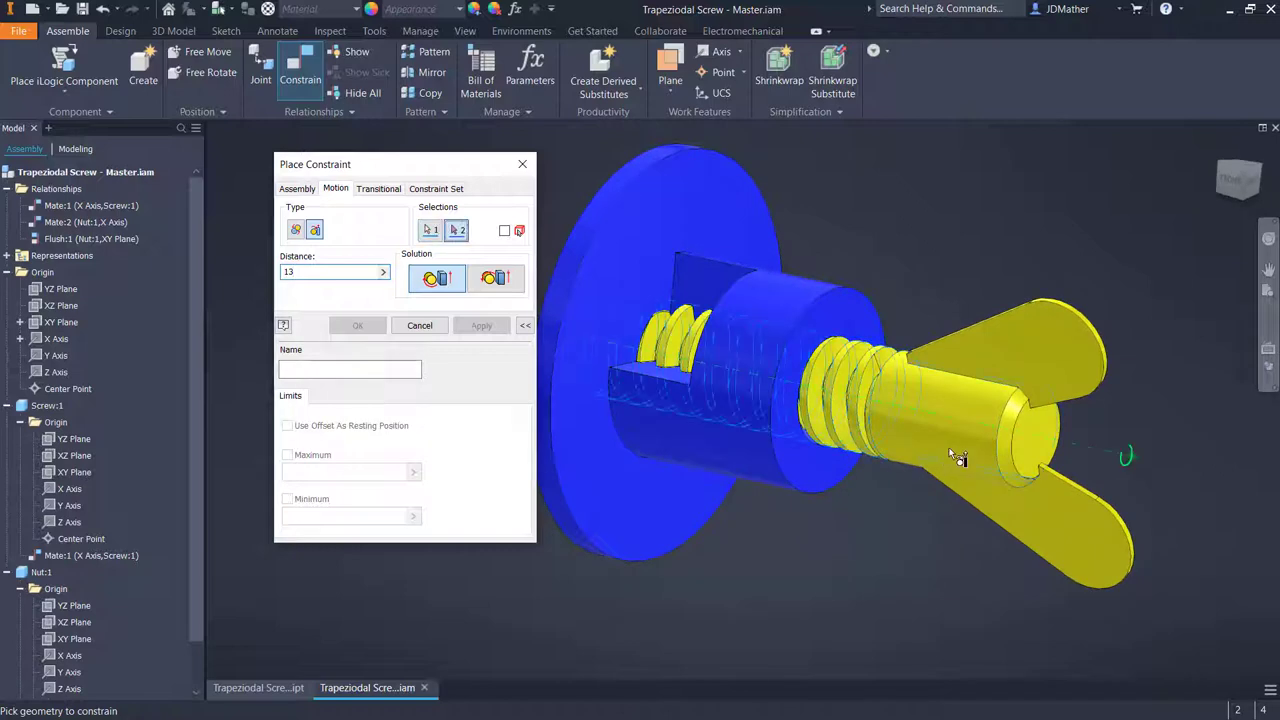
click(799, 466)
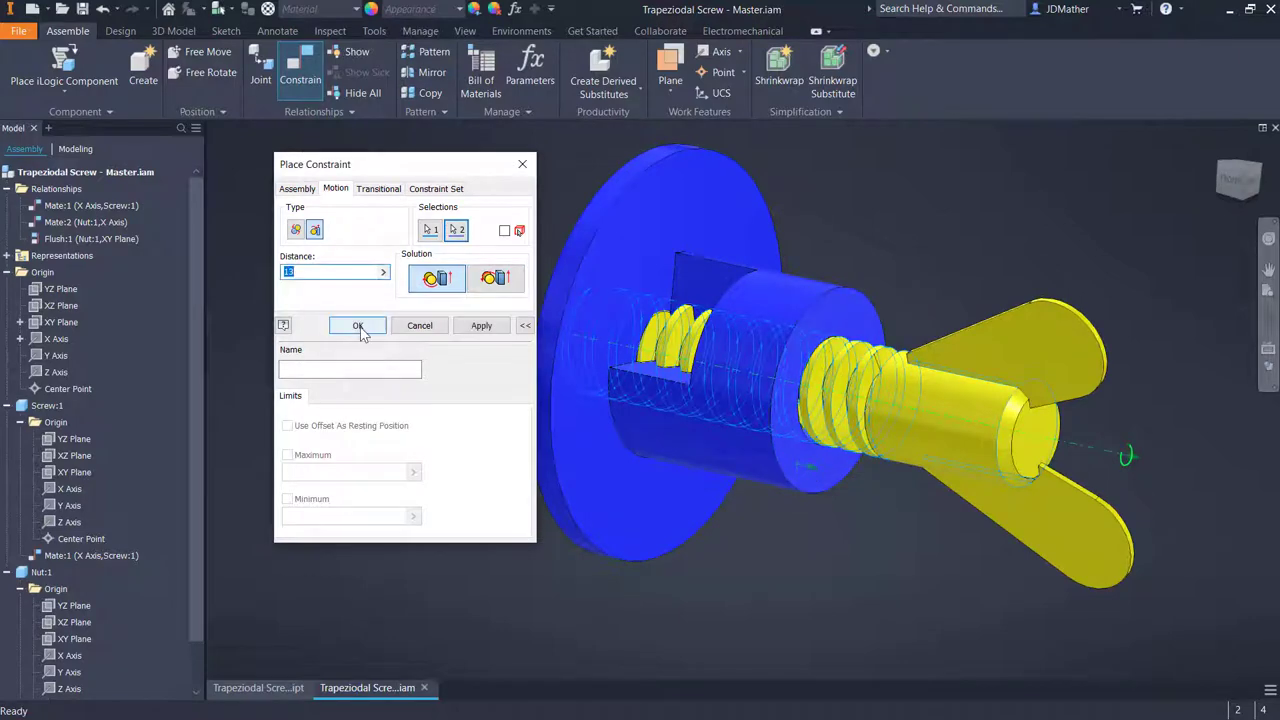
click(358, 326)
Move the screw and the nut by hand to test the linked rotation and translation
mouse_move(987, 466)
mouse_down()
mouse_move(957, 470)
mouse_move(1011, 486)
mouse_move(986, 486)
mouse_up()
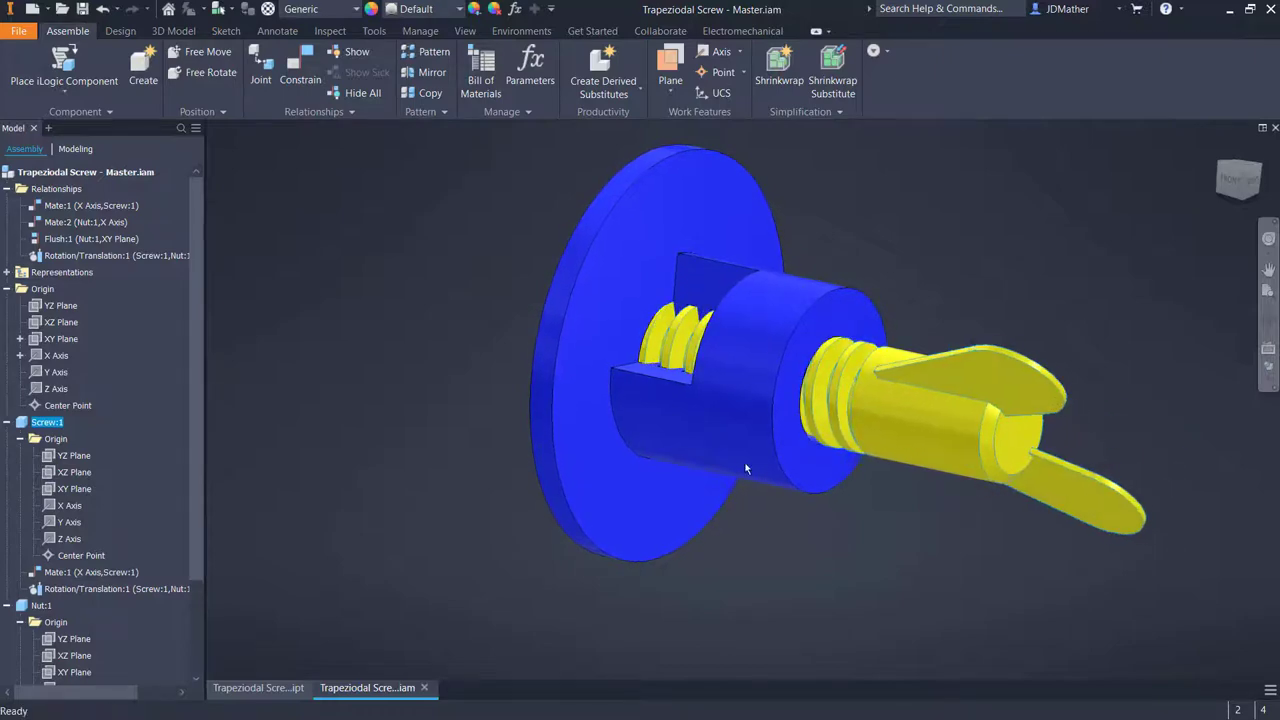
mouse_move(726, 446)
mouse_down()
mouse_move(748, 452)
mouse_move(669, 449)
mouse_move(723, 460)
mouse_up()
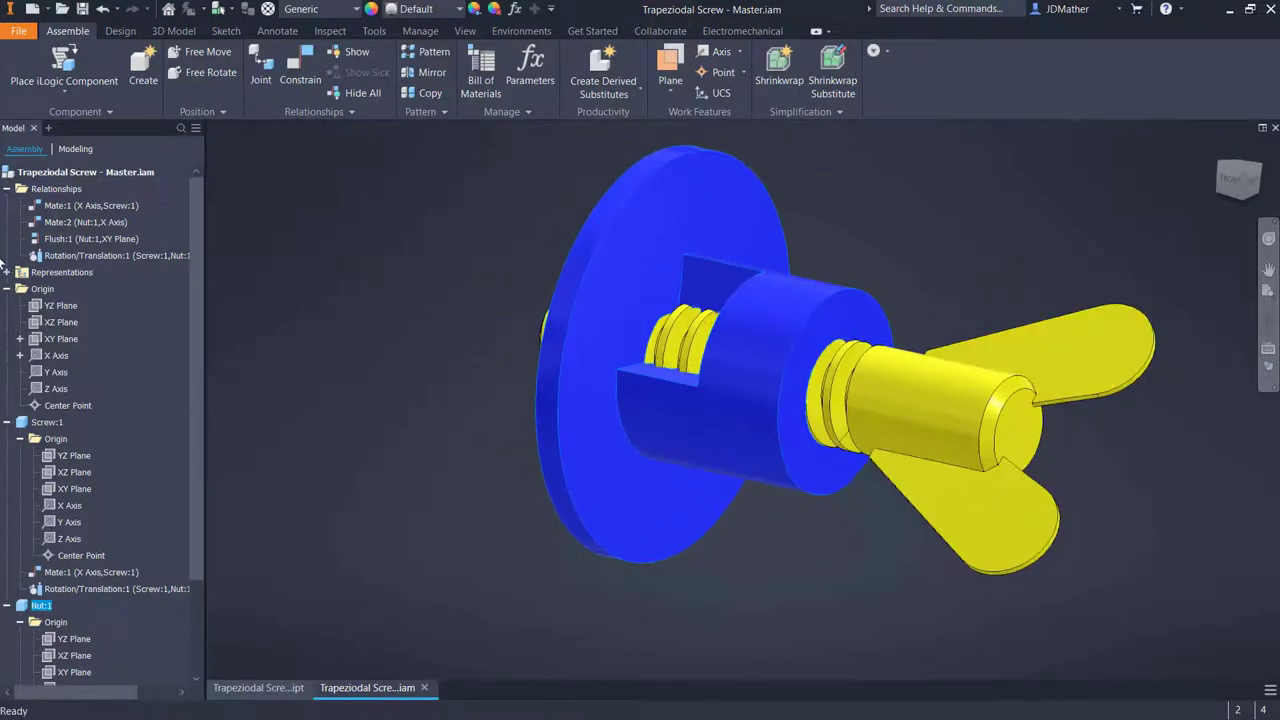
Reverse the solution direction of the screw-to-nut Rotation-Translation constraint and move the nut to test it
right_click(73, 256)
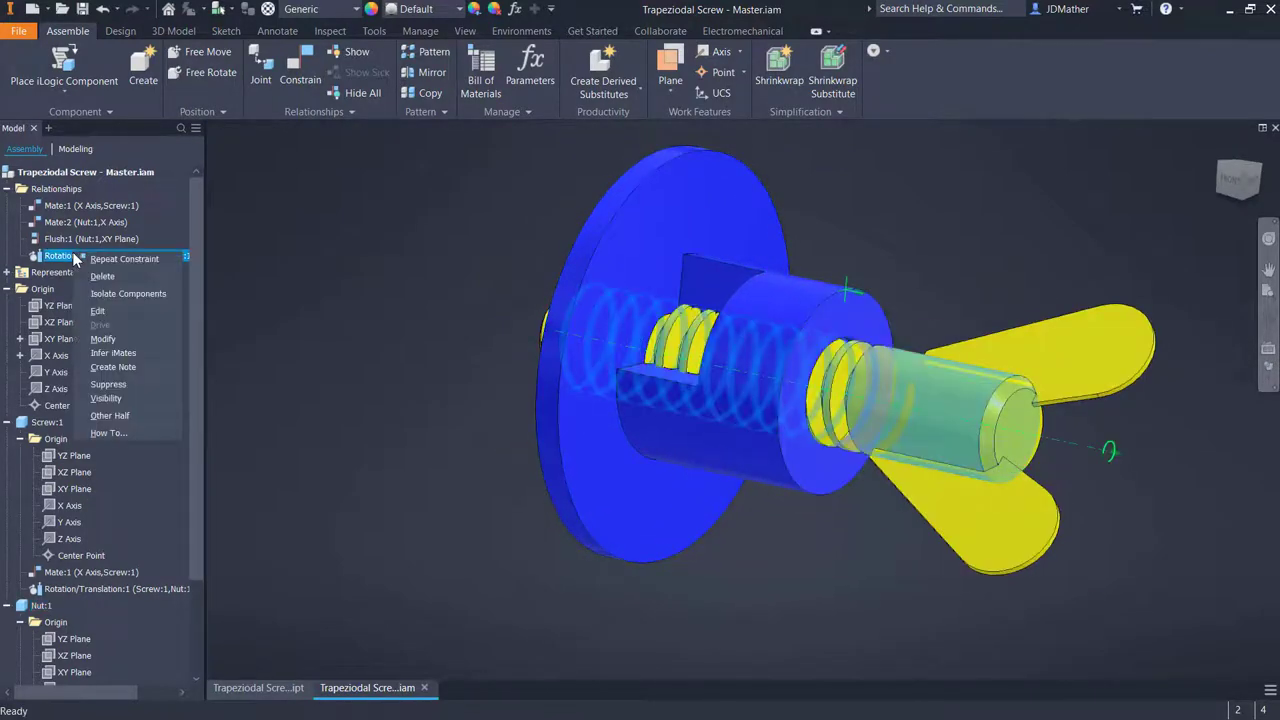
click(104, 311)
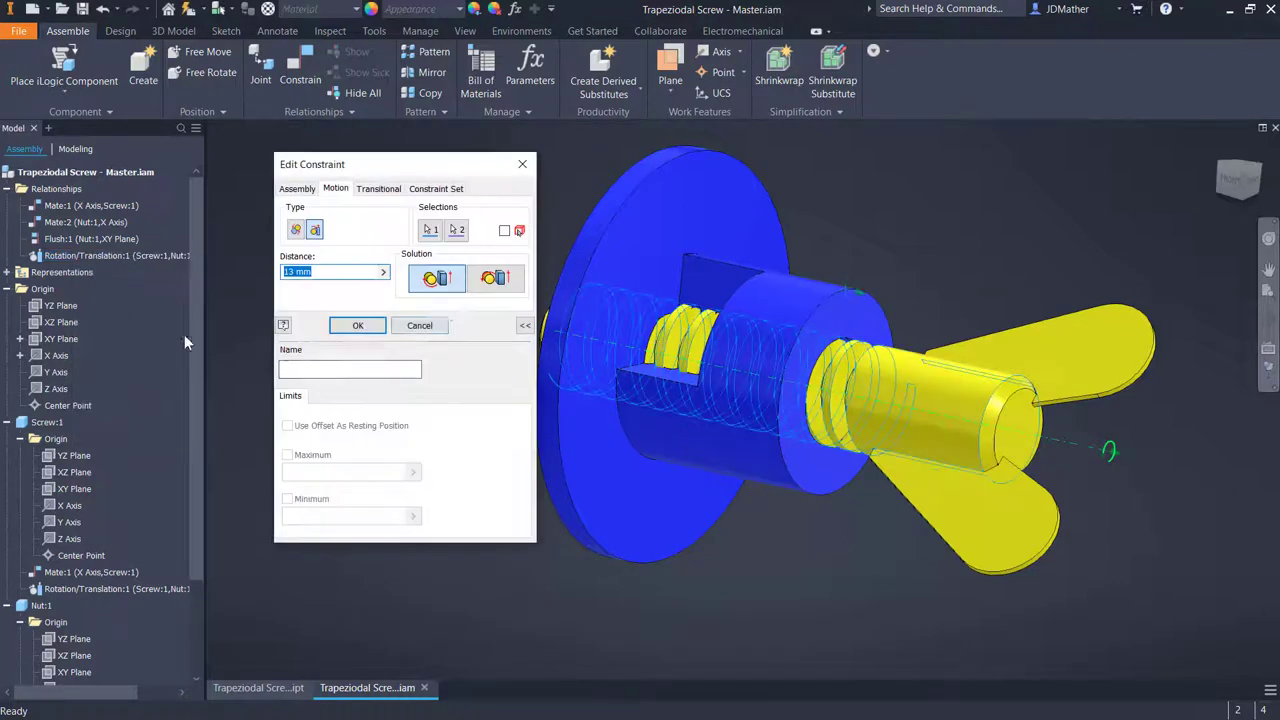
click(488, 280)
key(Return)
drag(690, 512, 667, 479)
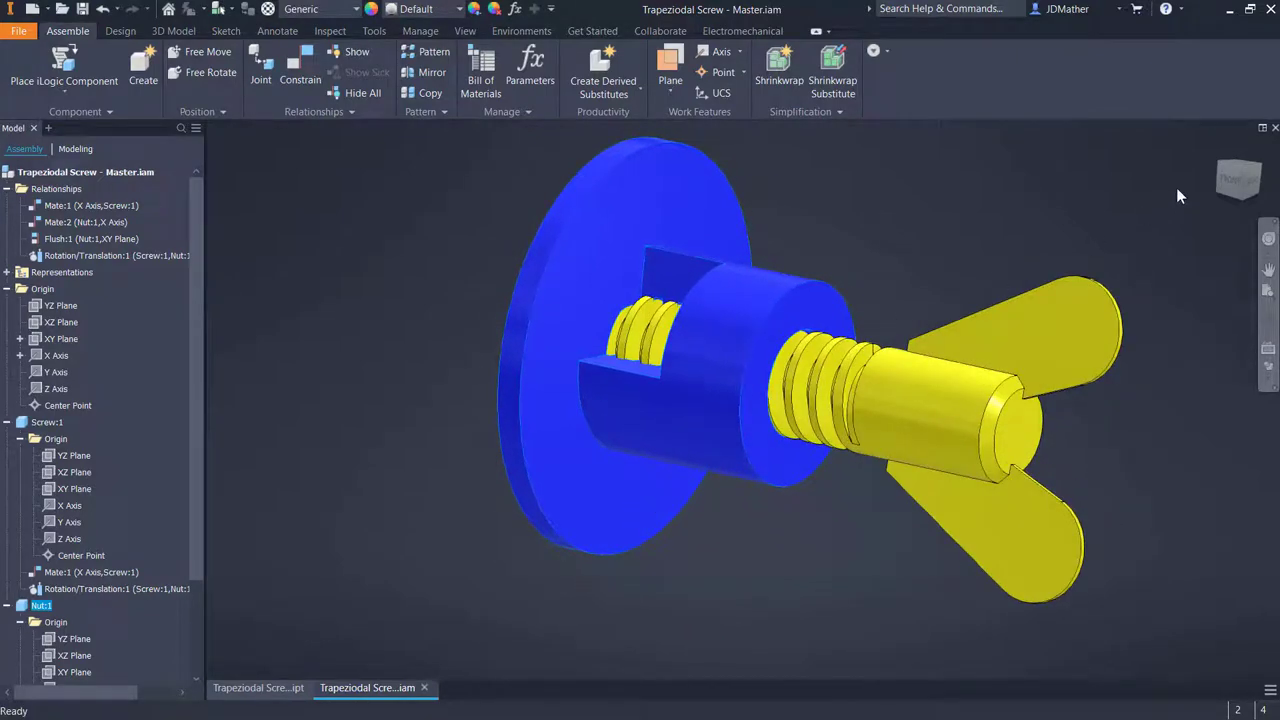
Realign the nut with the screw threads in the front view, suppressing the Rotation-Translation constraint during the move and restoring it once aligned
click(1226, 183)
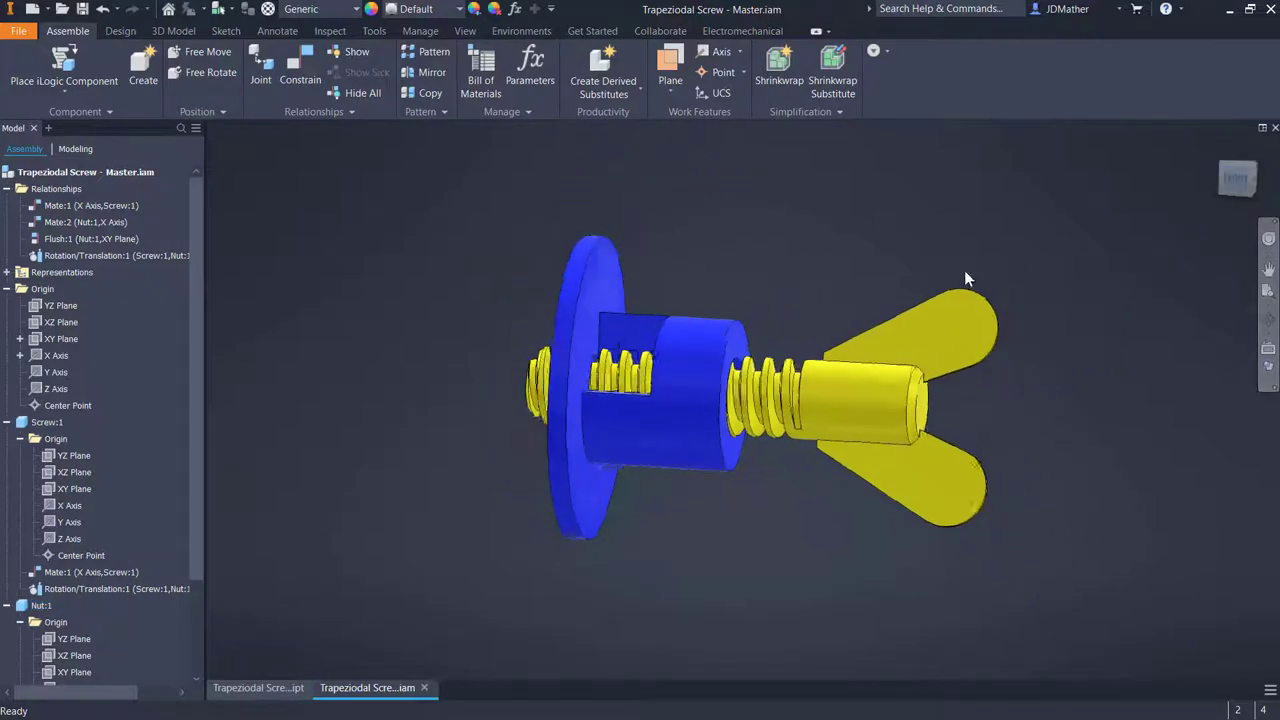
scroll(701, 351, up, 5)
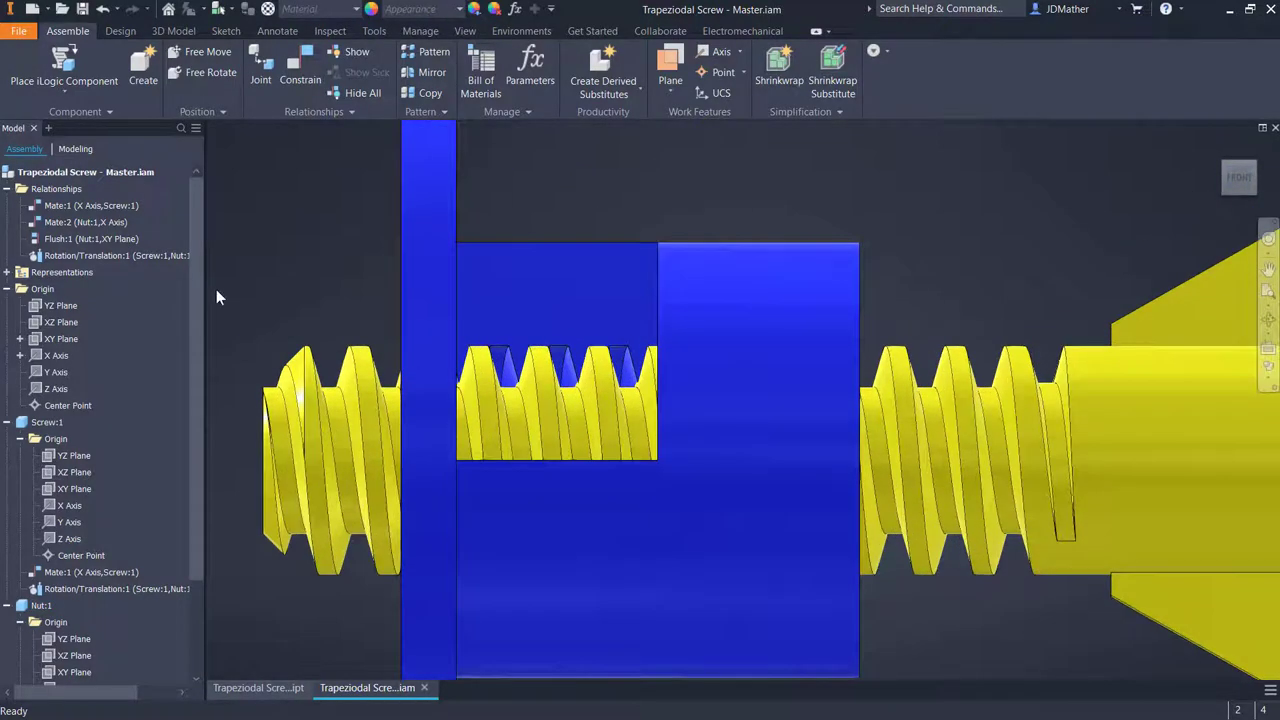
right_click(119, 252)
click(271, 327)
drag(416, 309, 395, 315)
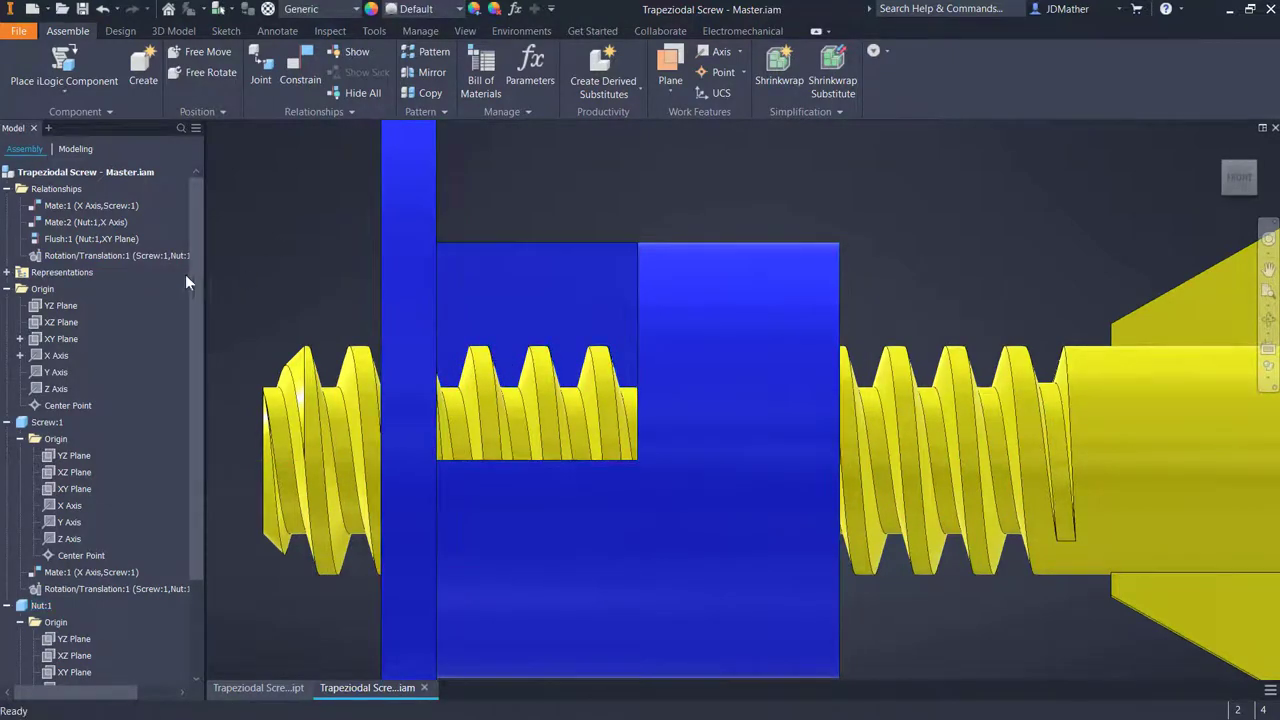
right_click(110, 256)
click(146, 386)
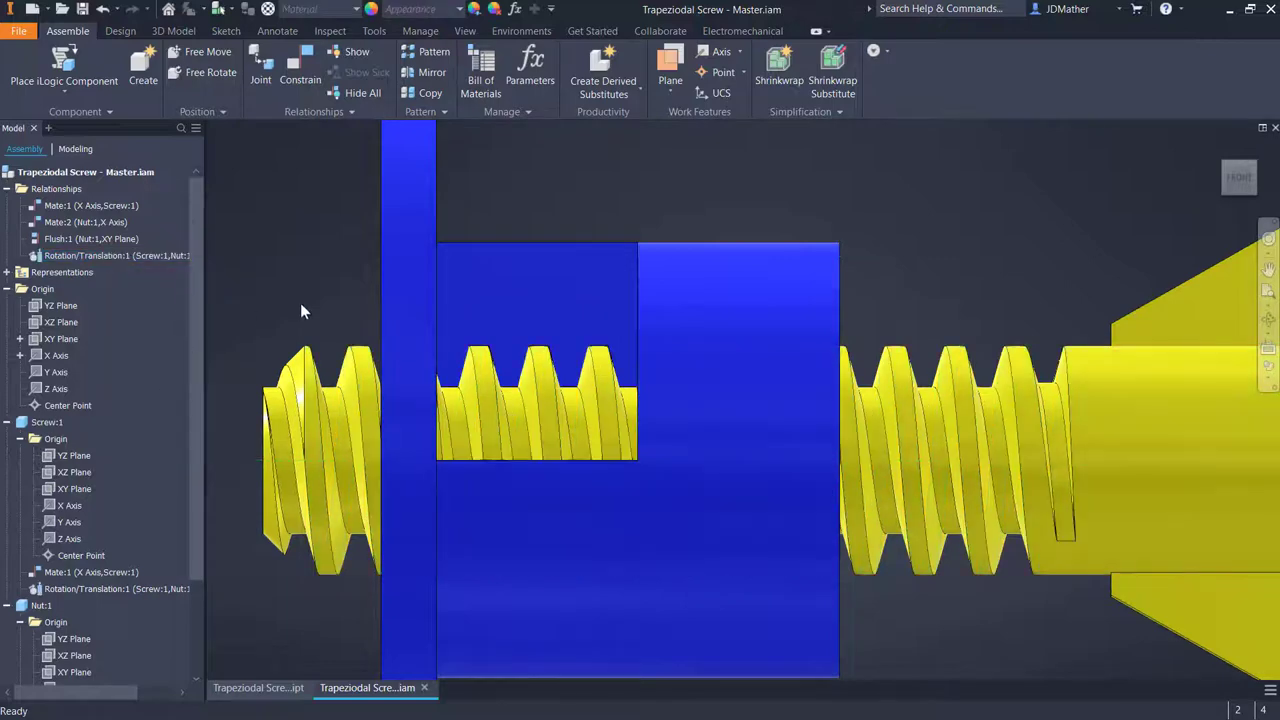
Move the nut and the screw by hand to test their linked motion, and undo the last move
drag(597, 303, 616, 341)
key(F6)
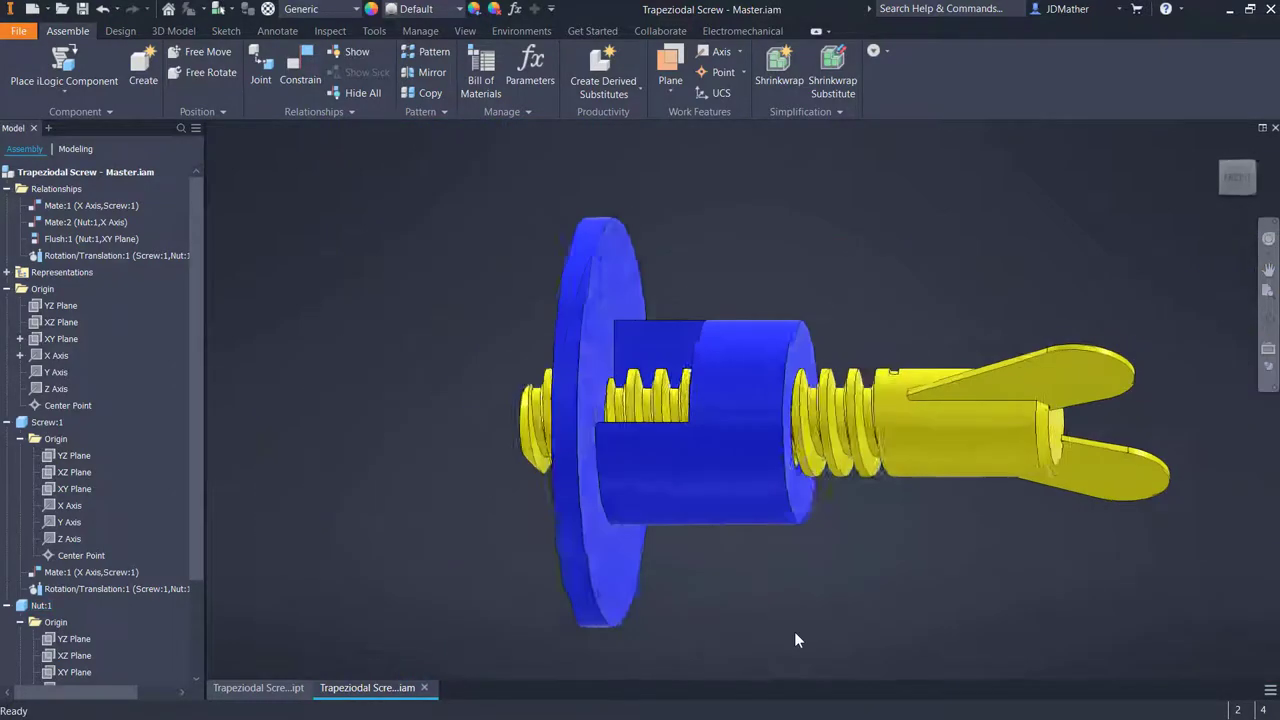
drag(944, 450, 1072, 516)
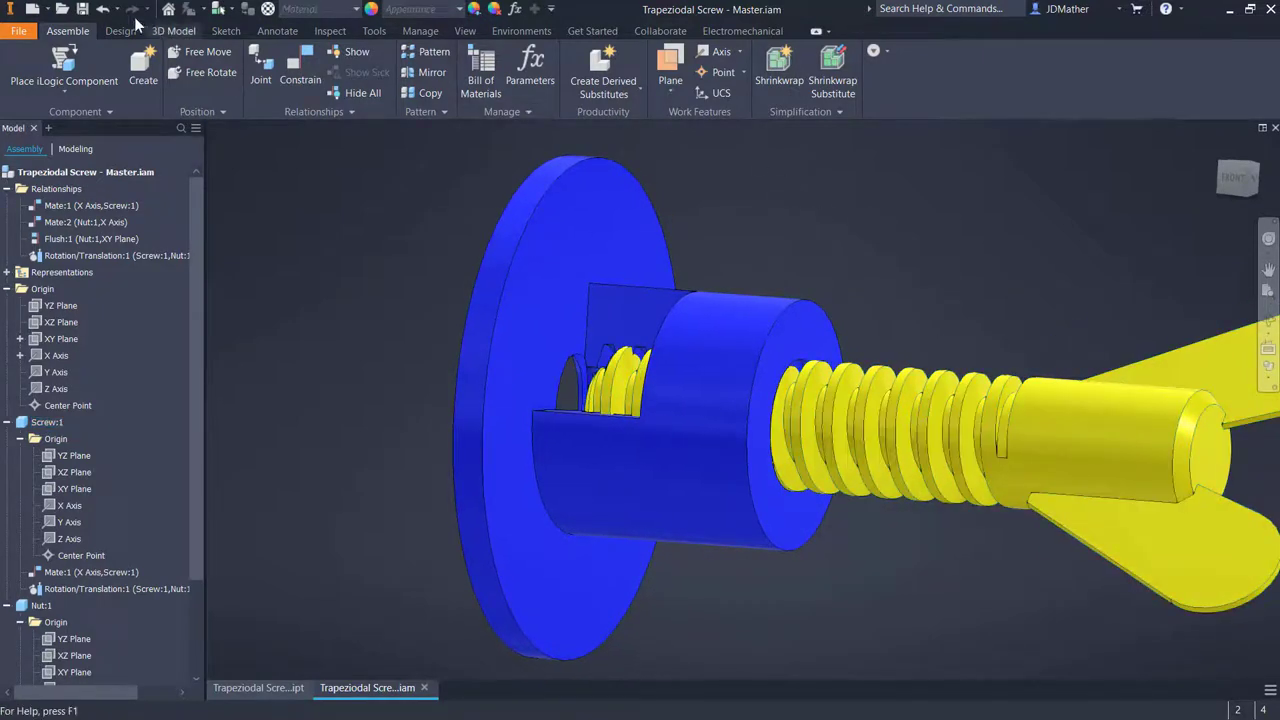
click(101, 11)
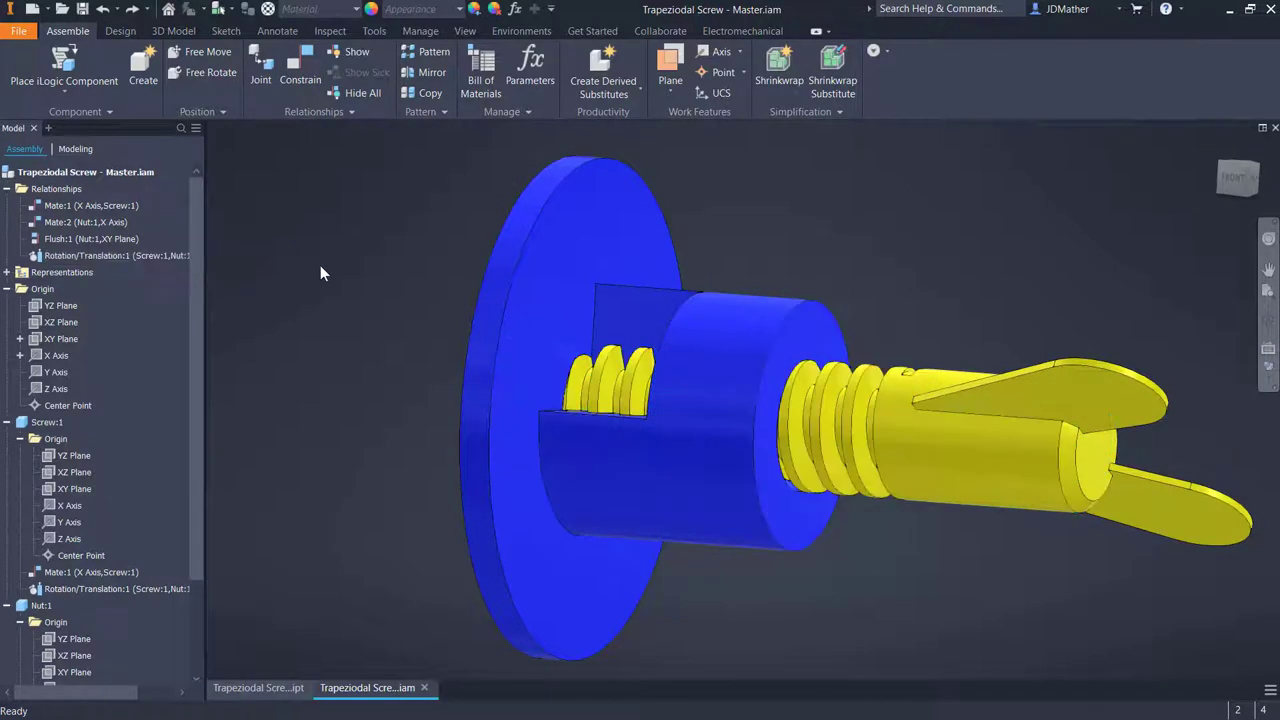
Add a second Rotation-Translation motion constraint from the nut to the screw's end face with a distance of 13 mm and the reversed solution
click(295, 70)
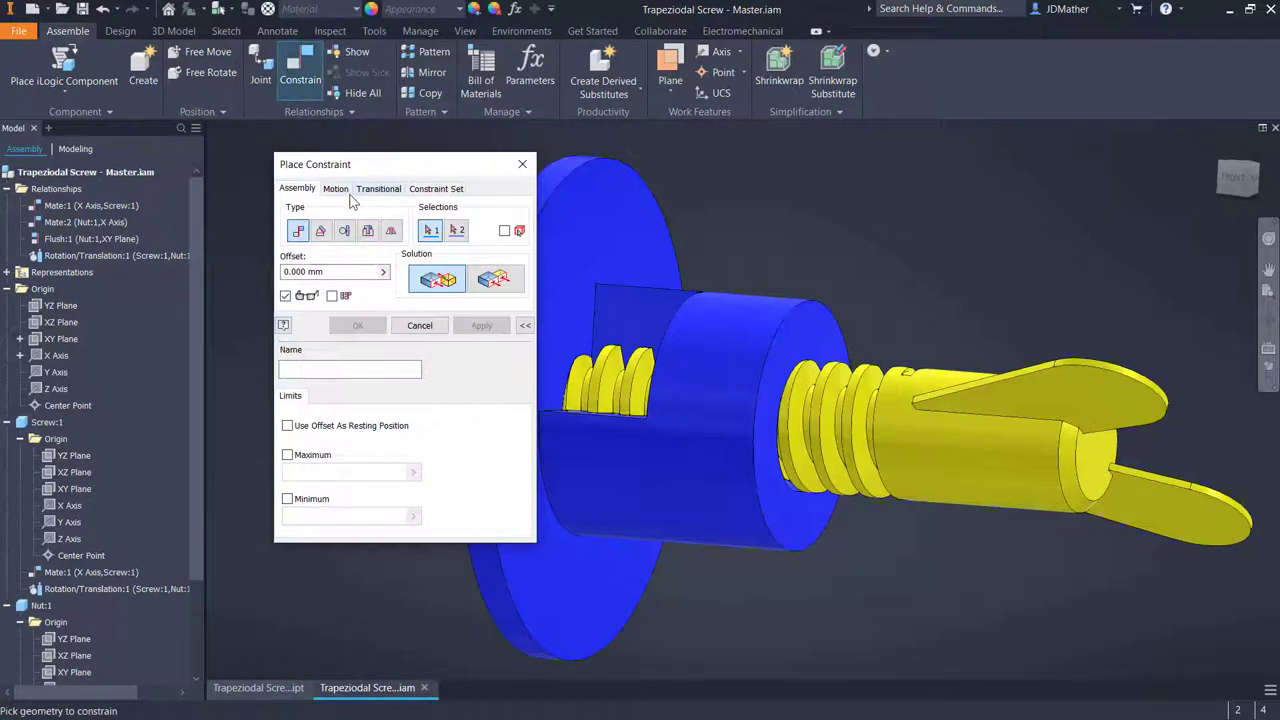
click(336, 189)
click(315, 231)
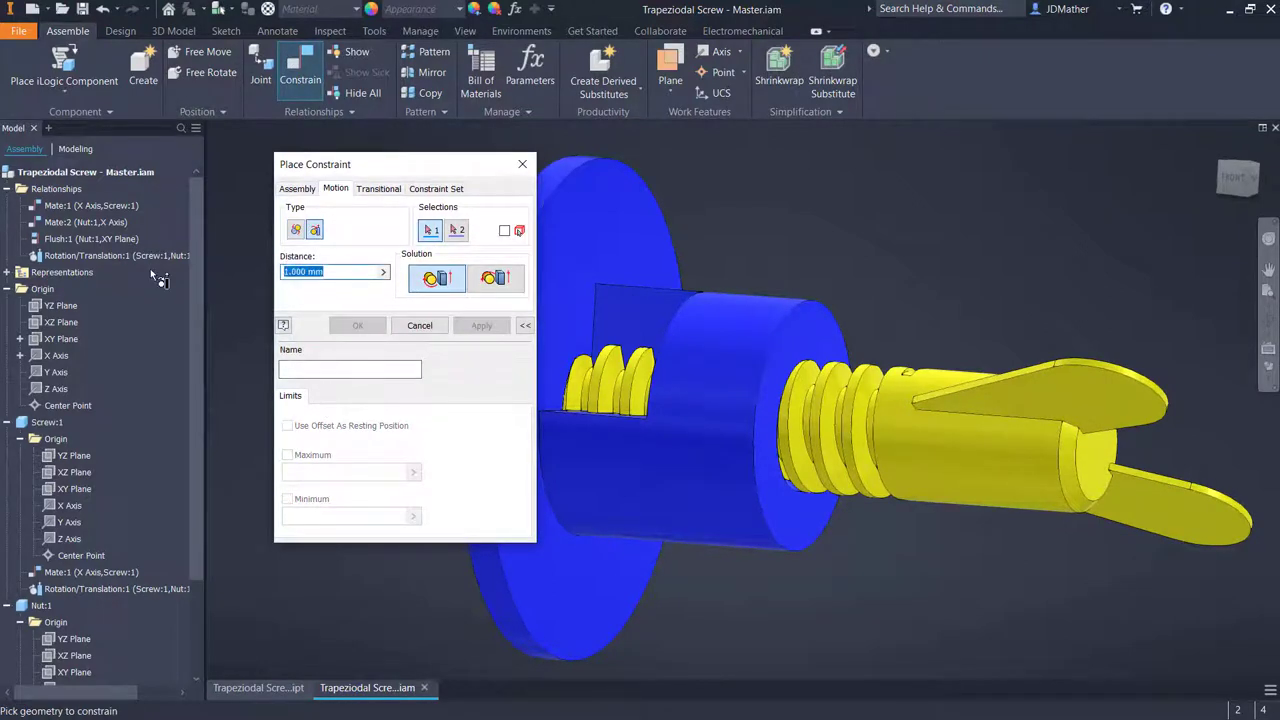
text(13)
click(493, 279)
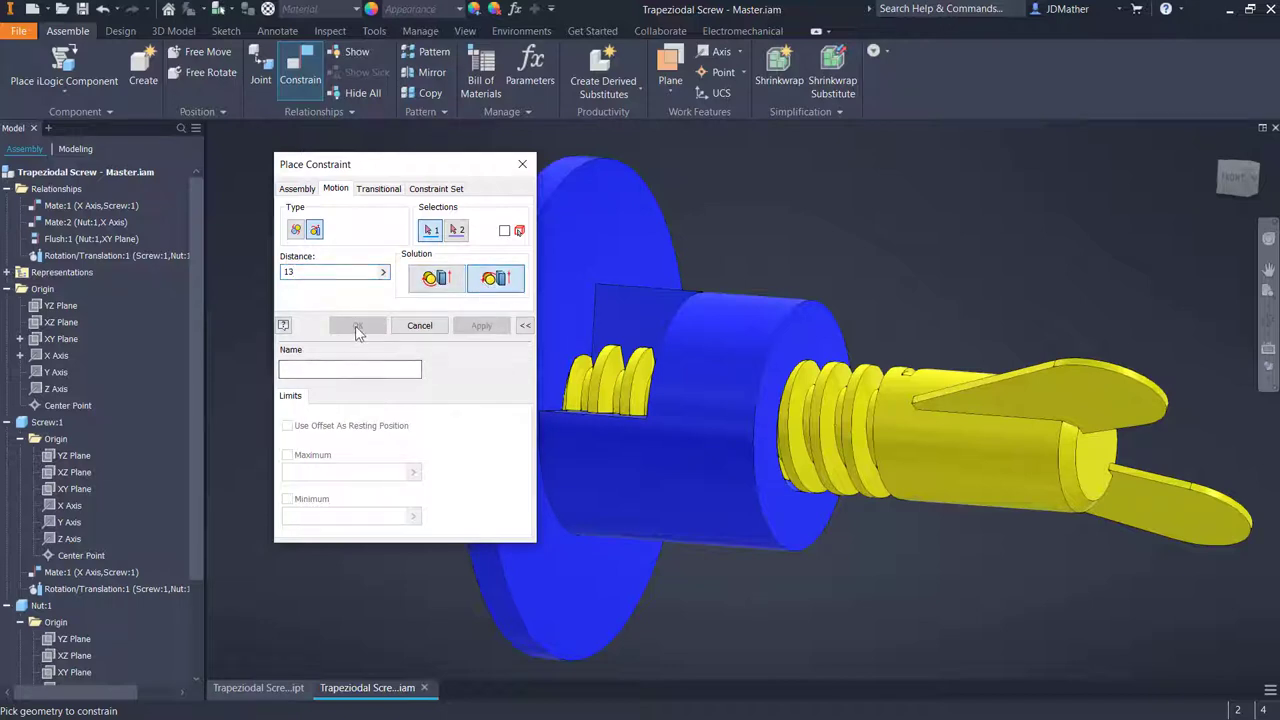
click(674, 502)
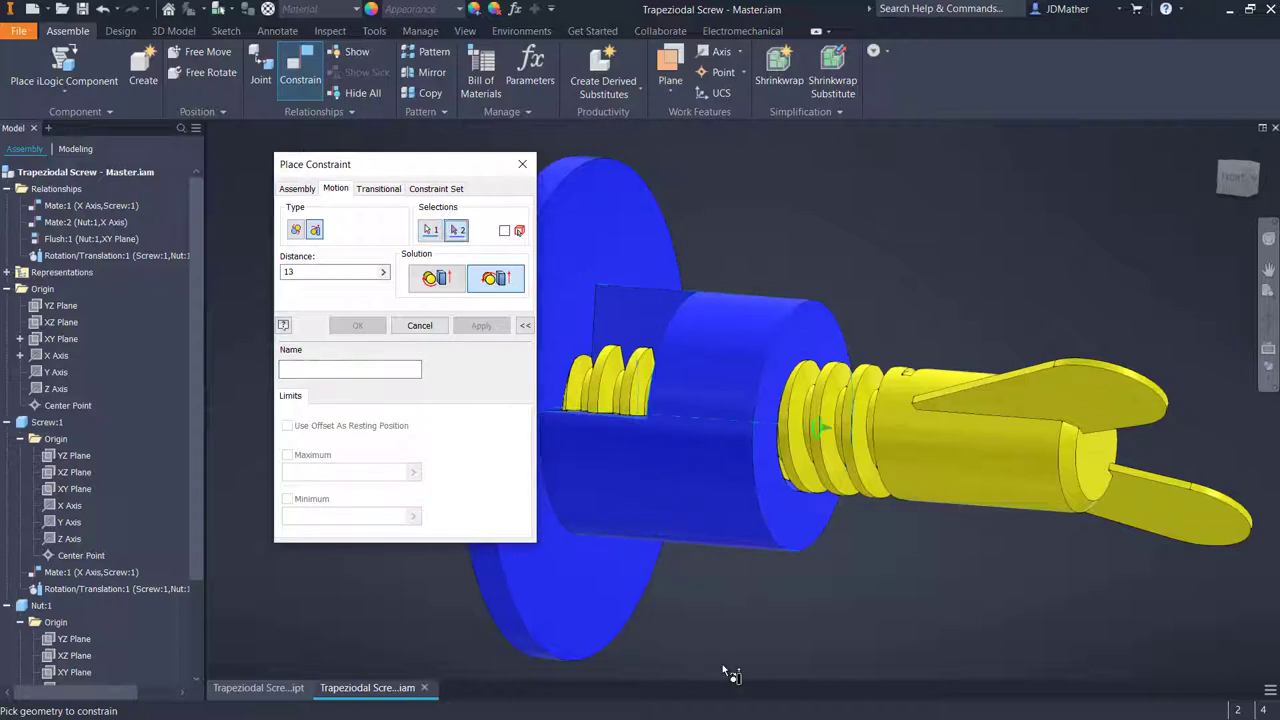
click(1093, 462)
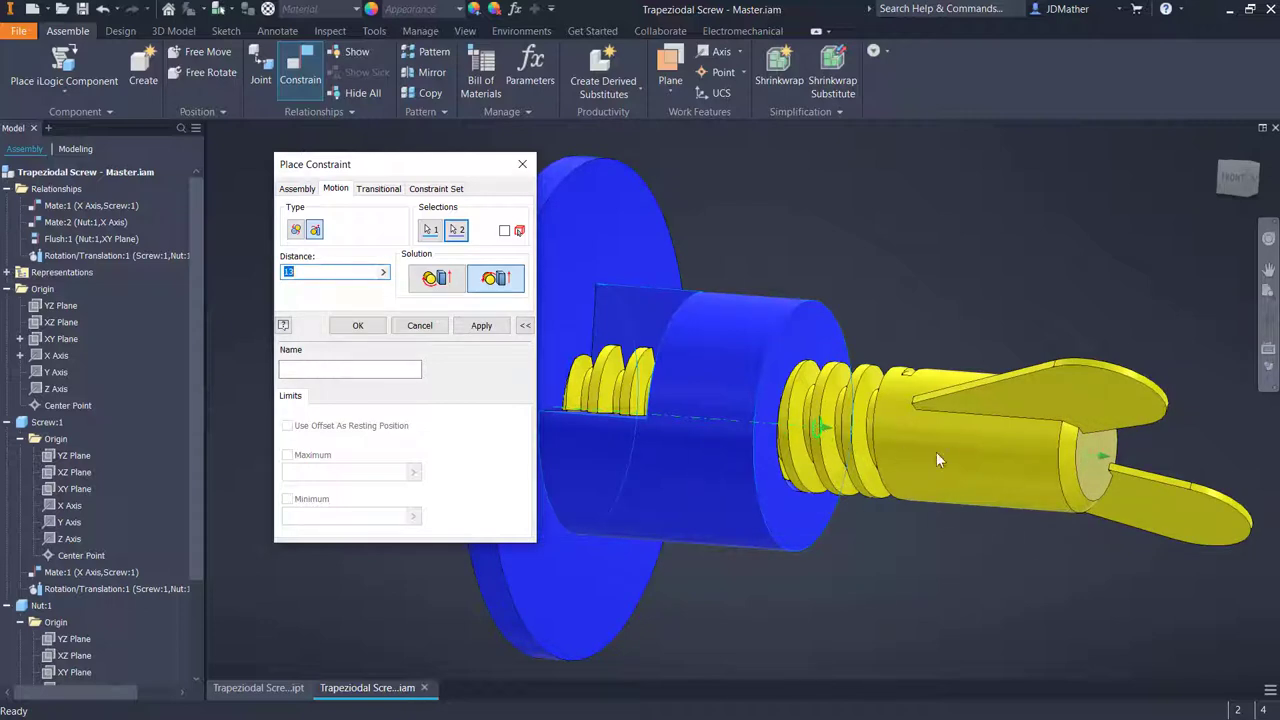
click(366, 326)
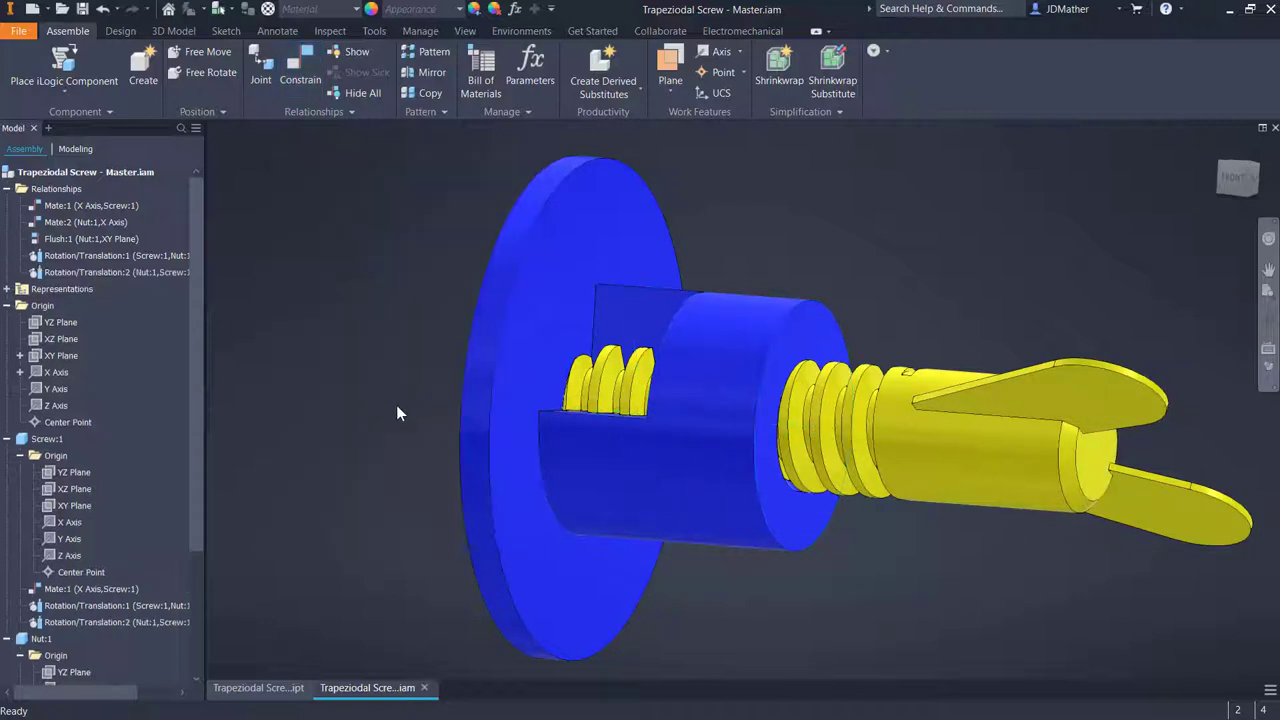
Slide the nut and turn the screw to check the coupled motion and the thread fit in the cutaway
drag(508, 462, 485, 520)
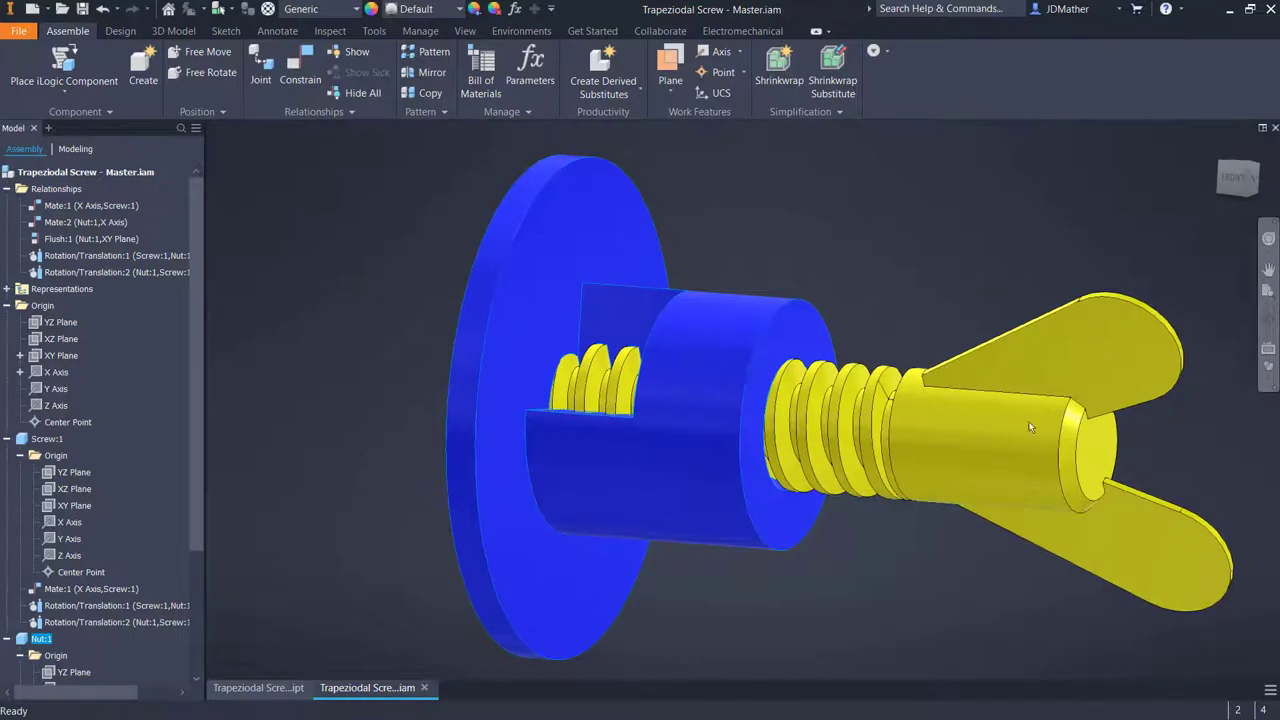
drag(1030, 428, 941, 315)
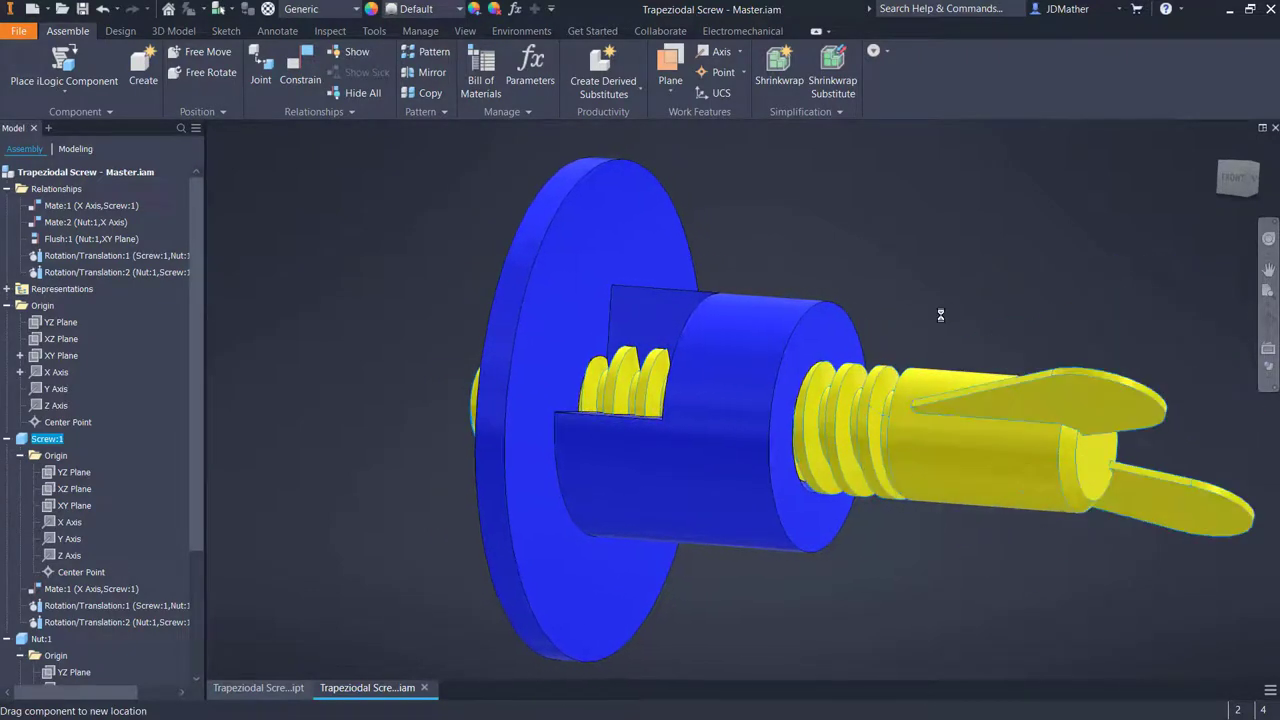
shift+middle_drag(941, 315, 487, 572)
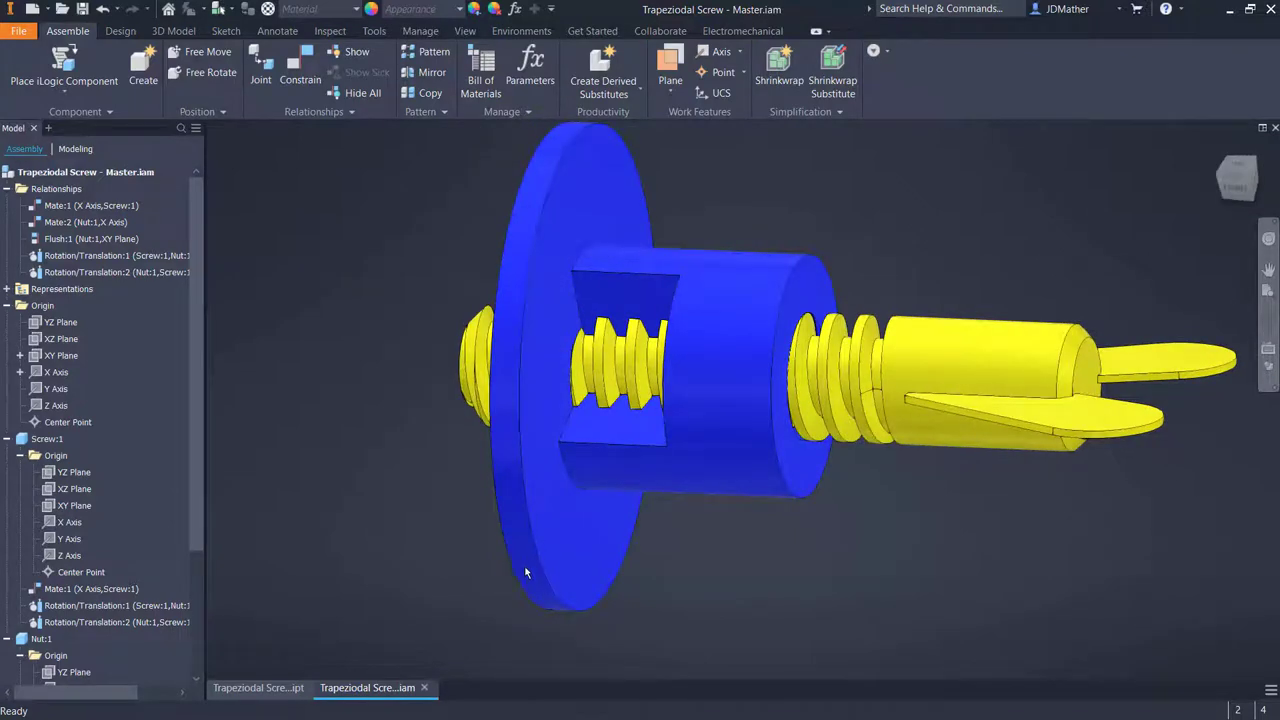
shift+middle_drag(295, 553, 194, 412)
shift+middle_drag(133, 380, 560, 170)
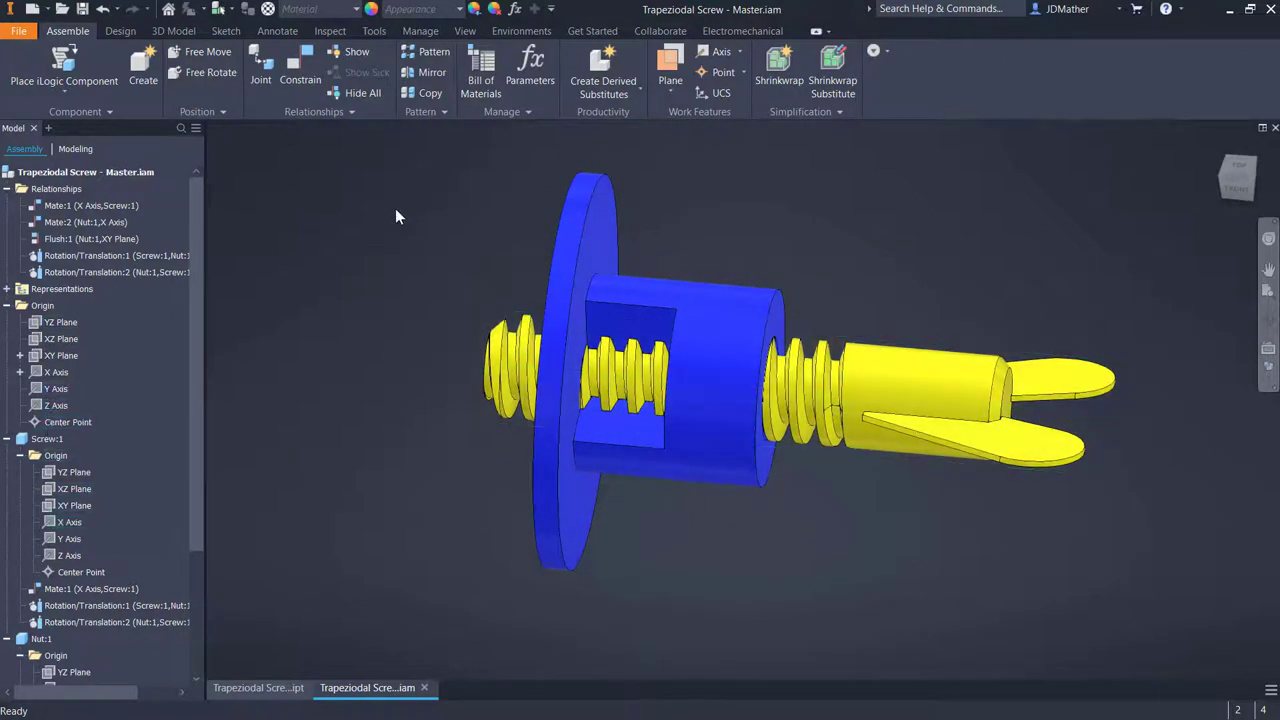
Apply Ground and Root to the nut with Ground at origin and Create origin flush constraints enabled
click(636, 88)
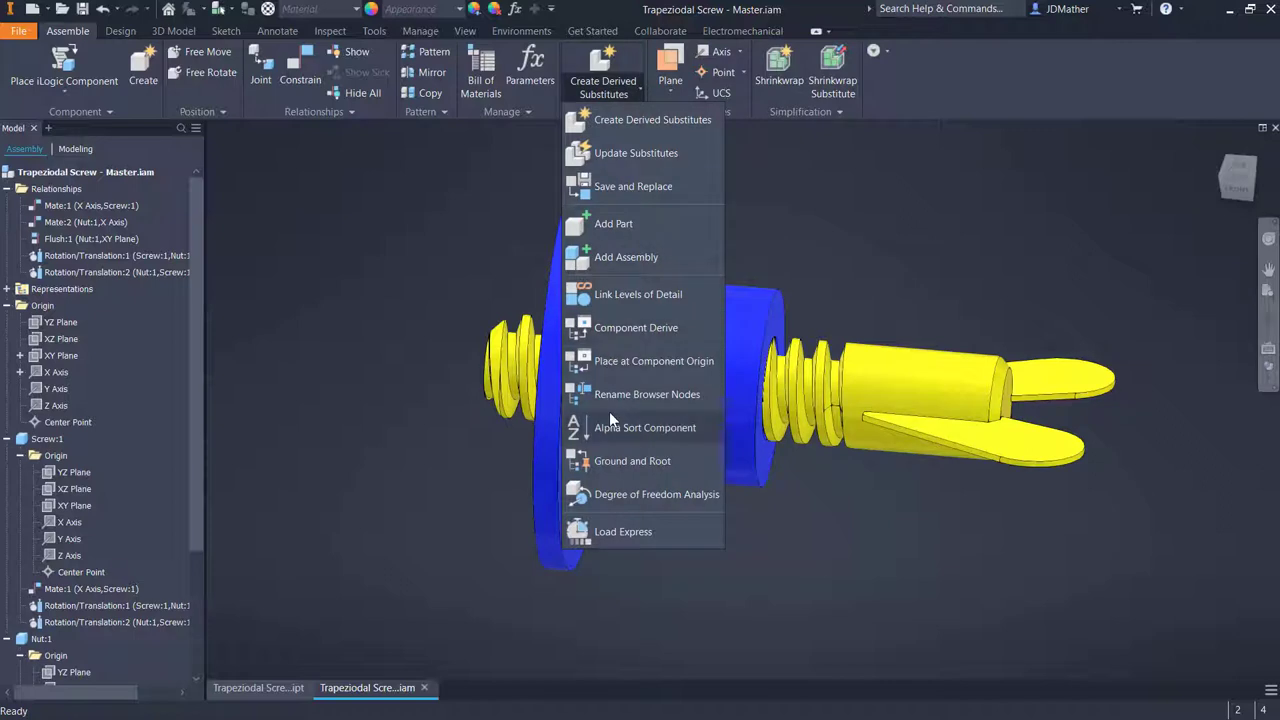
click(622, 460)
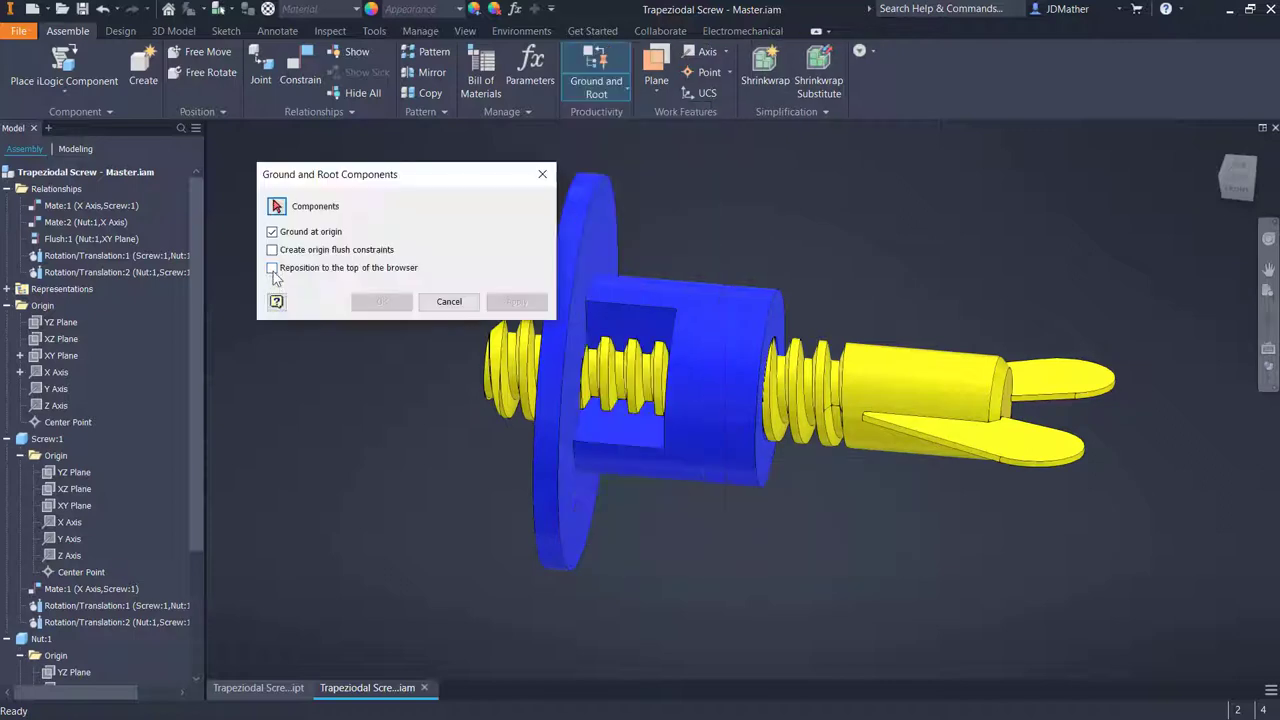
click(669, 306)
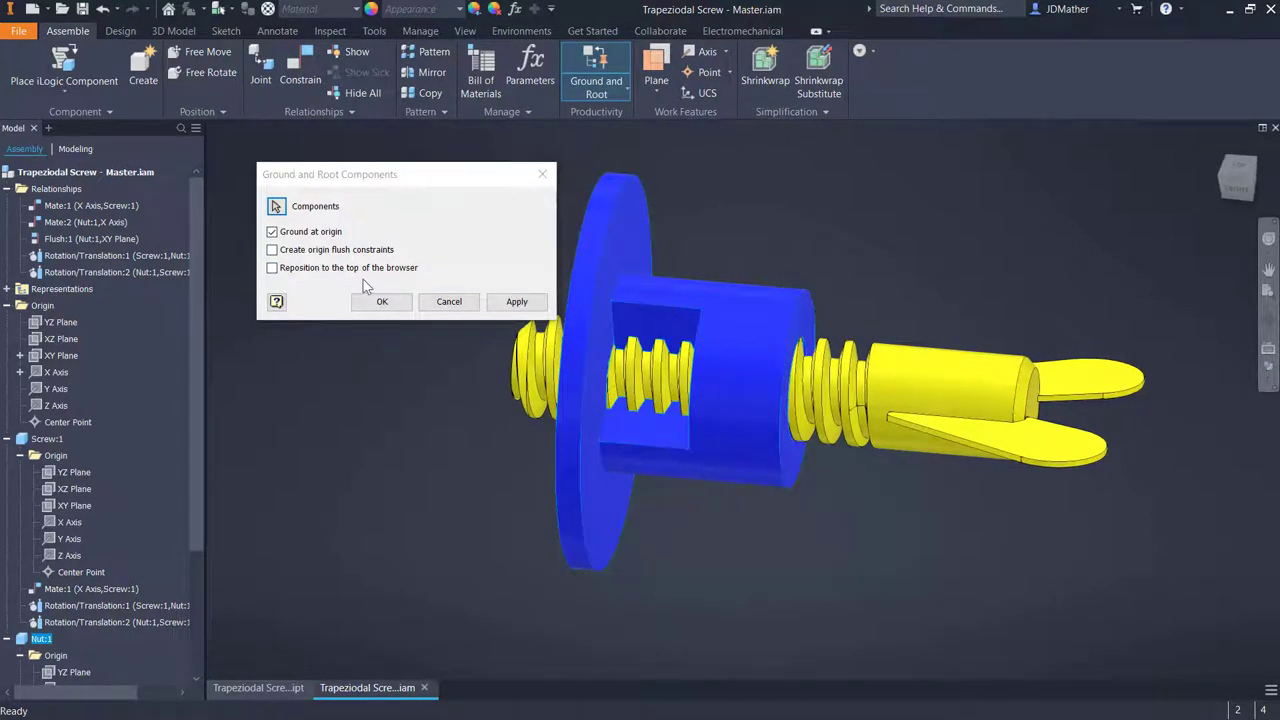
click(273, 250)
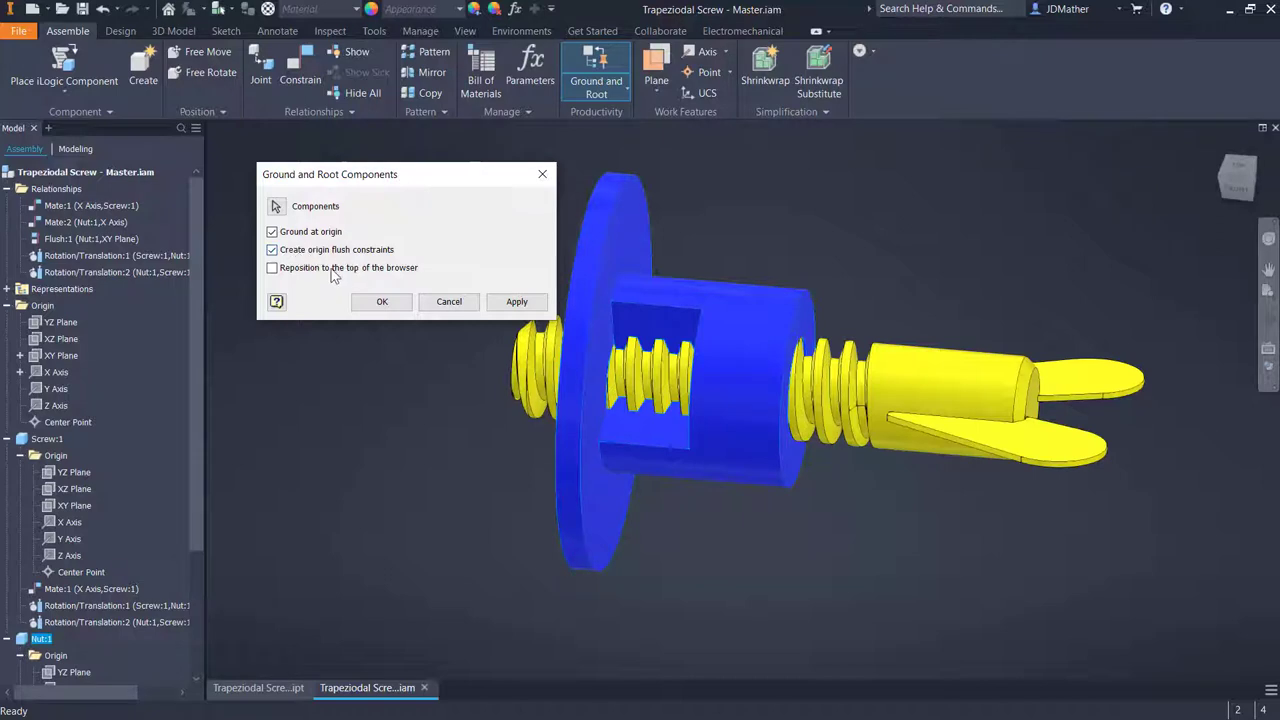
click(379, 302)
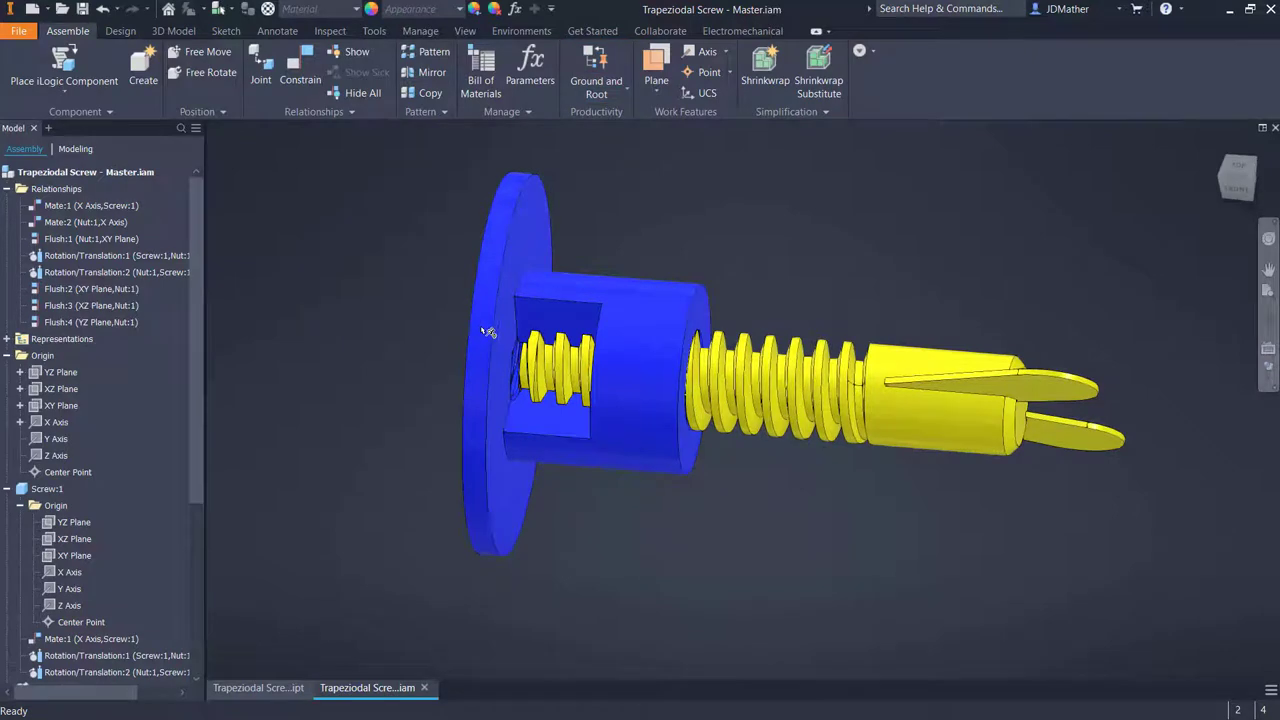
Collapse the Origin, Screw and Nut nodes in the model tree and place the Nut above the Screw
click(7, 355)
click(7, 372)
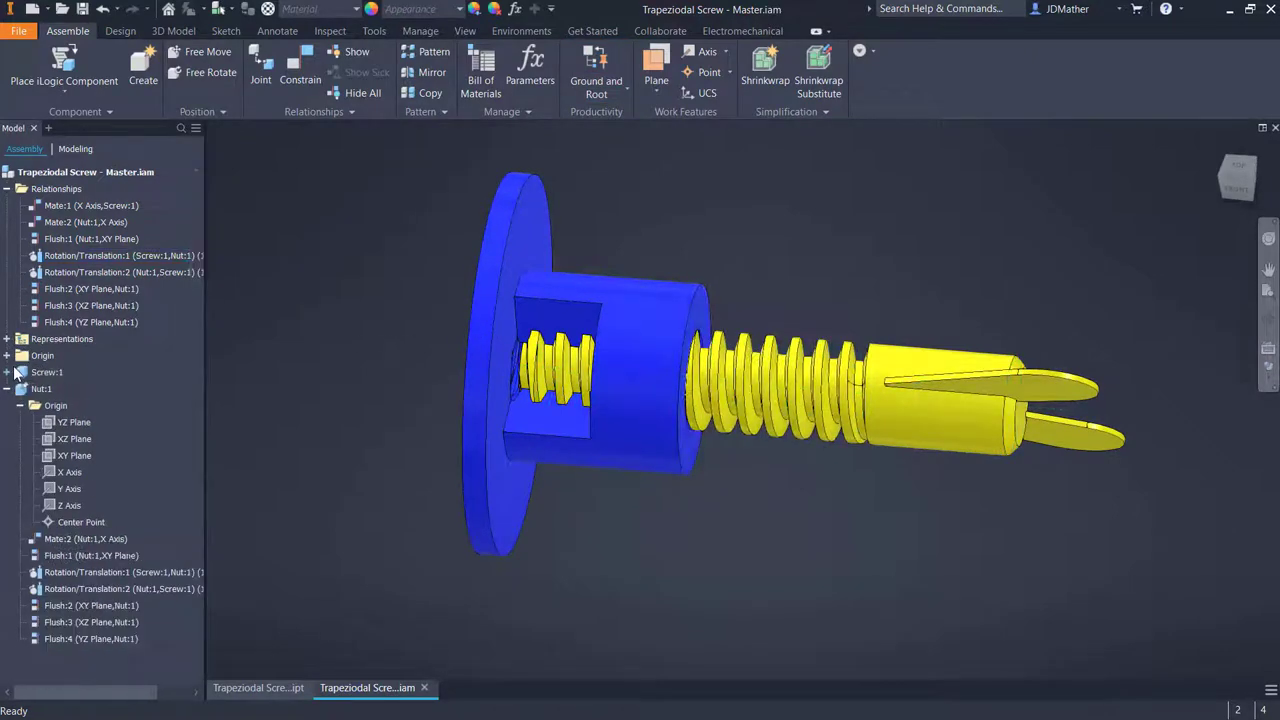
click(7, 388)
click(22, 389)
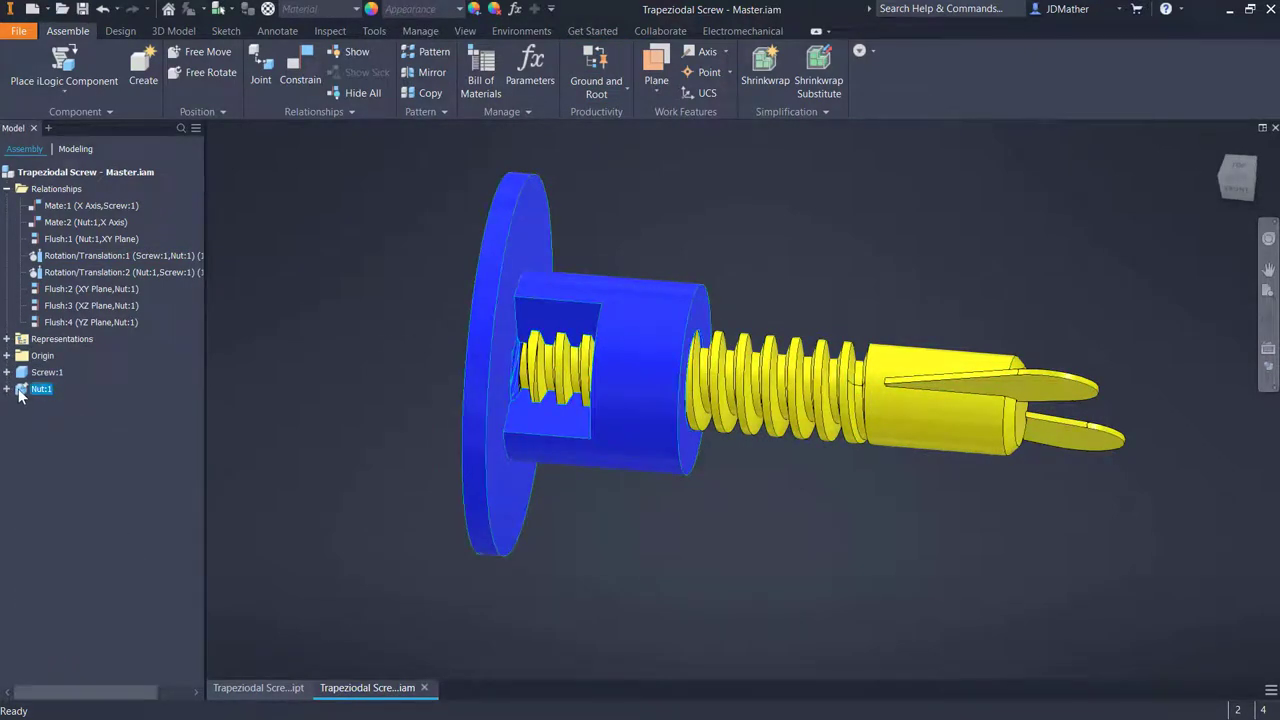
drag(25, 376, 60, 375)
click(357, 445)
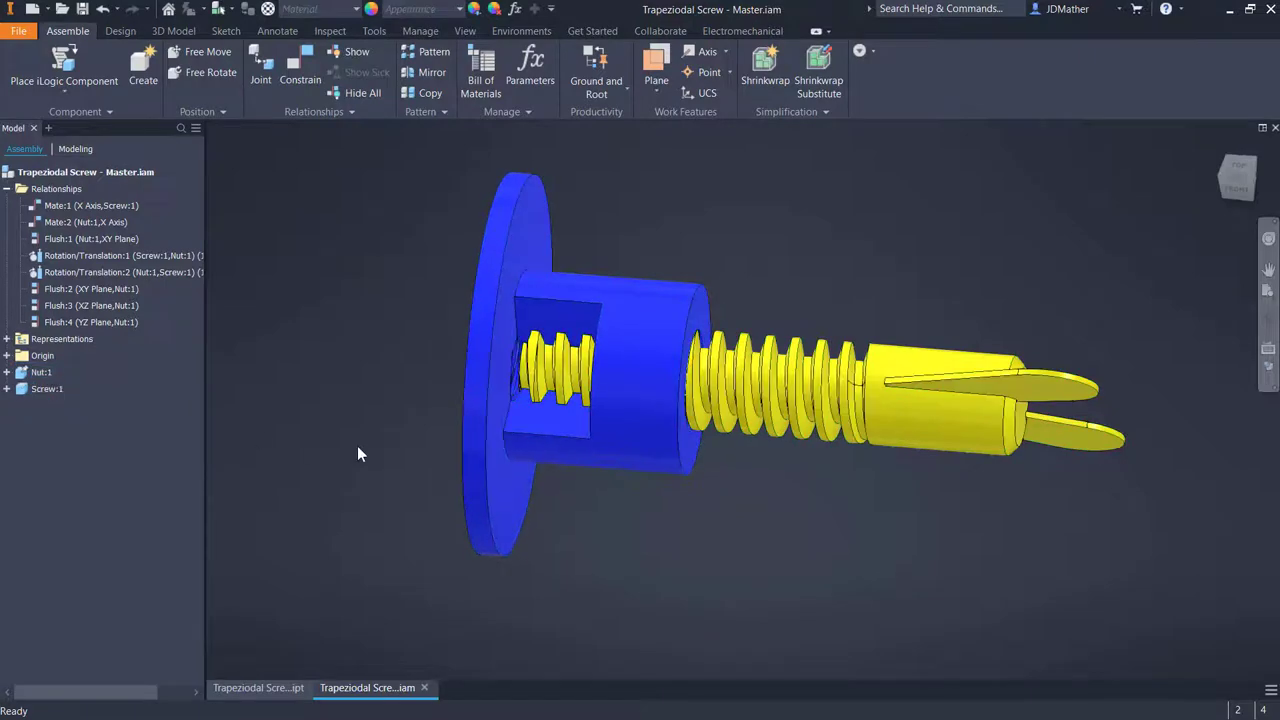
click(500, 429)
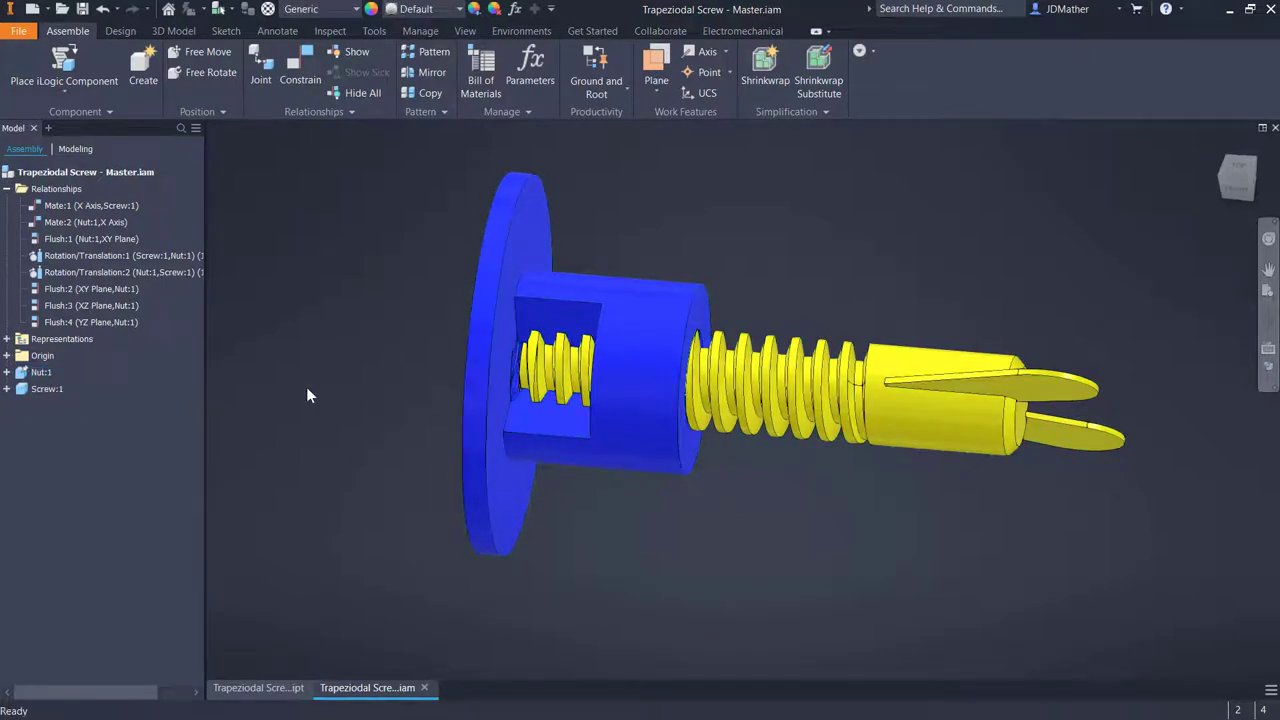
click(271, 252)
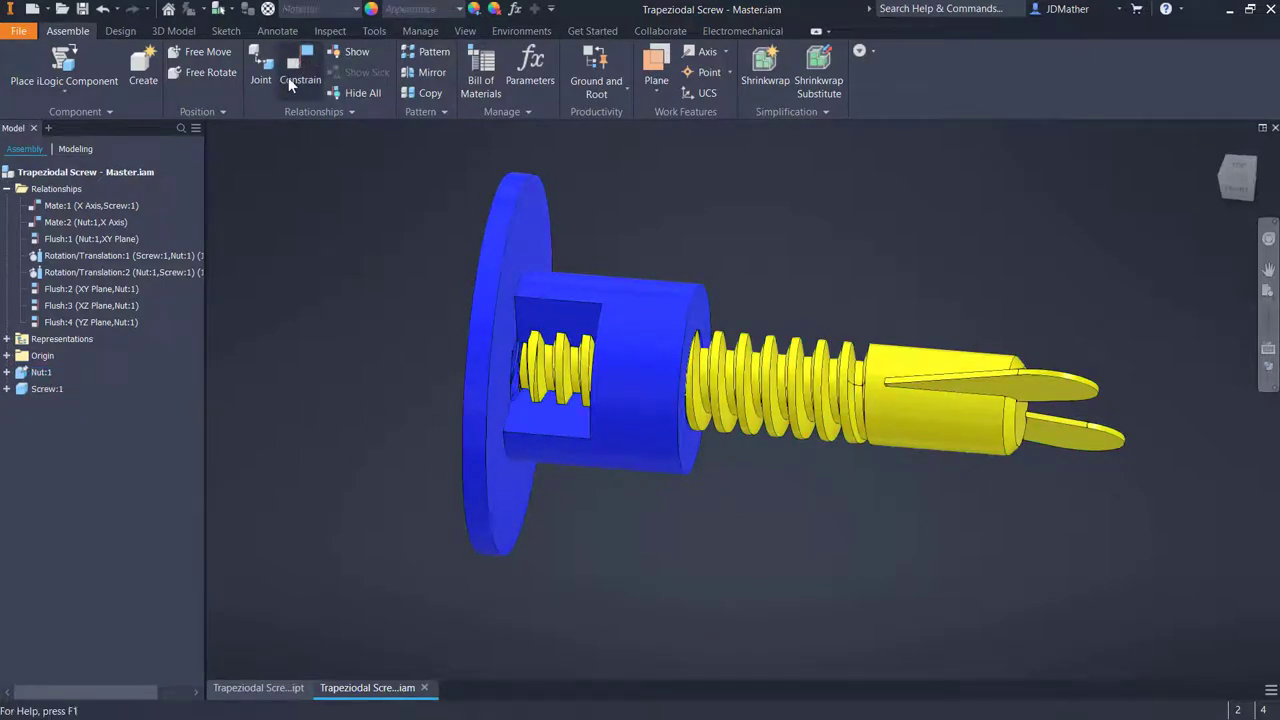
click(521, 30)
click(487, 328)
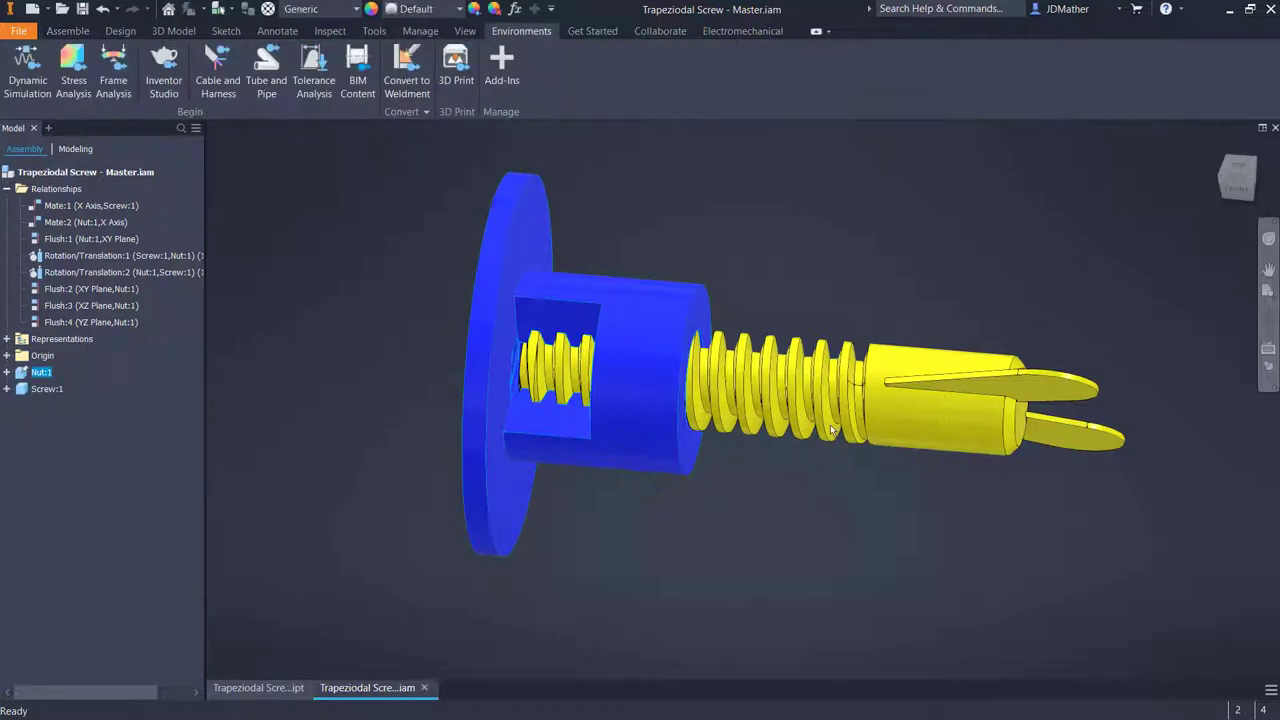
click(1238, 182)
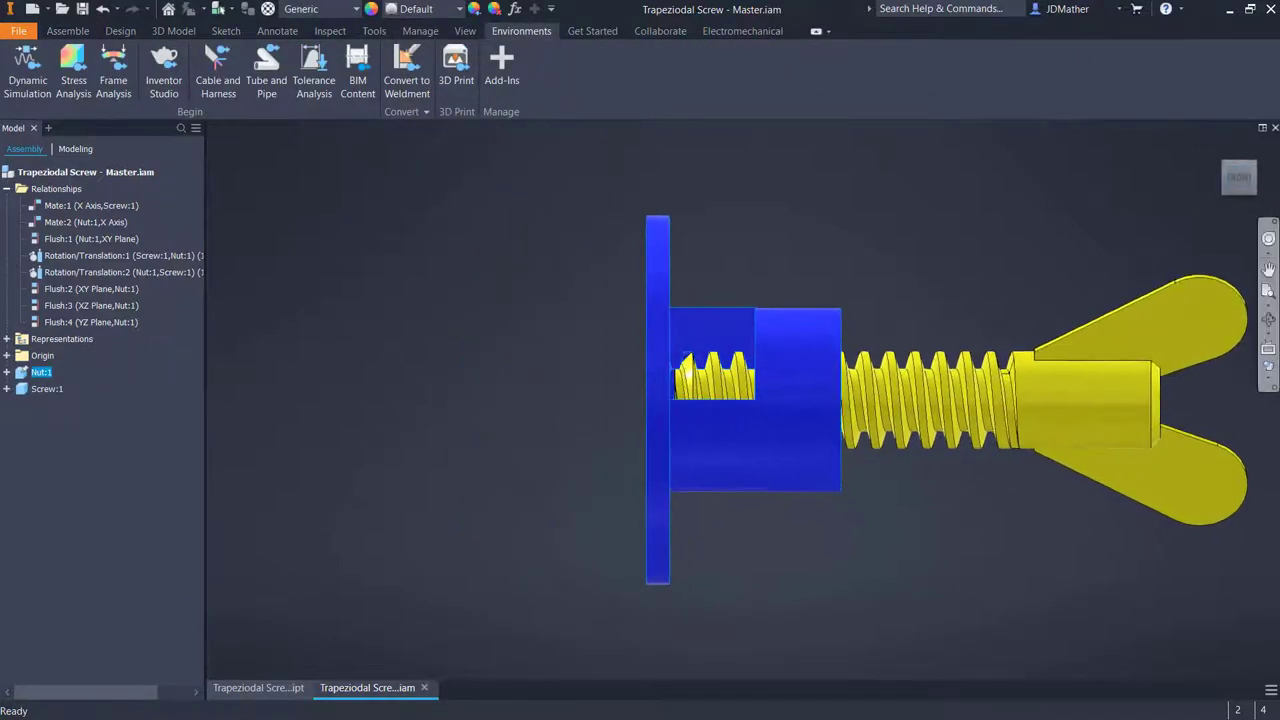
click(451, 336)
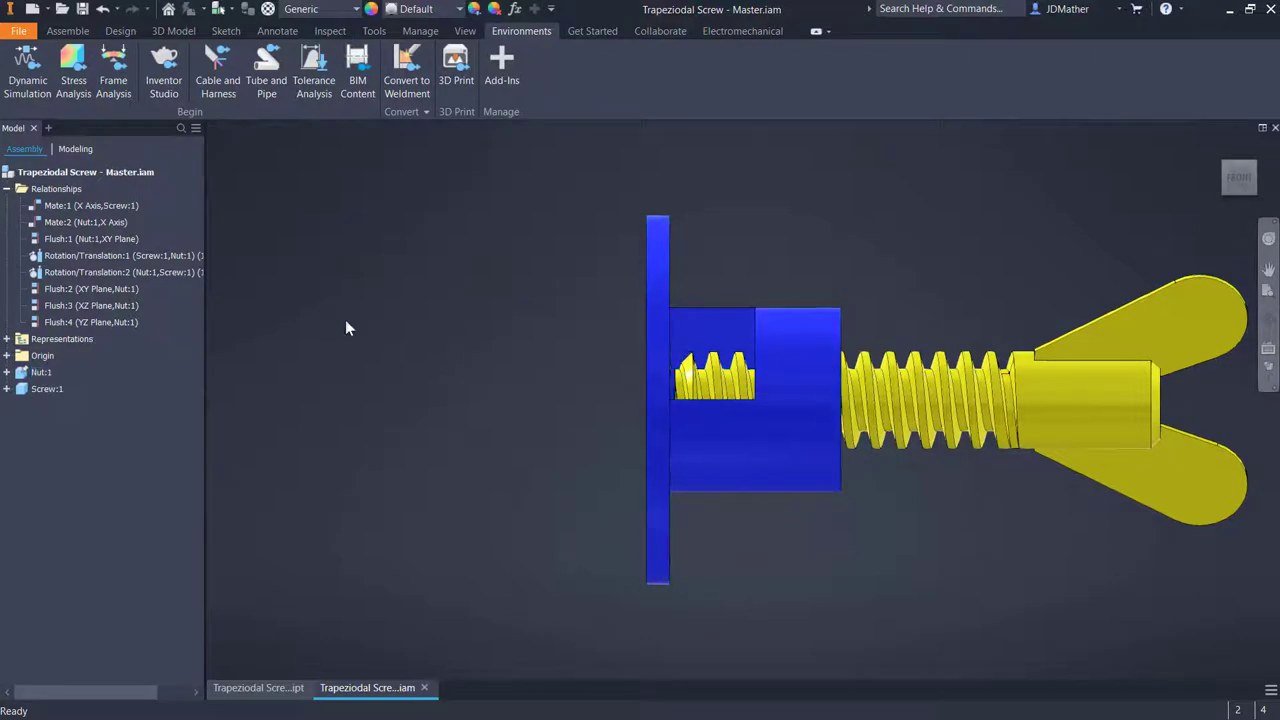
Apply Ground and Root to the screw with Ground at origin and Create origin flush constraints enabled
click(67, 30)
click(600, 88)
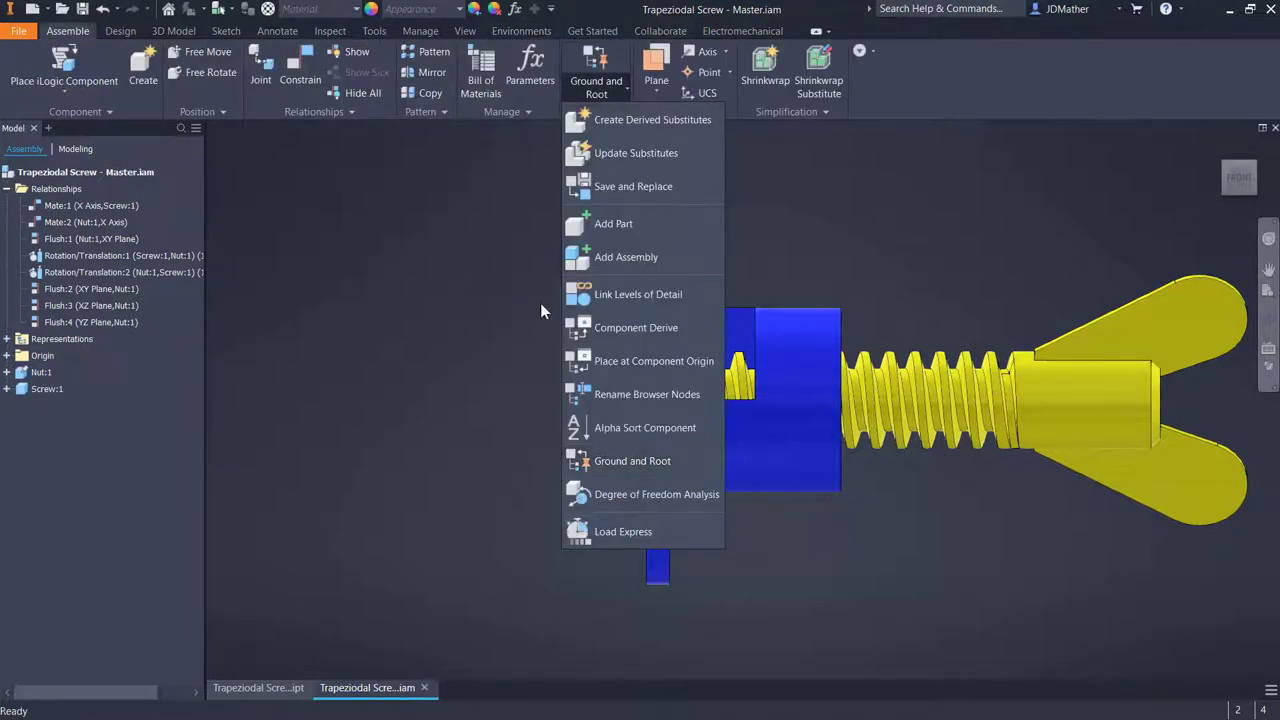
click(601, 463)
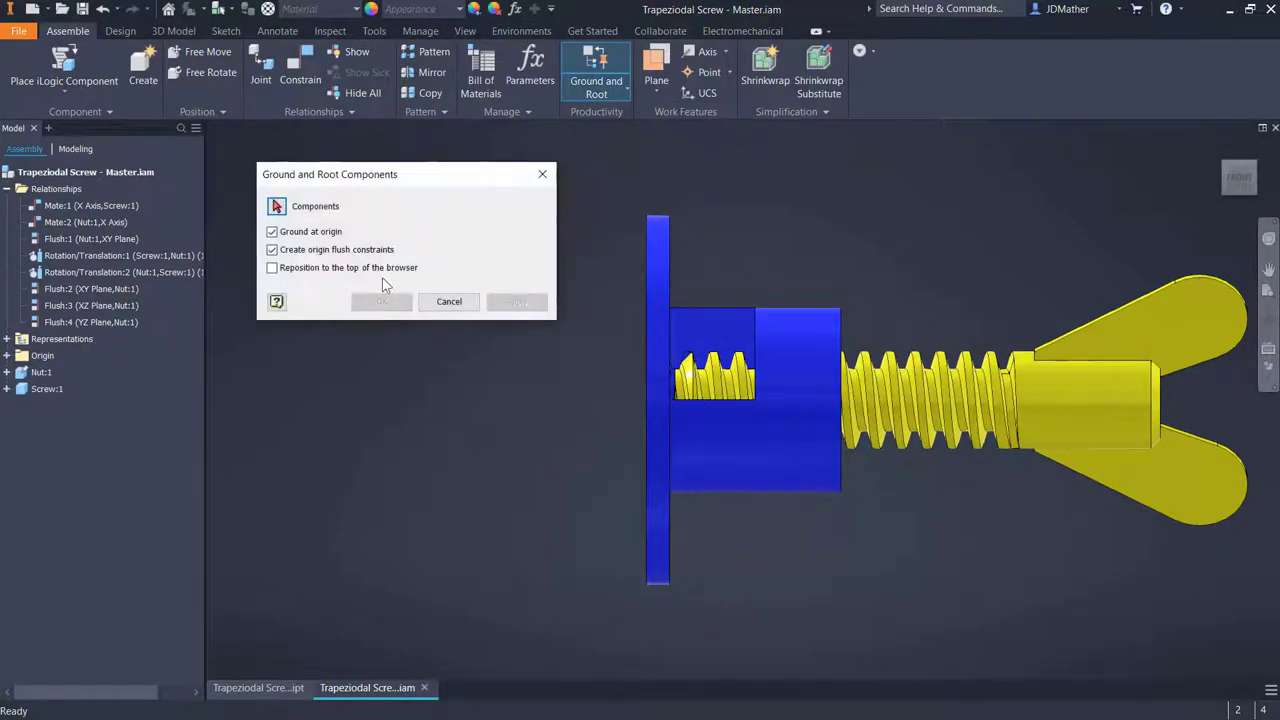
click(976, 414)
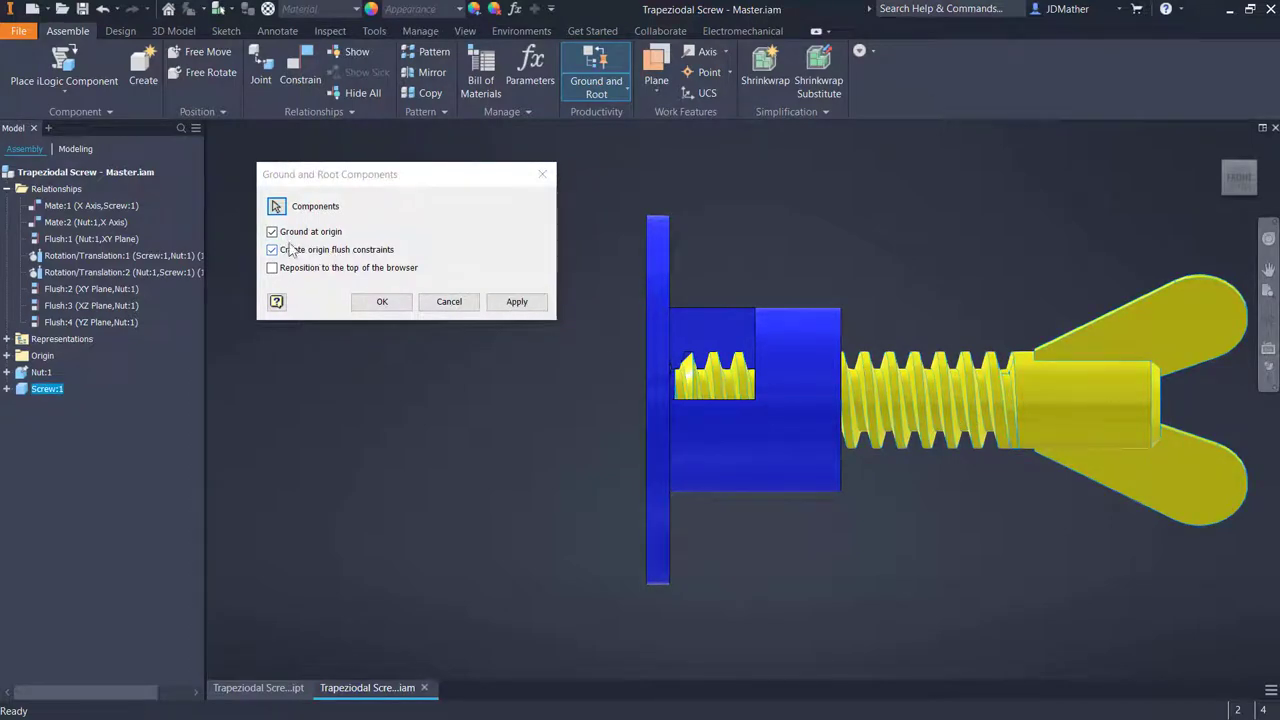
click(382, 301)
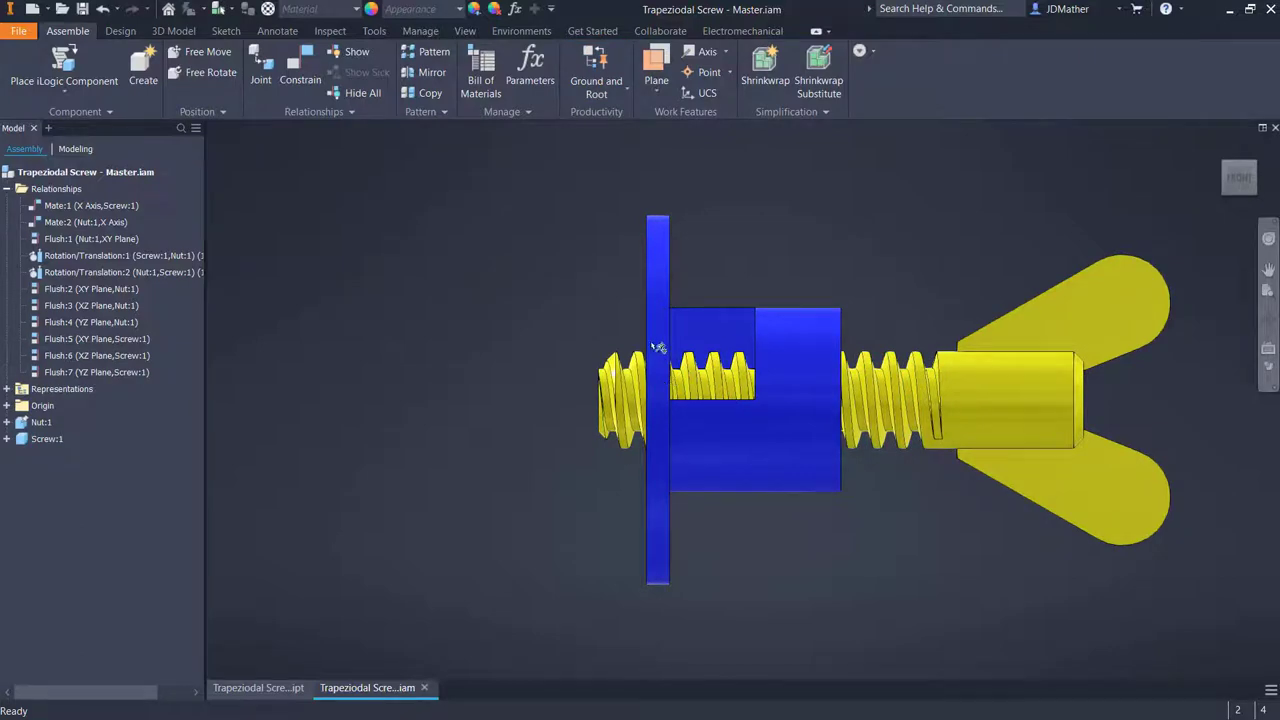
Rename the screw's XY Plane flush constraint as Home Postition 1 - Suppress This
click(7, 439)
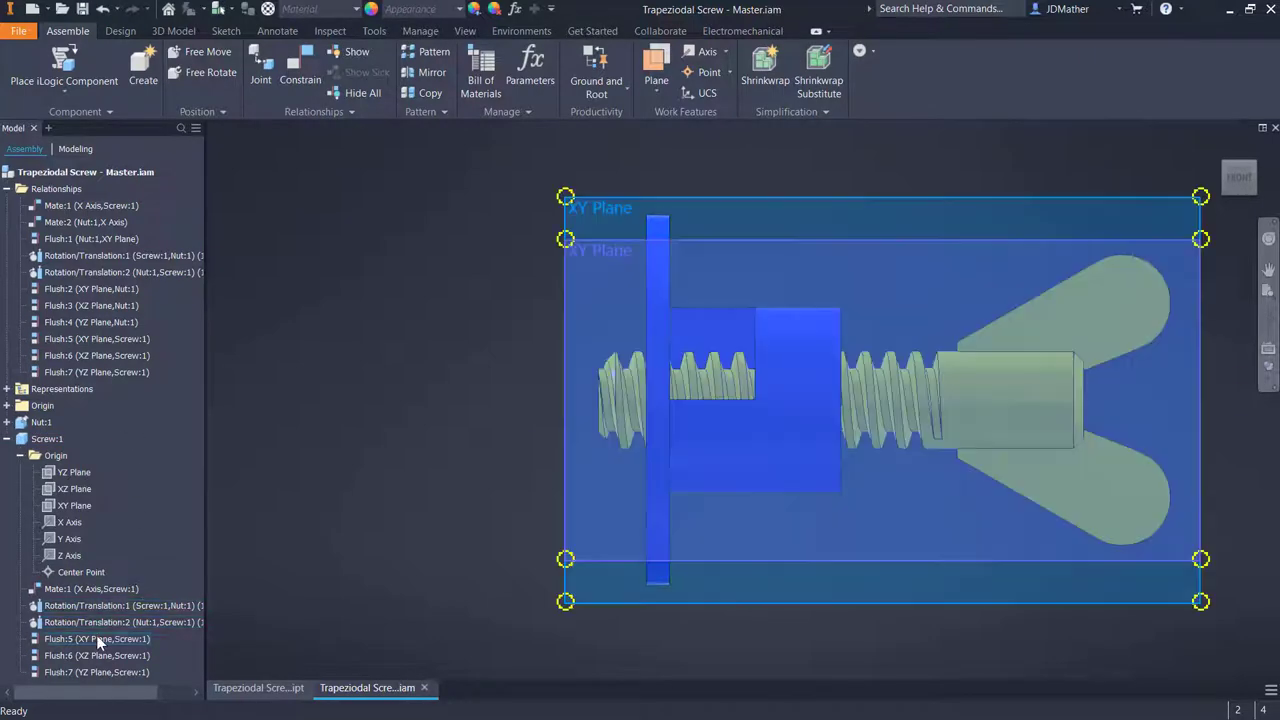
click(97, 640)
click(97, 639)
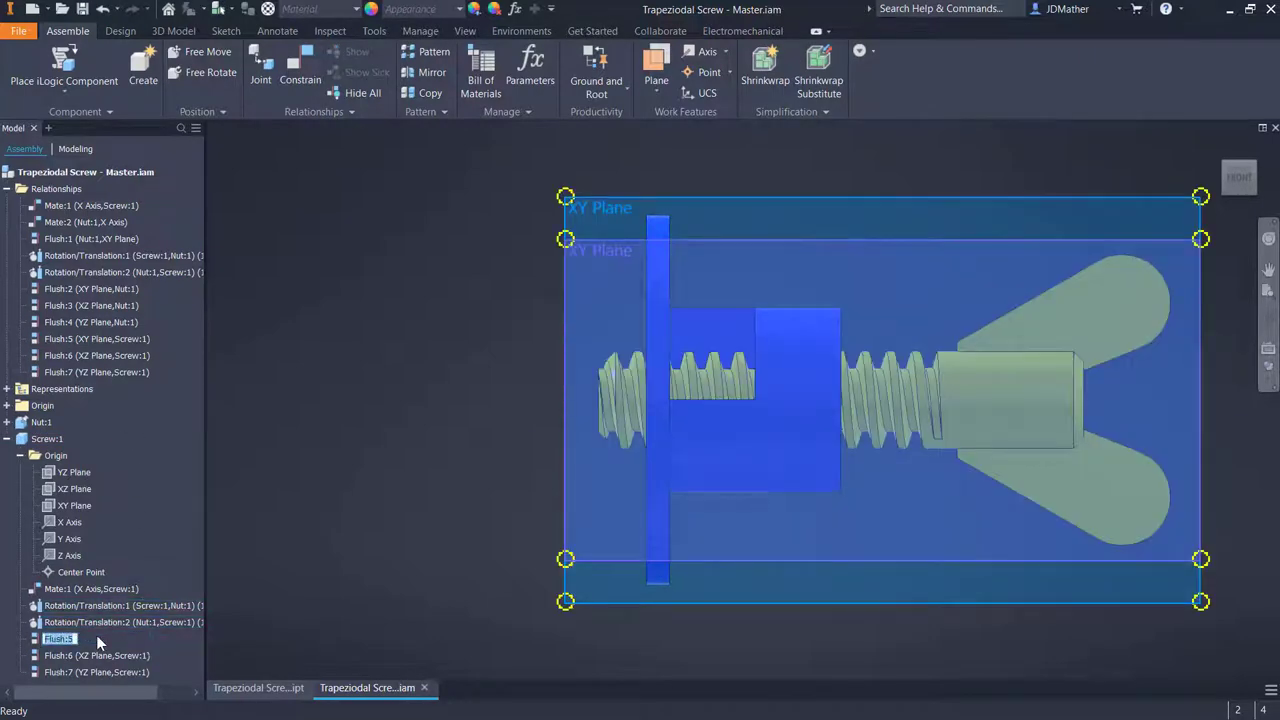
text(Home Position 1)
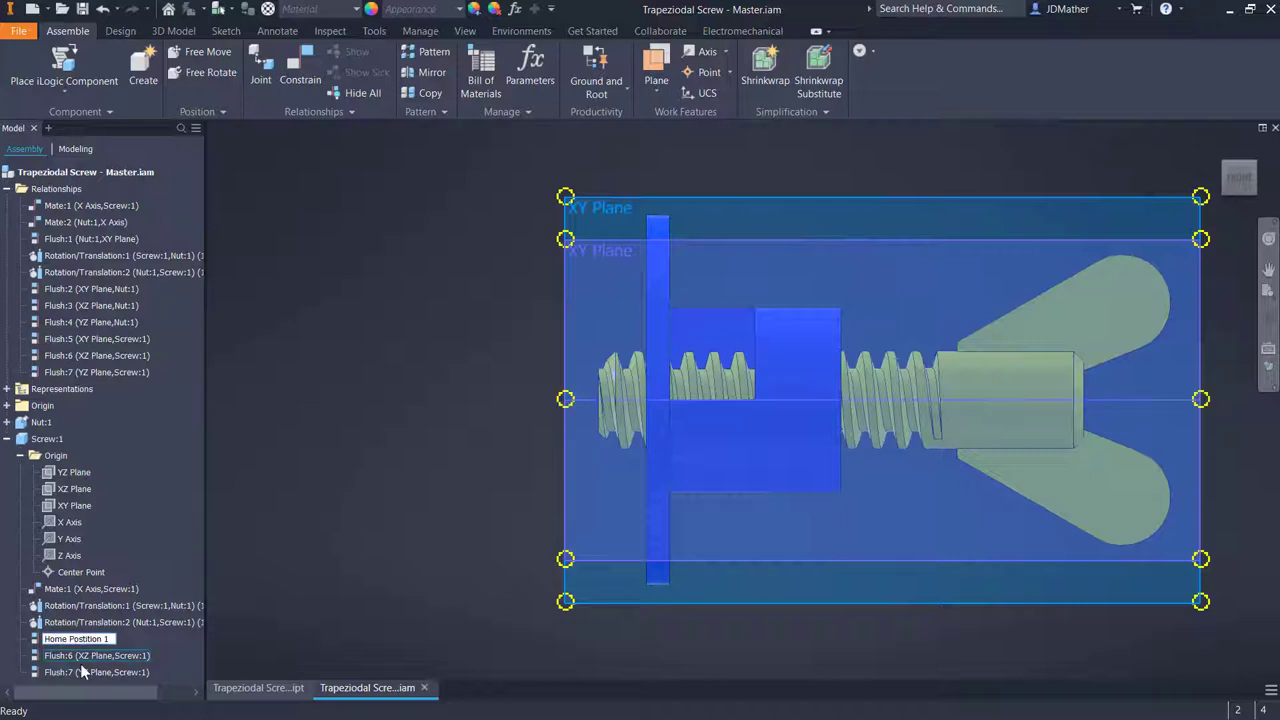
text( - S)
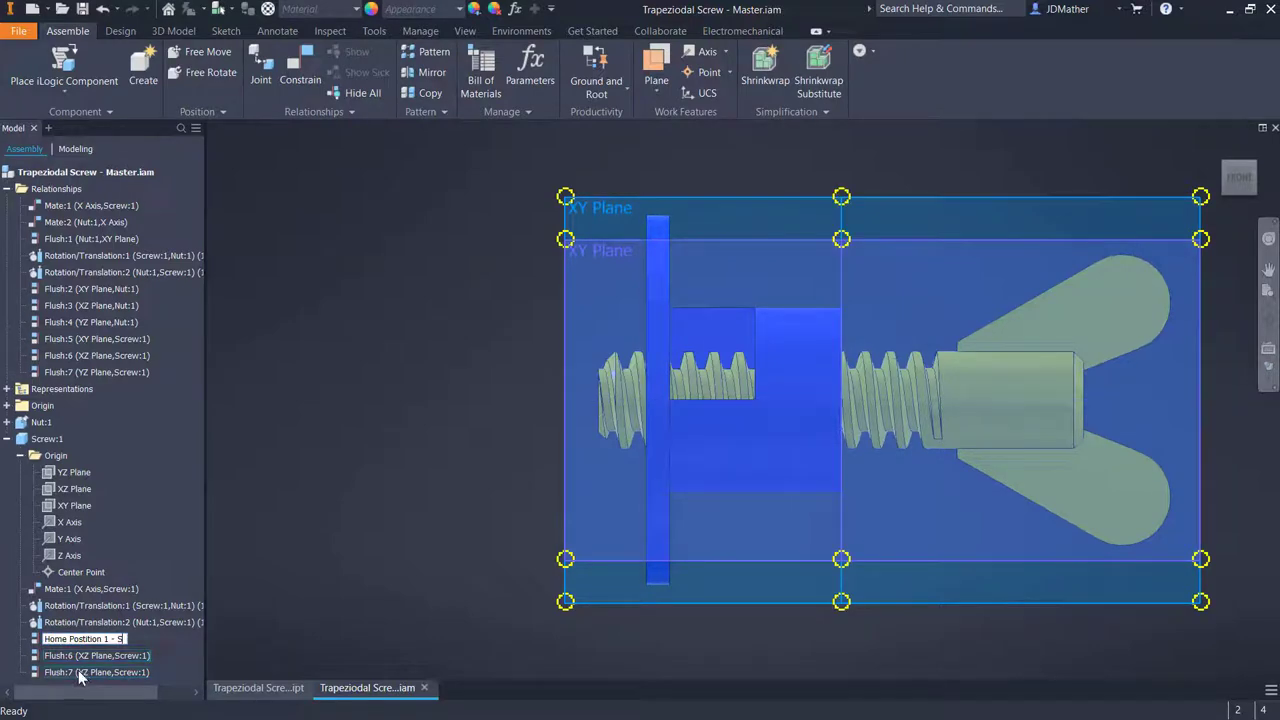
text(uppress This (XY Plane))
key(Return)
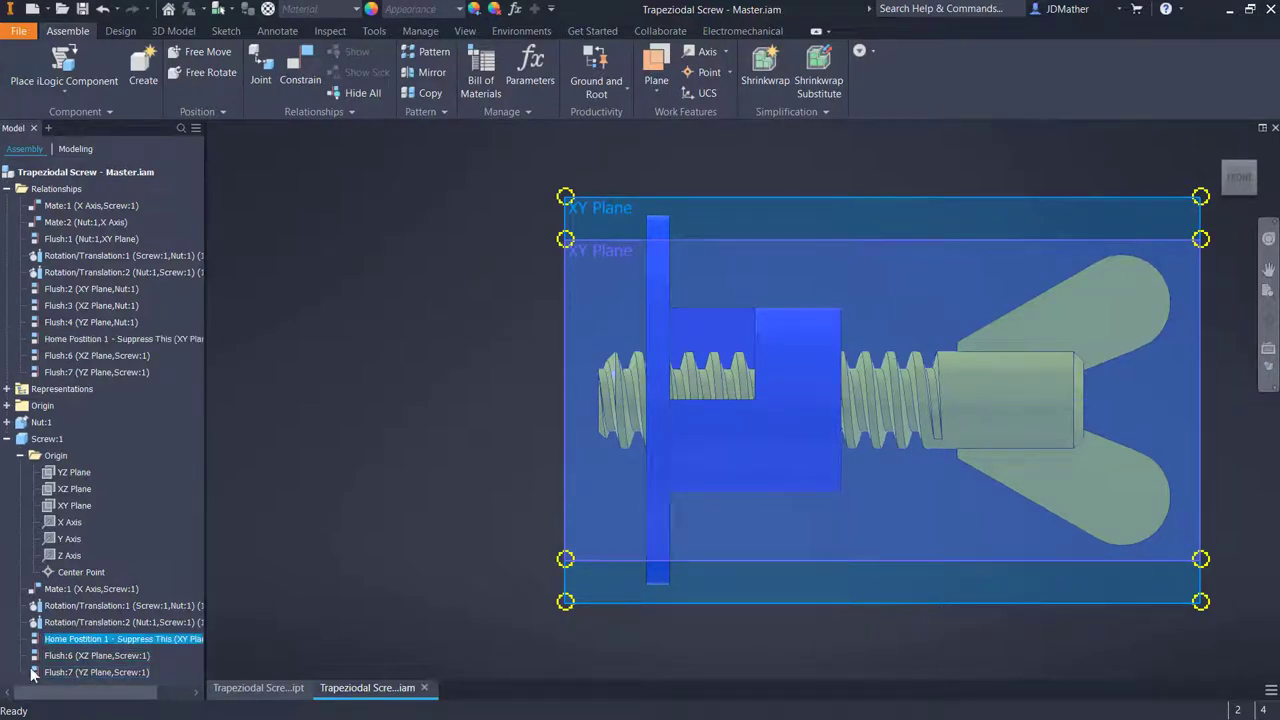
Rename the screw's XZ and YZ Plane flush constraints as Home Postition 2 - Suppress This and Home Position 3 - Suppress This
click(77, 656)
click(77, 657)
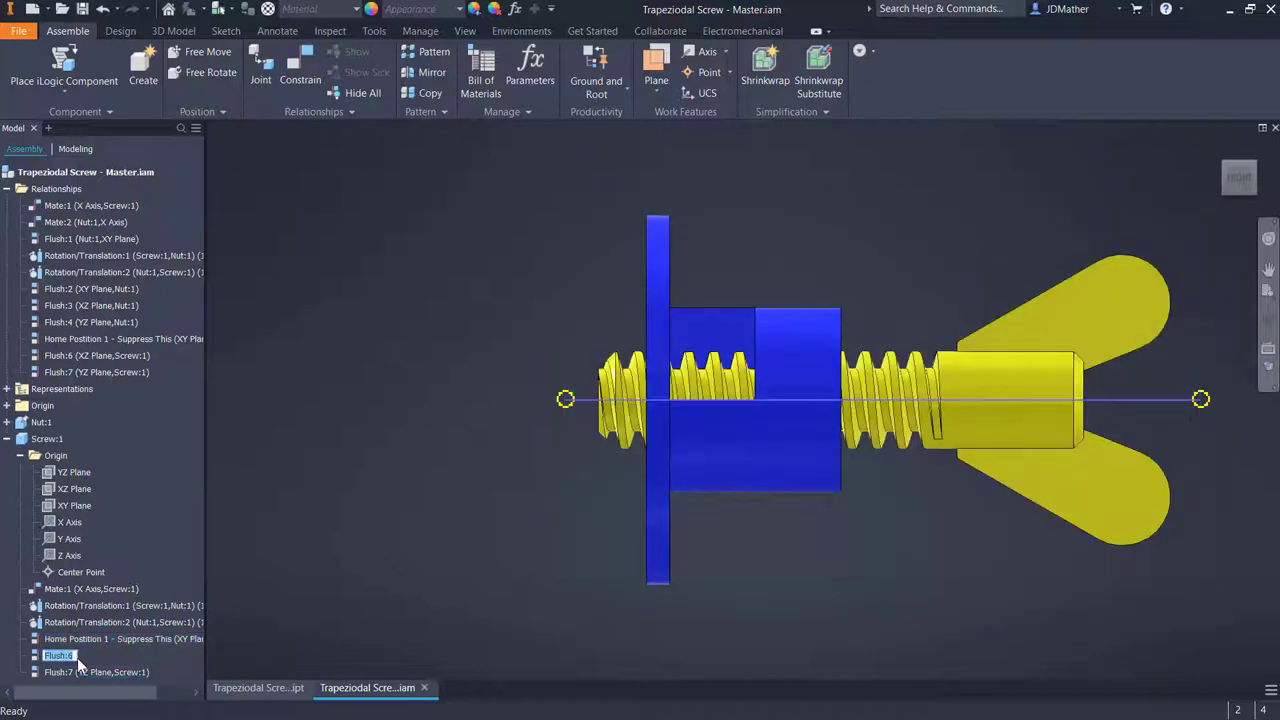
text(Home Position 2 - Suppress This (XZ Plane))
key(Return)
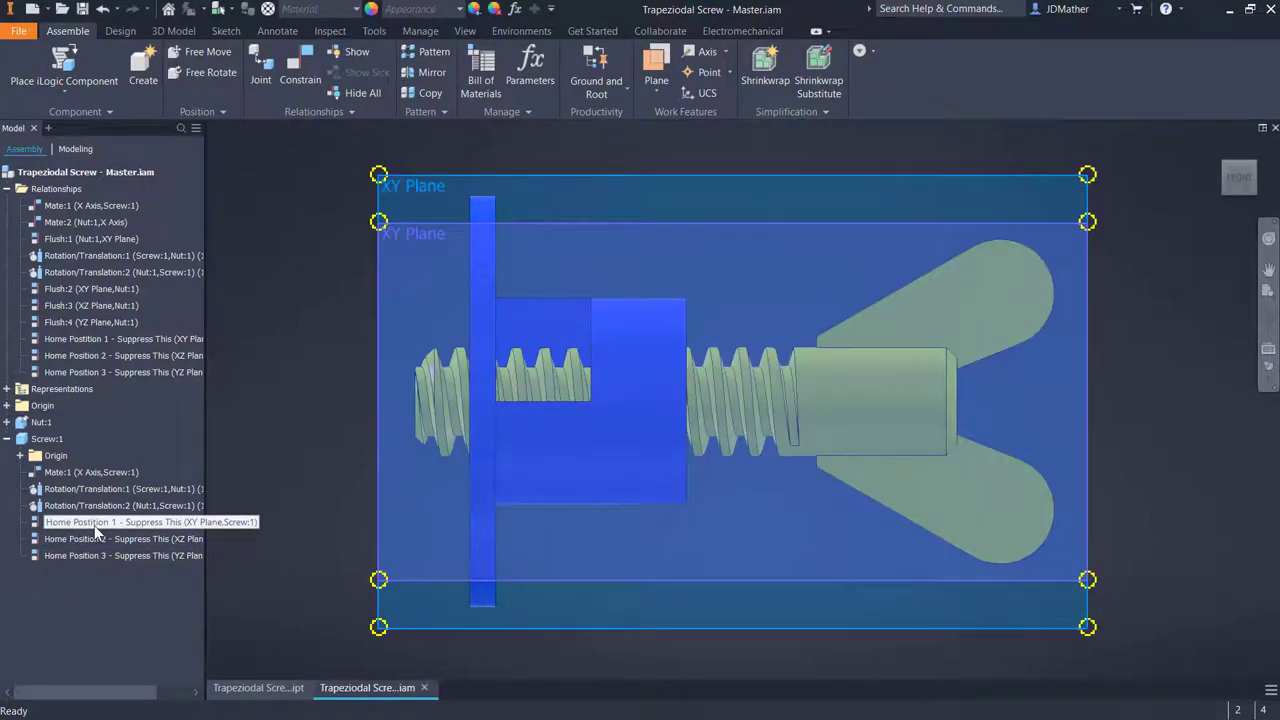
Suppress the screw's three home position flush constraints on the XY, XZ and YZ planes
right_click(95, 529)
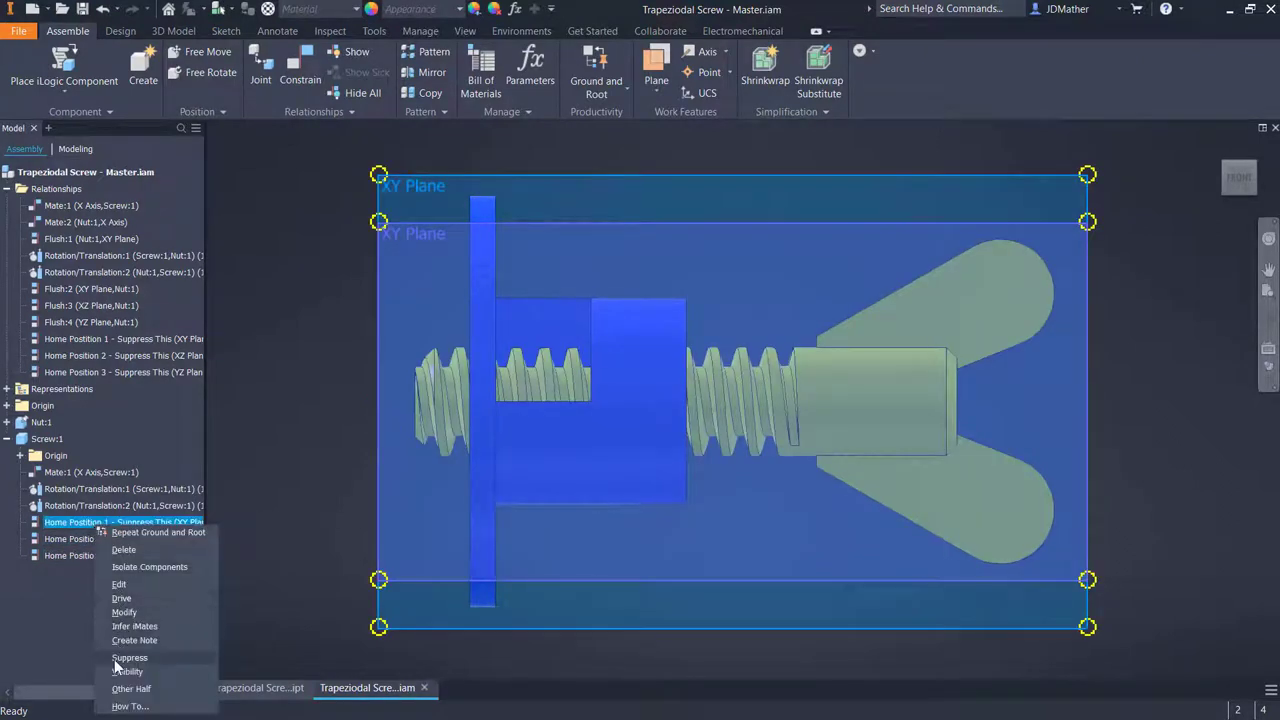
click(116, 660)
right_click(82, 540)
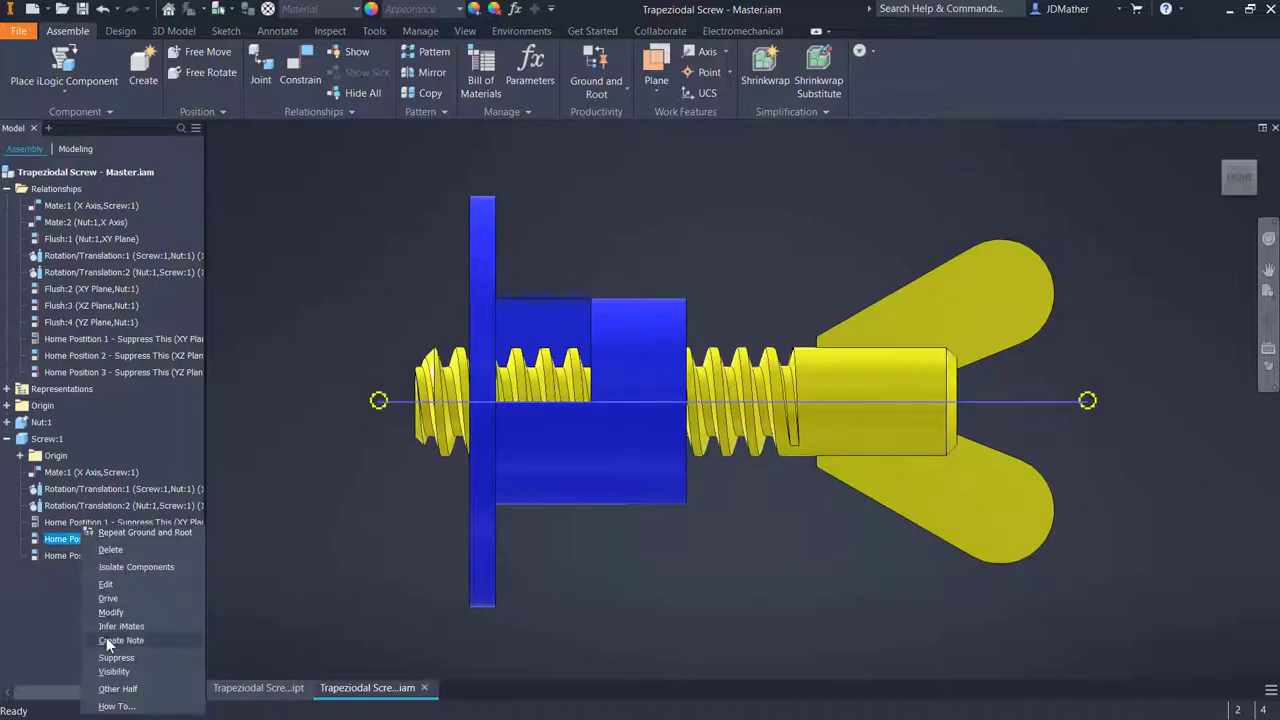
click(112, 657)
right_click(76, 555)
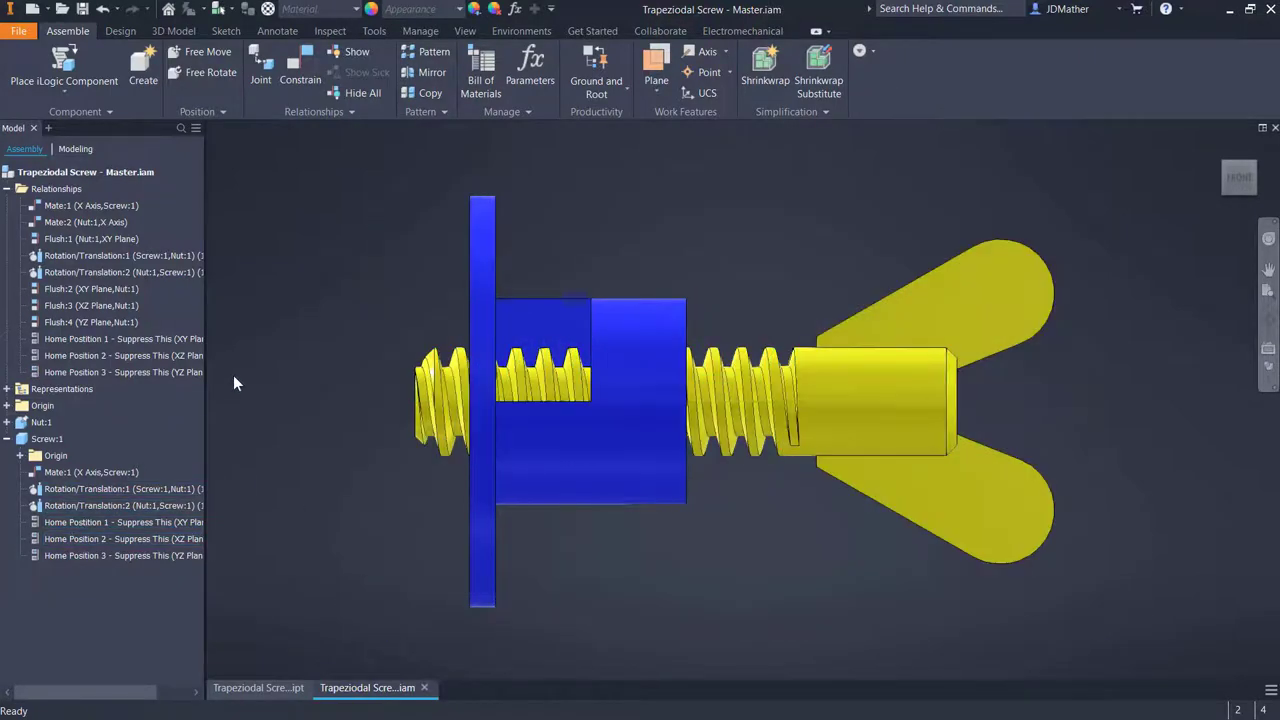
Enter the Dynamic Simulation environment and review the simulation settings without changing them
click(508, 31)
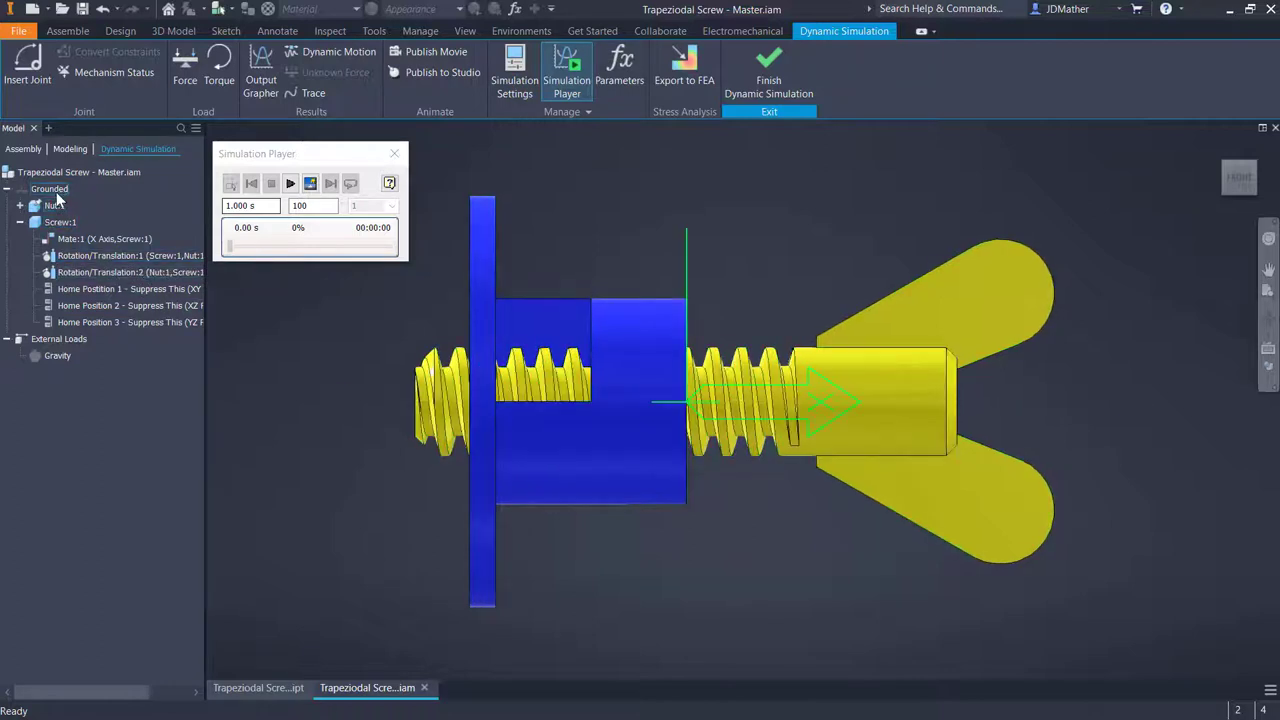
click(514, 70)
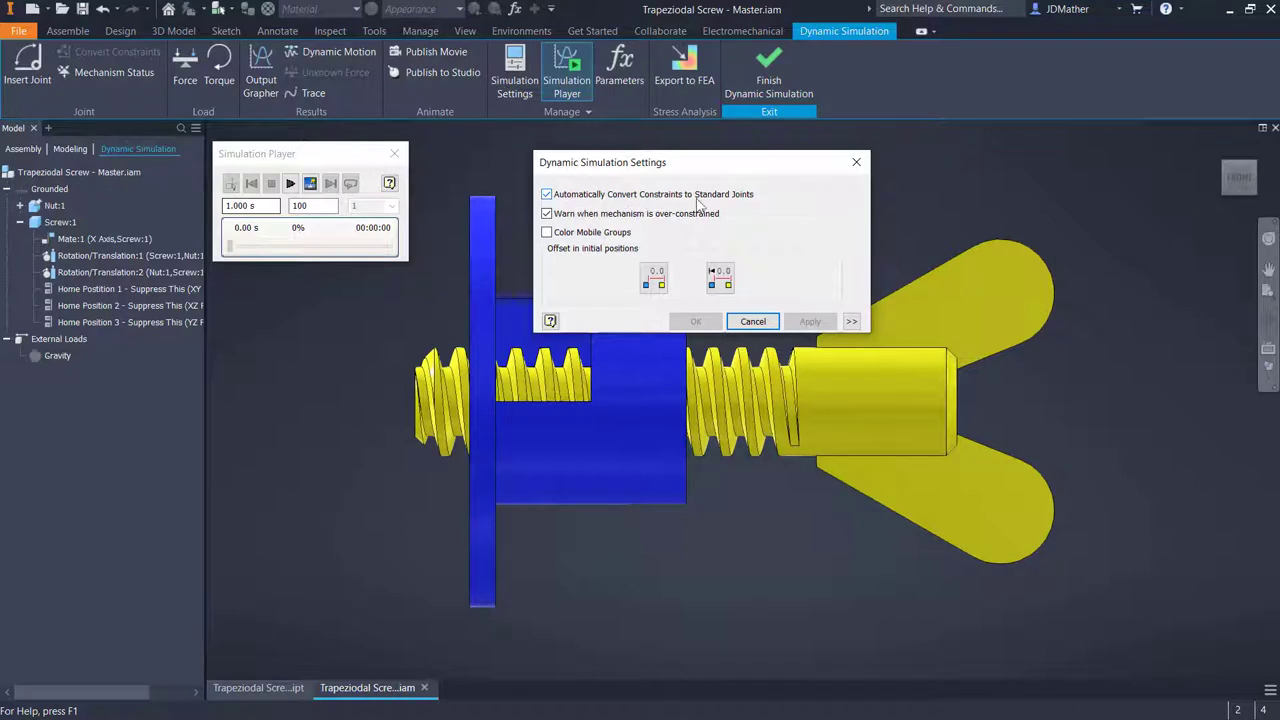
click(752, 321)
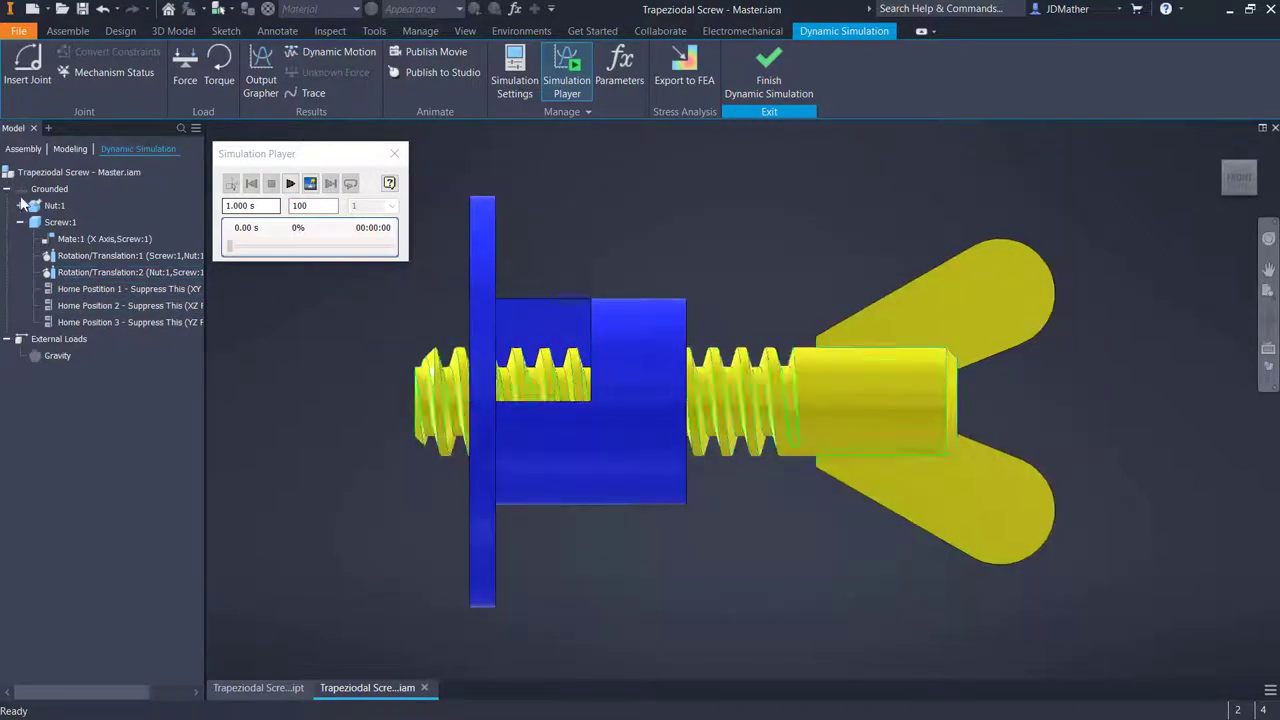
Suppress both Rotation/Translation constraints between the screw and the nut in the assembly relationships
click(22, 149)
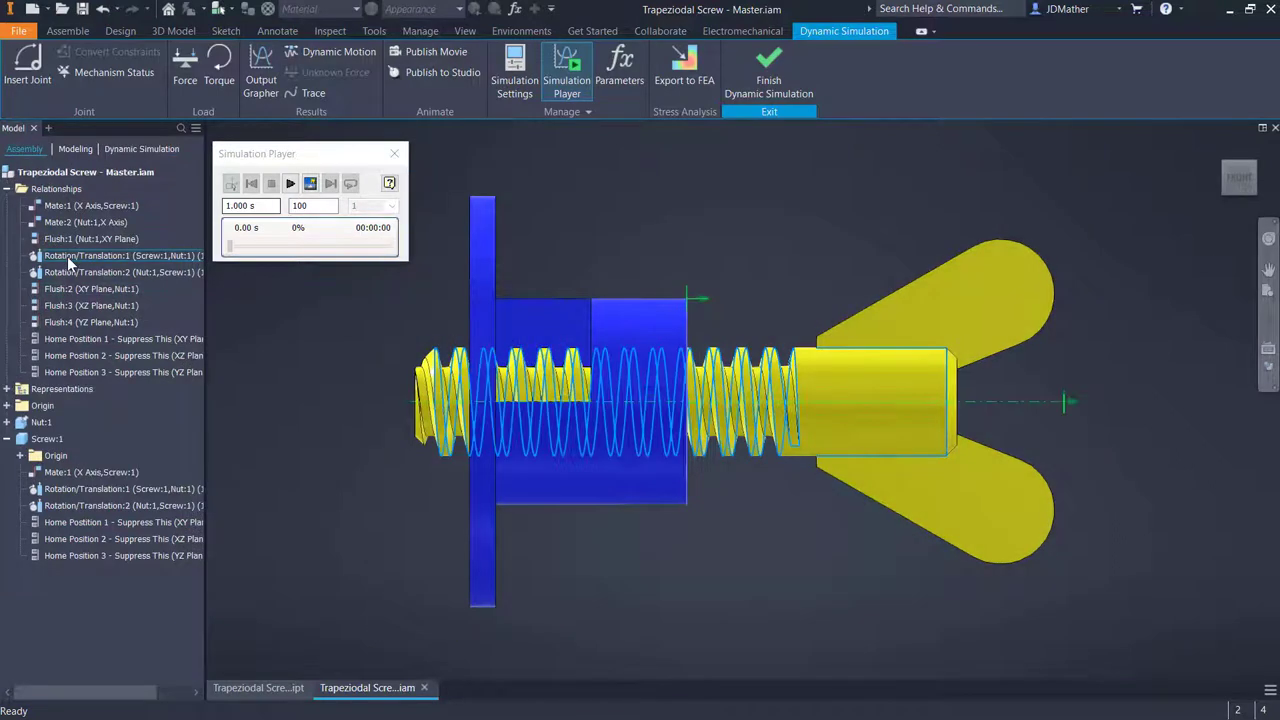
right_click(70, 262)
click(94, 297)
right_click(94, 277)
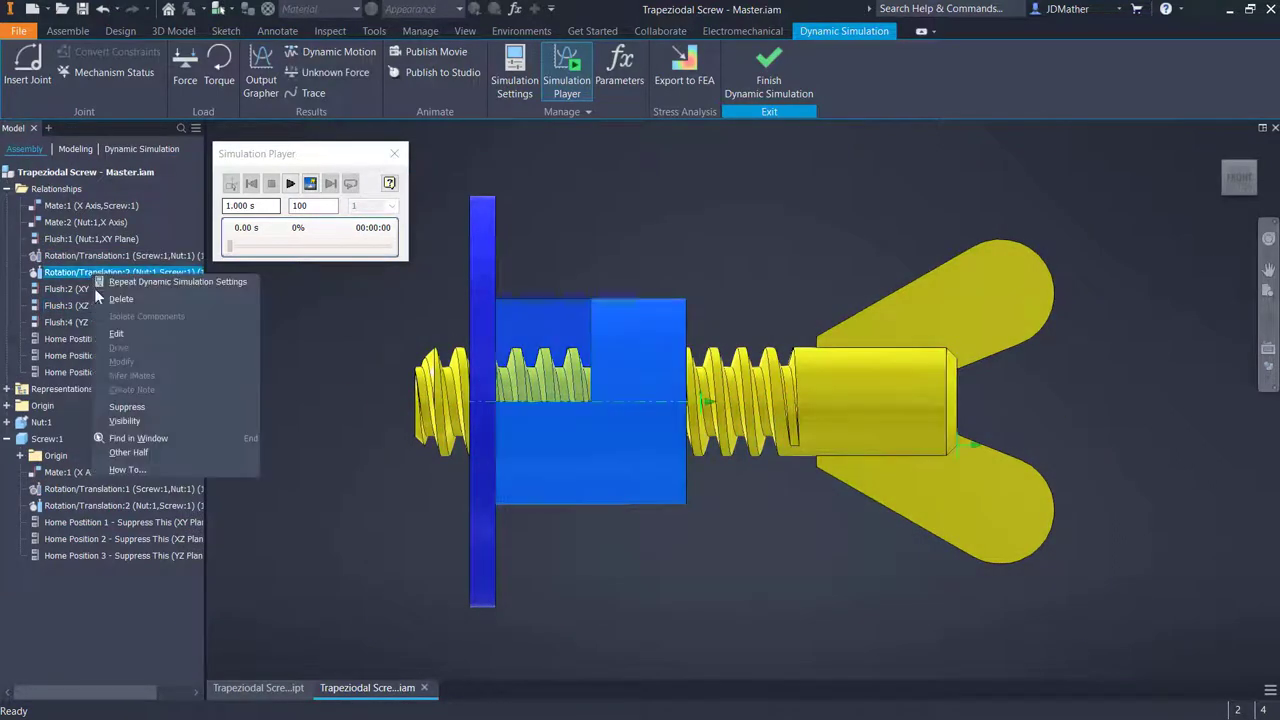
click(118, 407)
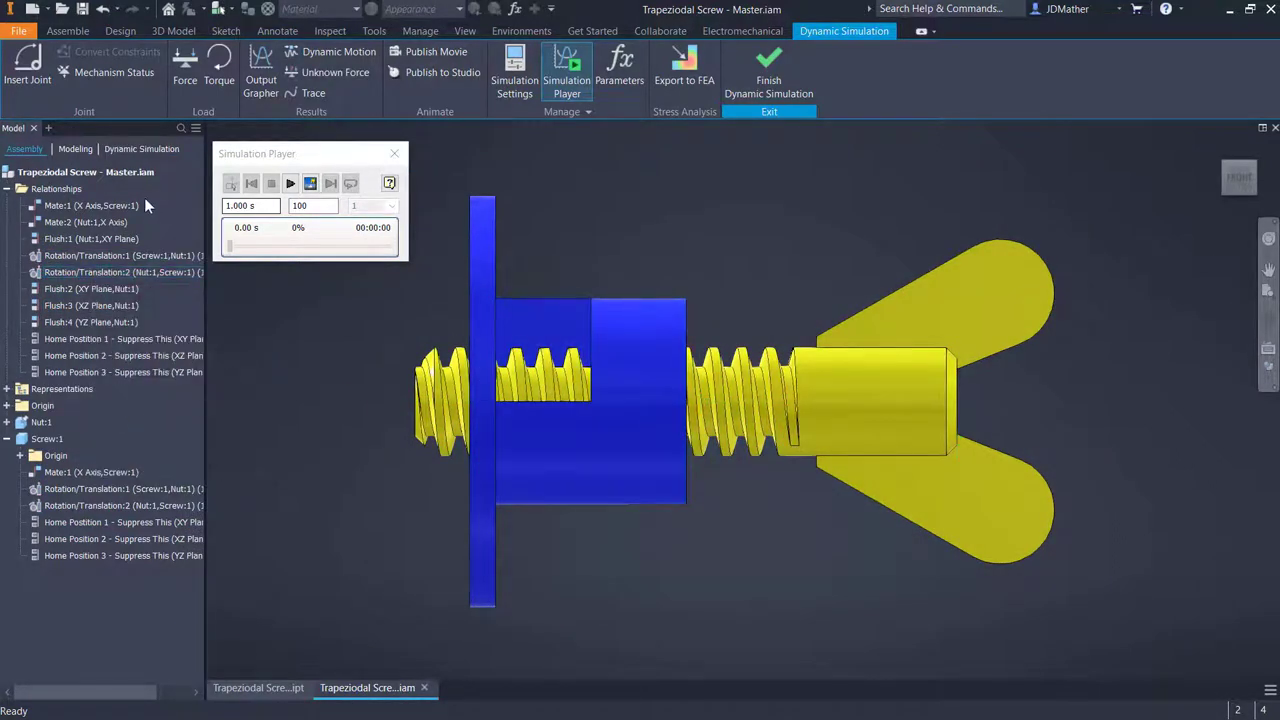
Expand the standard joints in the Dynamic Simulation tree to examine the screw's cylindrical joint and its mate
click(127, 150)
click(7, 222)
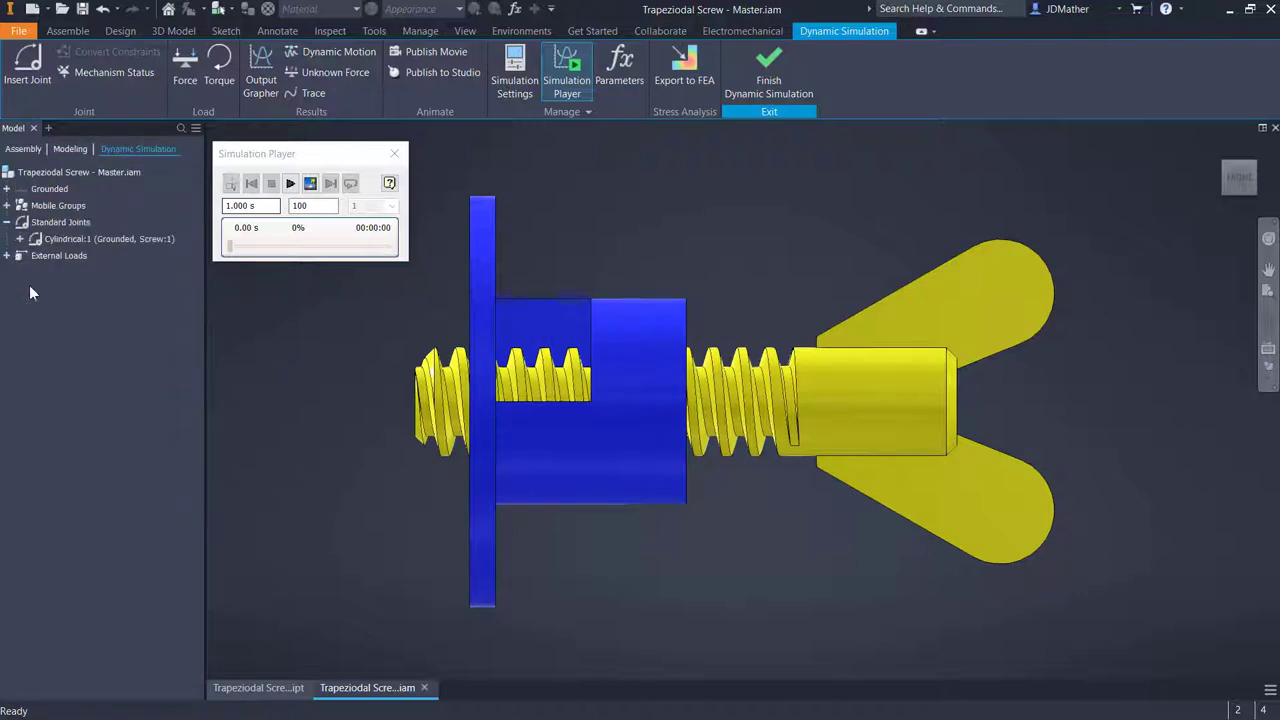
click(19, 239)
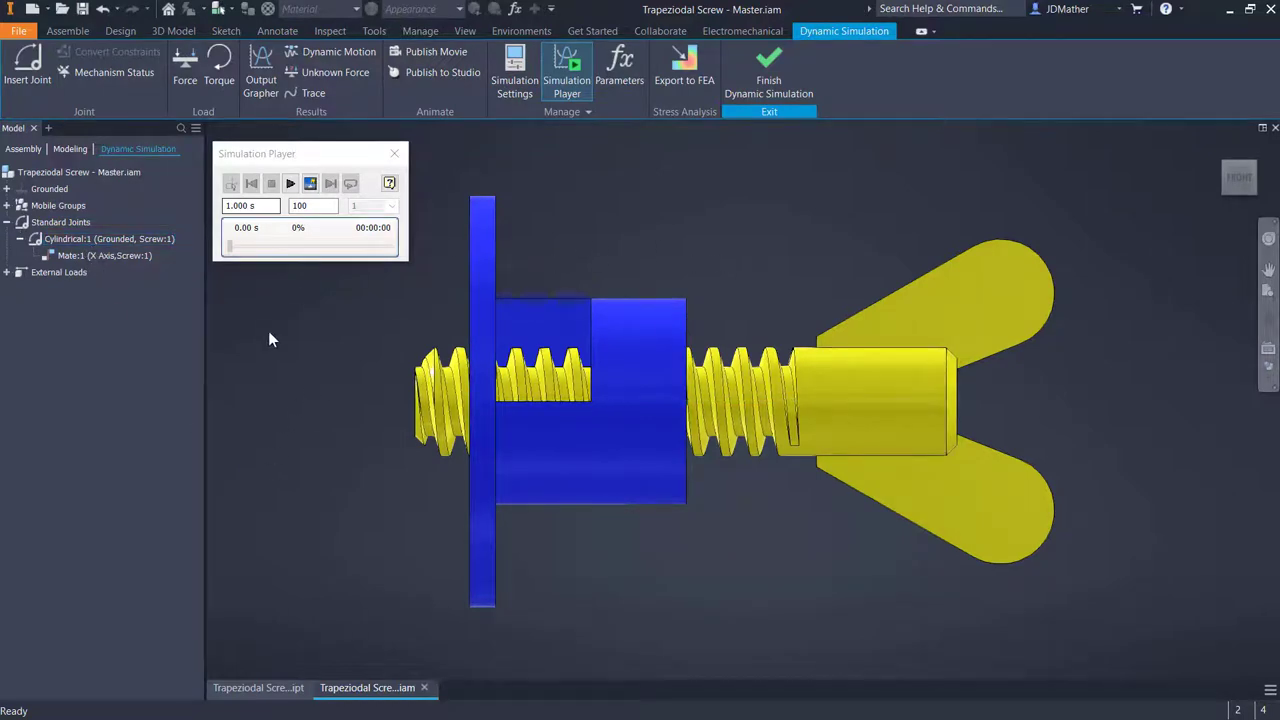
Start inserting a new simulation joint and set its type to Screw
key(F6)
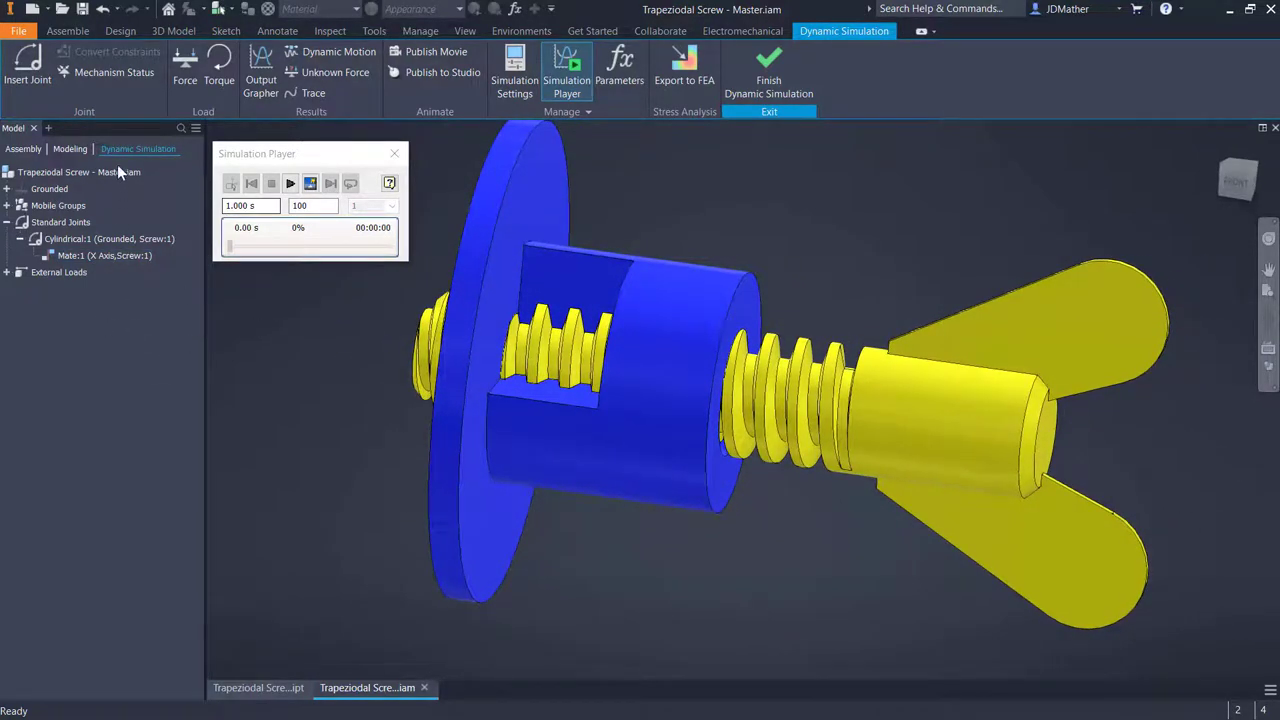
click(44, 72)
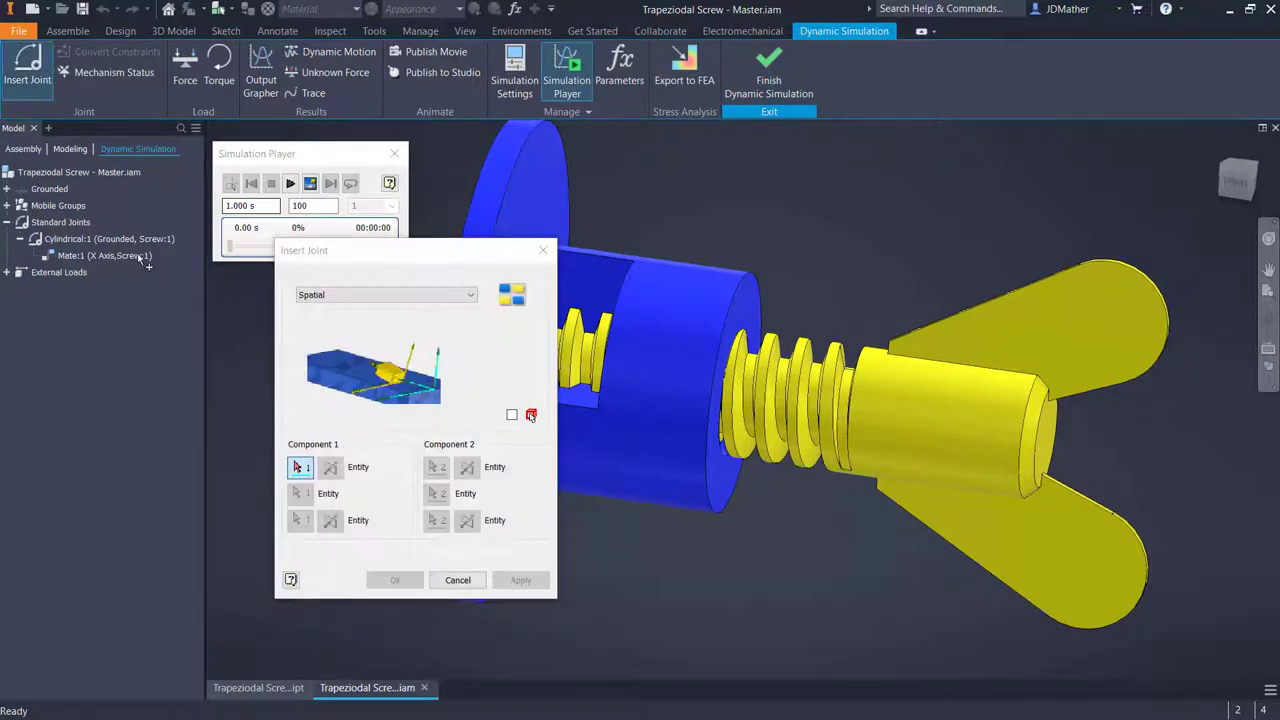
click(367, 296)
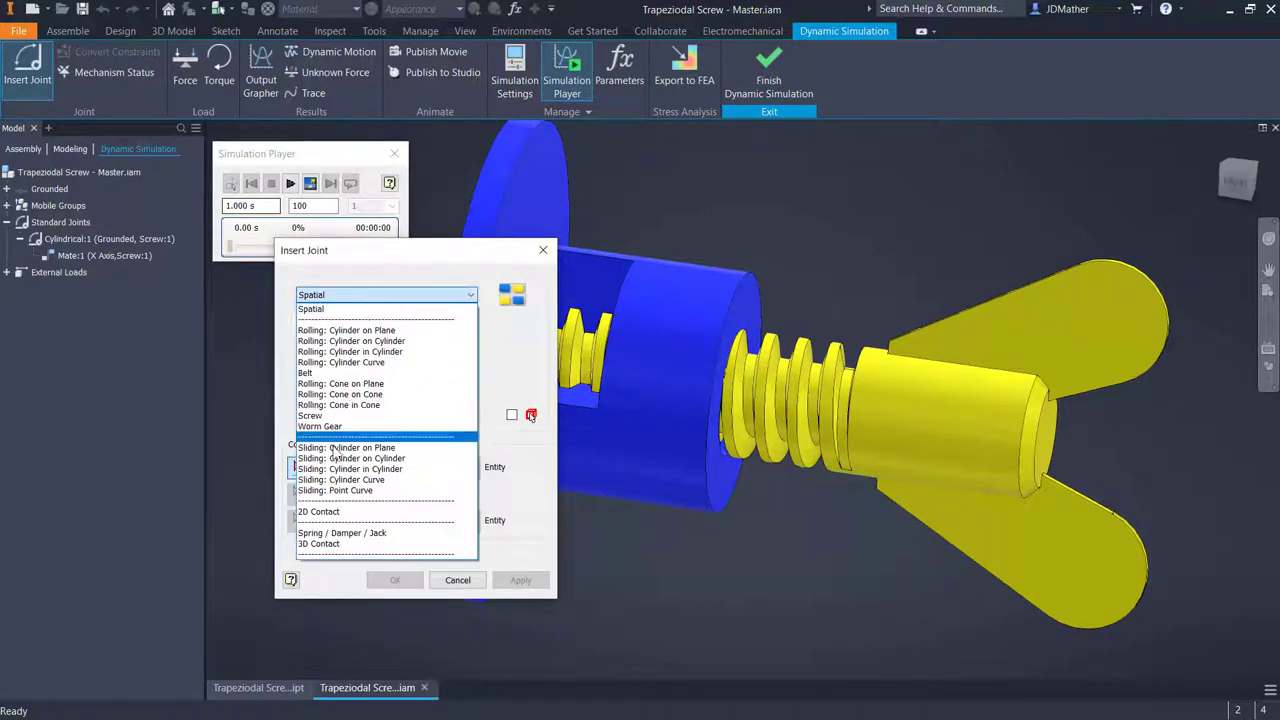
click(318, 415)
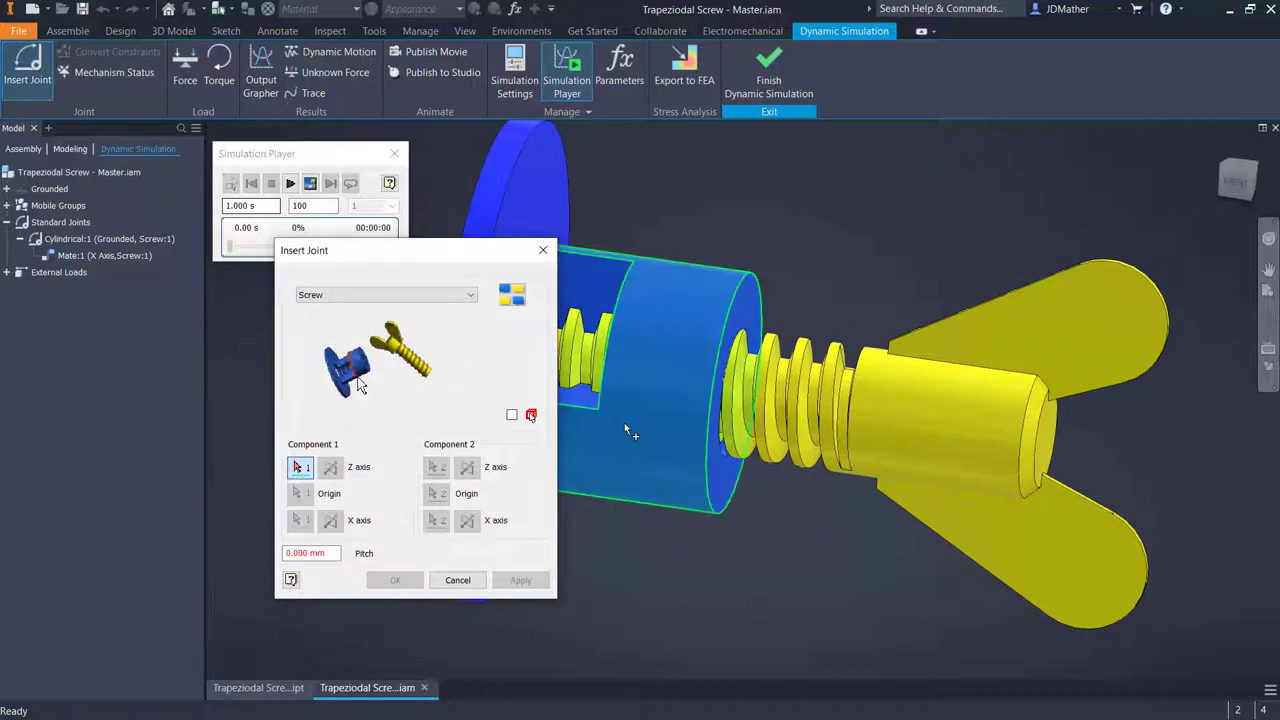
Try to use the nut's origin Center Point as the first component's Z axis reference
click(25, 149)
click(9, 422)
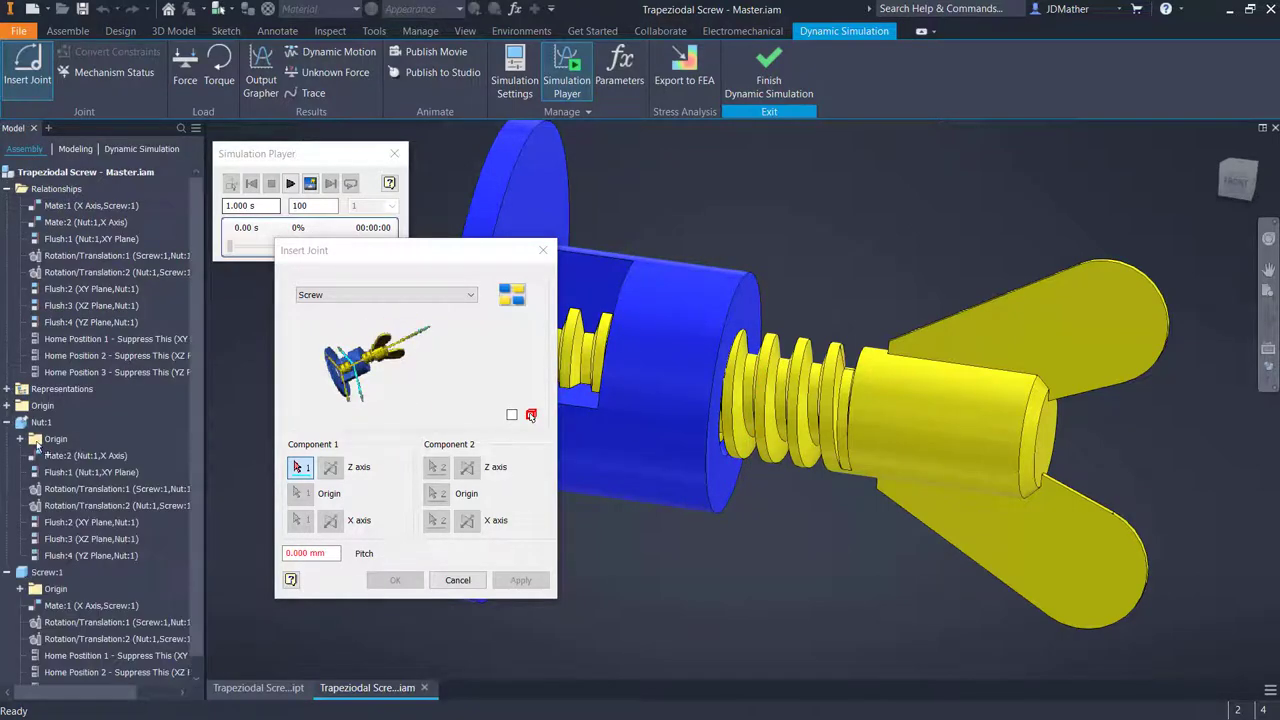
click(22, 438)
click(80, 555)
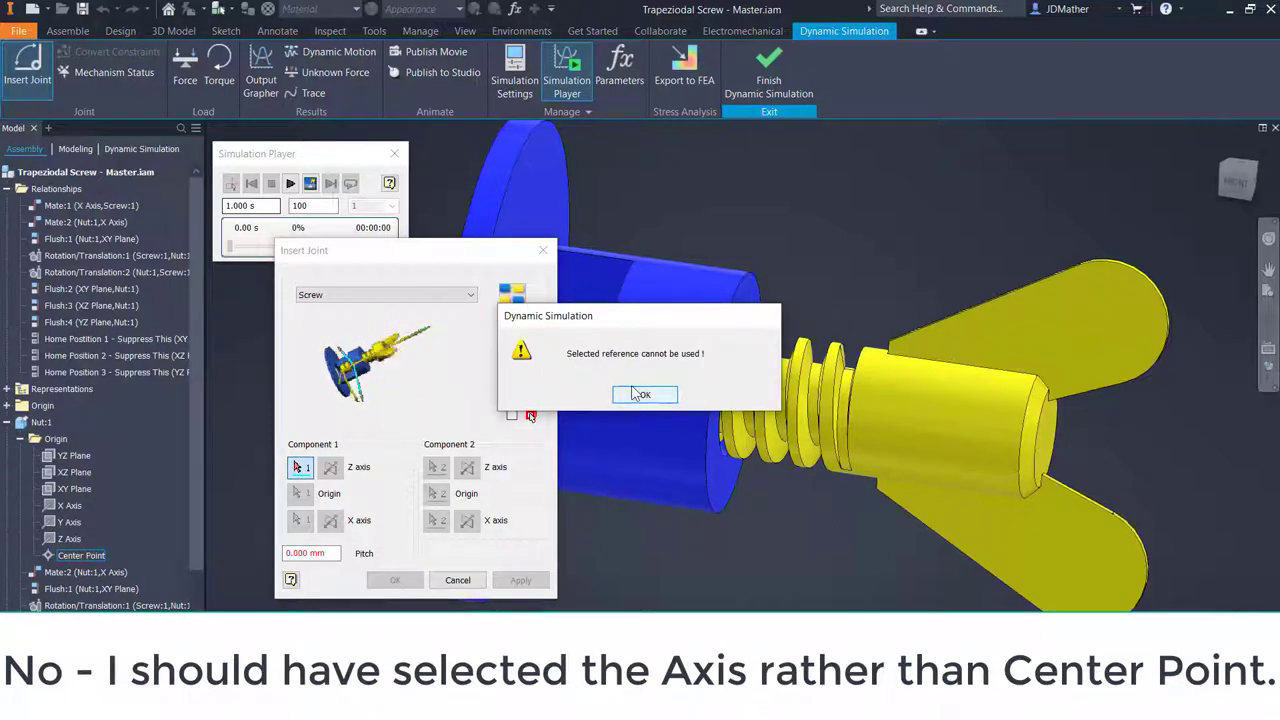
click(640, 394)
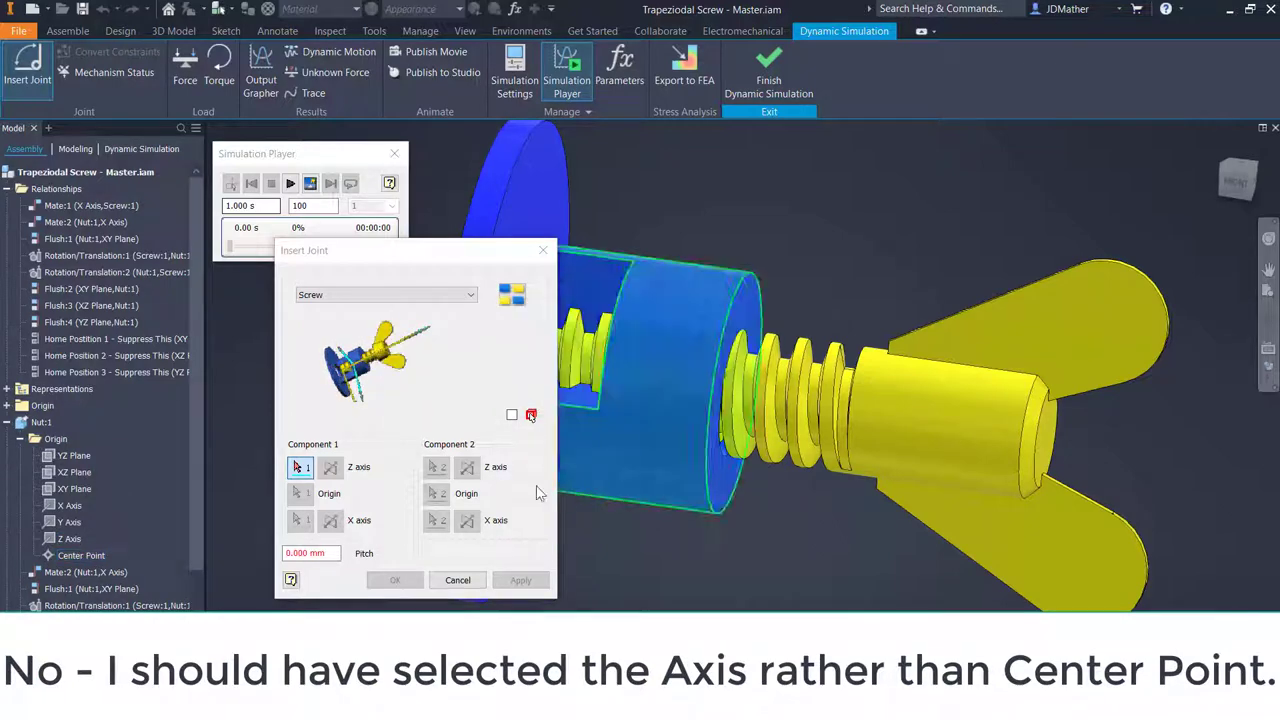
Create the Screw joint from the nut's outer cylindrical face to the screw's cylindrical shank with a pitch of 13 mm
click(633, 459)
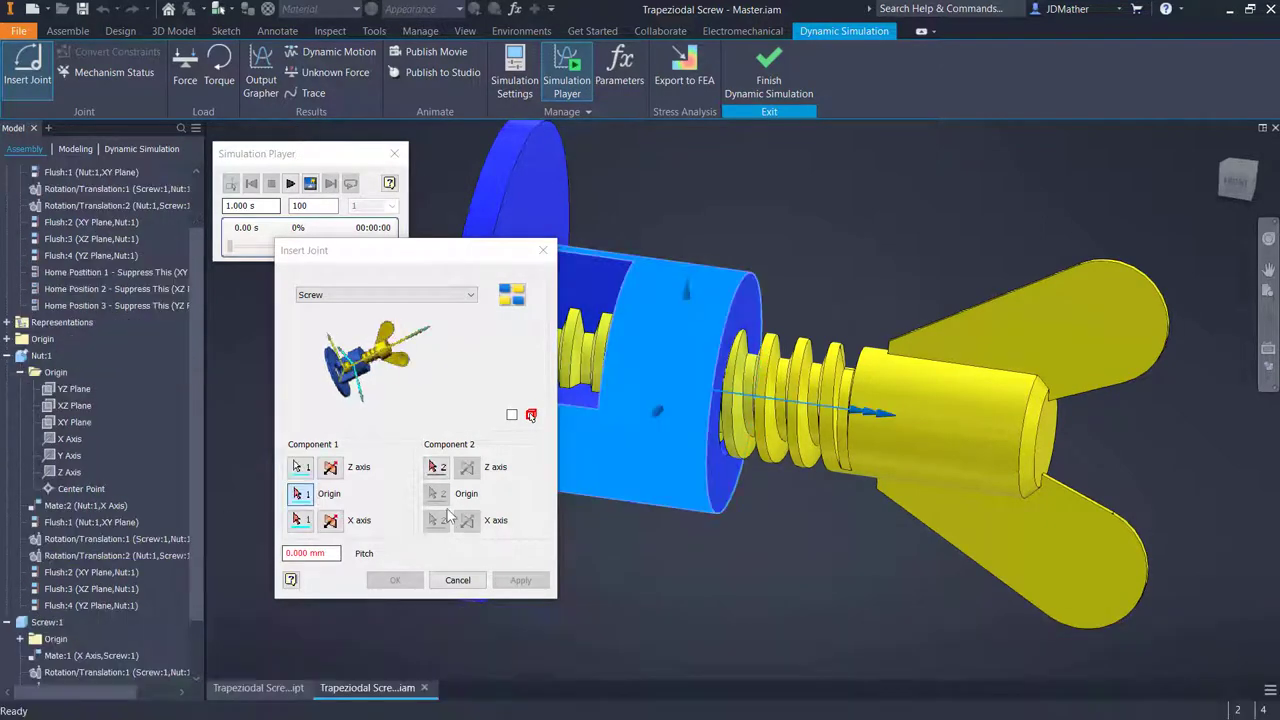
click(936, 462)
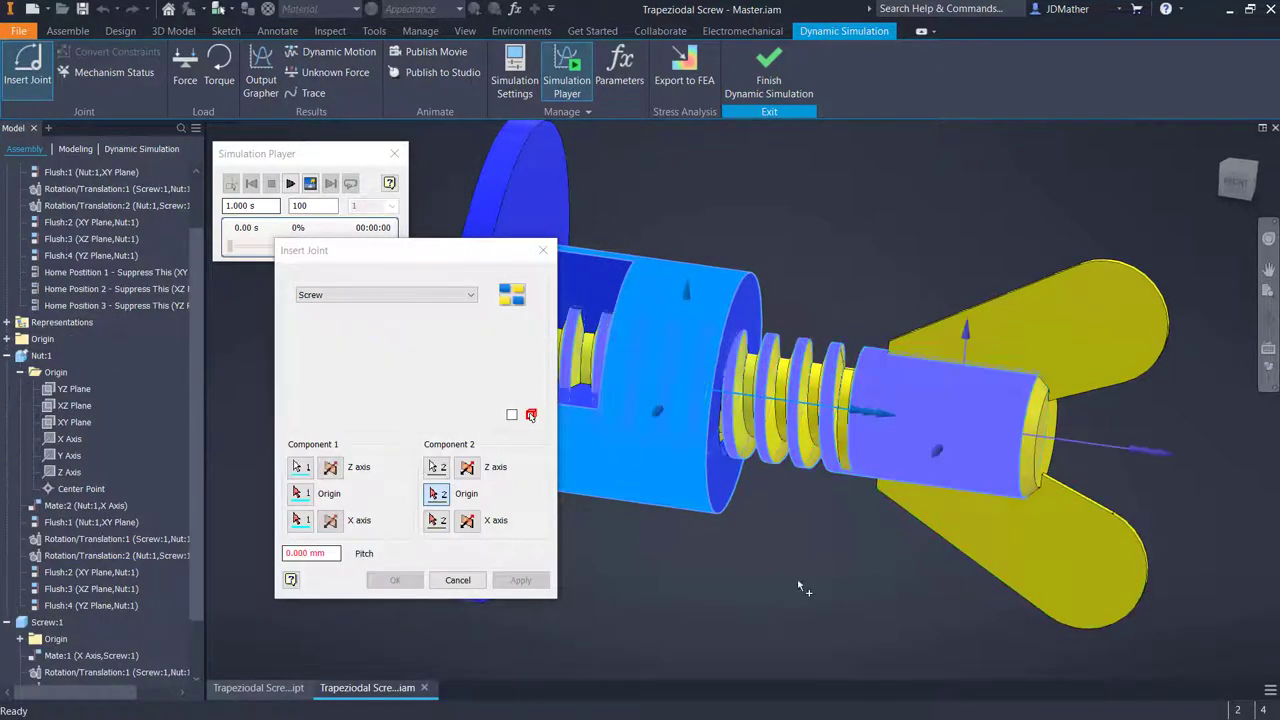
click(305, 553)
text(13)
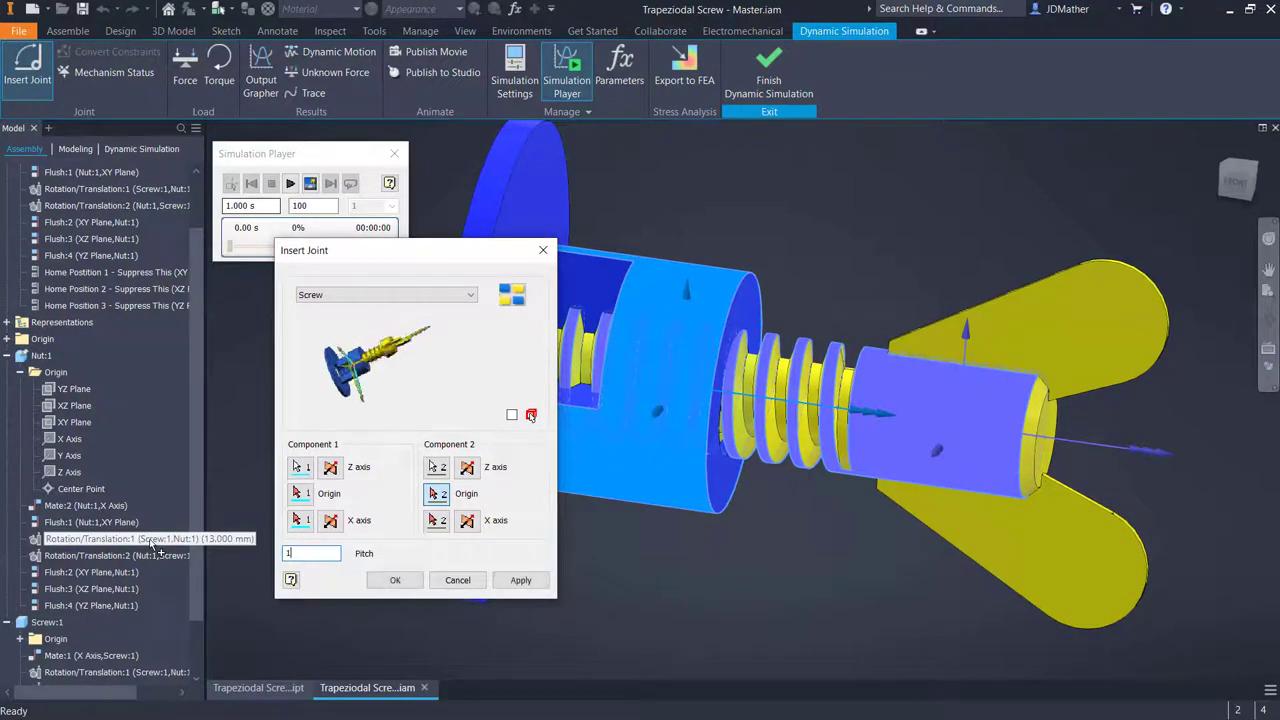
click(394, 580)
Turn the screw by its wings to check its travel through the nut, and show the Dynamic Simulation joint tree
drag(986, 390, 866, 570)
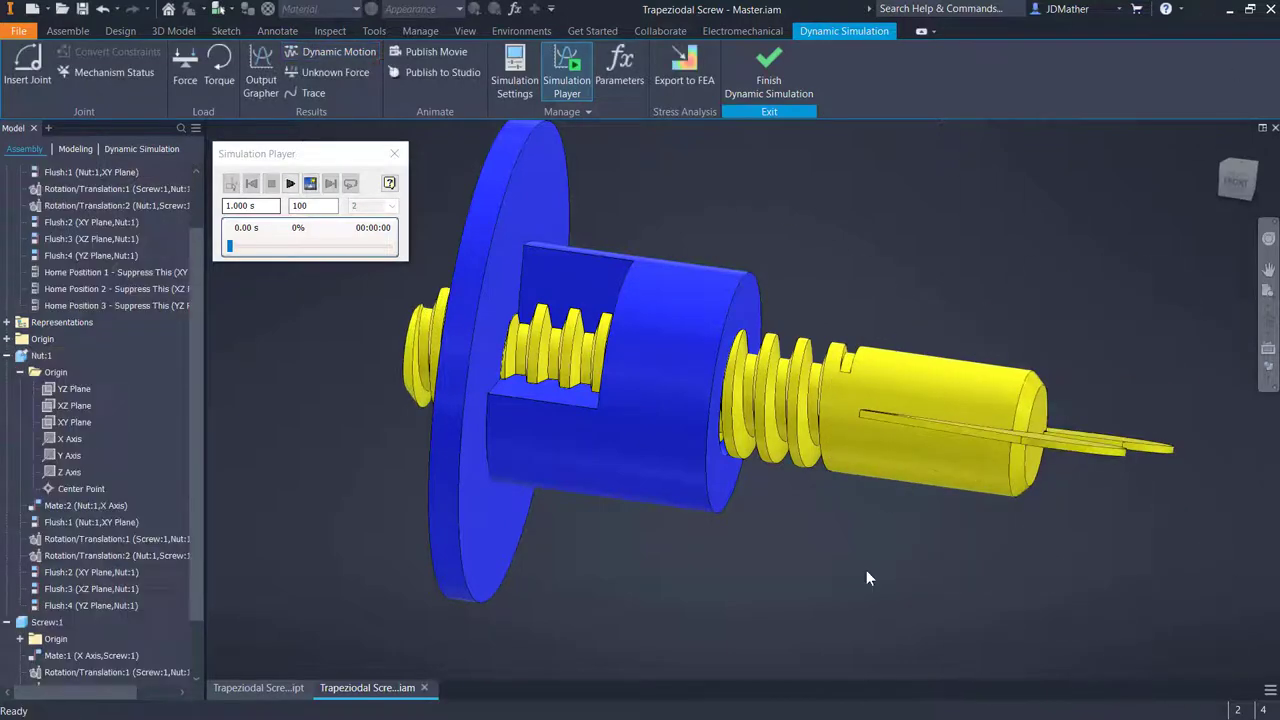
shift+middle_drag(866, 570, 443, 306)
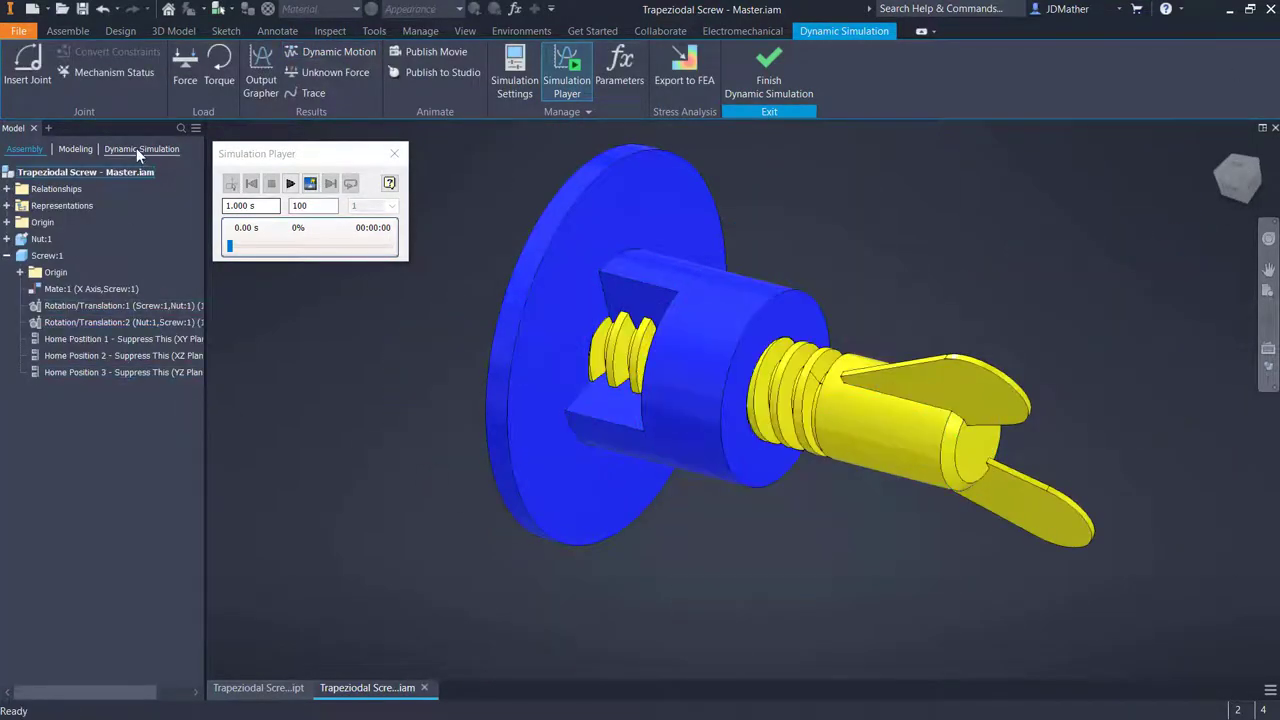
click(132, 150)
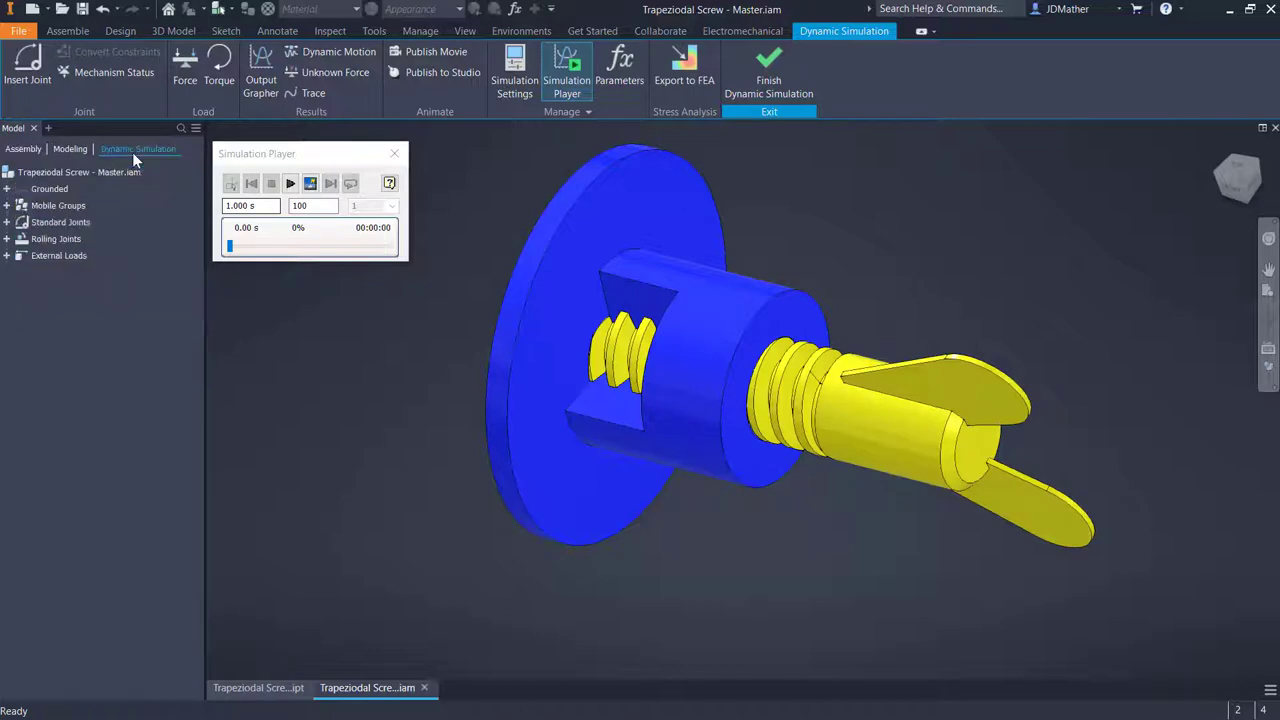
Open the properties of the Cylindrical:1 joint and enable imposed motion for its rotational degree of freedom, dof 1 (R)
click(7, 222)
click(7, 255)
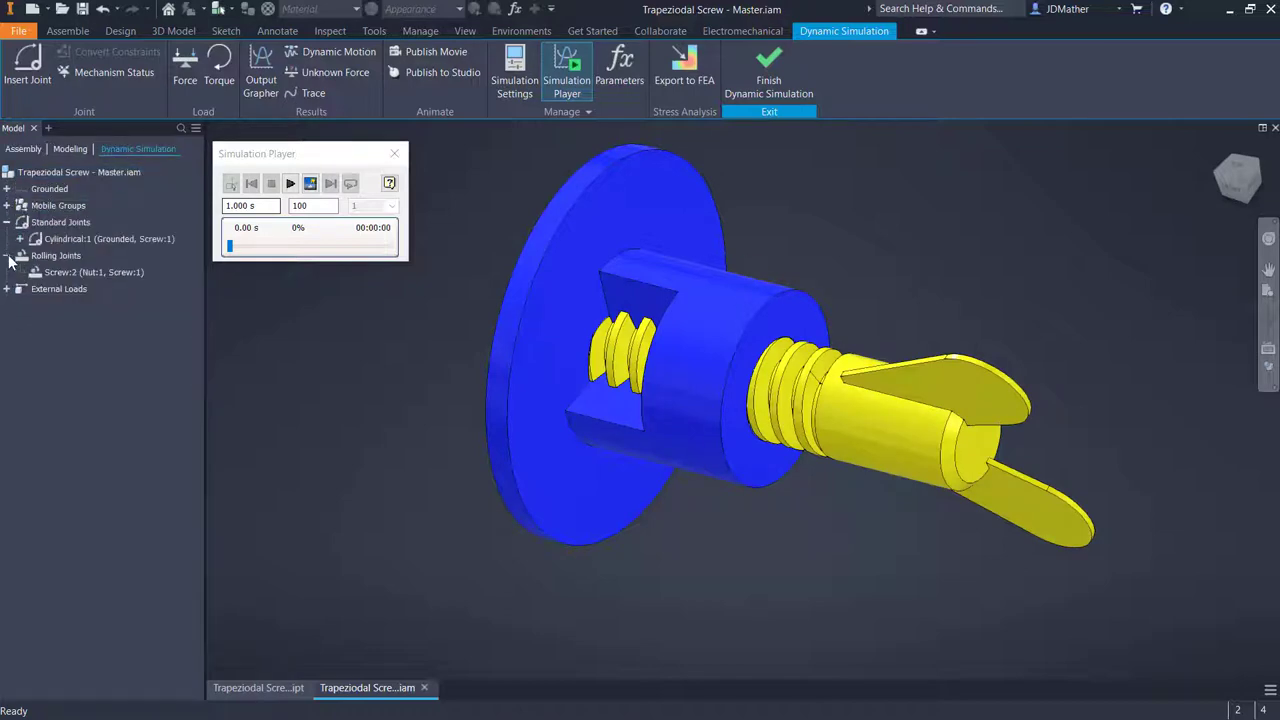
right_click(64, 238)
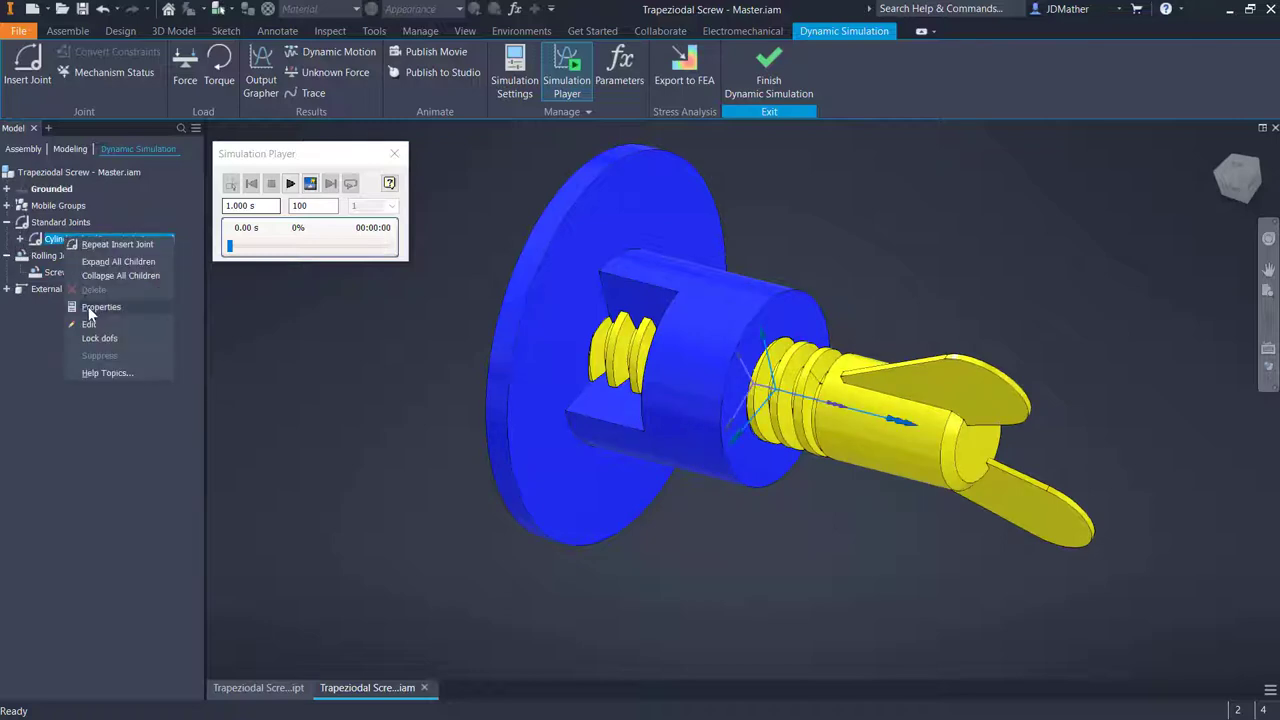
click(89, 307)
drag(789, 239, 815, 247)
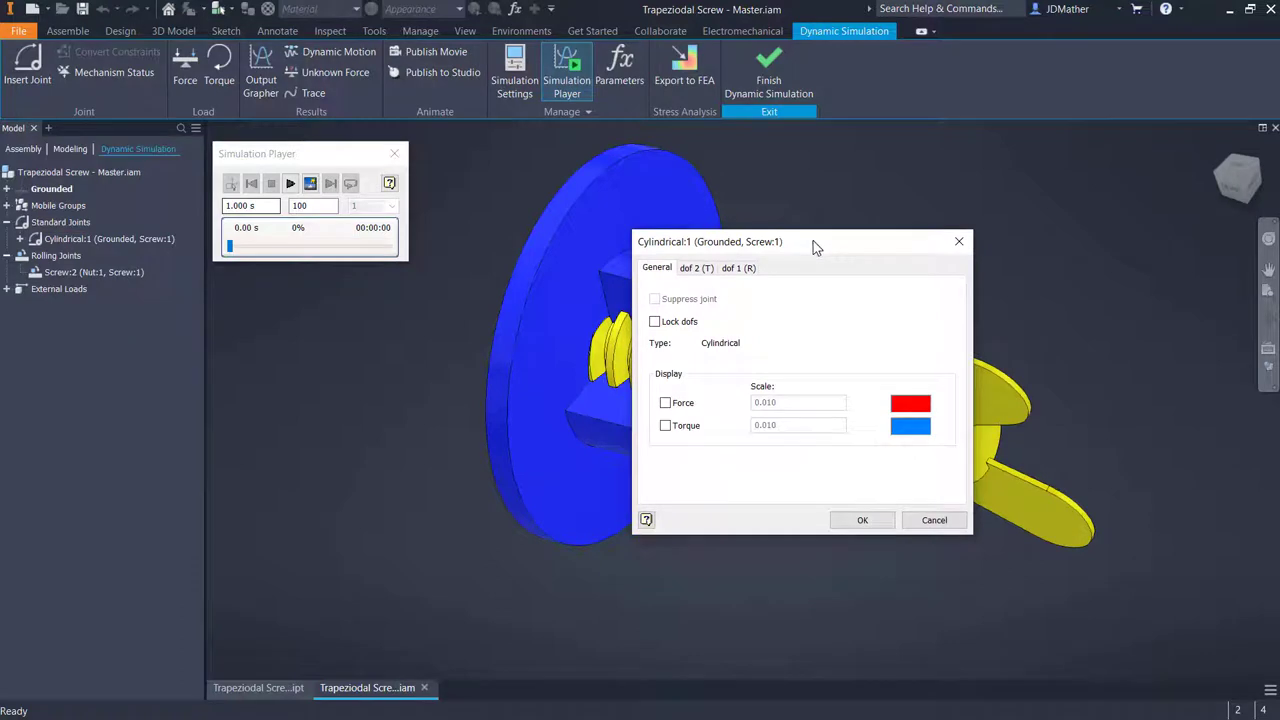
click(736, 270)
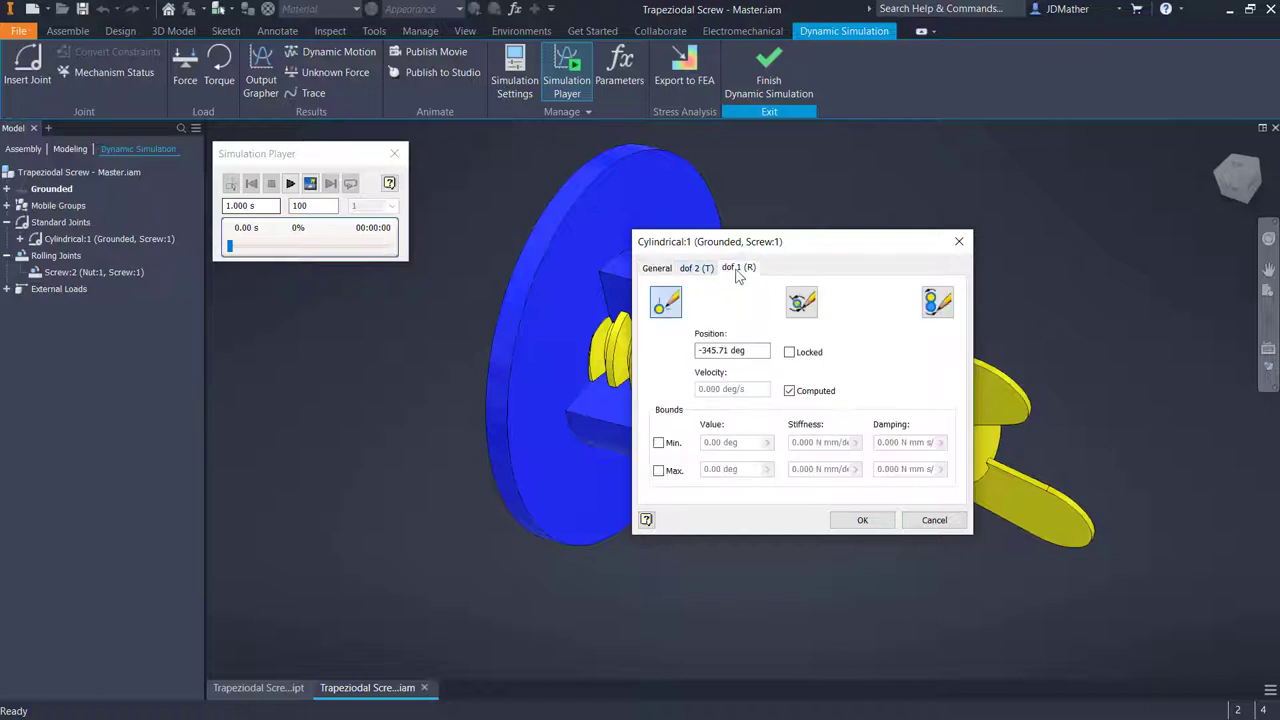
click(938, 304)
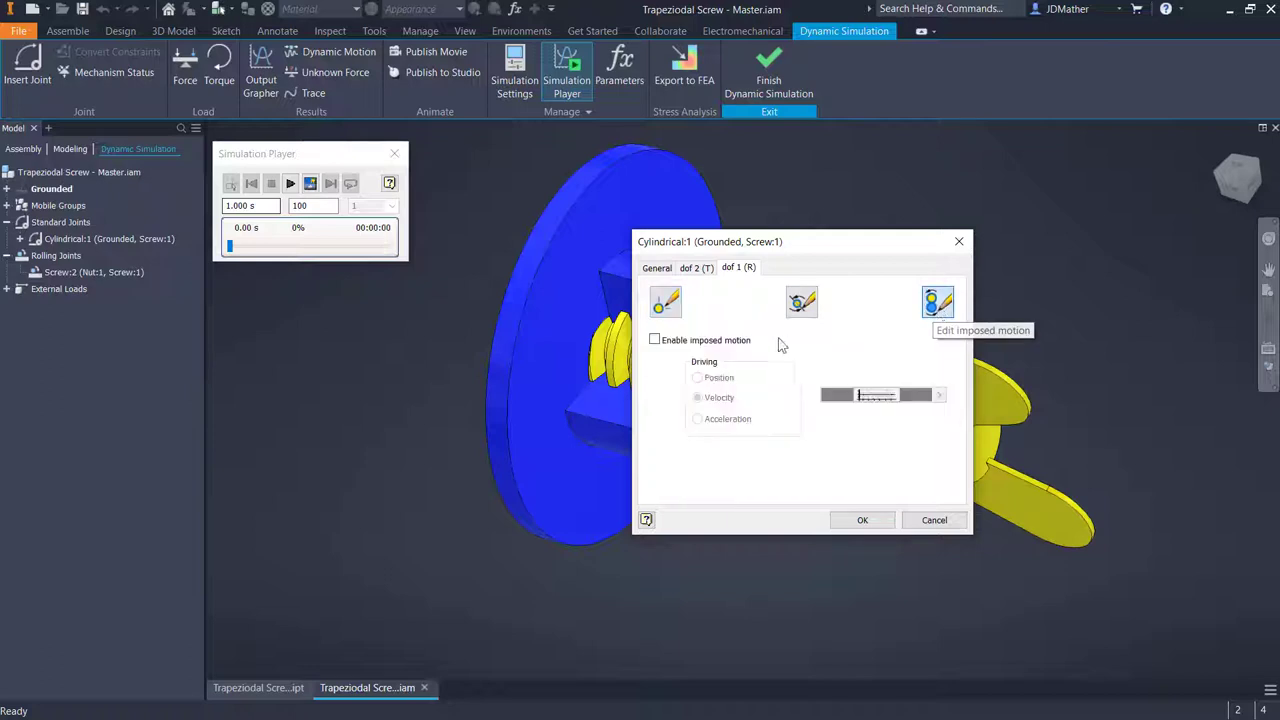
click(656, 341)
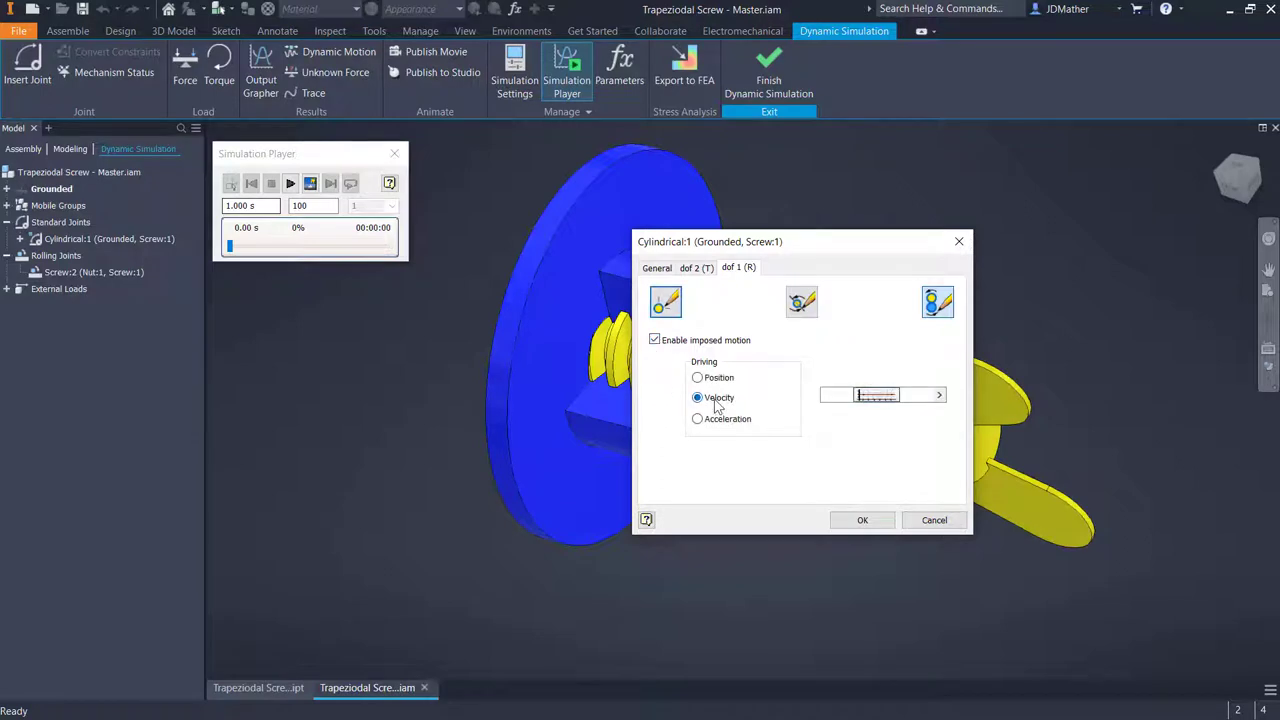
Open the velocity input graph of the imposed motion and set the ending point's velocity to -720 deg/s
click(939, 395)
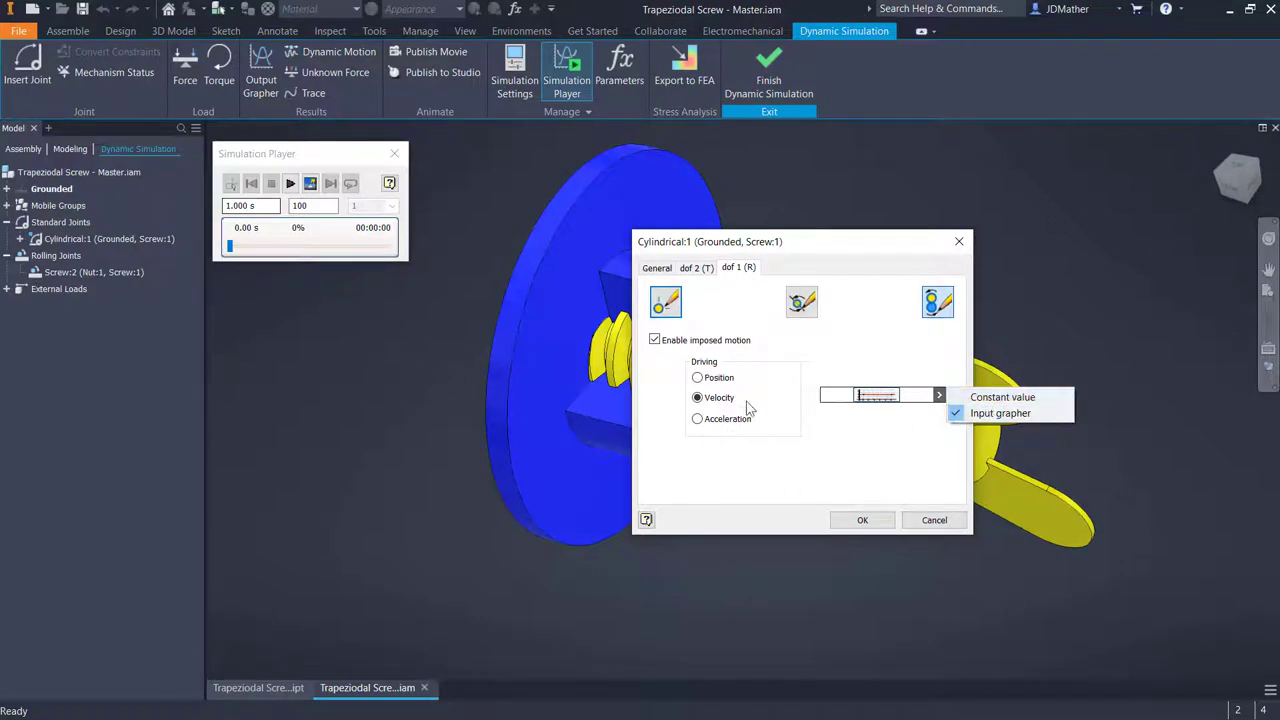
click(877, 396)
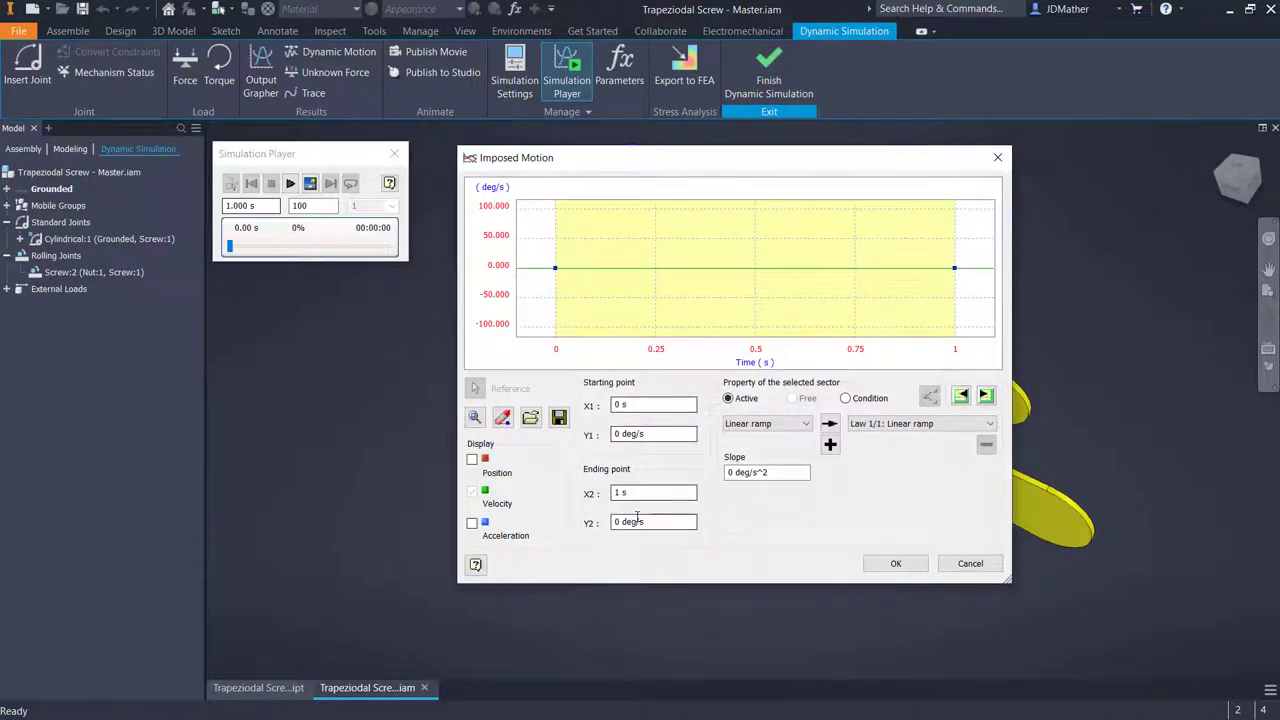
drag(655, 529, 570, 532)
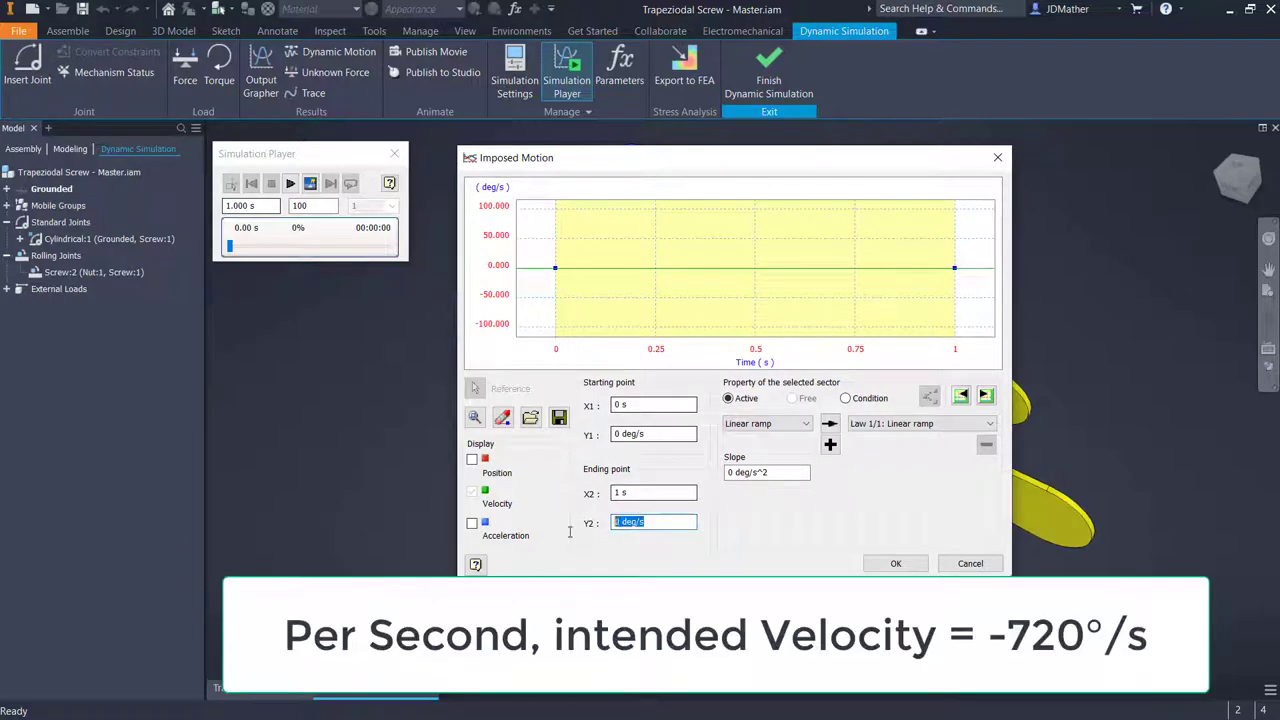
text(-720)
key(Tab)
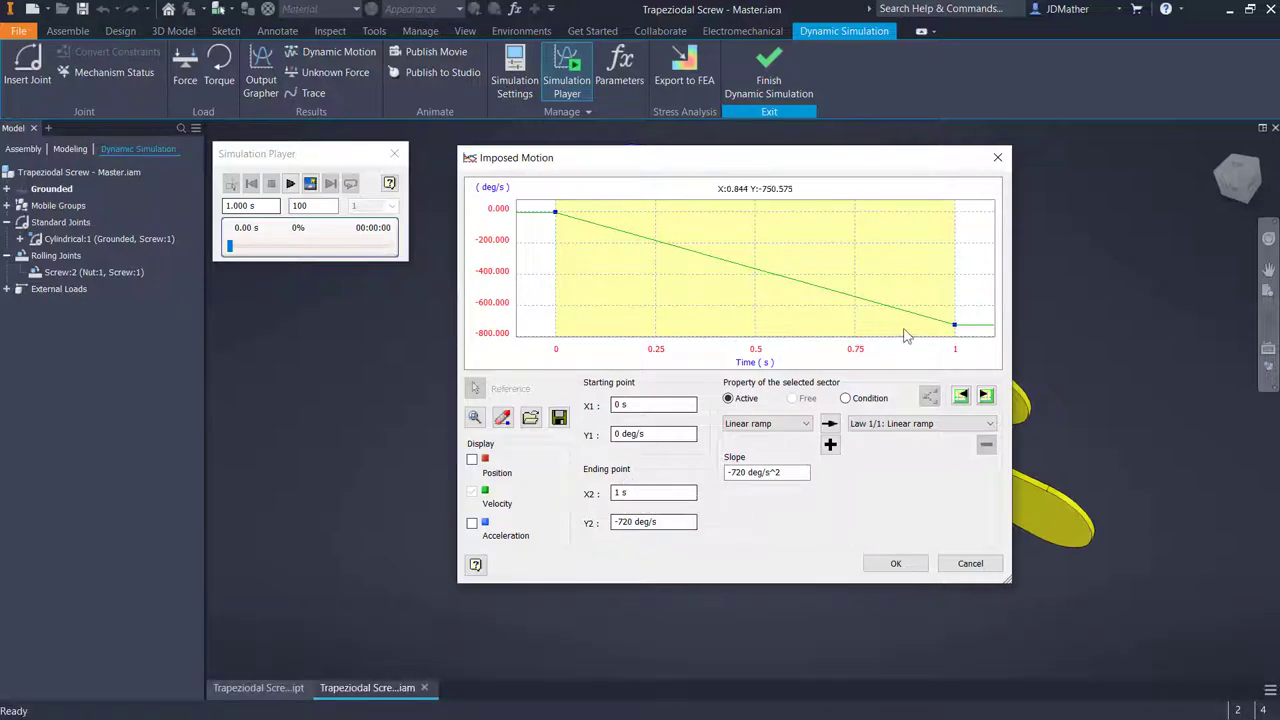
Add a point after the velocity curve's end and set that second sector's ending point to 2 s and 720 deg/s
right_click(983, 333)
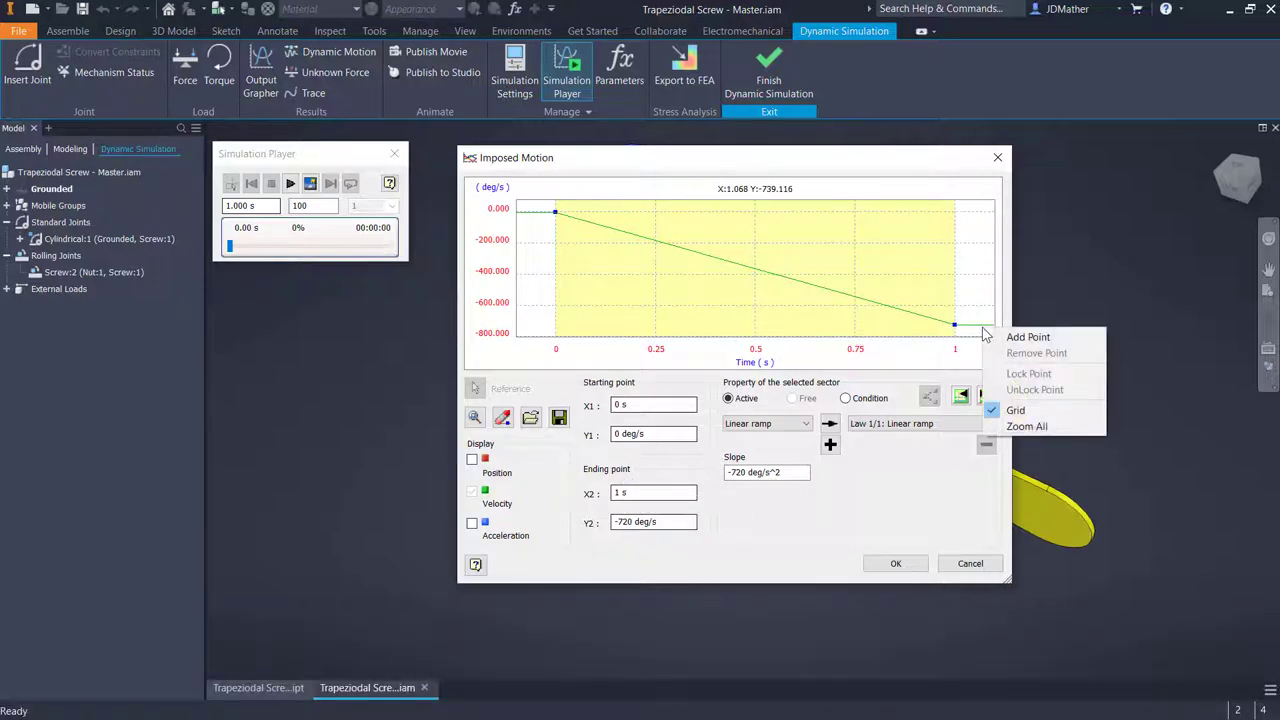
click(1027, 337)
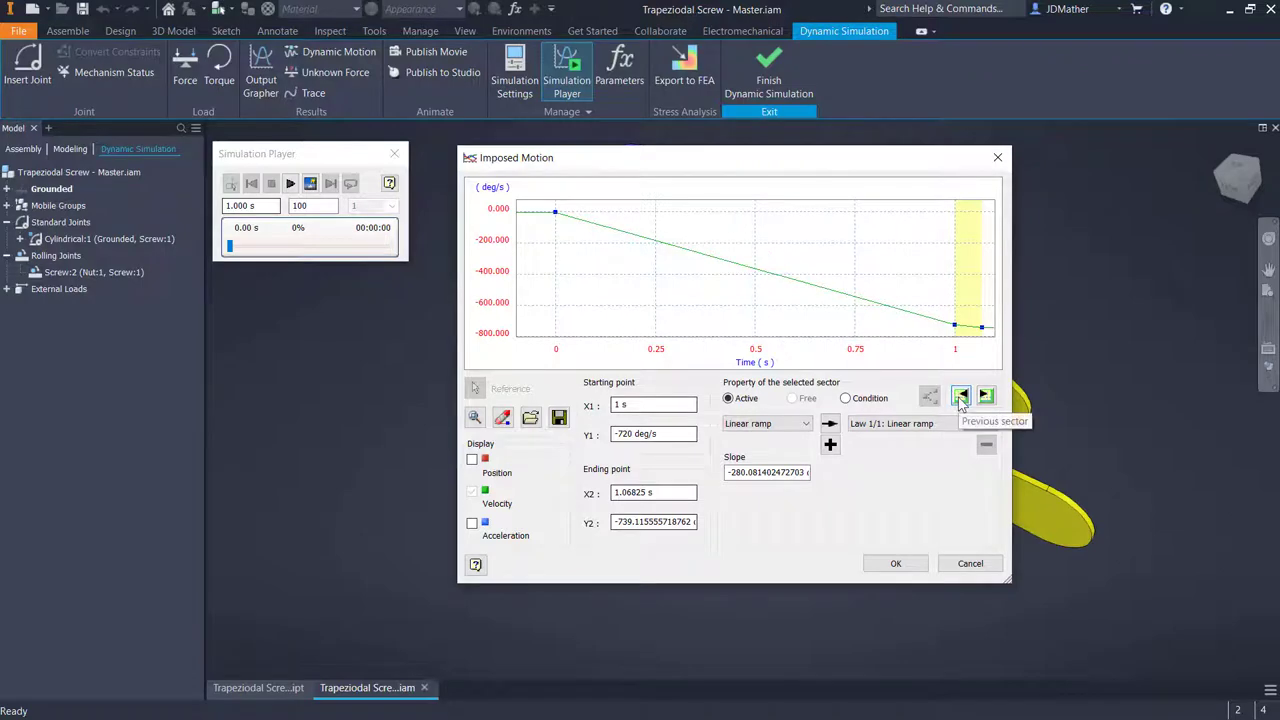
click(960, 398)
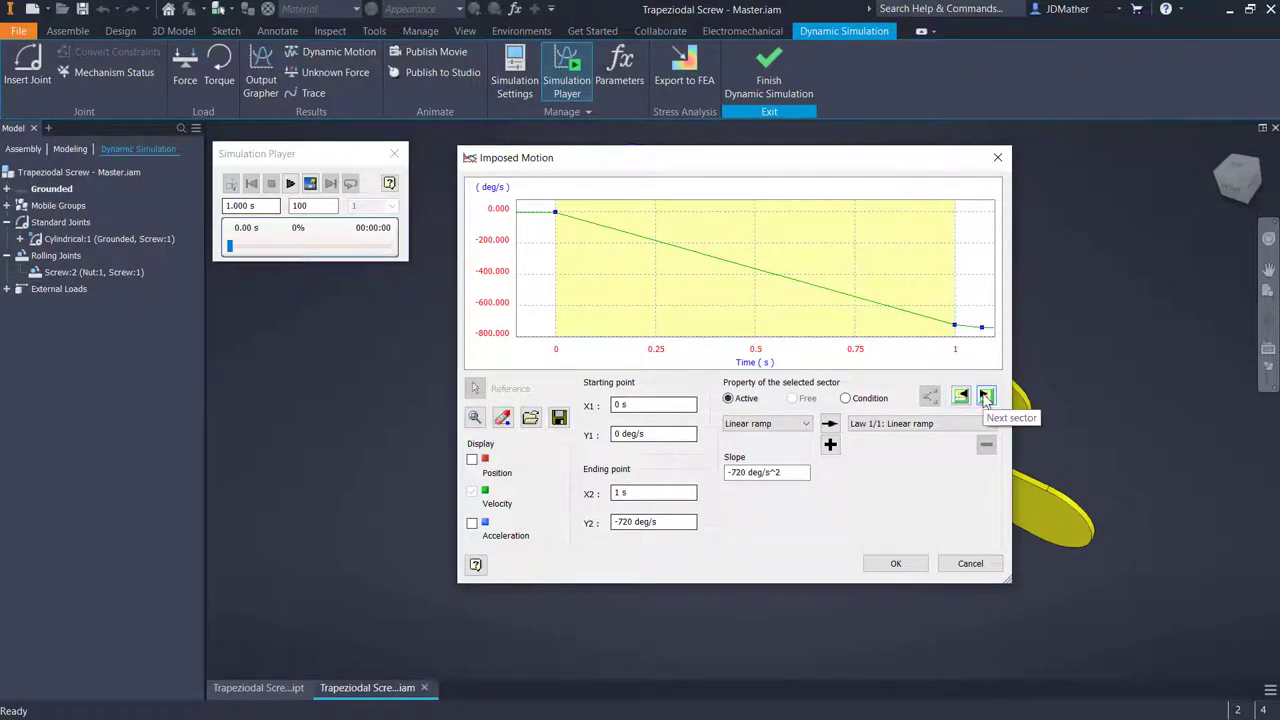
click(985, 397)
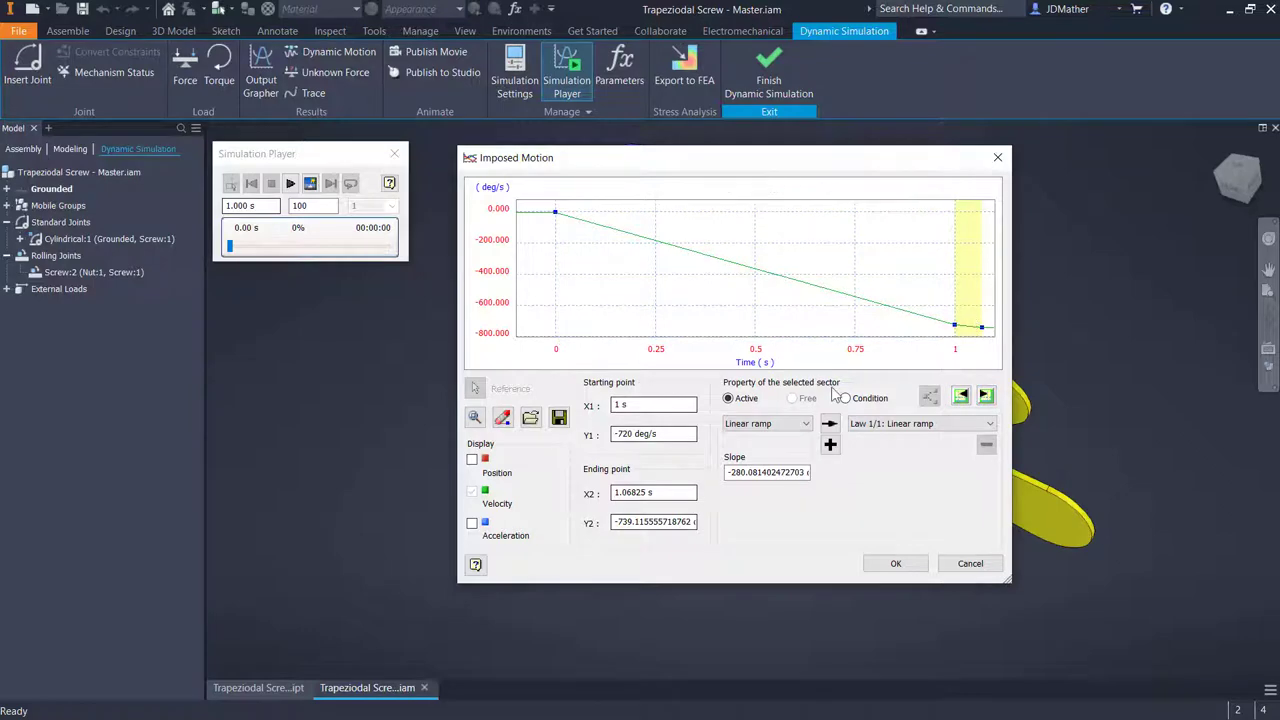
click(669, 494)
text(2)
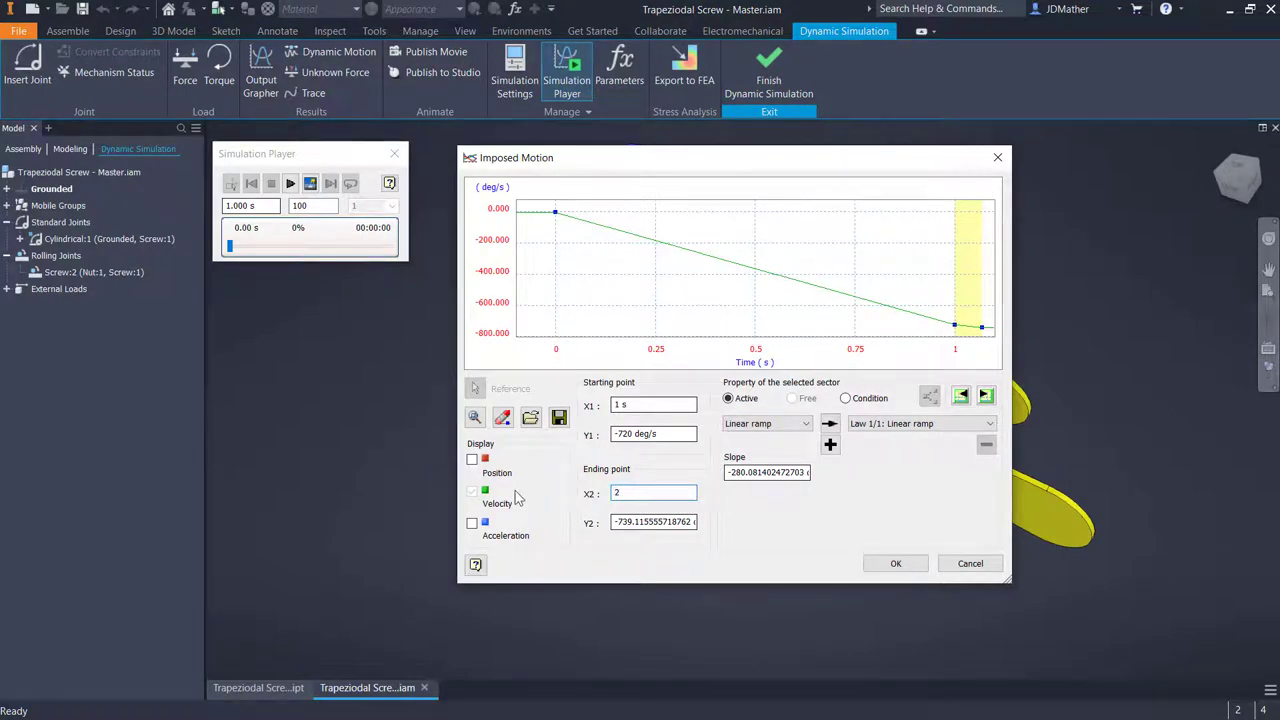
key(Tab)
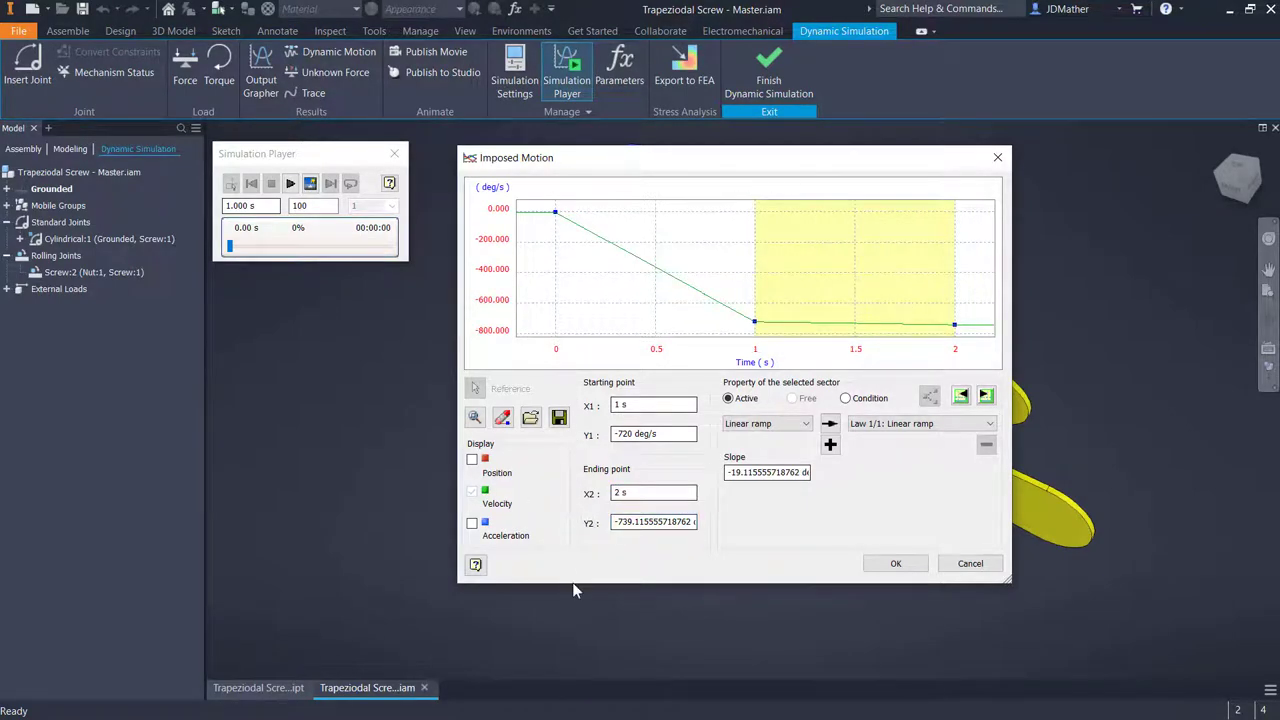
click(628, 521)
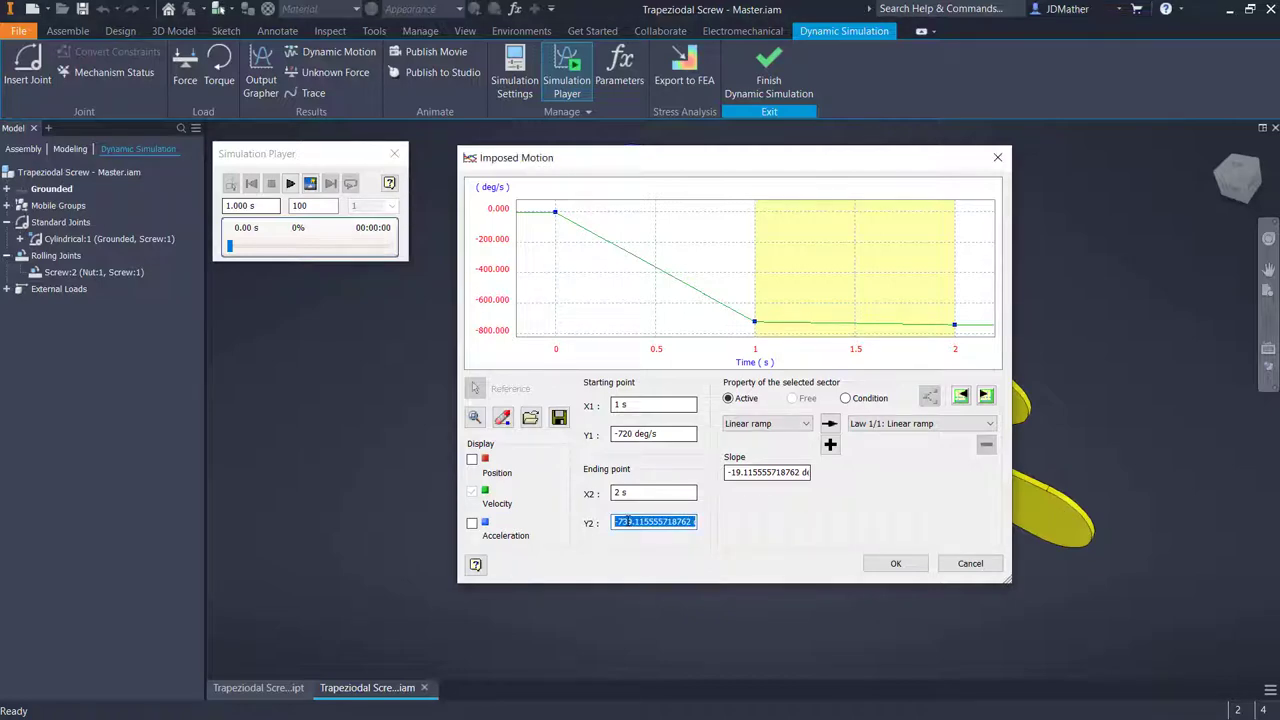
text(720)
key(Tab)
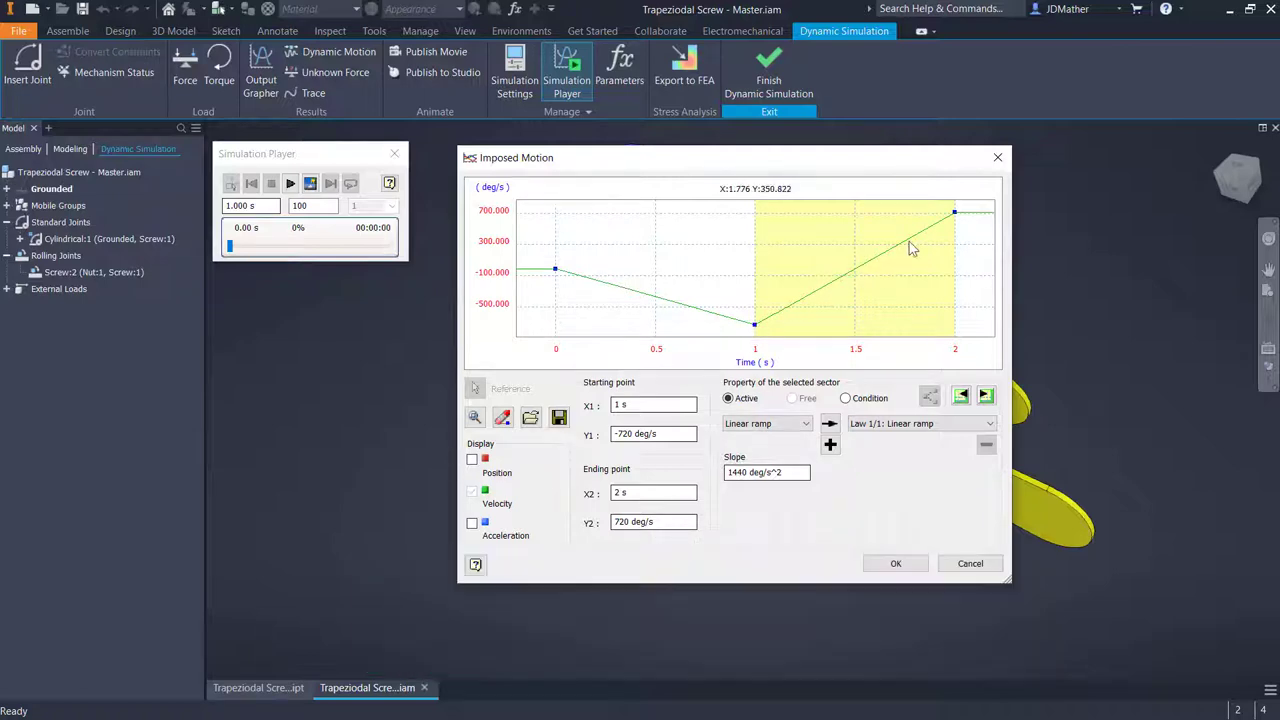
Replace the linear ramp with the Harmonic law in both velocity sectors and accept the imposed motion
click(576, 296)
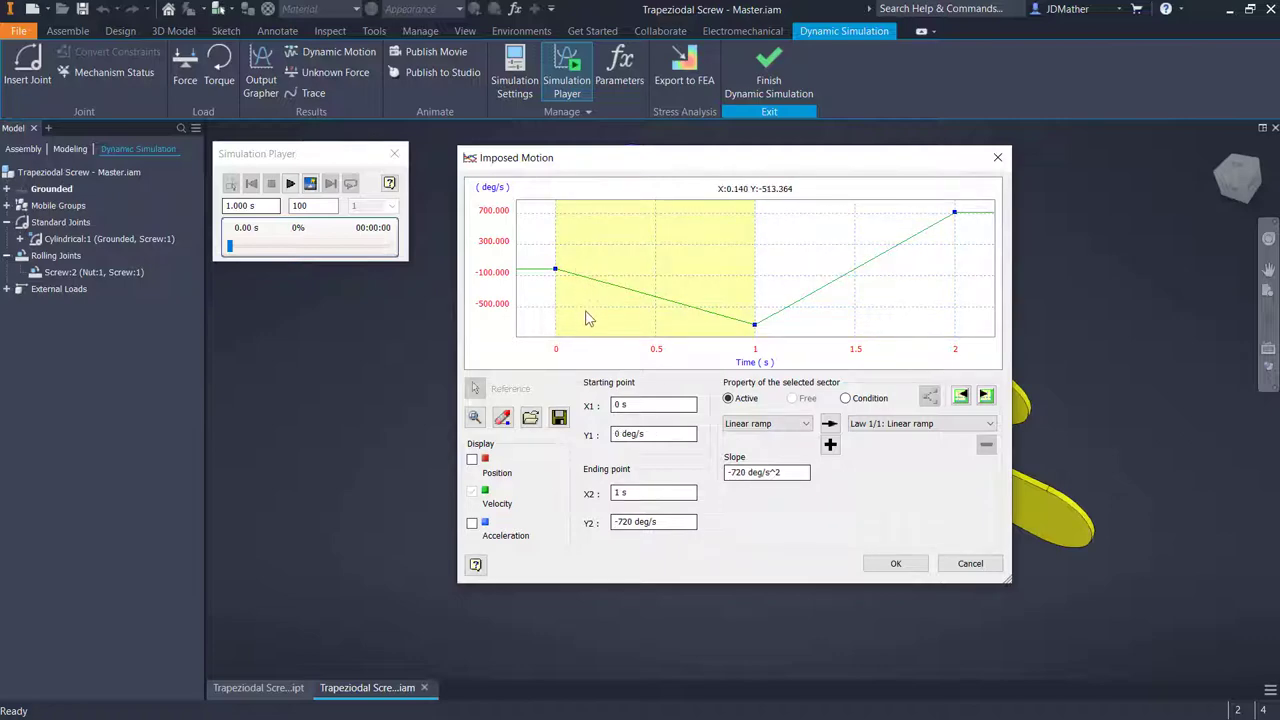
click(985, 396)
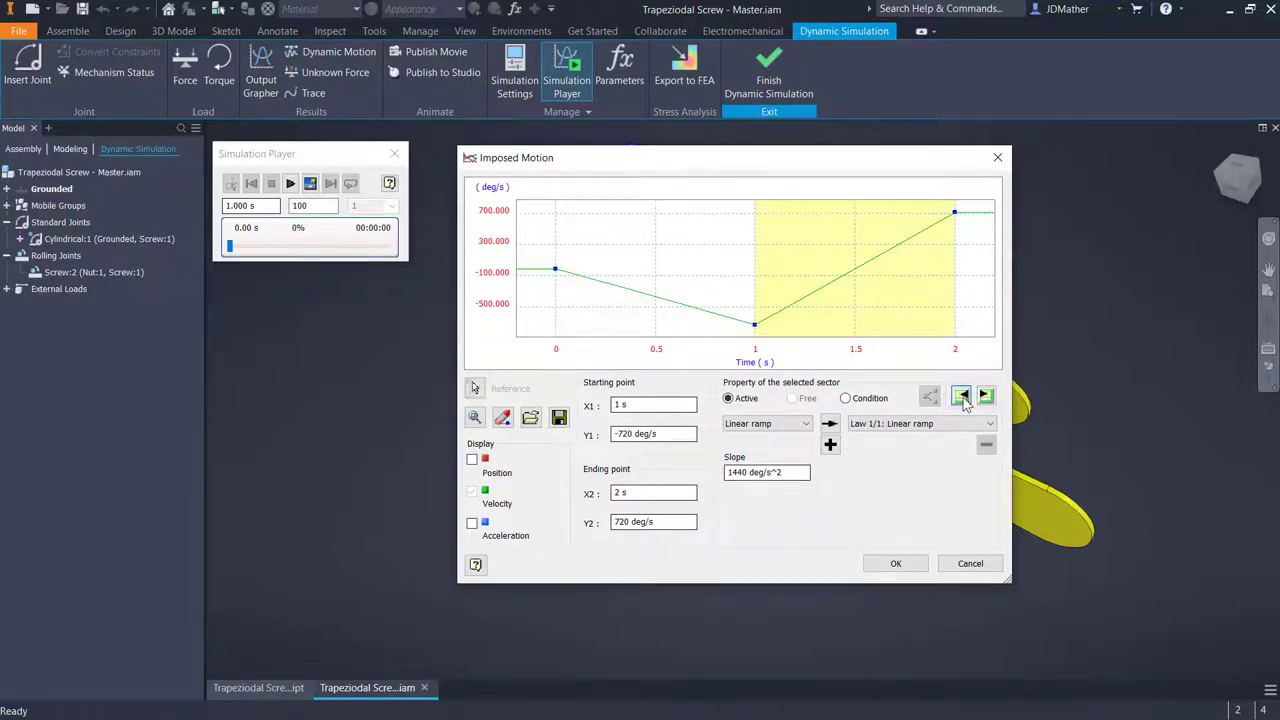
click(960, 396)
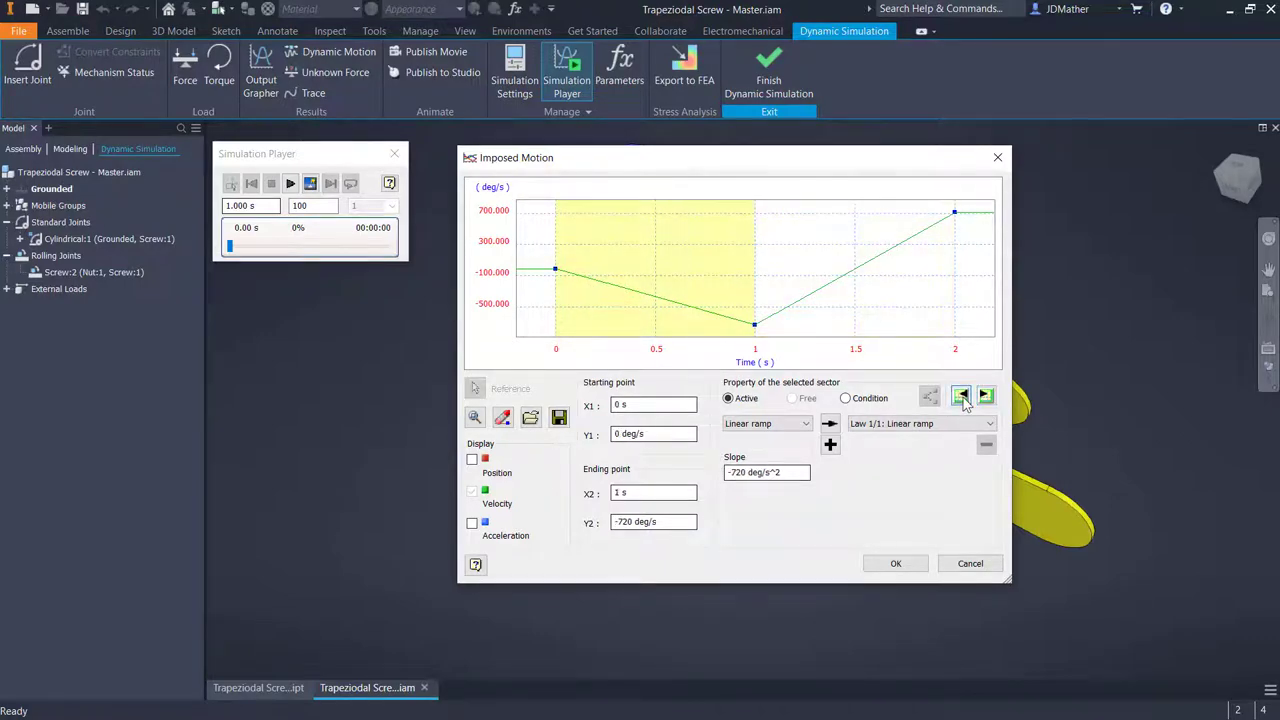
click(797, 424)
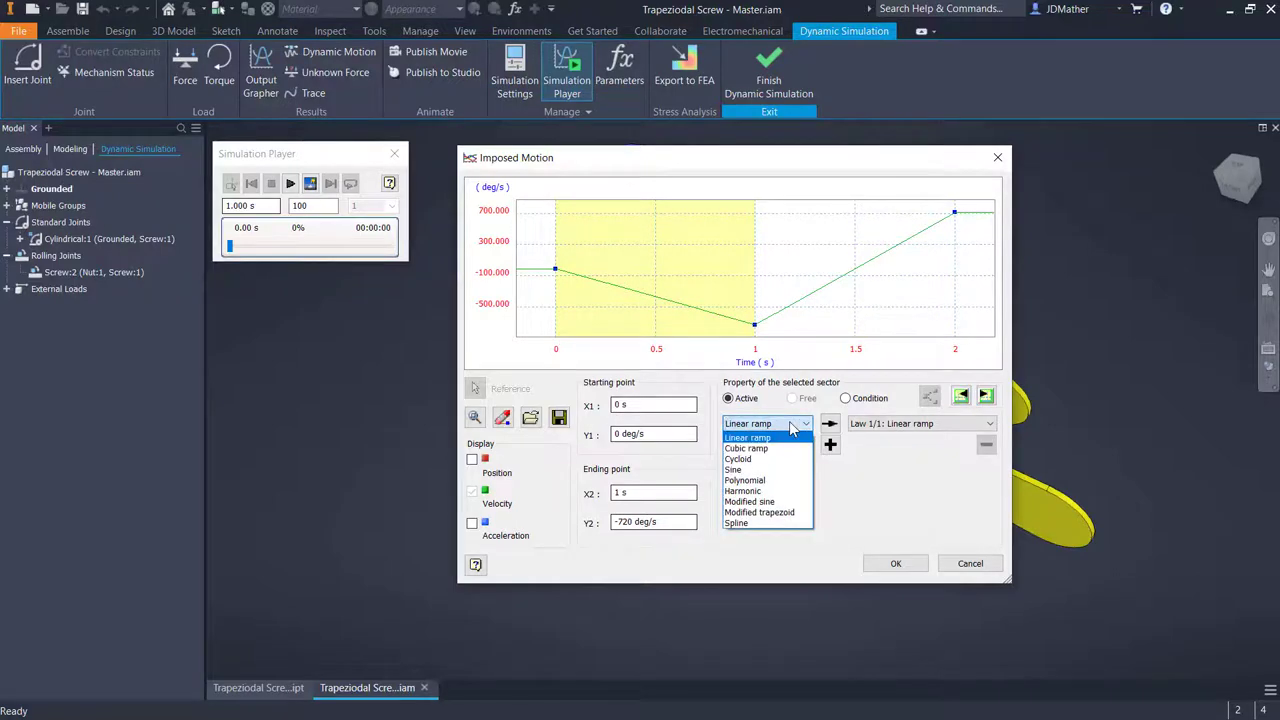
click(750, 491)
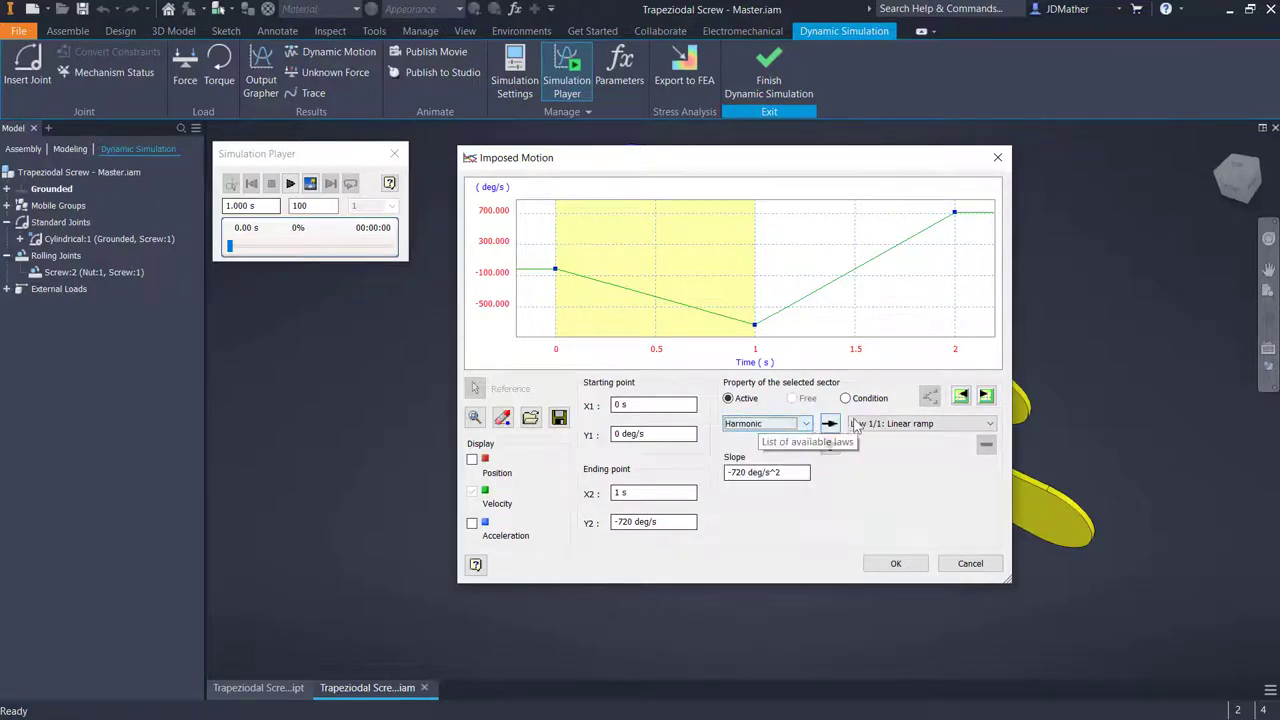
click(883, 423)
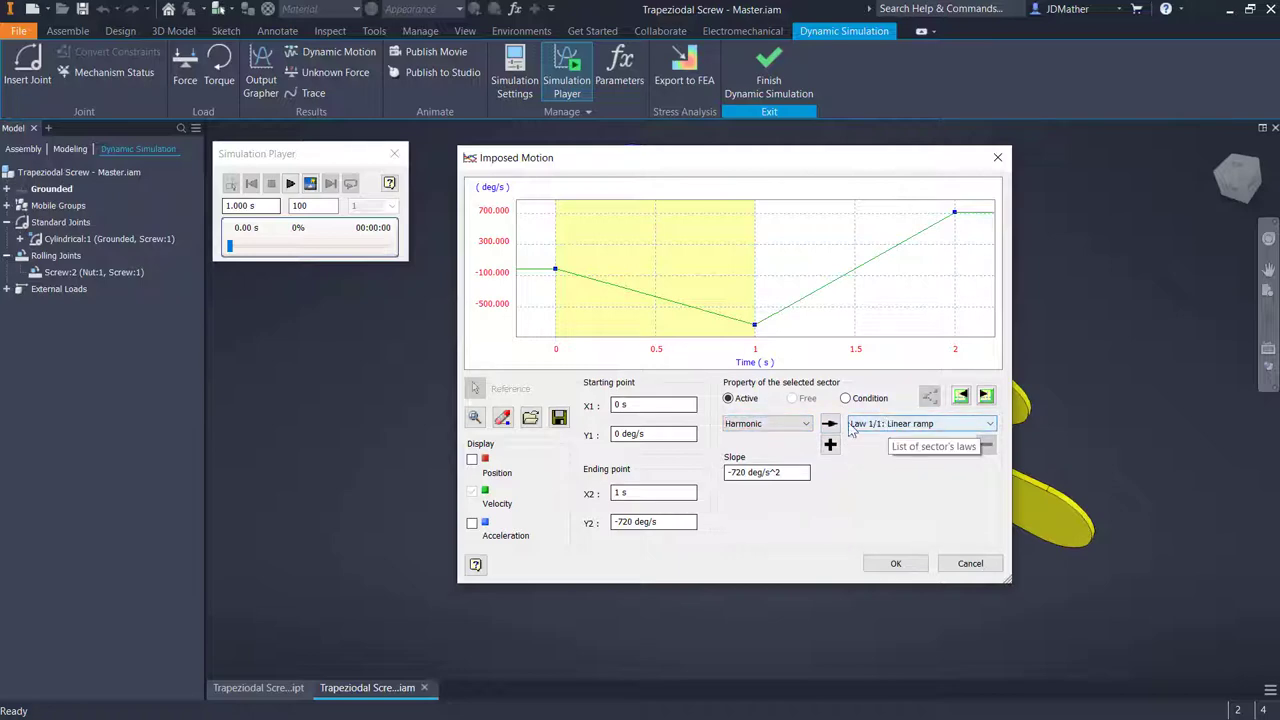
click(890, 444)
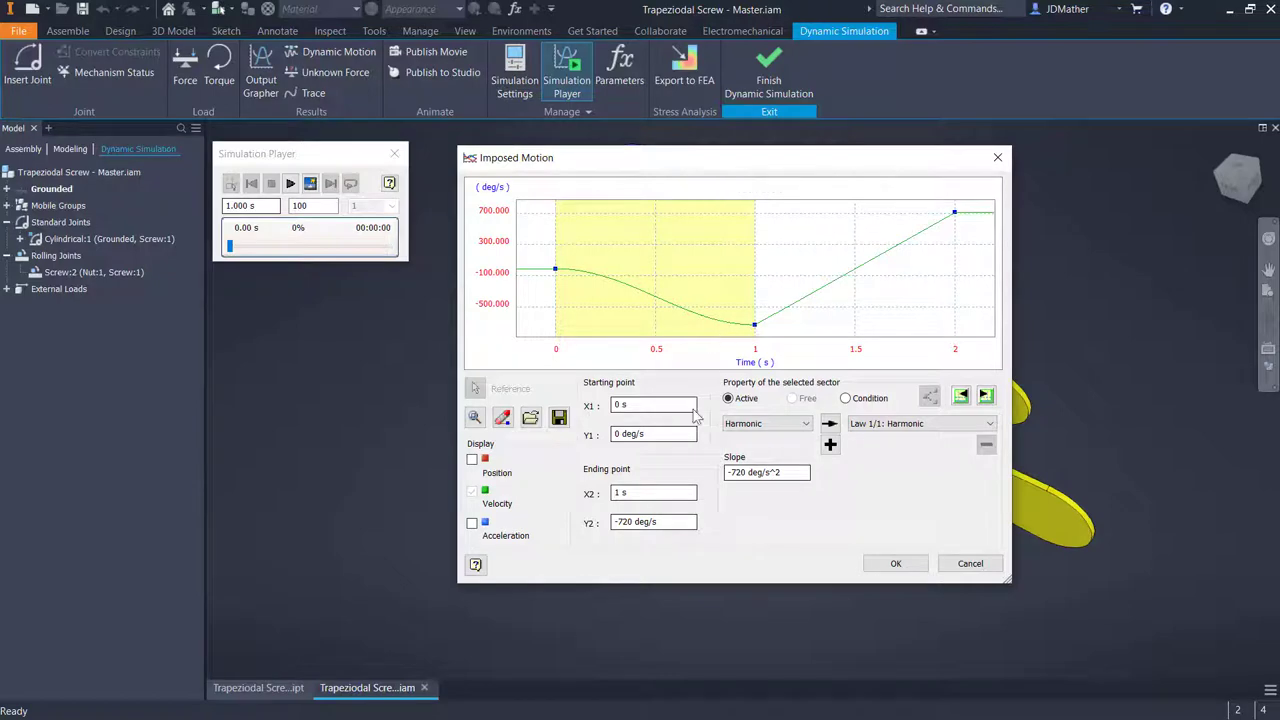
click(986, 396)
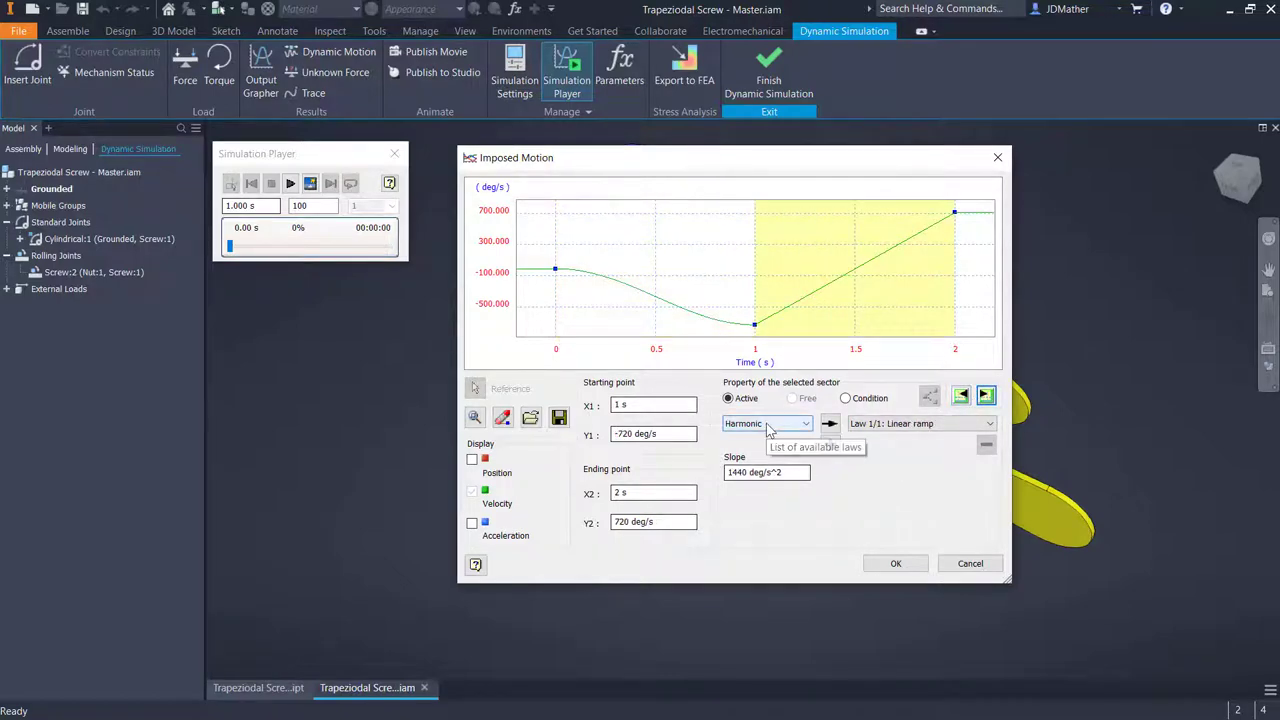
click(830, 423)
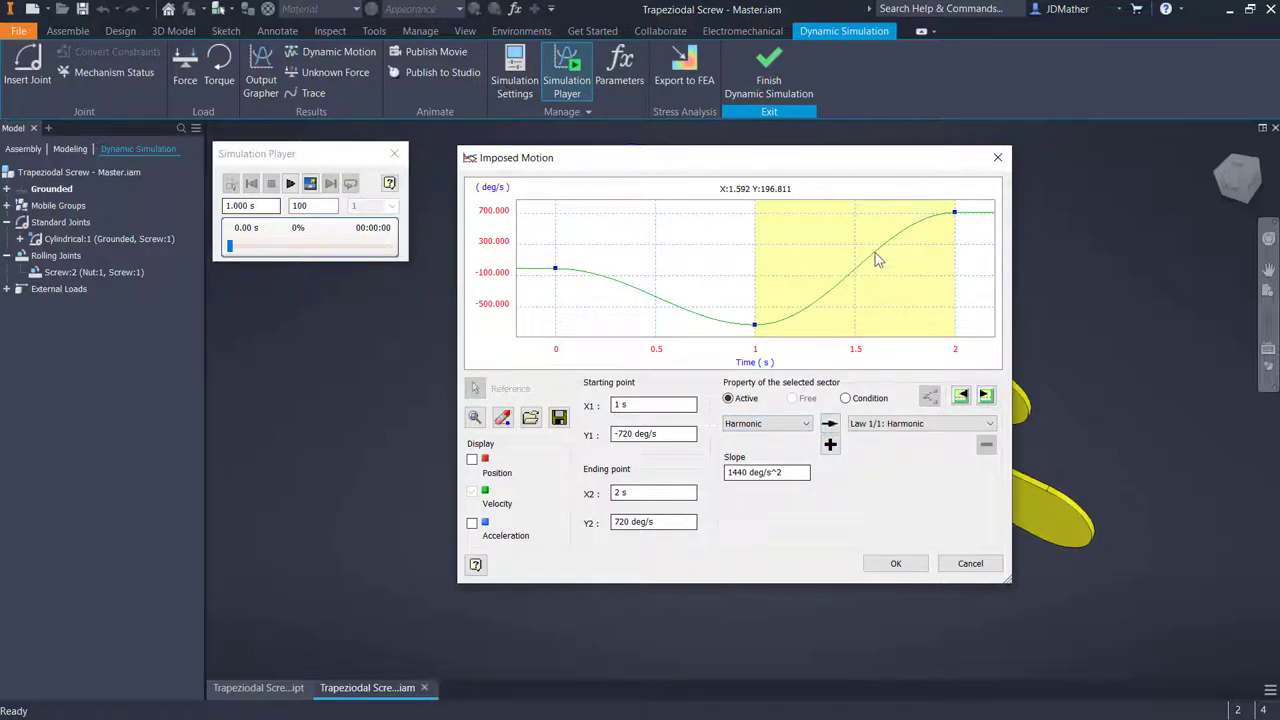
click(895, 565)
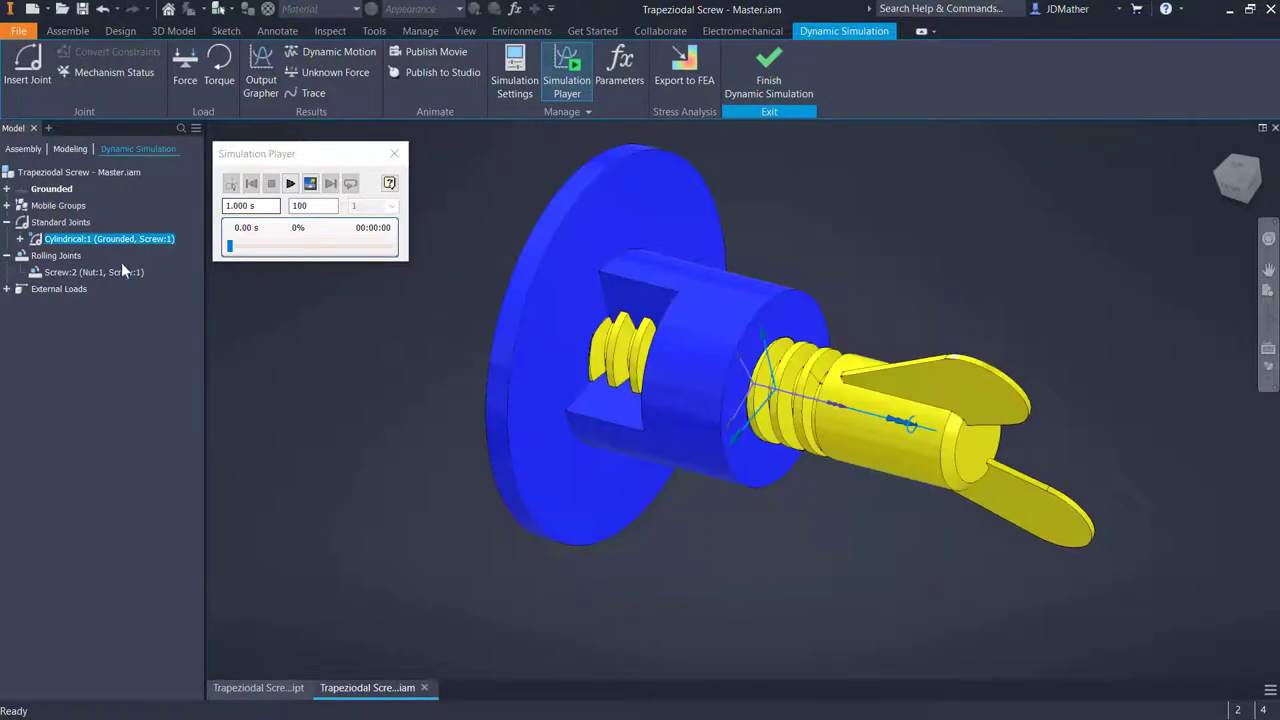
Run the simulation for 1 s to check the screw's driven motion, and rewind it to the start
click(20, 239)
click(20, 239)
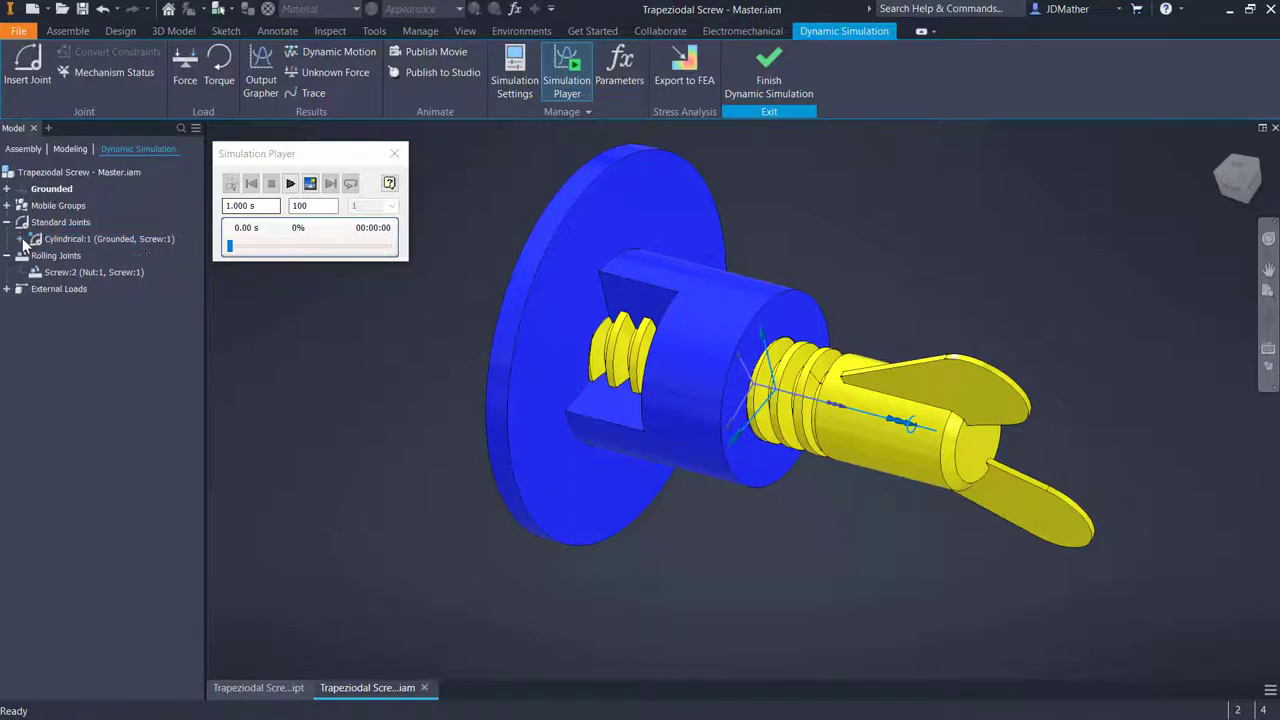
click(290, 183)
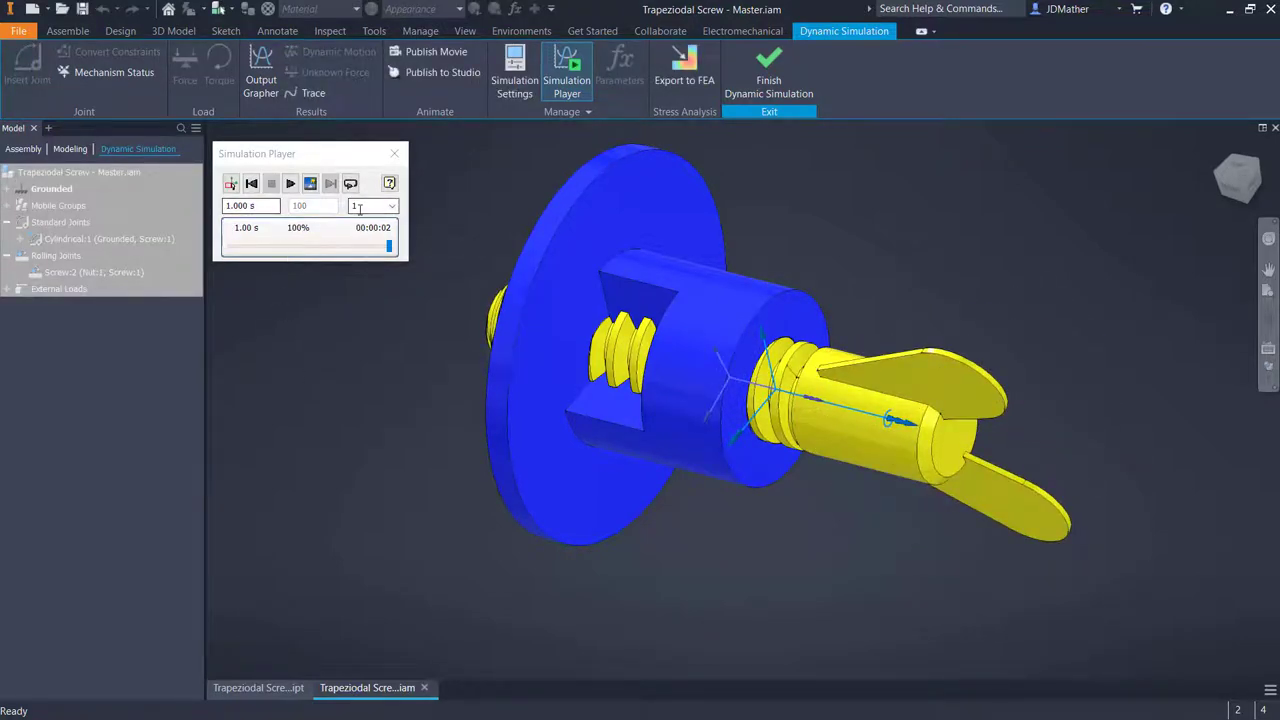
click(250, 185)
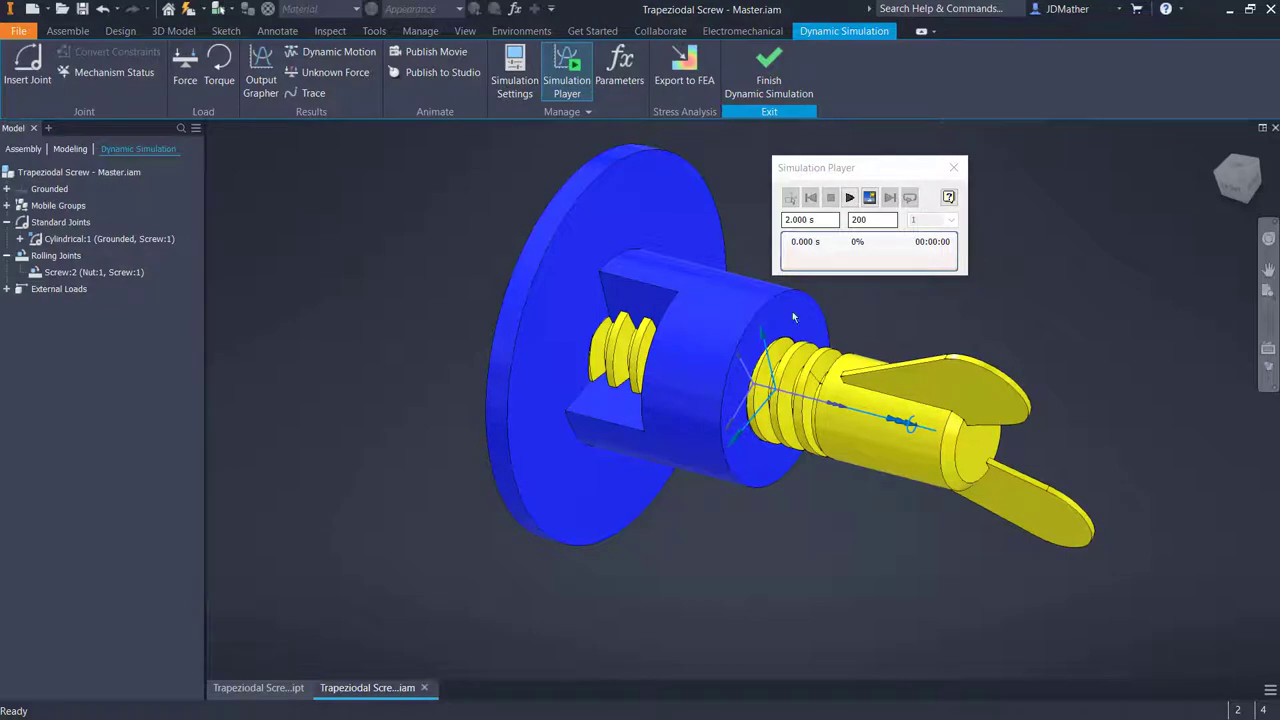
Set the simulation's final time to 4 s, run it, and replay it from the beginning
click(830, 221)
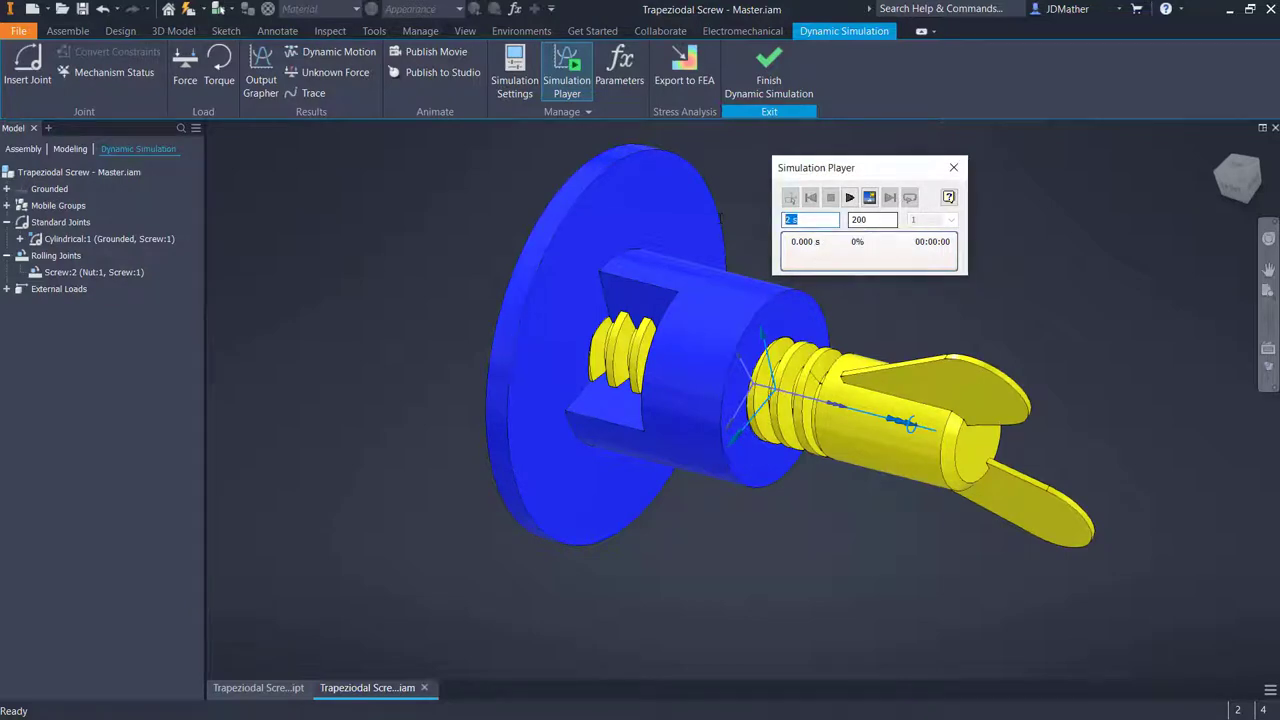
text(4)
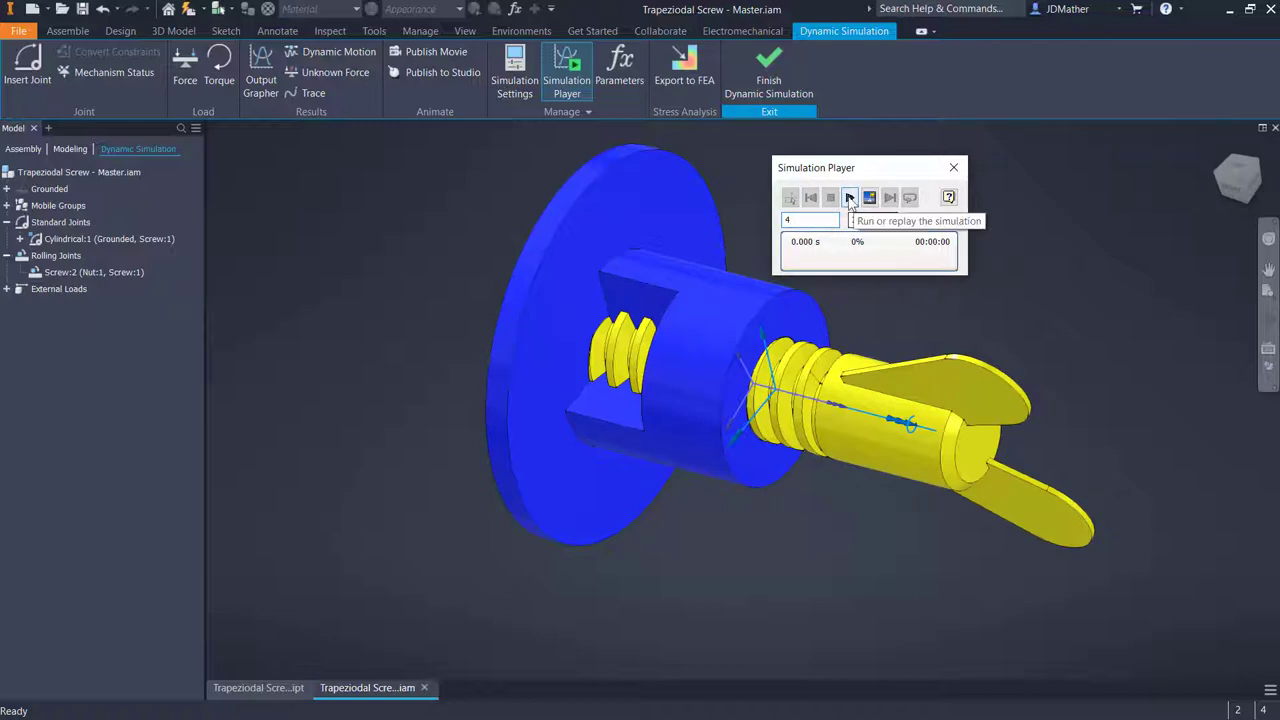
click(849, 197)
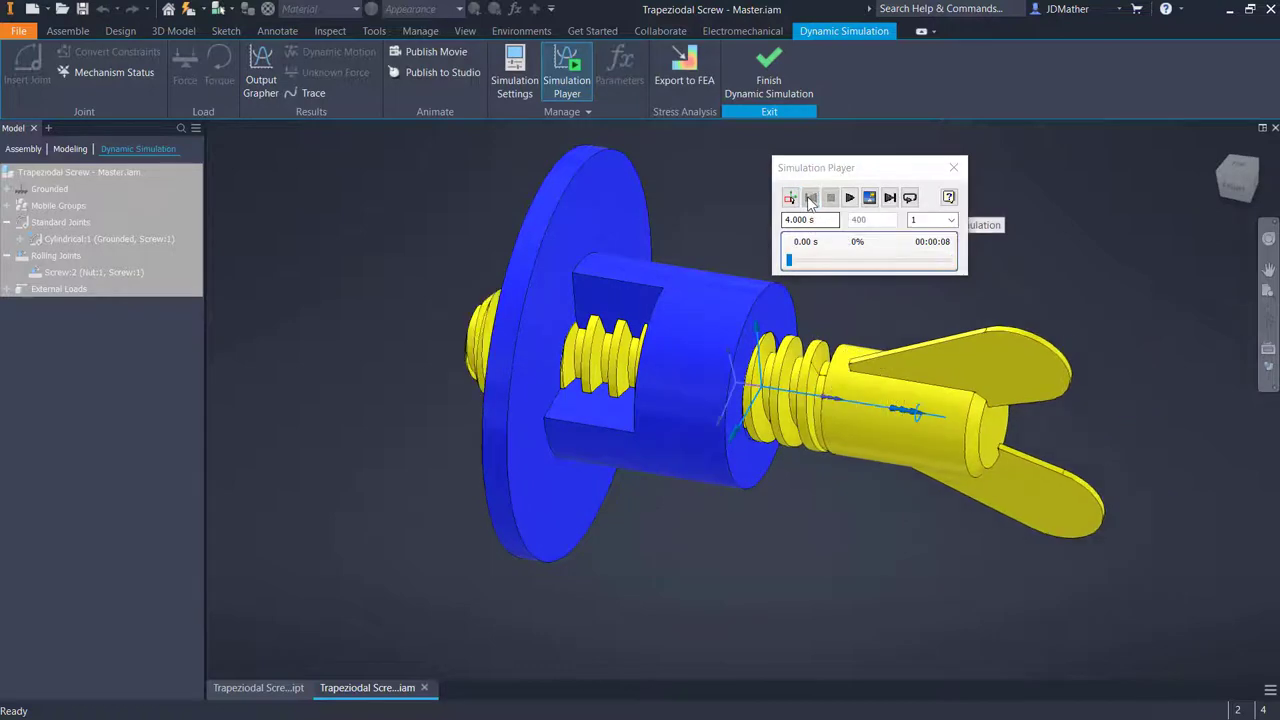
click(810, 198)
click(849, 198)
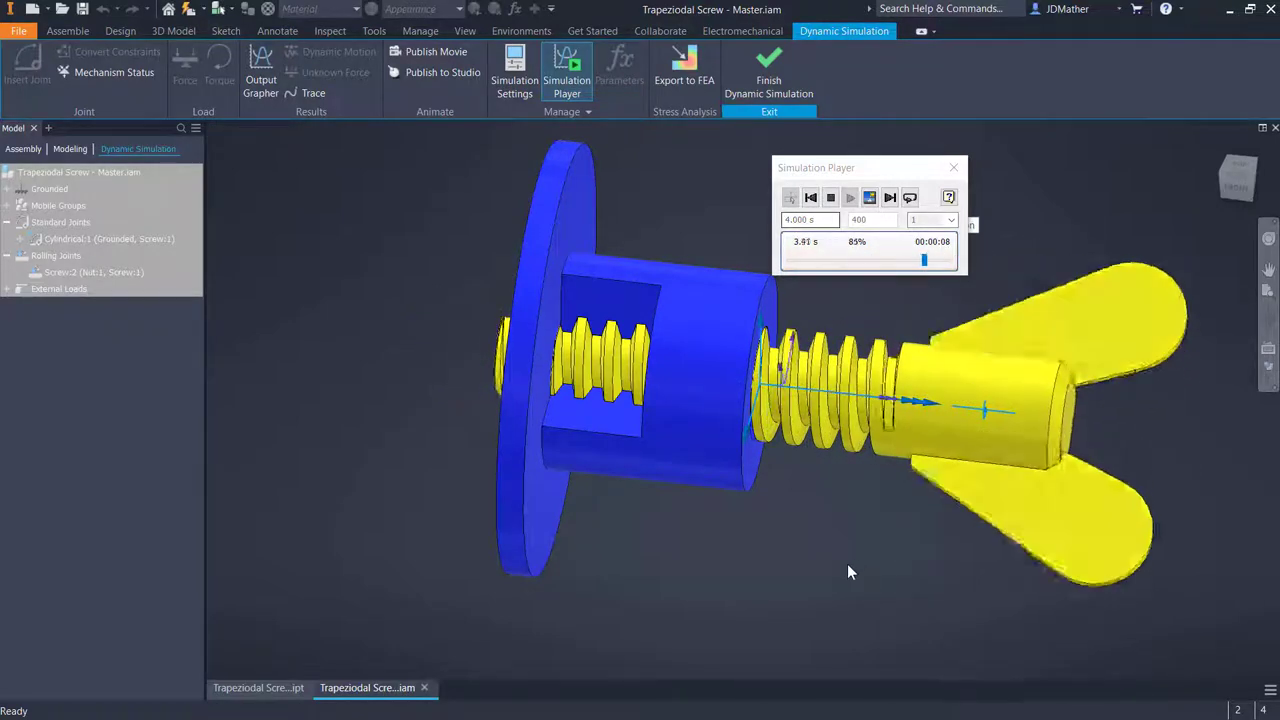
Replay the simulation in a continuous loop, stop it, and review the cylindrical joint's imposed velocity curve without changing it
click(909, 198)
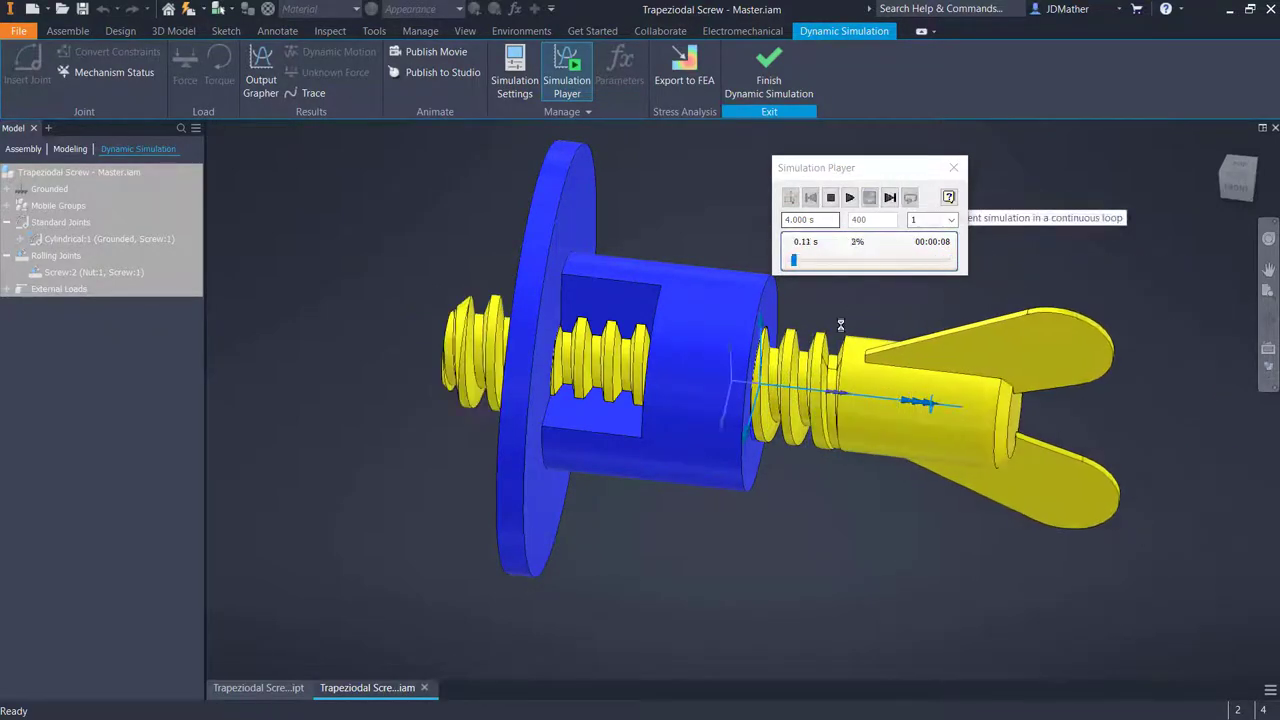
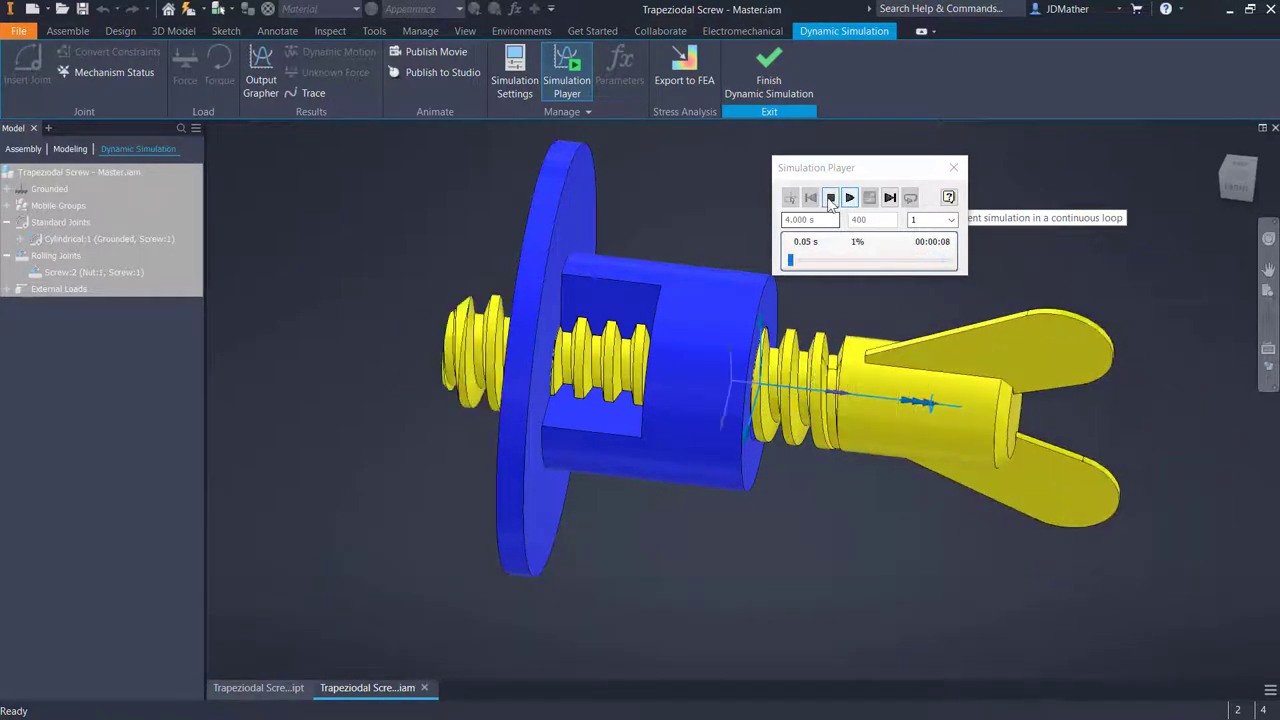
double_click(100, 239)
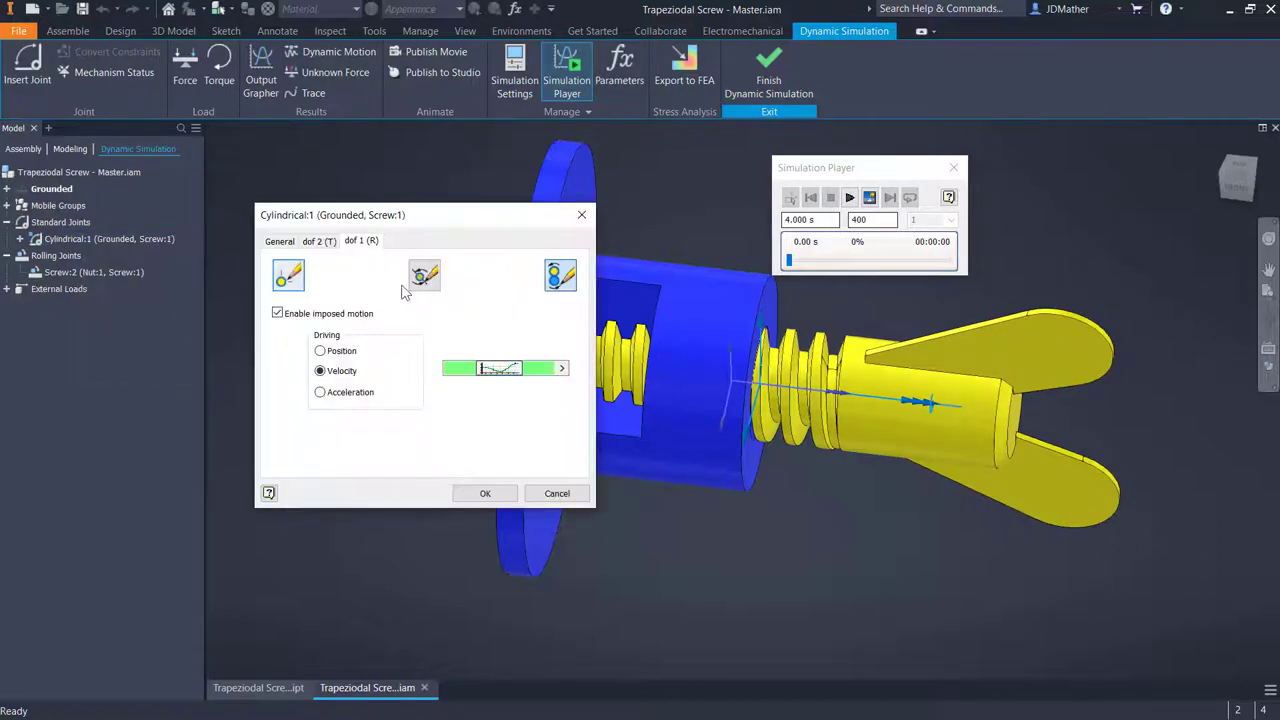
click(497, 369)
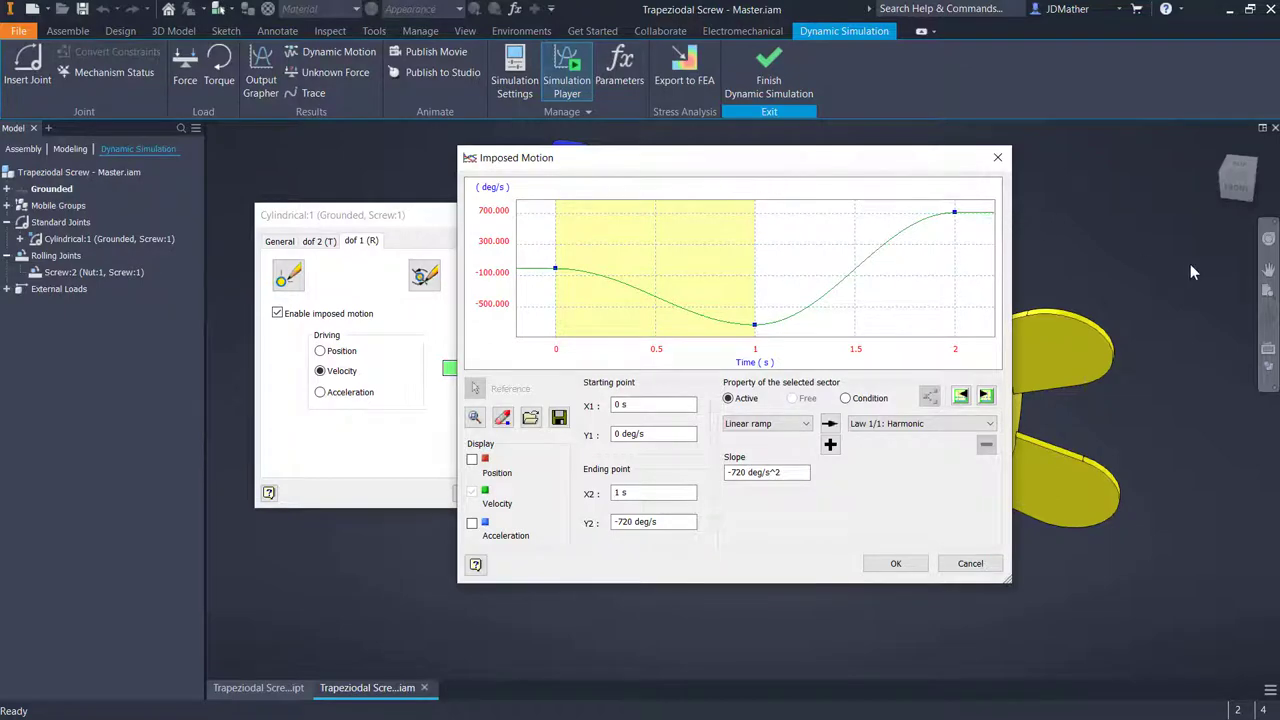
click(968, 564)
key(Escape)
Set the simulation's final time to 5 s, run it, and return to construction mode
double_click(800, 220)
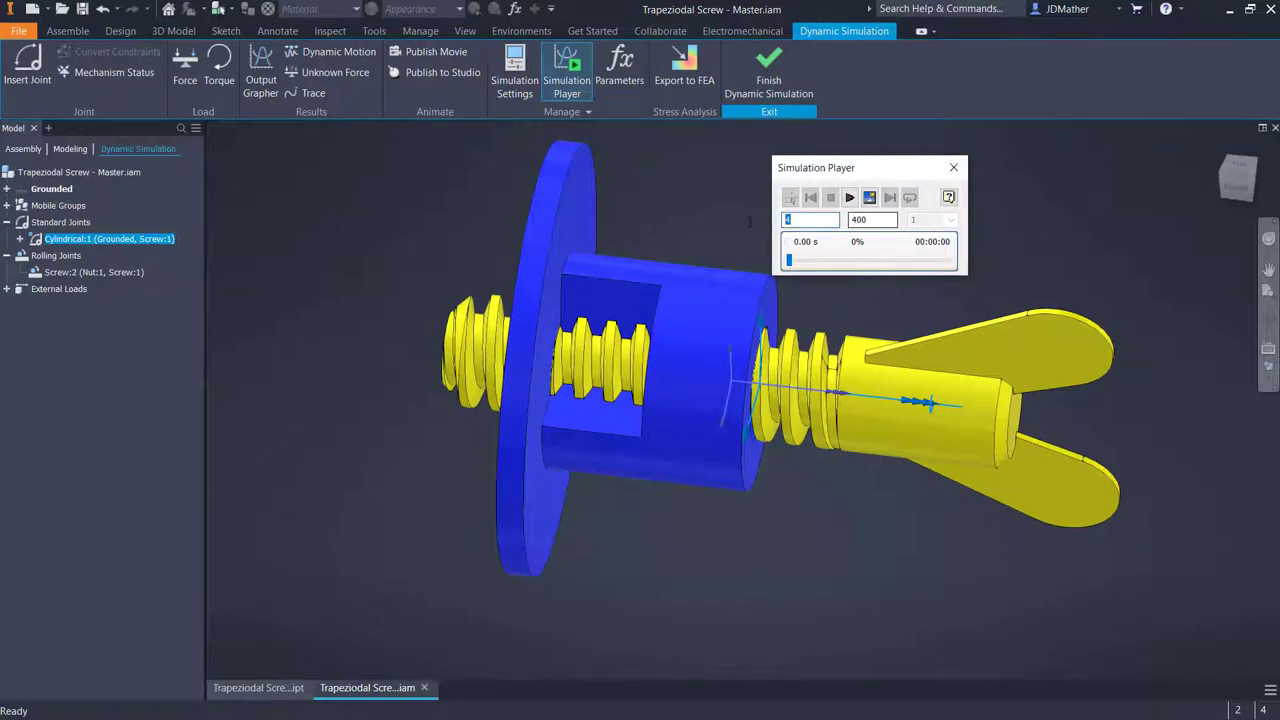
click(849, 197)
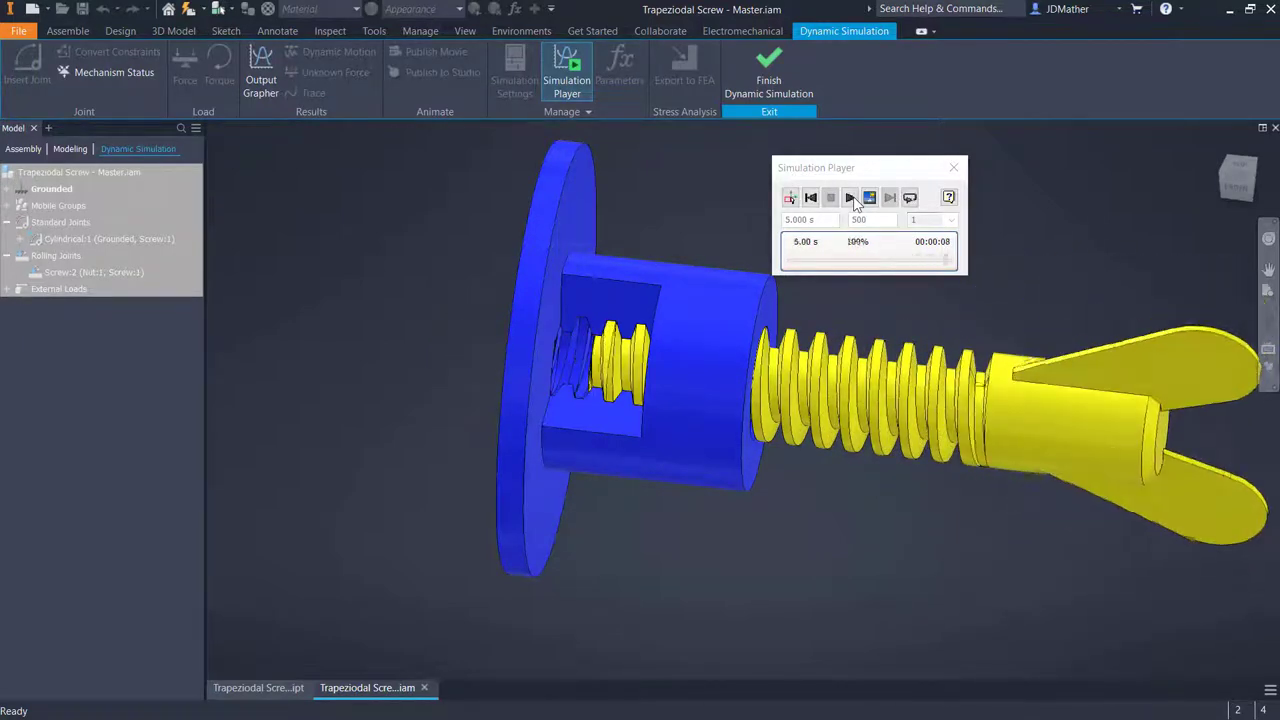
click(790, 197)
click(790, 197)
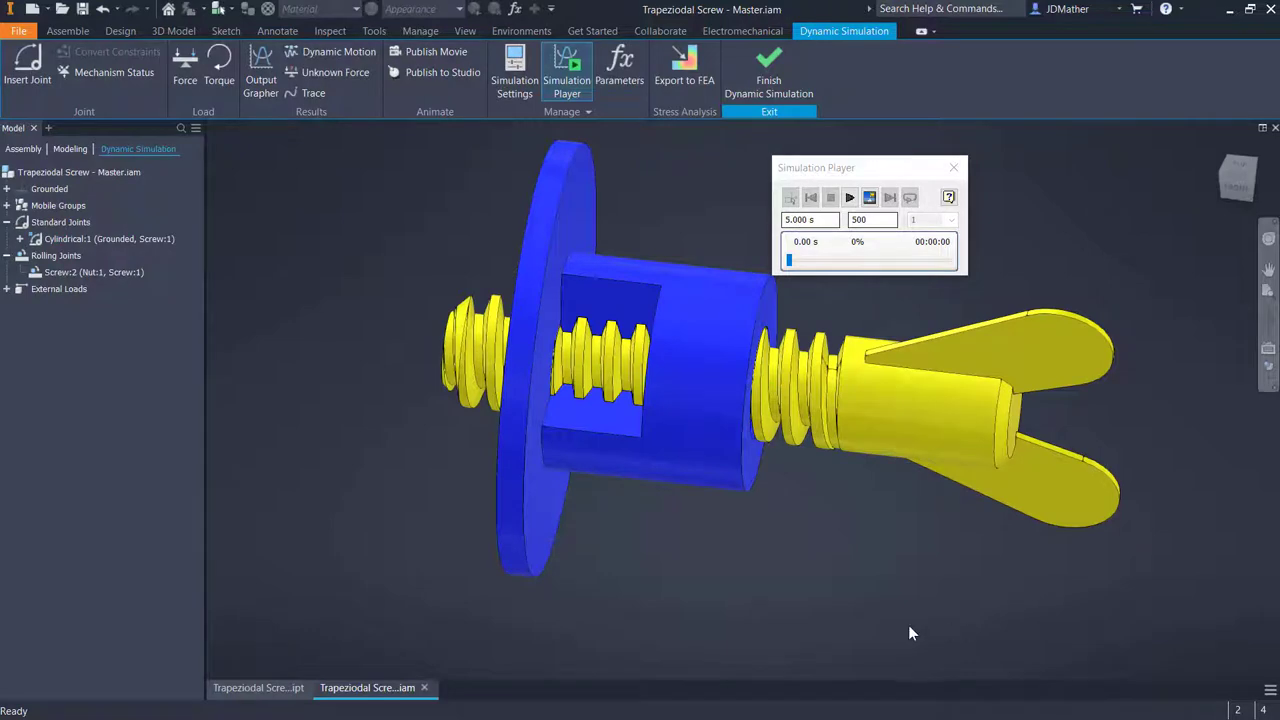
Open the Output Grapher clear of the screw and expand its results down to the cylindrical joint's positions
click(261, 80)
drag(311, 263, 186, 172)
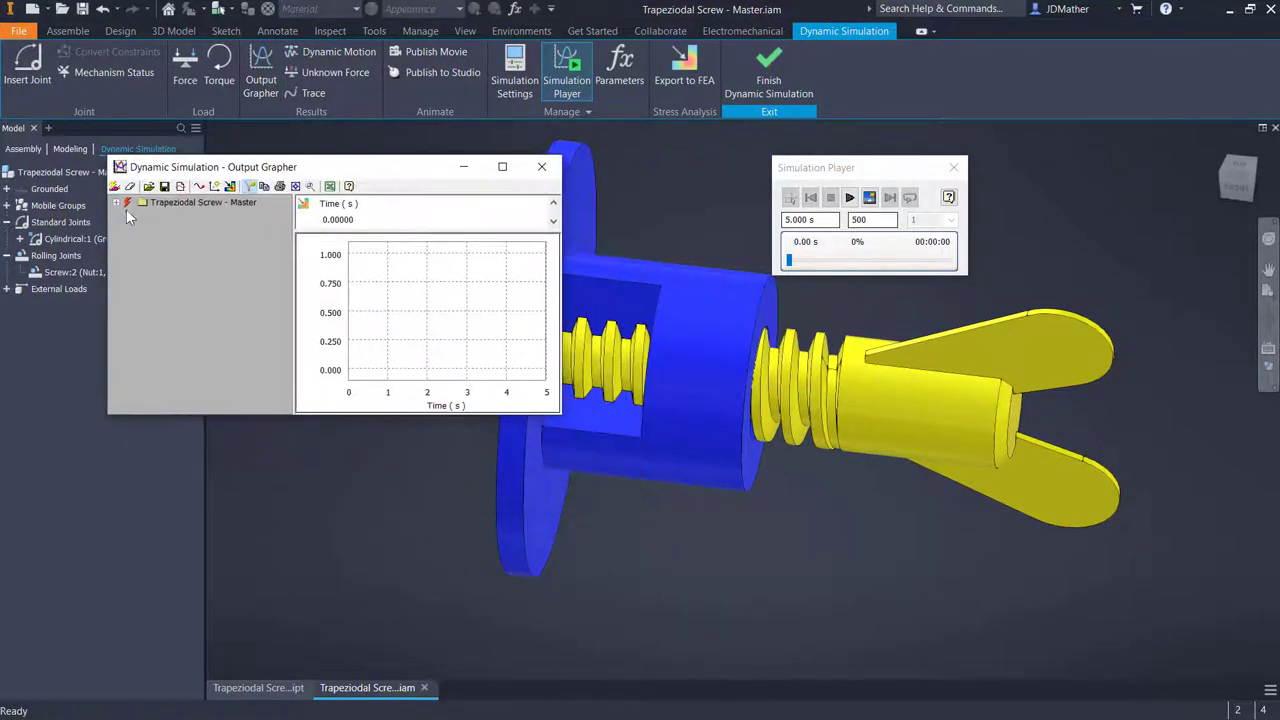
click(115, 203)
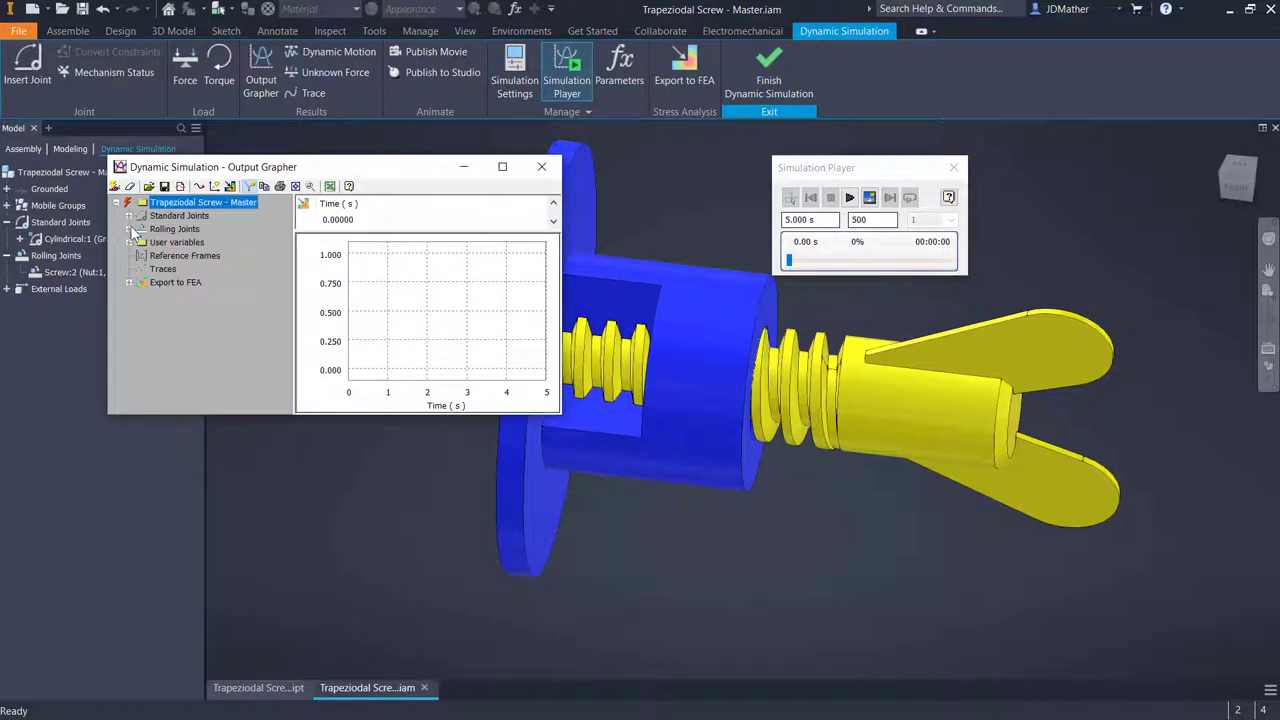
click(129, 216)
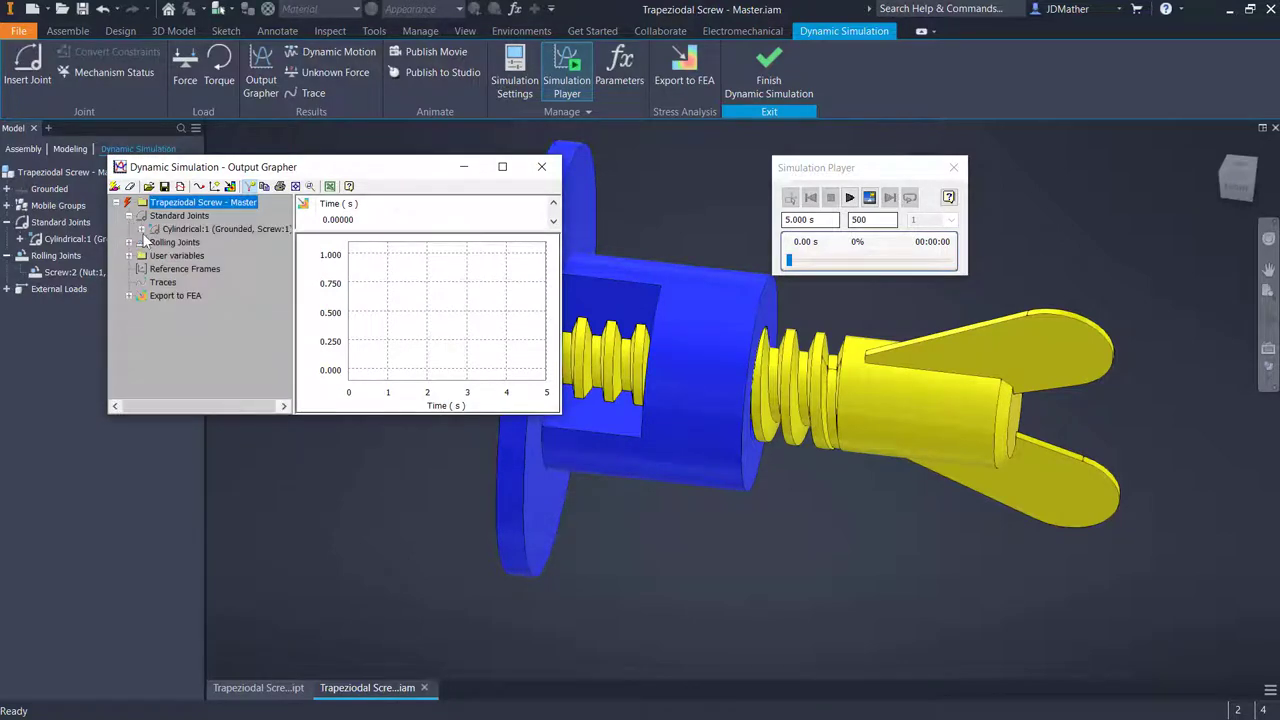
click(142, 229)
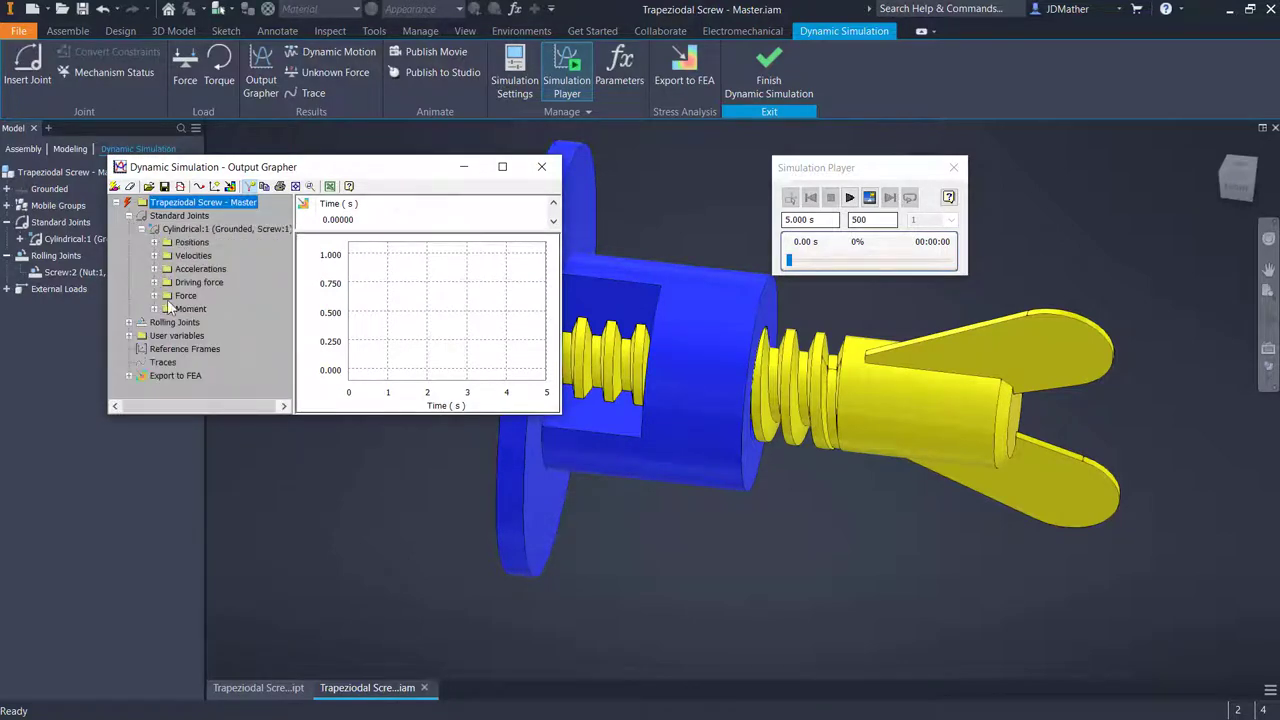
click(154, 243)
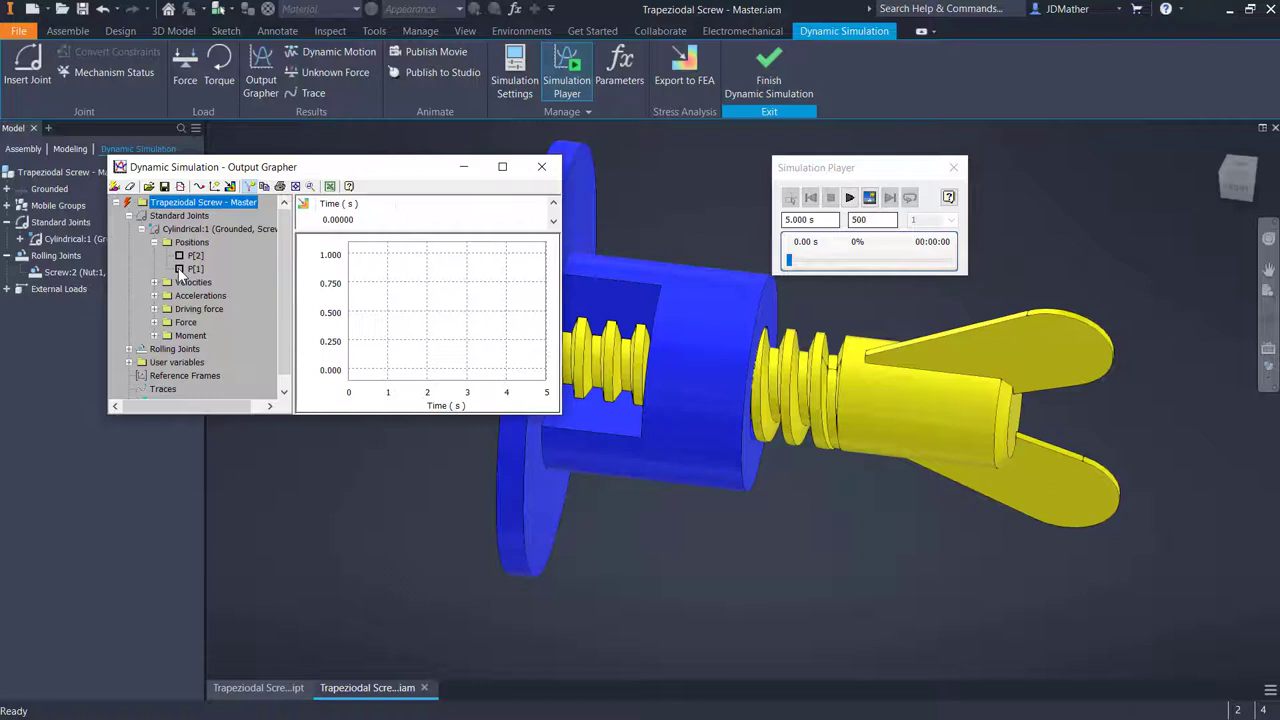
Plot the cylindrical joint's rotational position P[1] in a widened grapher, and replace it with the translational position P[2]
click(179, 269)
drag(561, 300, 820, 300)
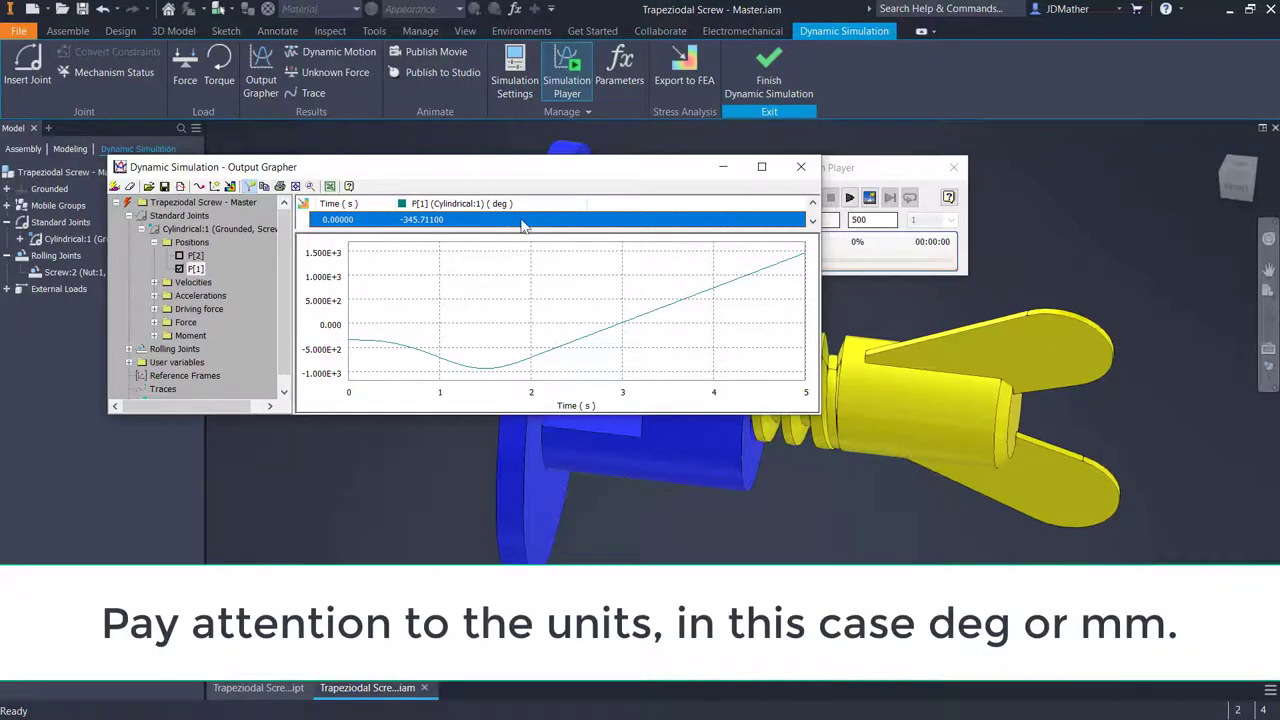
click(179, 269)
click(180, 256)
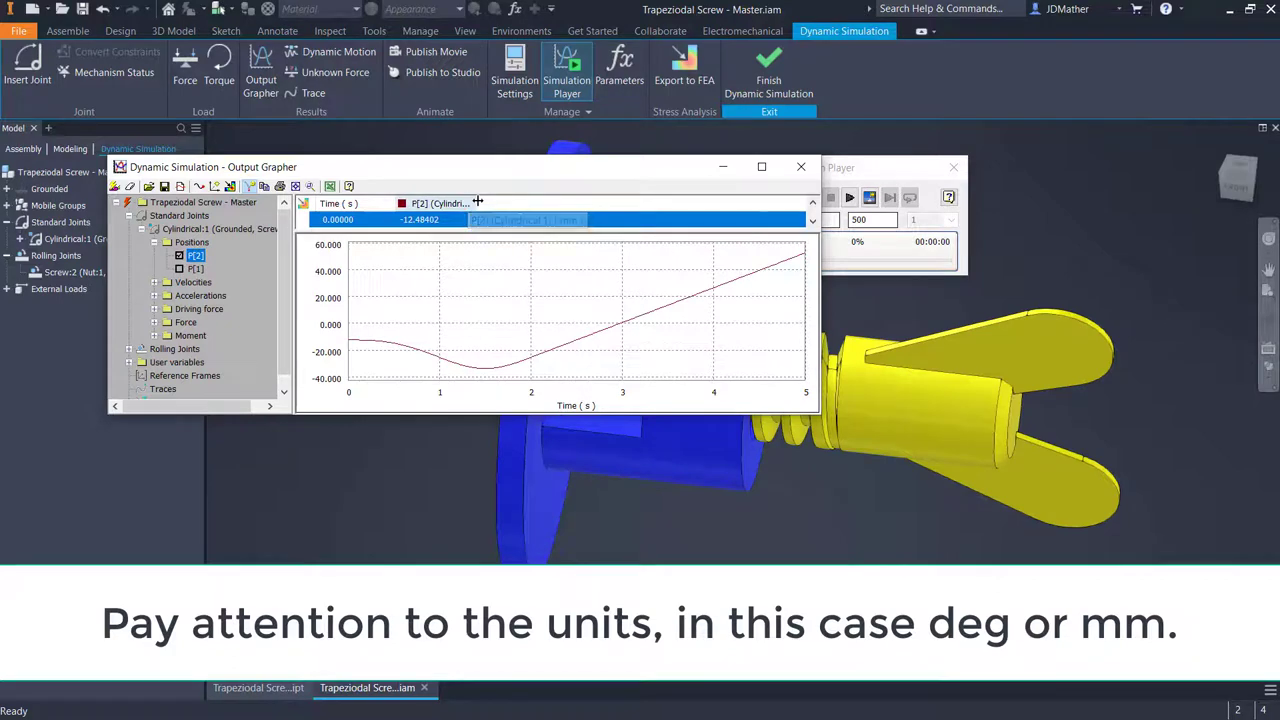